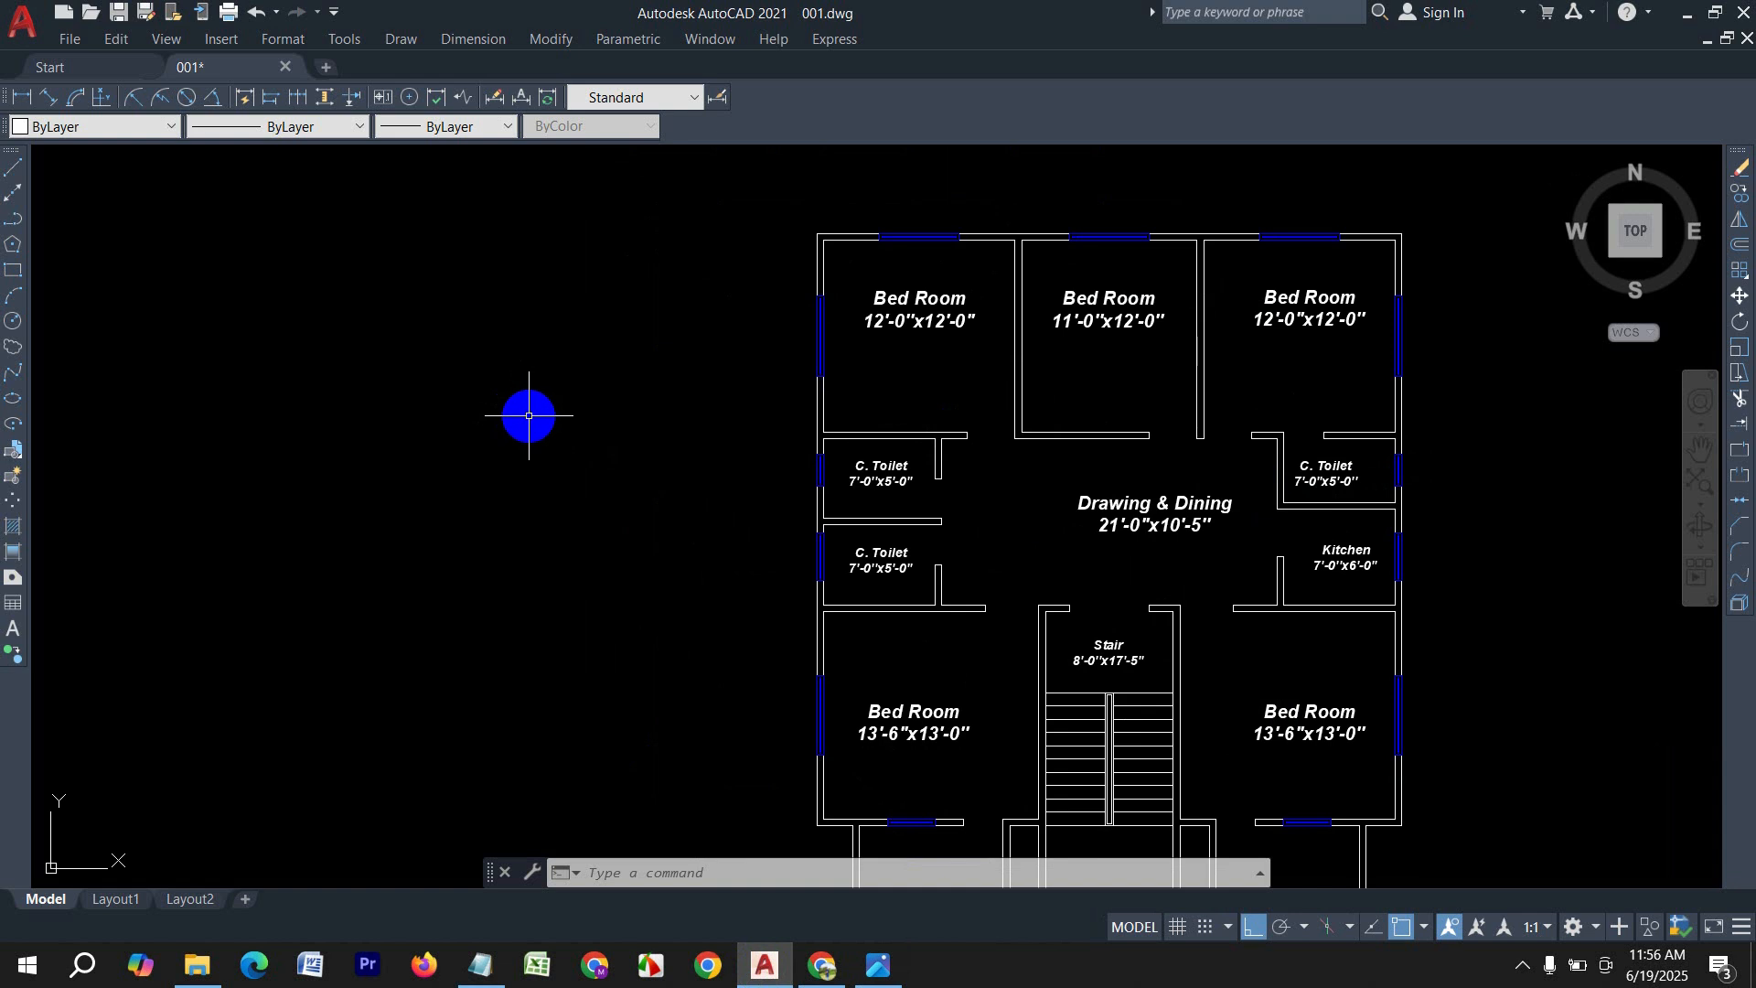
Step: Draw a horizontal 5' line in the empty area west of the floor plan
middle_click_drag(384, 365, 533, 380)
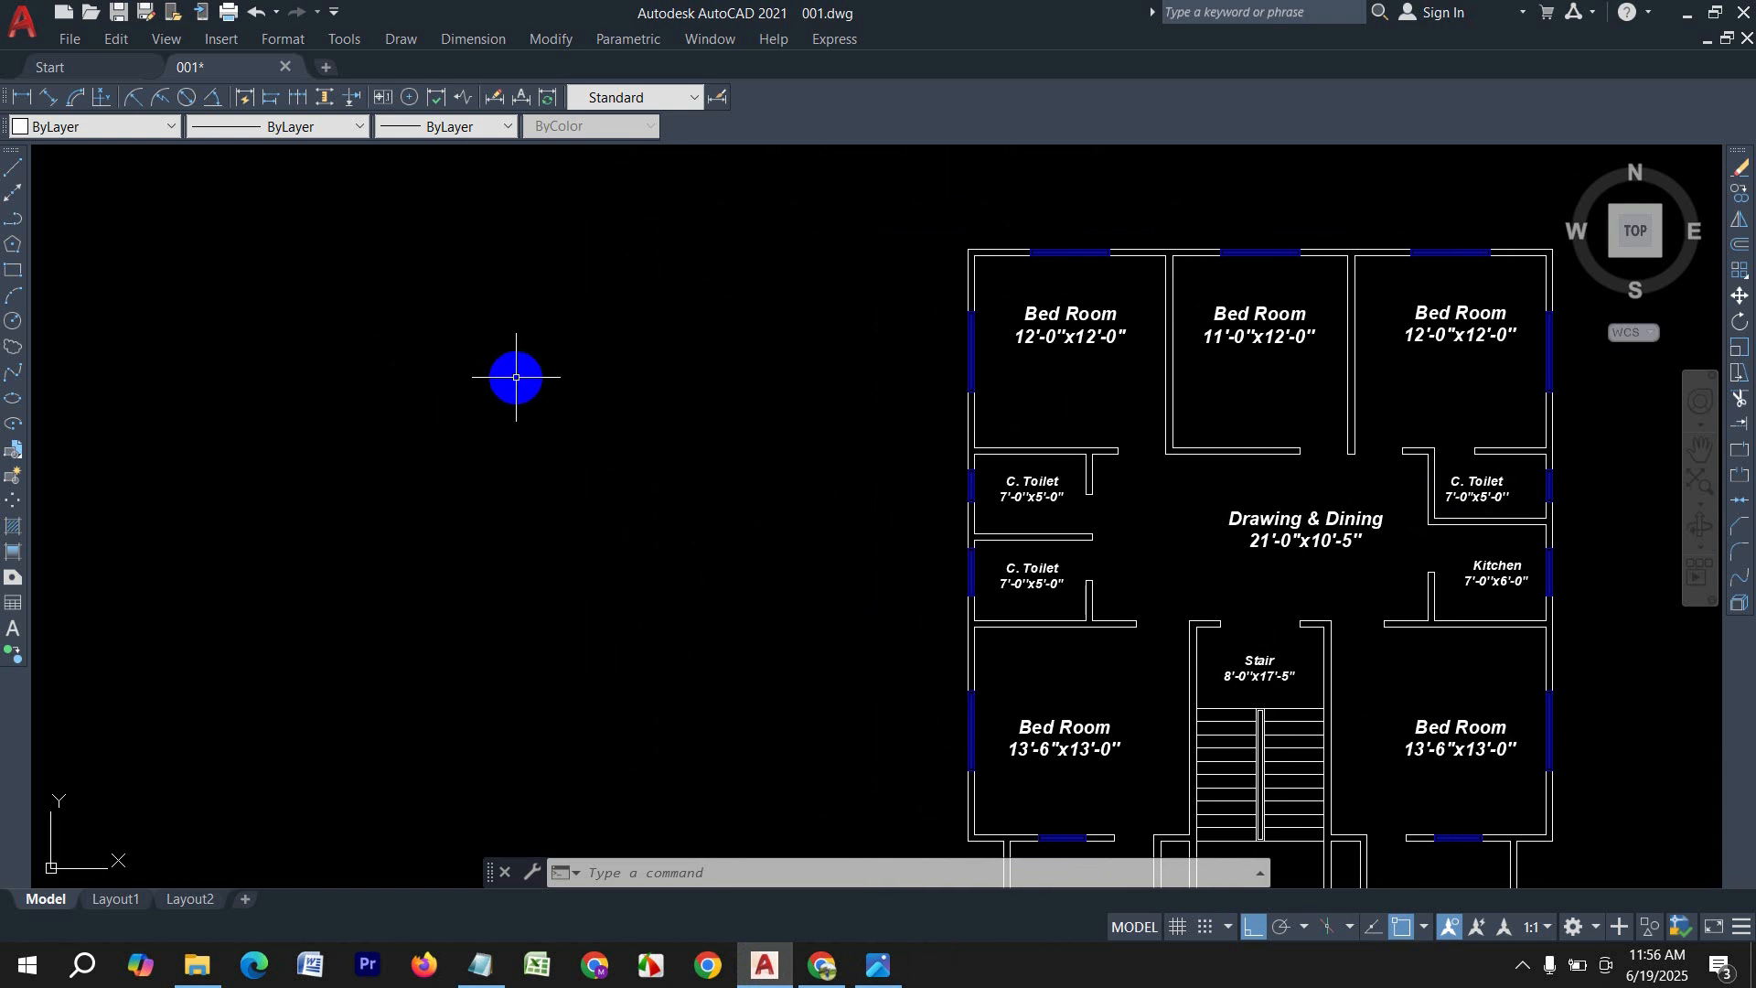
type("L")
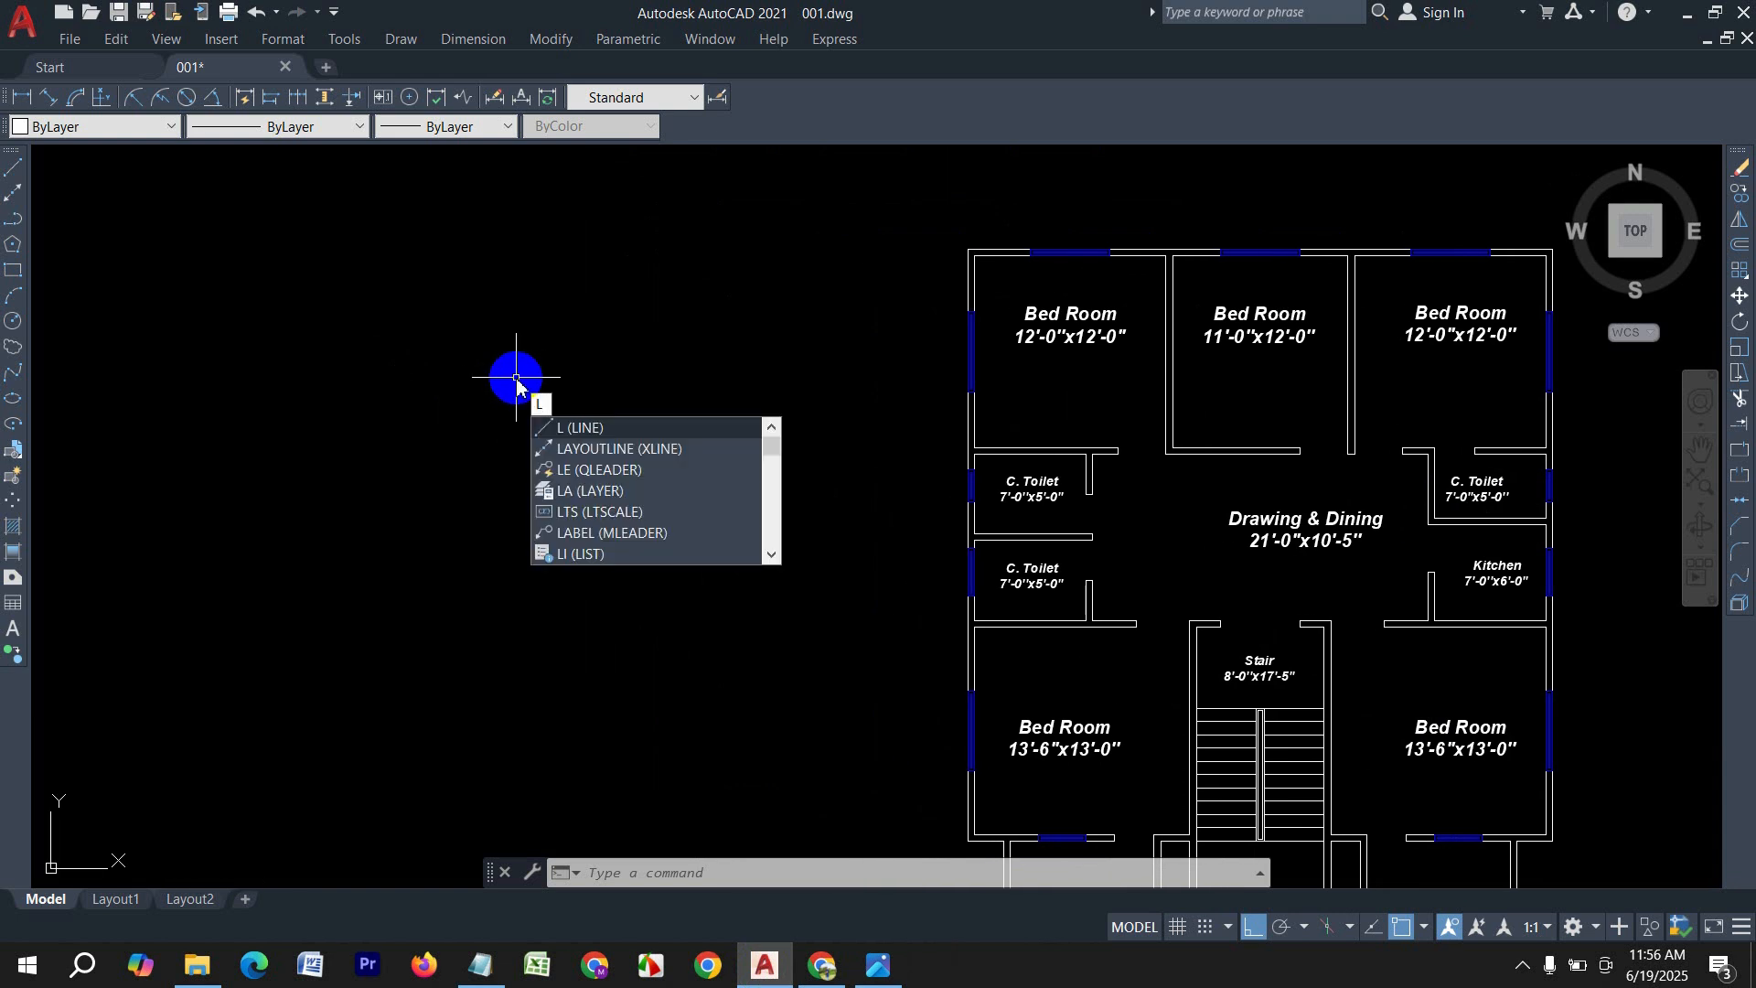
key("Return")
left_click(279, 386)
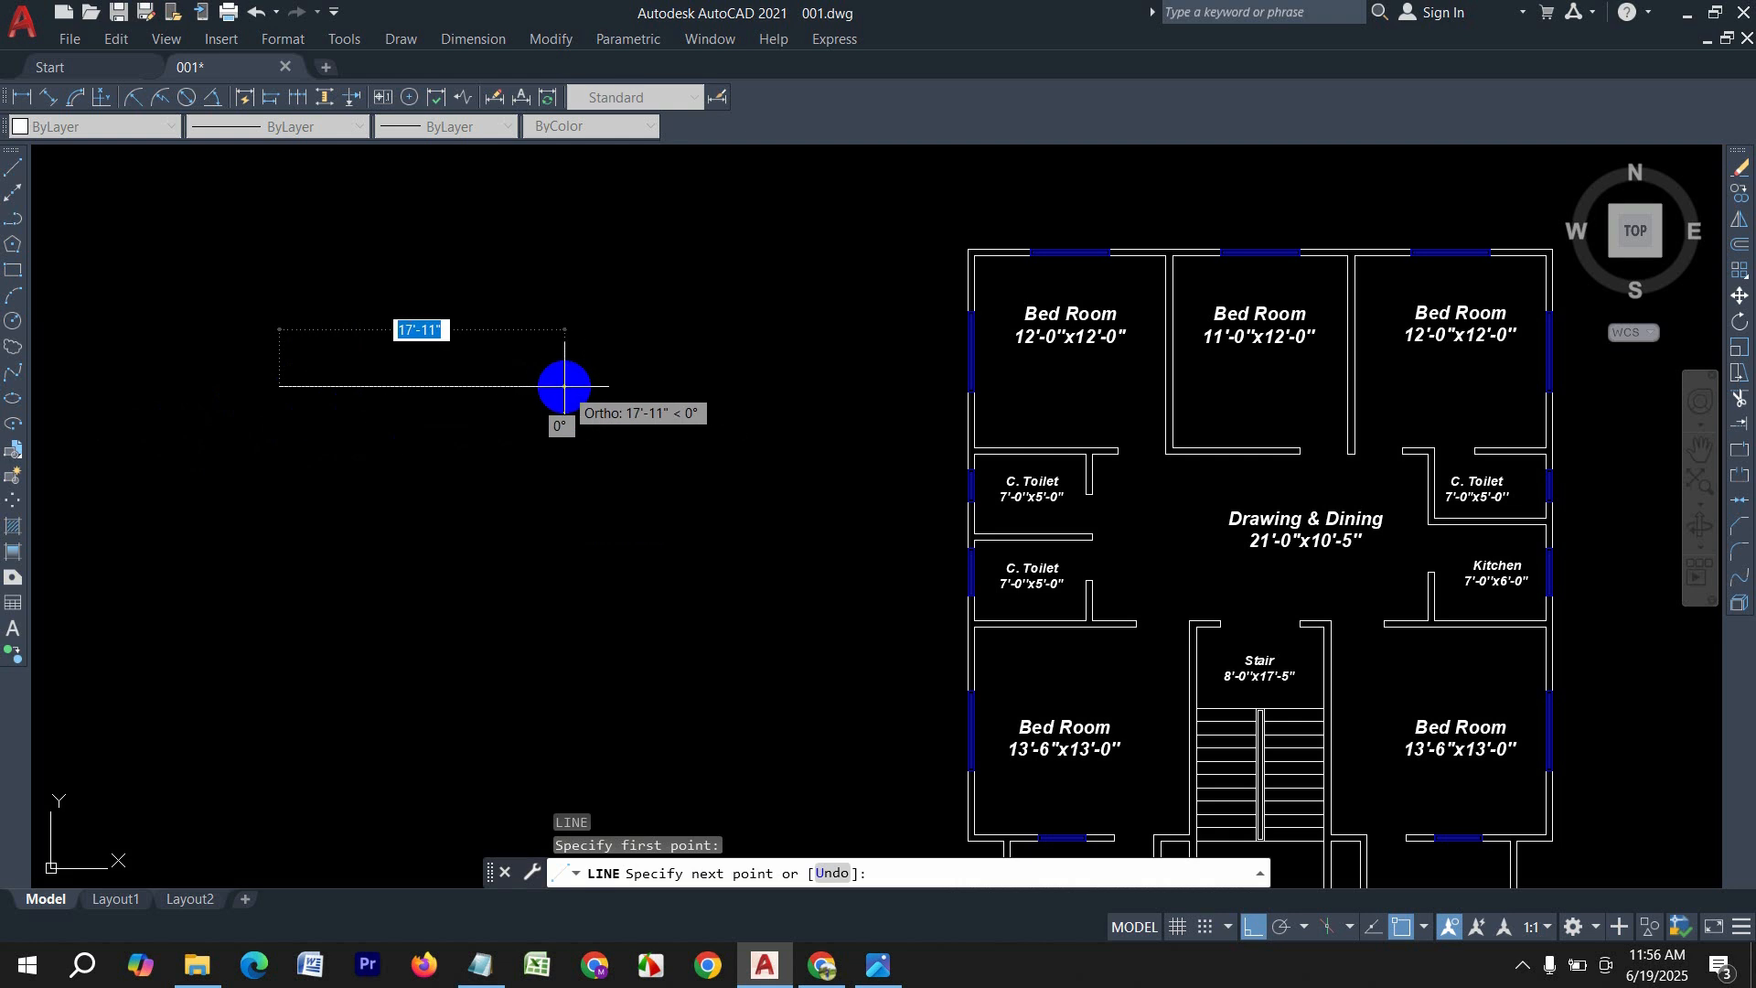
type("5'")
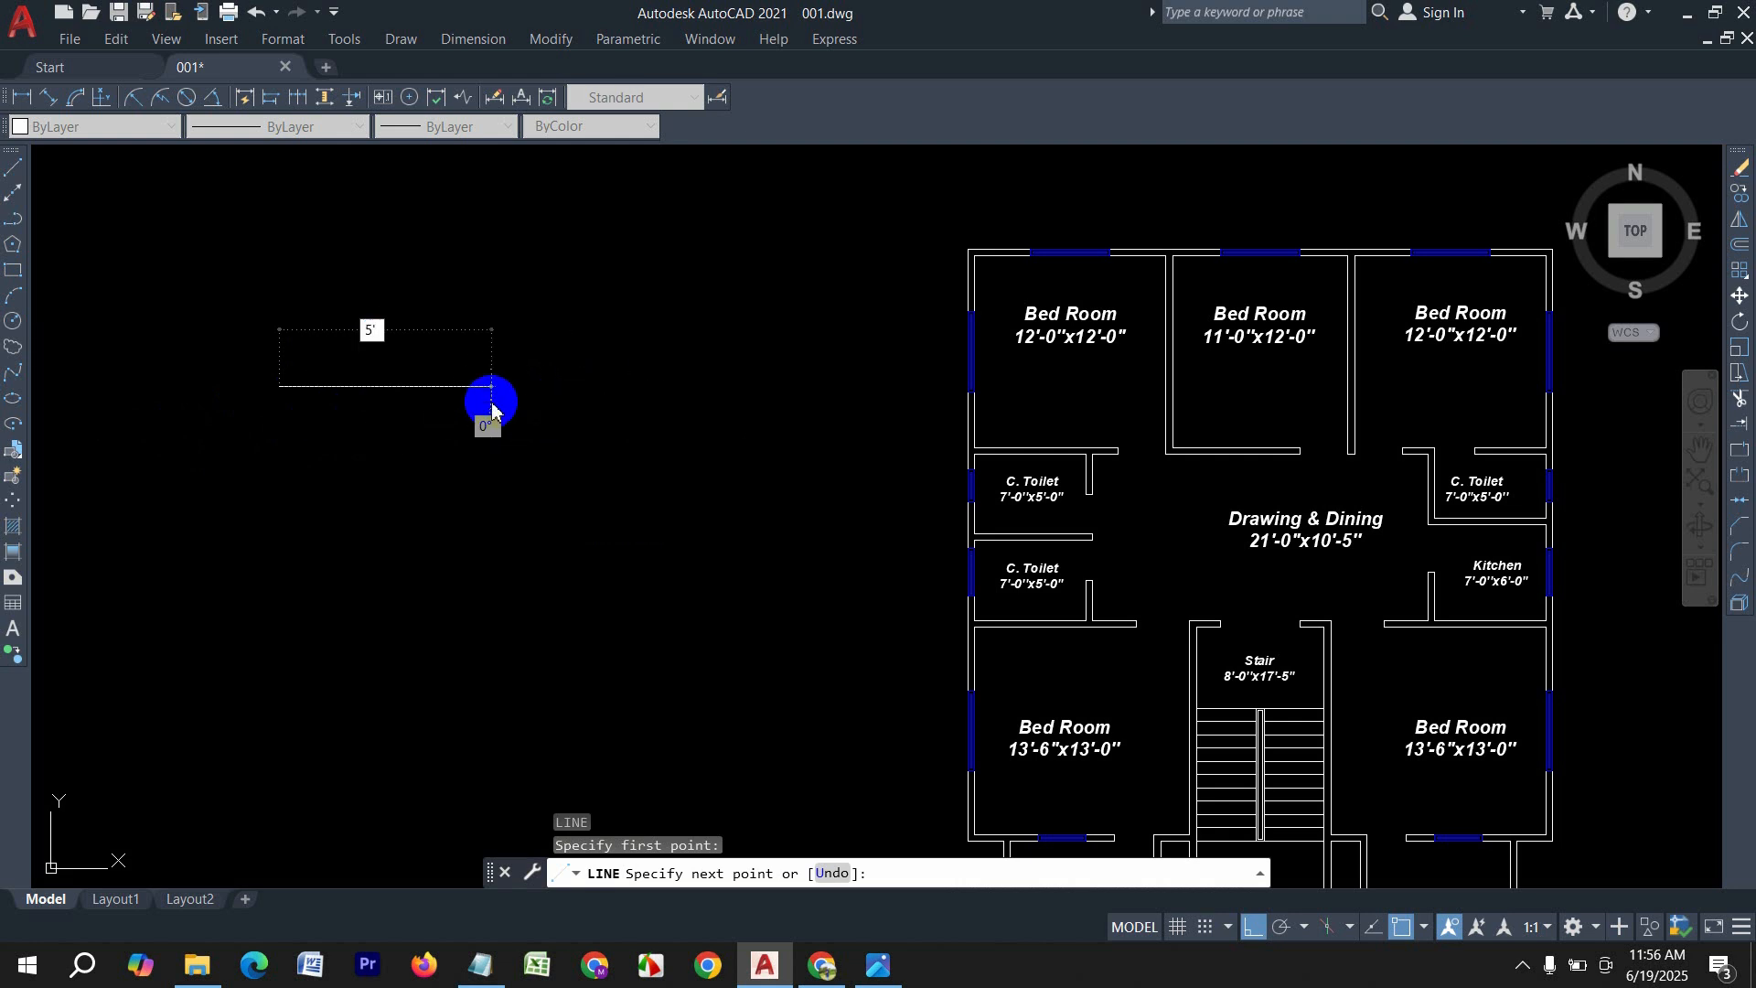
key("Return")
key("Return")
Step: Draw a horizontal 6' line below the 5' line, trying it with Ortho off and on
scroll(265, 398, "up", 8)
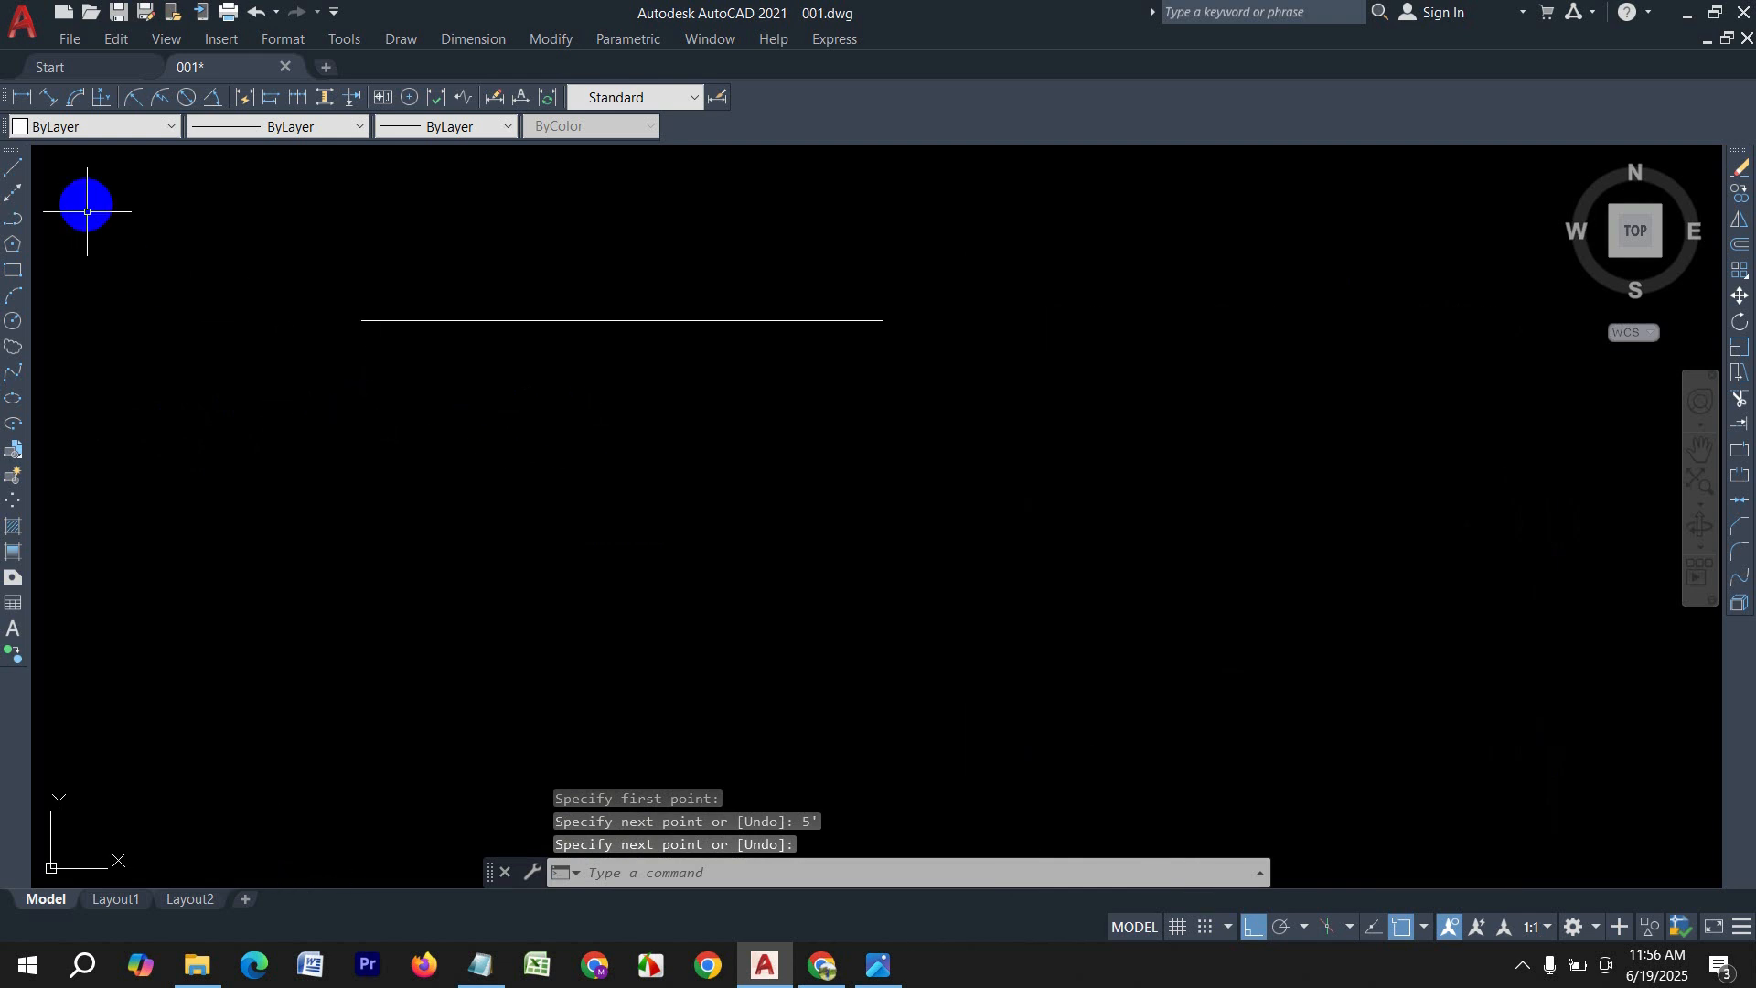
left_click(14, 171)
left_click(316, 506)
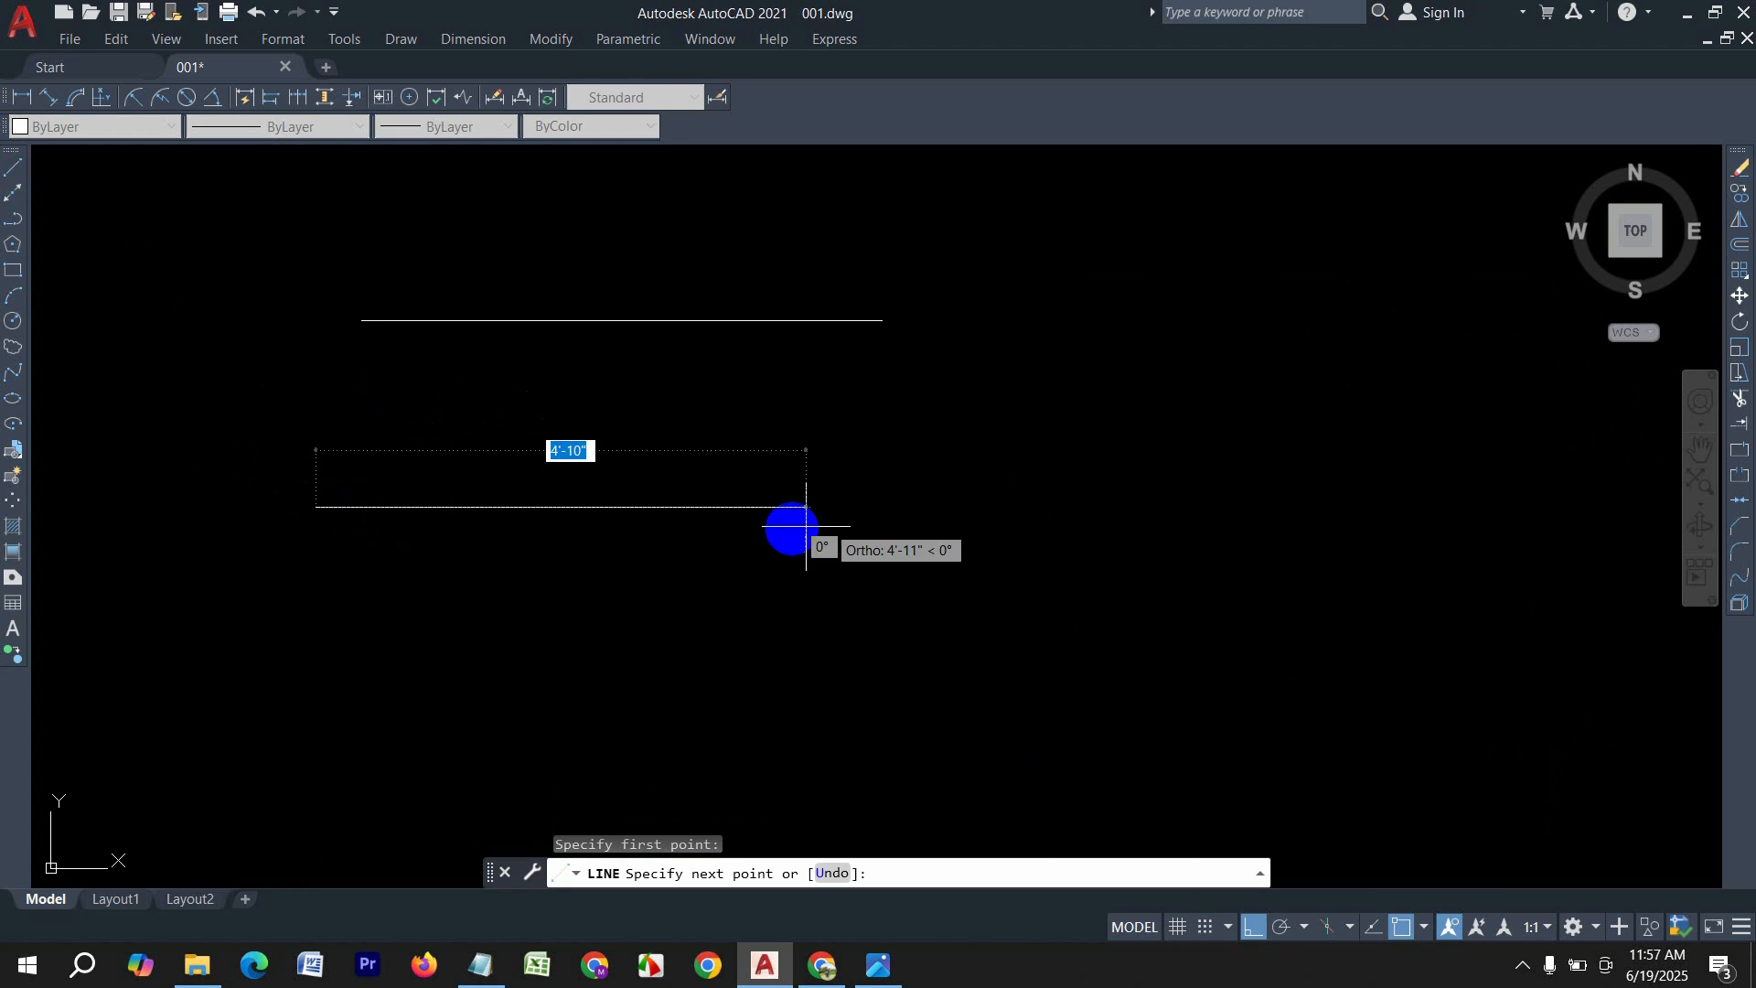
key("F8")
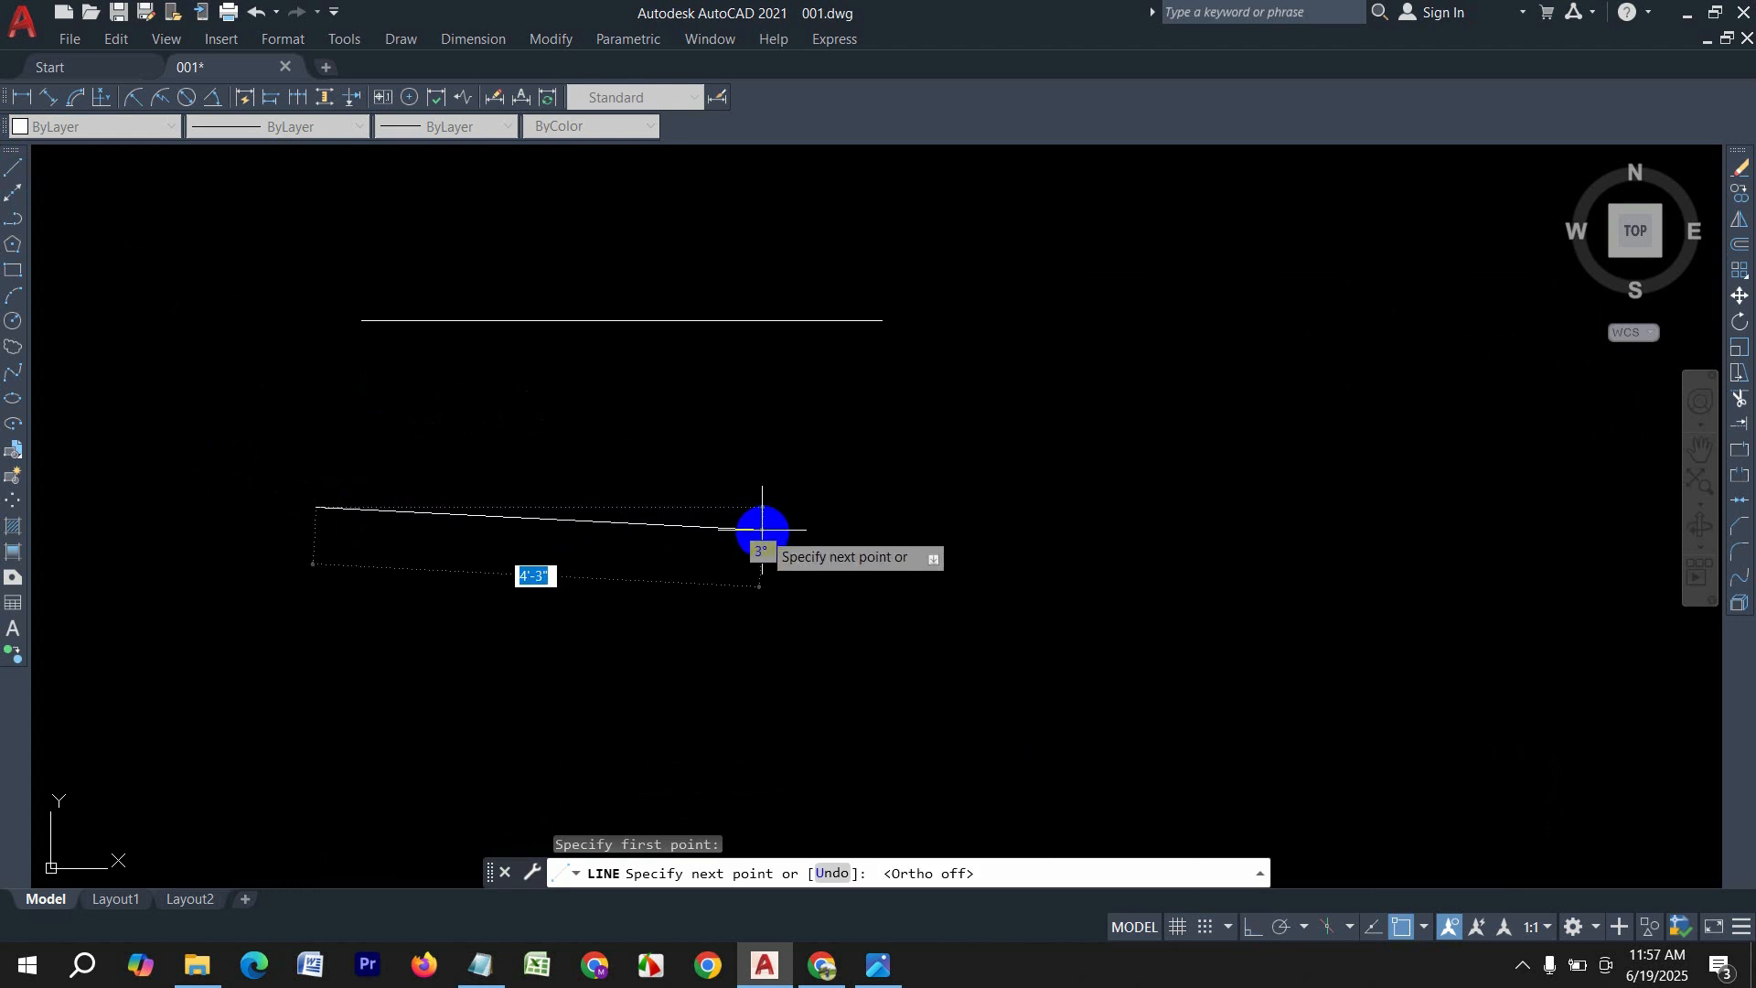
key("F8")
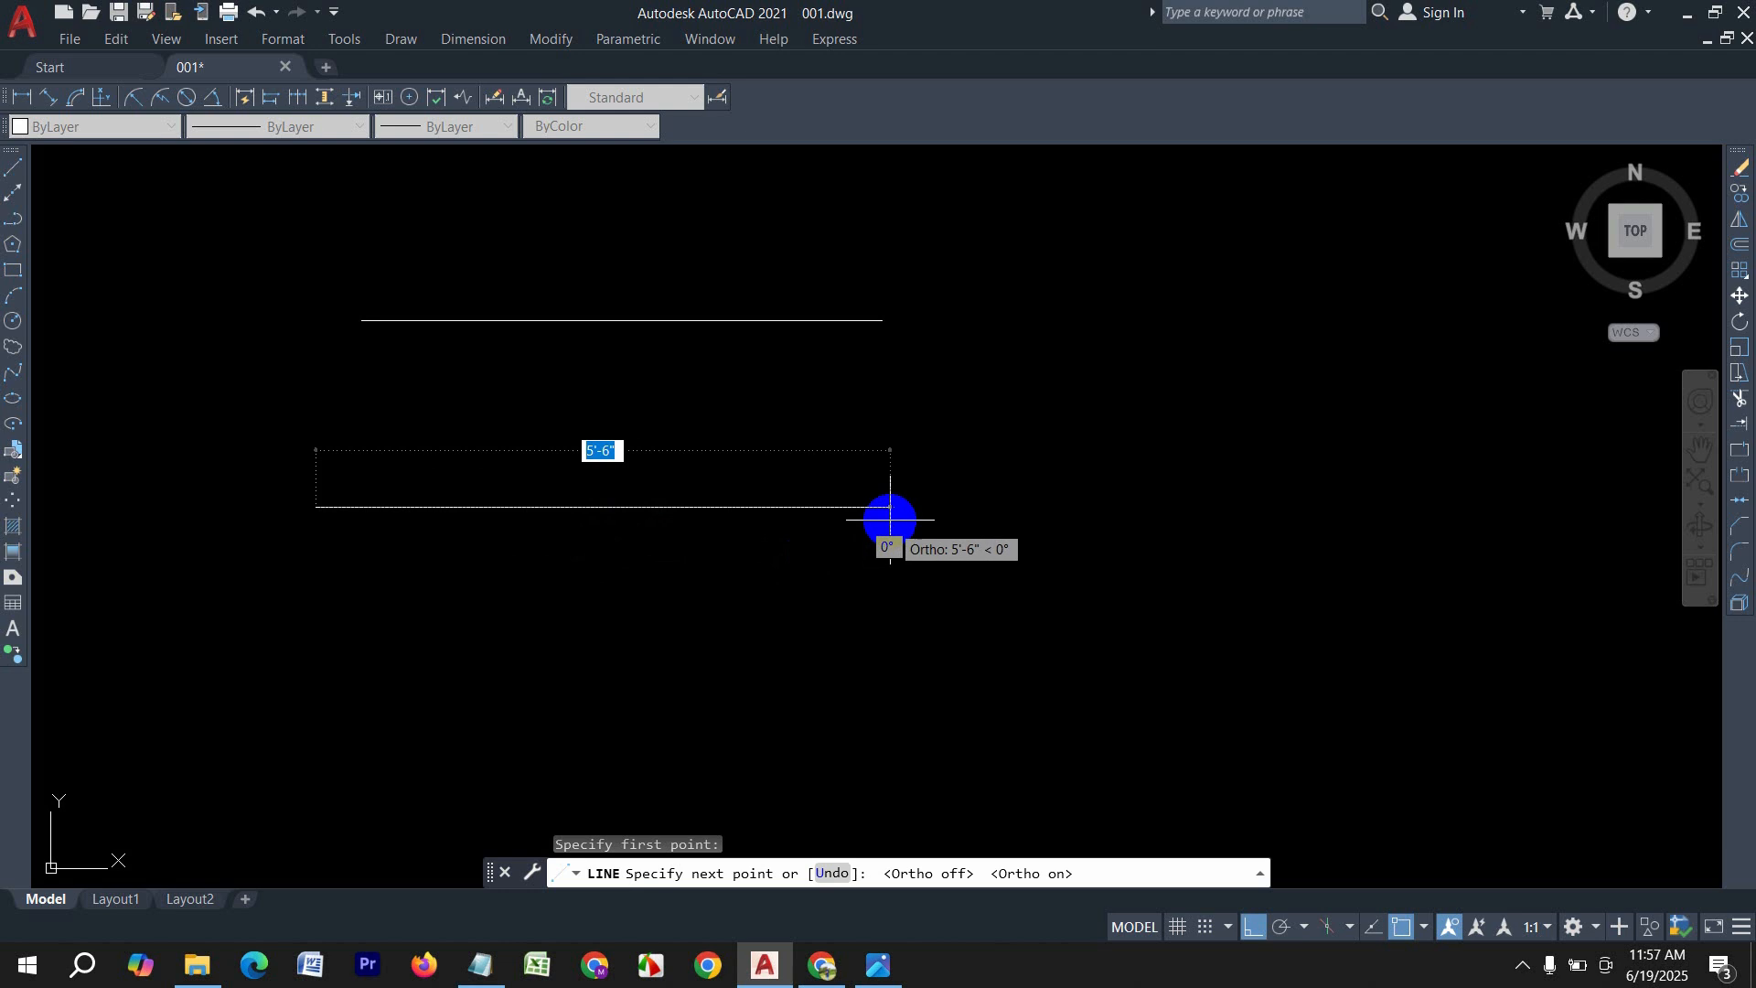
type("6")
key("Return")
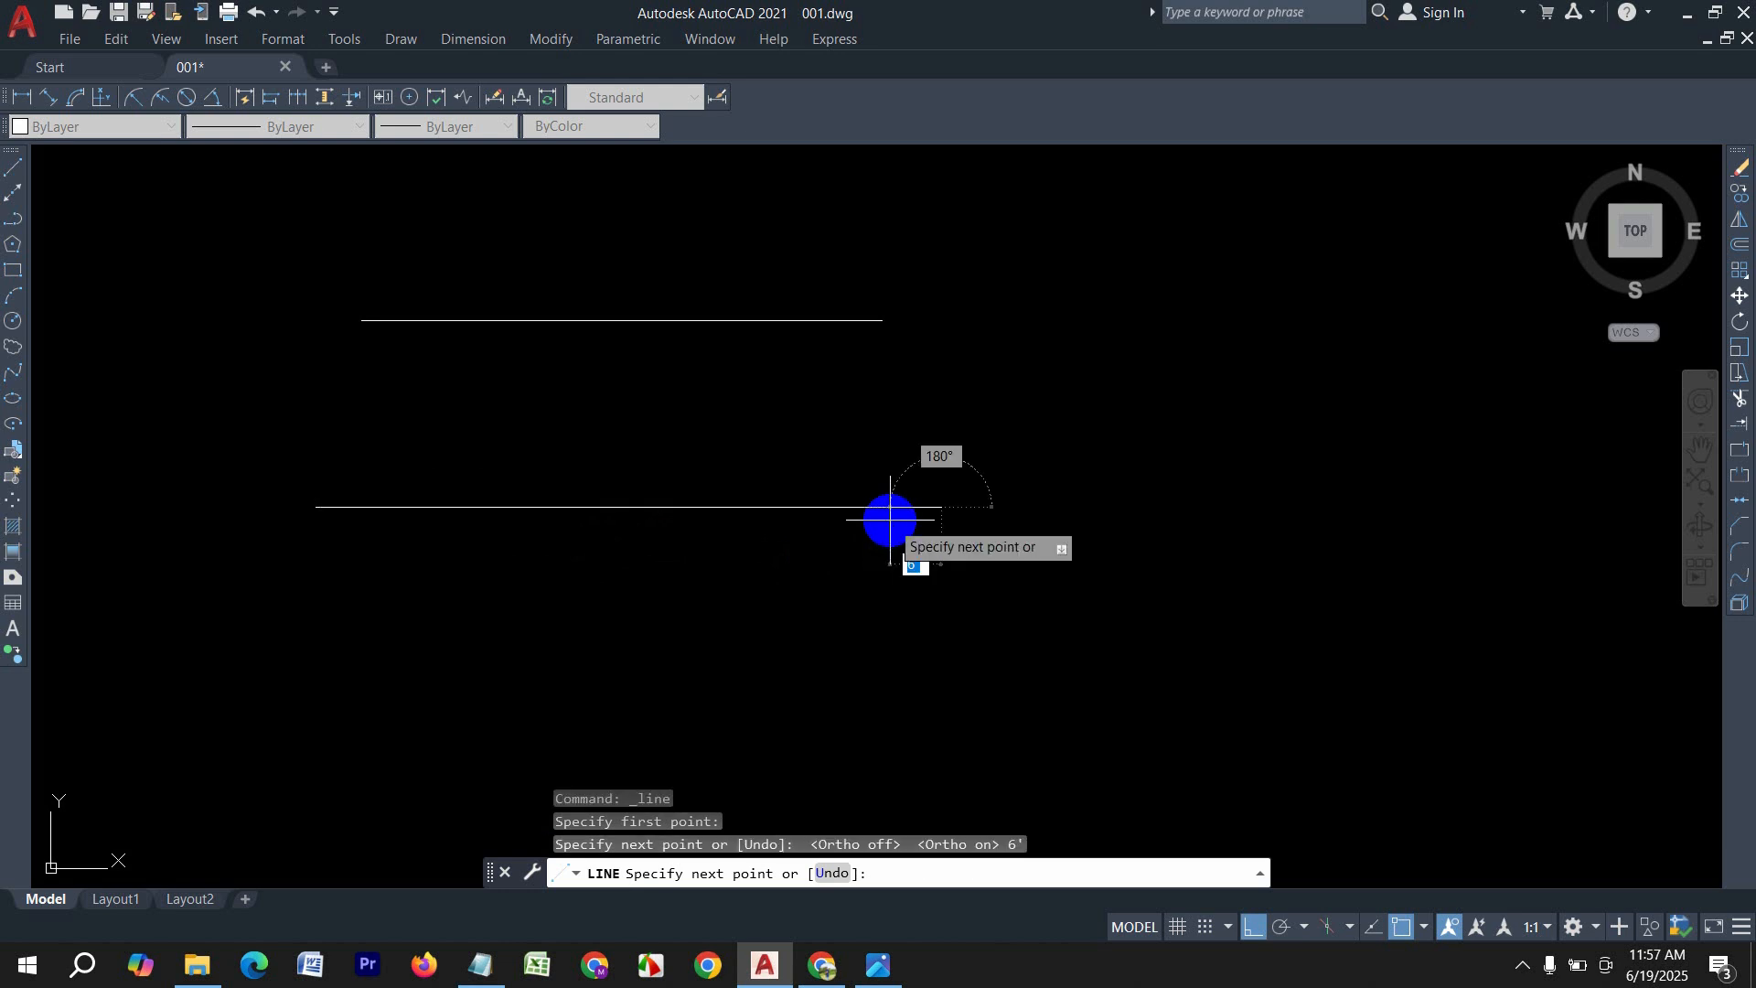
key("Return")
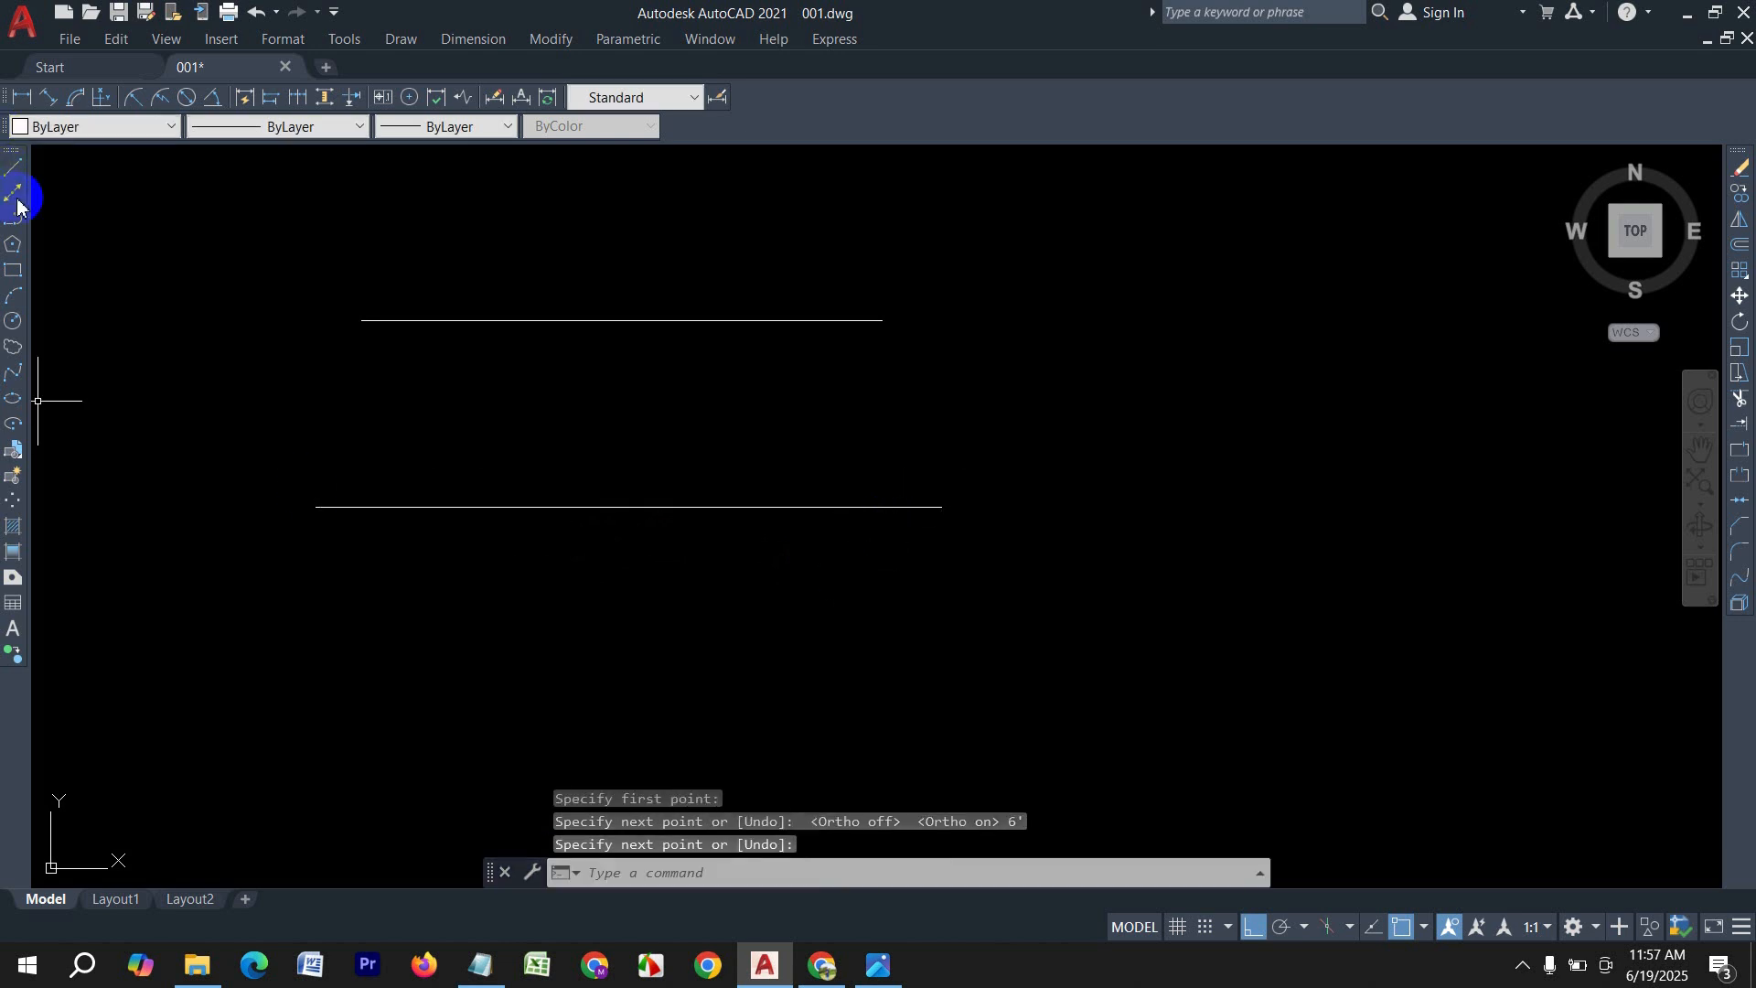
Step: Draw a horizontal 2' line below the 6' line
left_click(403, 40)
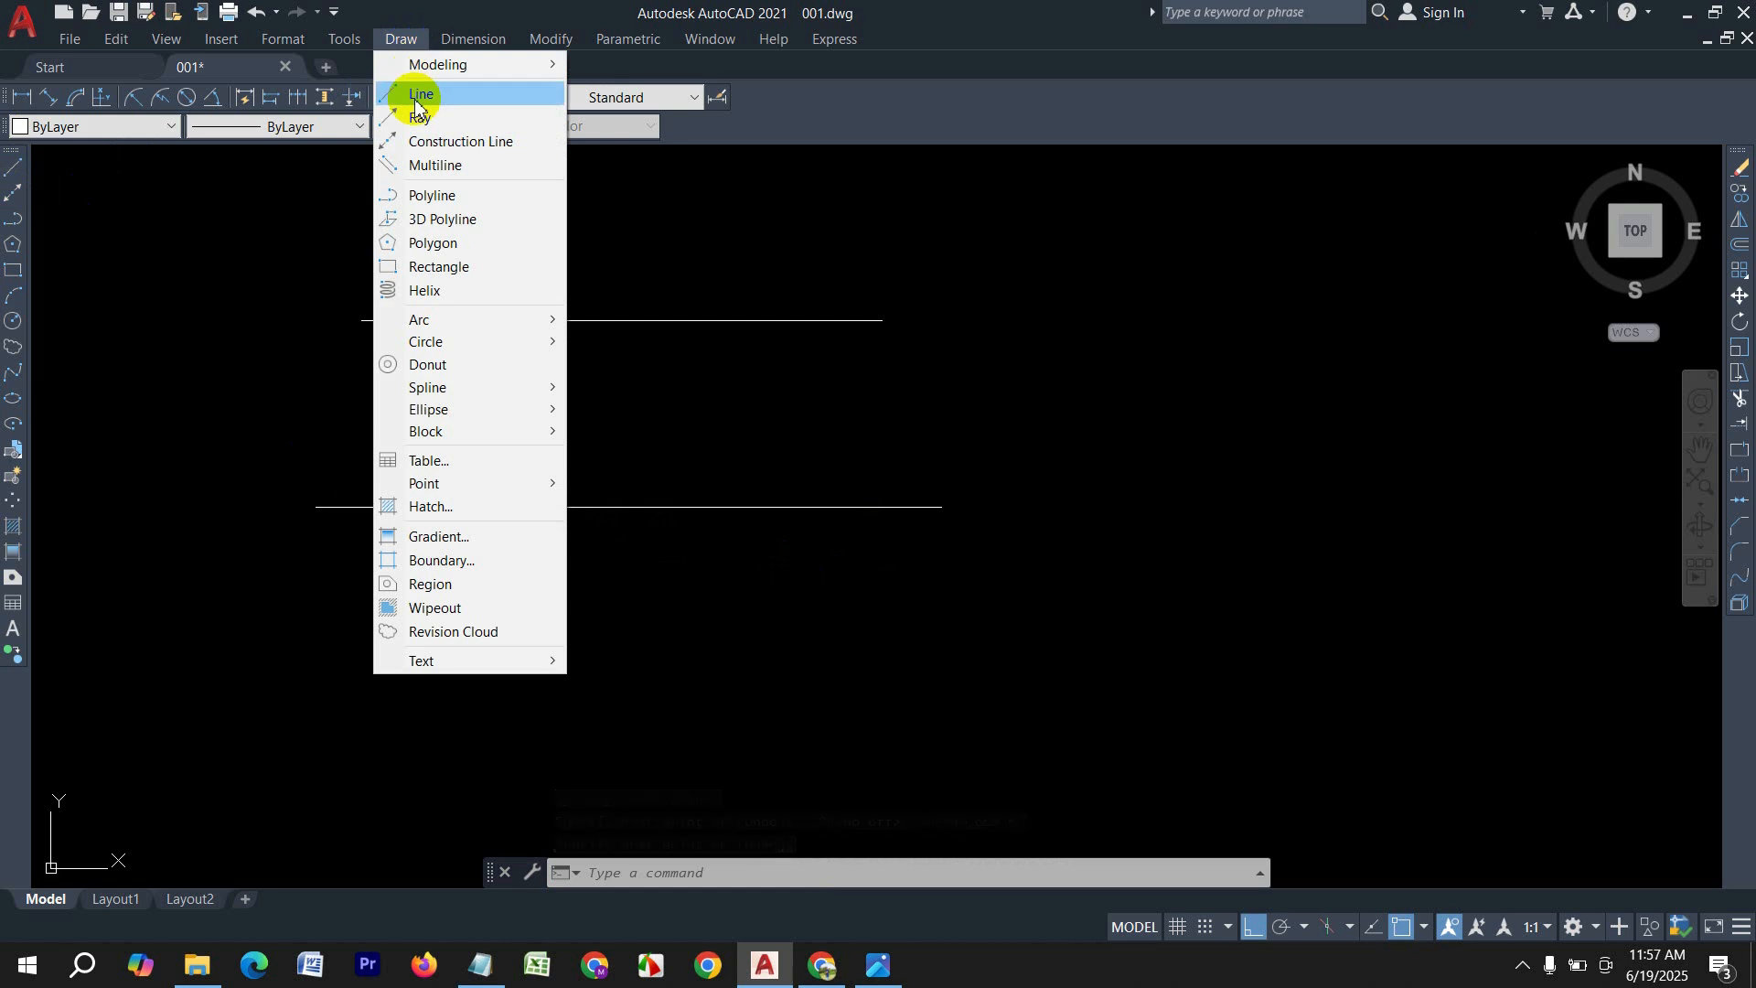
left_click(415, 95)
left_click(362, 652)
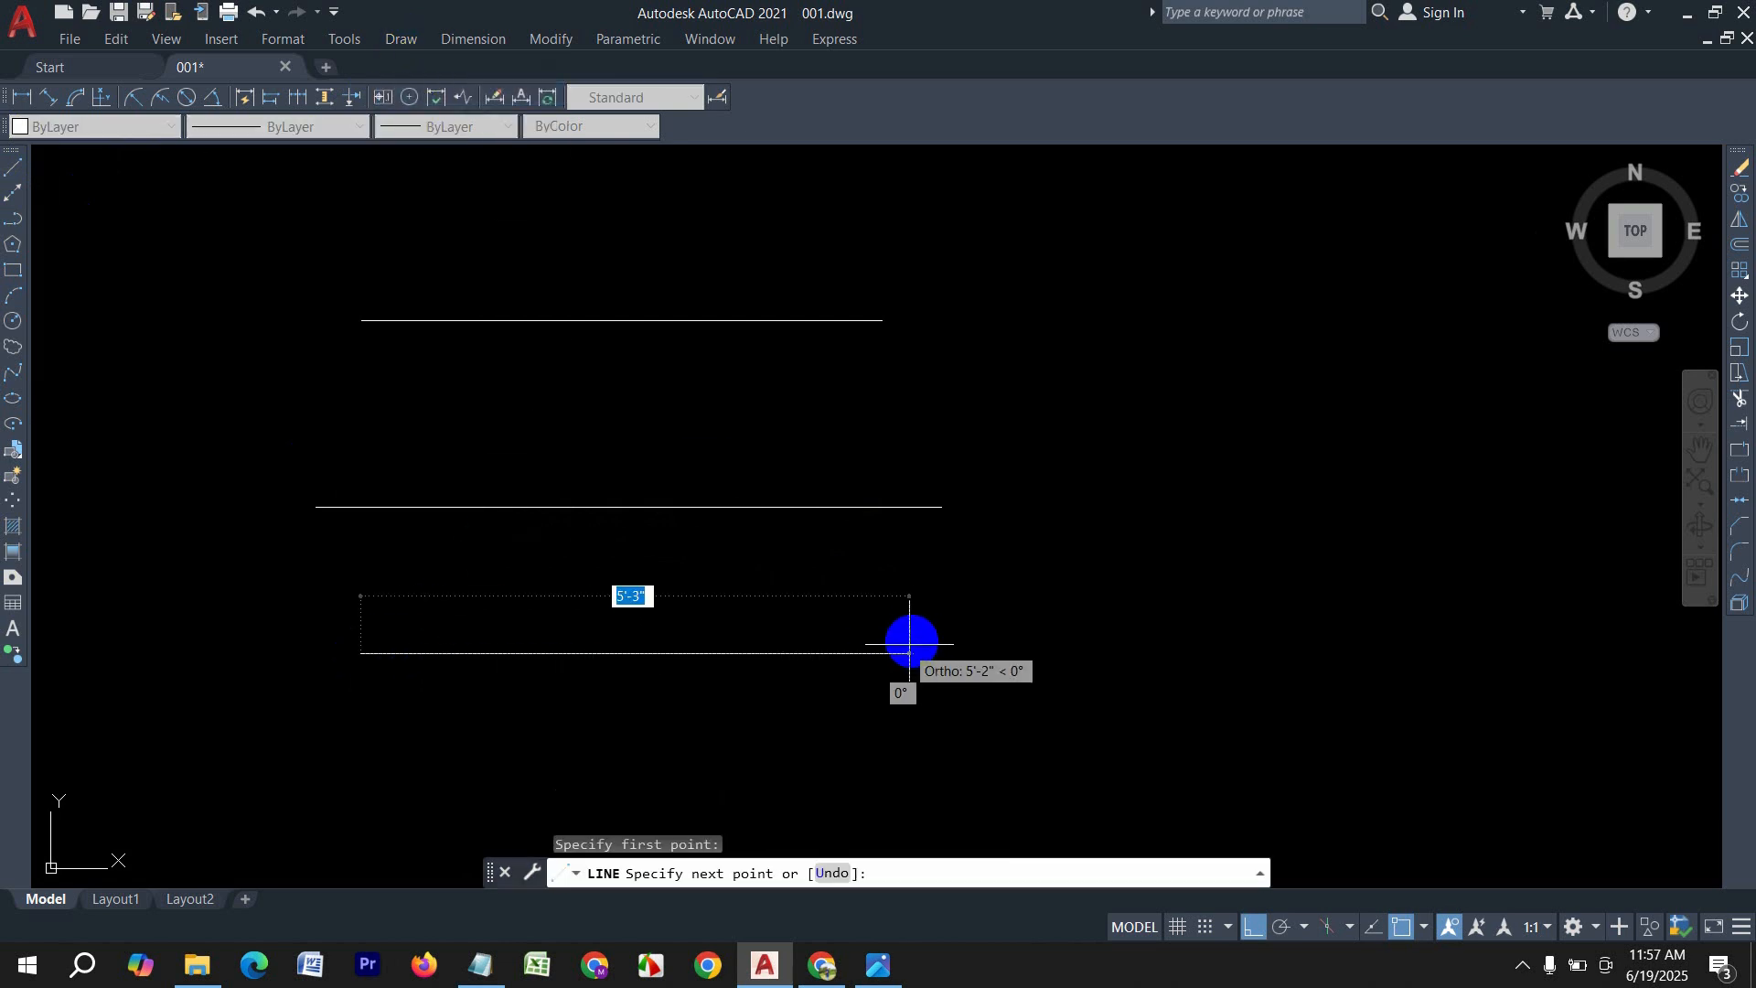
type("2'")
key("Return")
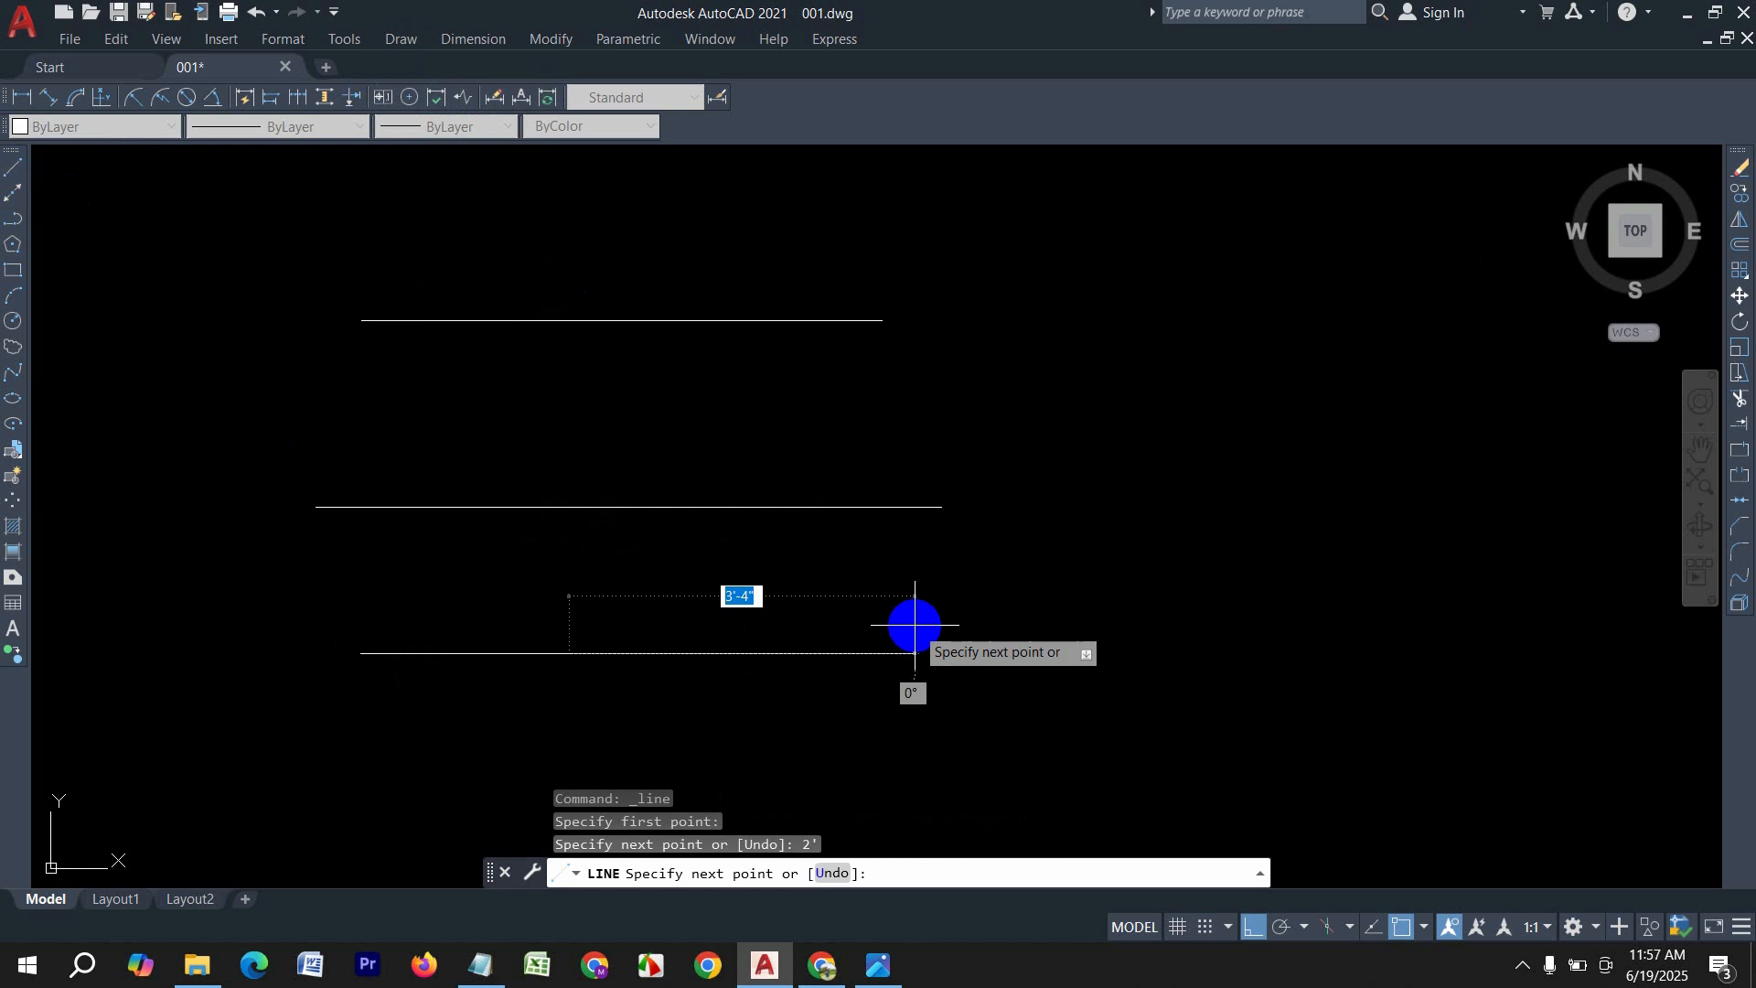
key("Return")
Step: Draw a horizontal 7' line below the 2' line
middle_click_drag(550, 719, 524, 624)
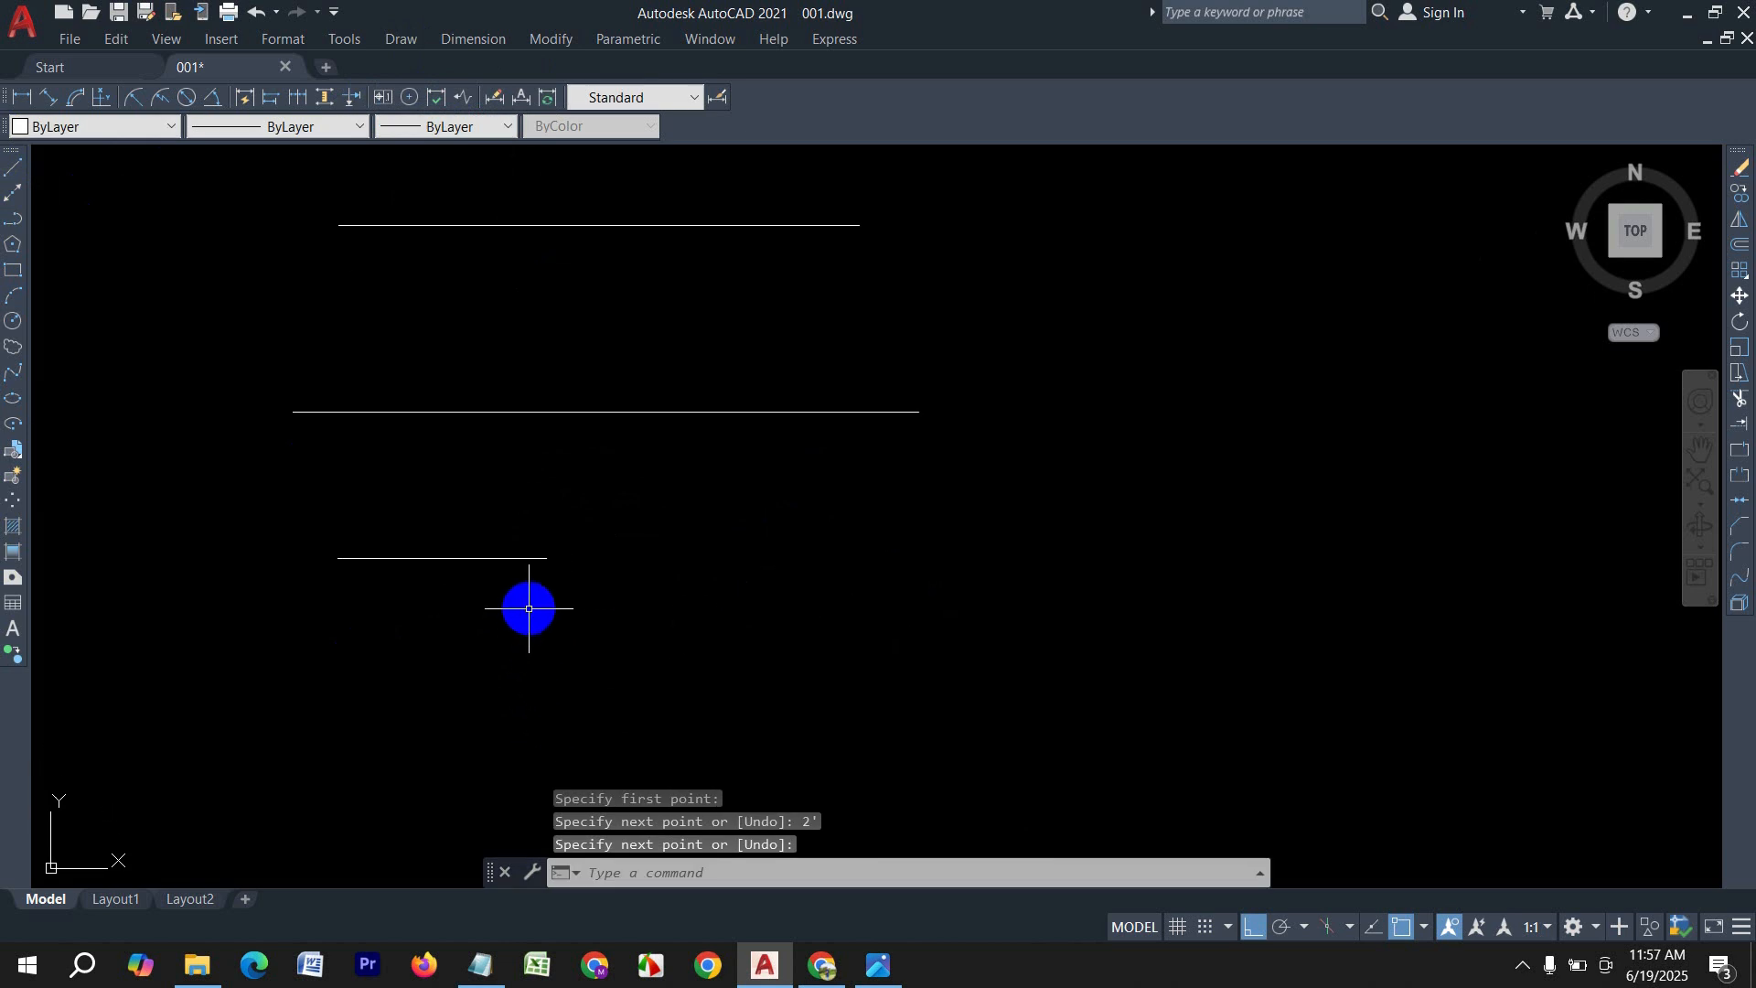
key("Return")
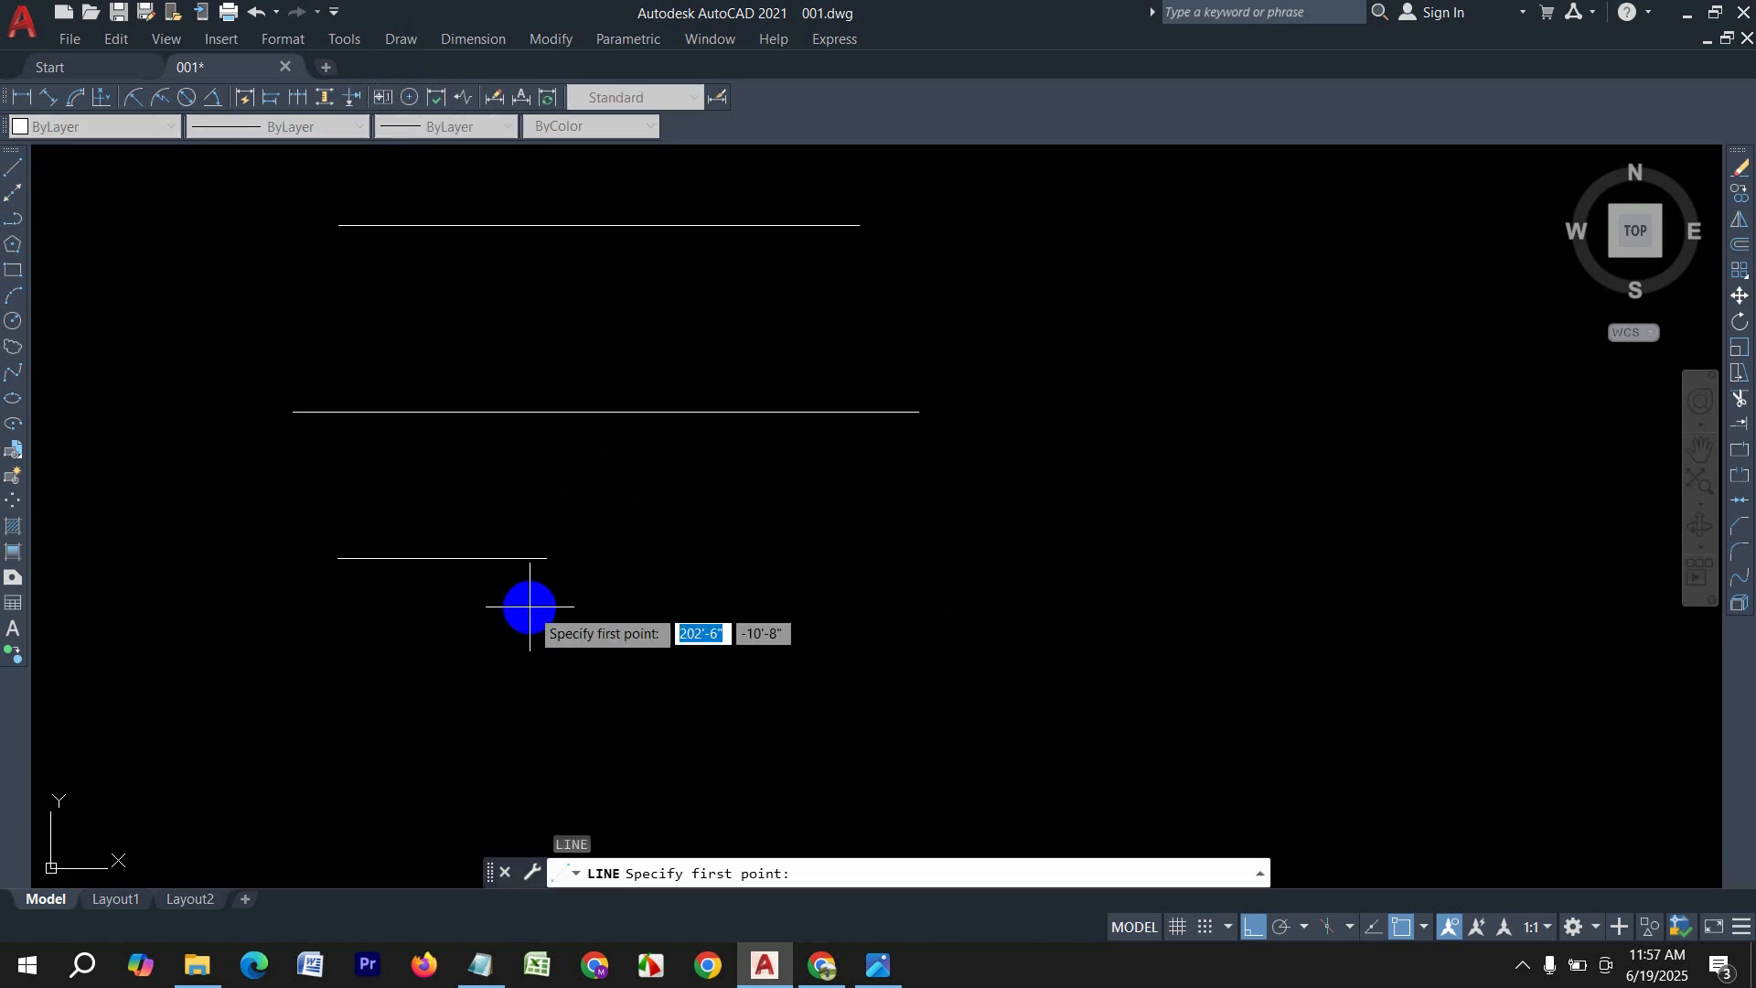
left_click(431, 693)
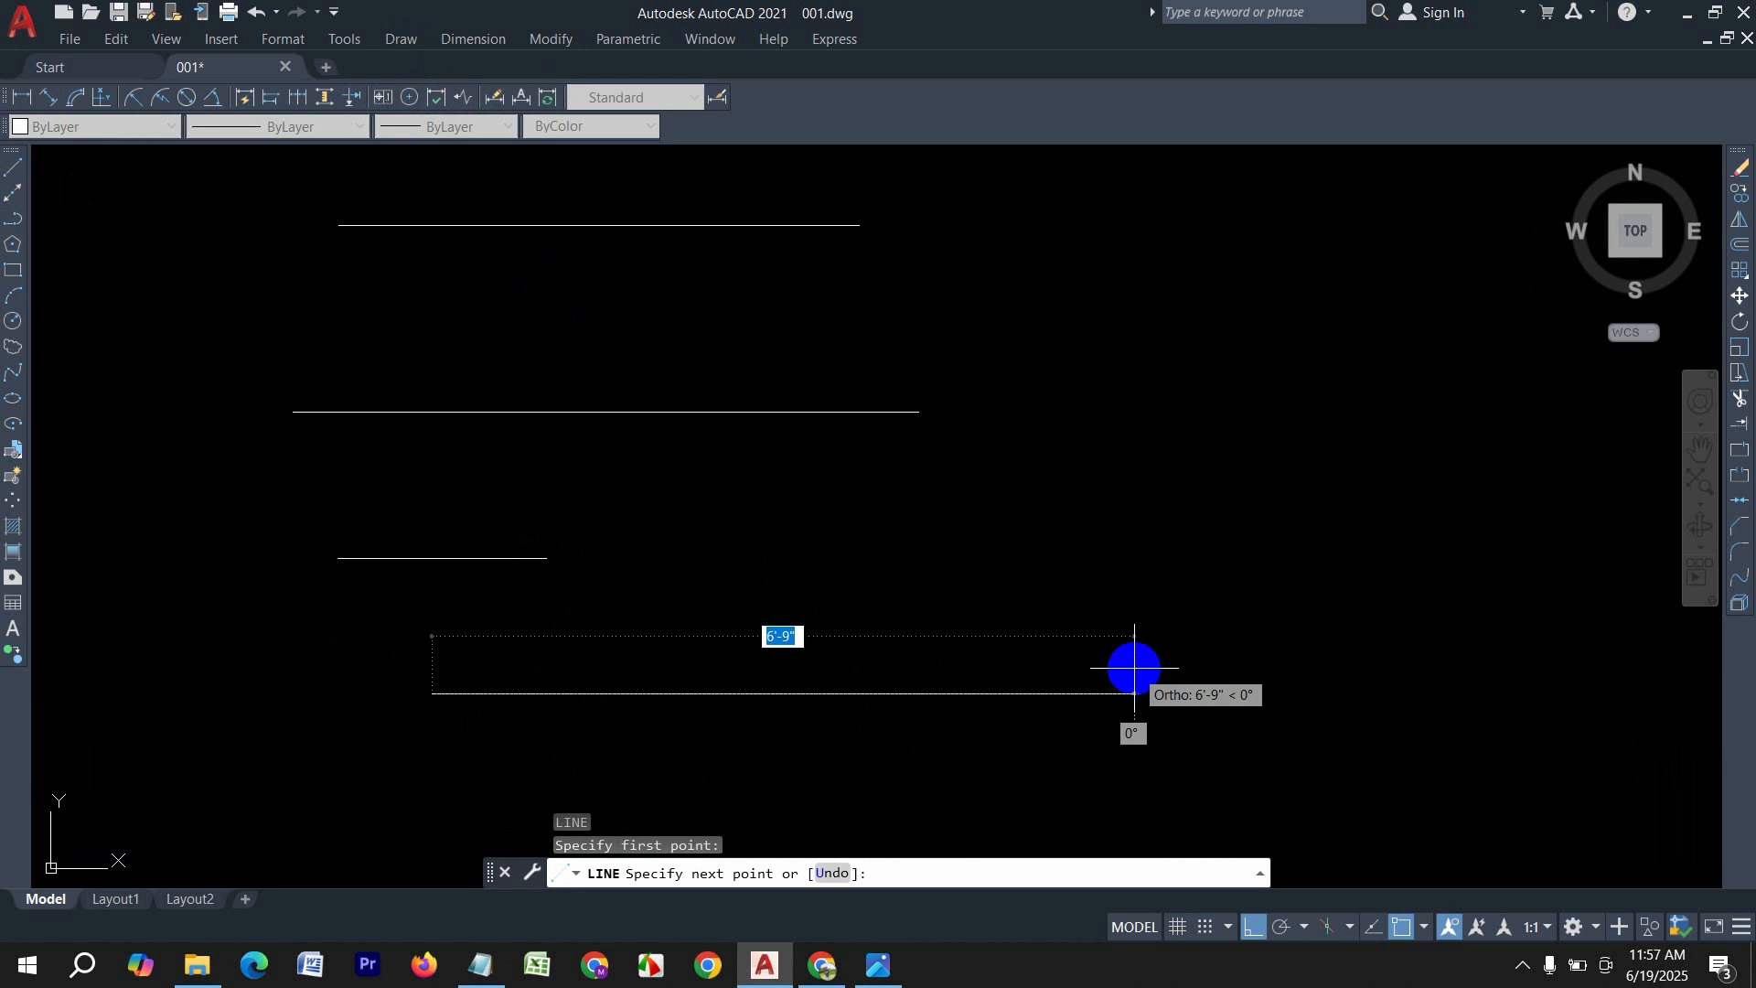
type("7")
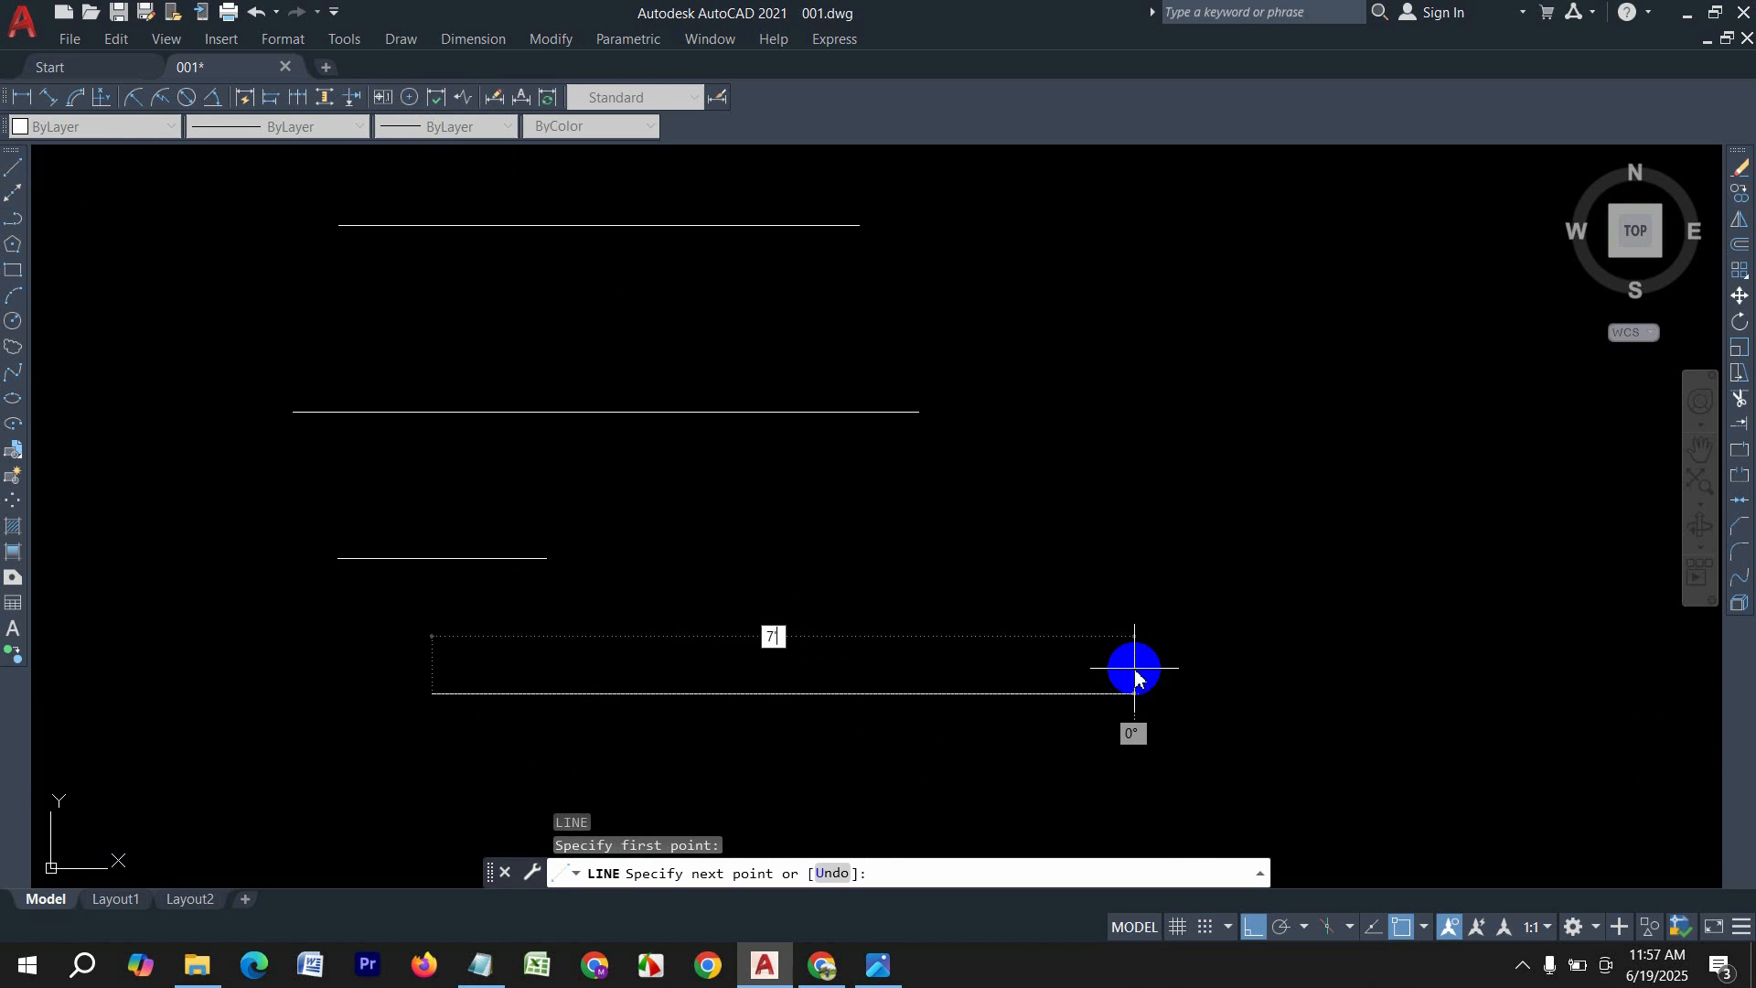
type("'")
key("Return")
key("Return")
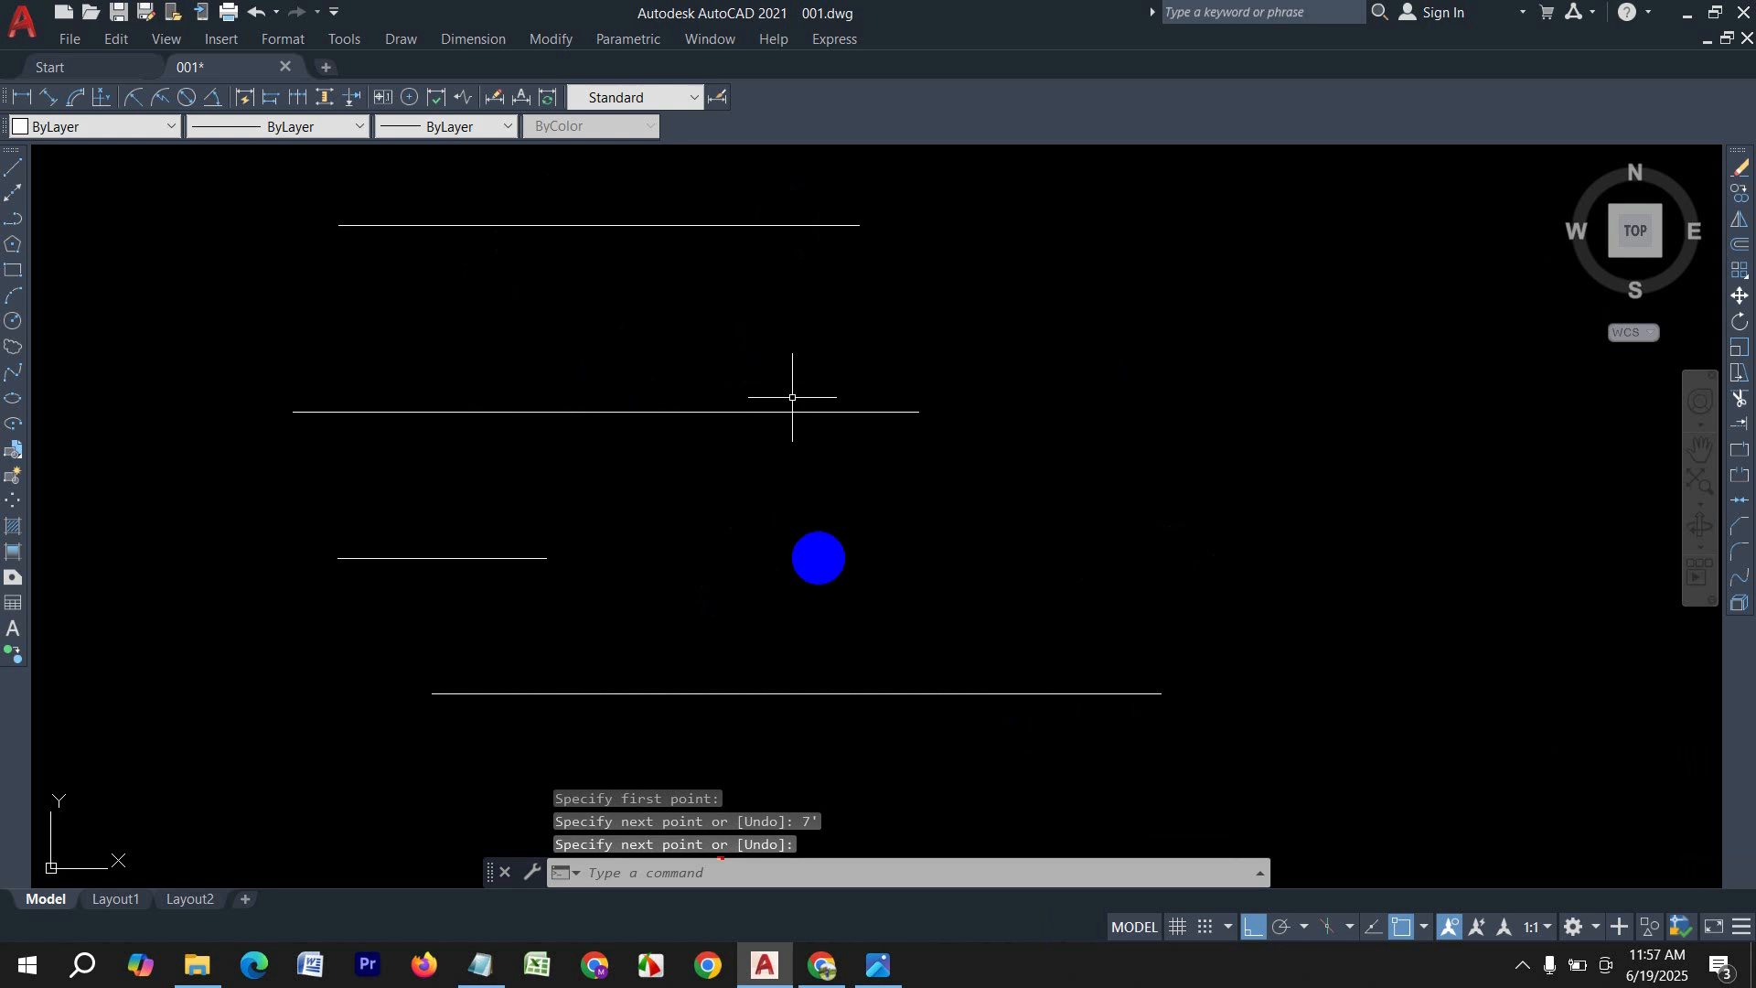
Step: Check the command shortcut list in autocad.png, and draw a circle of radius 20" in AutoCAD's empty area east of the lines
left_click(879, 965)
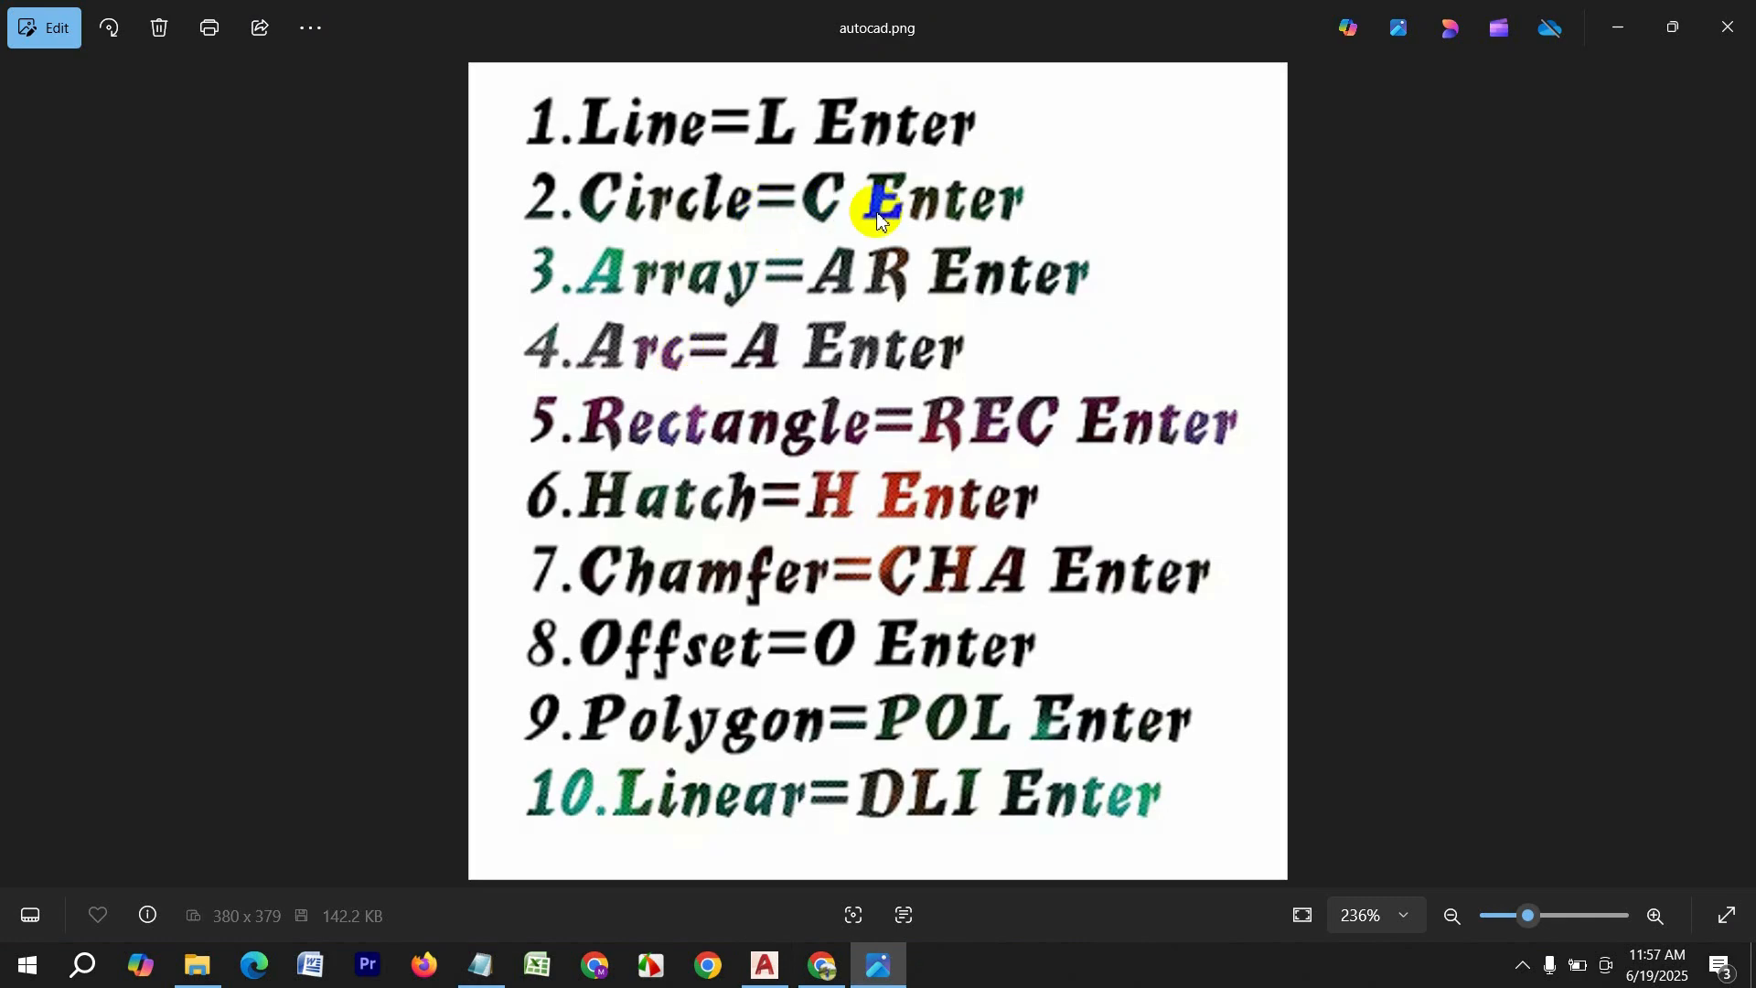
left_click(773, 977)
mouse_move(851, 514)
middle_mouse_down()
mouse_move(725, 560)
mouse_move(143, 692)
middle_mouse_up()
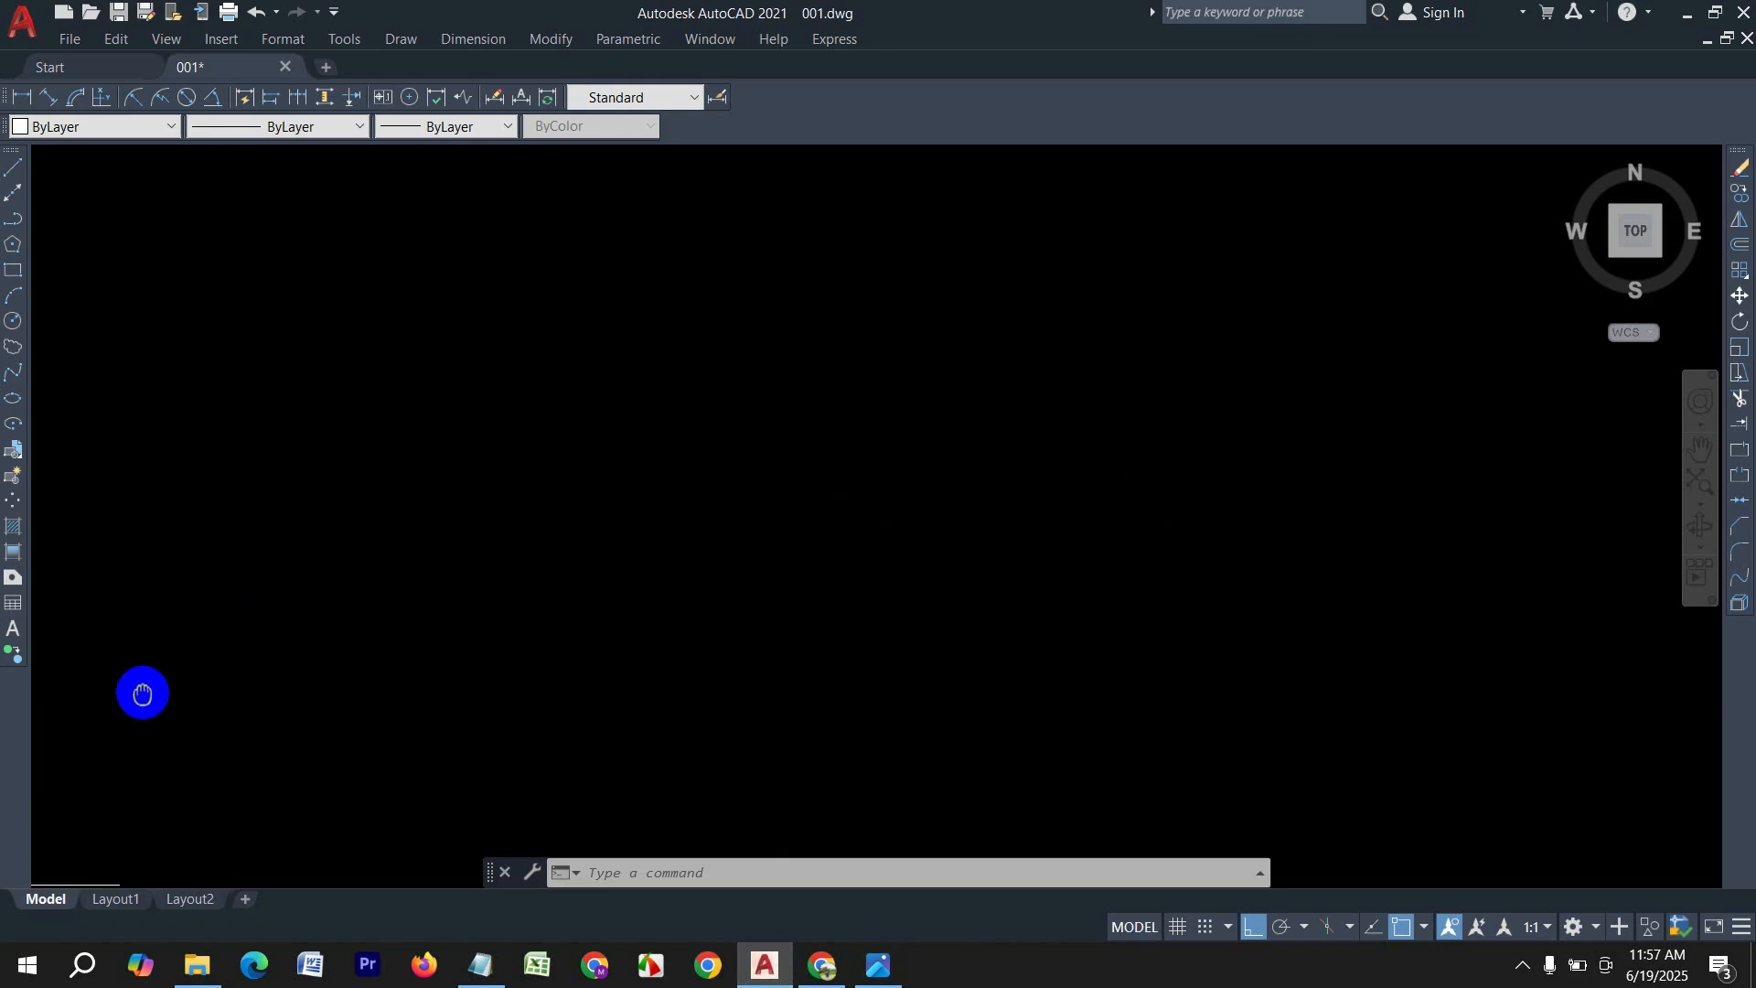
key("Return")
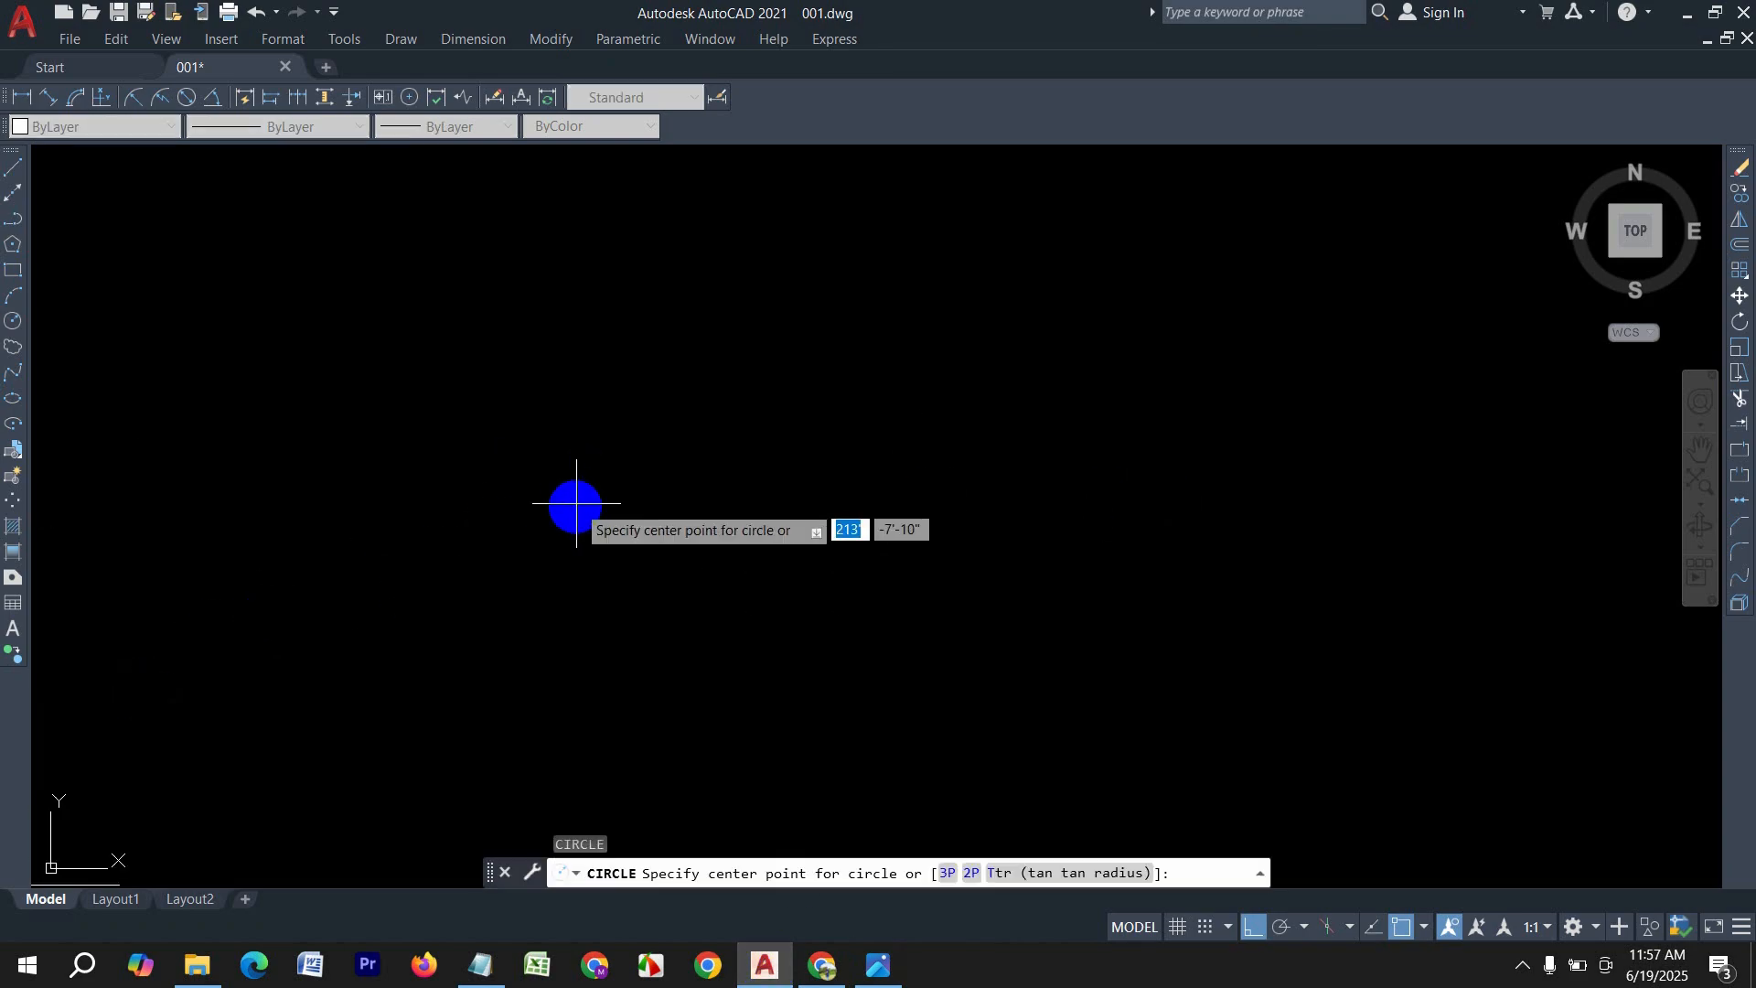
left_click(569, 522)
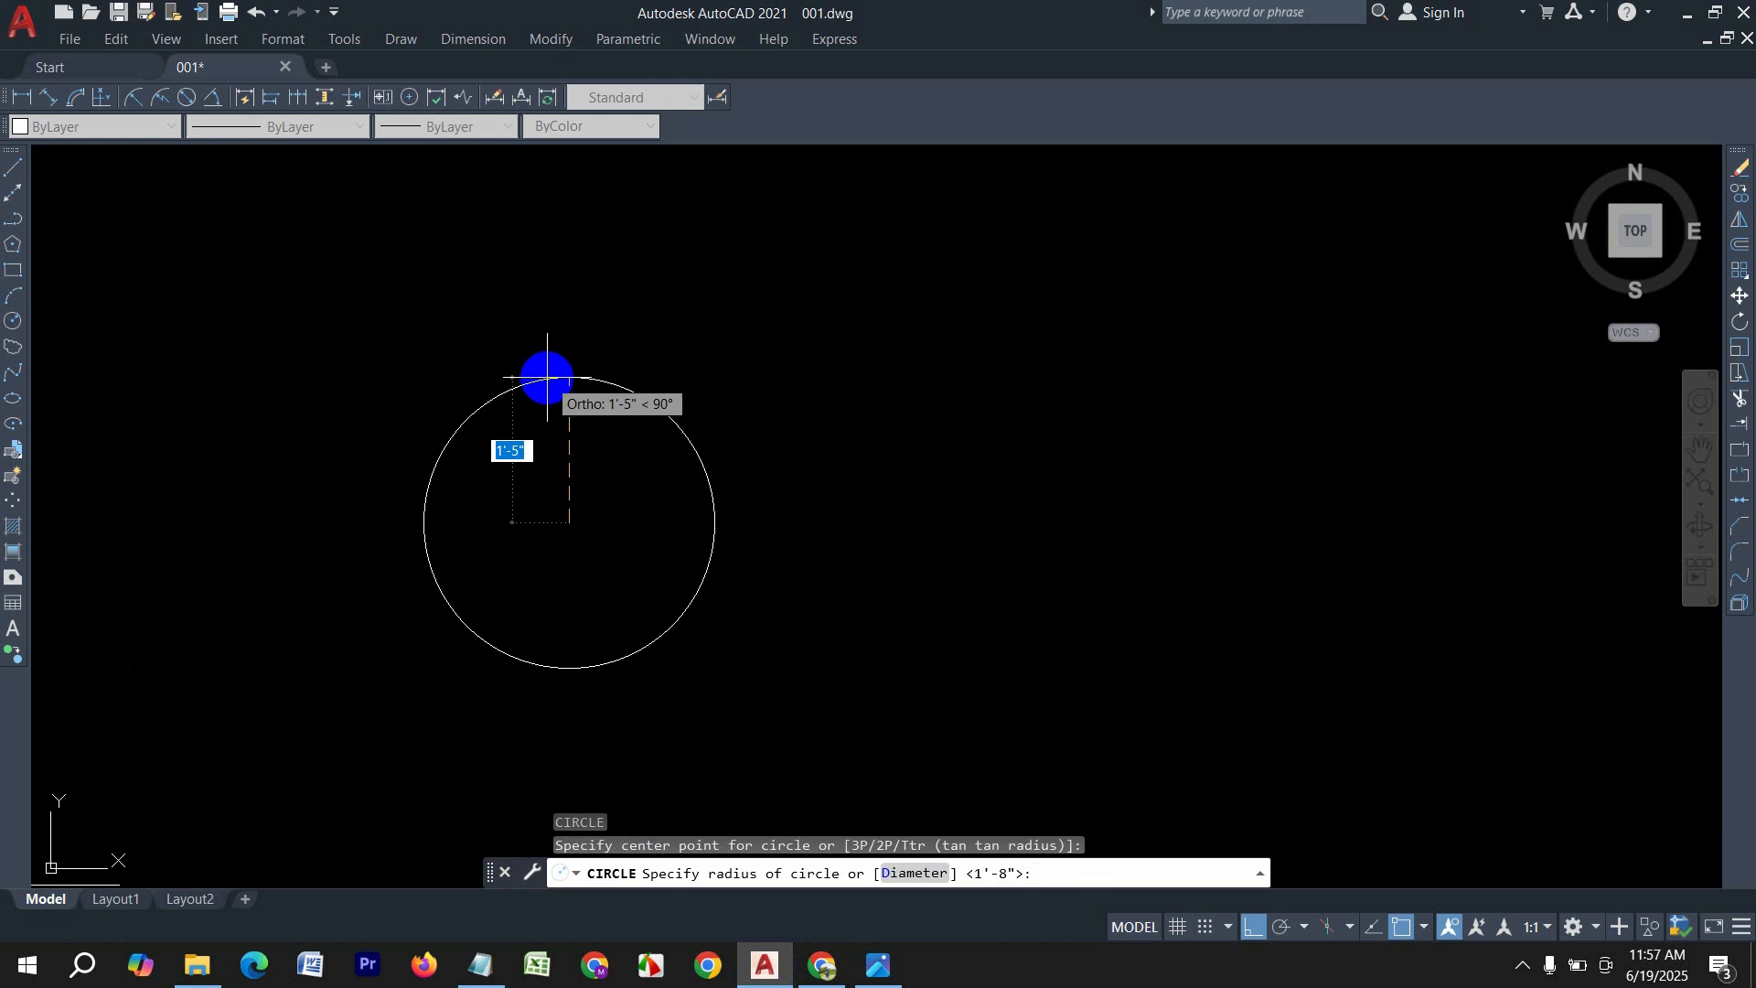
type("20")
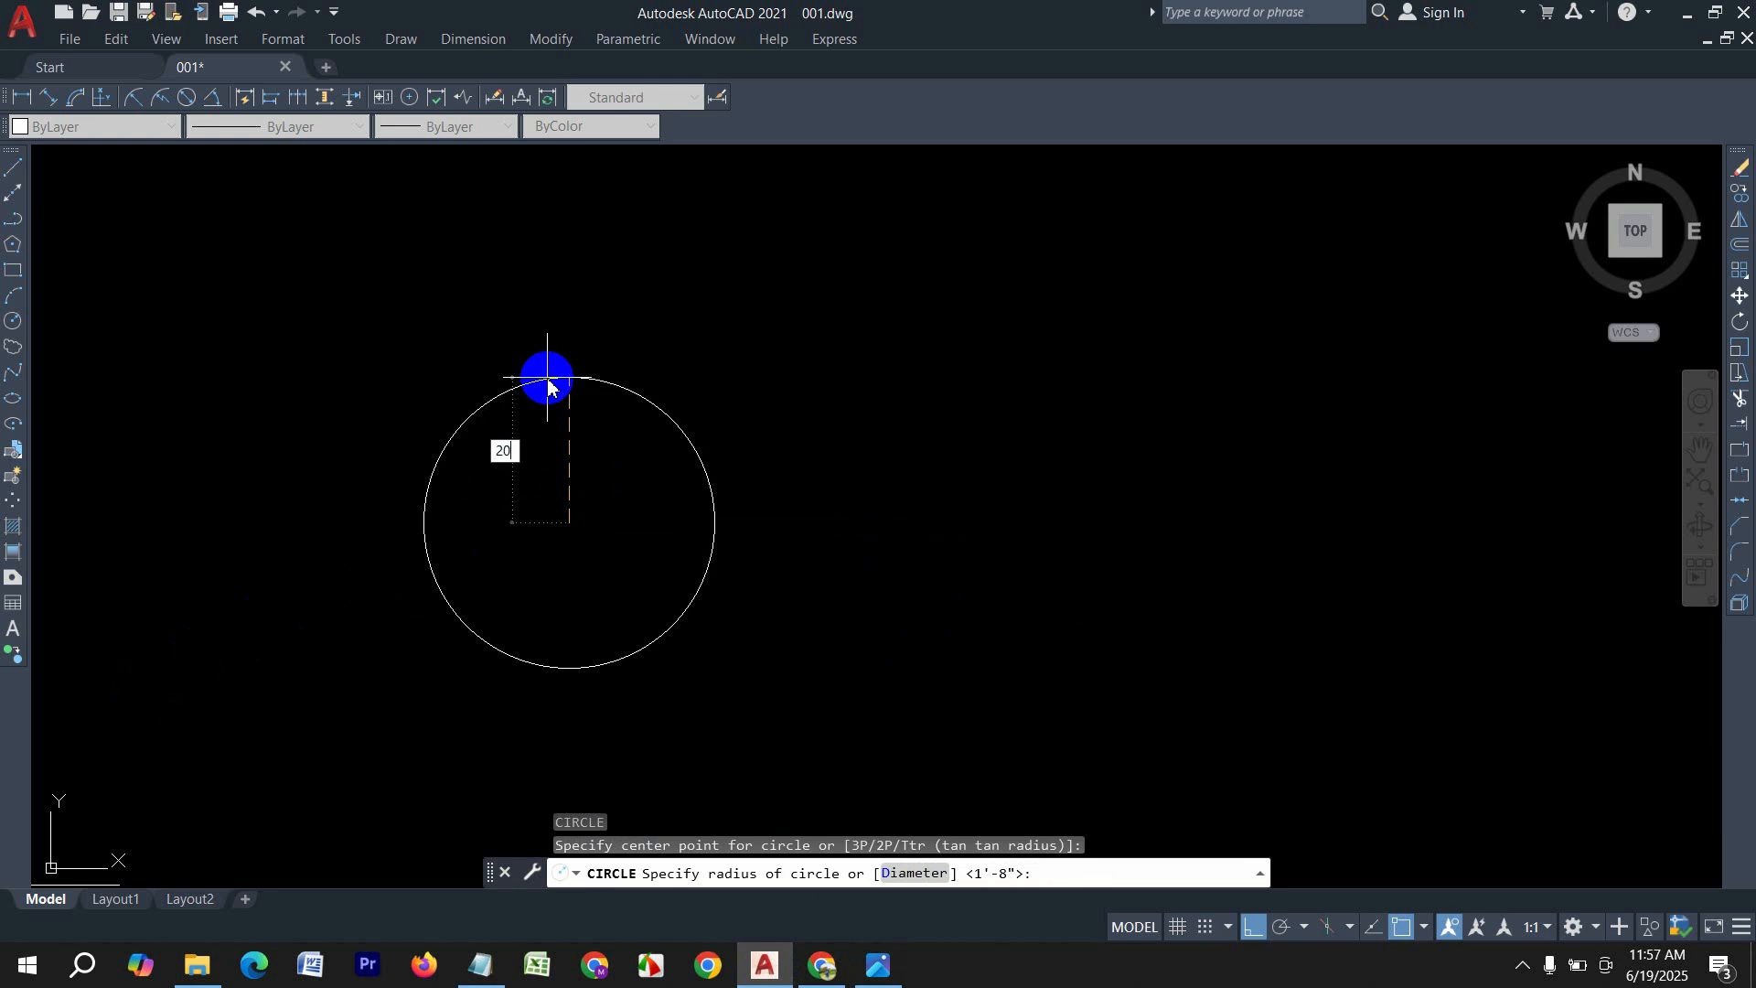
key("Return")
Step: Draw a circle of radius 10" to the east of the large circle
middle_click_drag(939, 519, 708, 468)
scroll(745, 463, "down", 2)
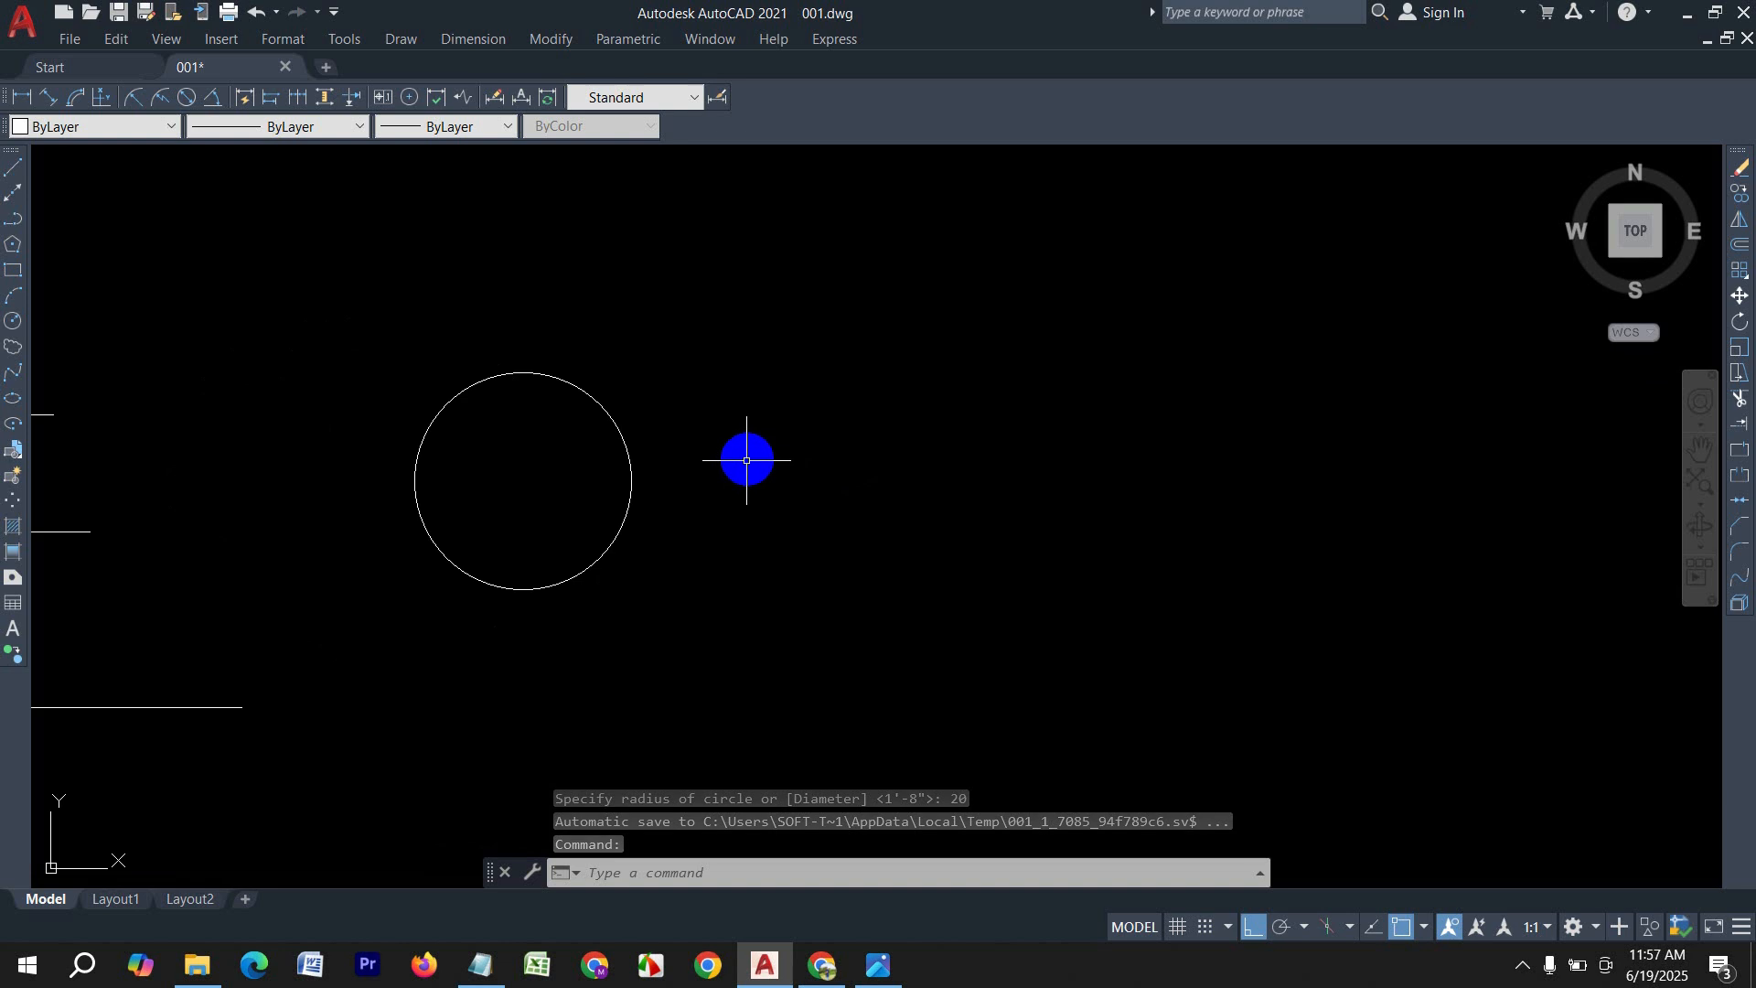
type("c")
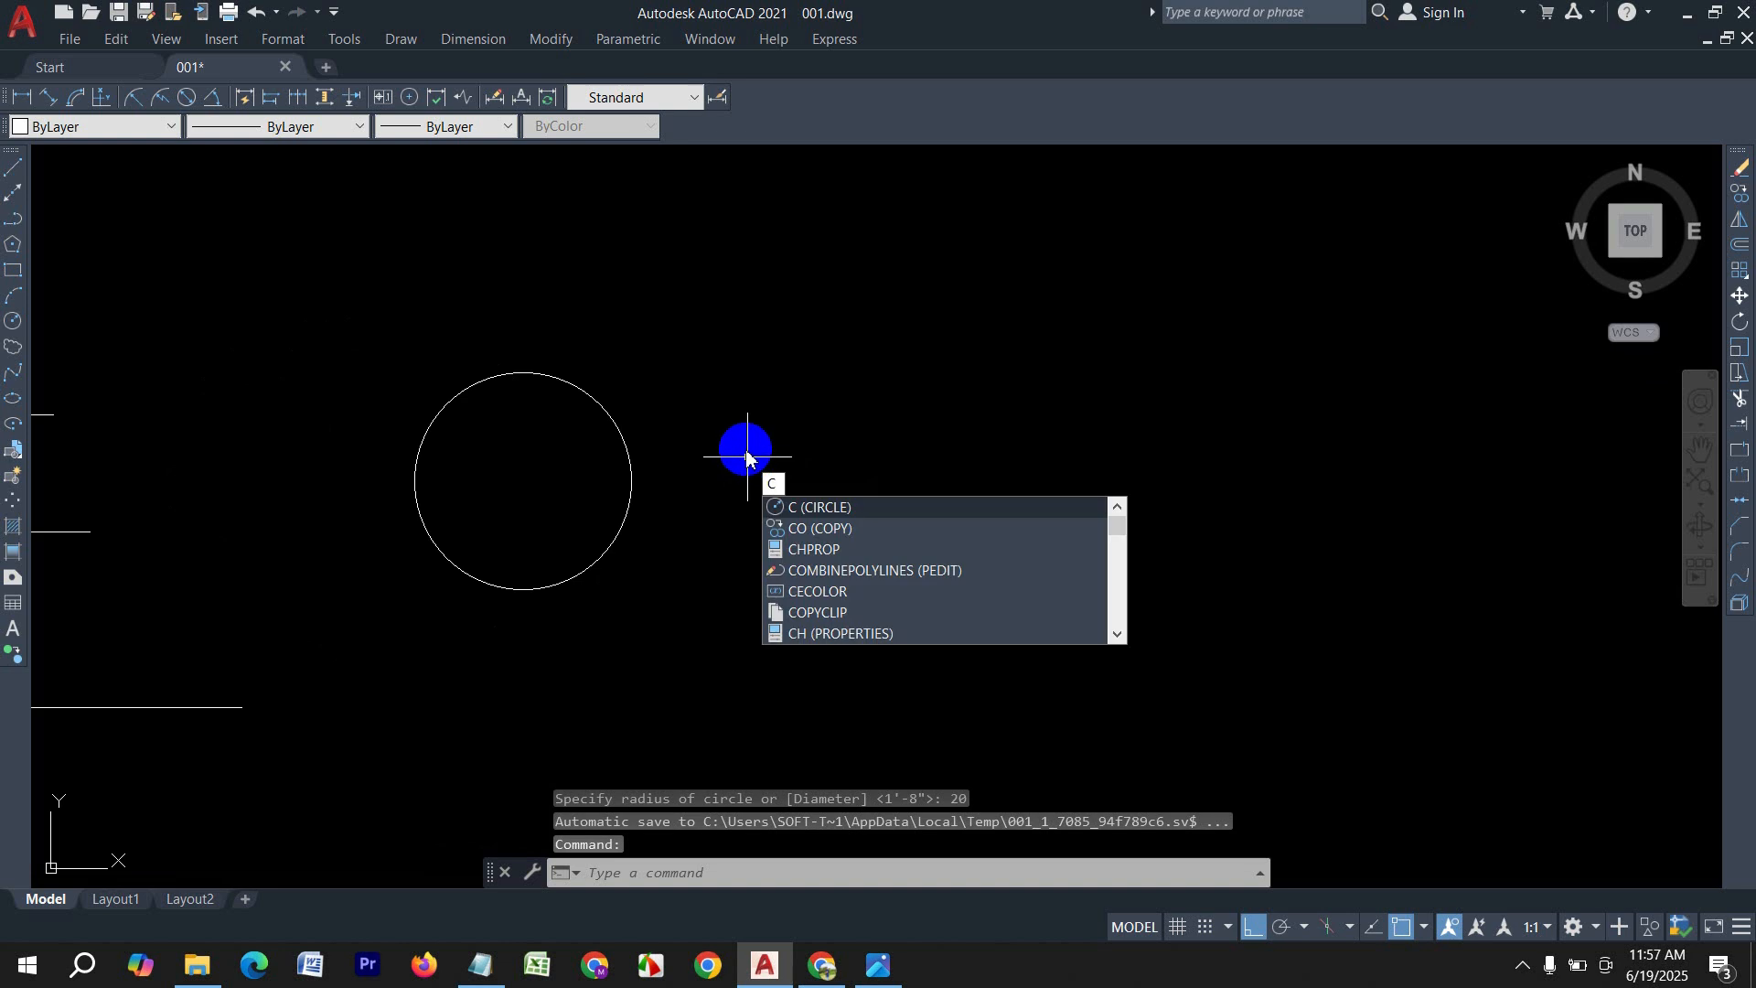
key("Return")
left_click(905, 499)
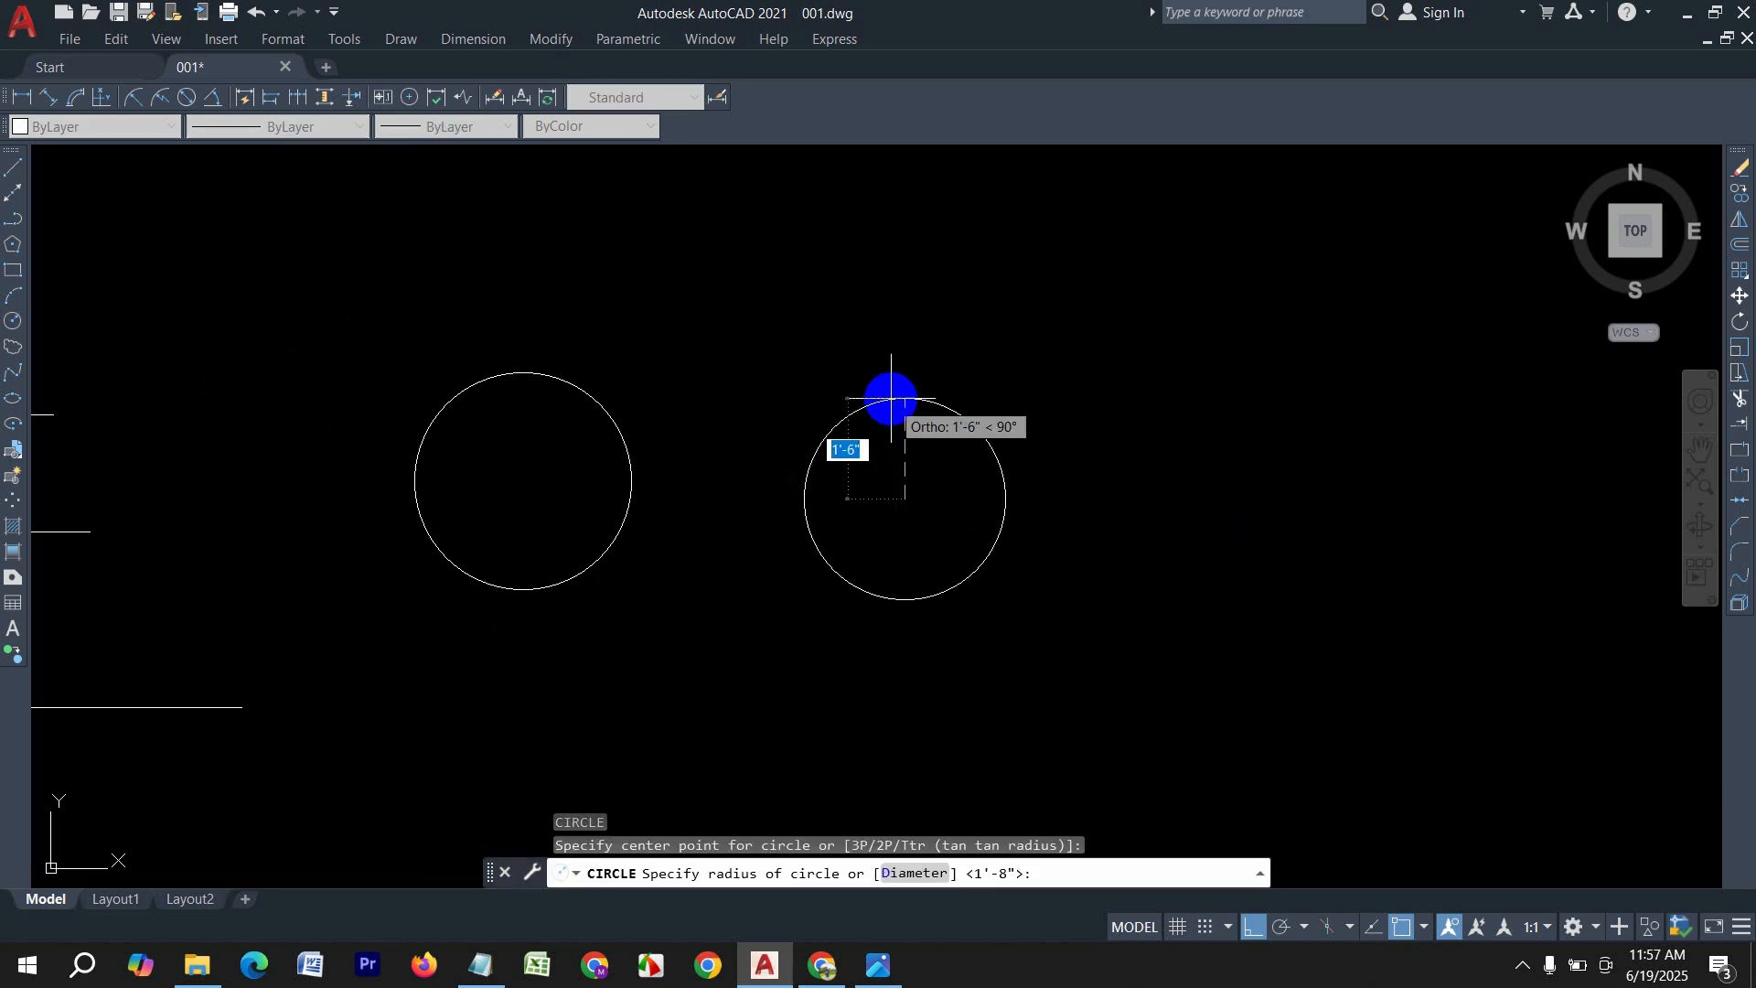
type("10")
key("Return")
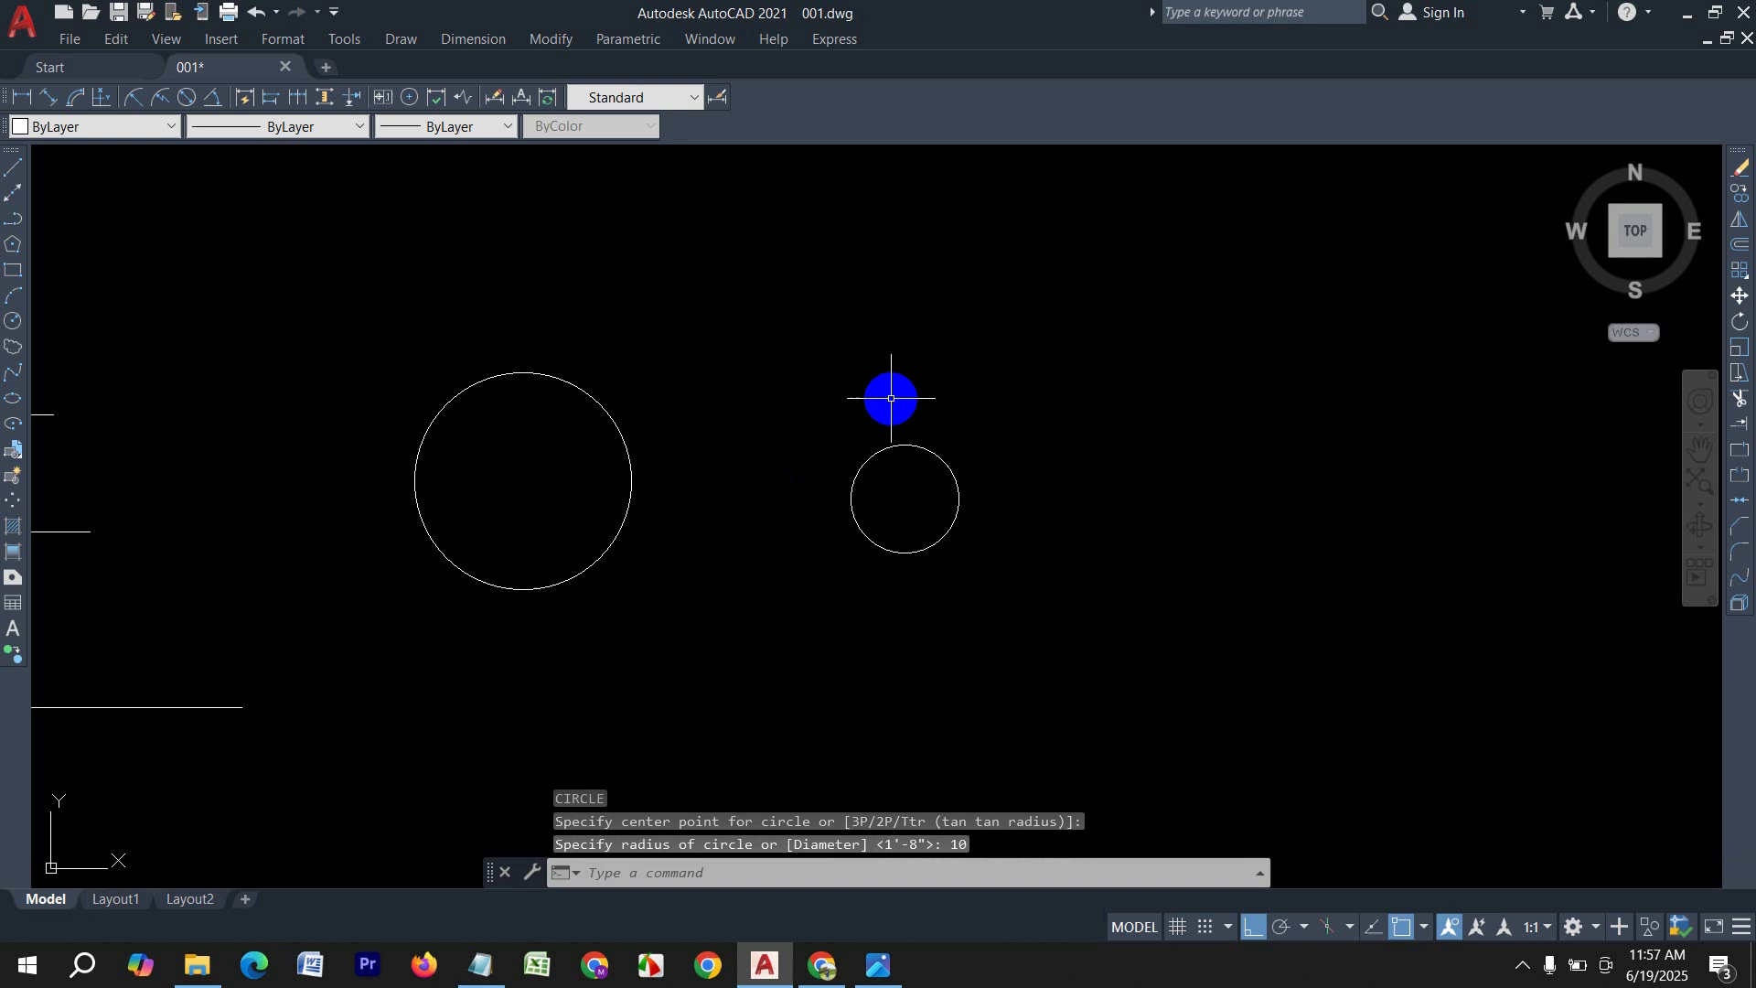
Step: Draw a circle of radius 5" above and between the two existing circles
left_click(12, 324)
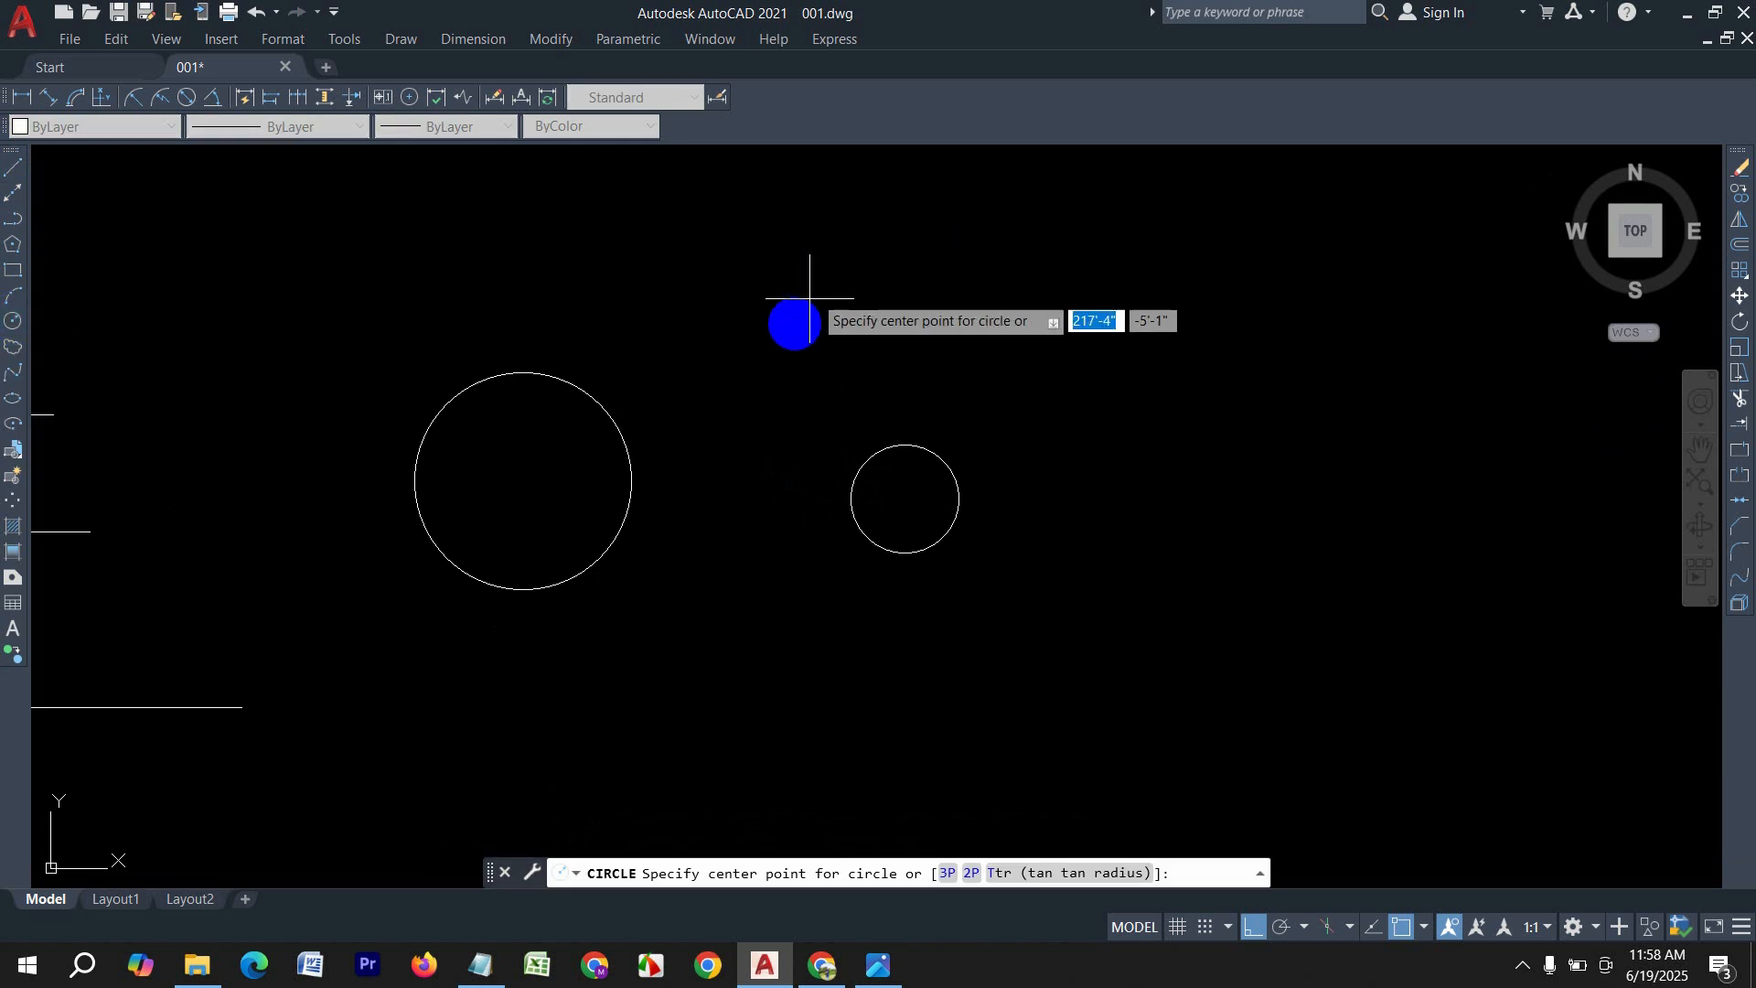
left_click(776, 334)
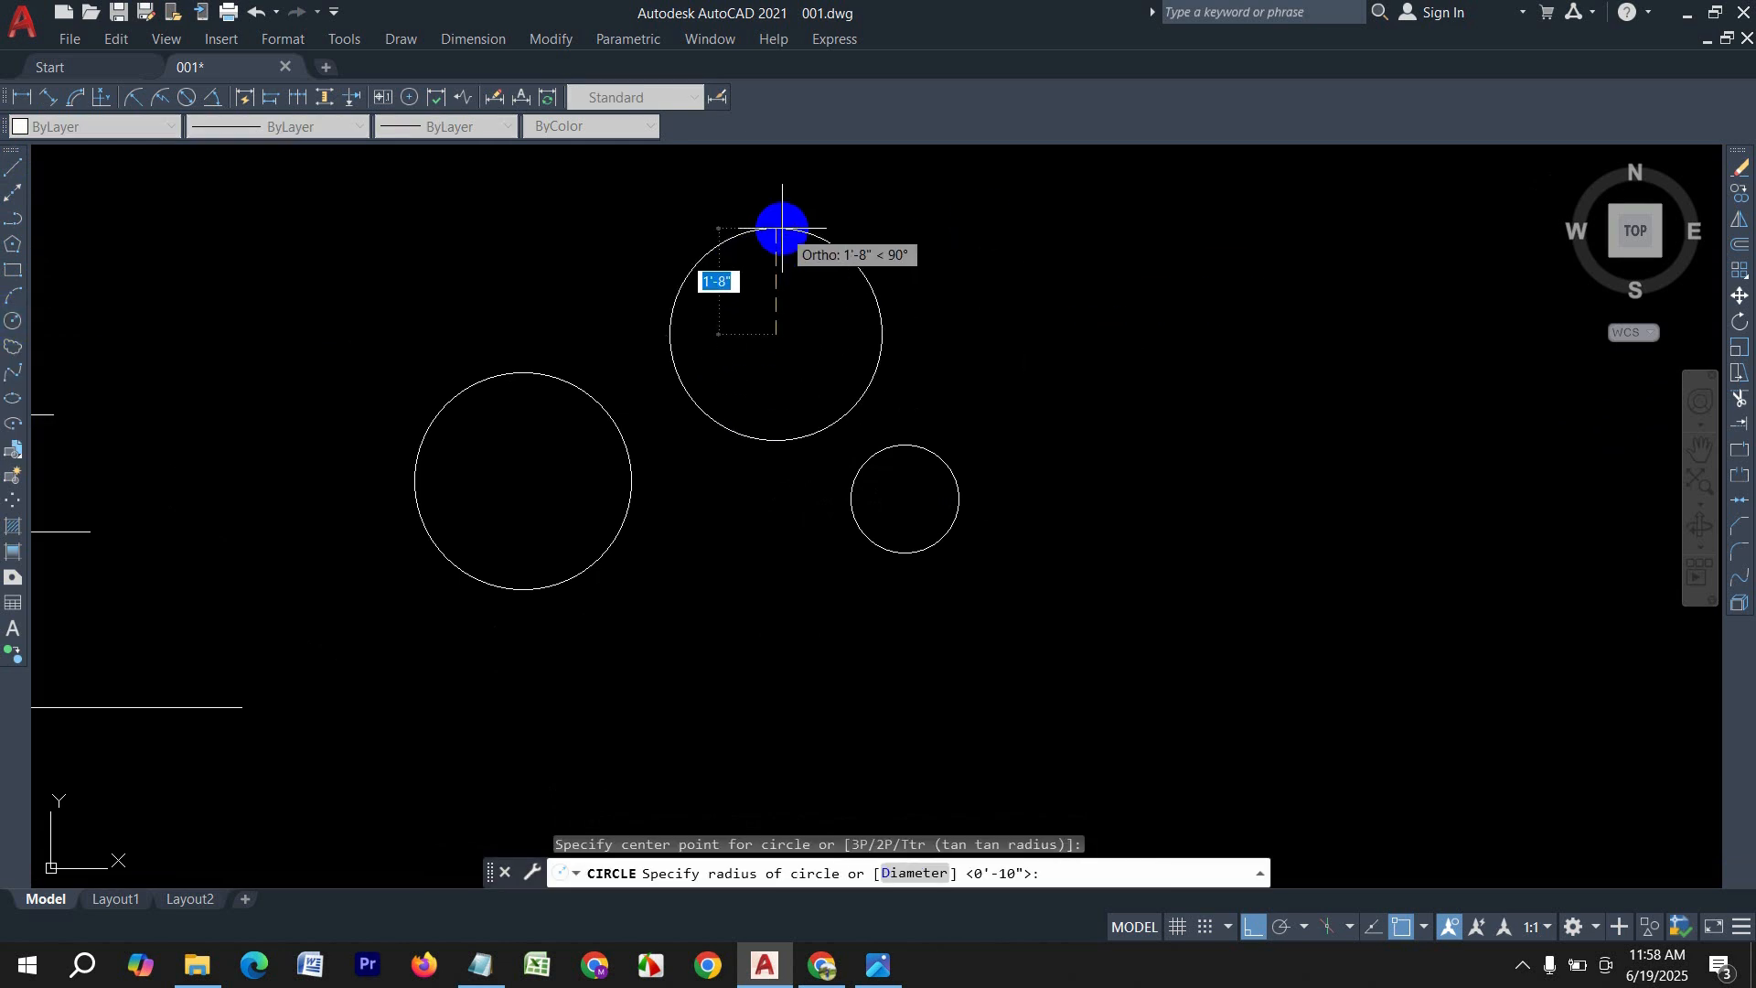
type("5")
key("Return")
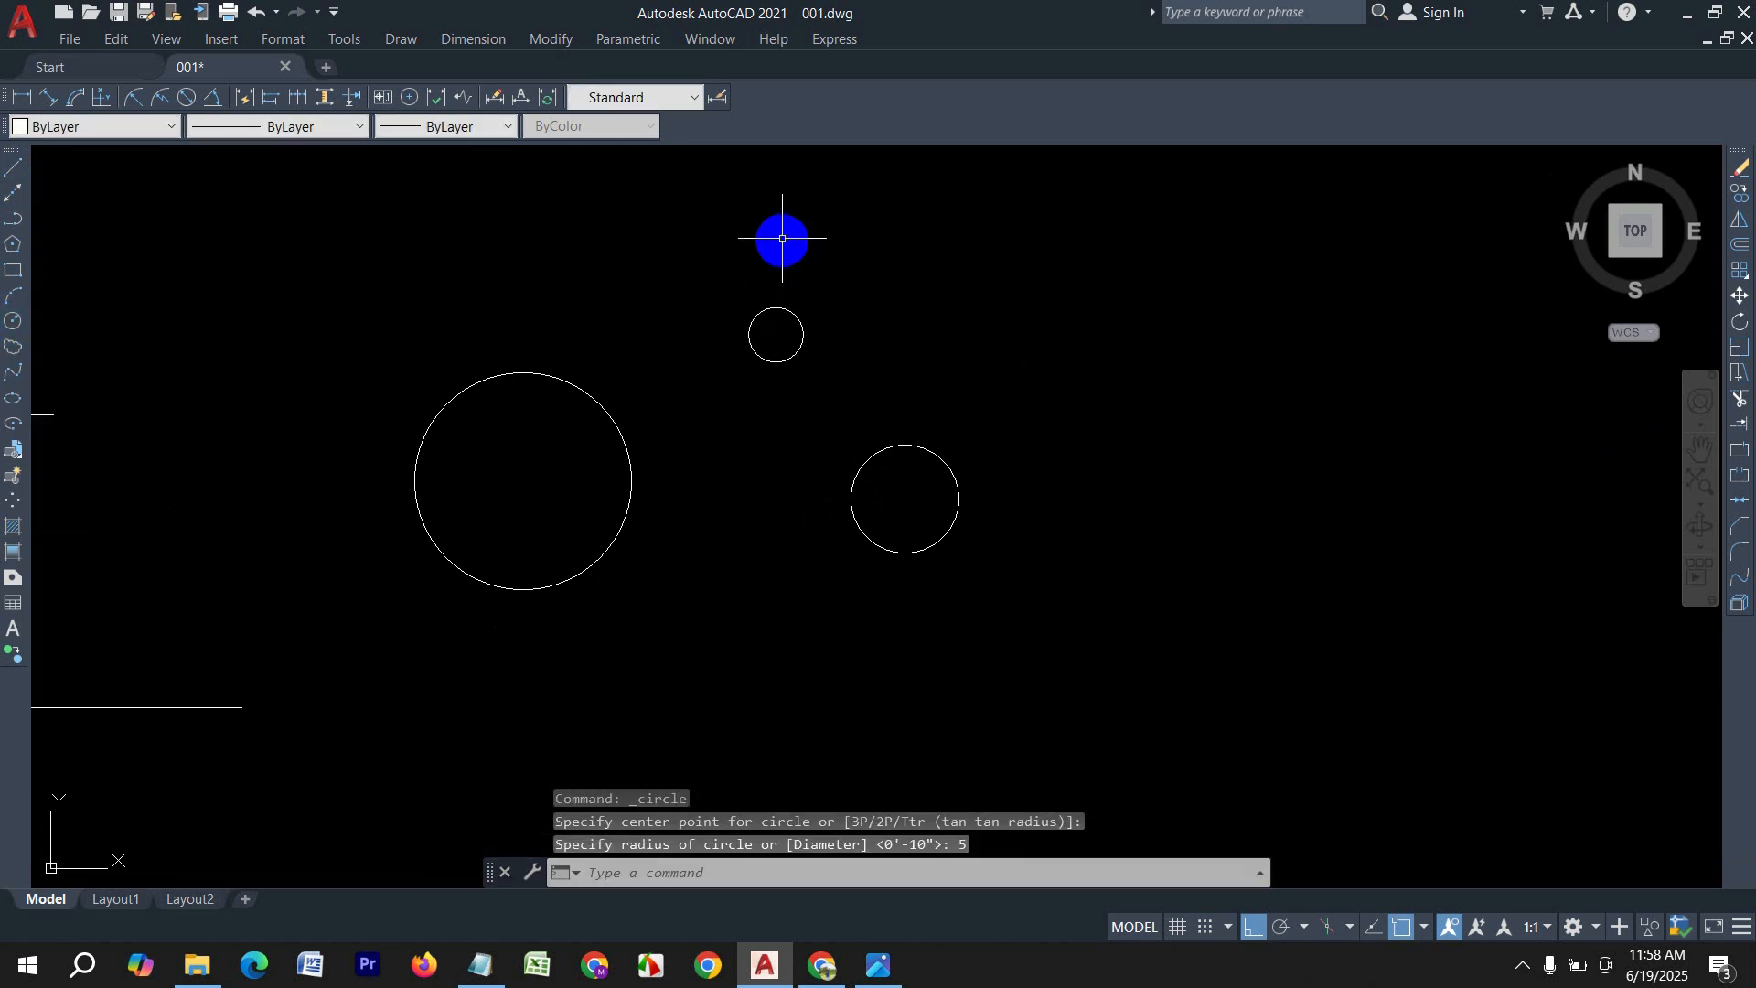
Step: Draw a 2 Points circle with a 6" vertical diameter, northeast of the 10" radius circle
left_click(403, 39)
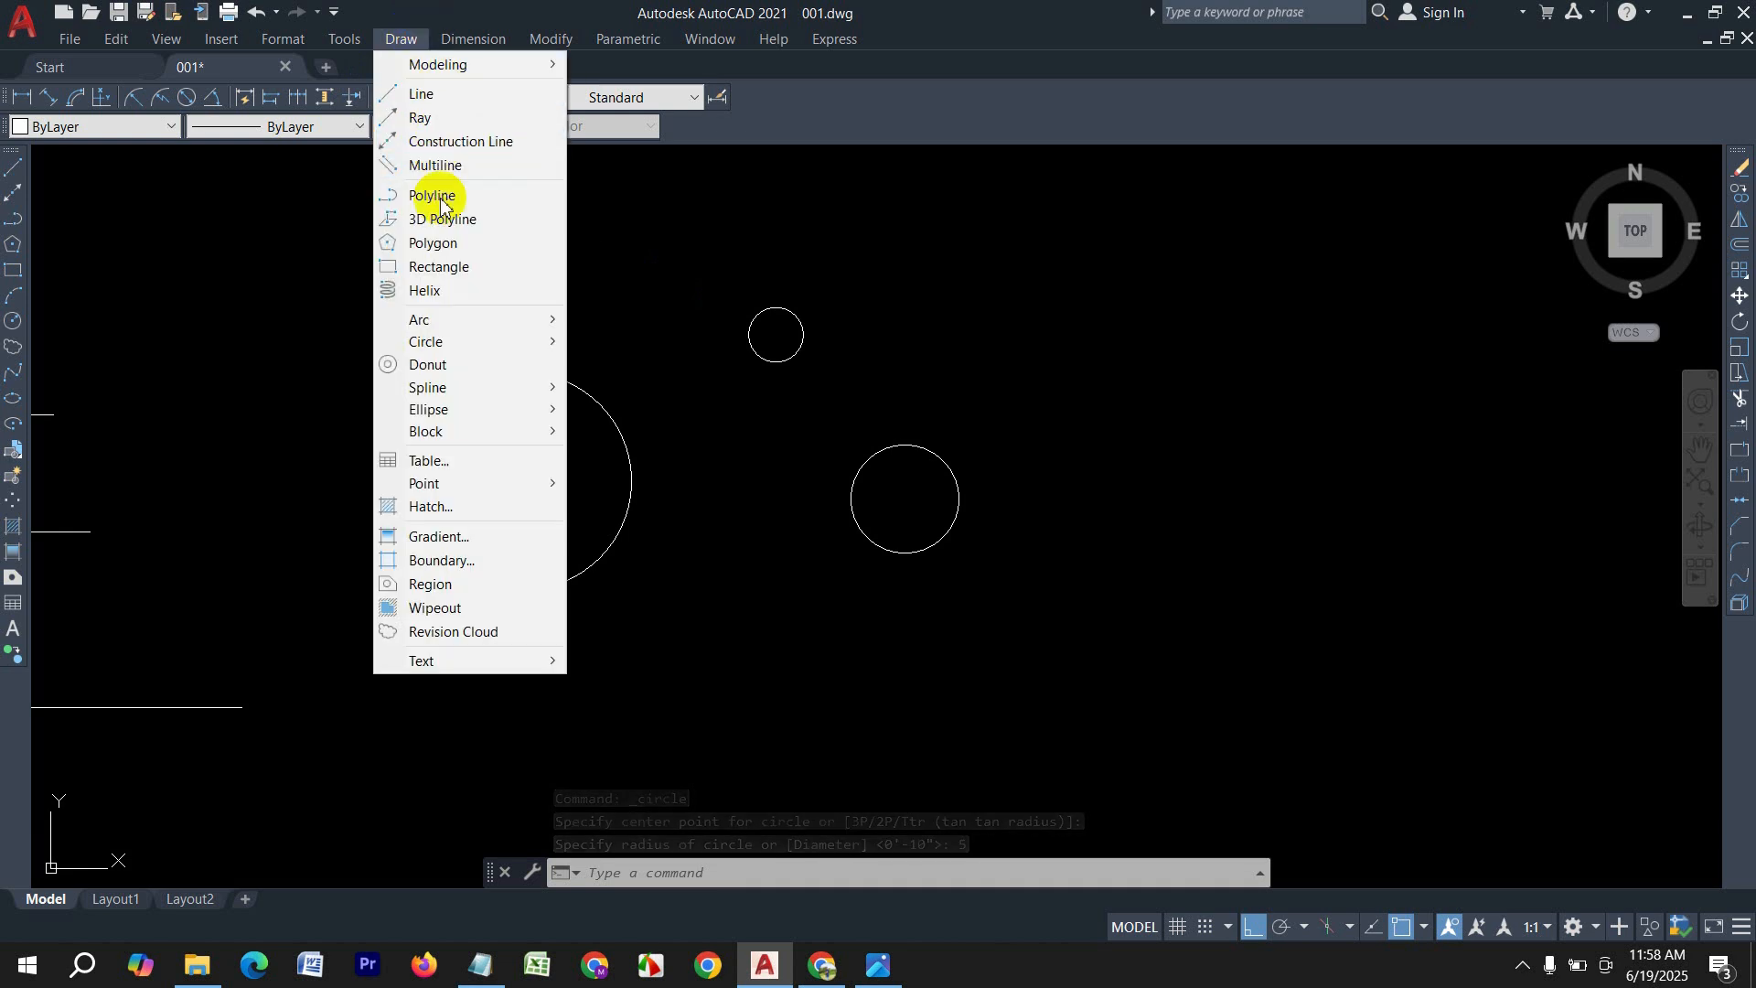
mouse_move(437, 344)
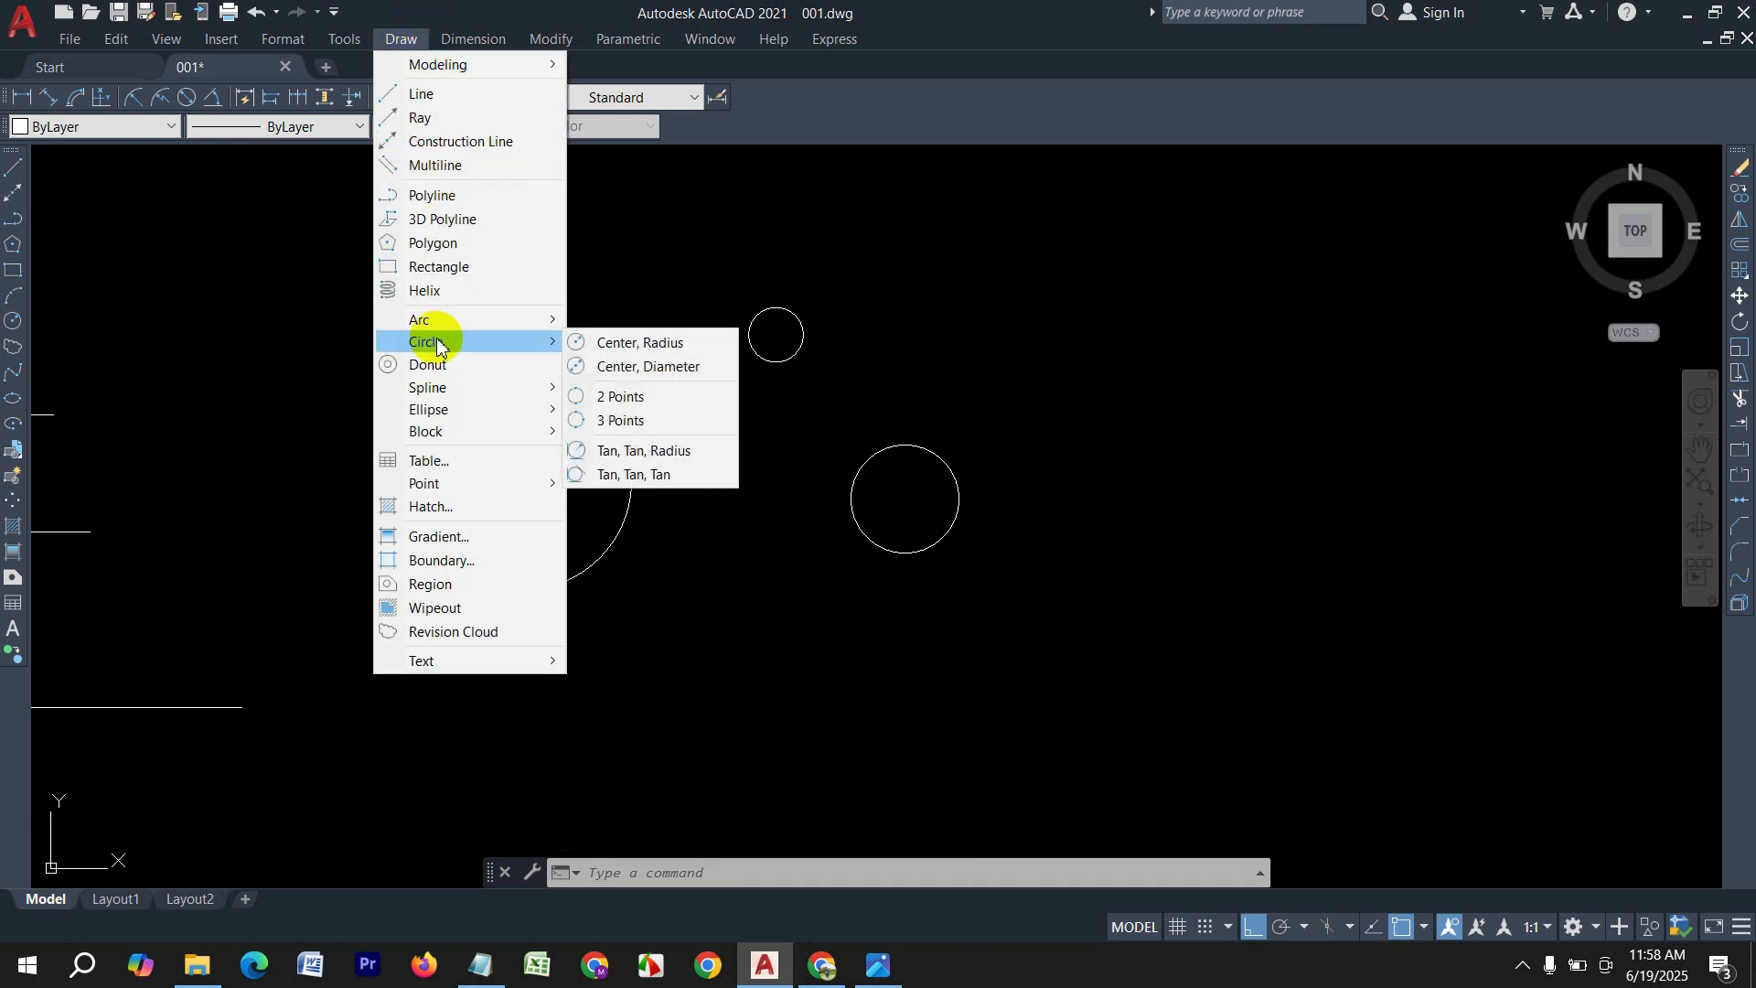
left_click(667, 396)
left_click(1105, 357)
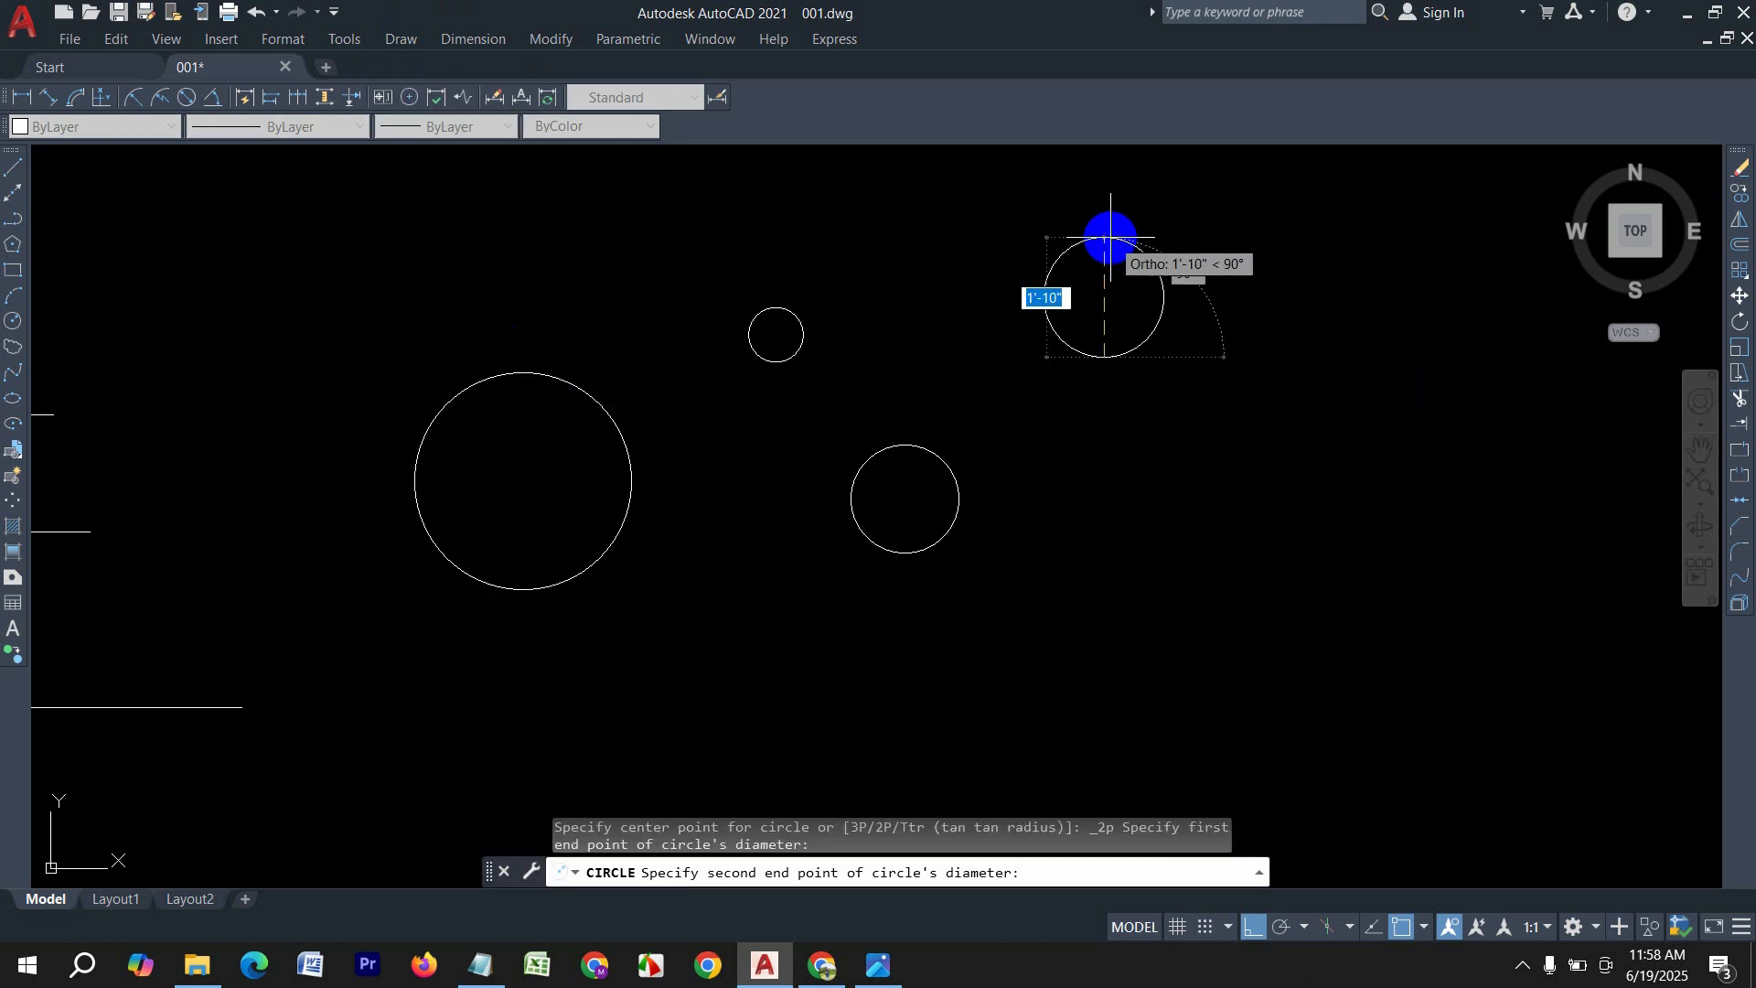
type("6")
key("Return")
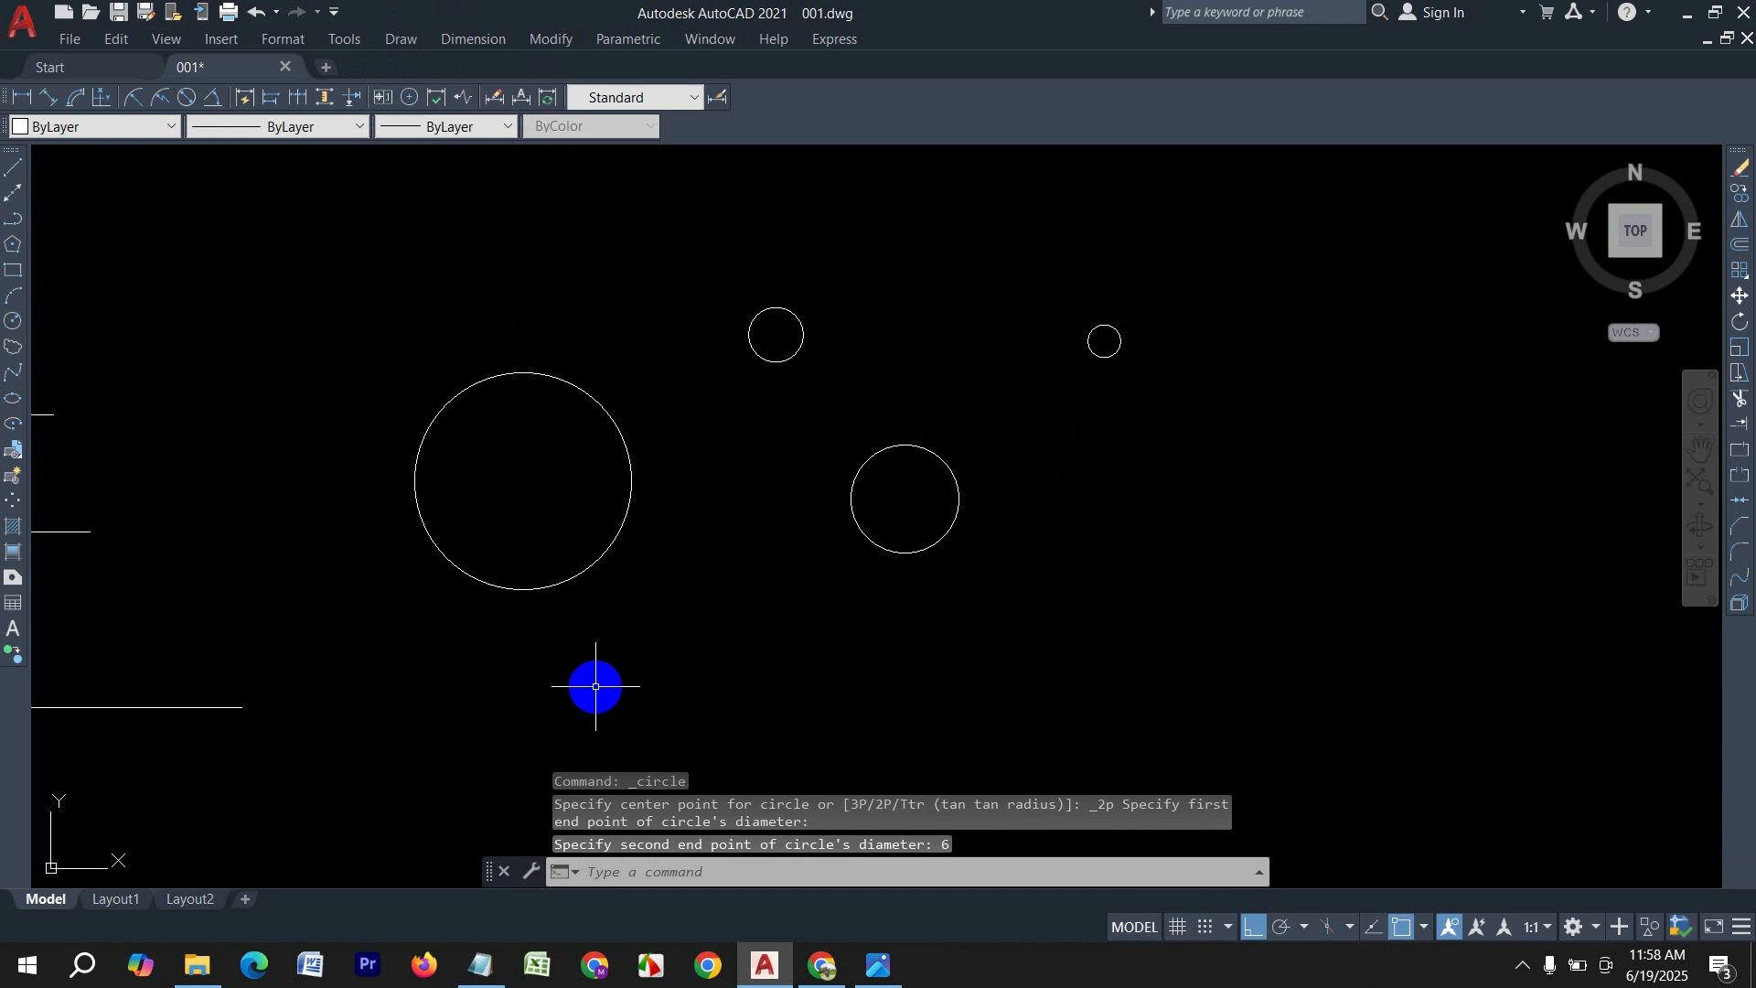
Step: Draw a circle of radius 25" below the existing circles
middle_click_drag(710, 635, 656, 542)
type("c")
key("Return")
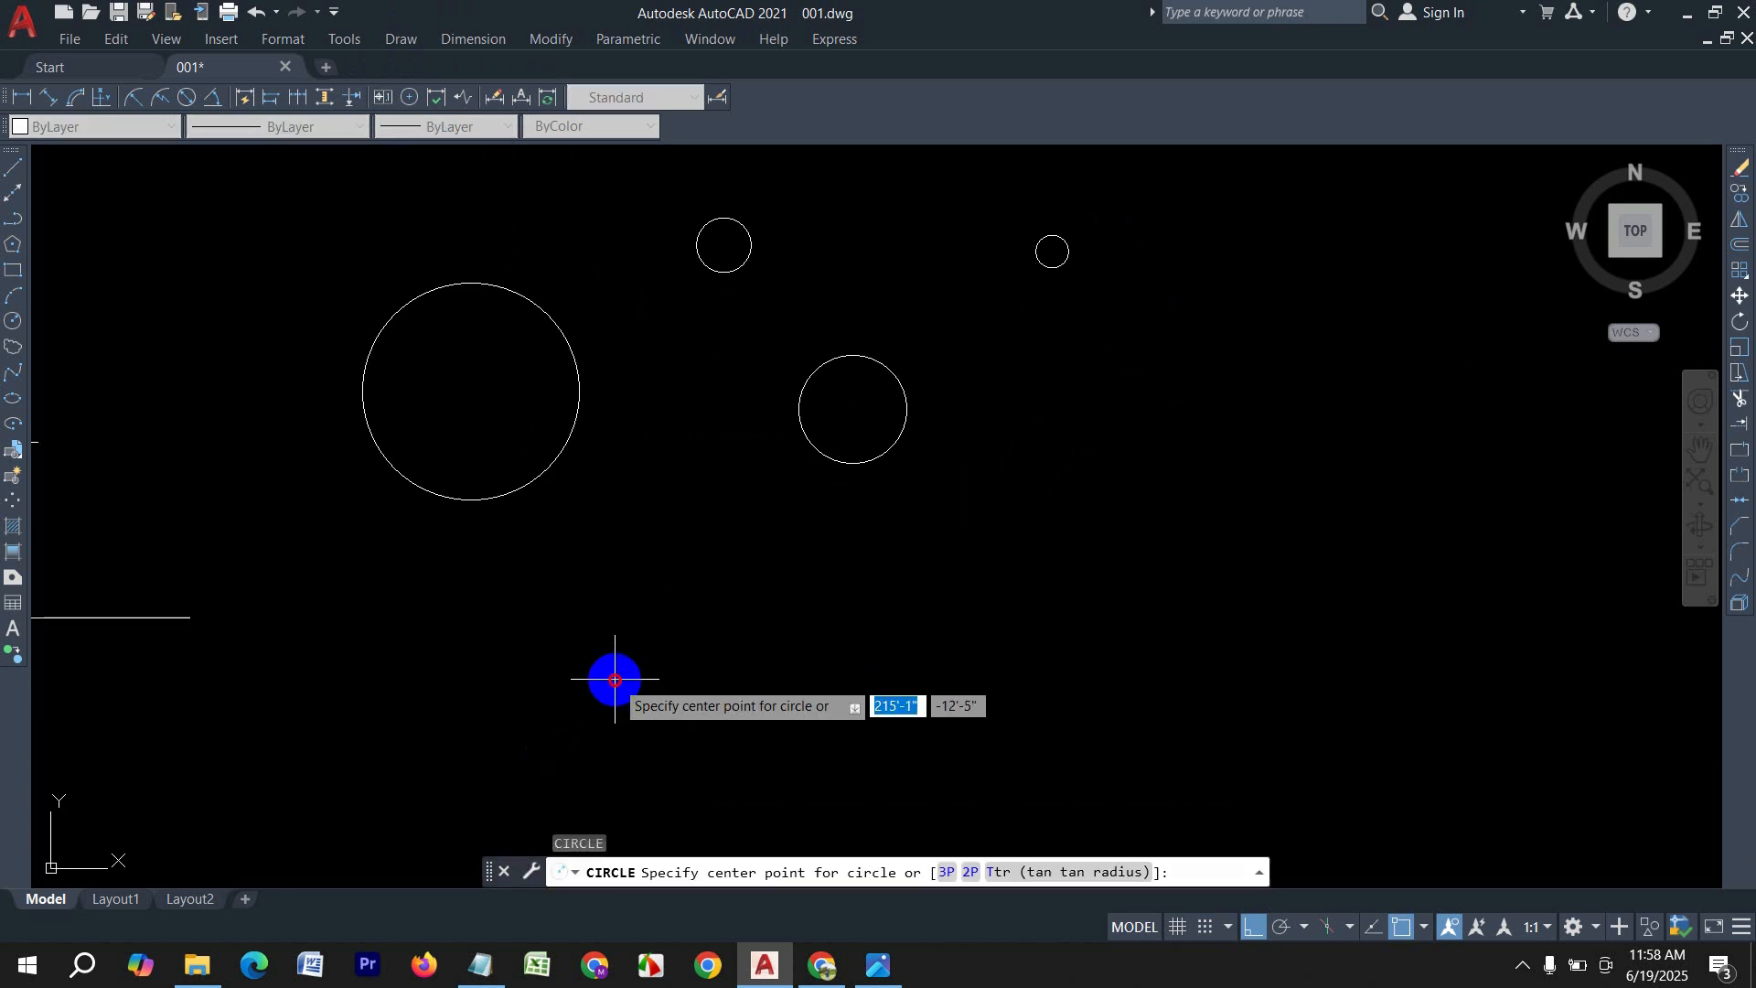
left_click(615, 680)
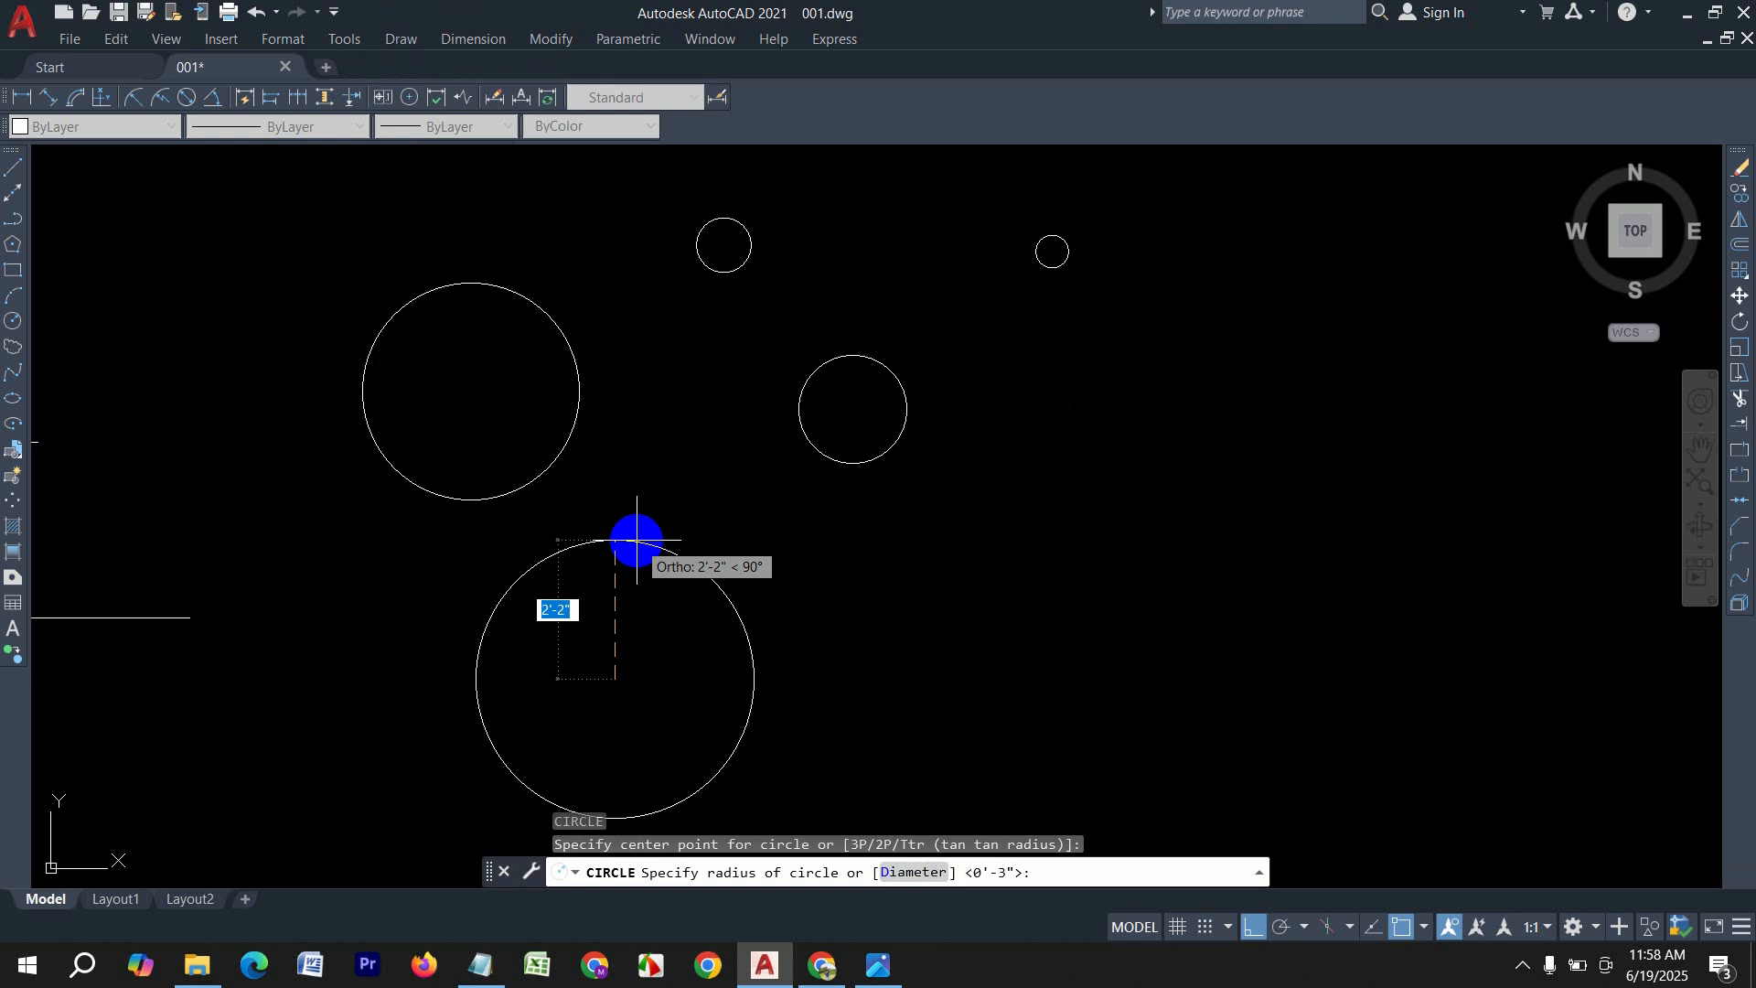
type("25")
key("Return")
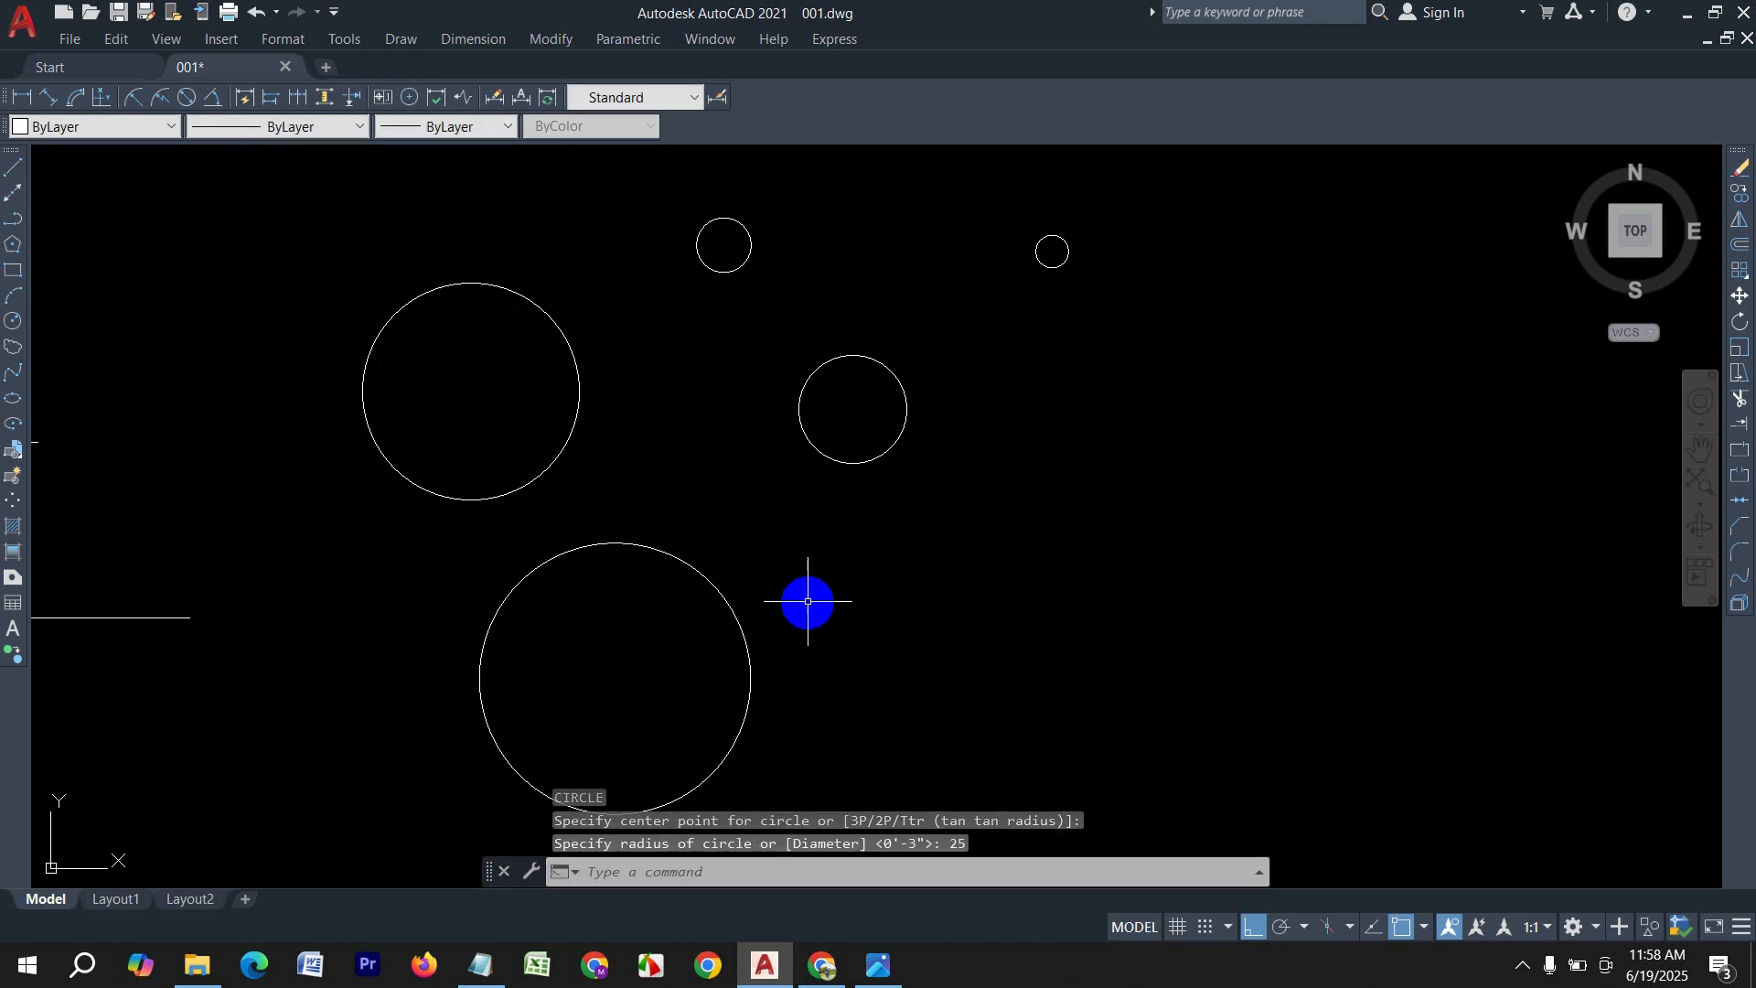
Step: Erase all the circles and the horizontal lines from the drawing
scroll(755, 529, "down", 3)
scroll(854, 600, "up", 3)
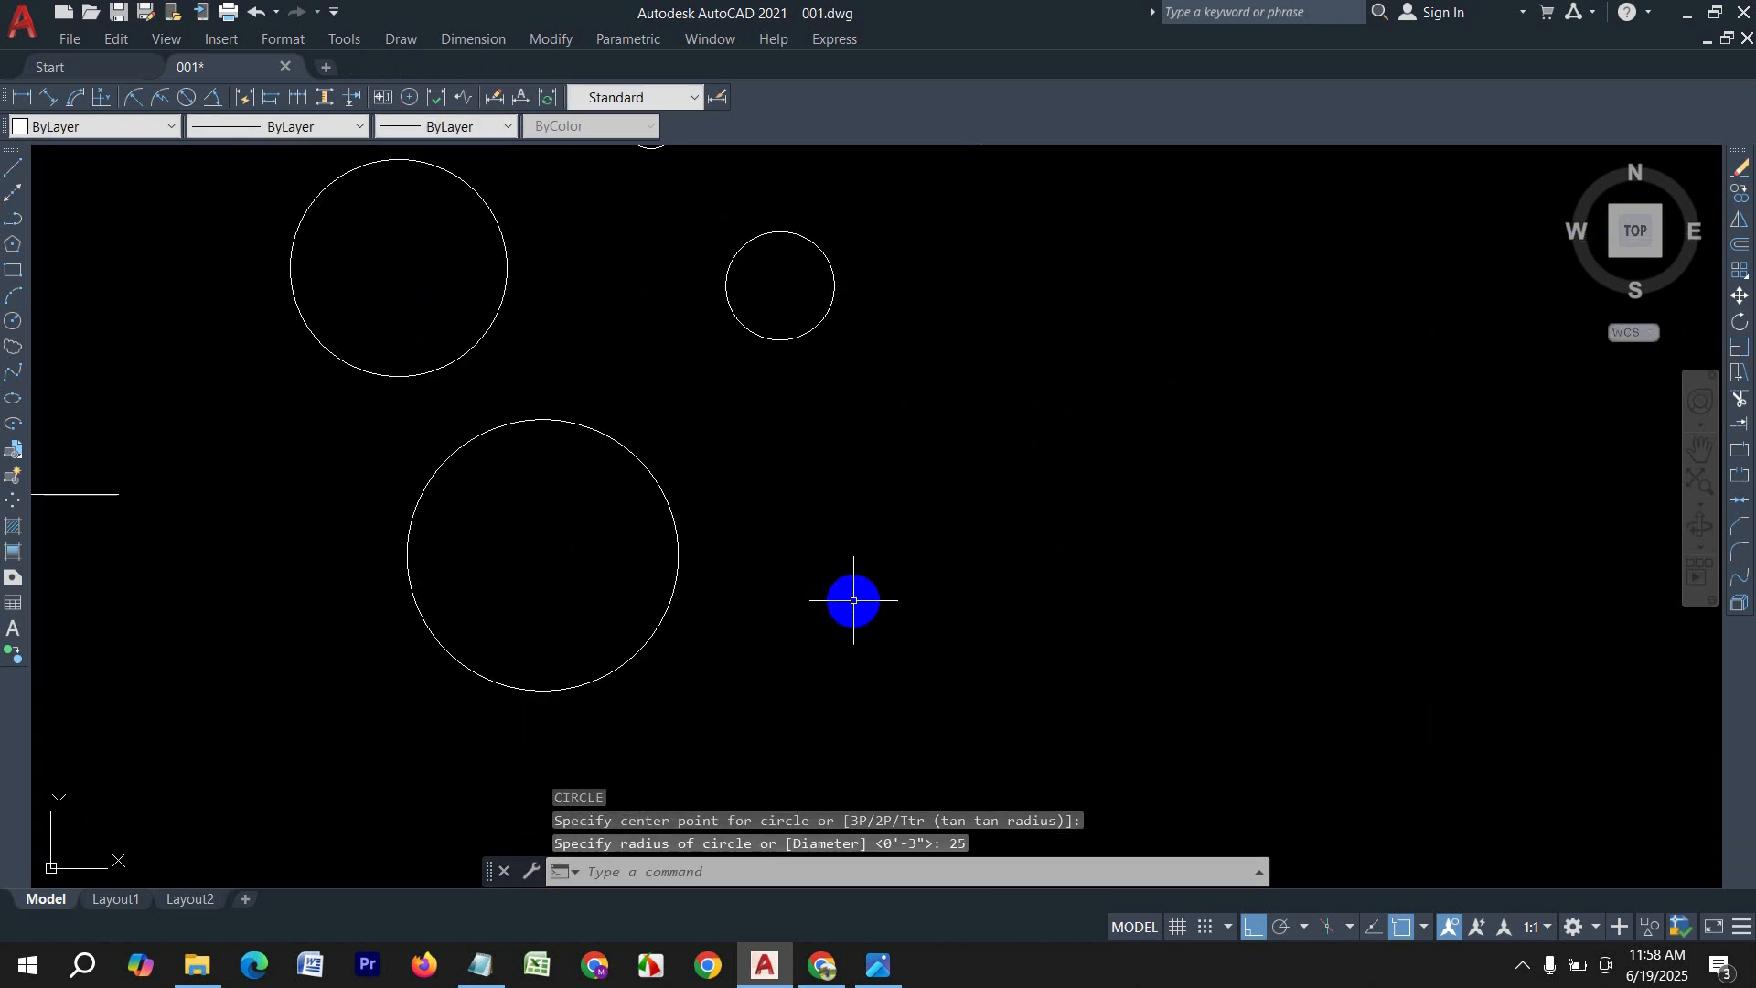
scroll(886, 596, "down", 2)
left_click(1003, 638)
left_click(644, 316)
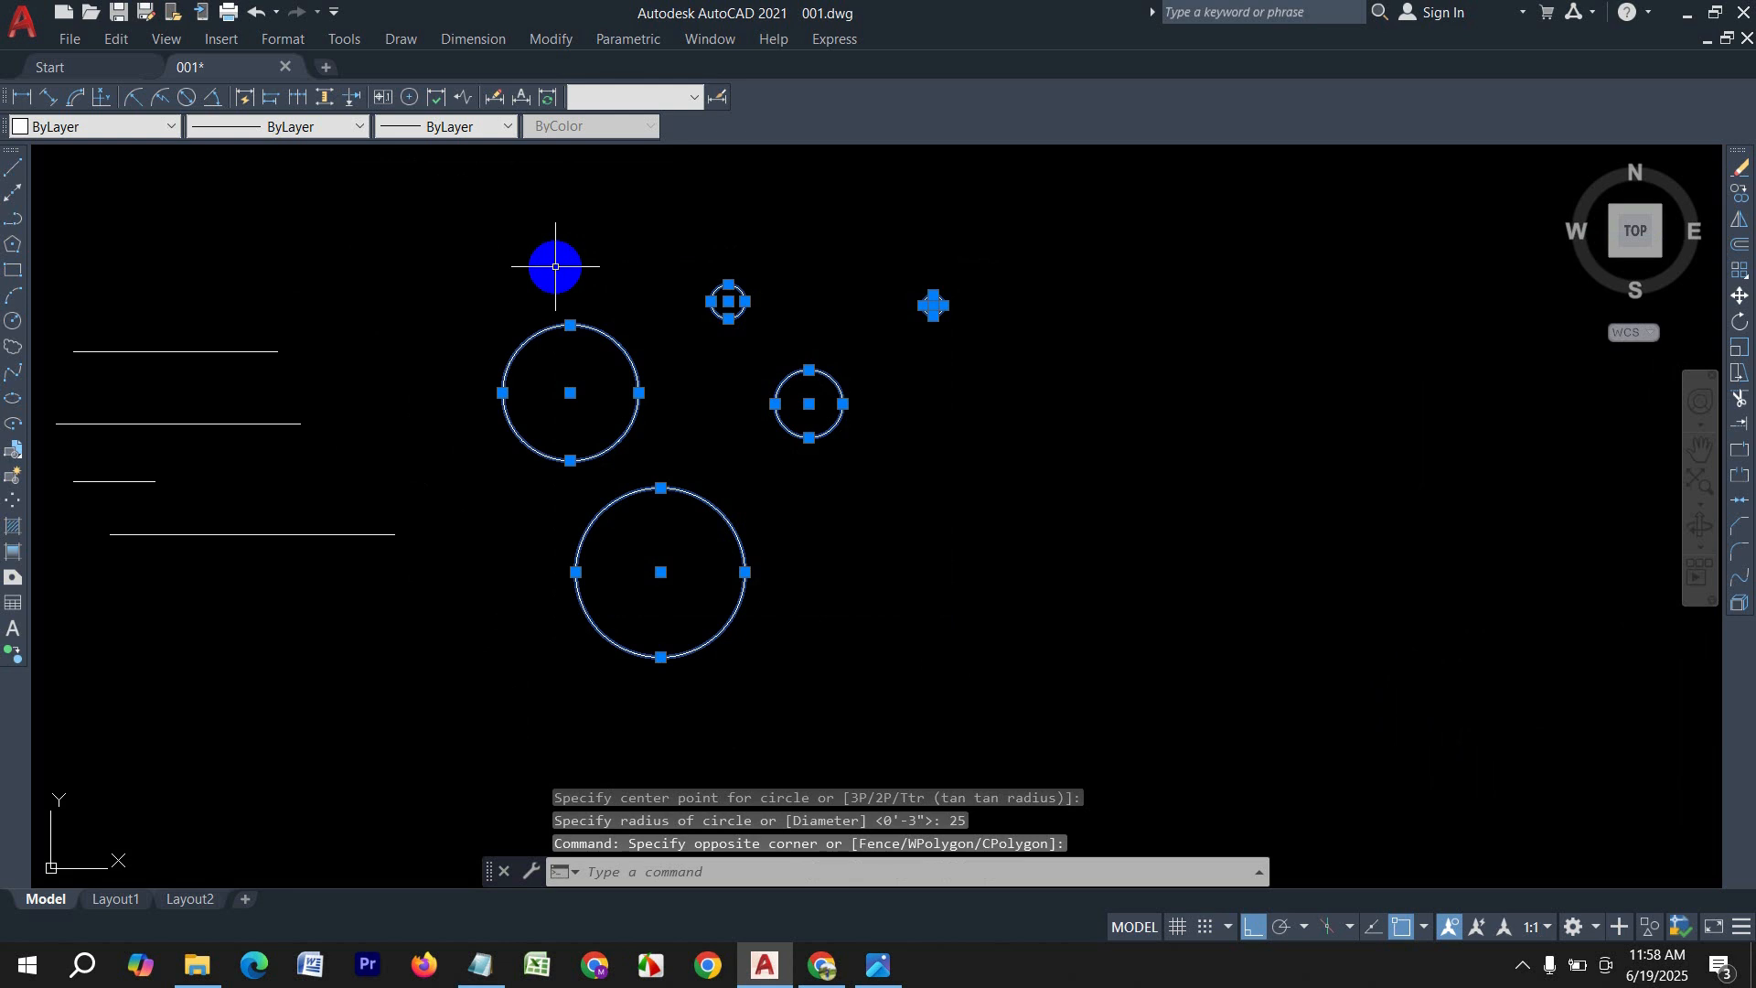
key("Delete")
left_click(409, 581)
left_click(144, 304)
key("Delete")
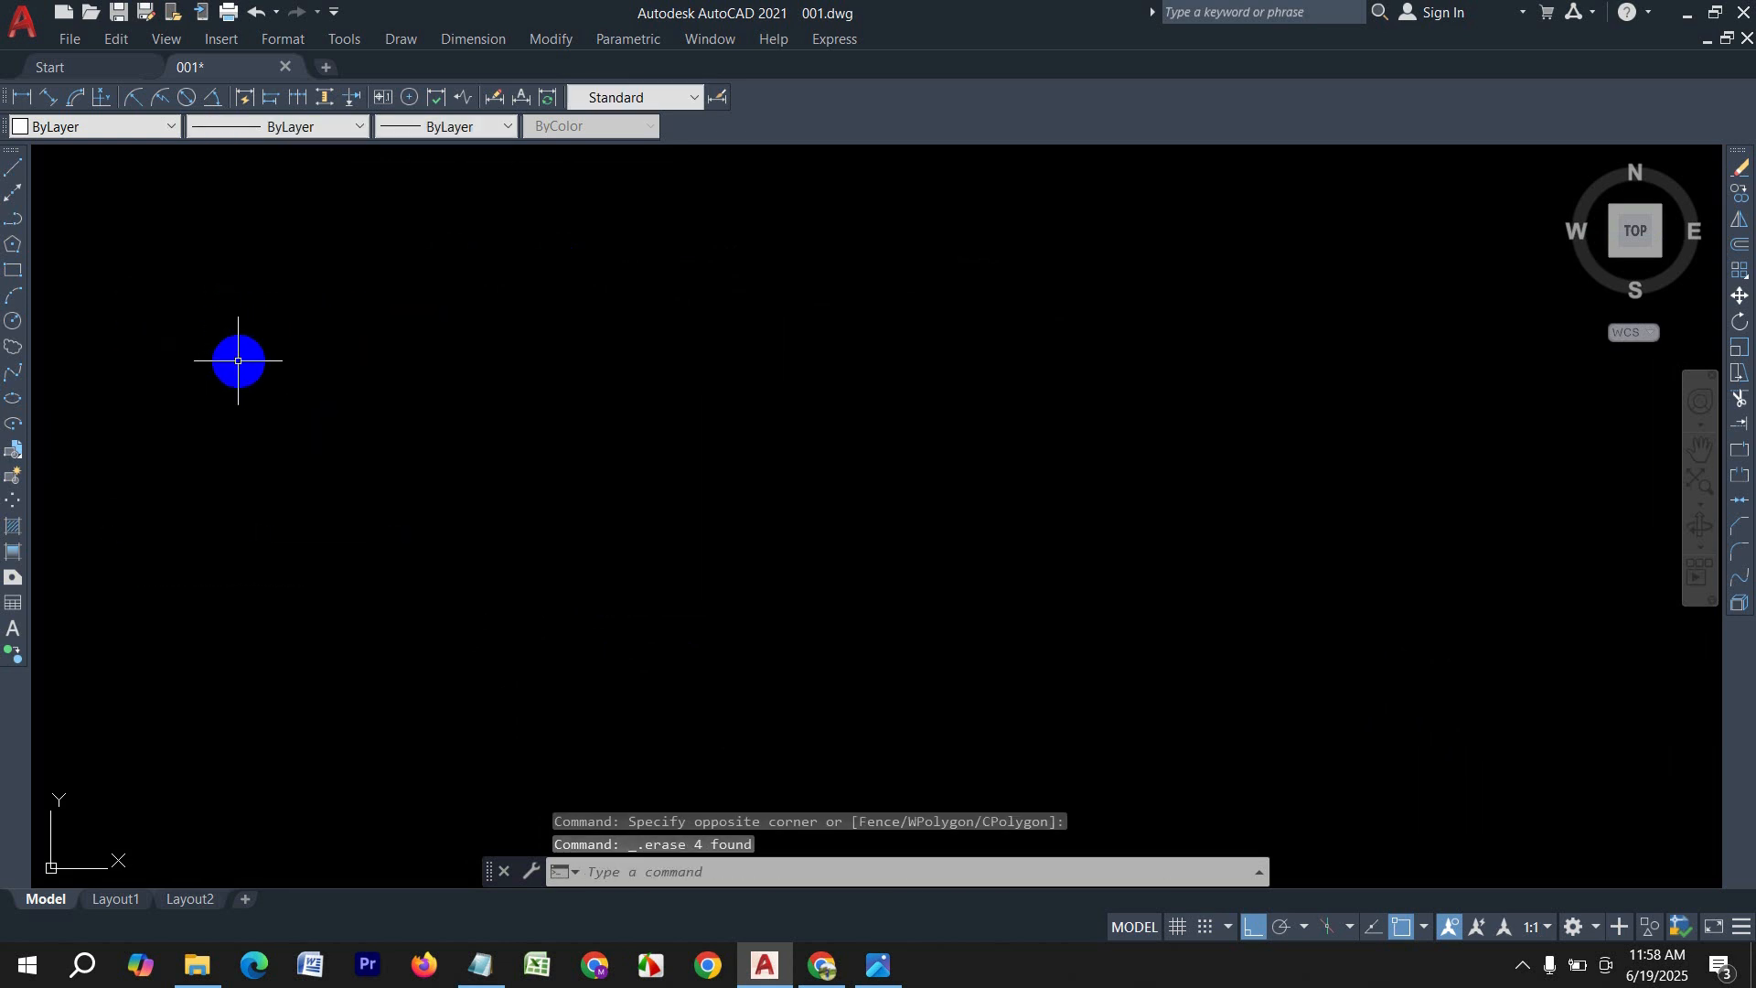
Step: Check the command shortcut list in autocad.png and return to AutoCAD
left_click(880, 962)
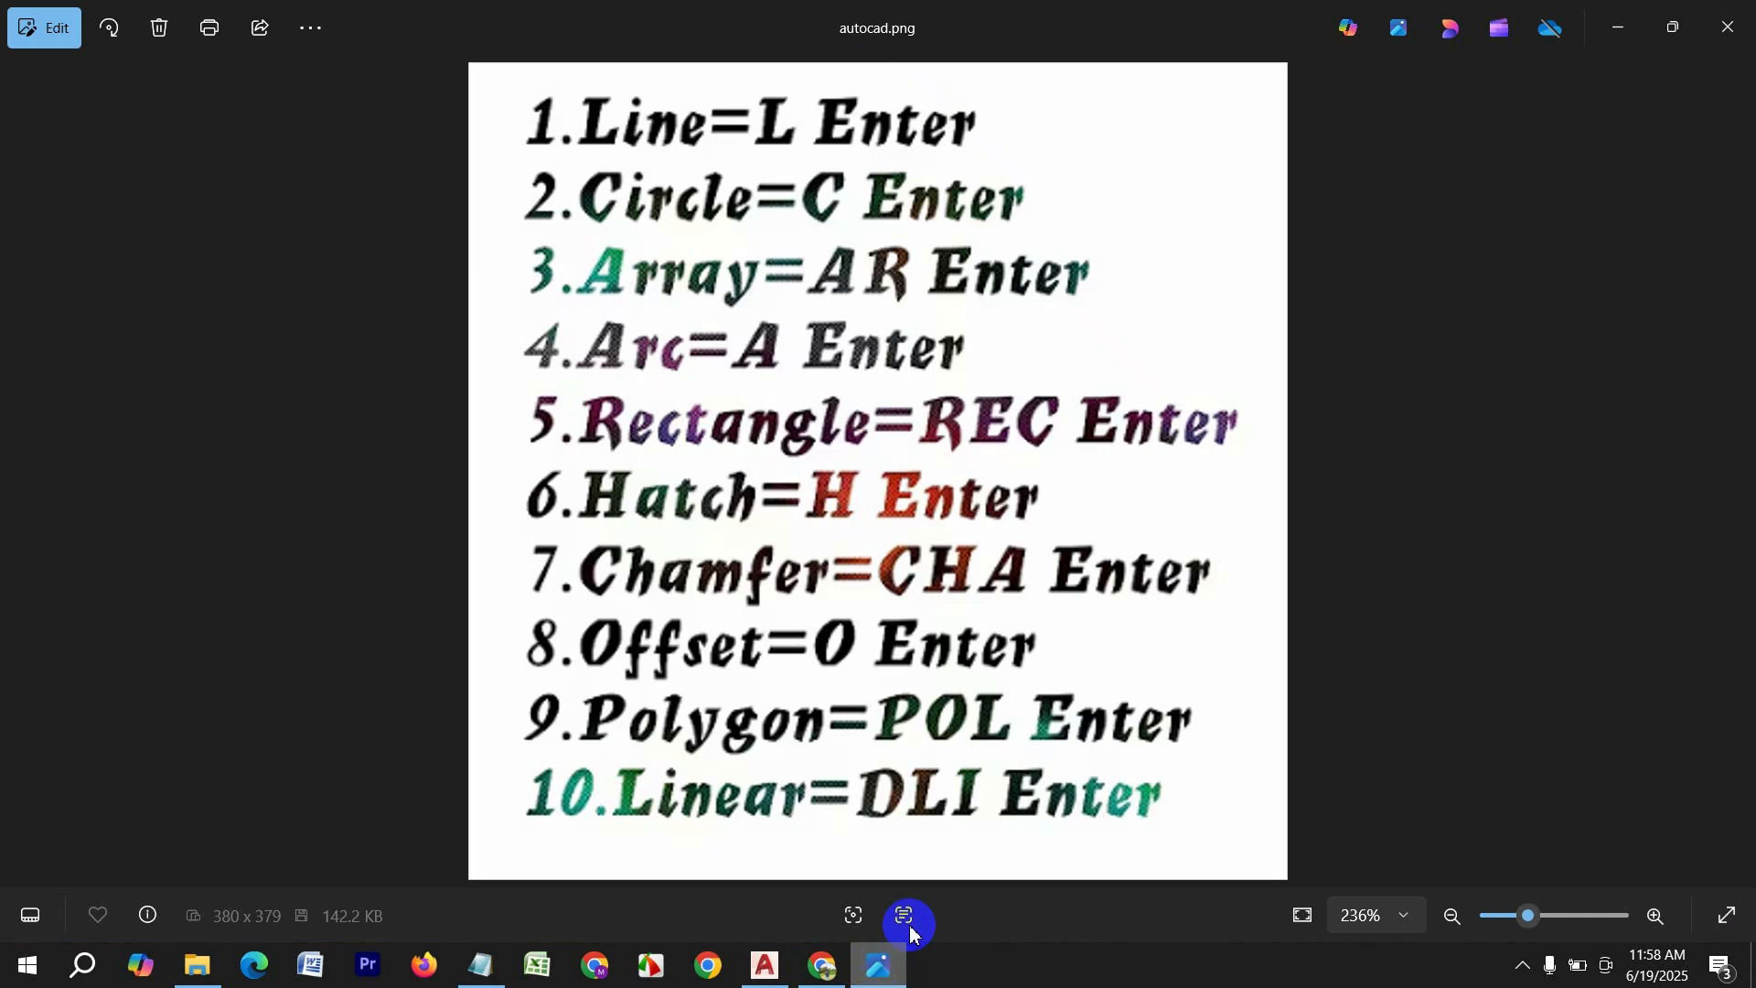
left_click(822, 965)
left_click(878, 968)
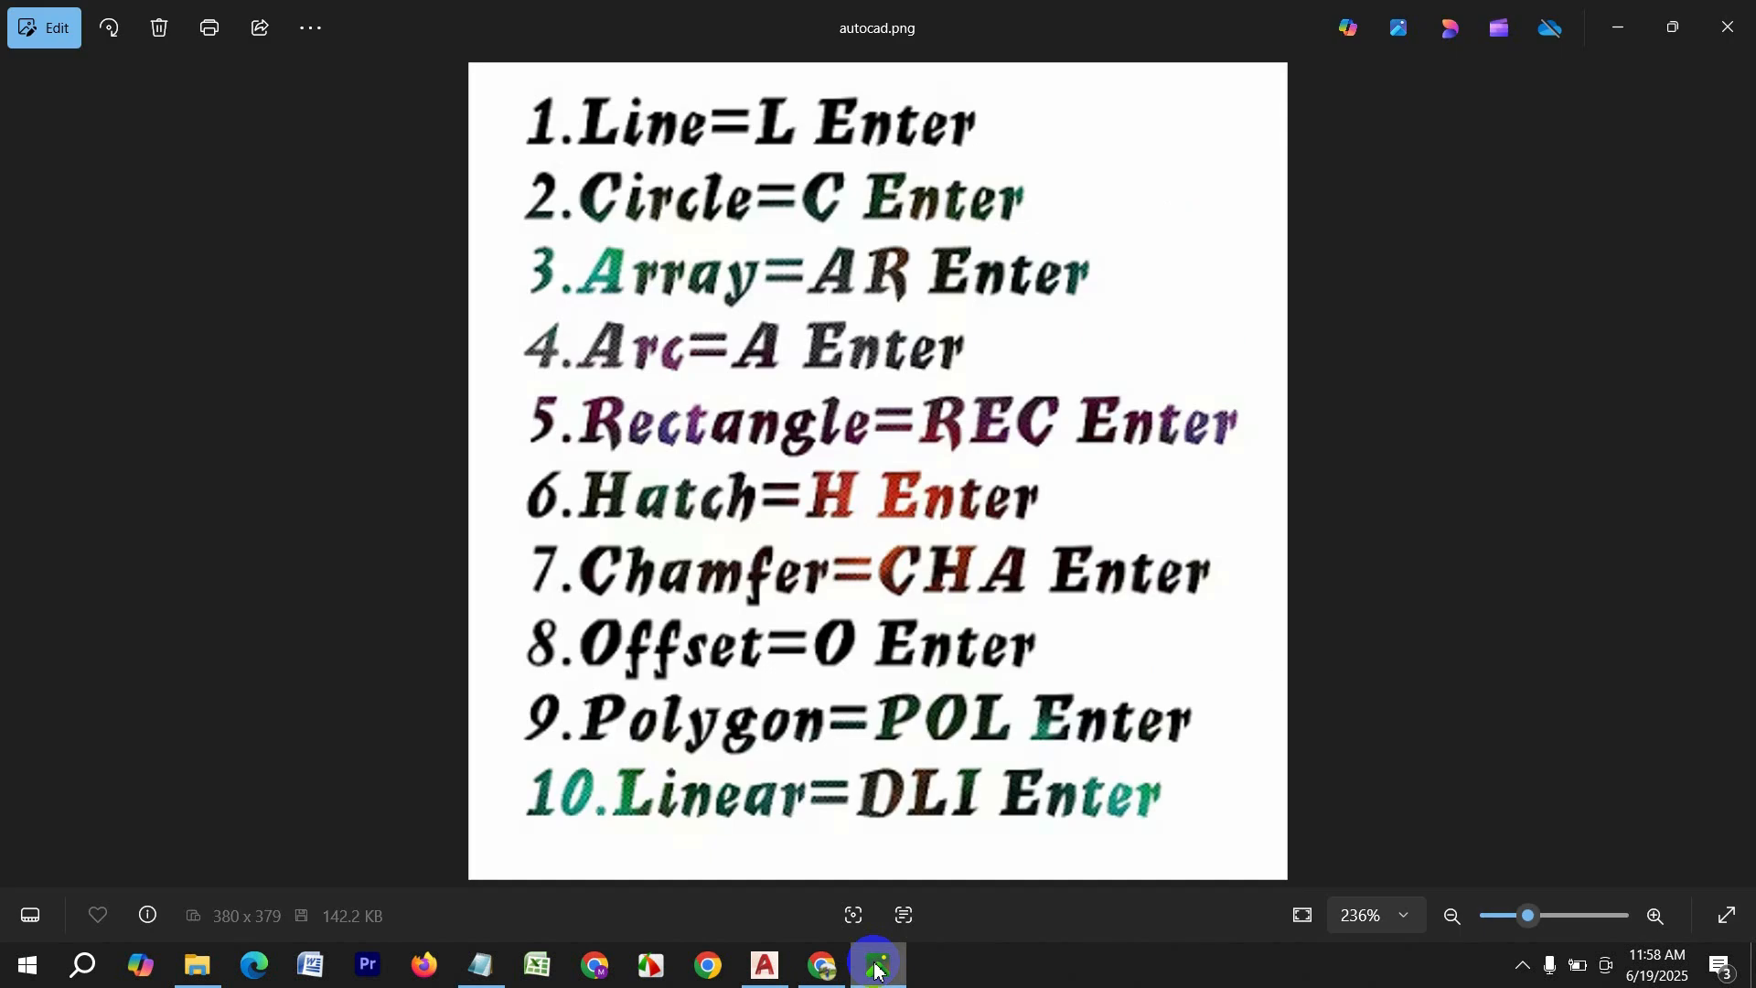
left_click(765, 965)
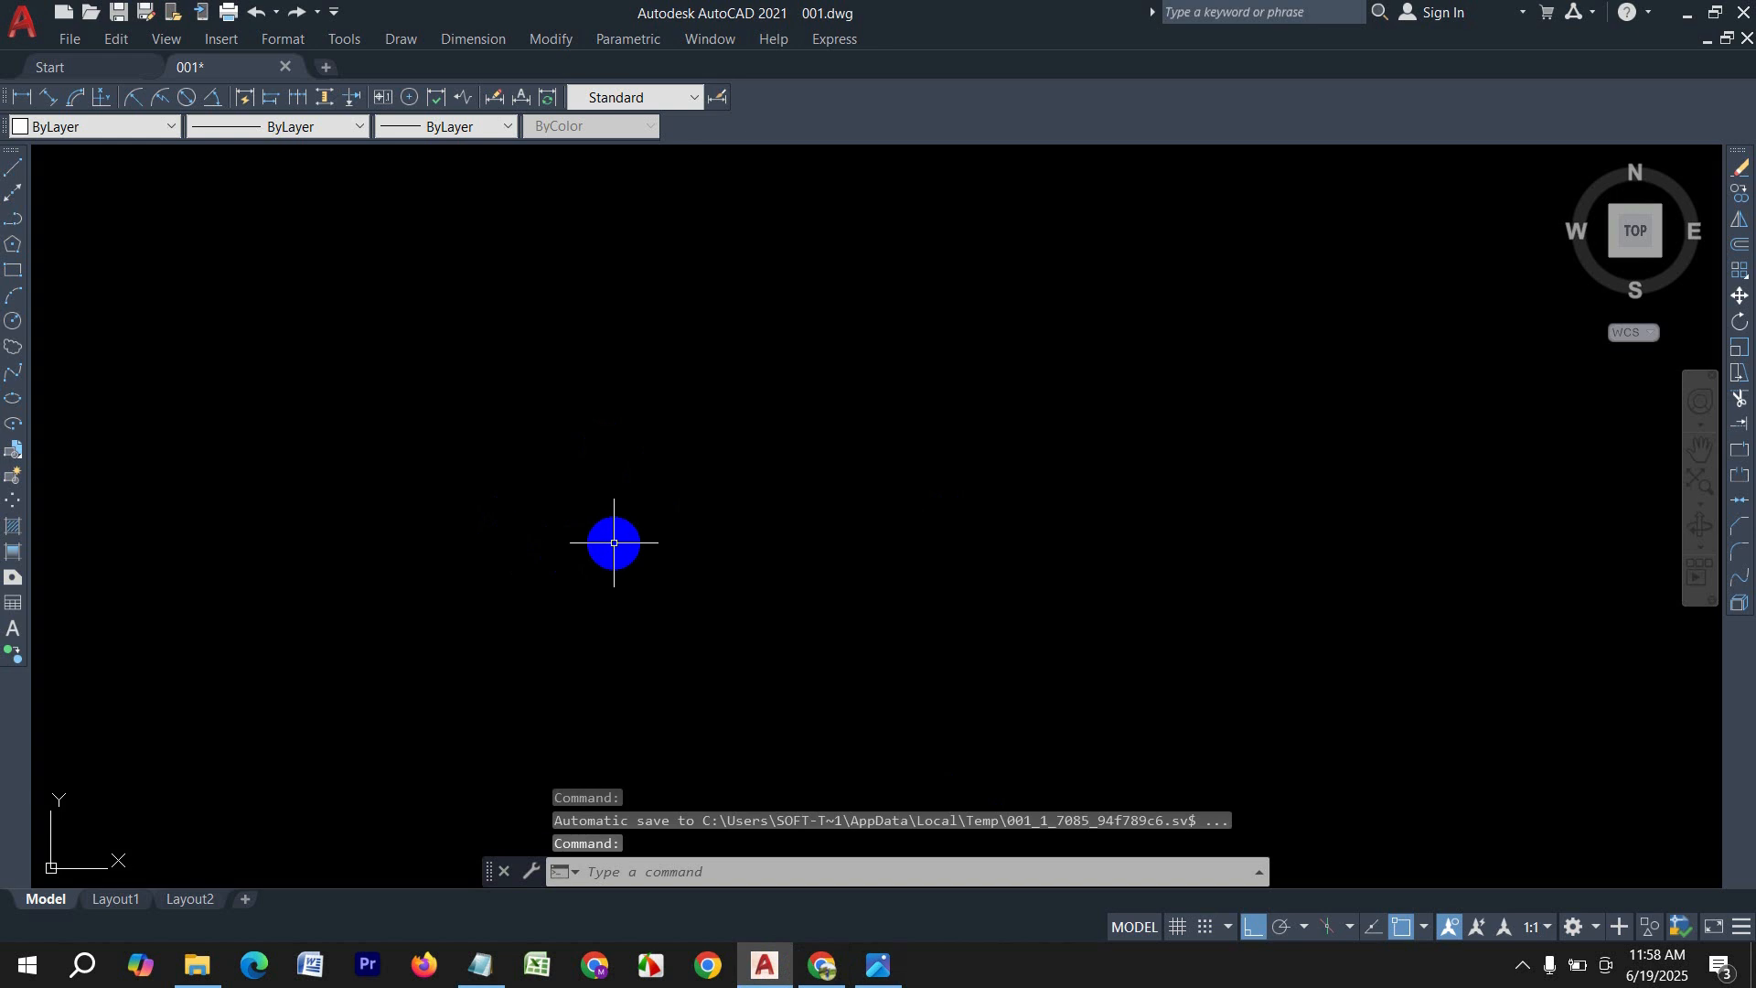
Step: Draw a circle of radius 20" in the empty drawing area
type("c")
key("Return")
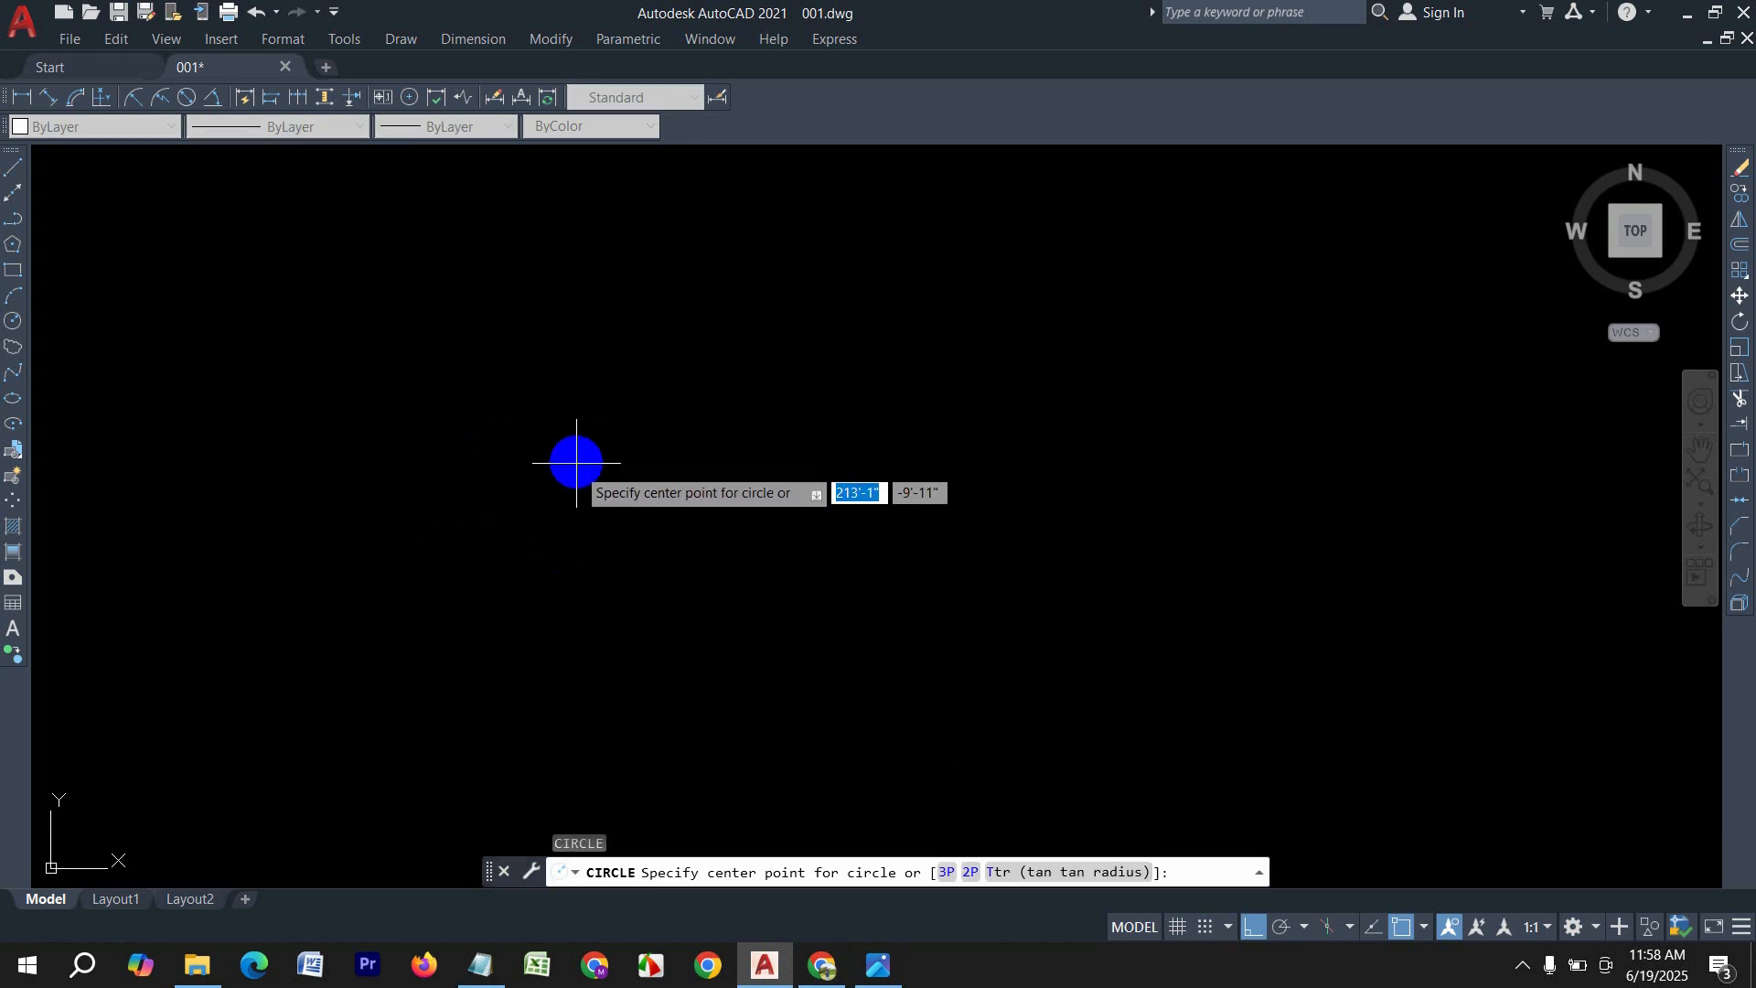
left_click(576, 460)
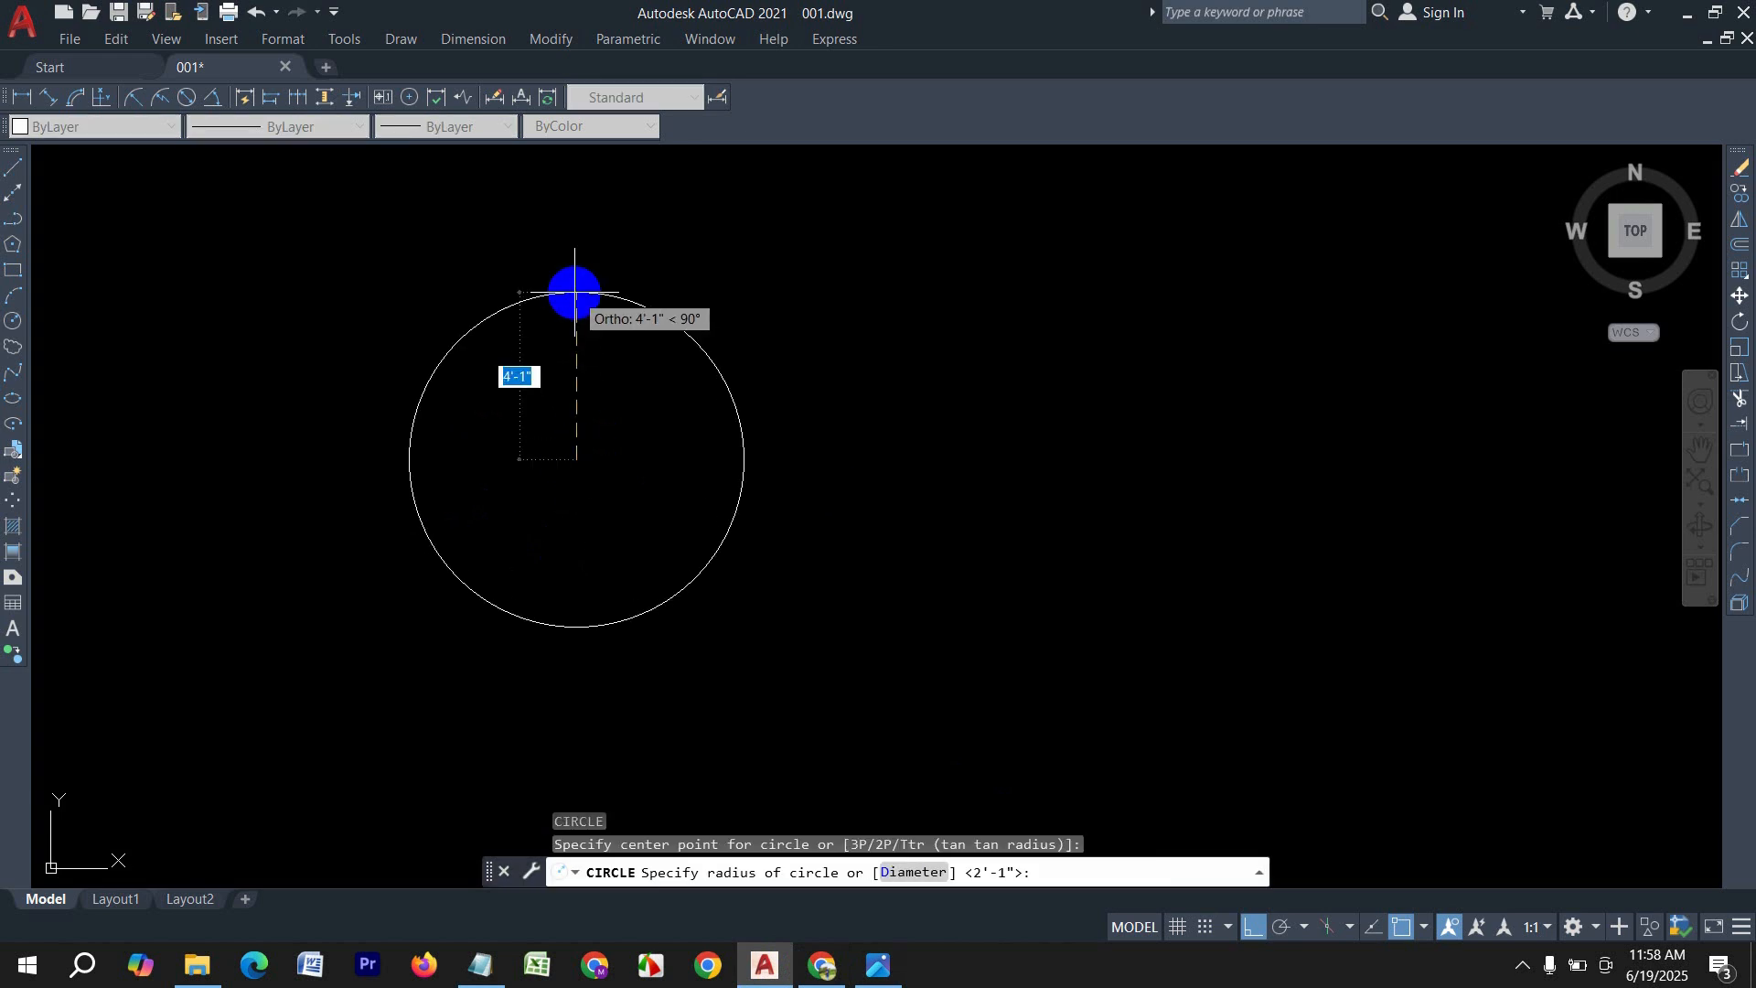
type("20")
key("Return")
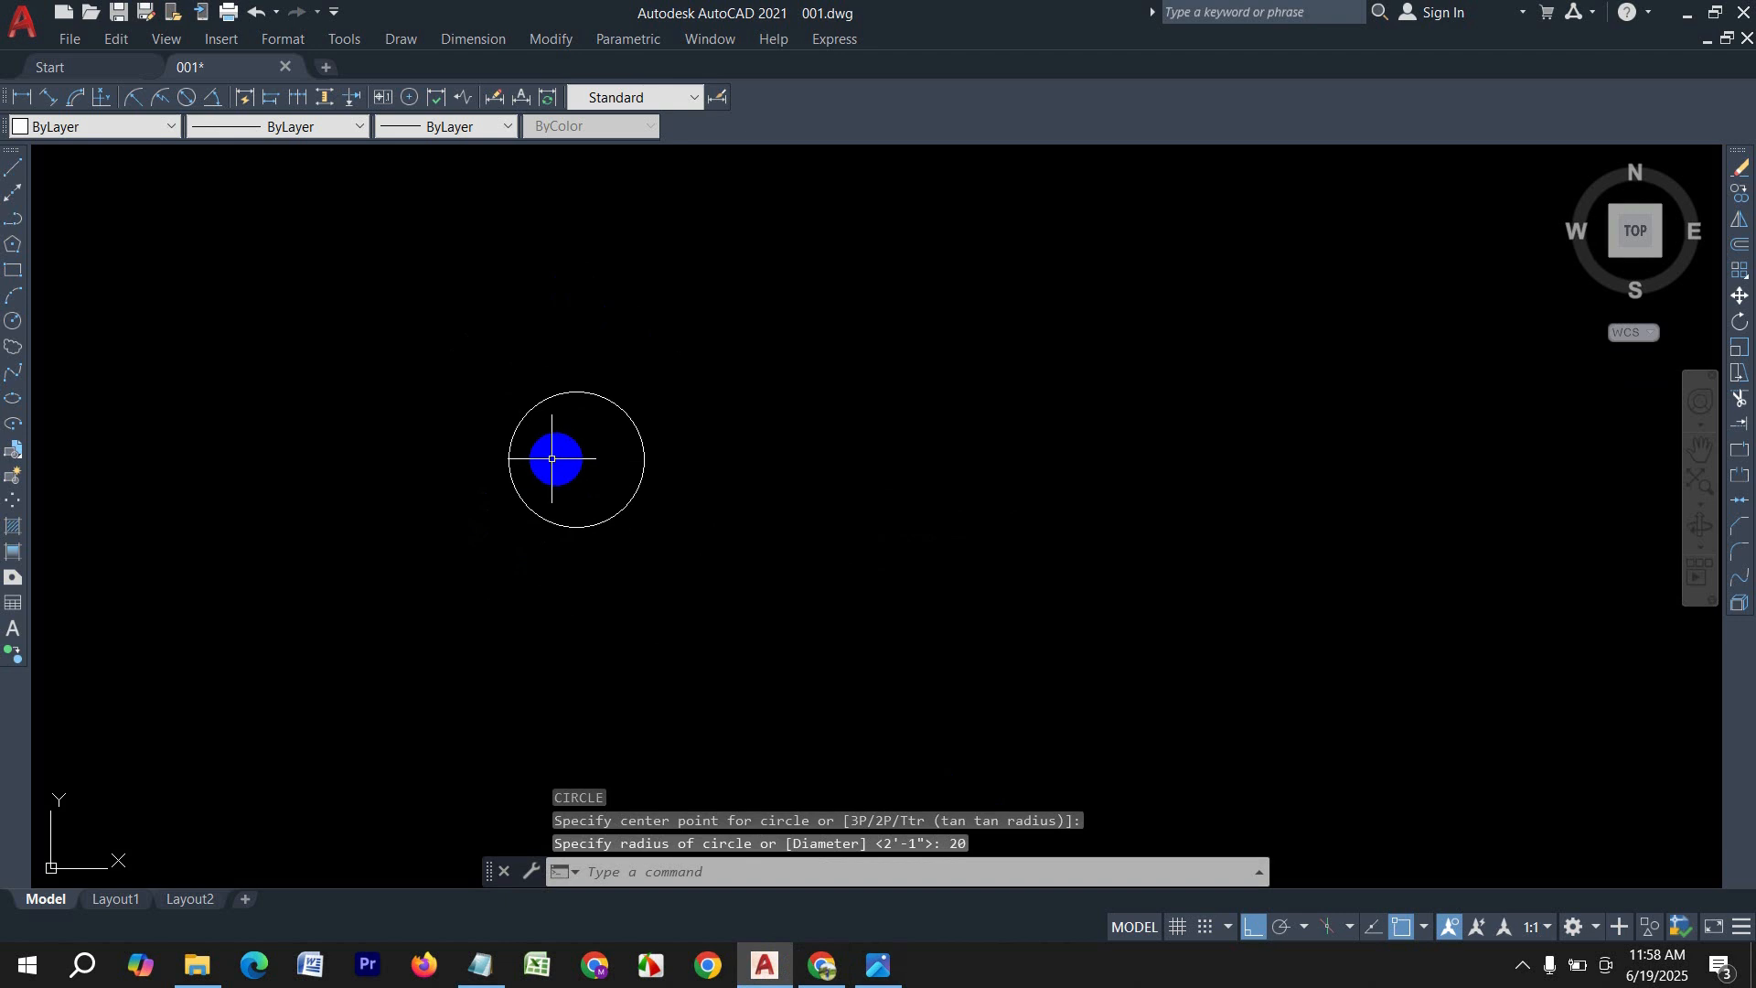
Step: Offset the circle 3" inward to make a concentric inner circle
scroll(594, 434, "up", 4)
key("Return")
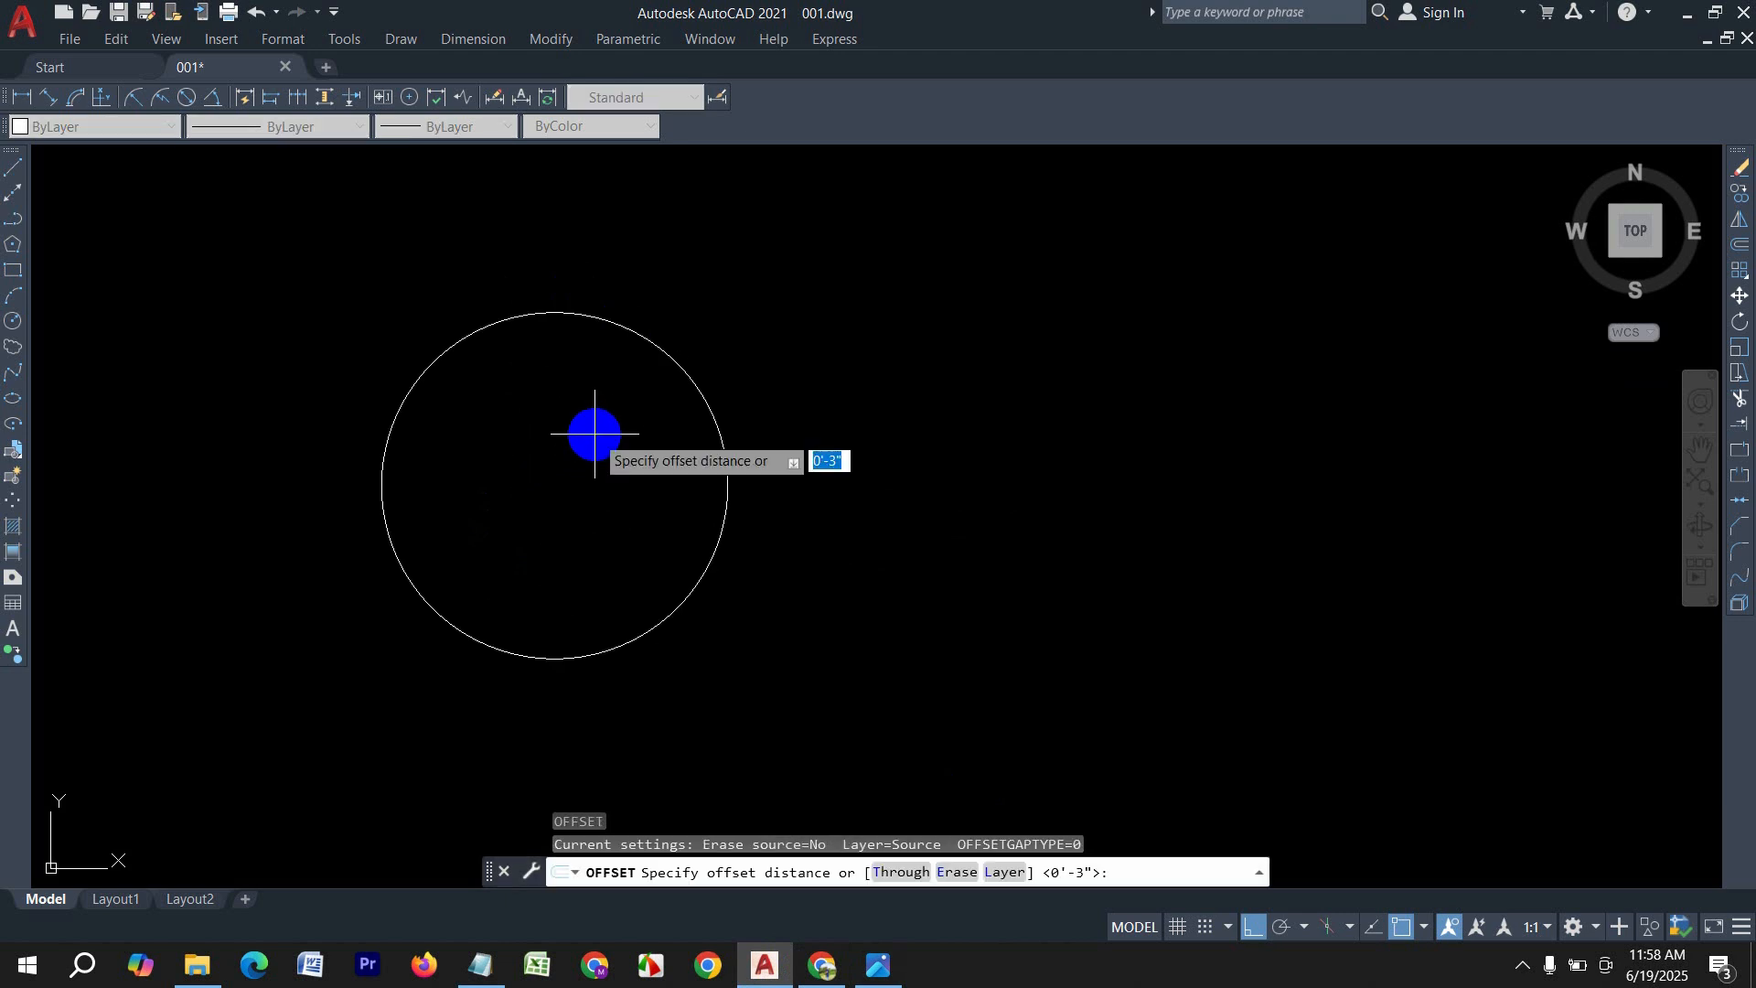
key("Return")
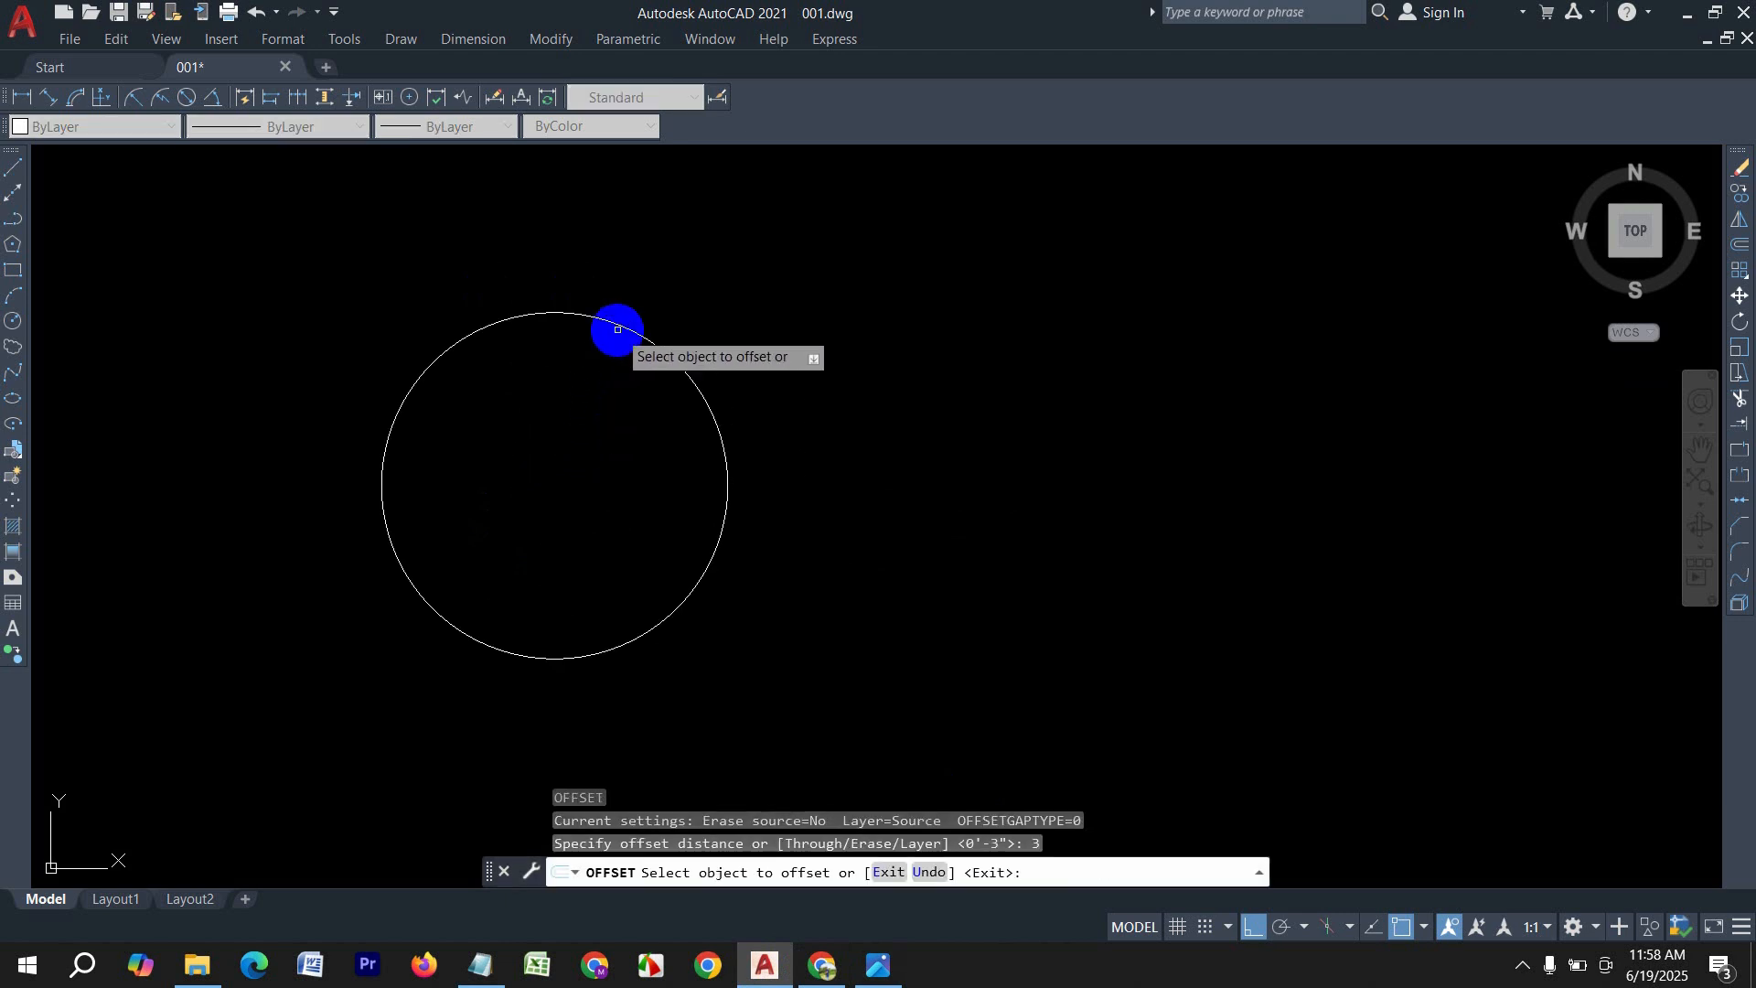
left_click(615, 321)
left_click(540, 469)
key("Escape")
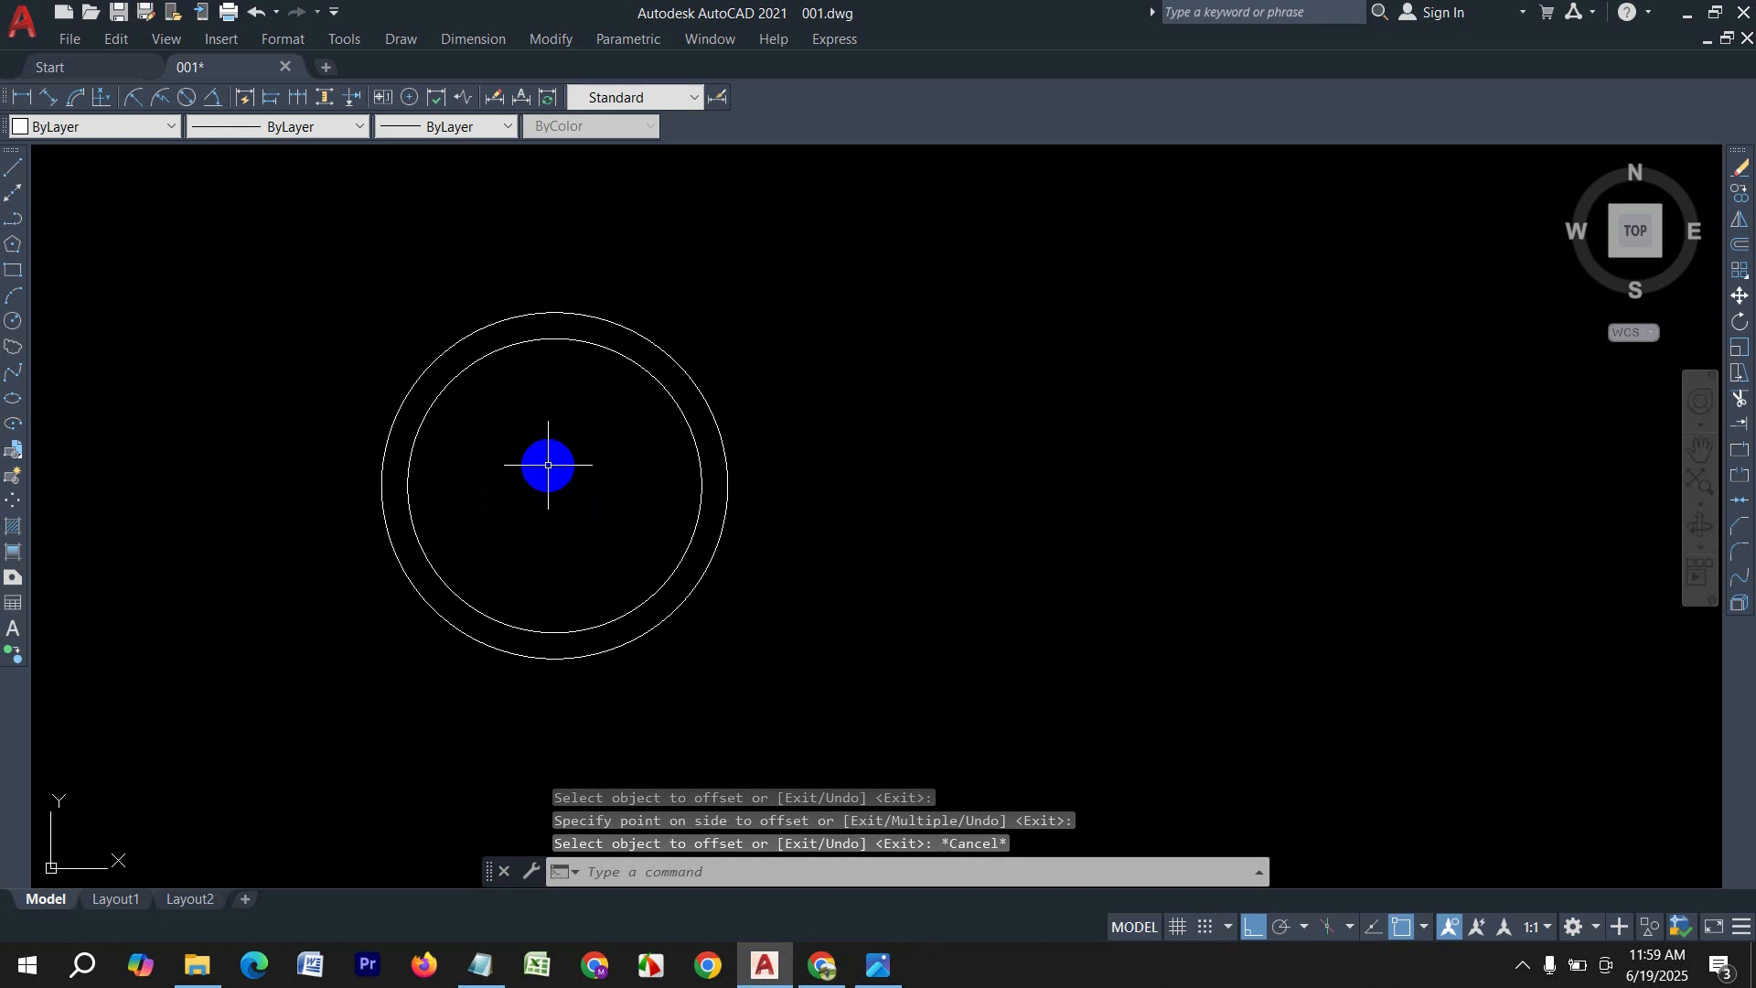
Step: Place a donut with inside diameter 0 and outside diameter 3" just inside the top of the inner circle
type("do")
key("Return")
type("0")
key("Return")
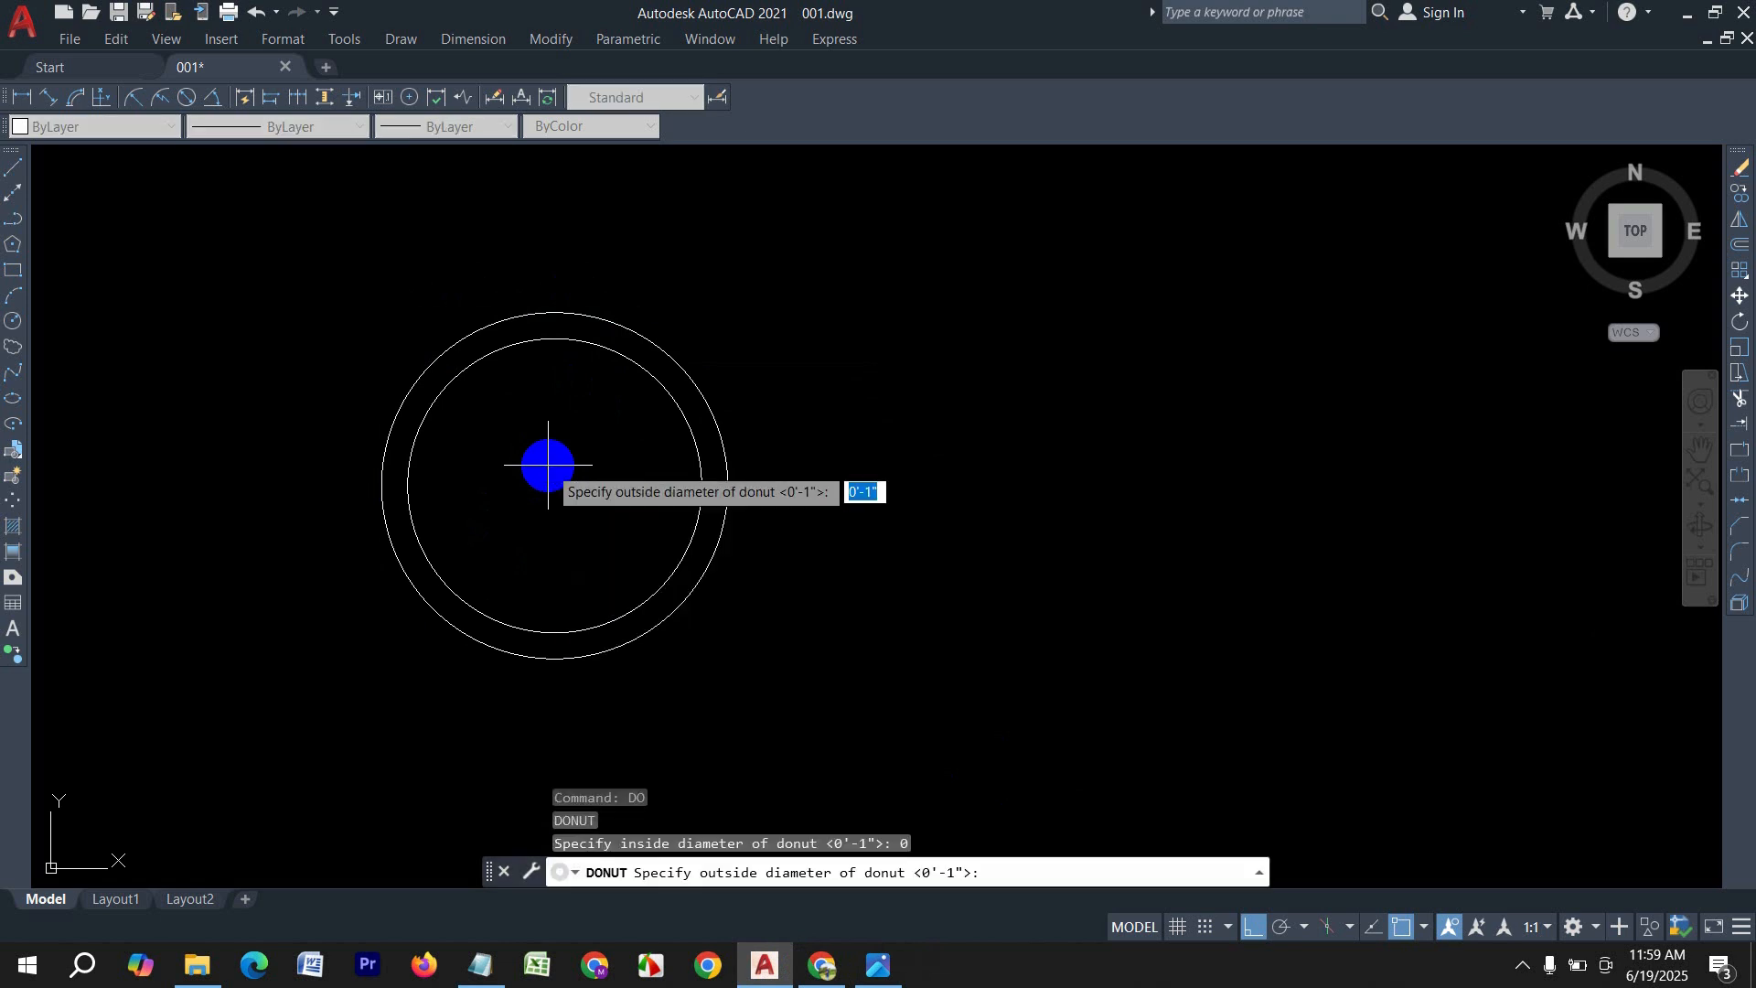
type("3")
key("Return")
scroll(553, 411, "up", 3)
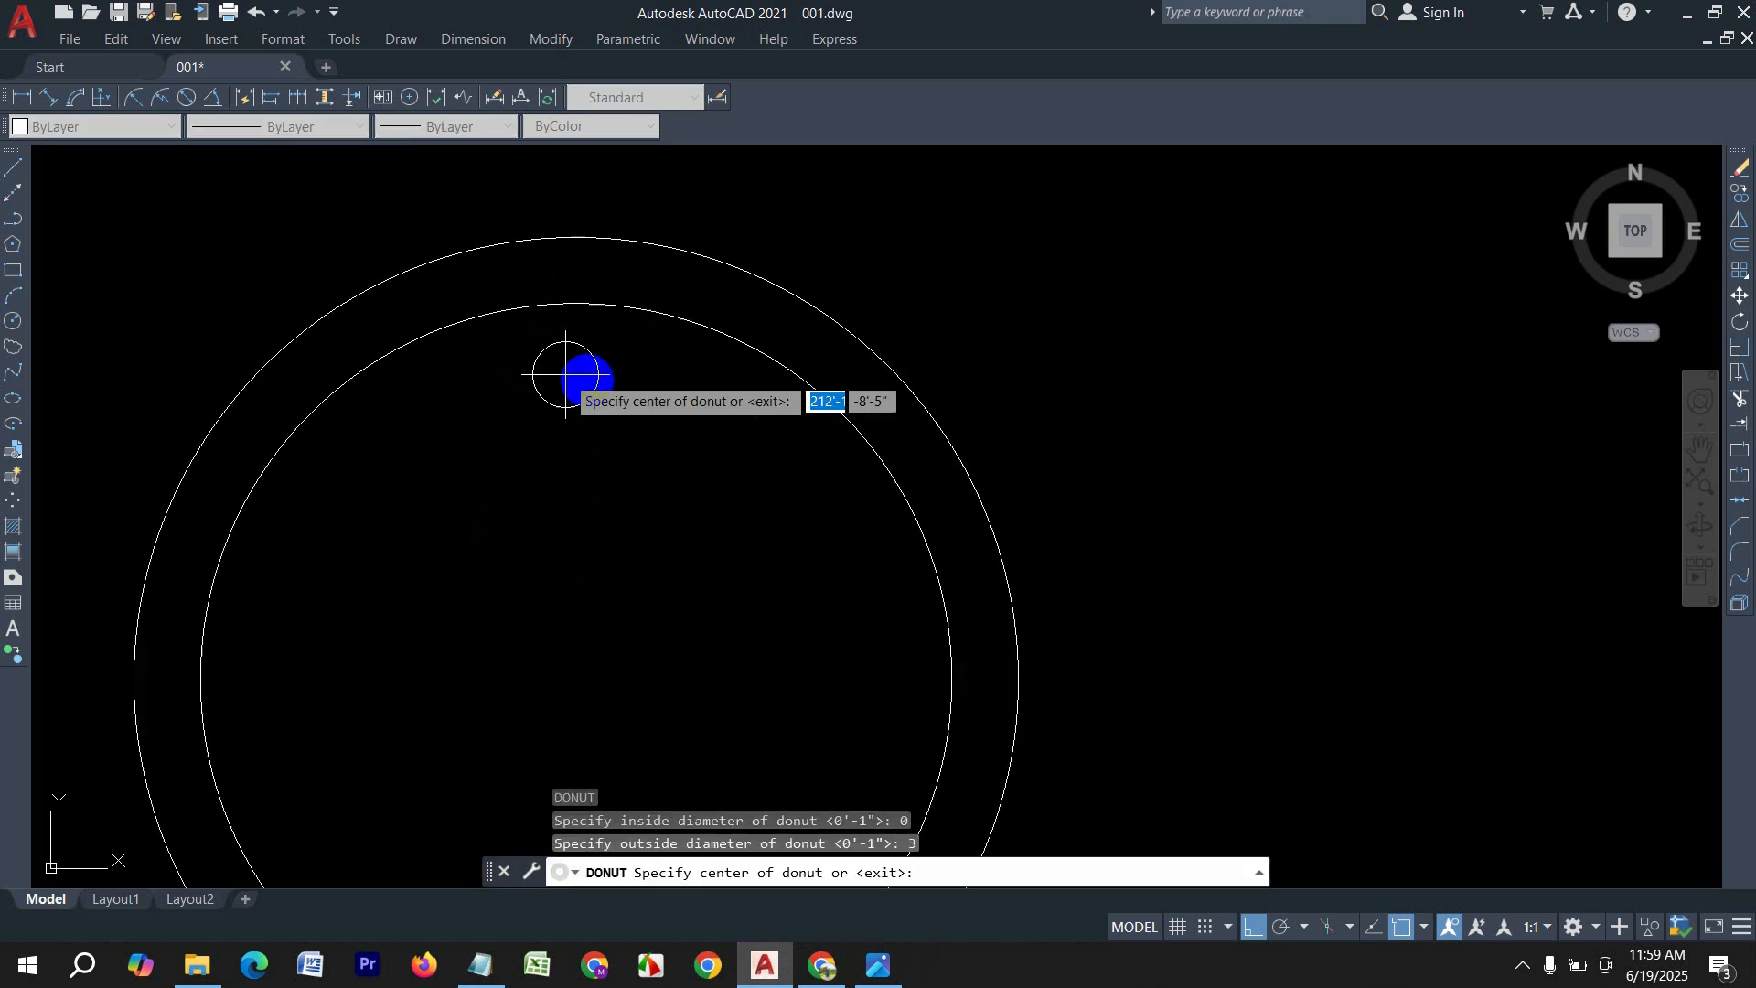
left_click(612, 347)
scroll(612, 346, "down", 4)
key("Escape")
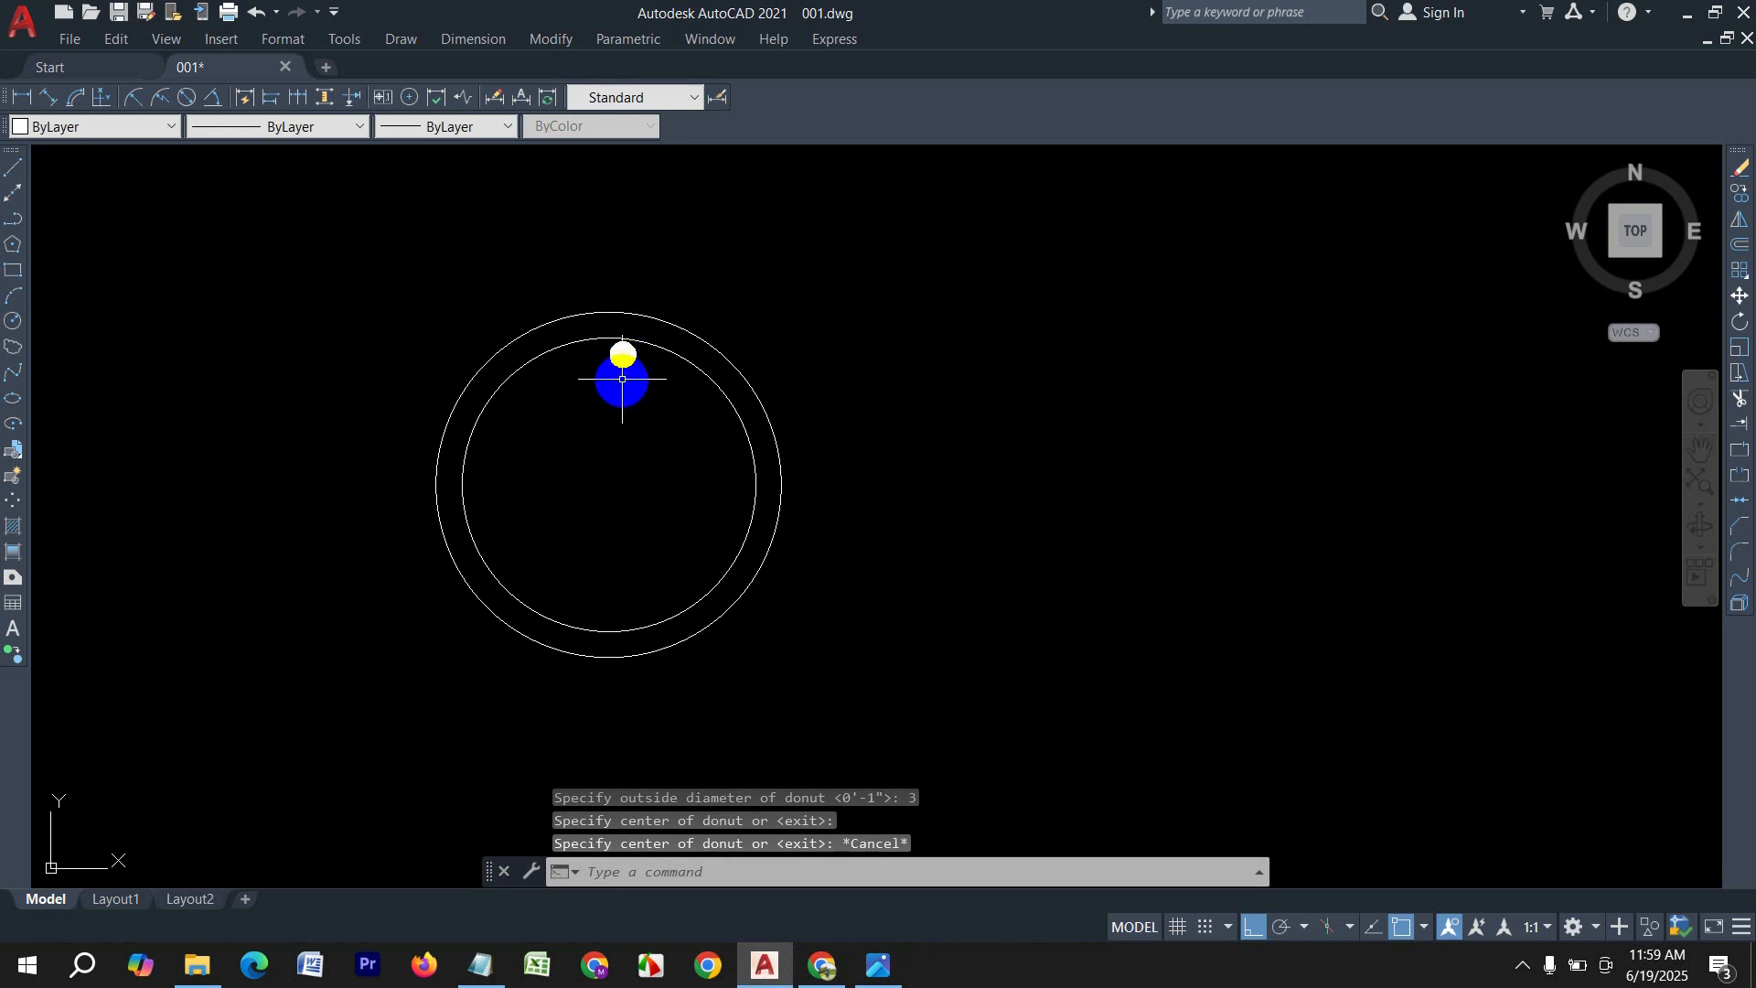
Step: Try a six-item polar array of the donut about a point slightly below it, within the inner circle
type("ar")
key("Return")
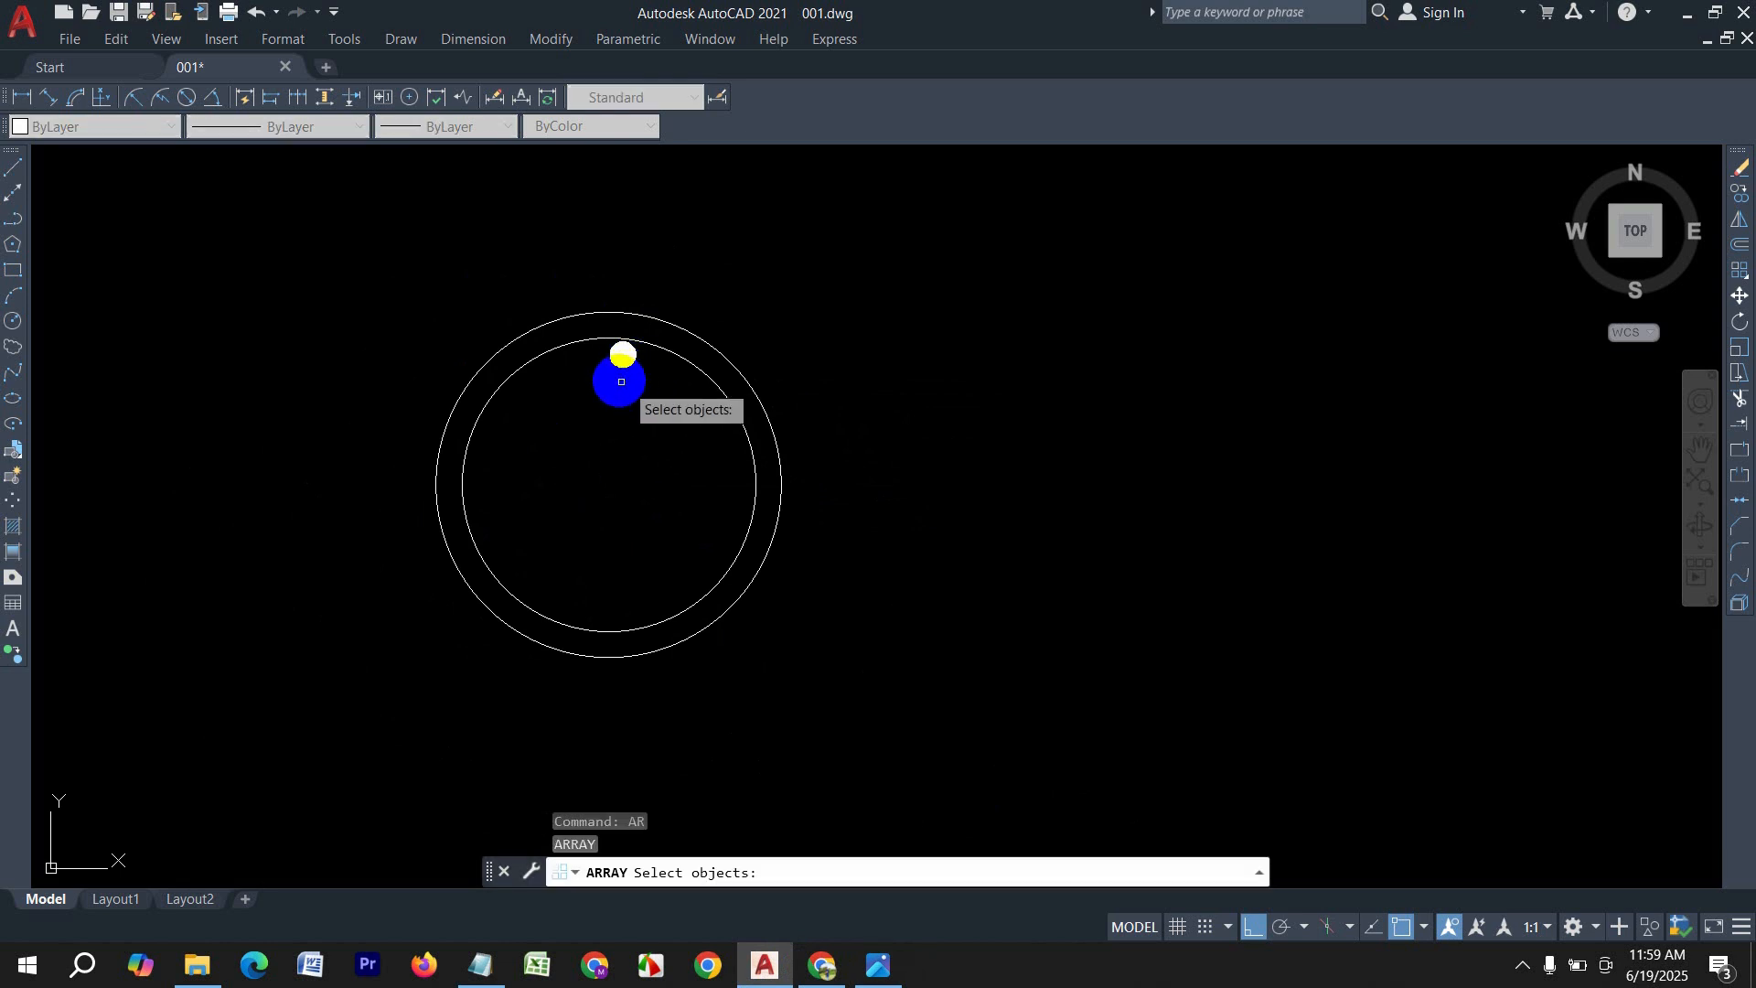
left_click(623, 355)
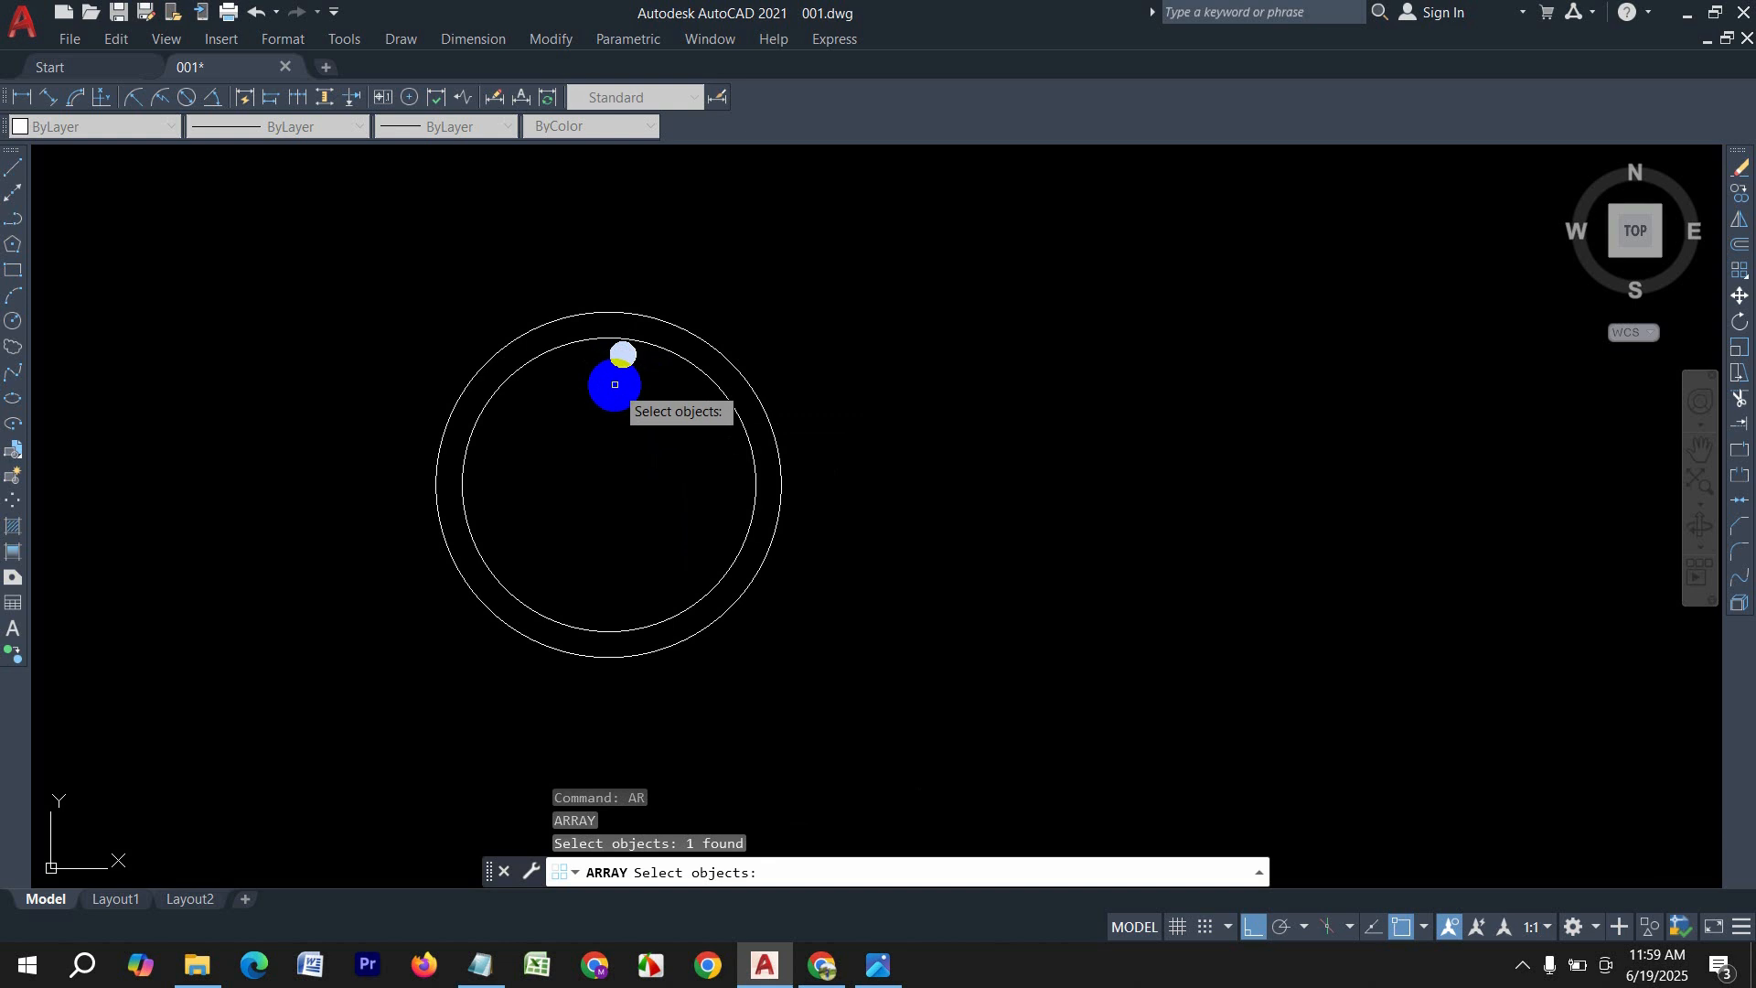
right_click(614, 382)
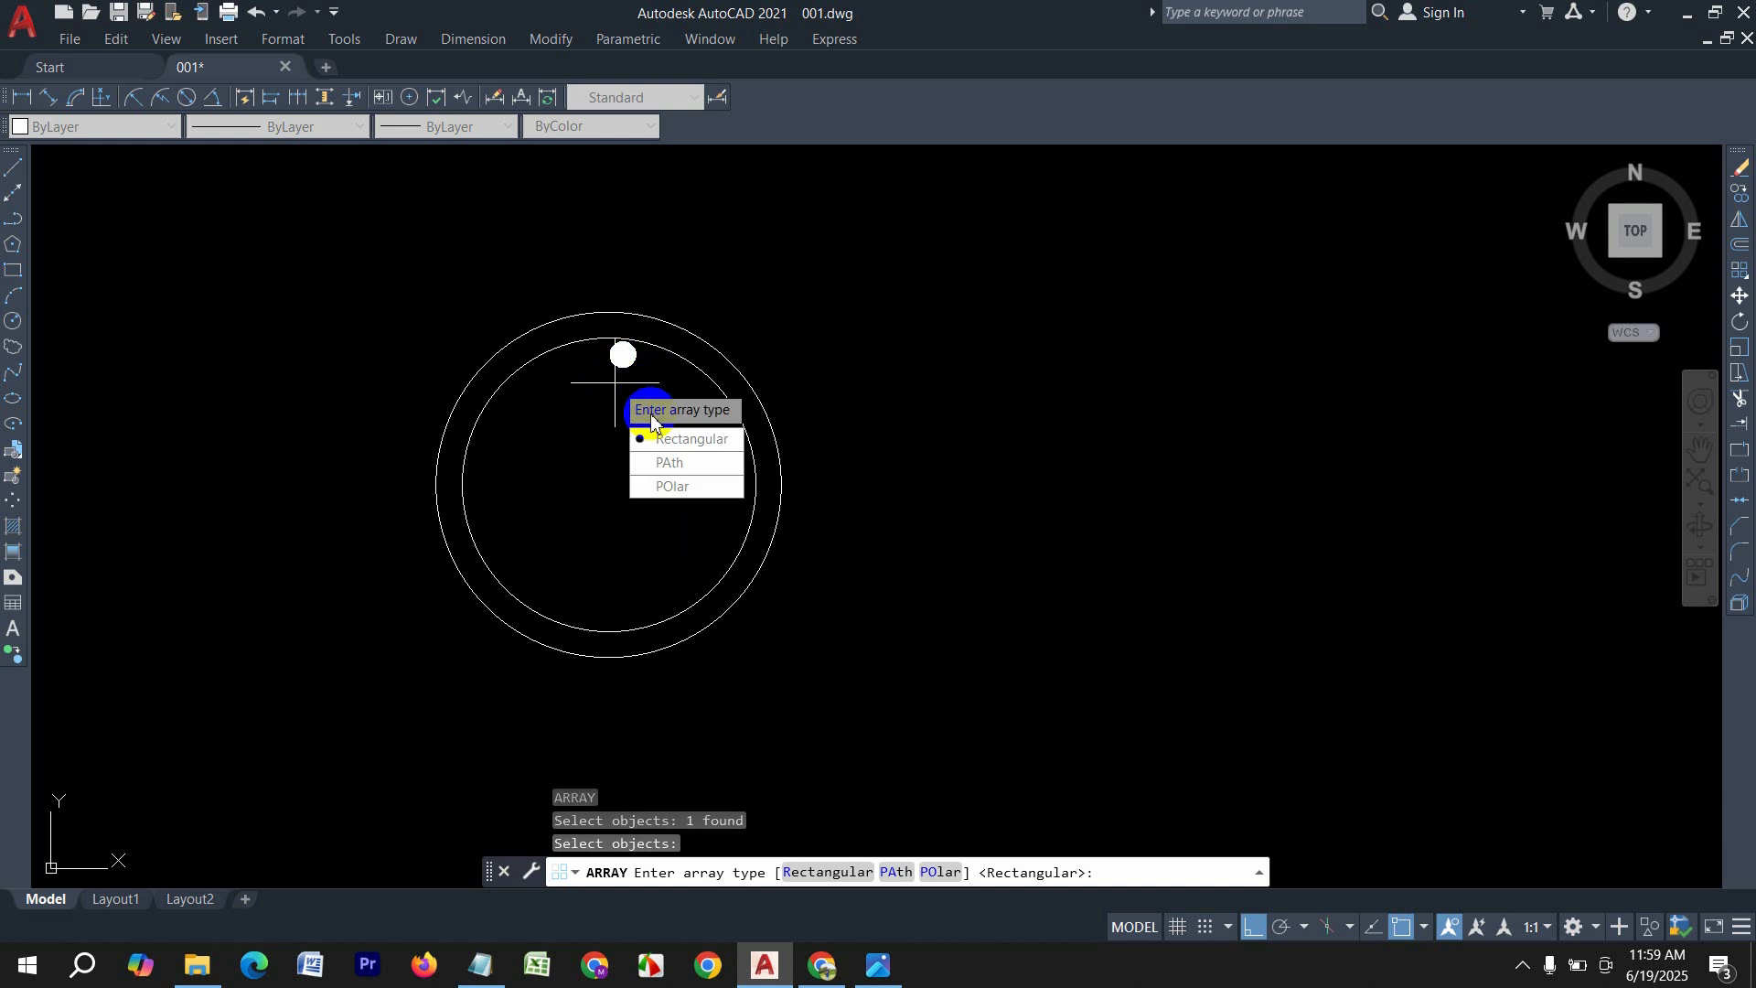
left_click(671, 487)
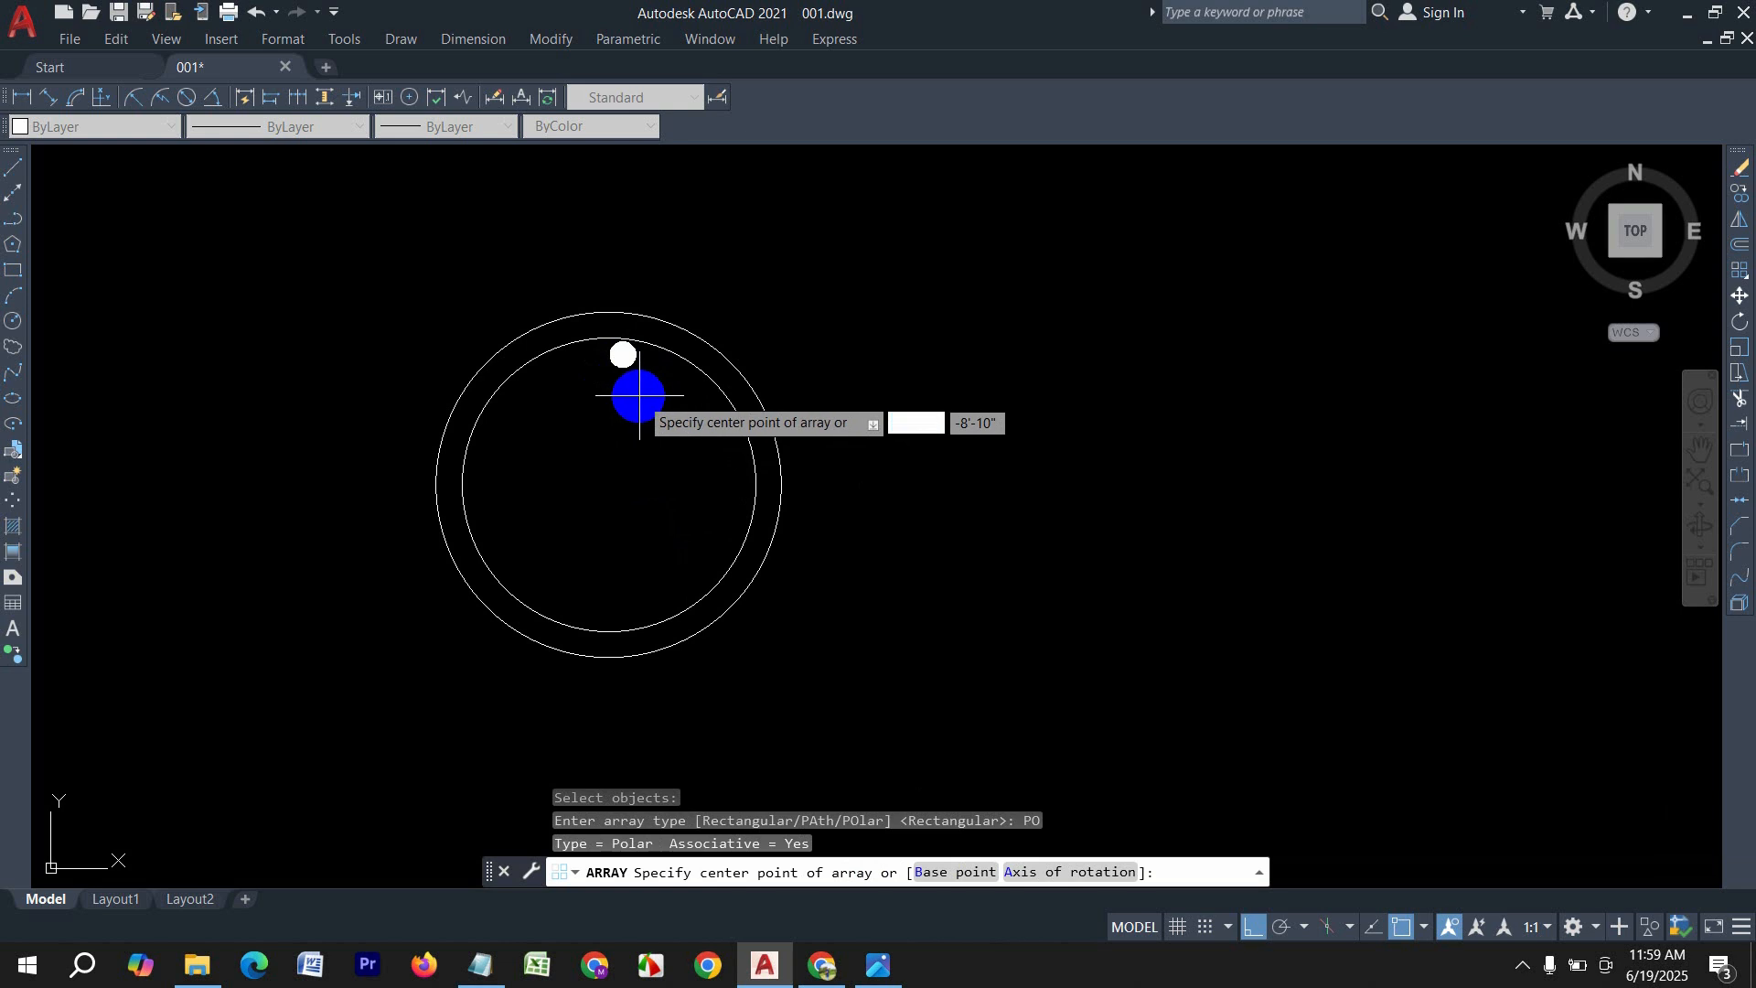
left_click(639, 400)
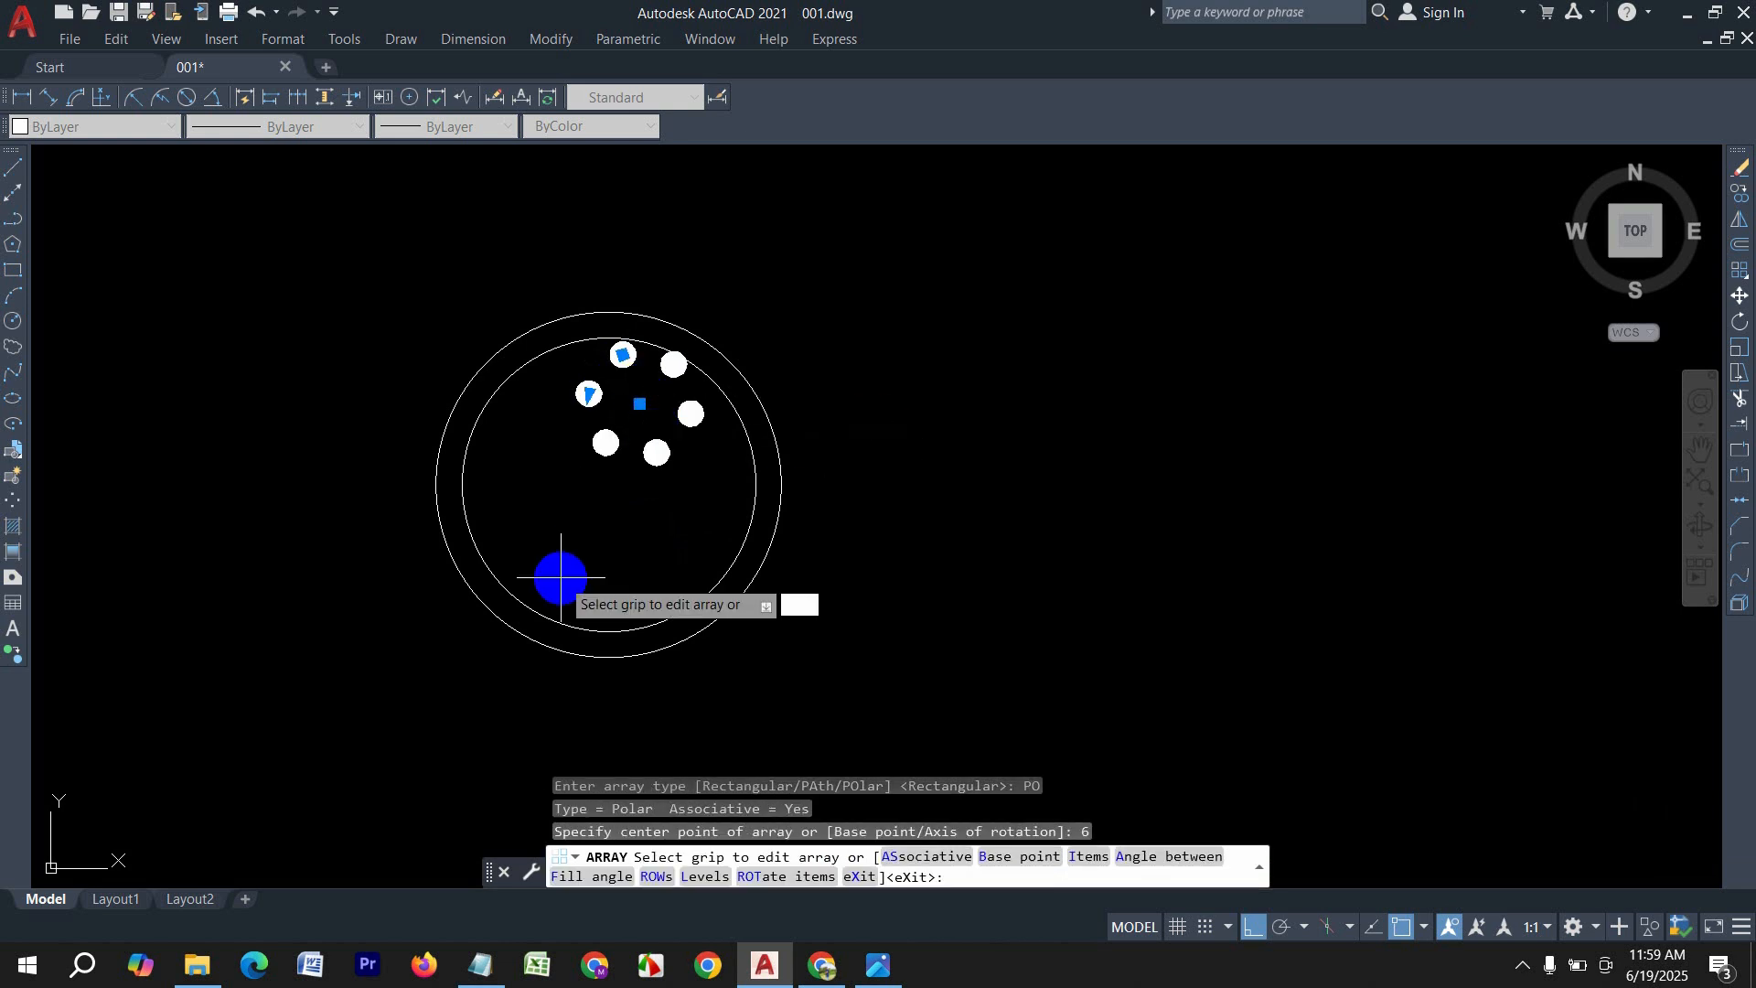
scroll(641, 375, "up", 4)
scroll(650, 407, "down", 4)
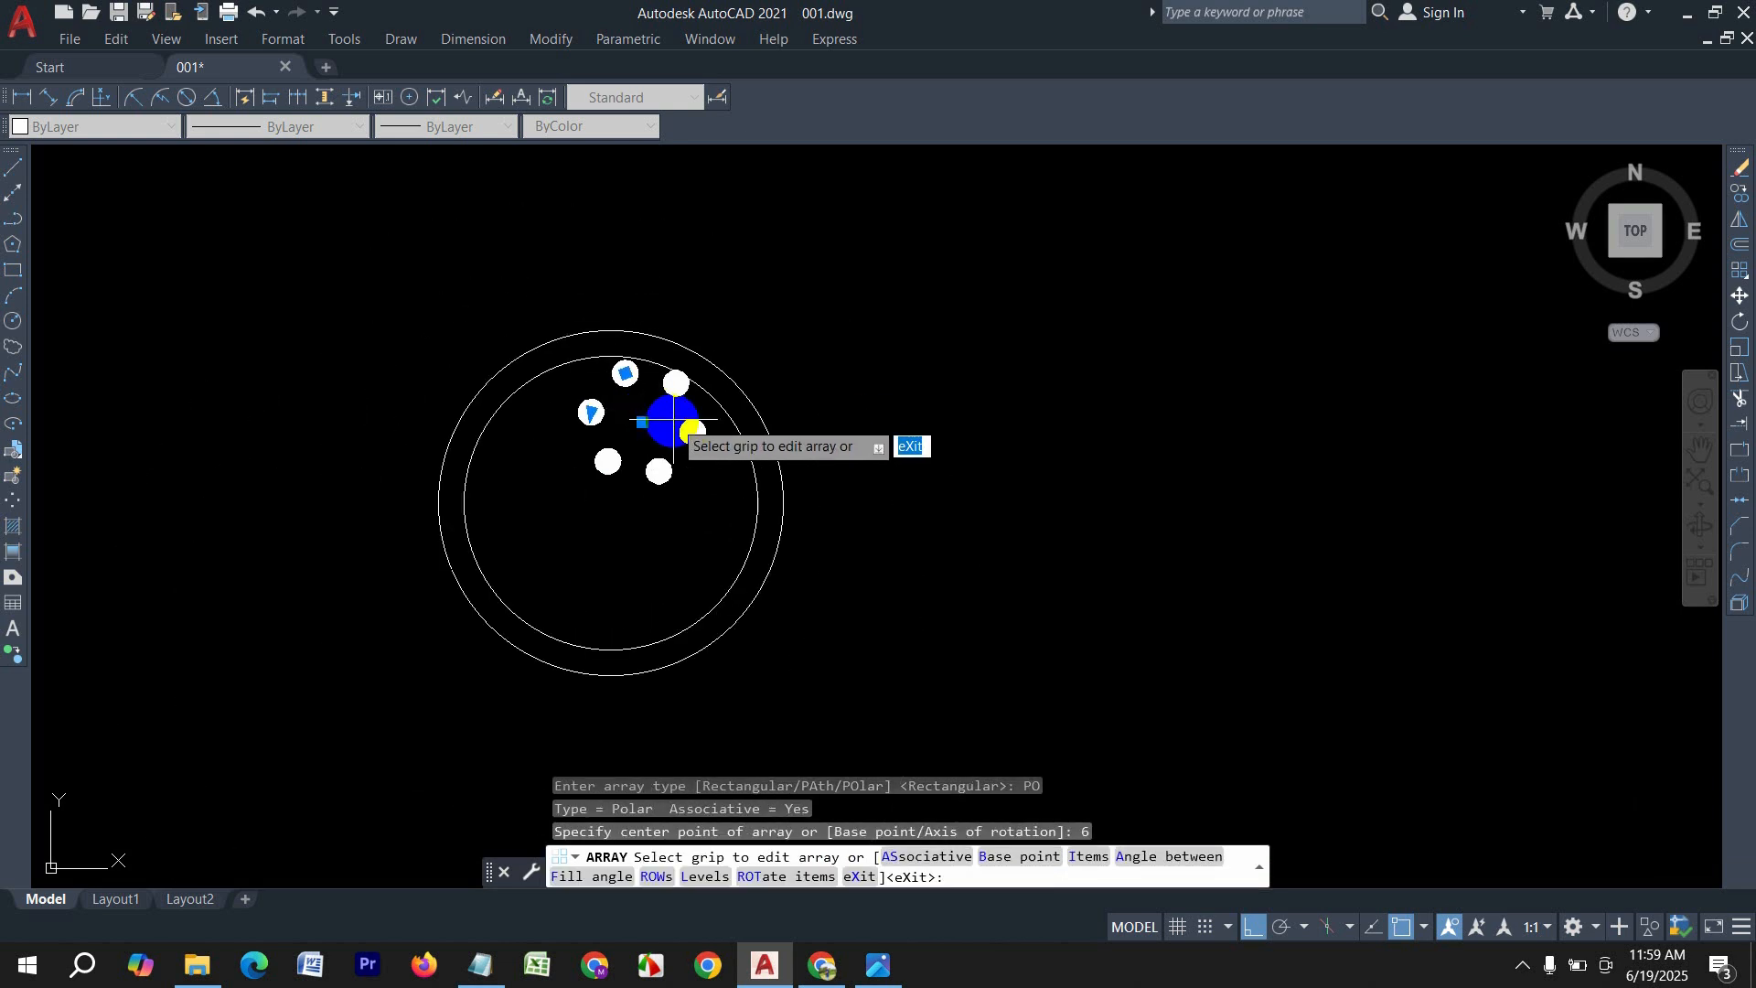
key("Return")
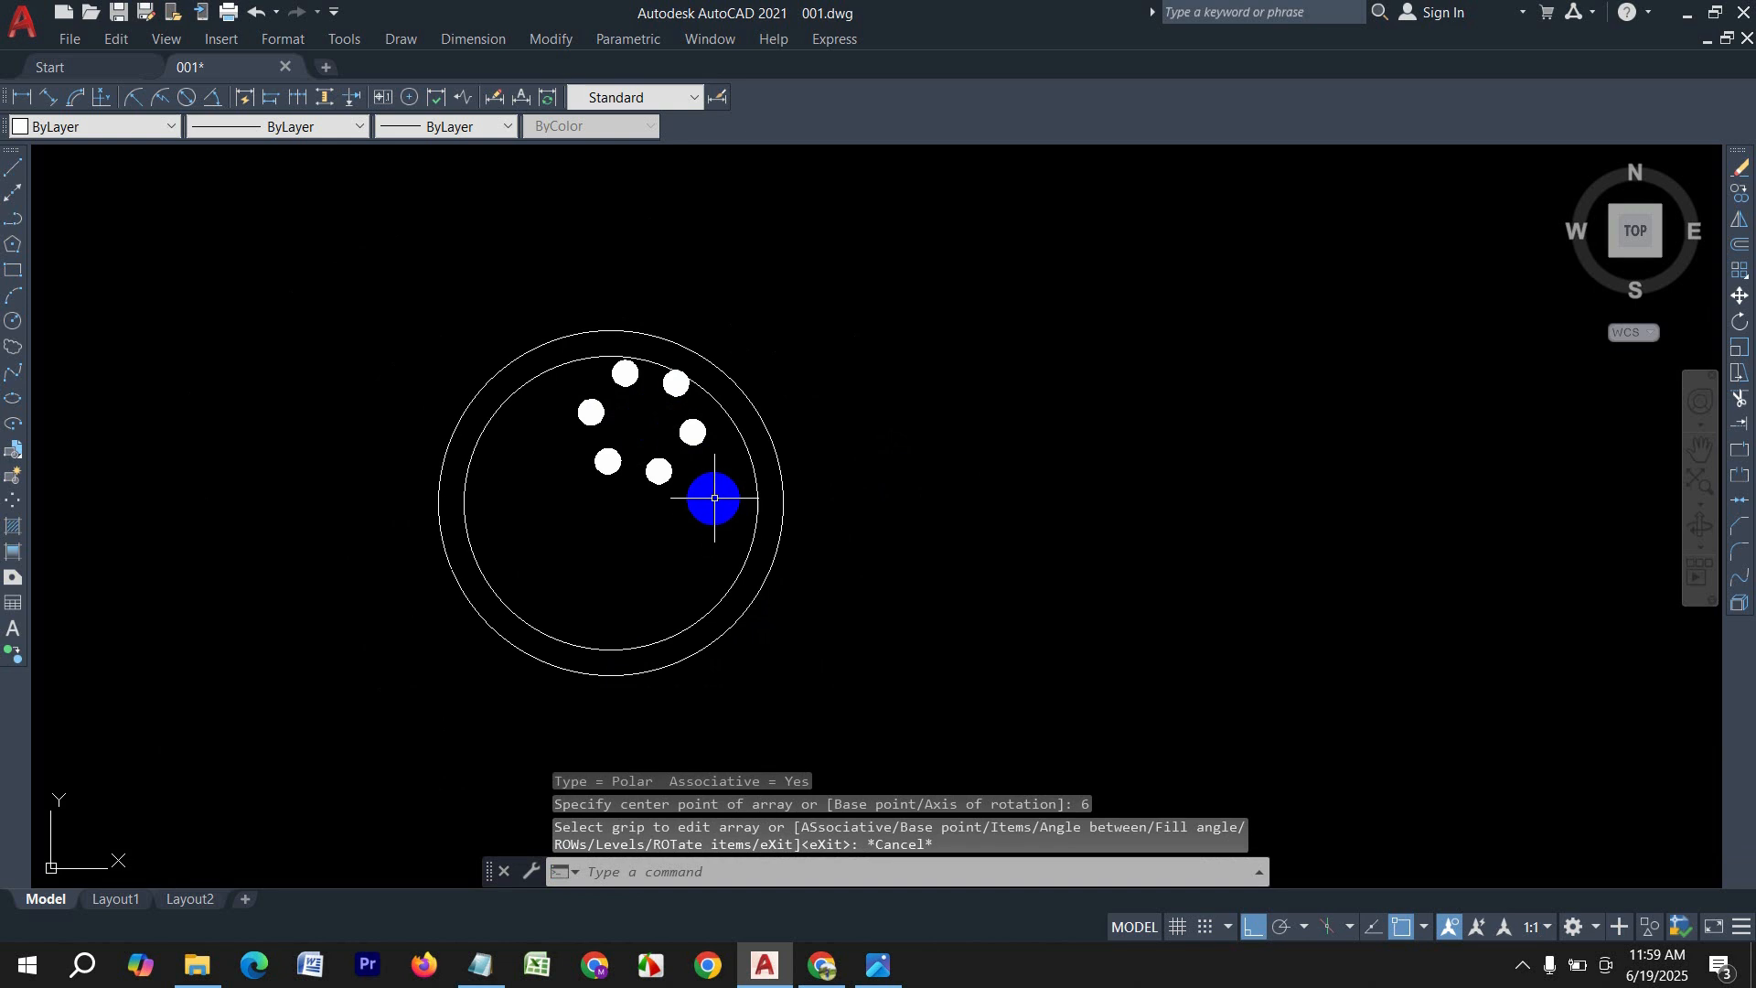
Step: Erase the polar array of donuts, leaving the two concentric circles
left_click(714, 494)
left_click(620, 440)
key("Delete")
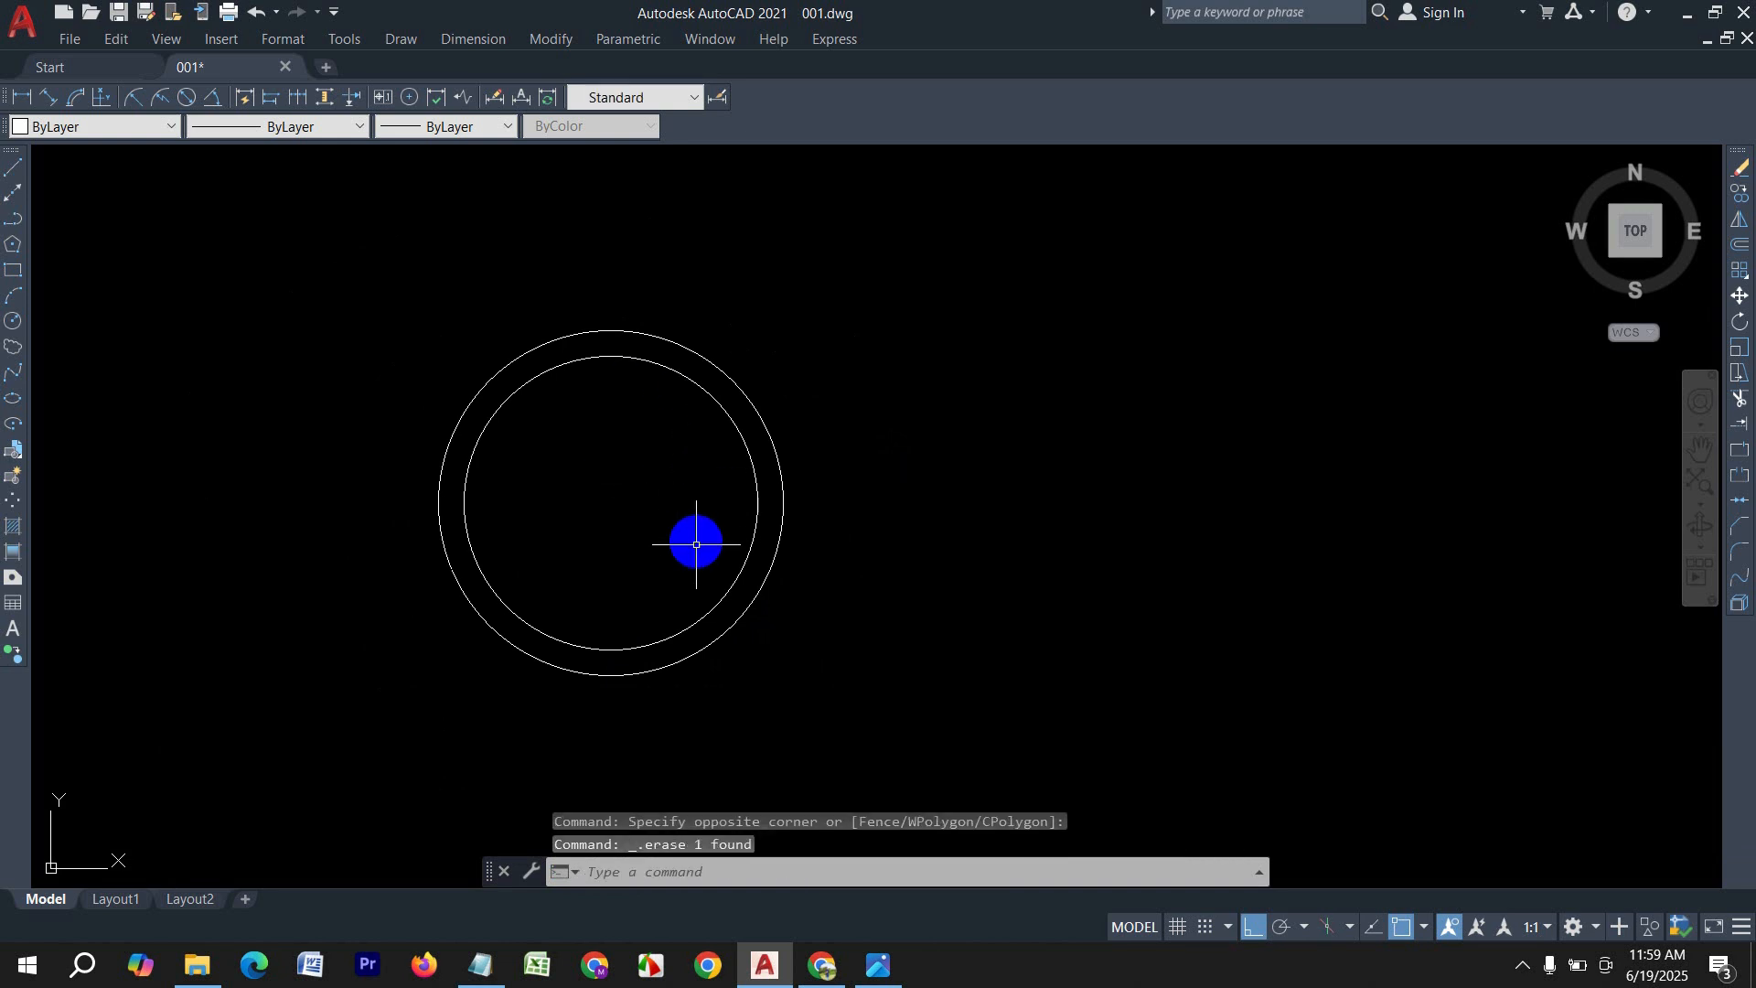
Step: Show the ribbon by running the RIBBON command
type("bp")
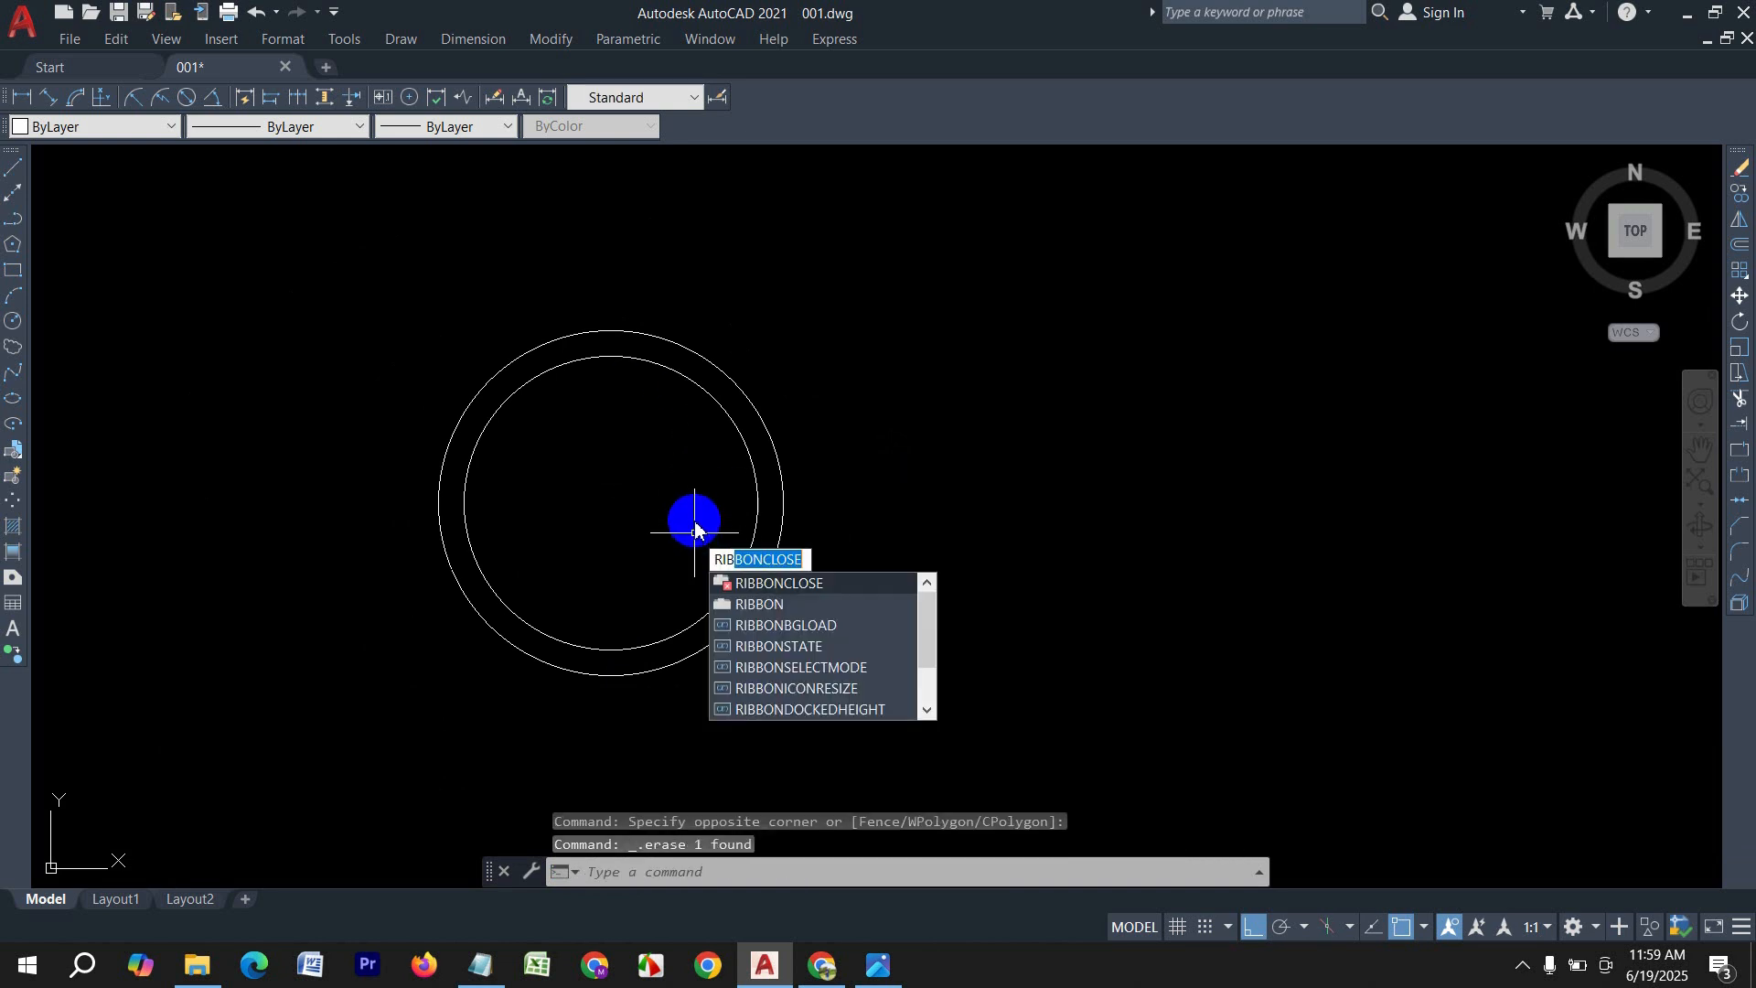
key("BackSpace")
key("BackSpace")
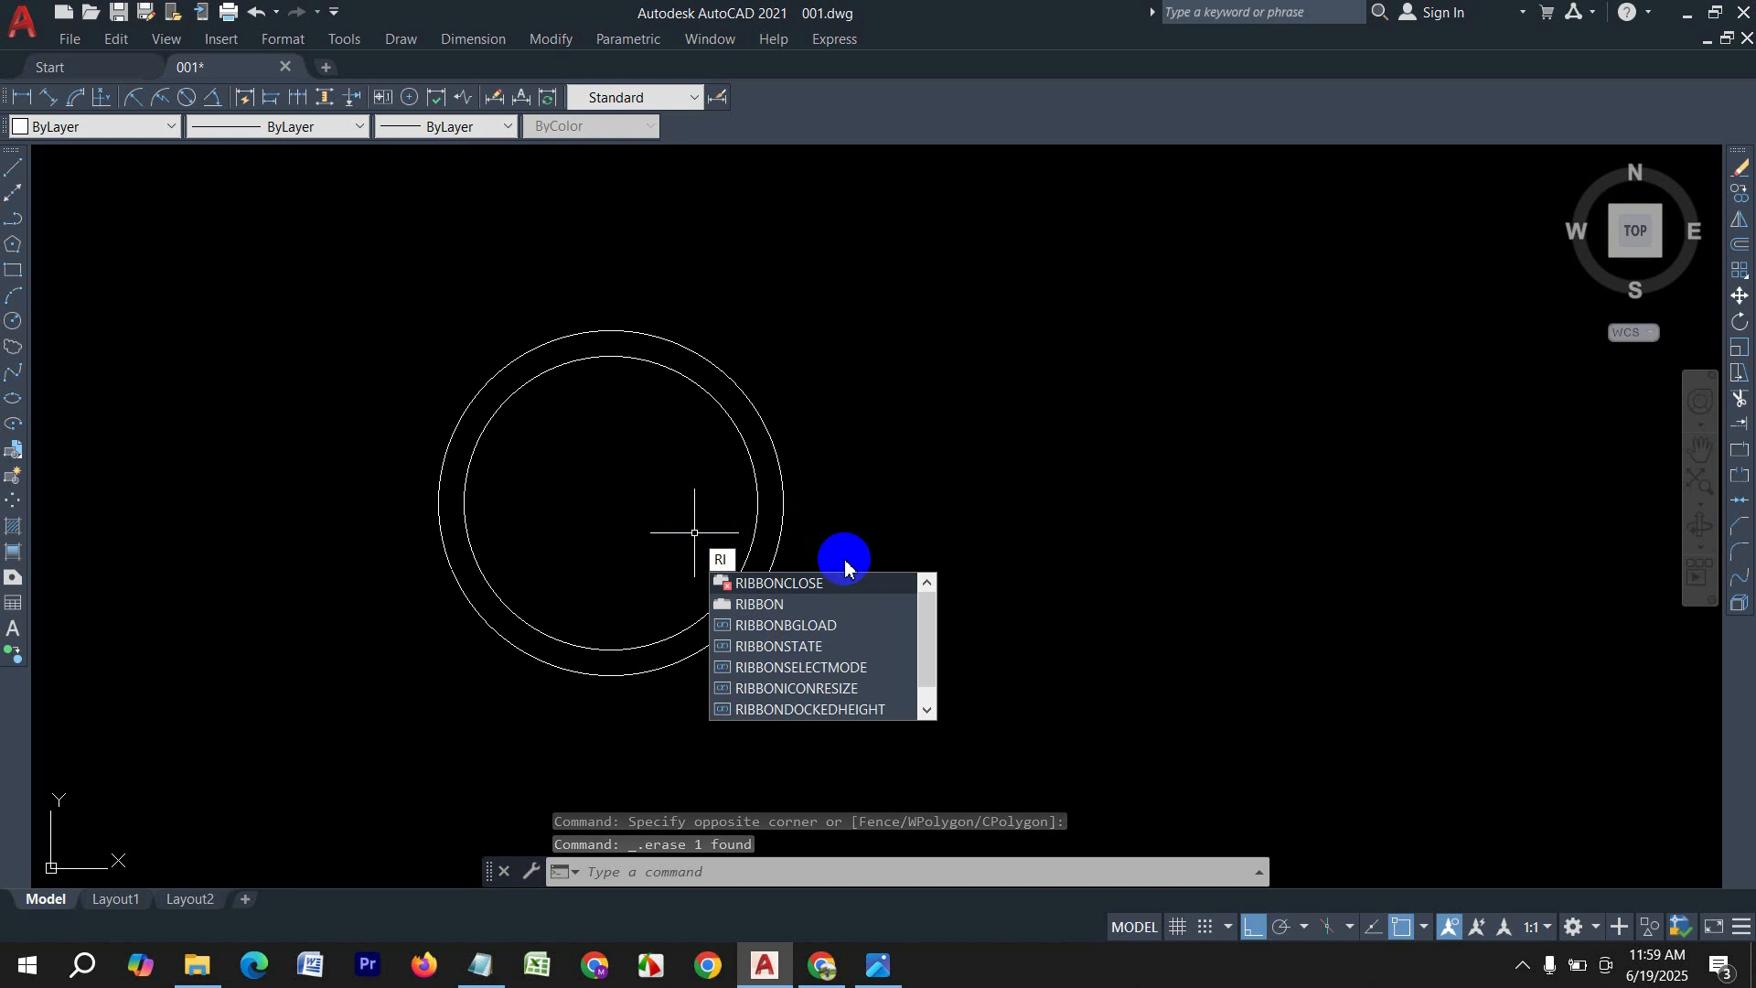
left_click(785, 602)
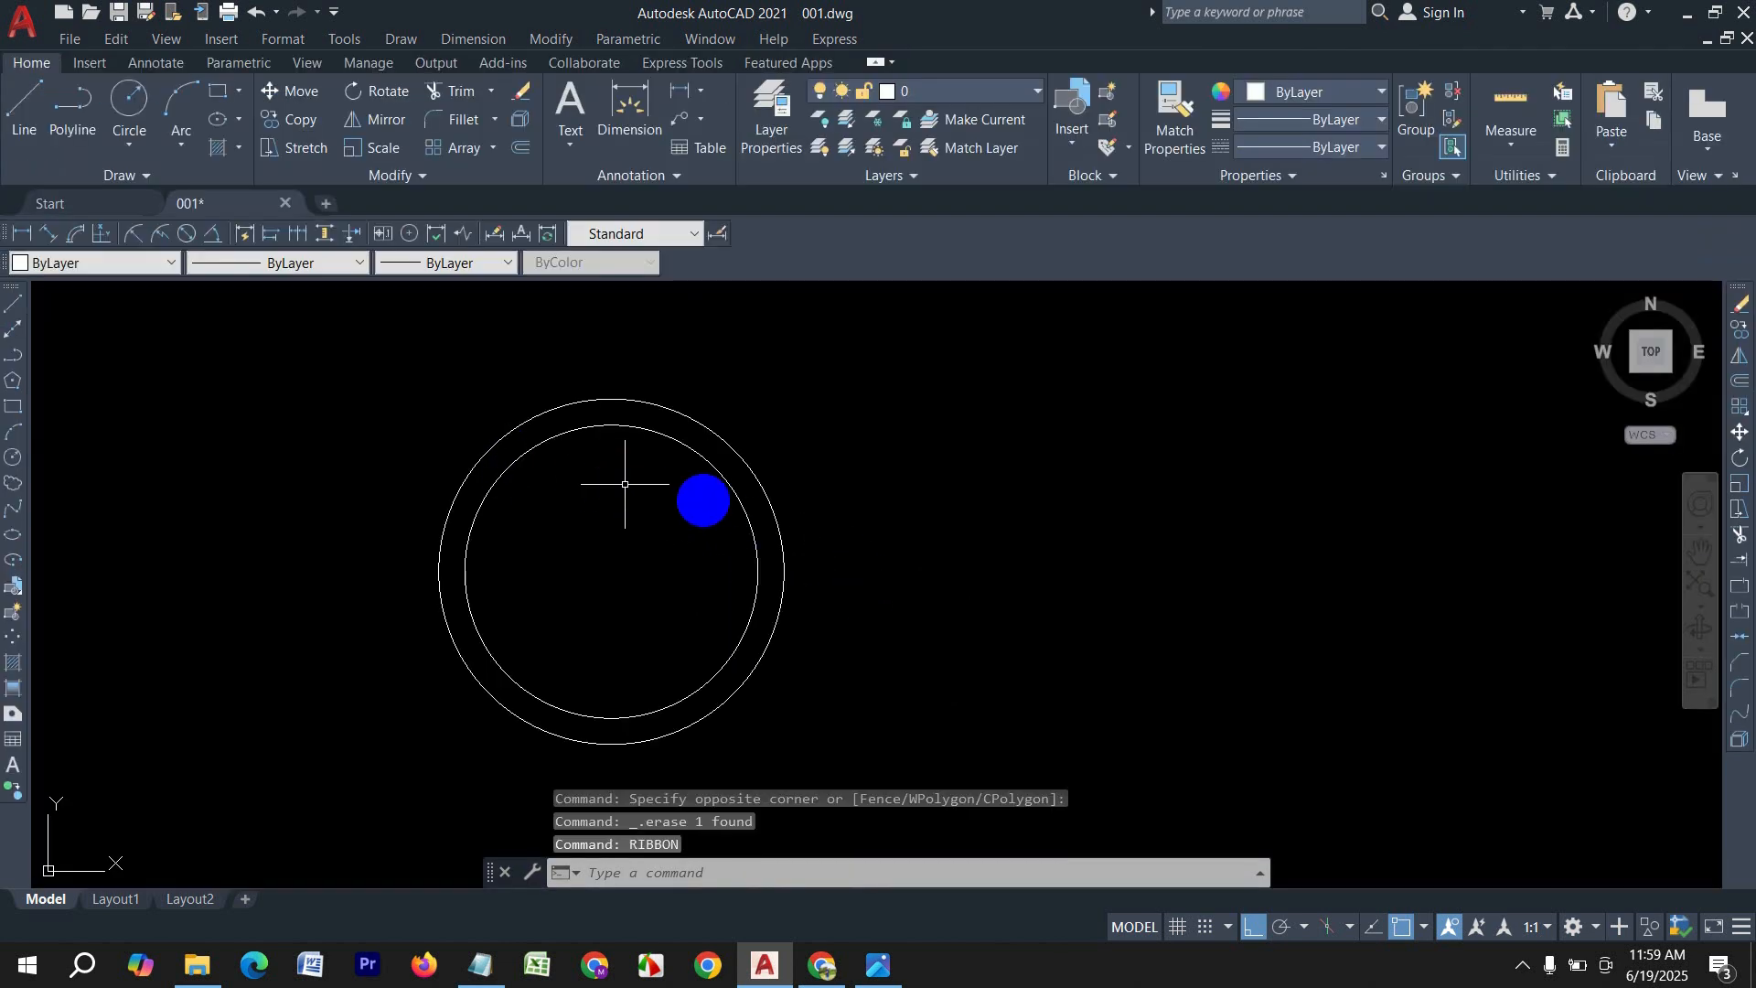
key("Escape")
Step: Draw a solid donut with inside diameter 0 and outside diameter 3" near the top of the inner circle
type("d")
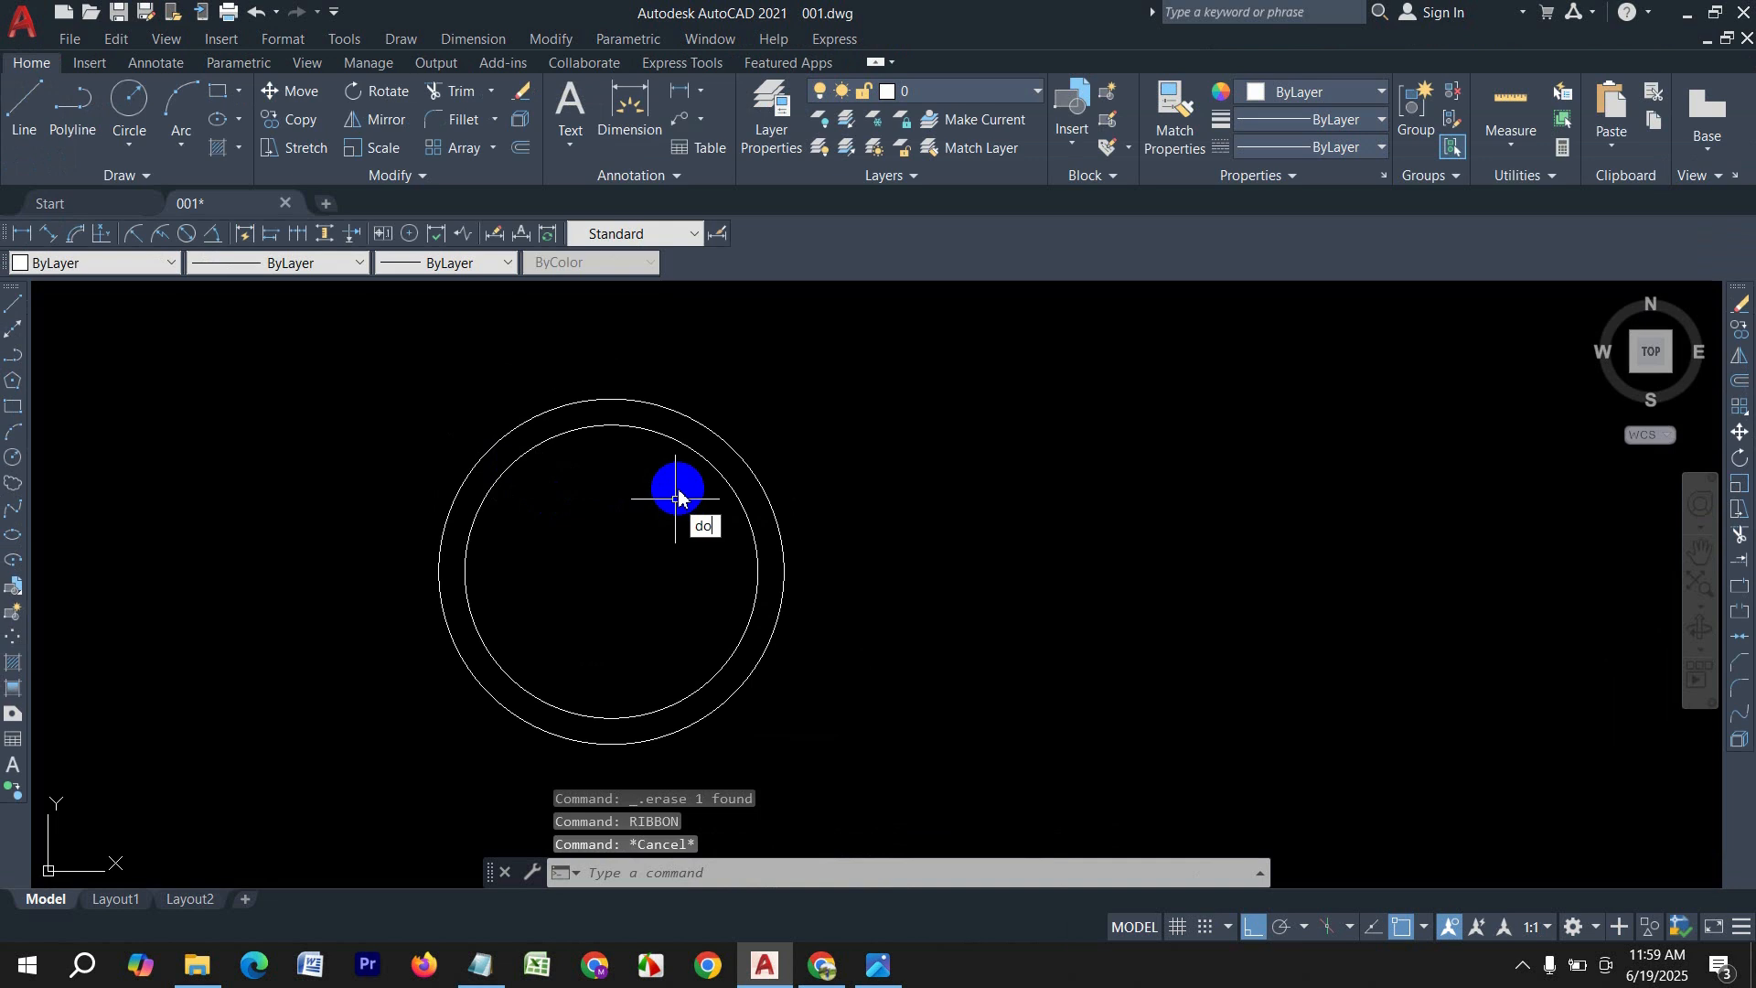
type("o")
key("Return")
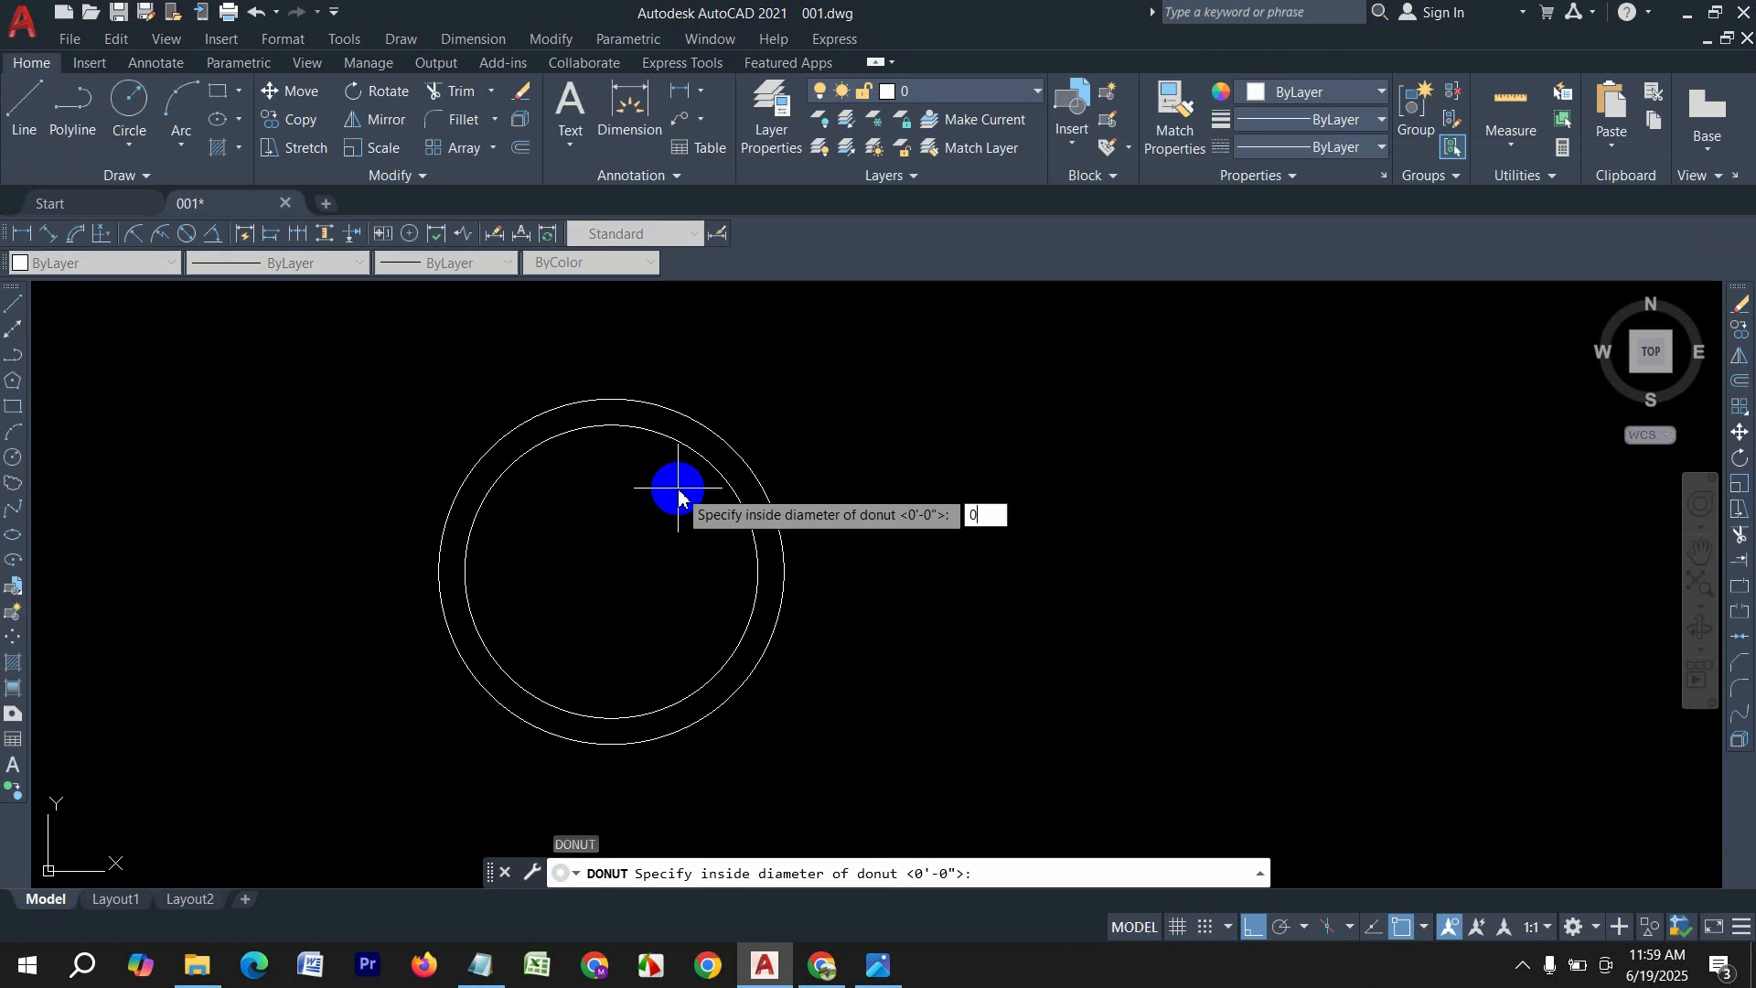
type("0")
key("Return")
type("3")
key("Return")
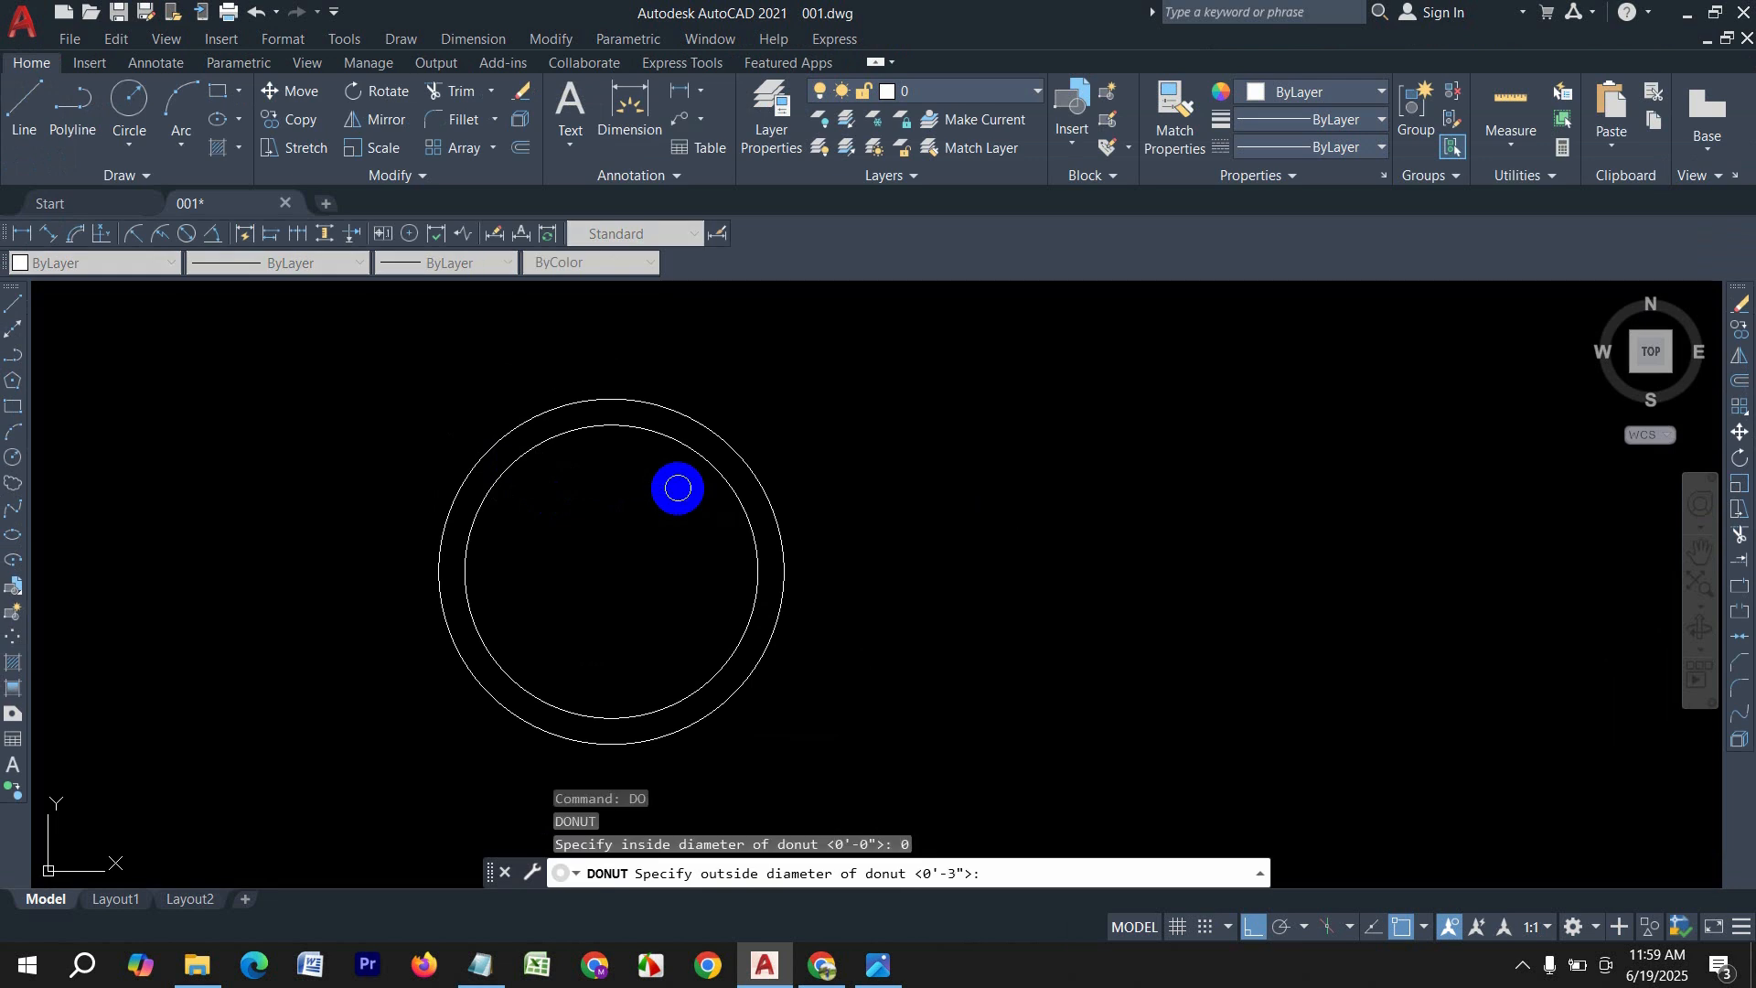
left_click(644, 448)
key("Escape")
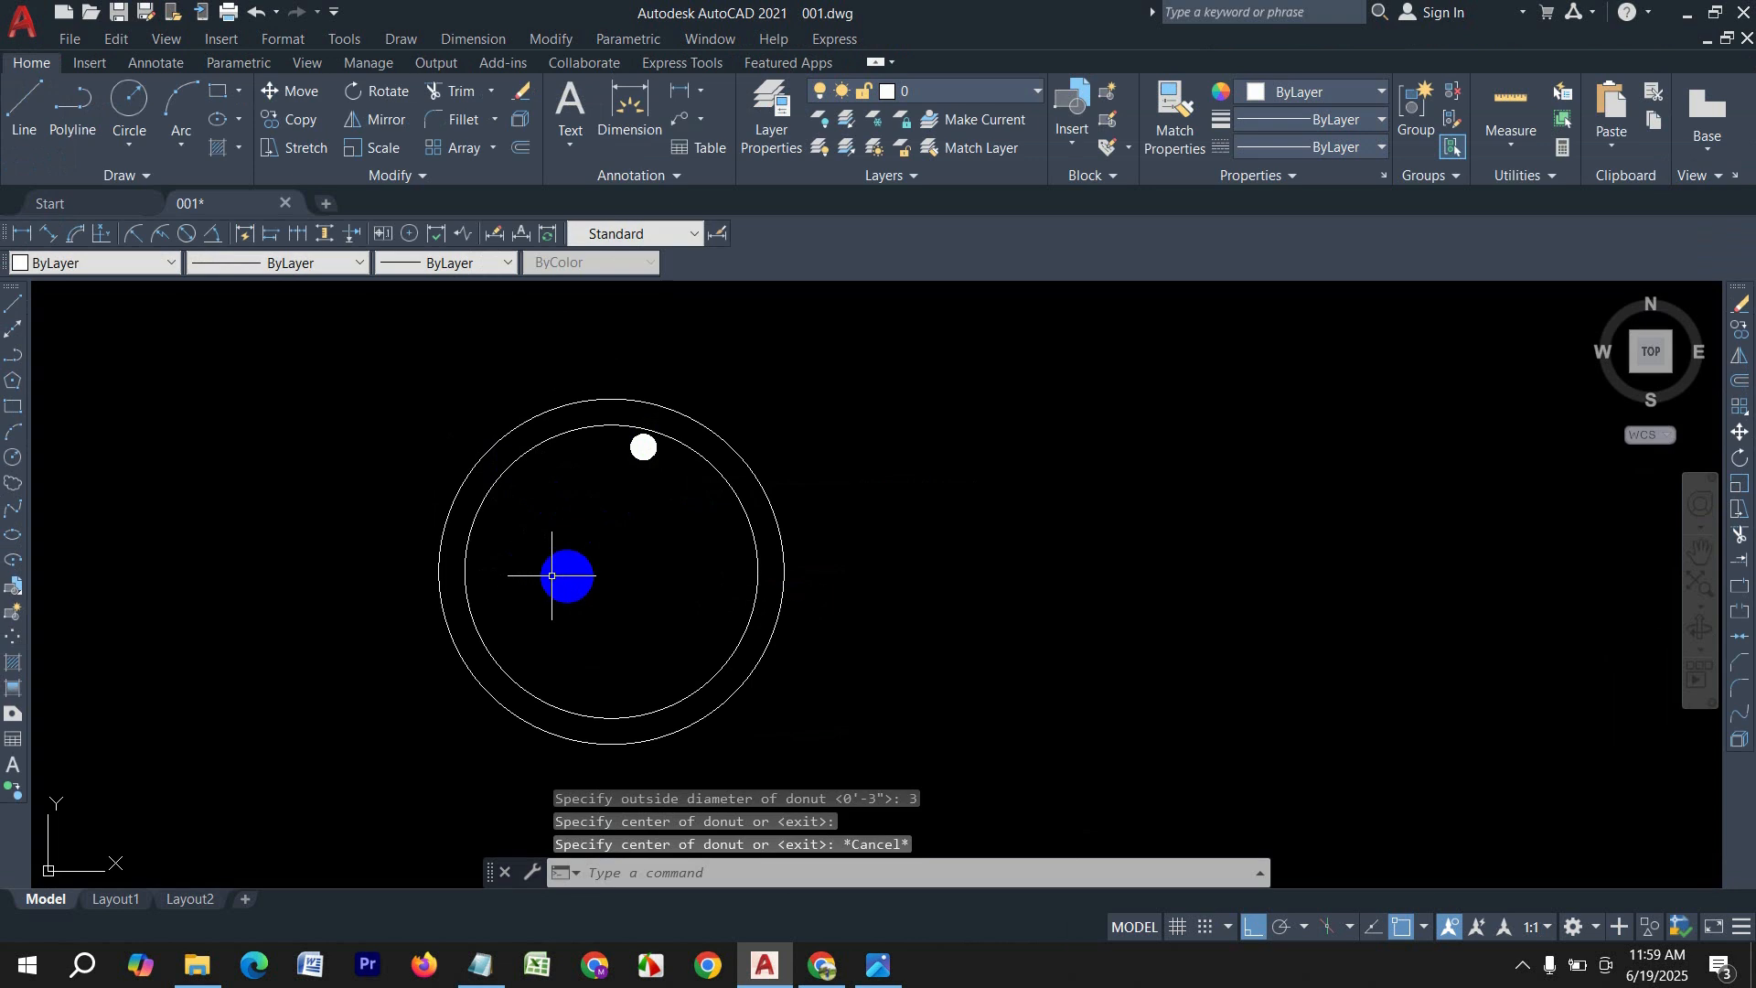
type("ar")
key("Return")
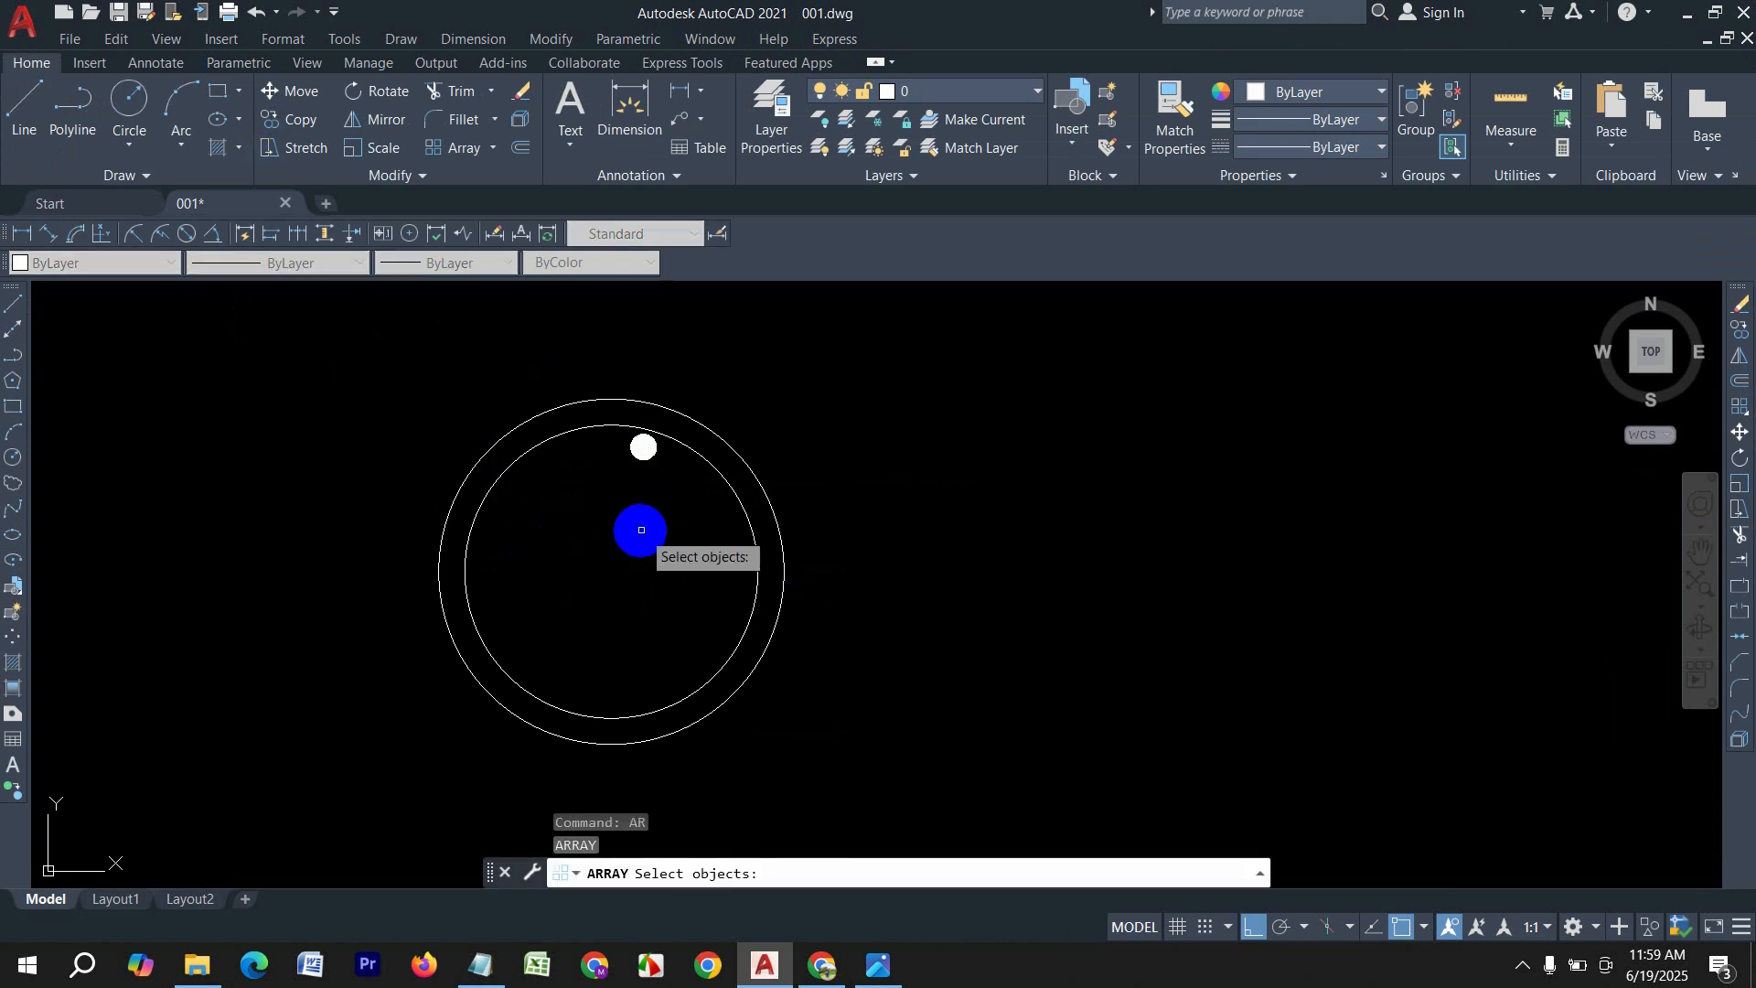
key("Escape")
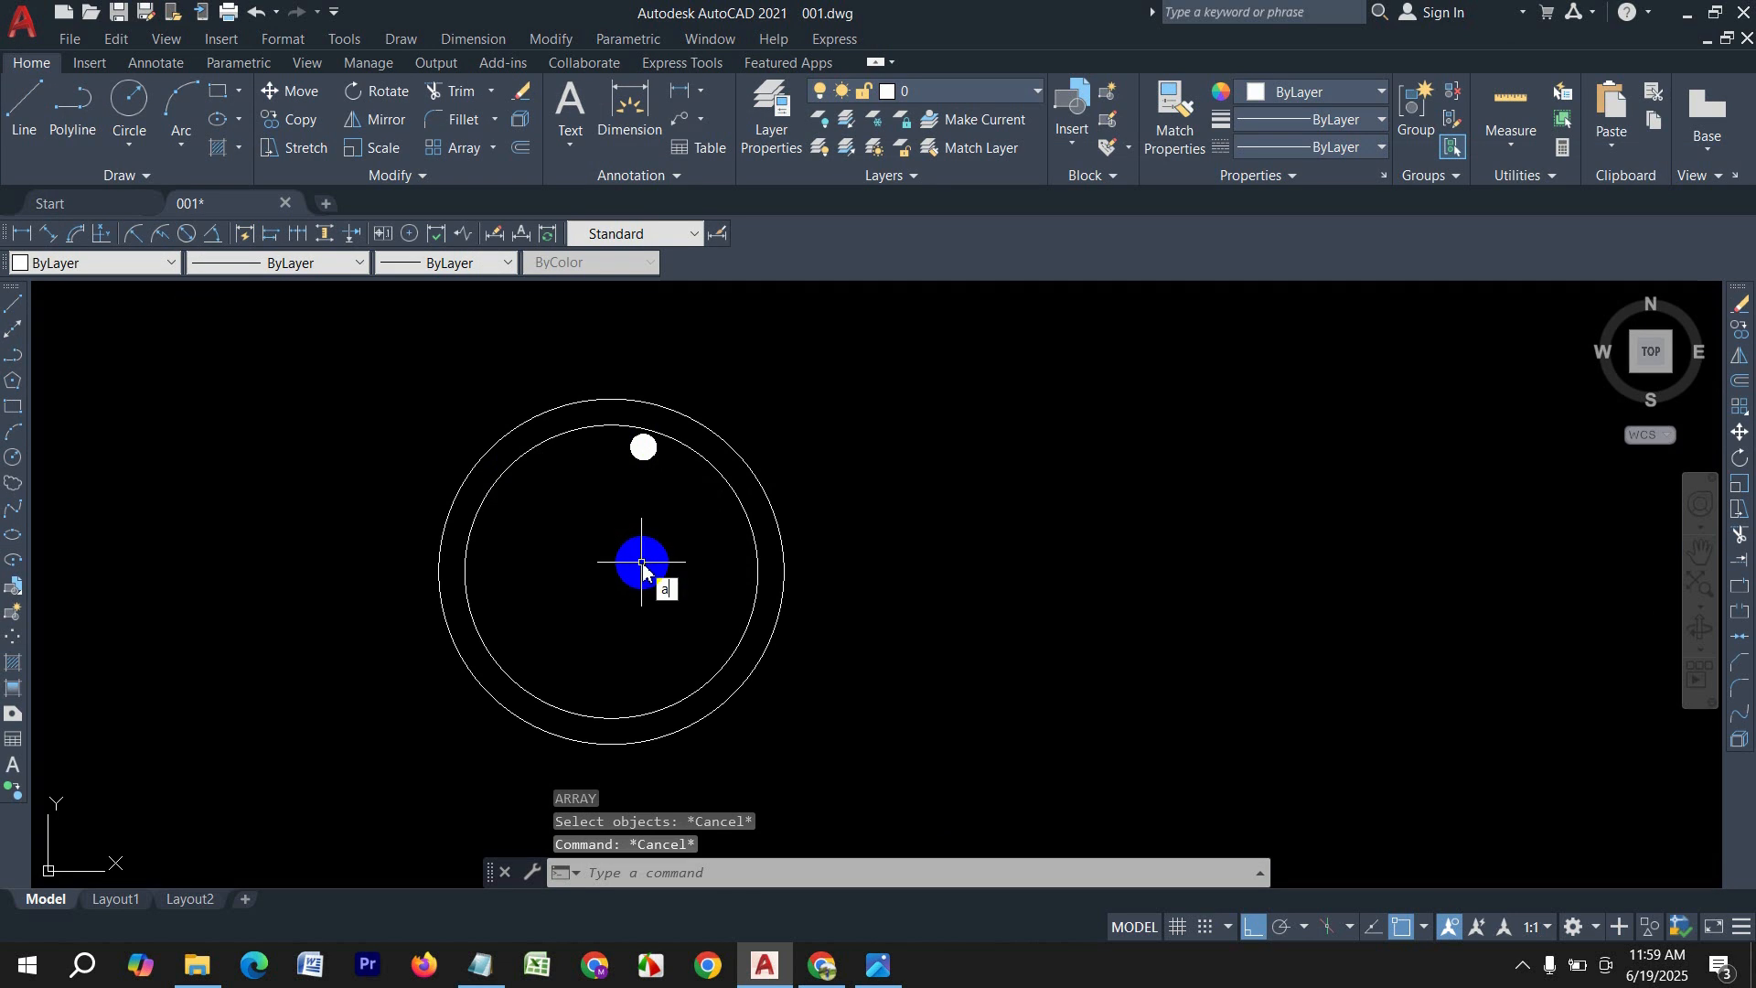
Step: Create an associative polar array of the donut about the common centre of the two concentric circles
key("Return")
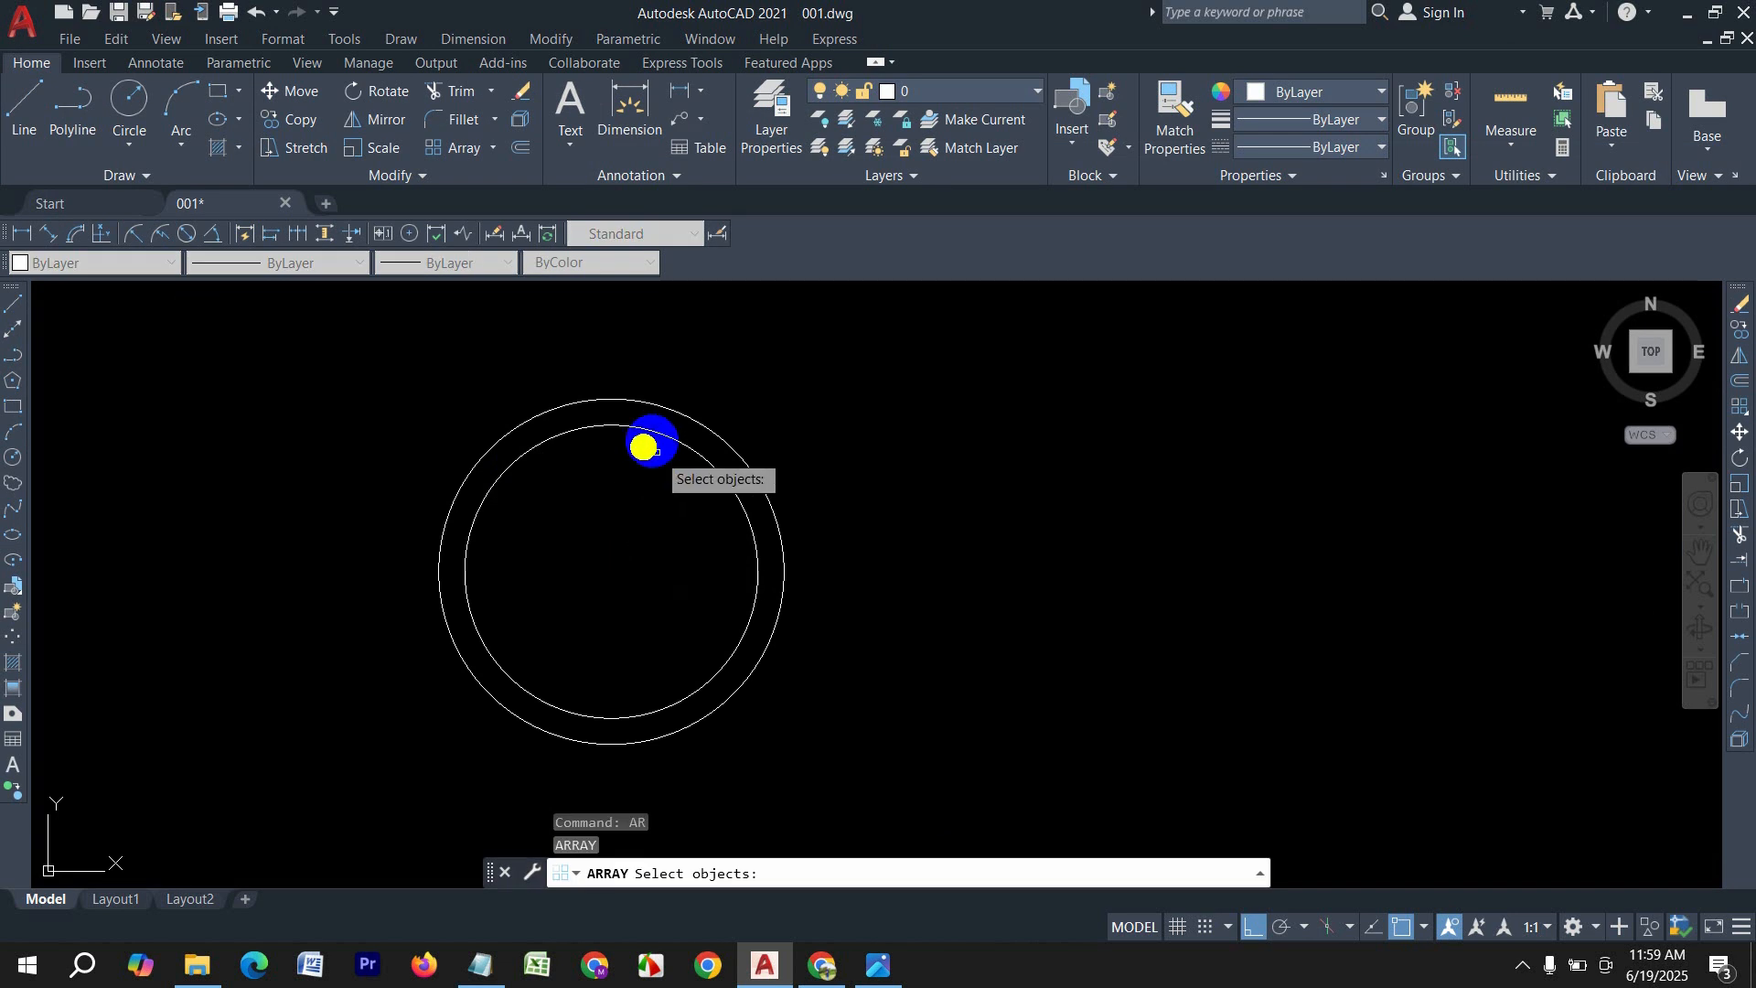
left_click(643, 447)
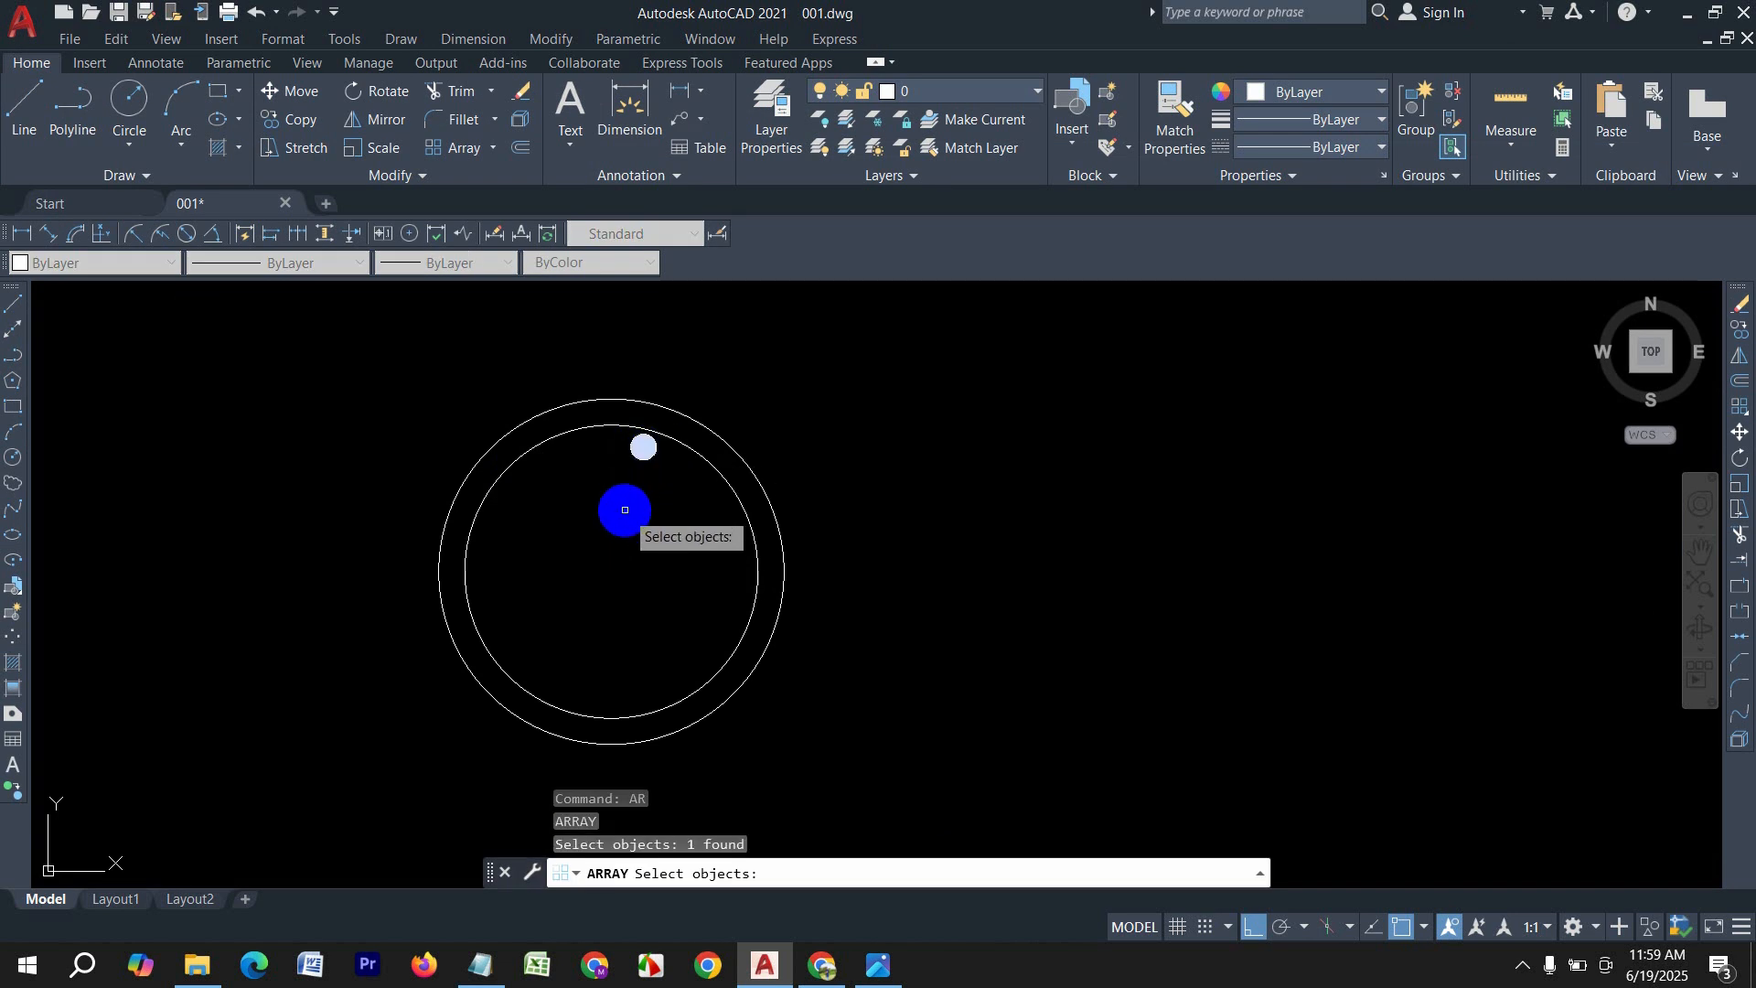
key("Return")
key("Down")
key("Down")
key("Return")
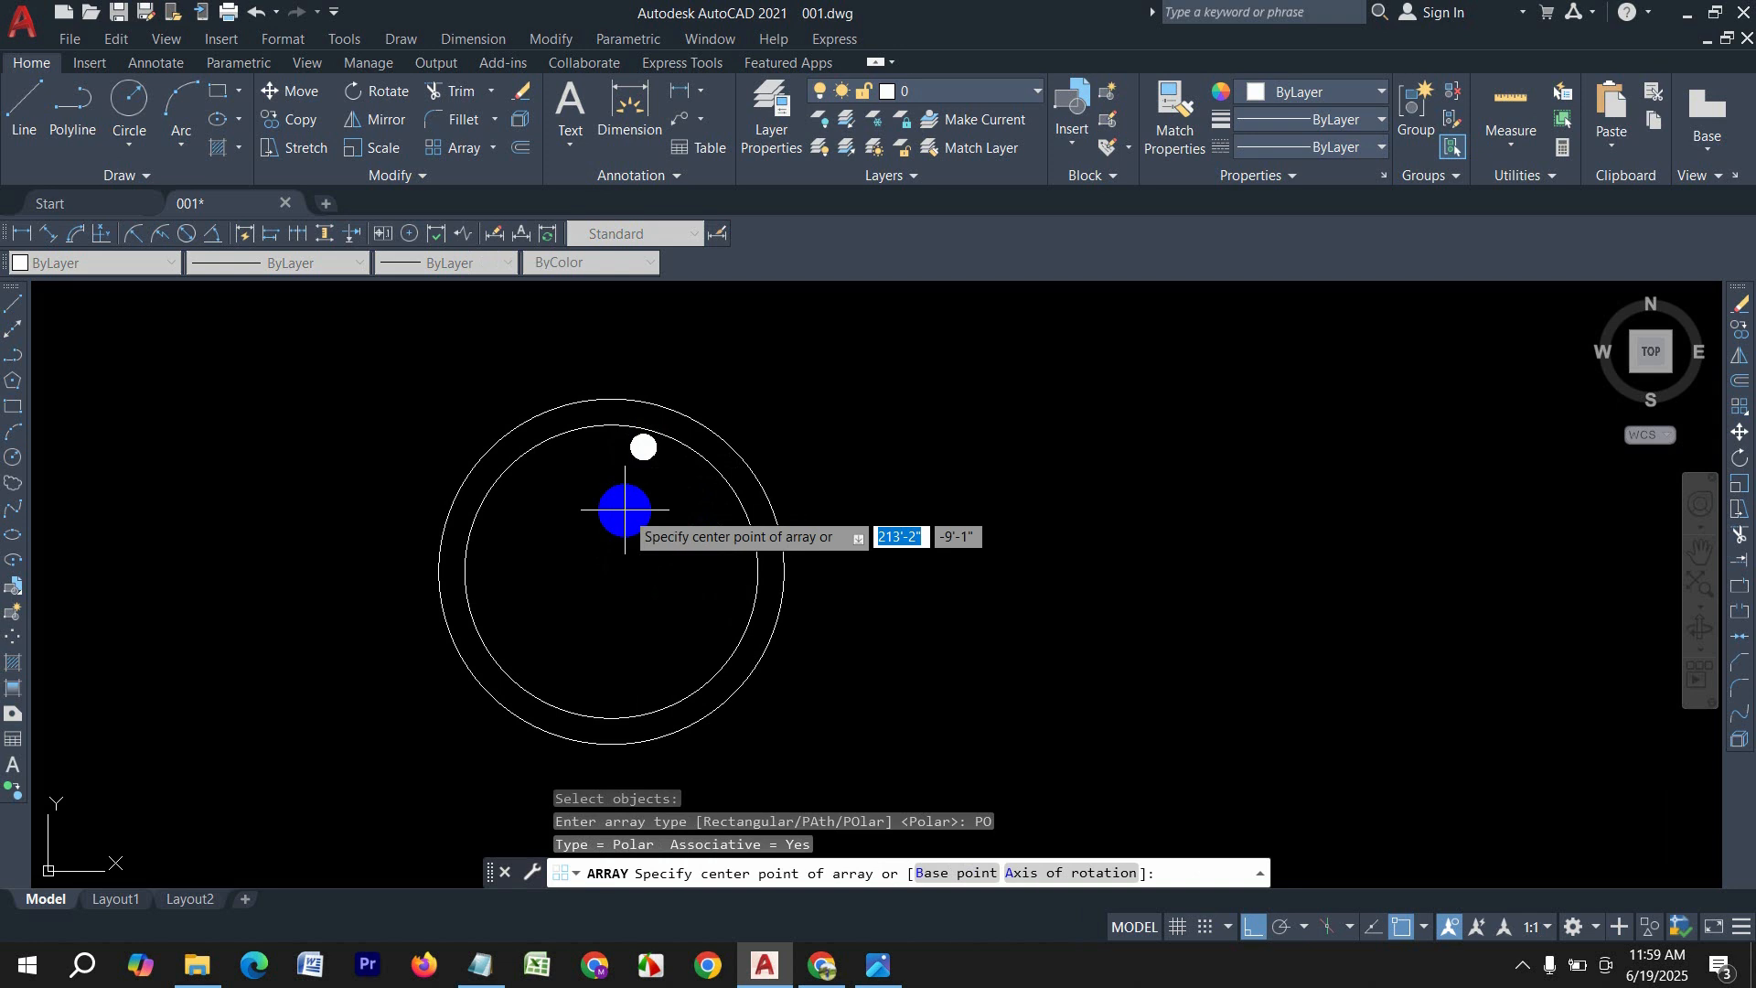
left_click(615, 578)
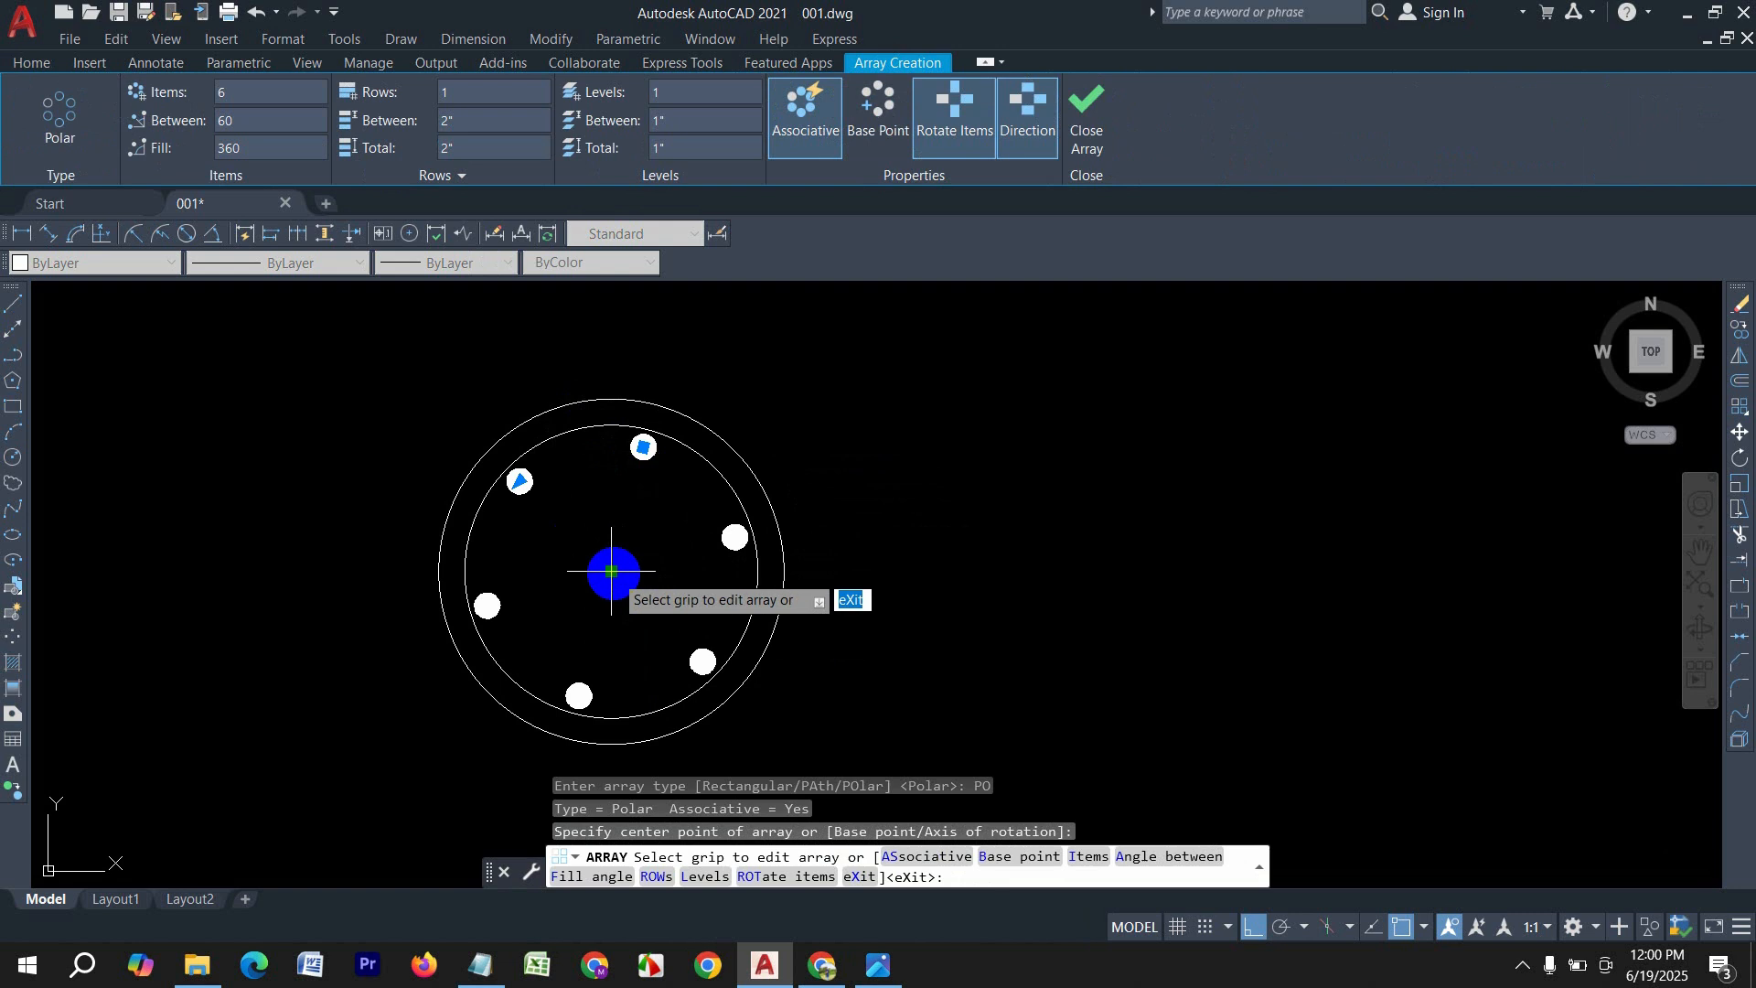
Step: Try eight items in the polar array of donuts
left_click(257, 95)
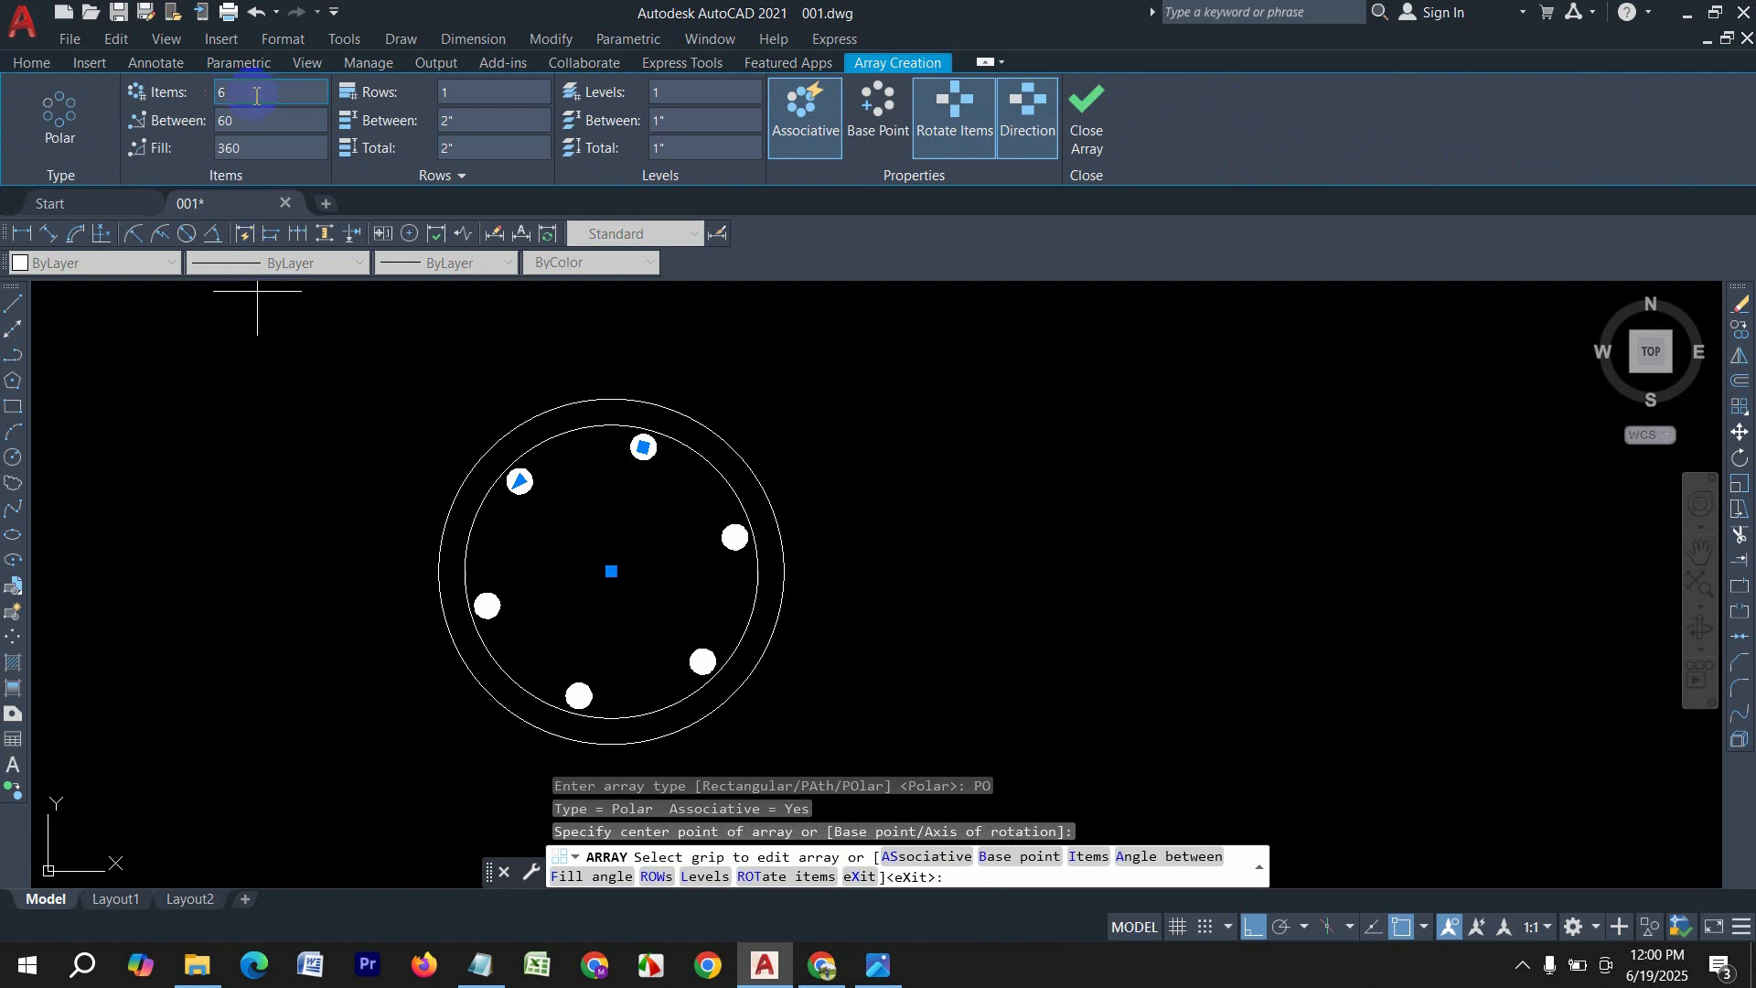
type("8")
key("Return")
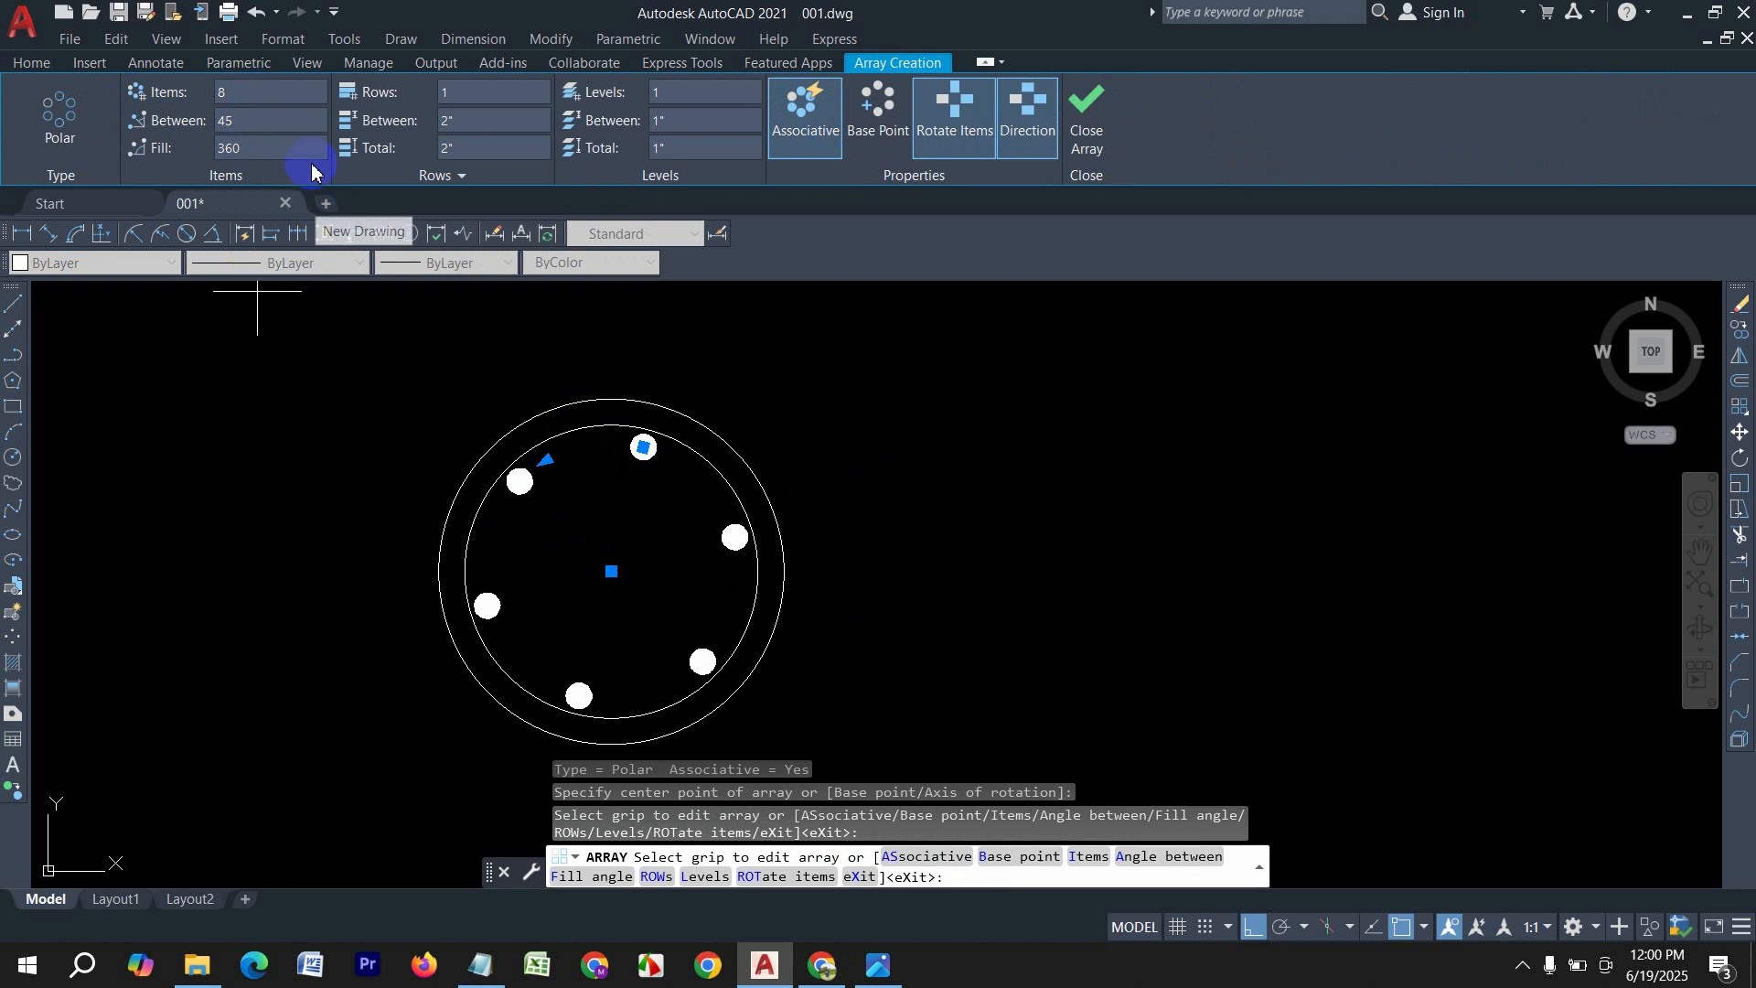
Step: Set the polar array's item count to 6 and finish the array
left_click_drag(263, 95, 158, 108)
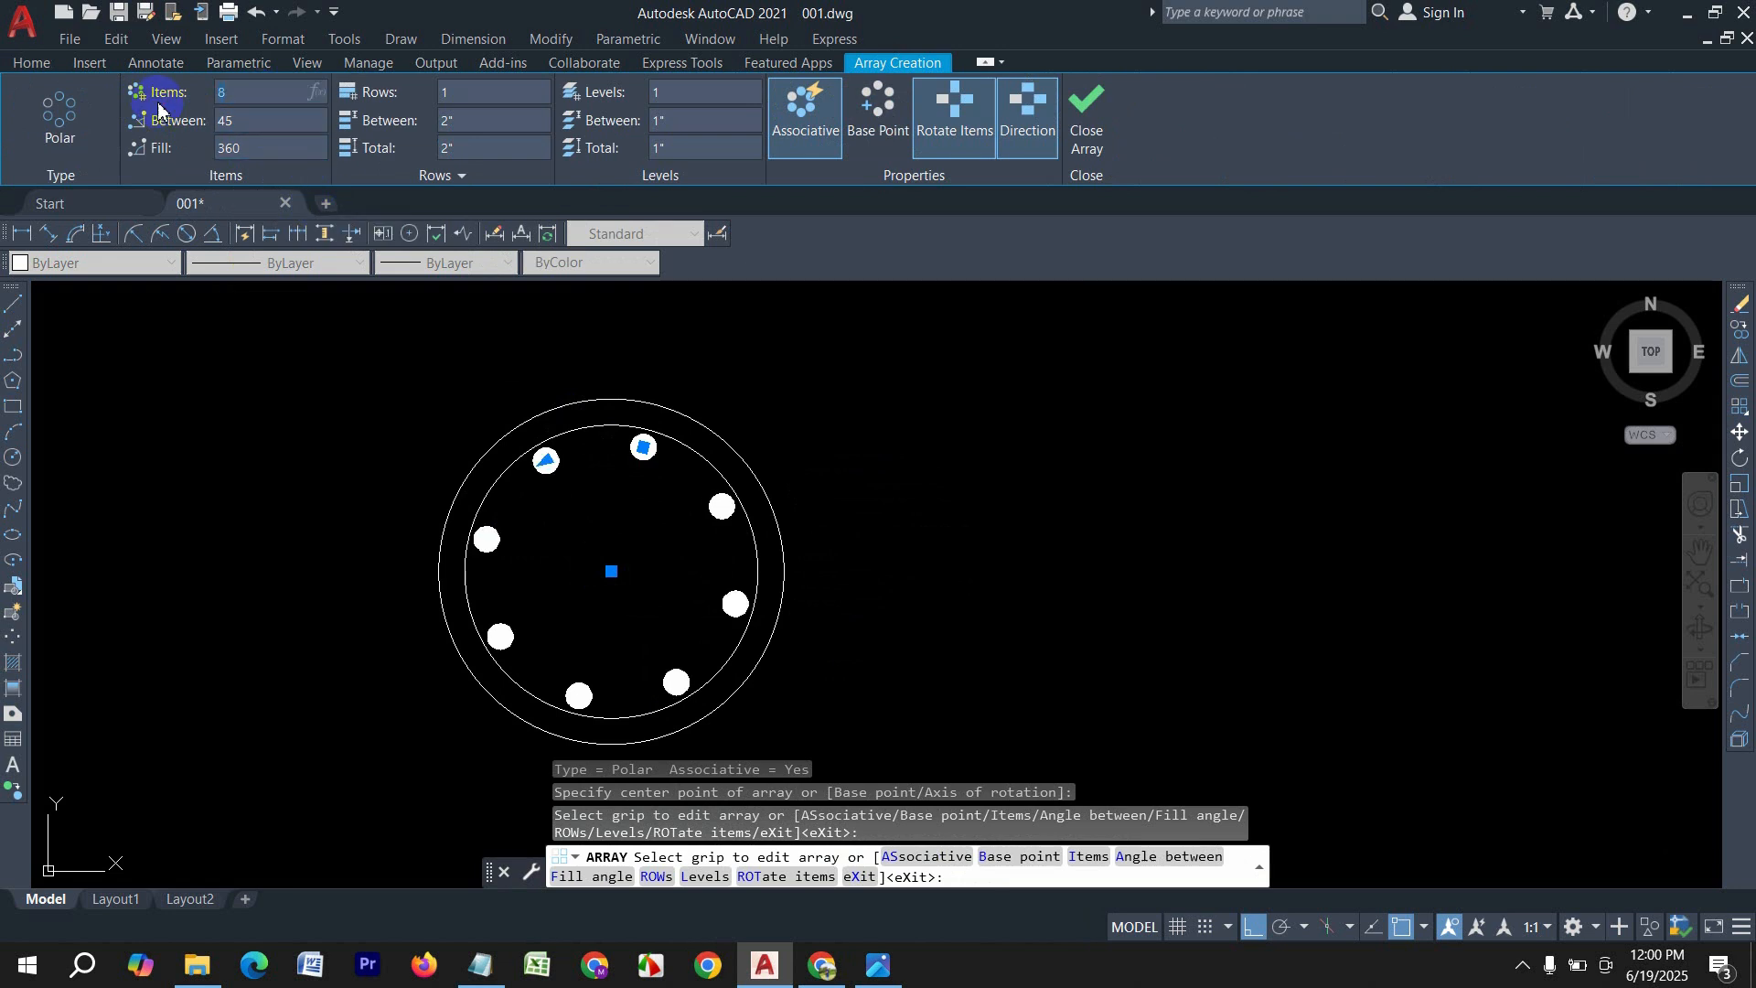
type("6")
key("Return")
key("Escape")
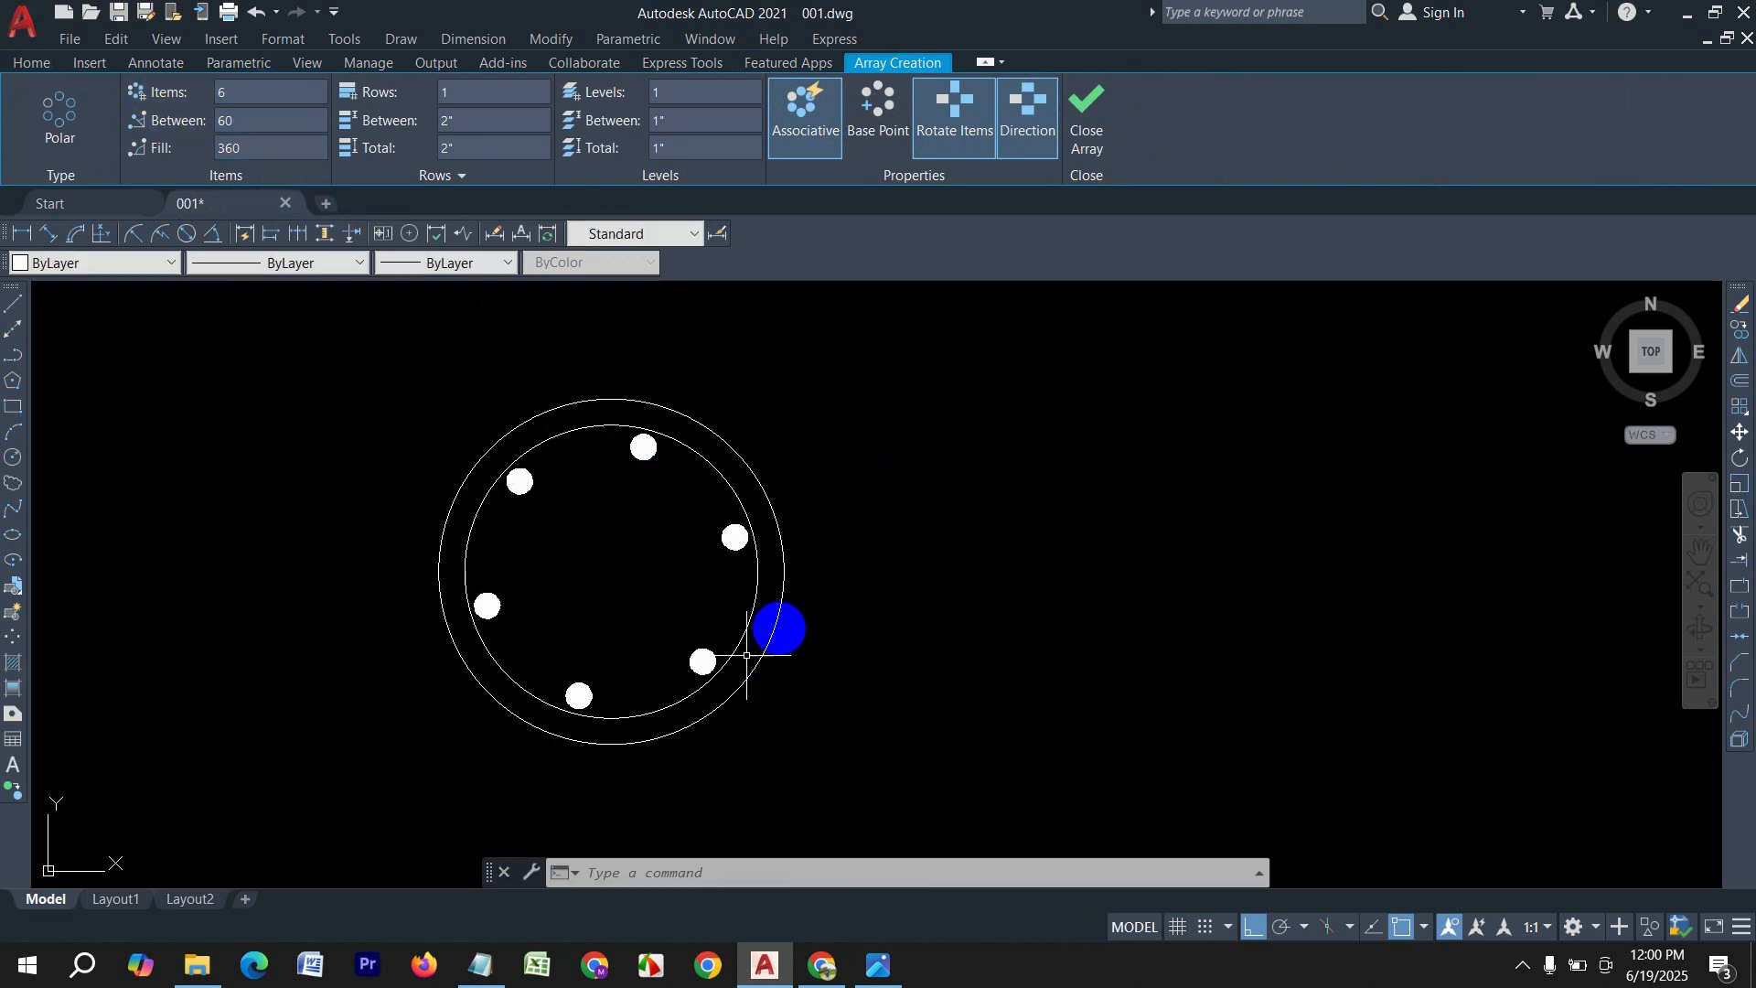
Step: Draw a circle with a radius of 25" to the right of the arrayed column of donuts
middle_click_drag(831, 592, 579, 597)
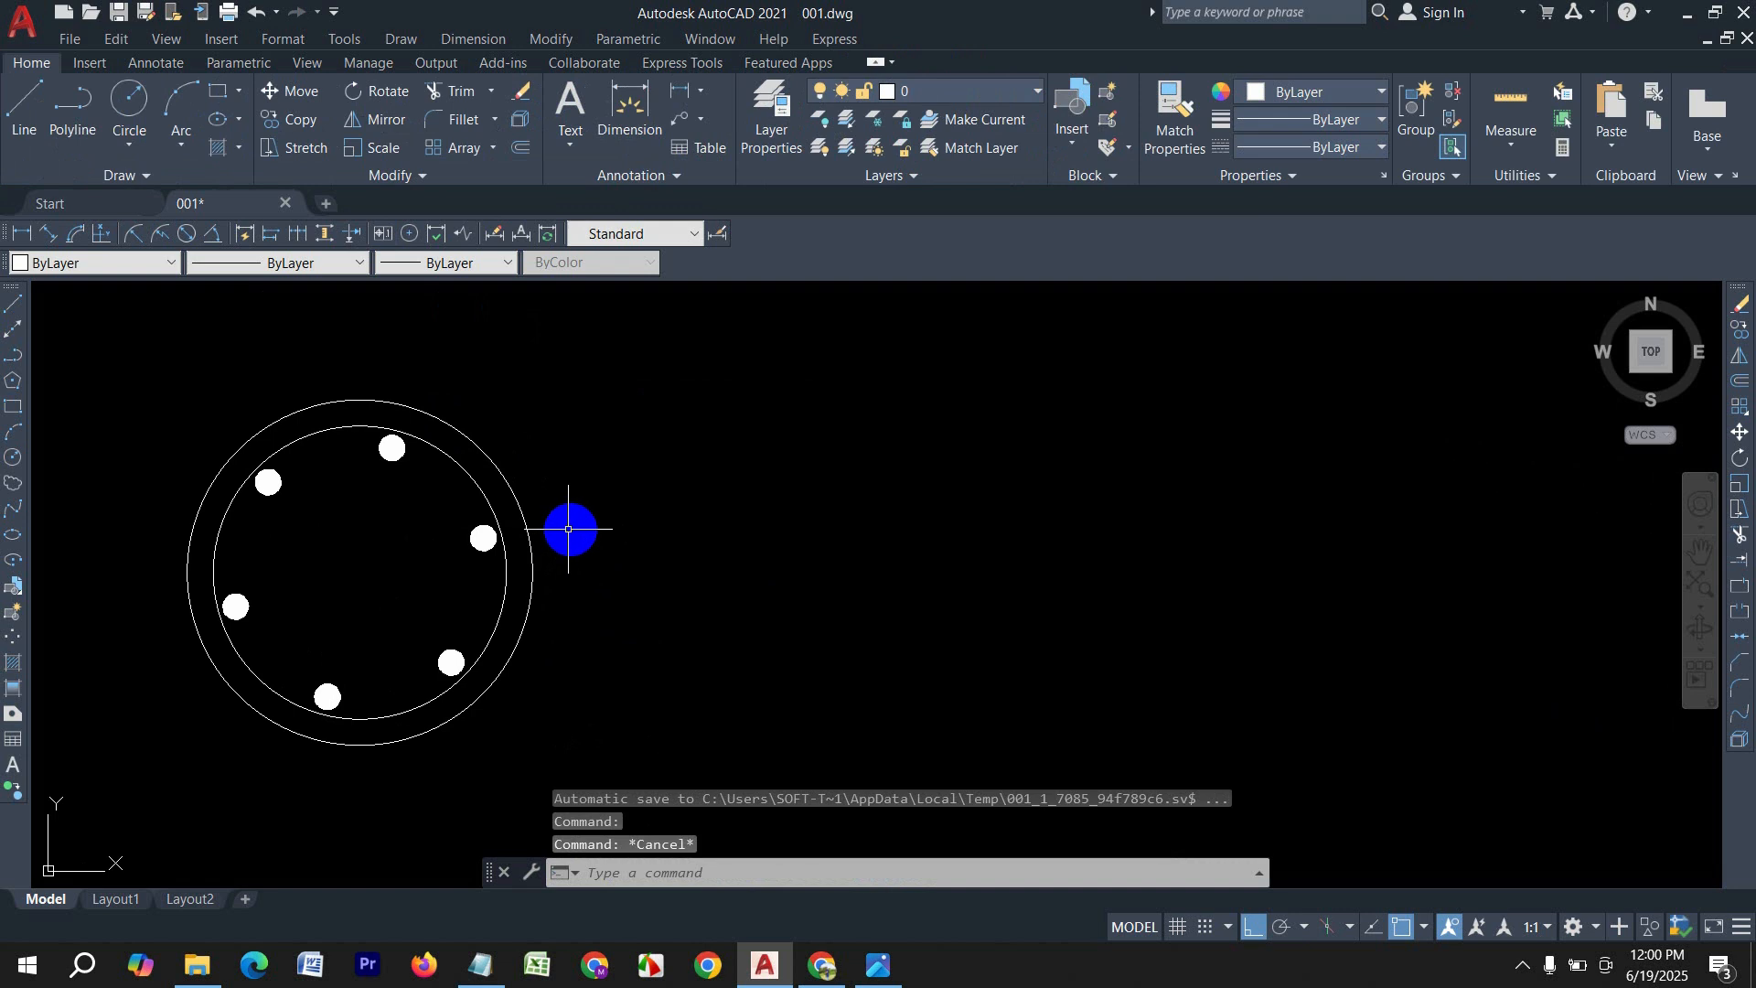
type("c")
key("Return")
left_click(883, 656)
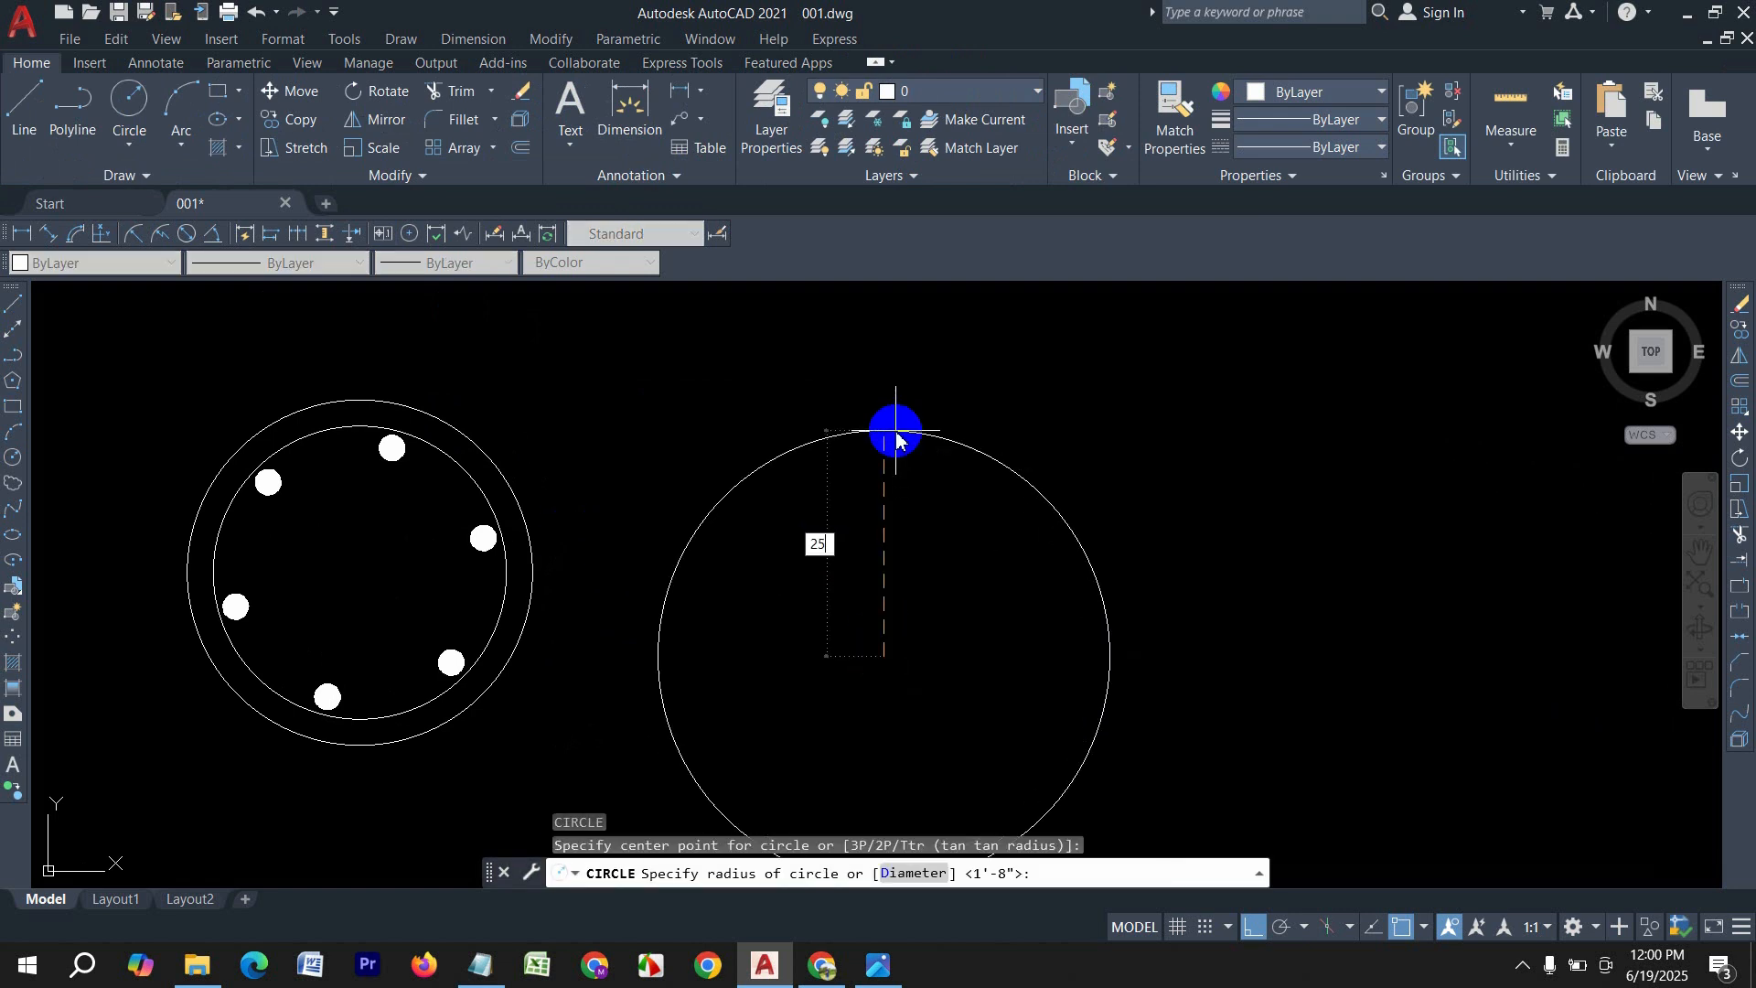
type("25")
key("Return")
Step: Offset the new circle 3" inward
type("o")
key("Return")
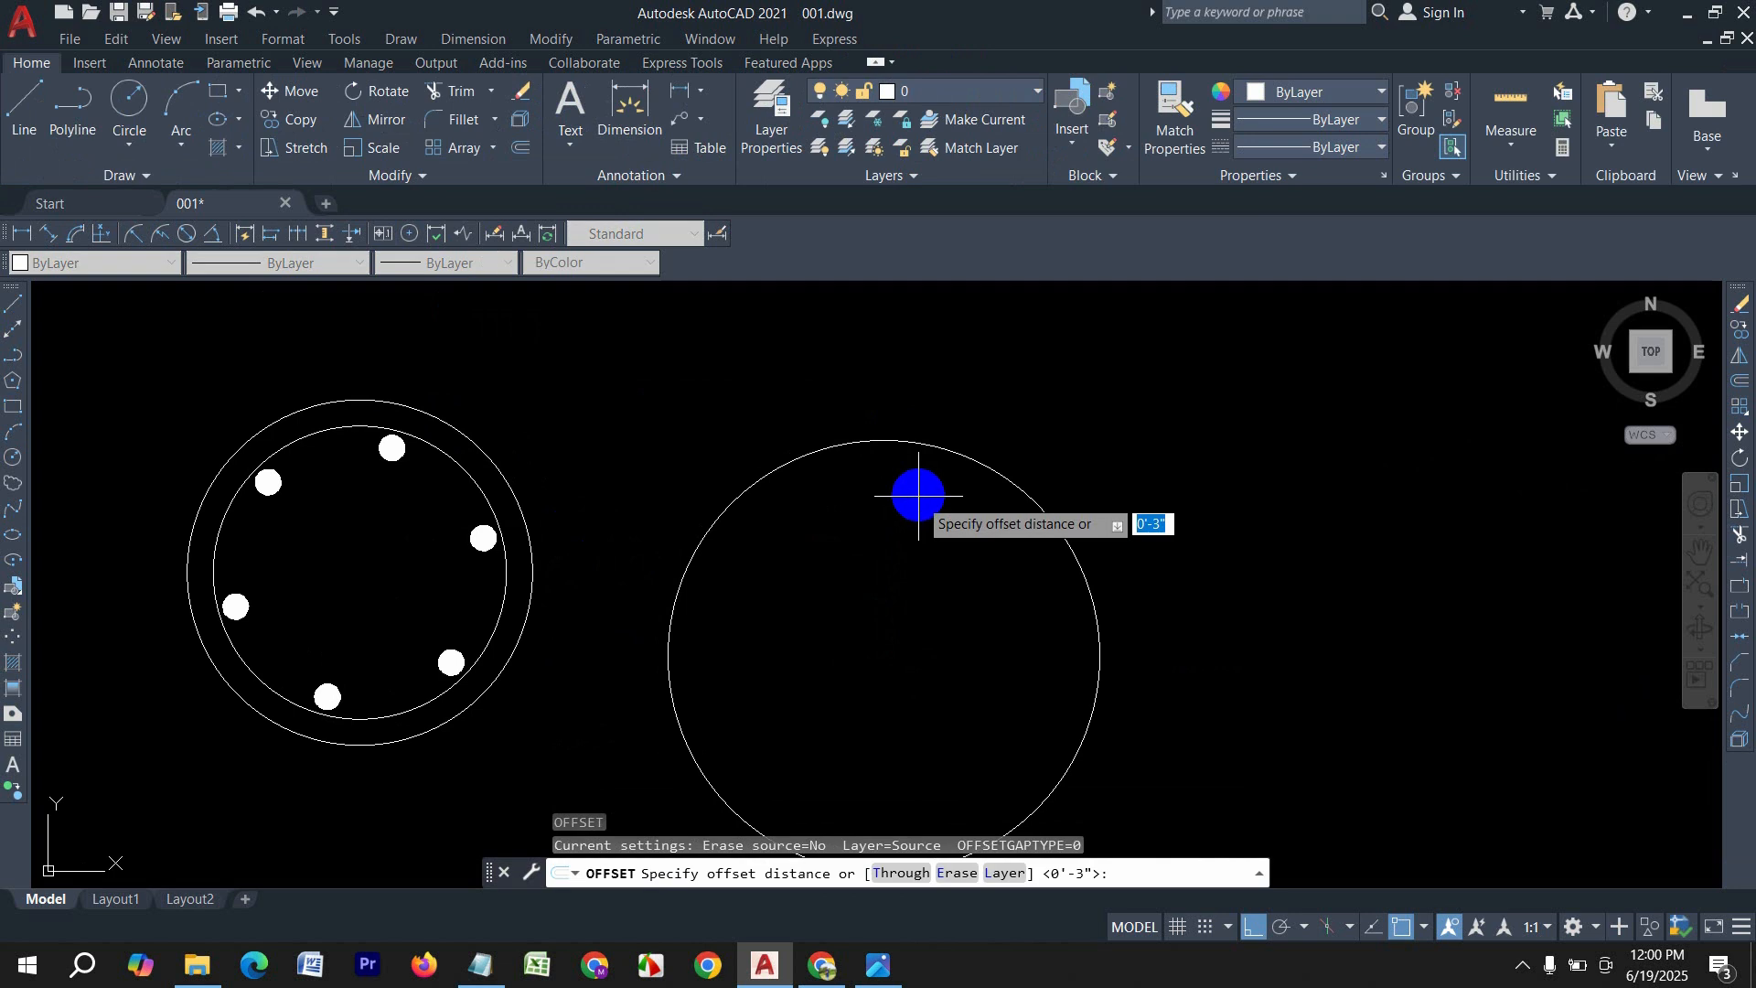
key("Return")
left_click(917, 442)
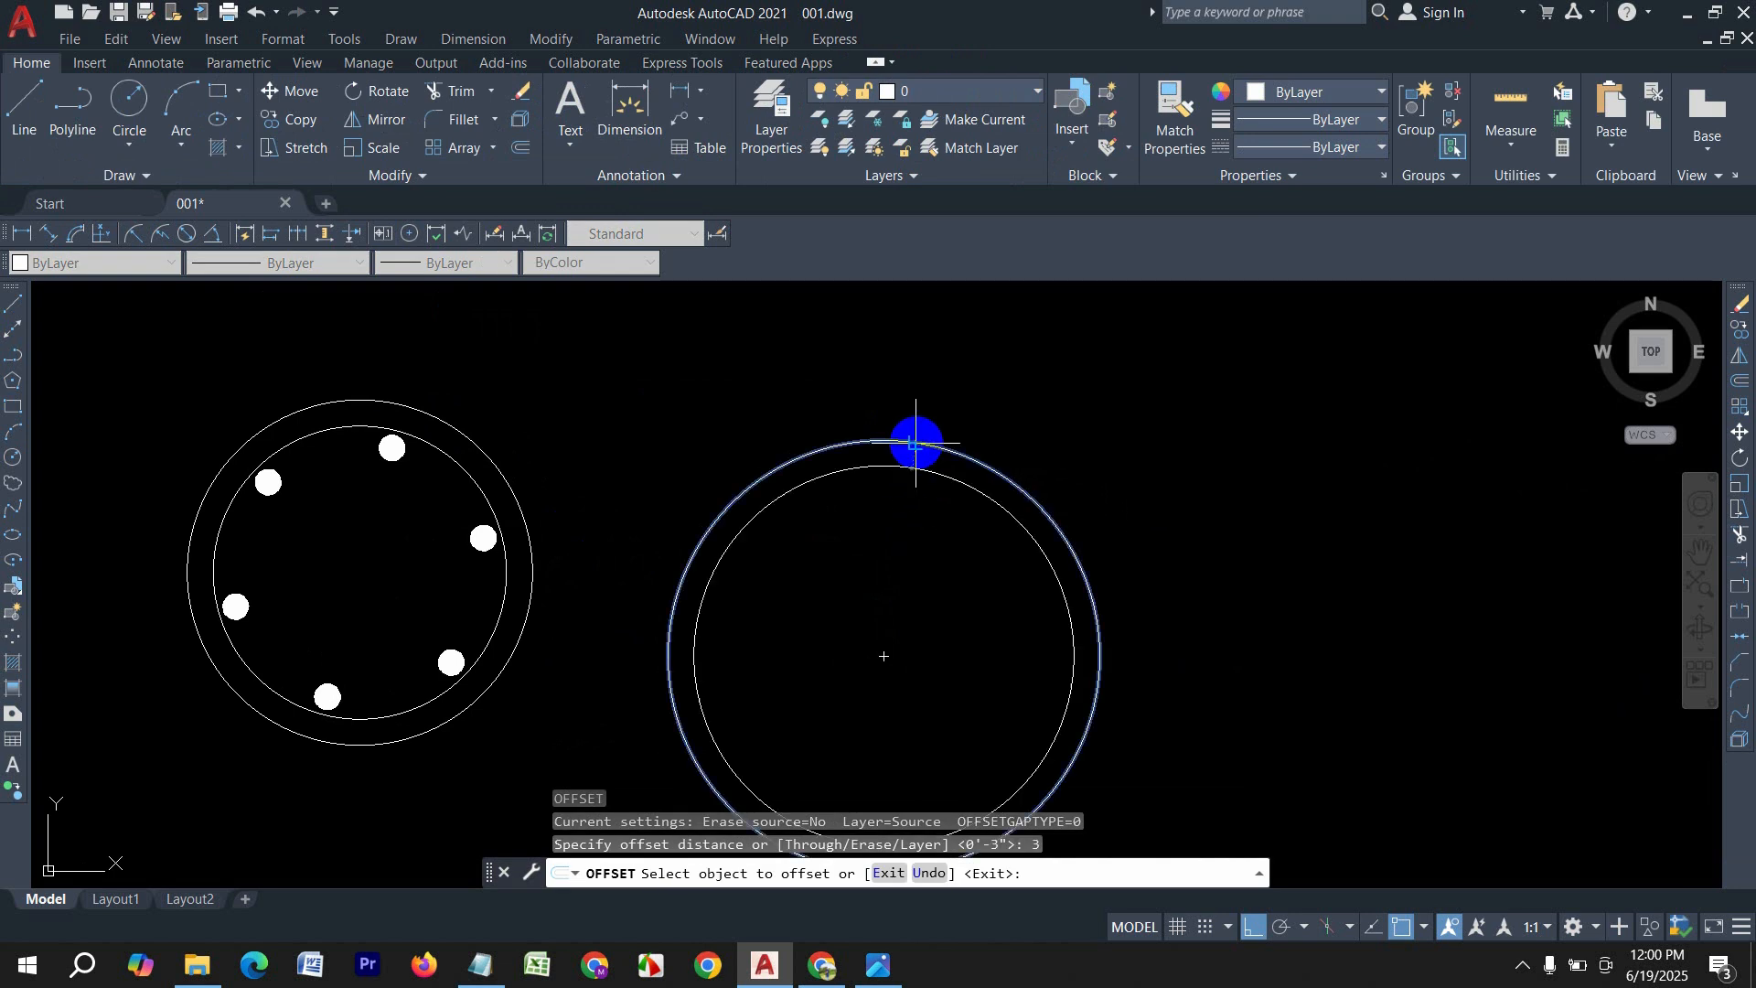
left_click(850, 525)
middle_click_drag(848, 545, 780, 485)
key("Escape")
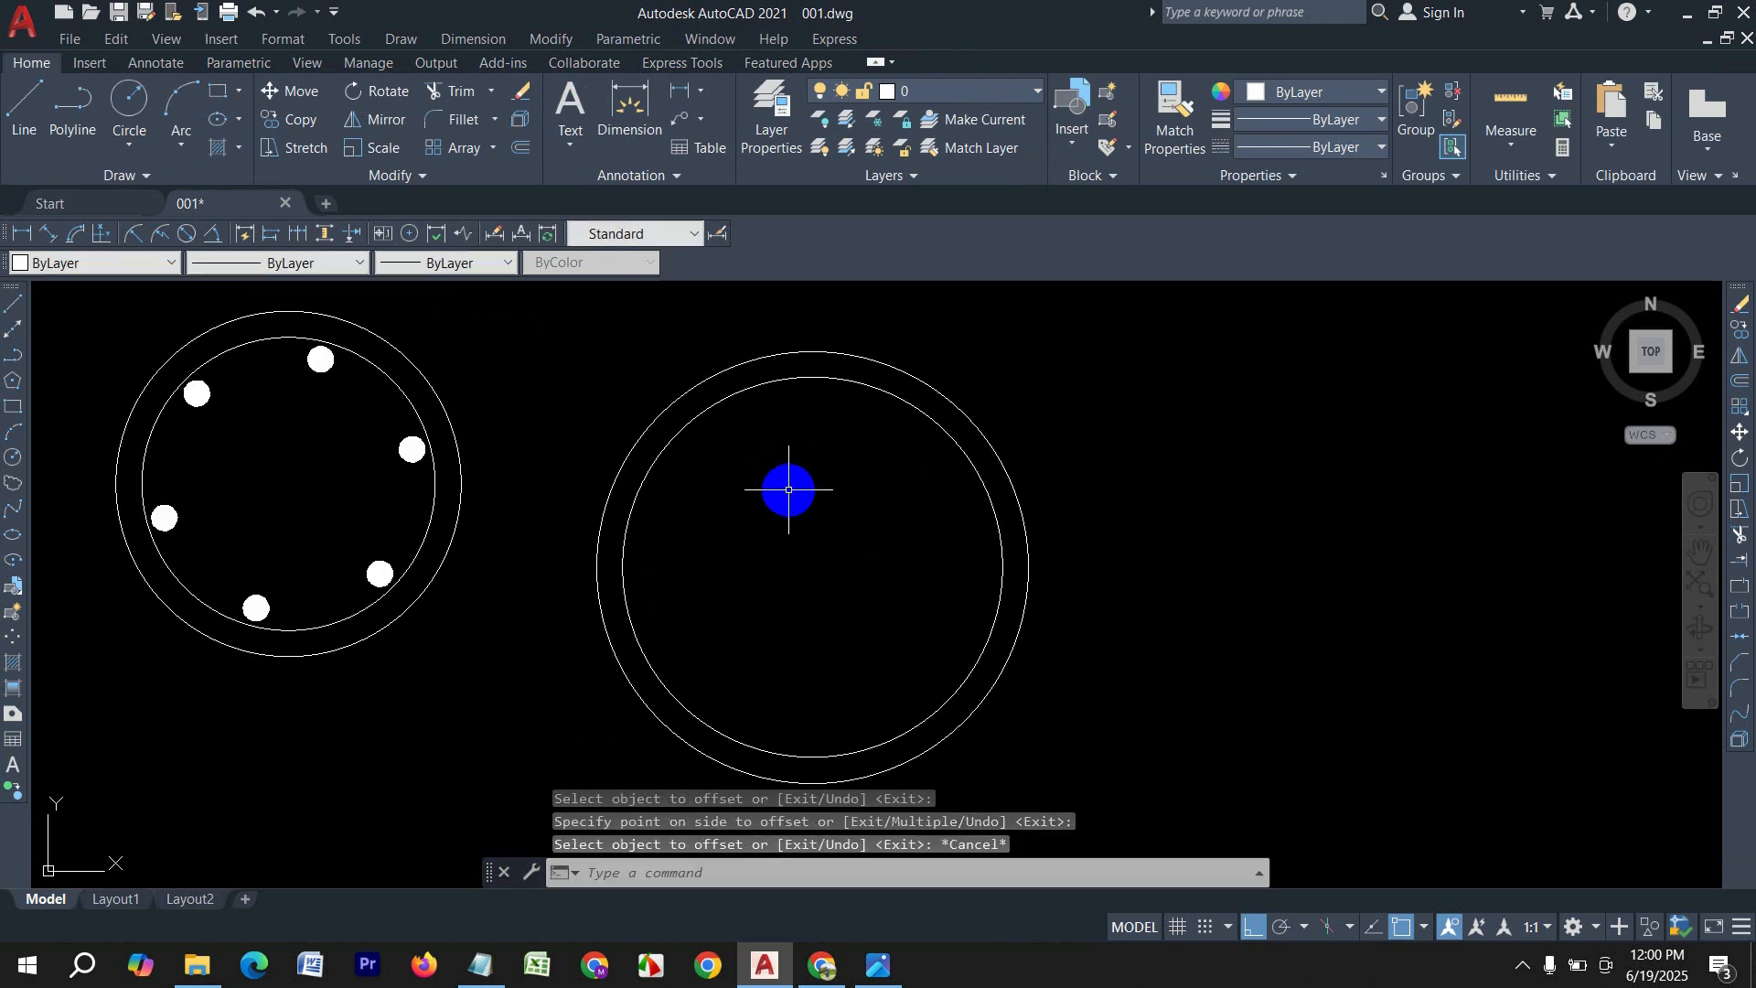
Step: Draw a solid donut with inside diameter 0 and outside diameter 3" near the top of the new inner circle
type("do")
key("Return")
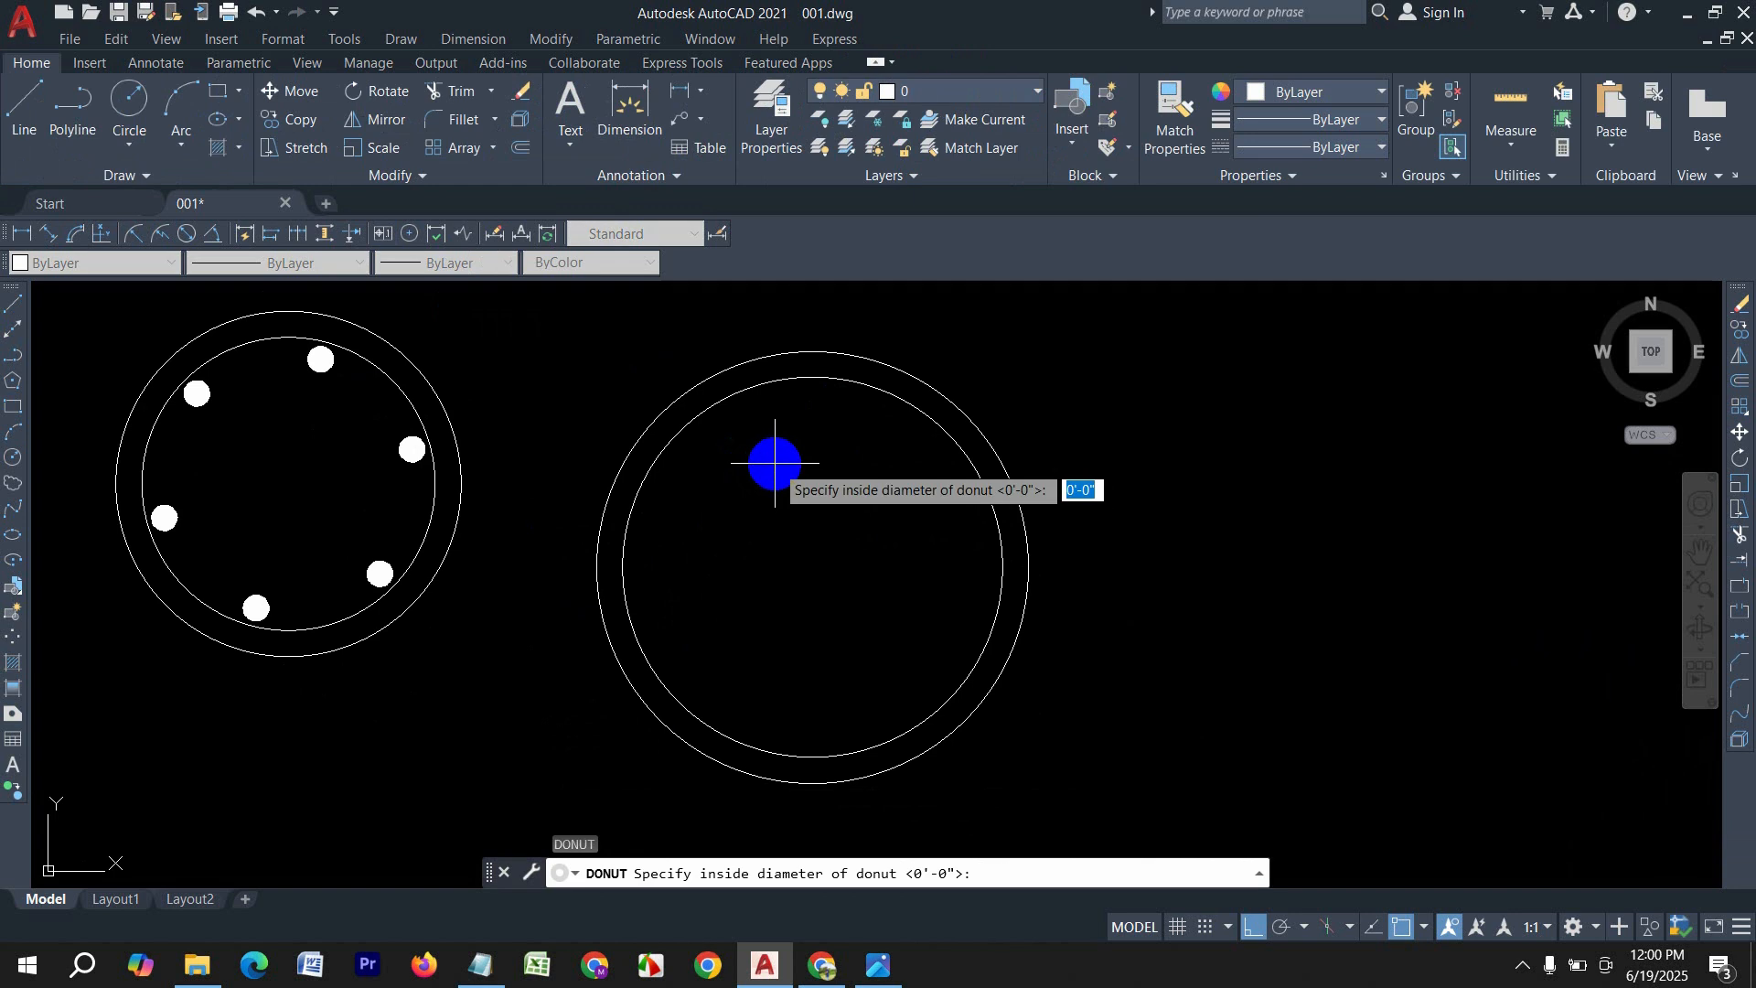
type("0")
key("Return")
type("3")
key("Return")
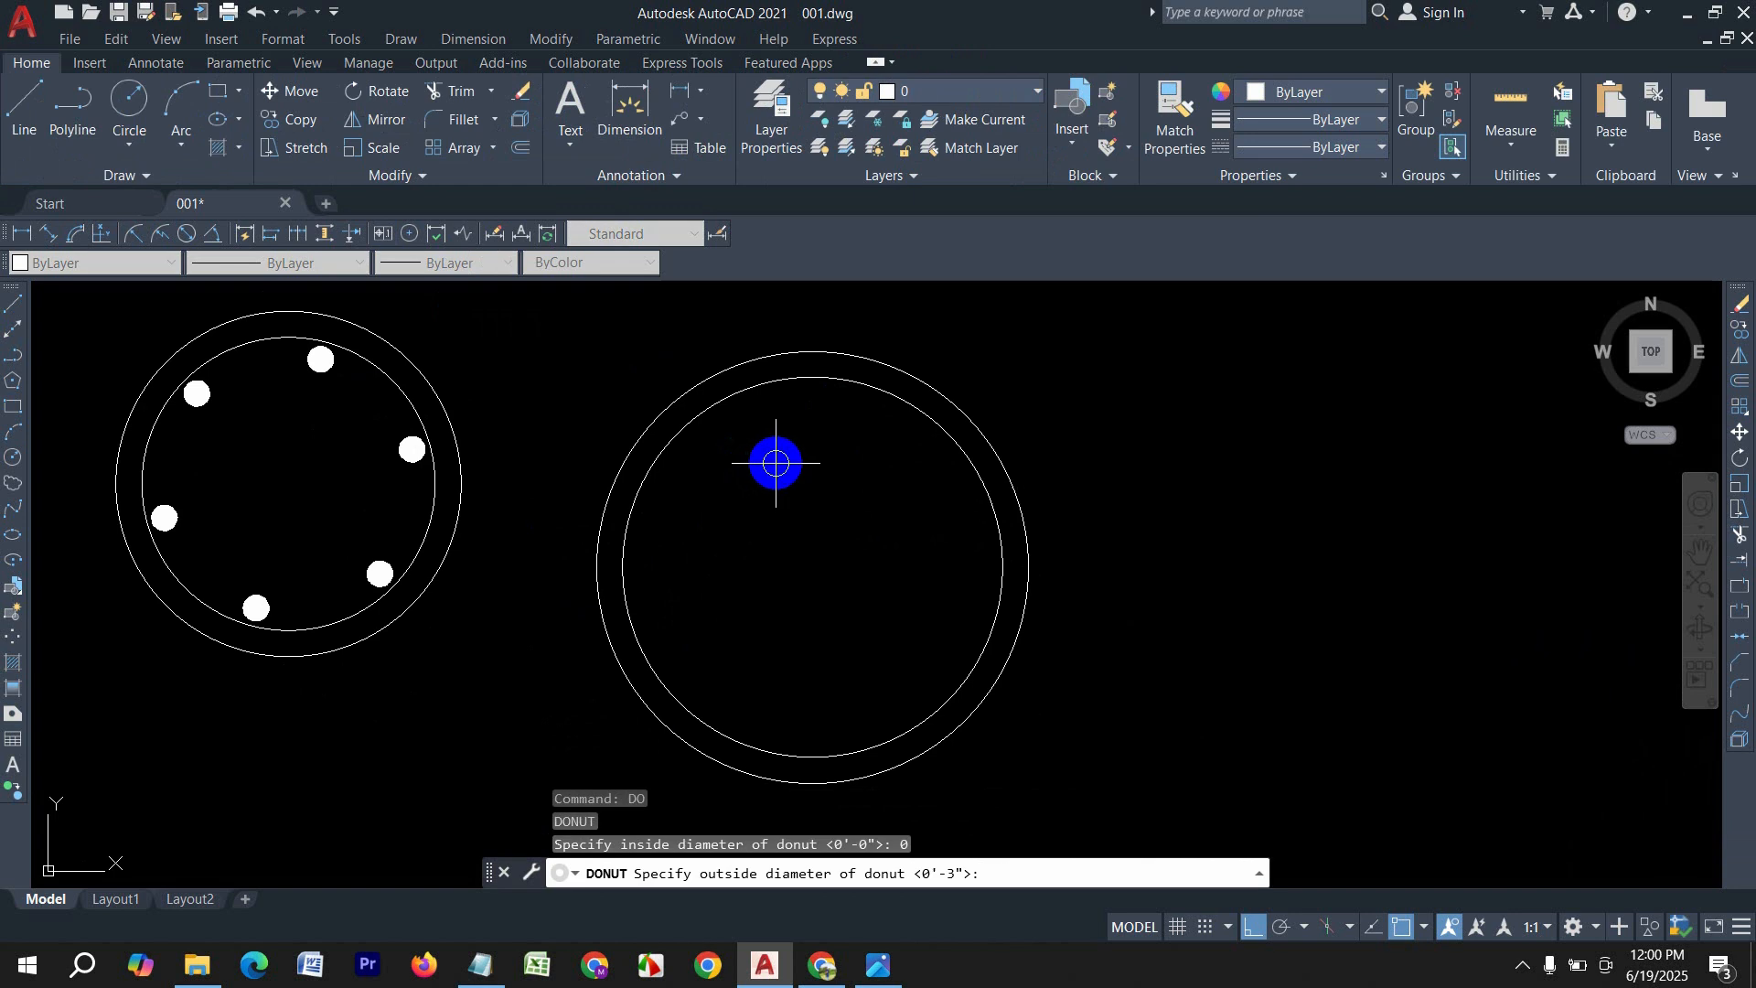
left_click(771, 400)
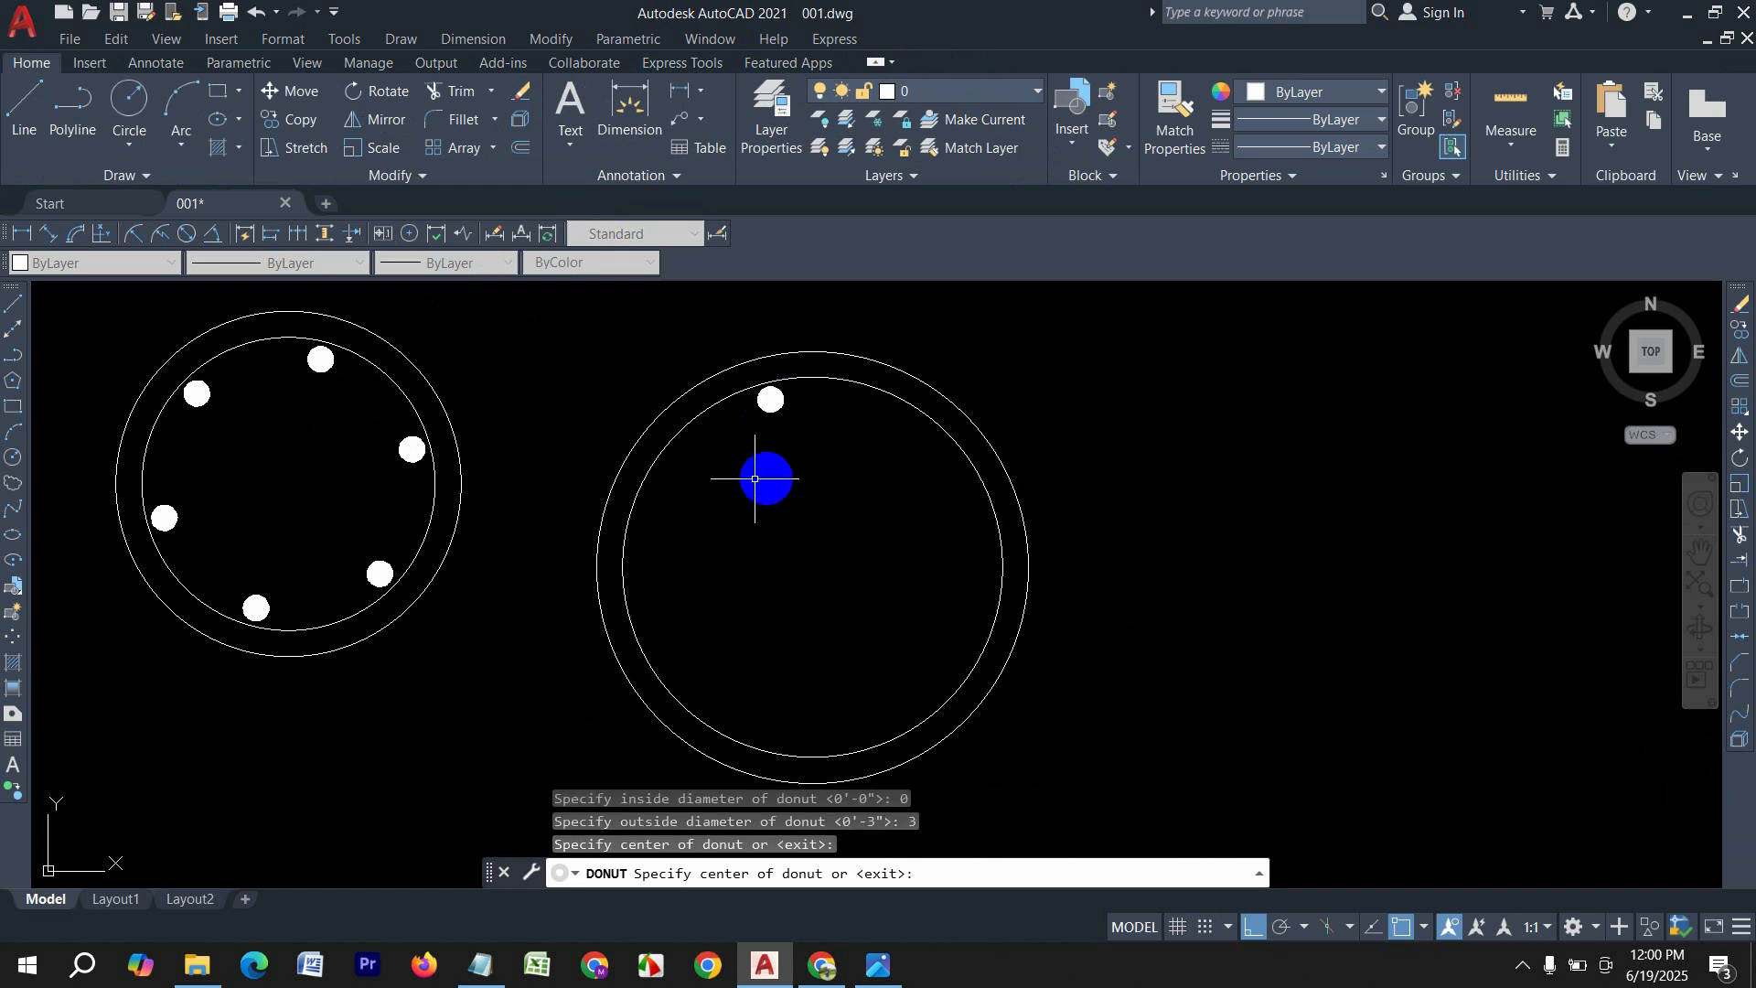
key("Escape")
Step: Create an eight-item polar array of the new donut about the centre of the larger pair of circles
type("ar")
key("Return")
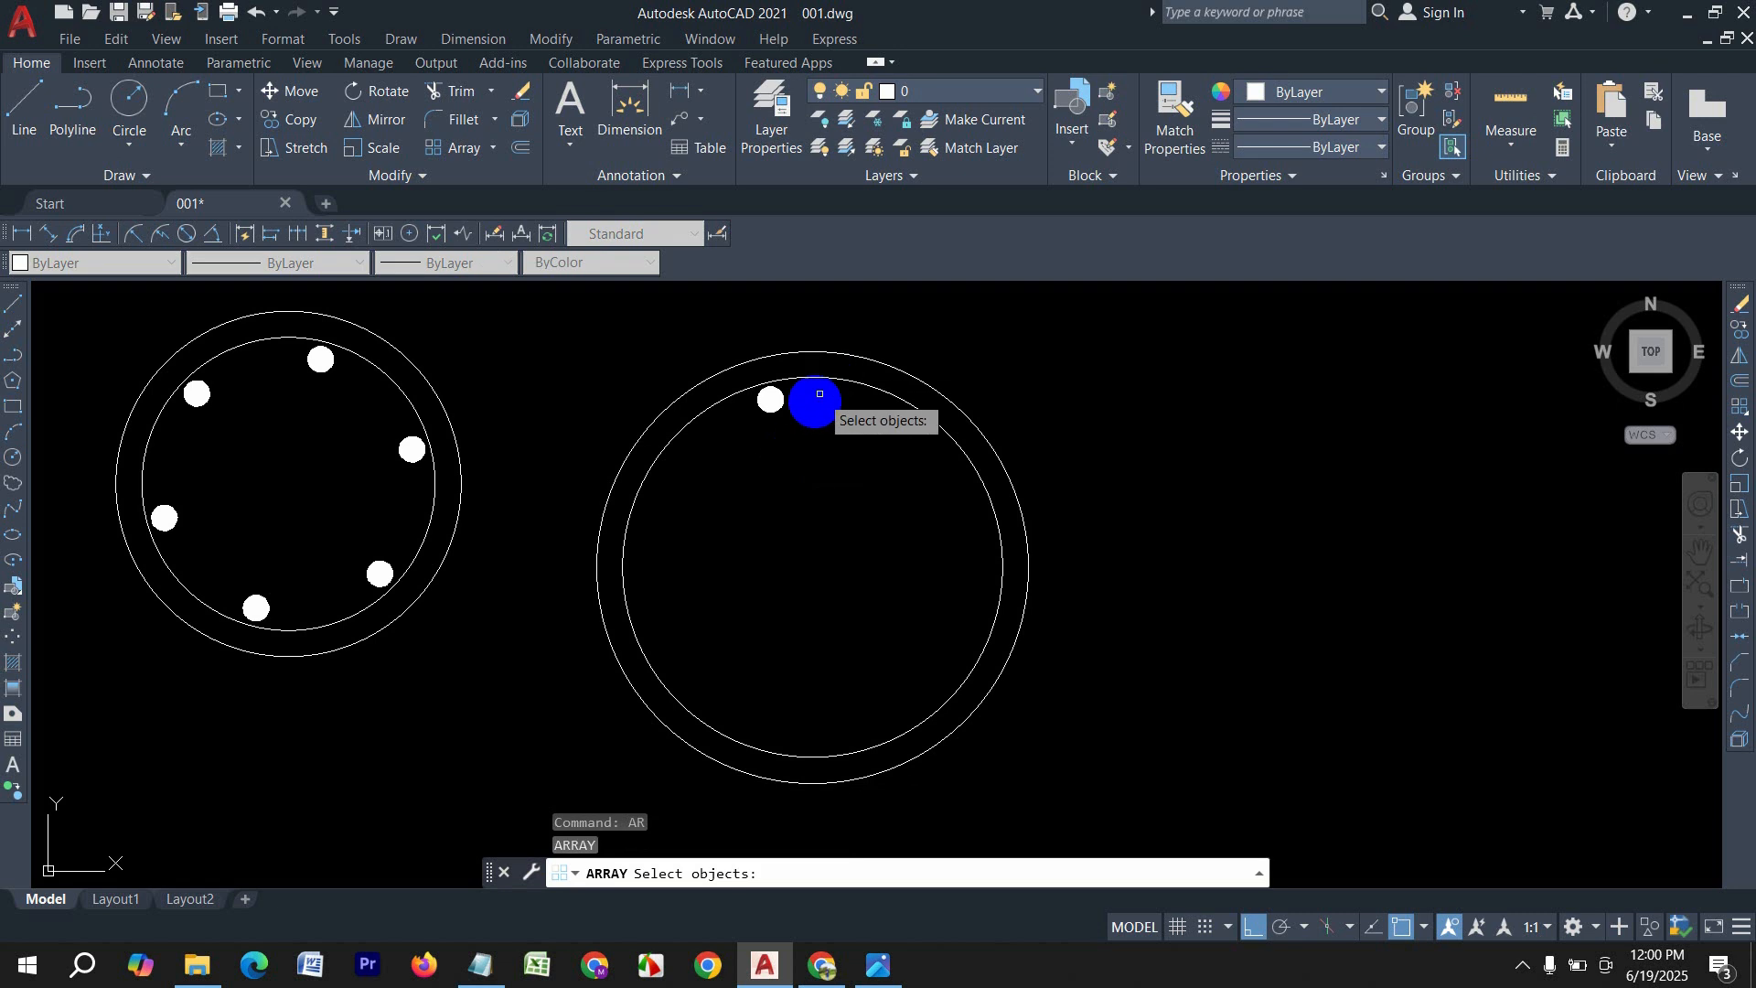
left_click(777, 405)
key("Return")
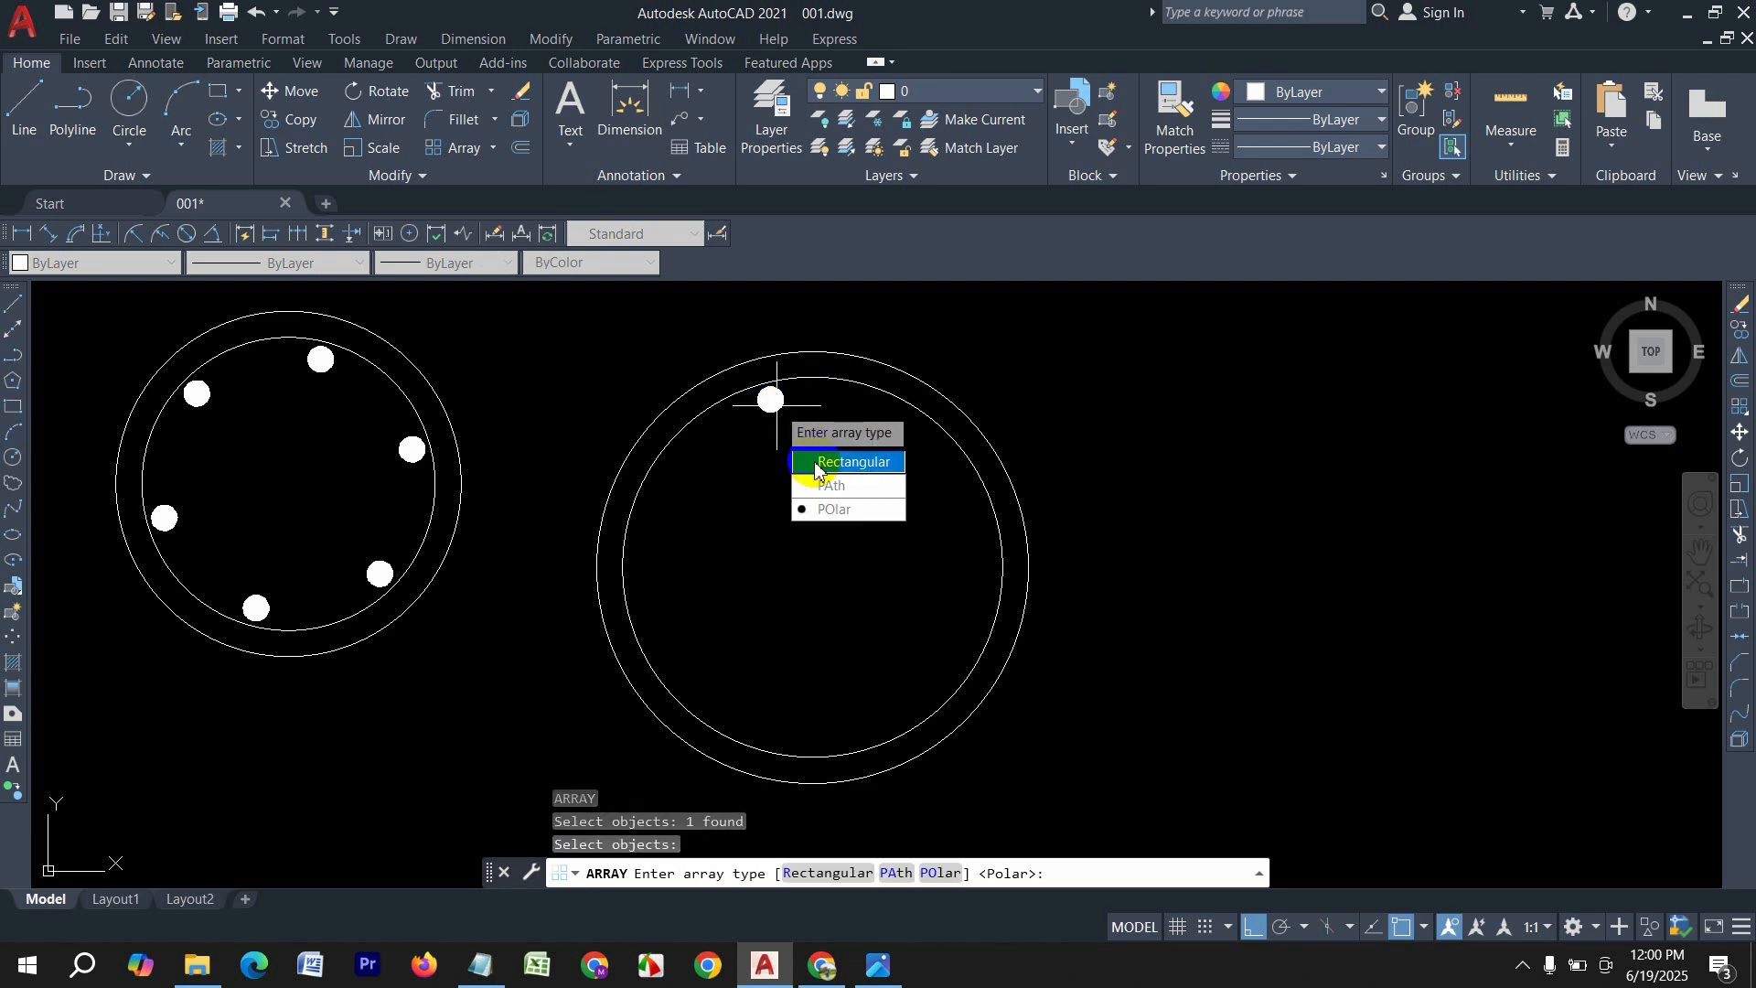
left_click(837, 505)
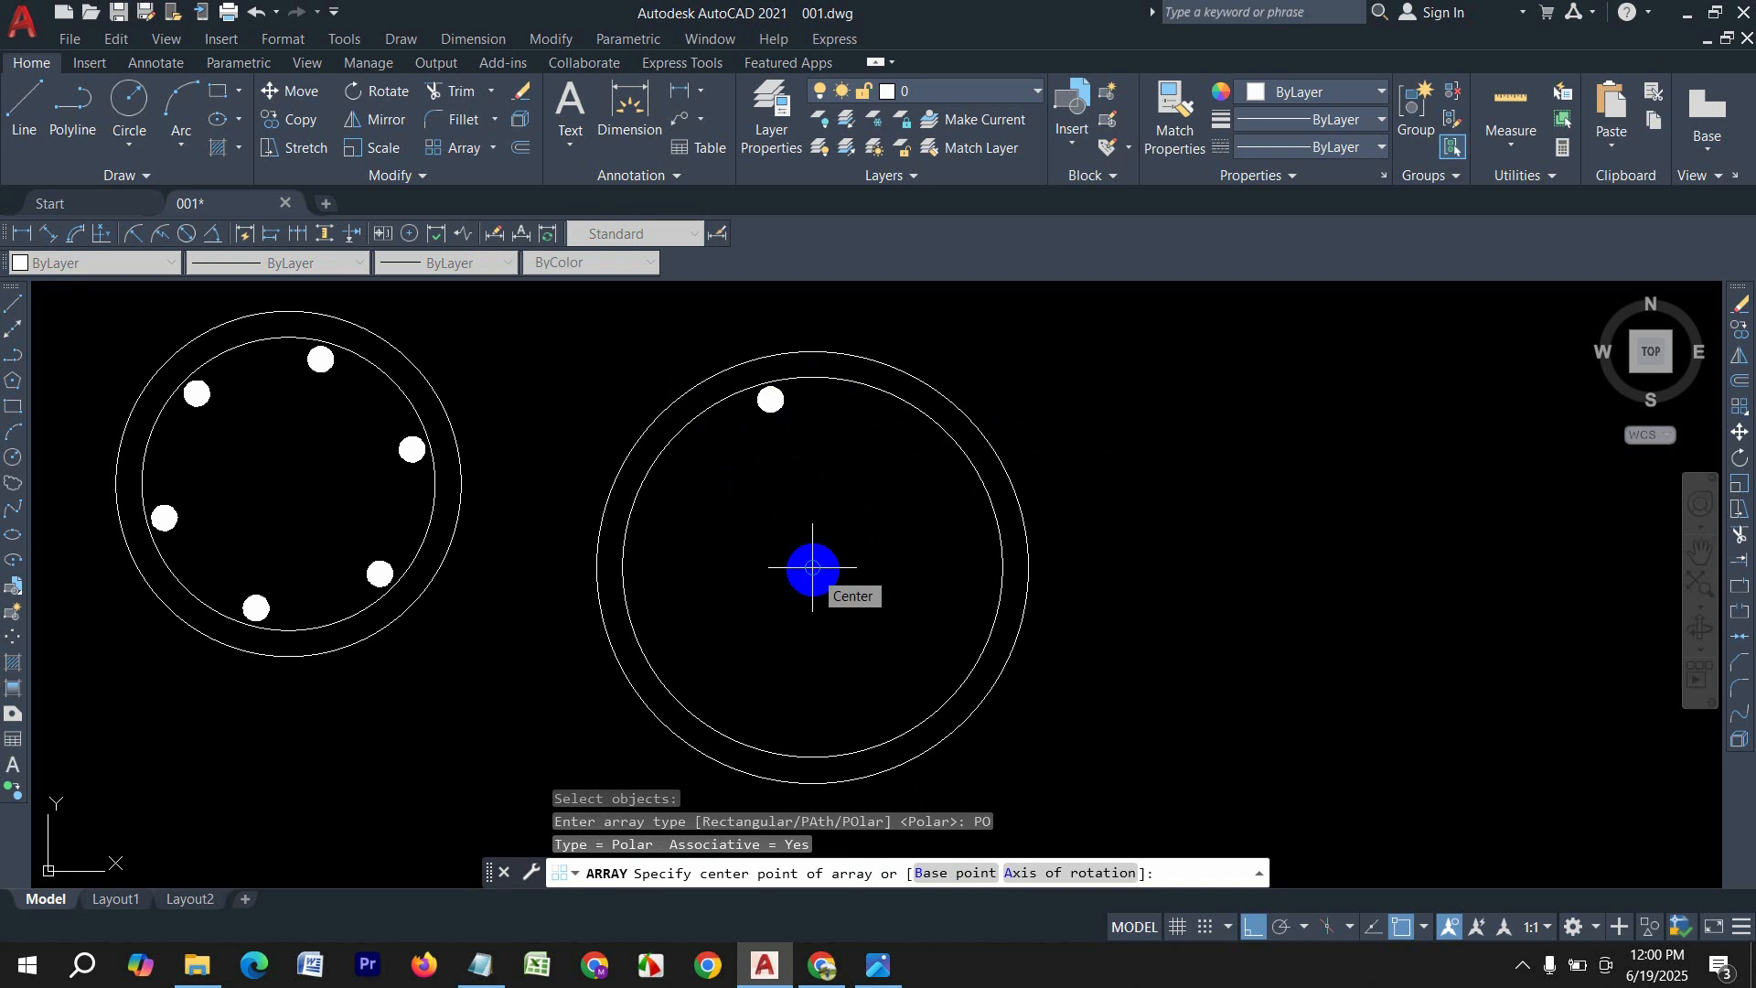
left_click(813, 567)
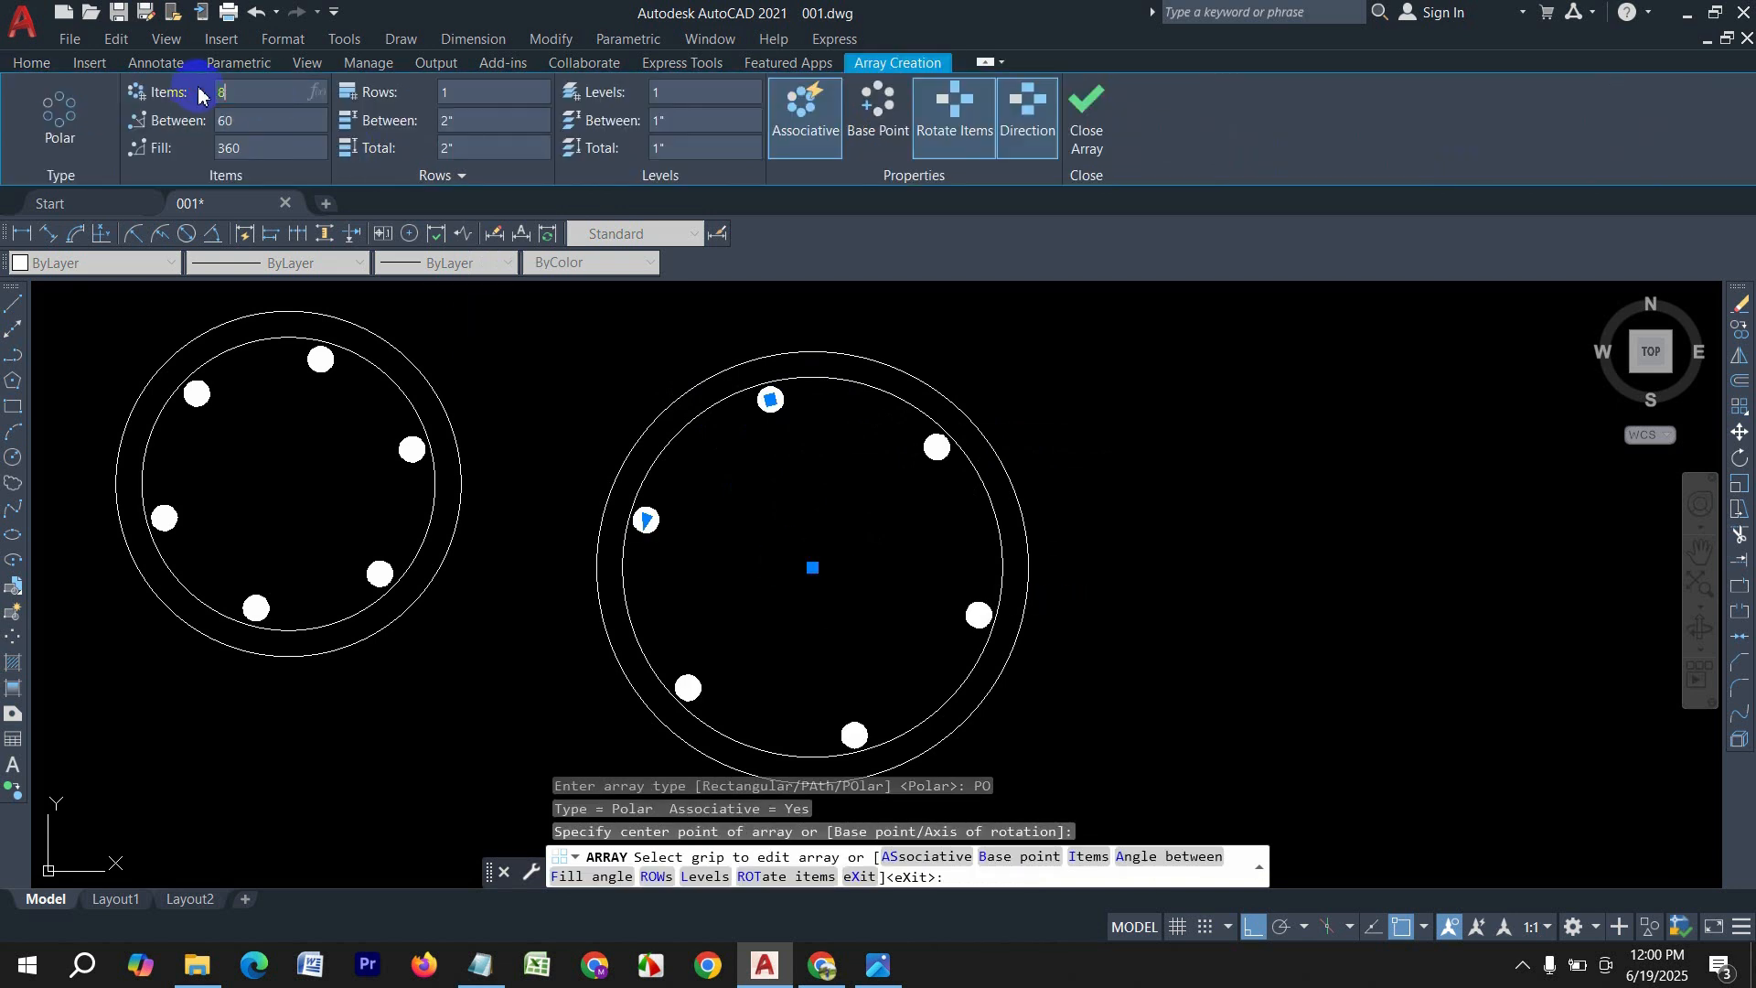
type("8")
key("Return")
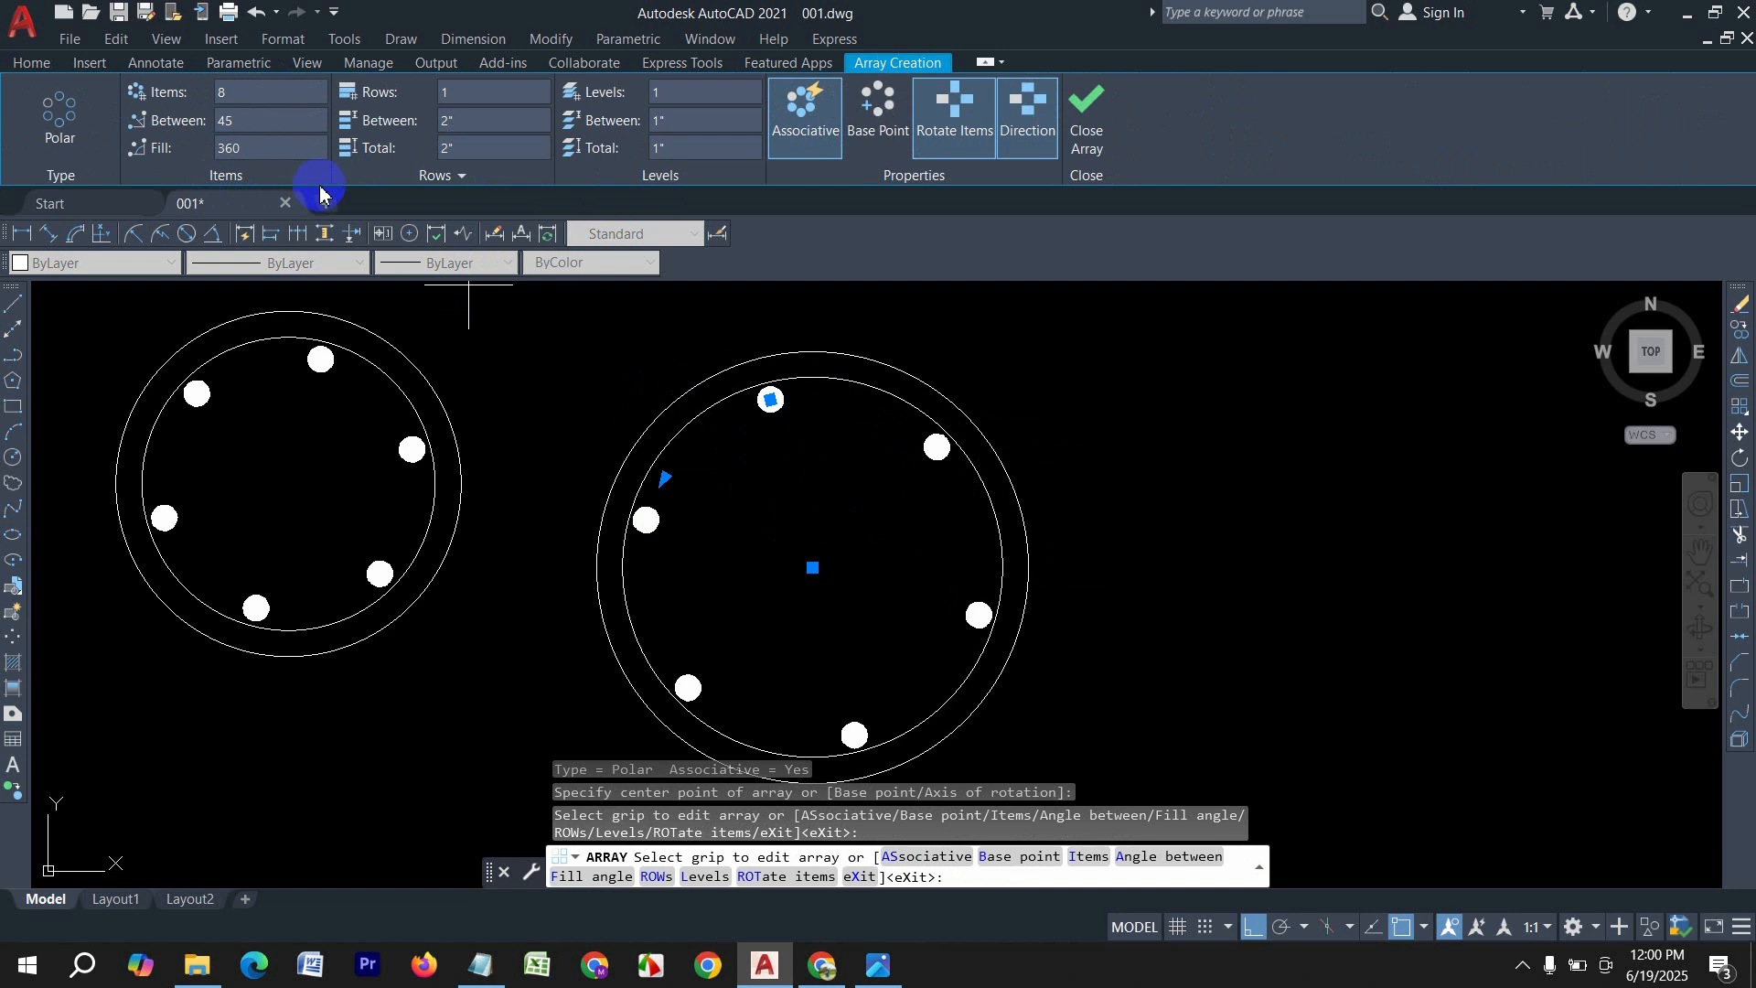
left_click(1086, 119)
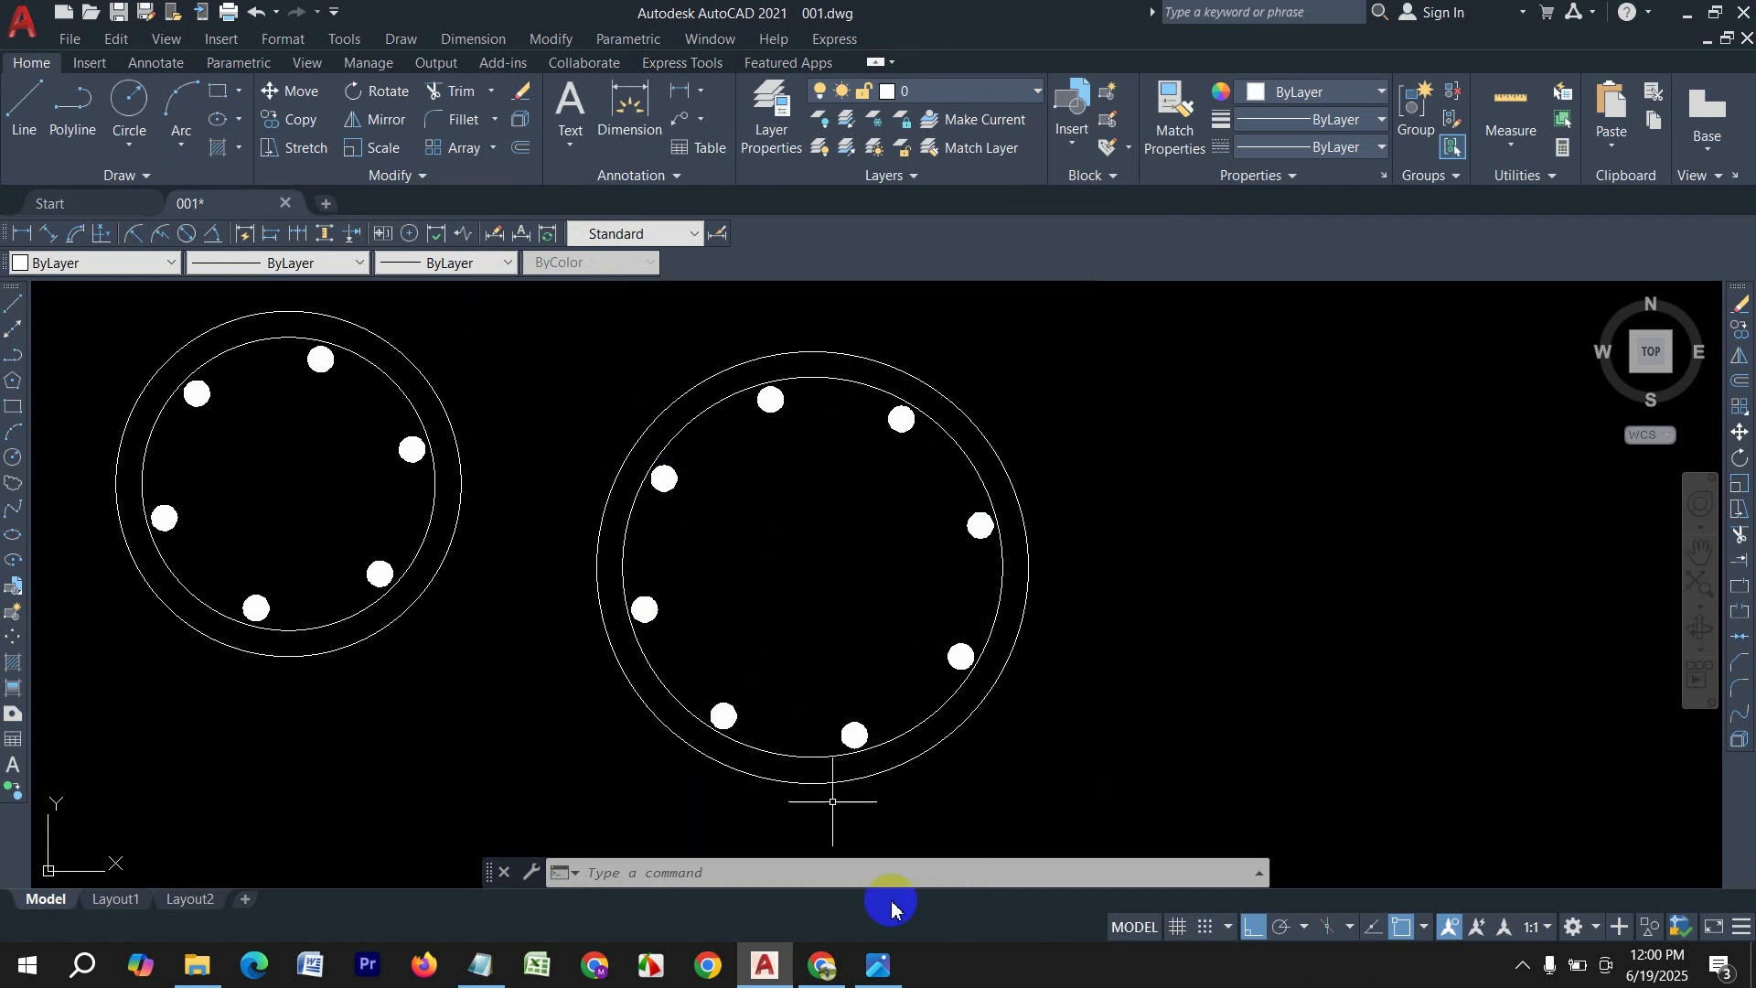
Step: Check the shortcut list image, return to AutoCAD and draw a 6' horizontal line in an empty area
left_click(884, 981)
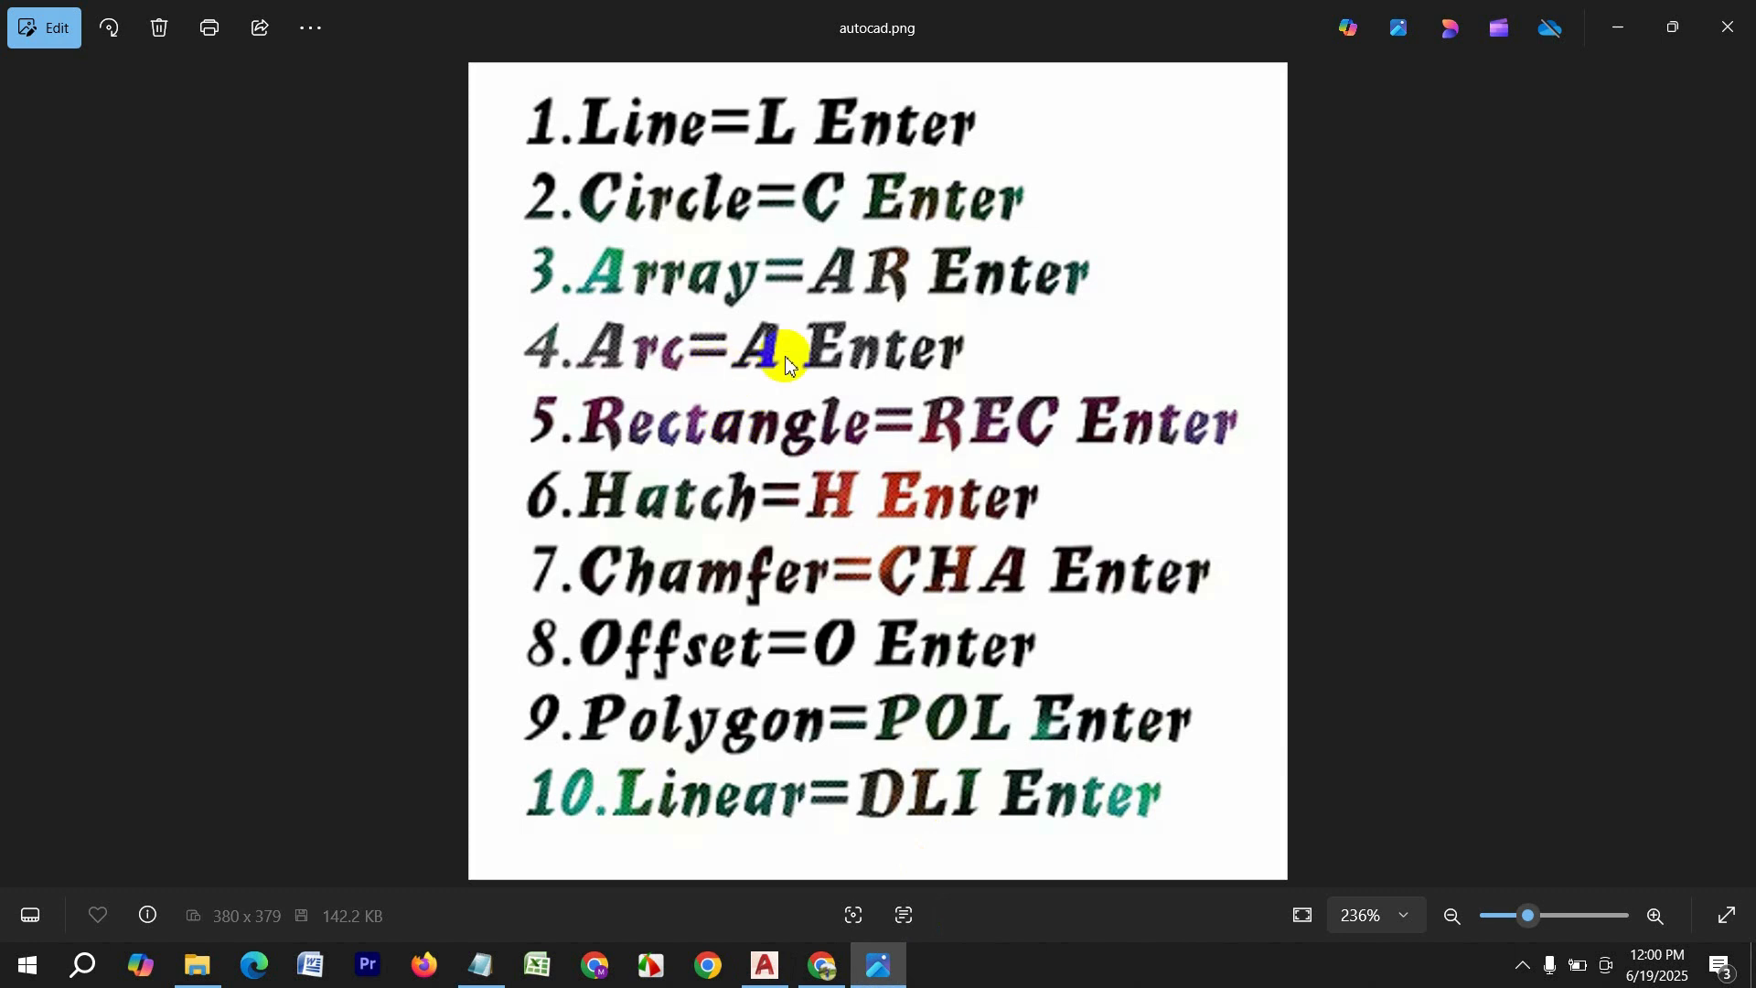
left_click(767, 967)
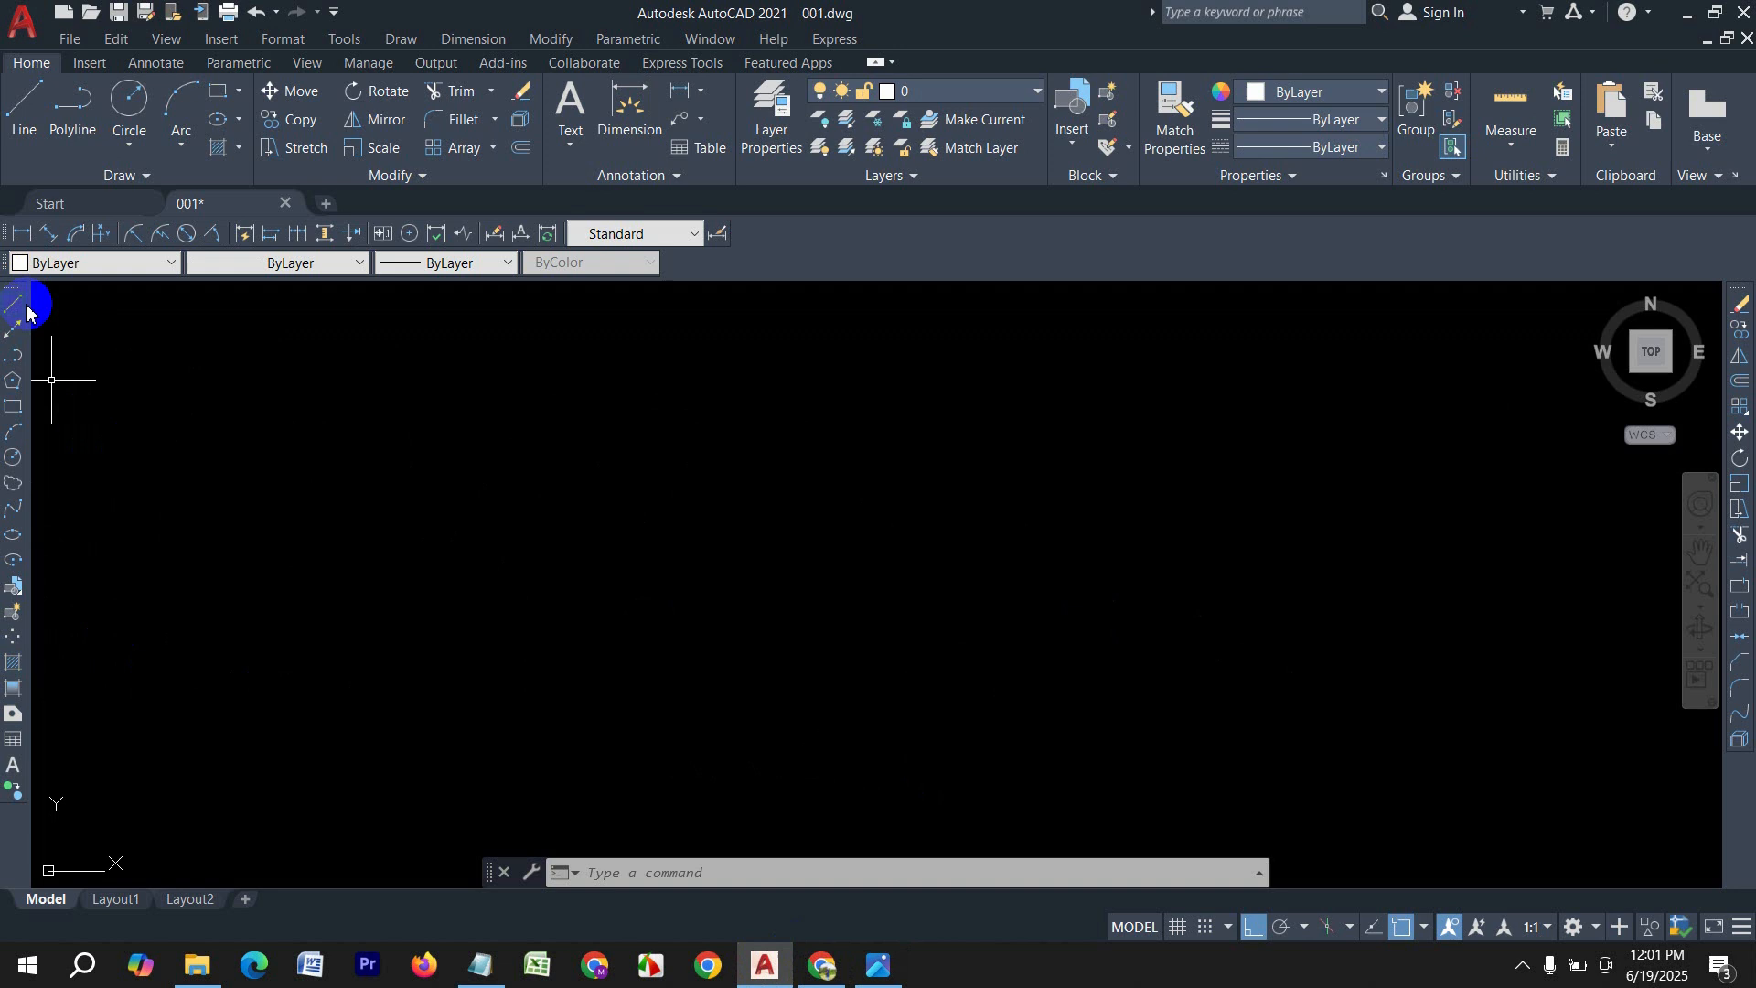
left_click(26, 311)
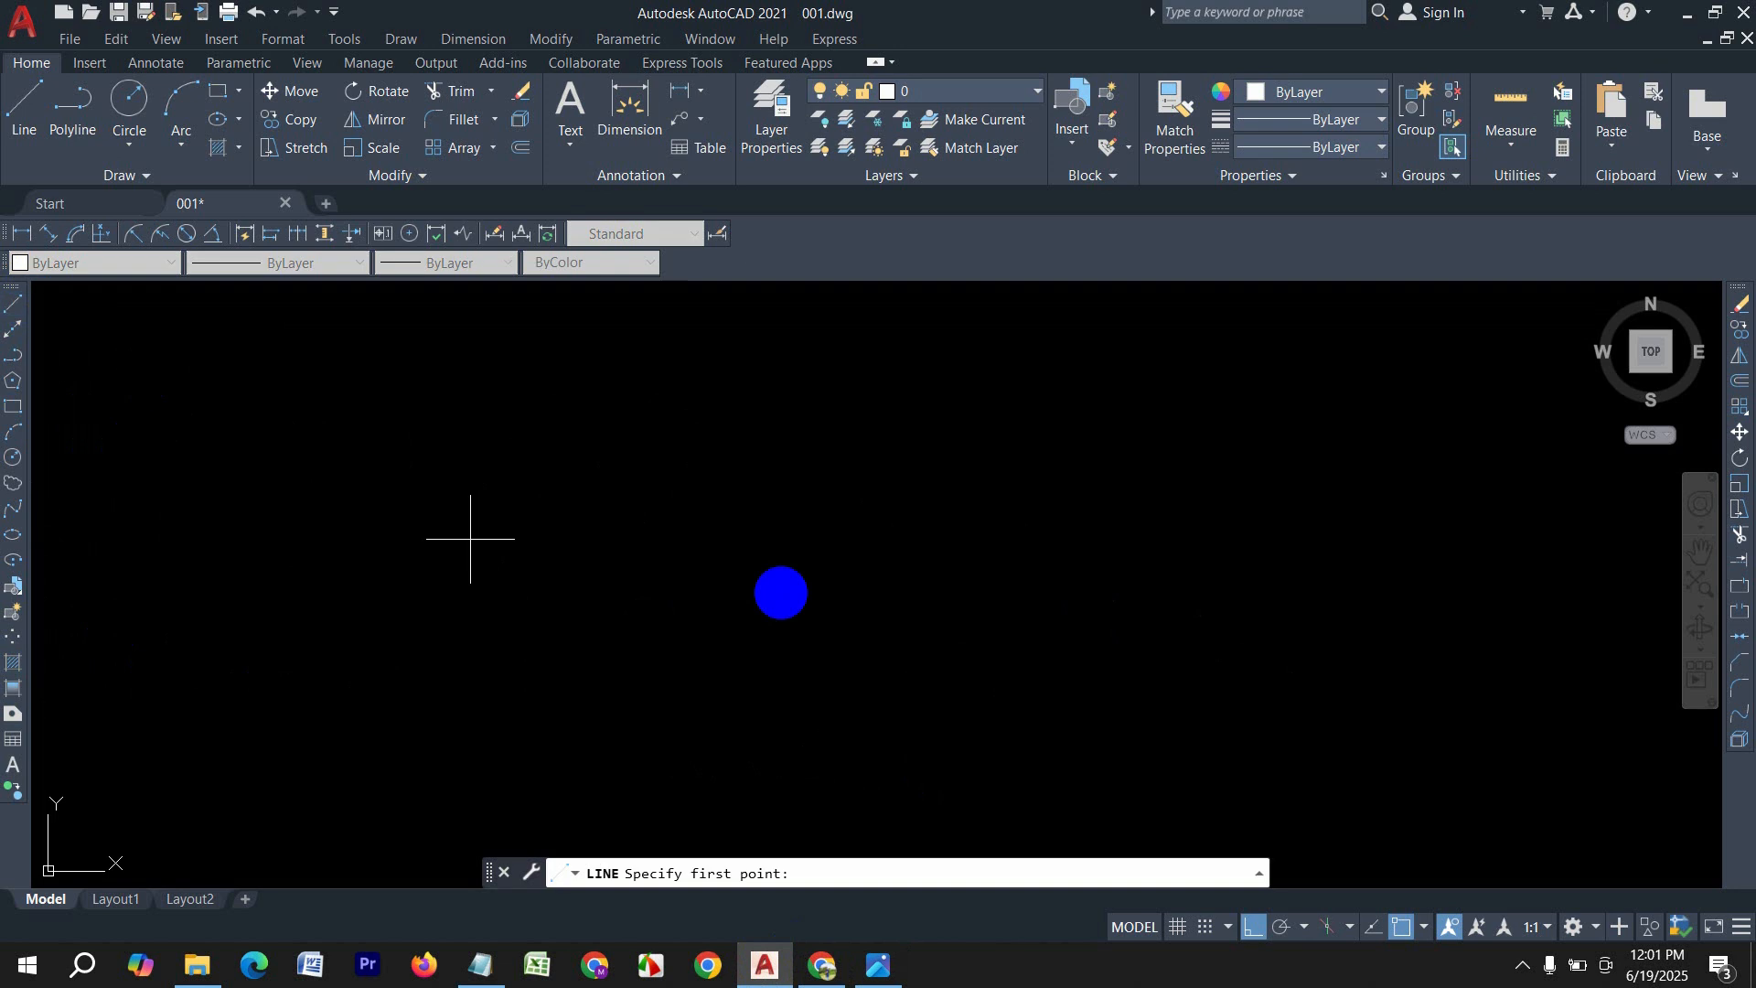
left_click(520, 492)
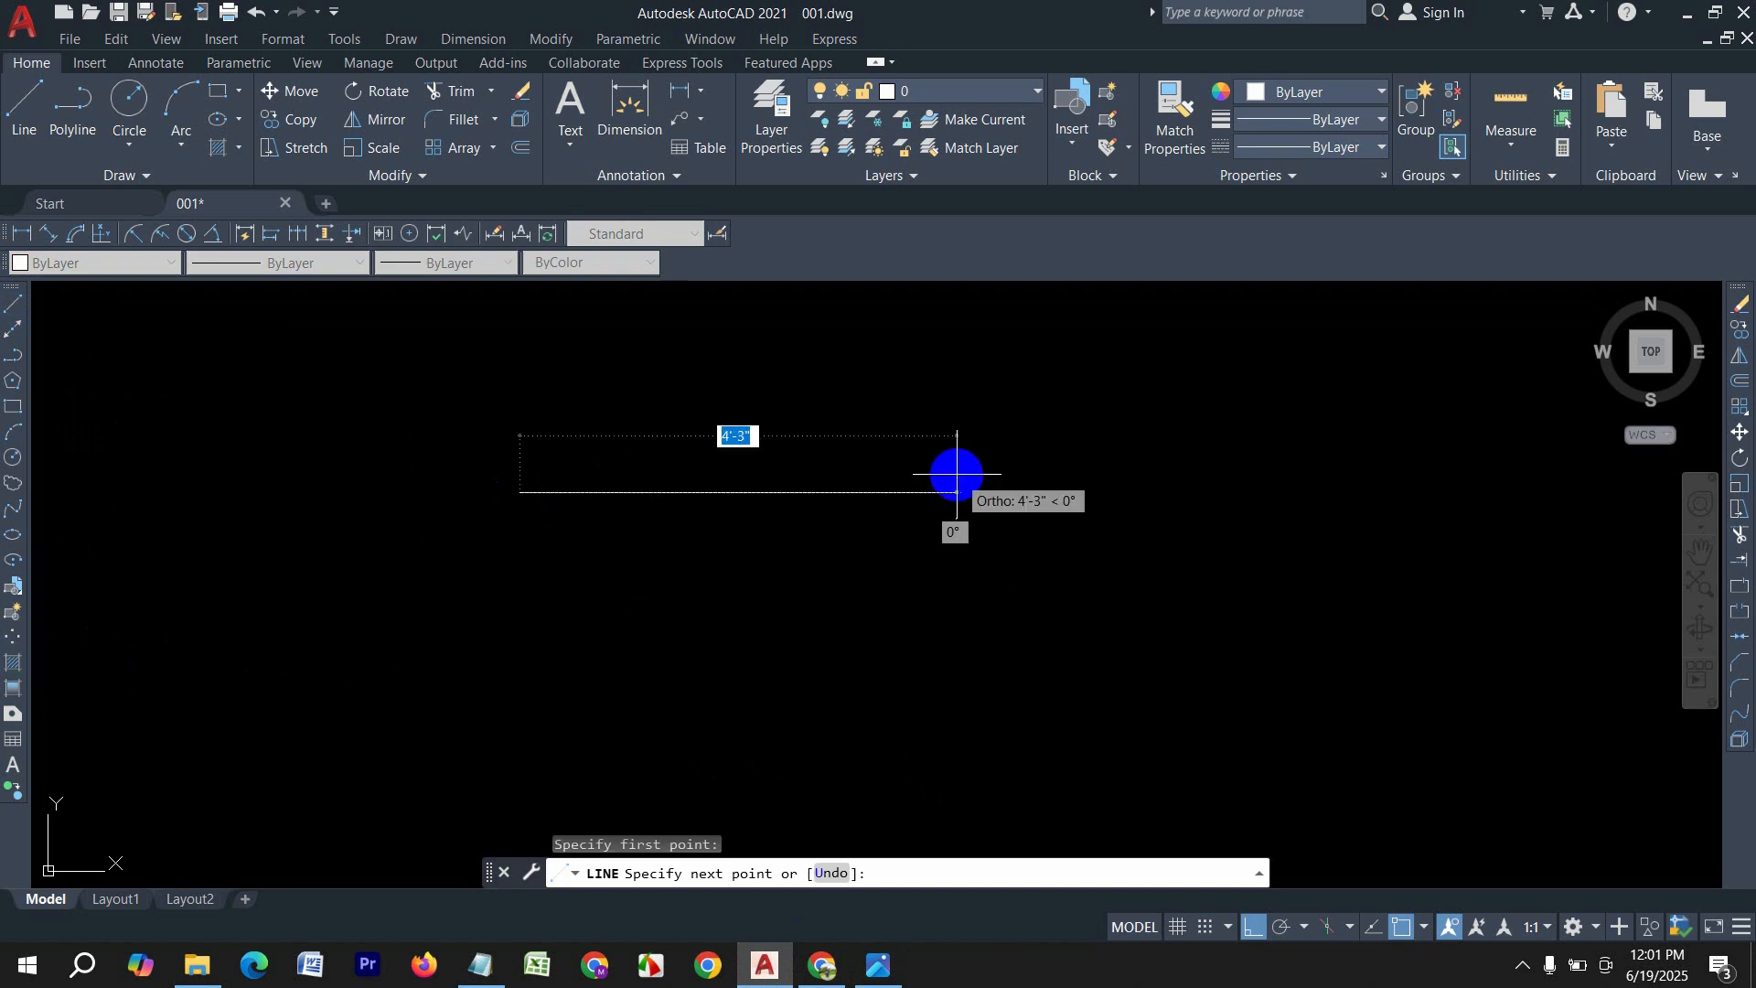
key("Return")
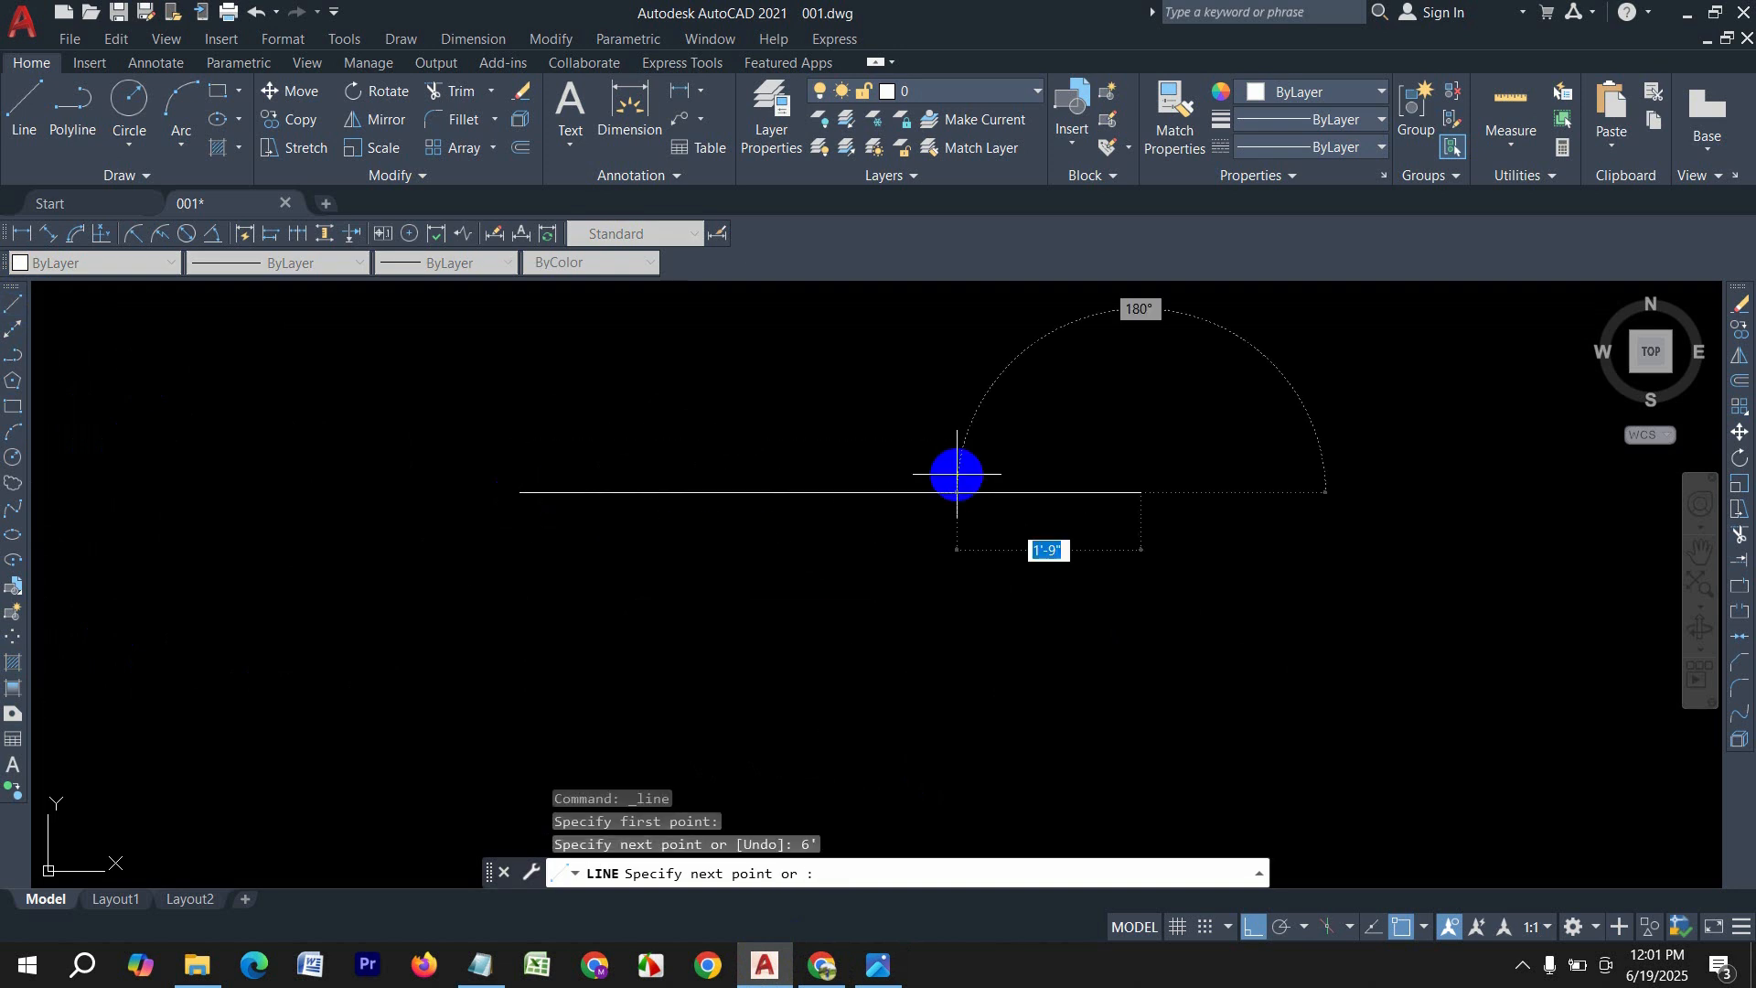
key("Return")
Step: Draw a 3' vertical line downward from the midpoint of the horizontal line
key("Return")
left_click(840, 492)
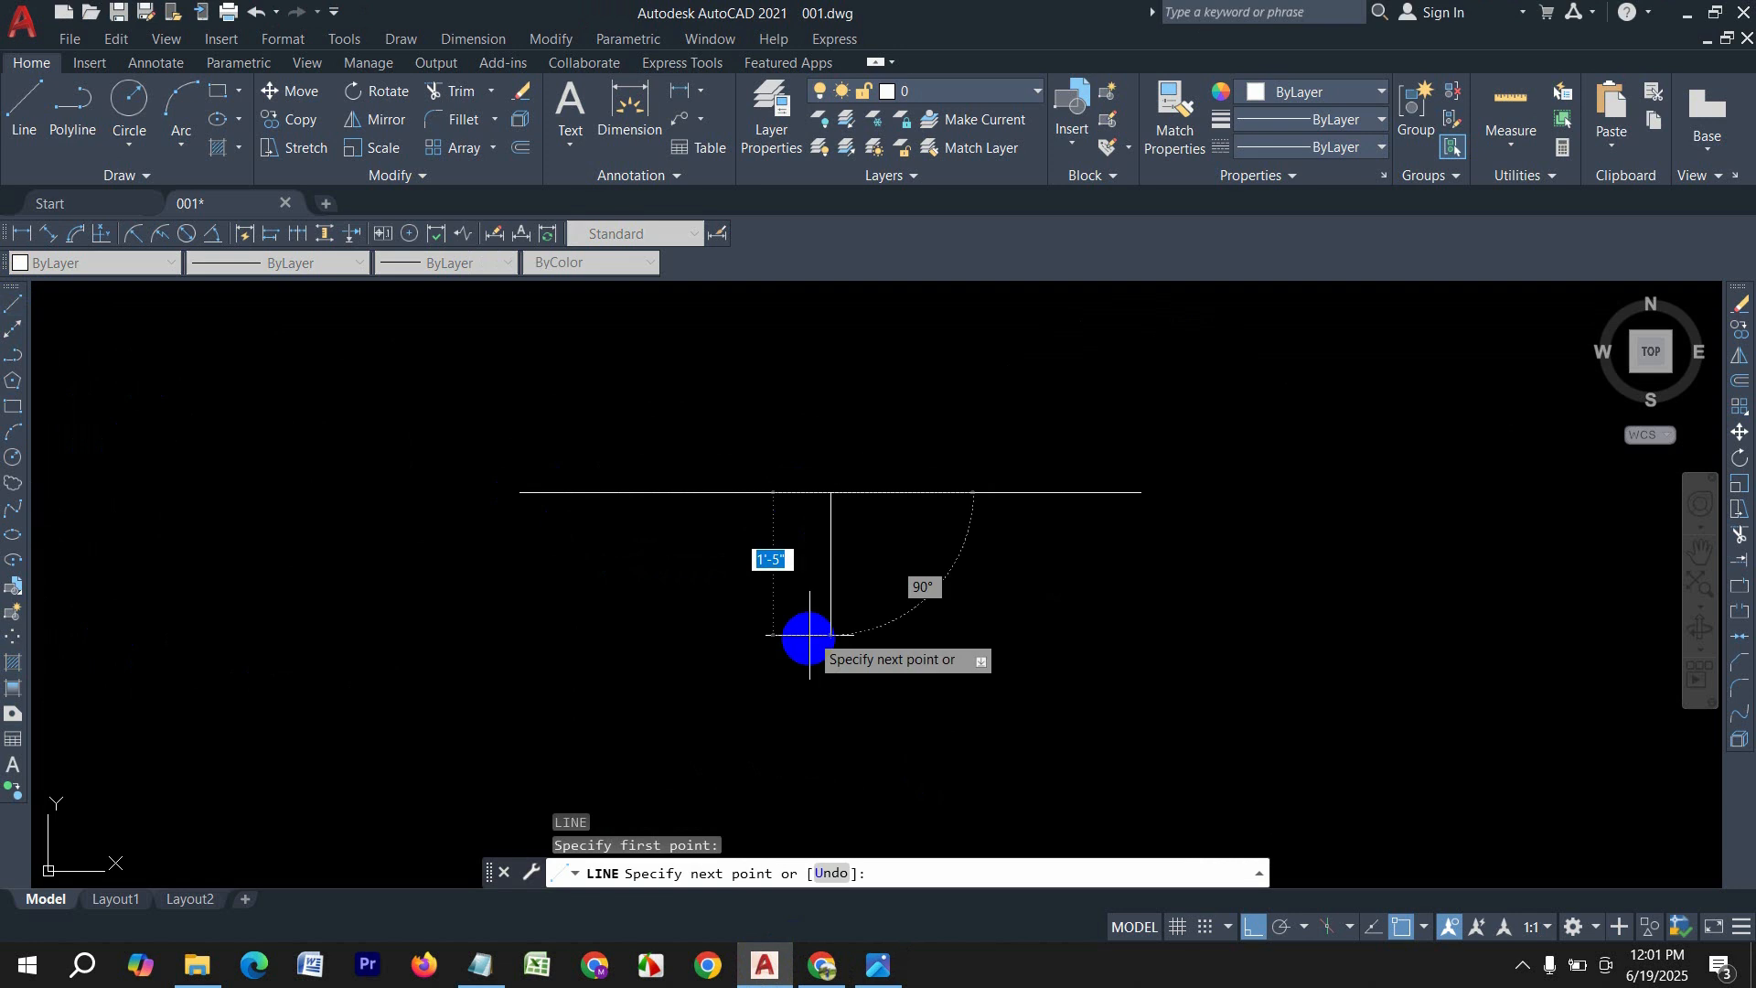
type("3'")
key("Return")
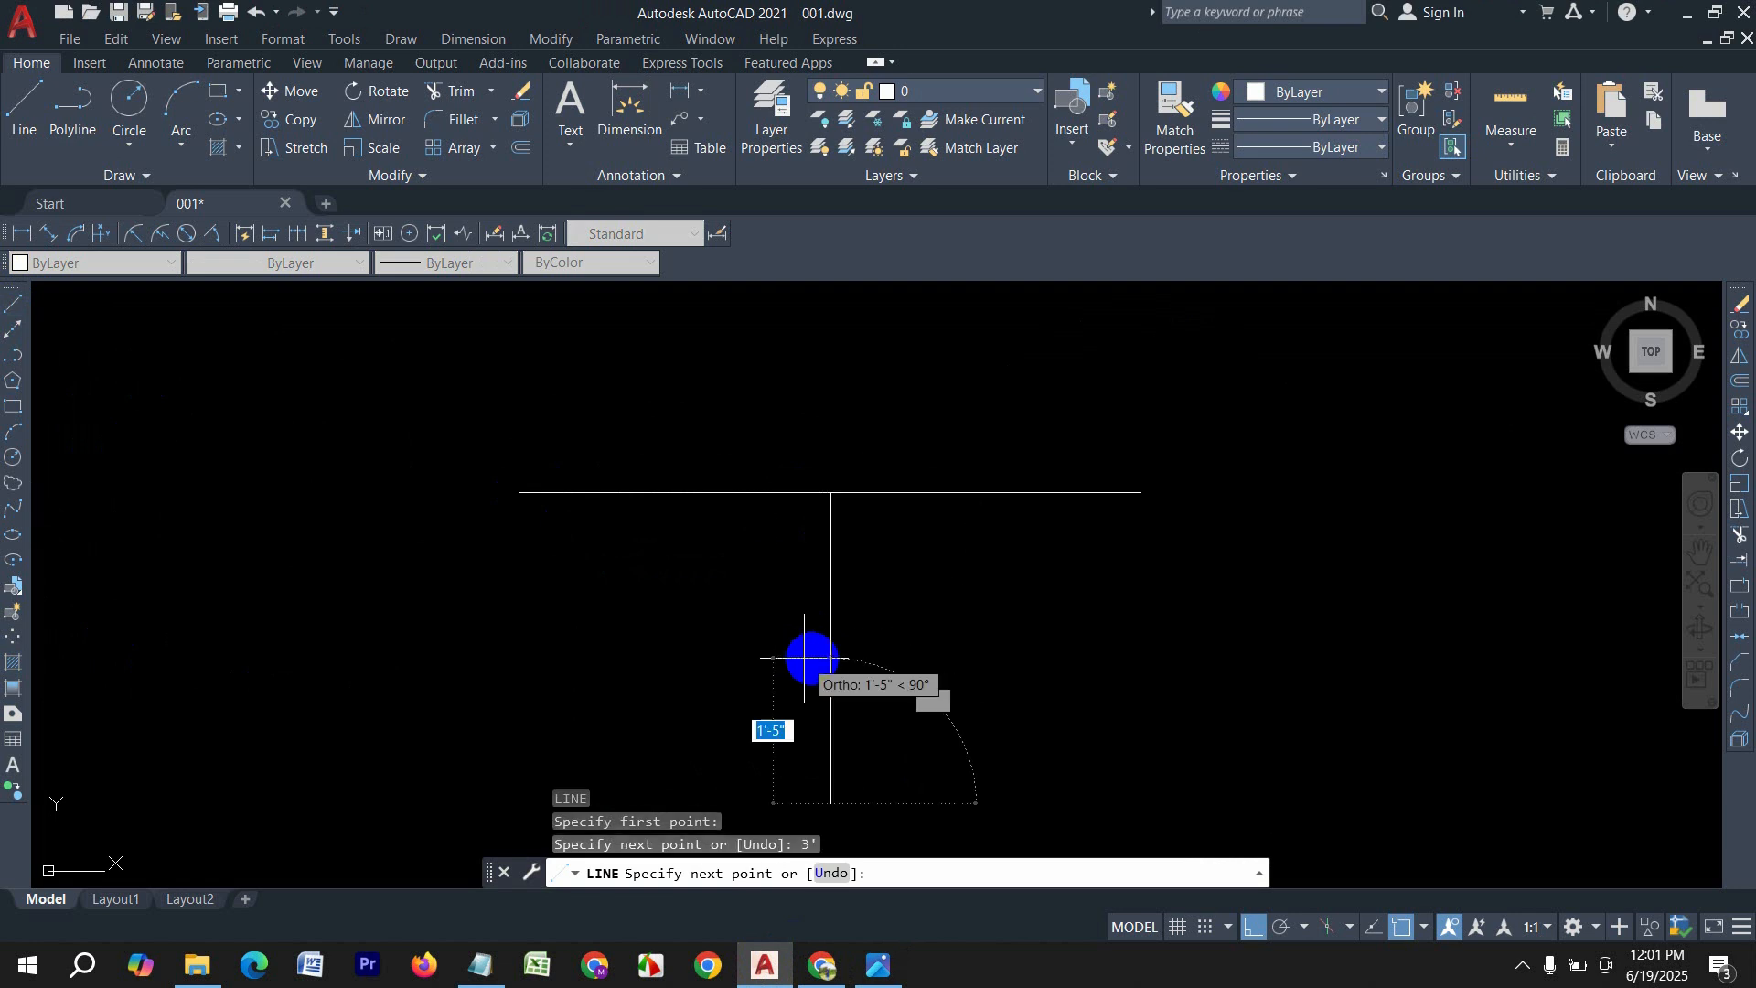
key("Return")
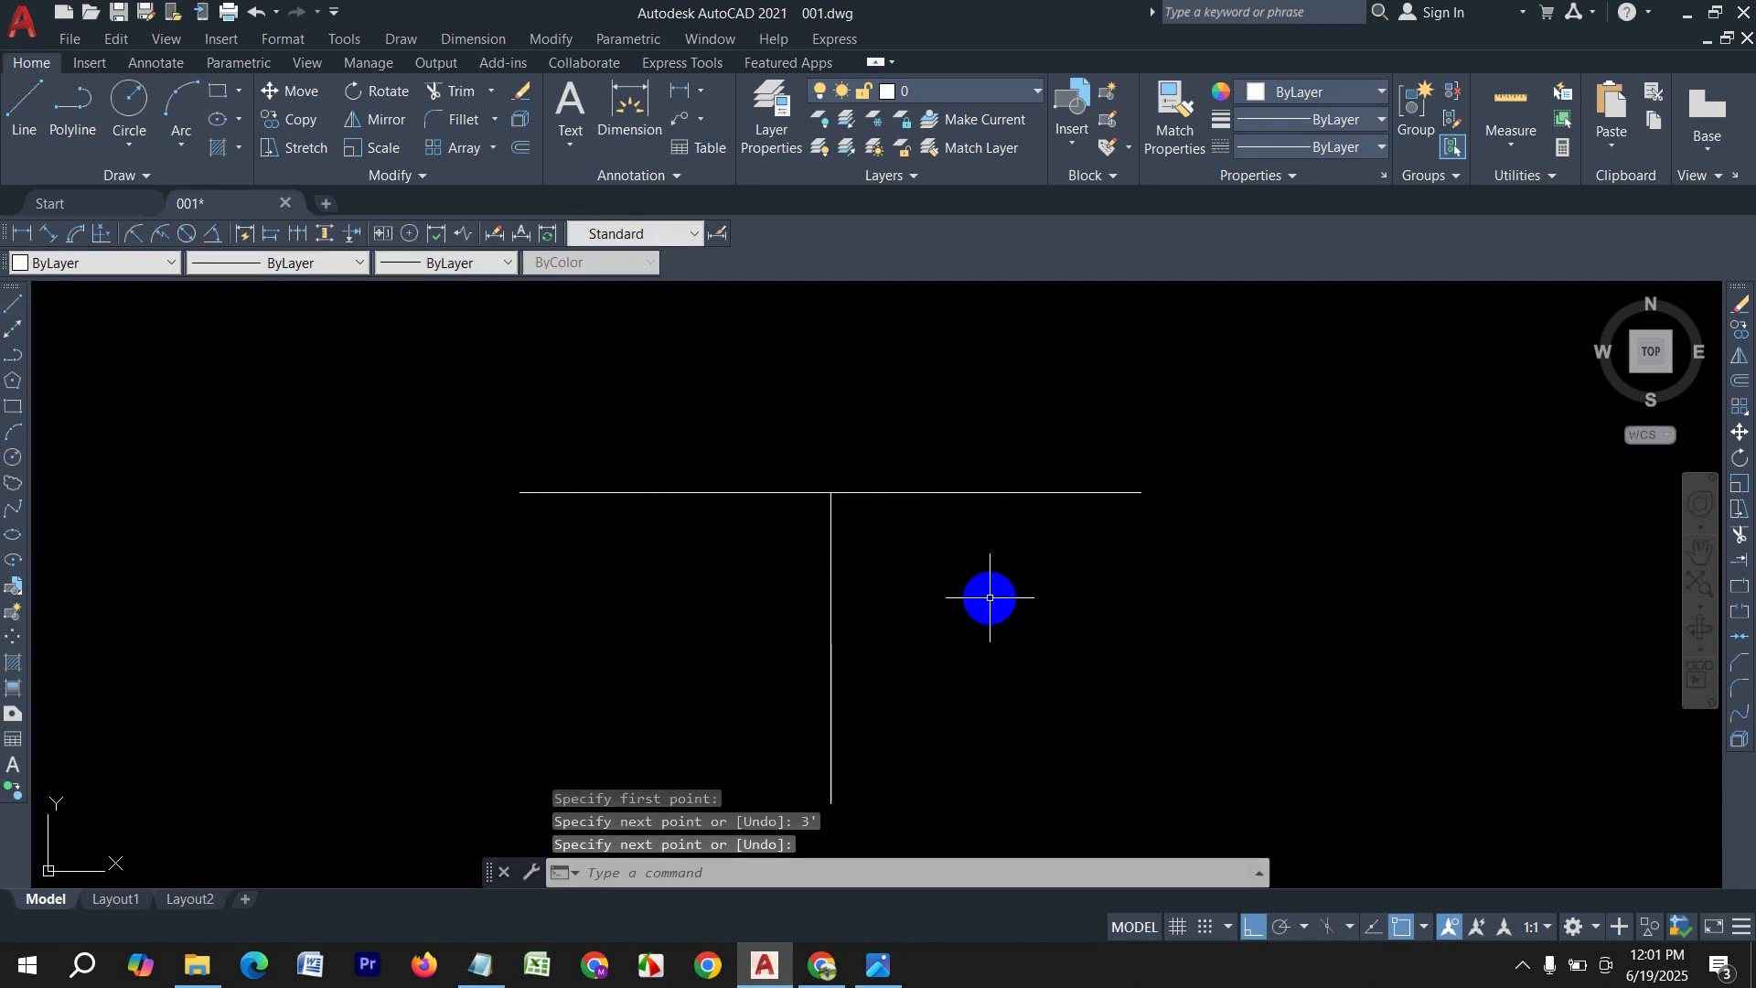
Step: Draw a three-point arc from the horizontal line's left end through the vertical line's lower end to the horizontal line's right end
type("a")
key("Return")
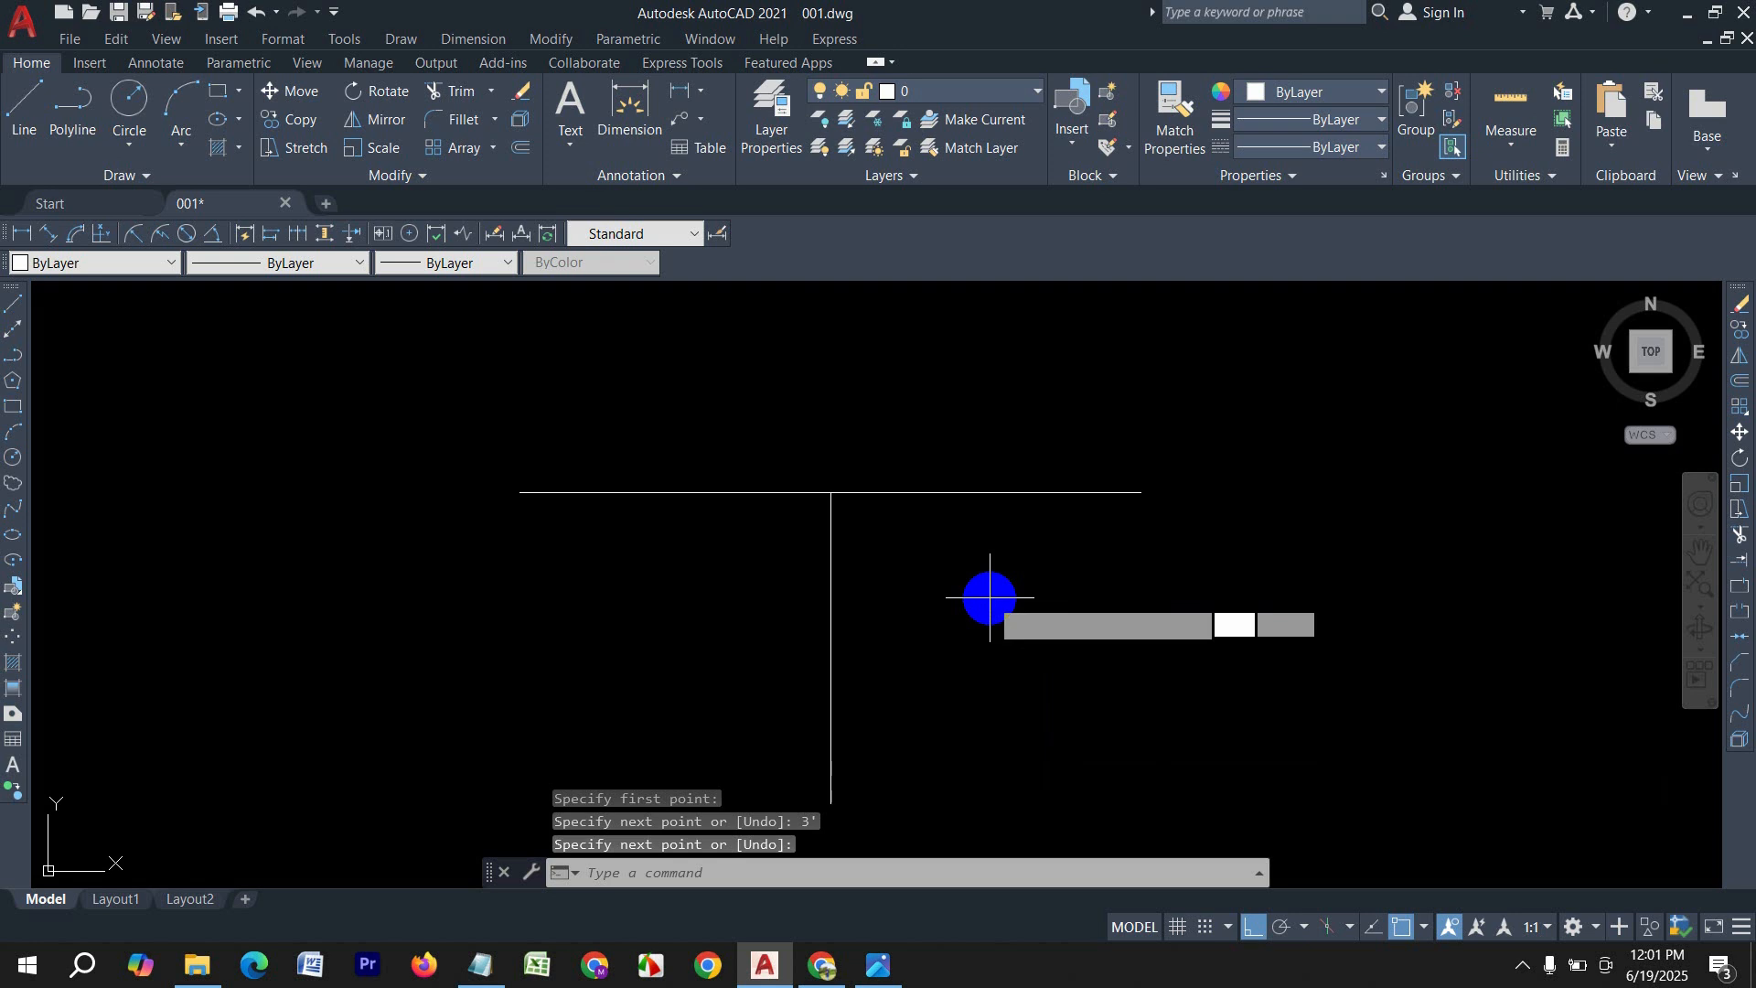
left_click(522, 493)
left_click(832, 803)
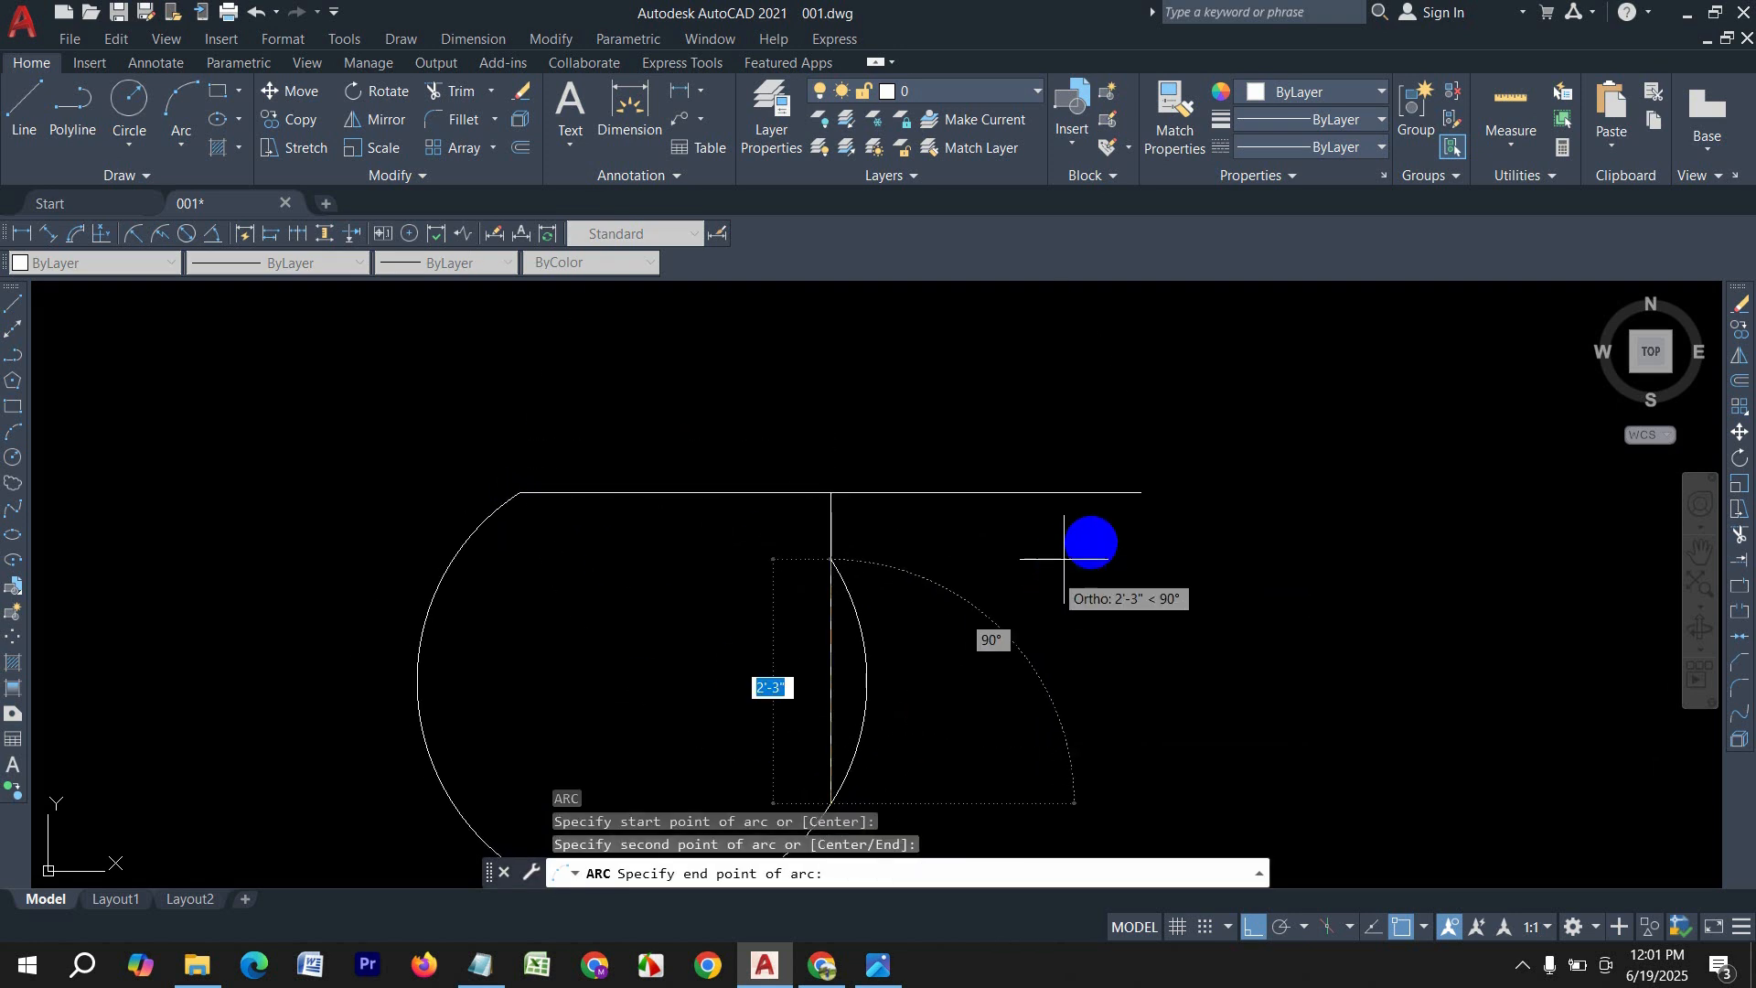
left_click(1141, 494)
Step: Erase the horizontal and vertical lines, leaving the arc
left_click(979, 608)
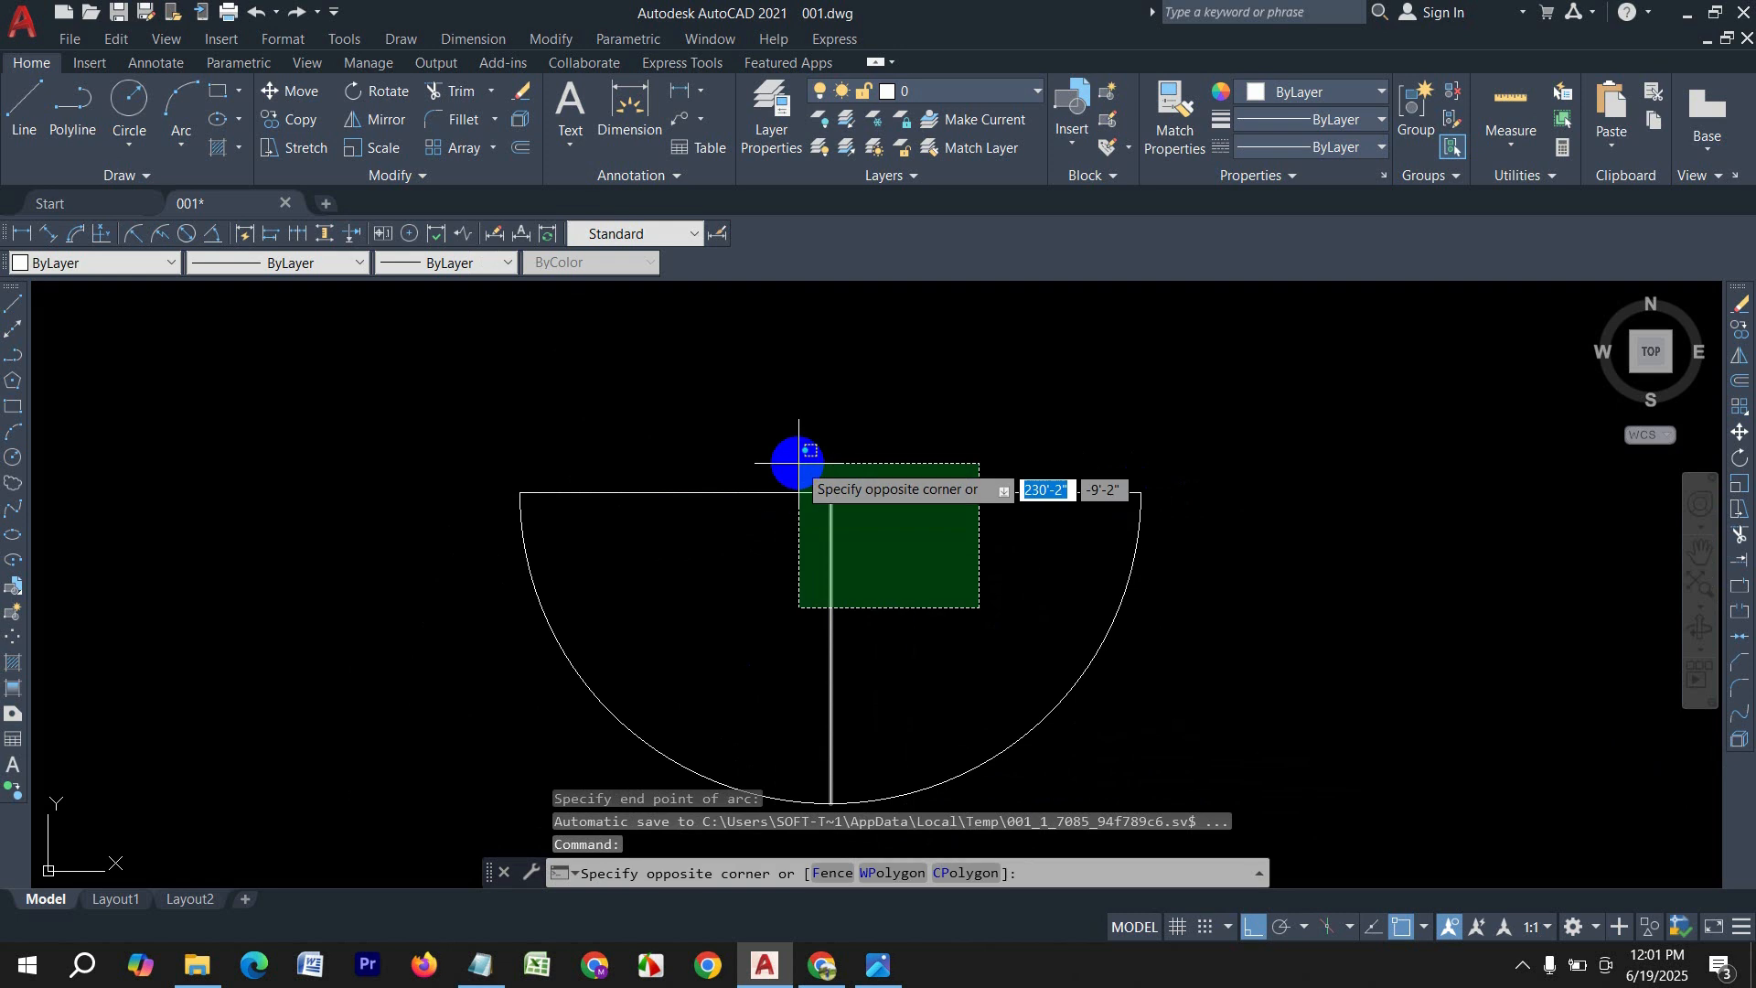
left_click(798, 461)
key("Delete")
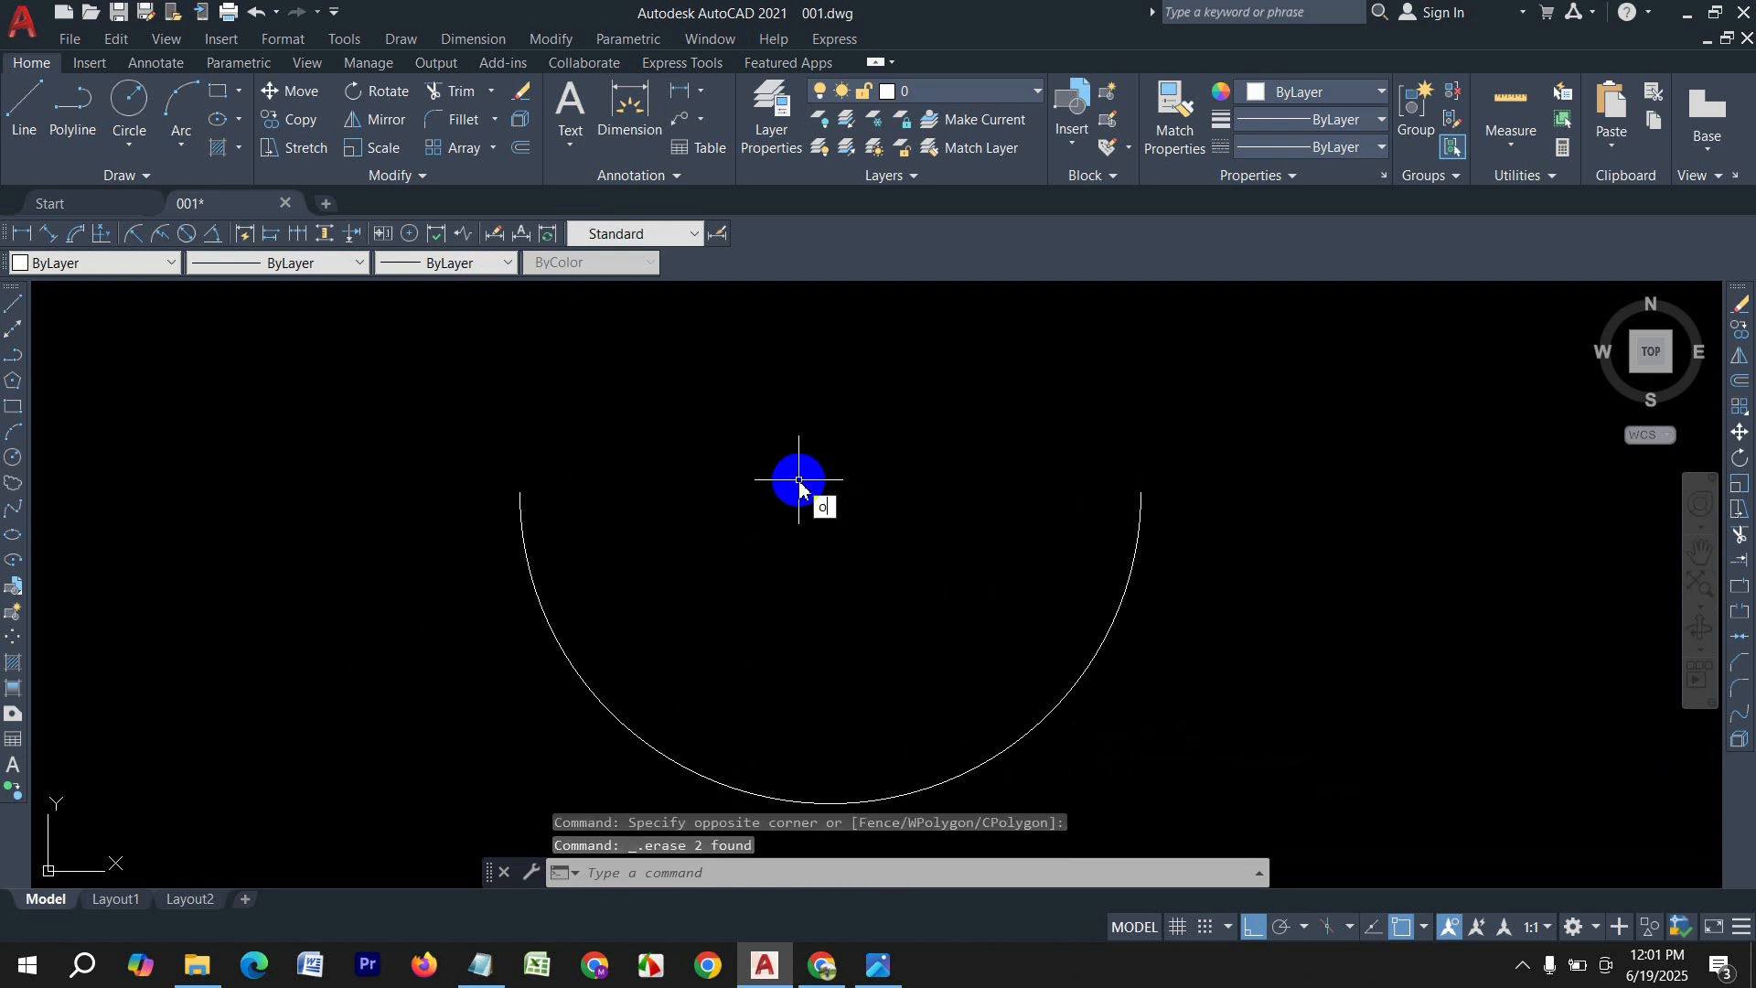
Step: Offset the arc outward by a distance of 5
key("Return")
key("Return")
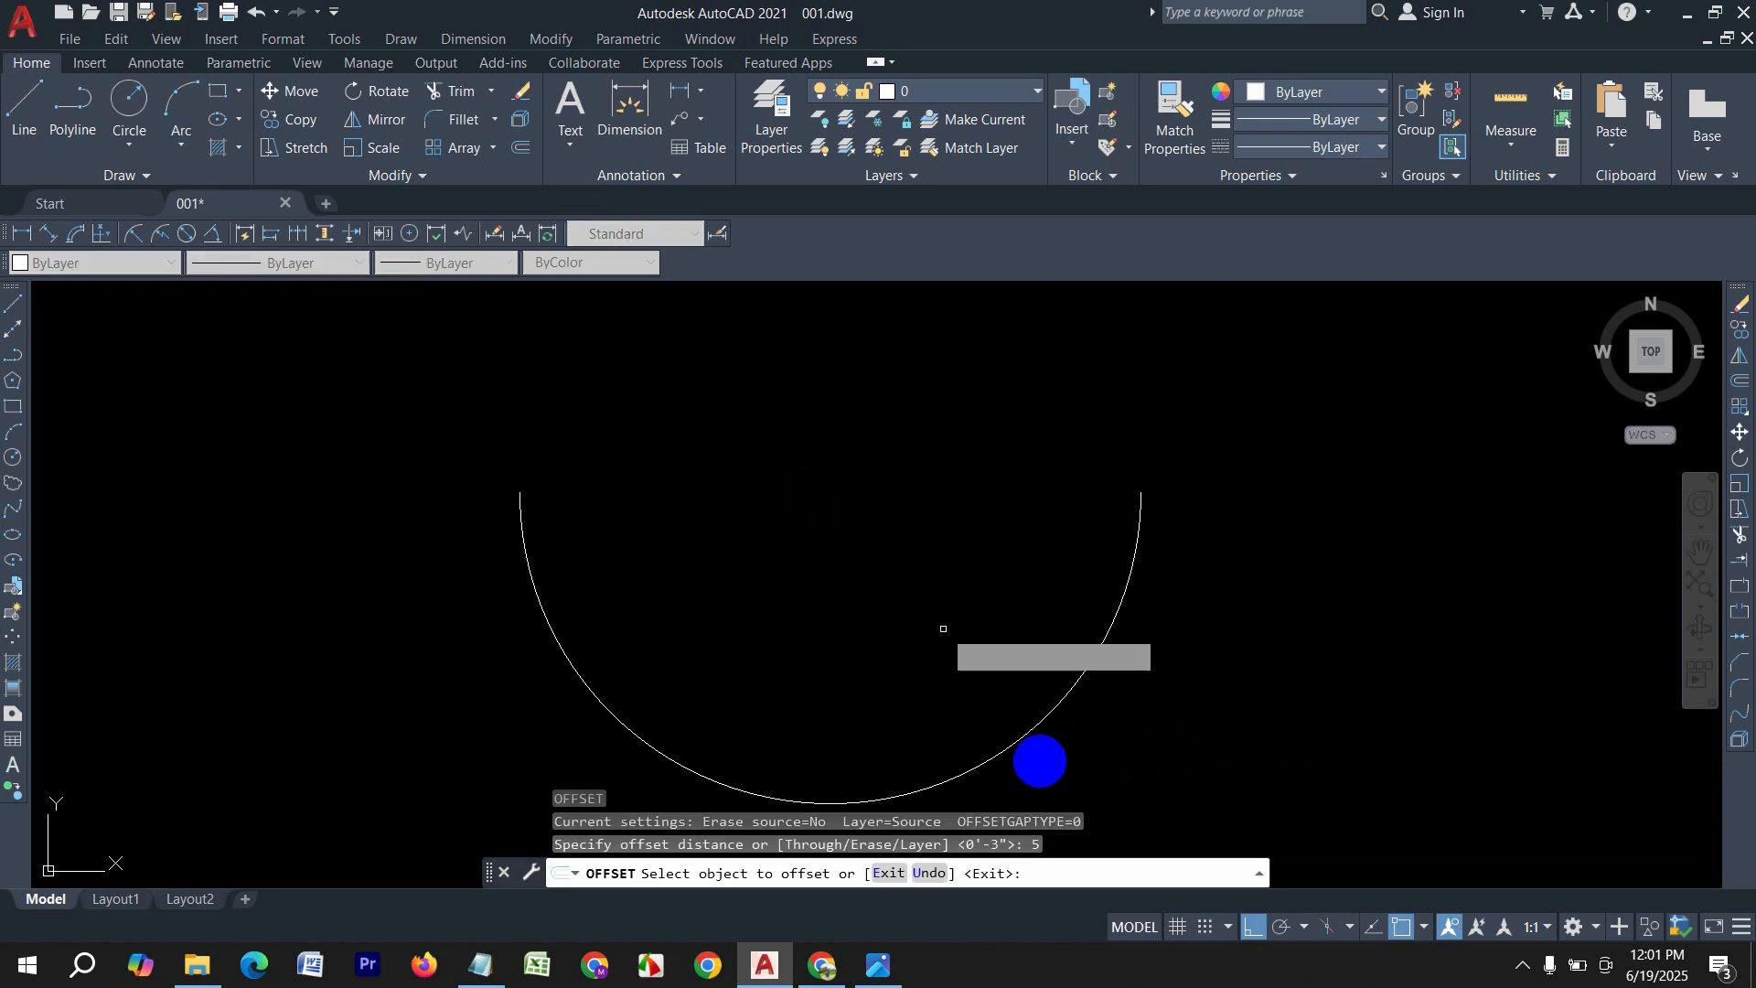
left_click(1057, 710)
left_click(1082, 720)
scroll(602, 559, "down", 4)
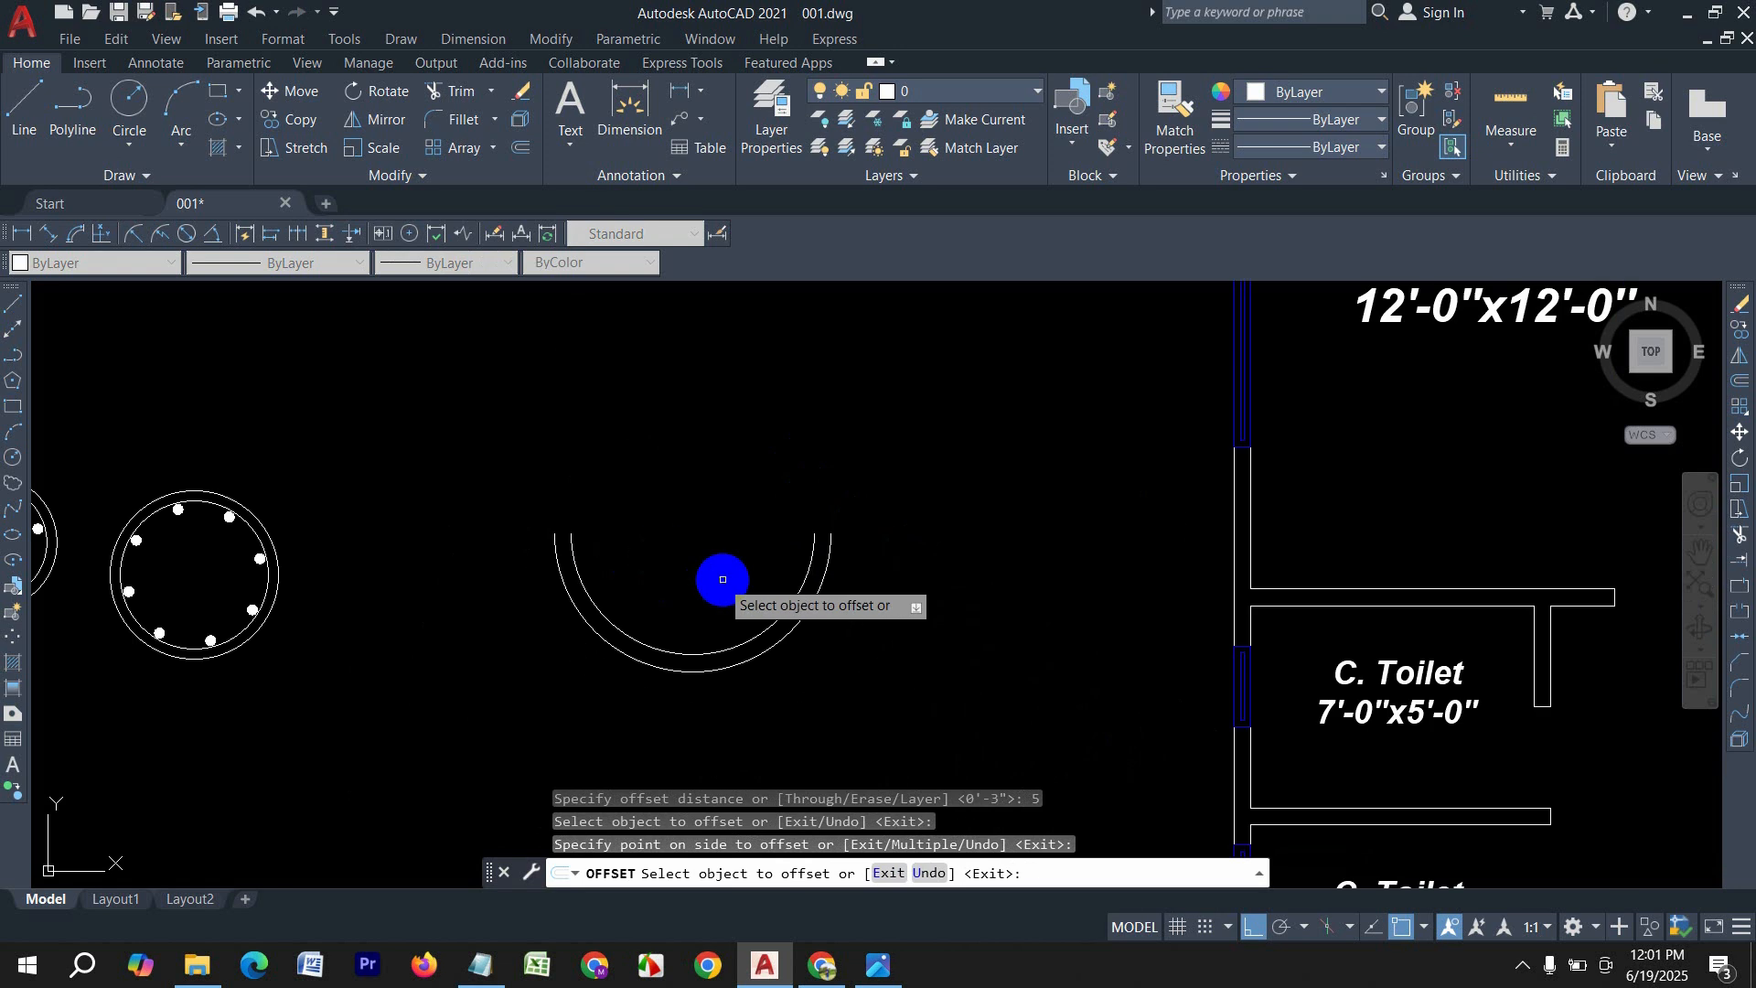
scroll(755, 582, "up", 4)
key("Escape")
Step: Close the gap between the two concentric arcs with a short horizontal line across each end
left_click(15, 311)
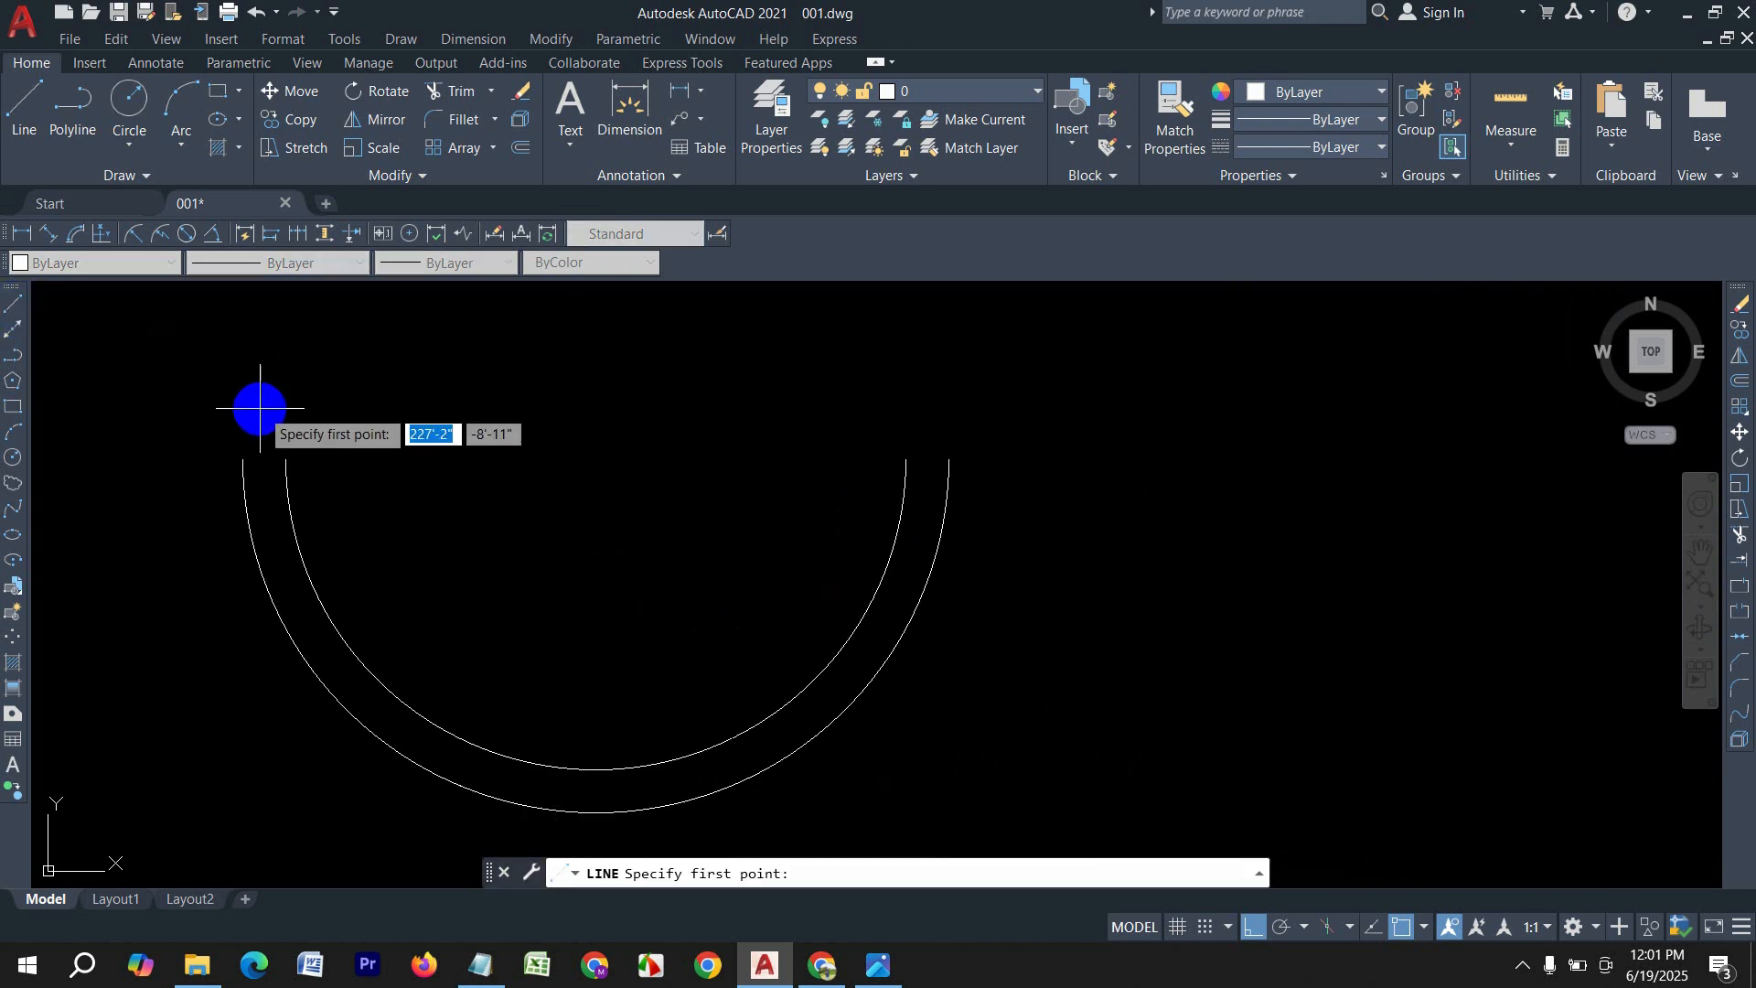
left_click(242, 459)
left_click(286, 434)
key("Return")
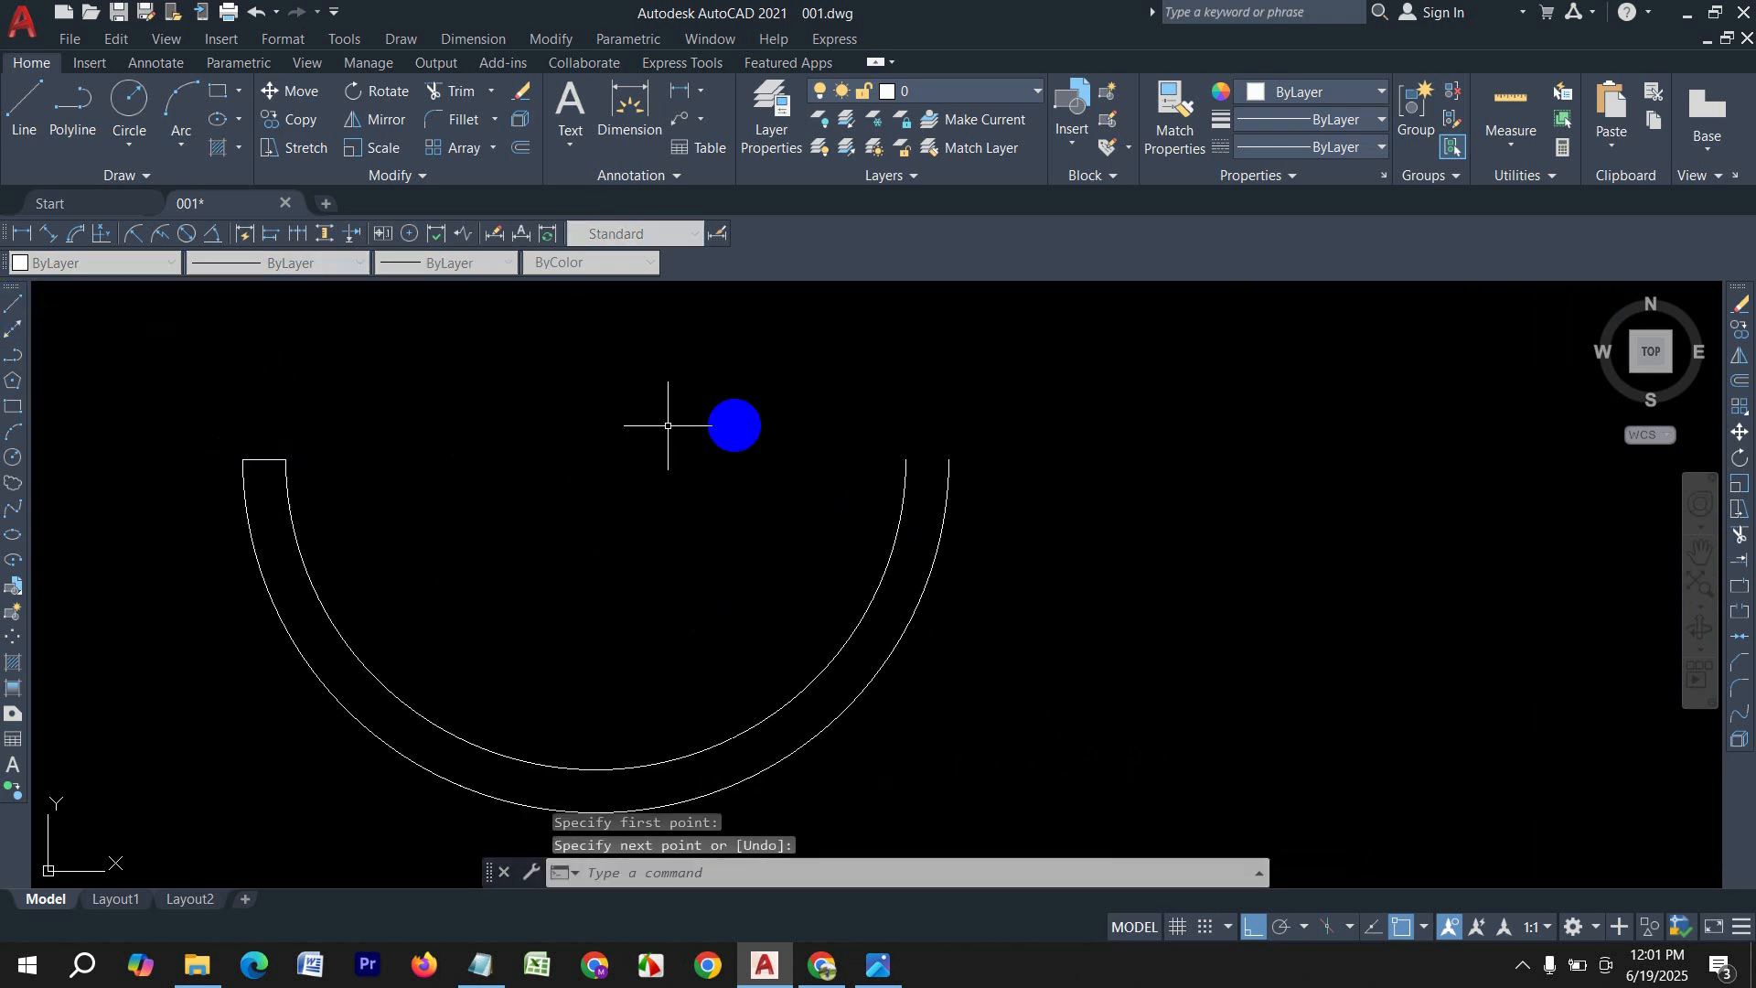
key("Return")
left_click(905, 459)
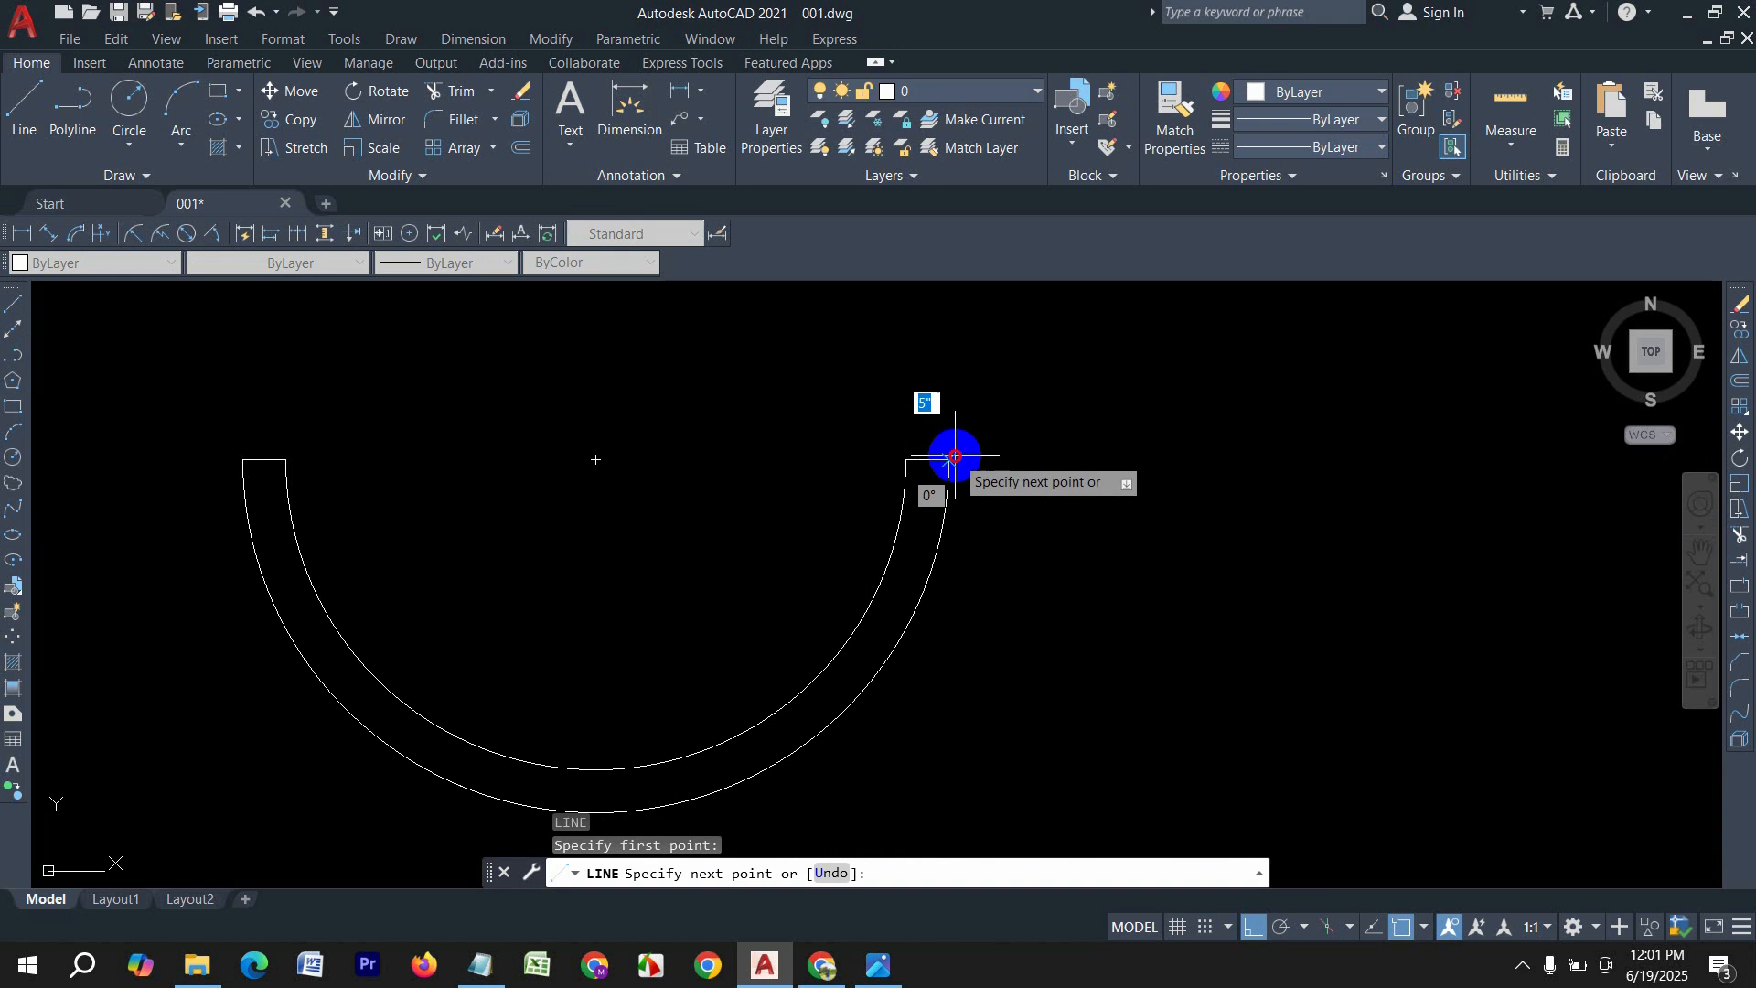
left_click(948, 459)
key("Return")
Step: Draw a 2'6 vertical line downward in an empty area beyond the circle and arc drawings
middle_click_drag(381, 439, 914, 557)
scroll(842, 539, "down", 5)
middle_click_drag(525, 440, 914, 540)
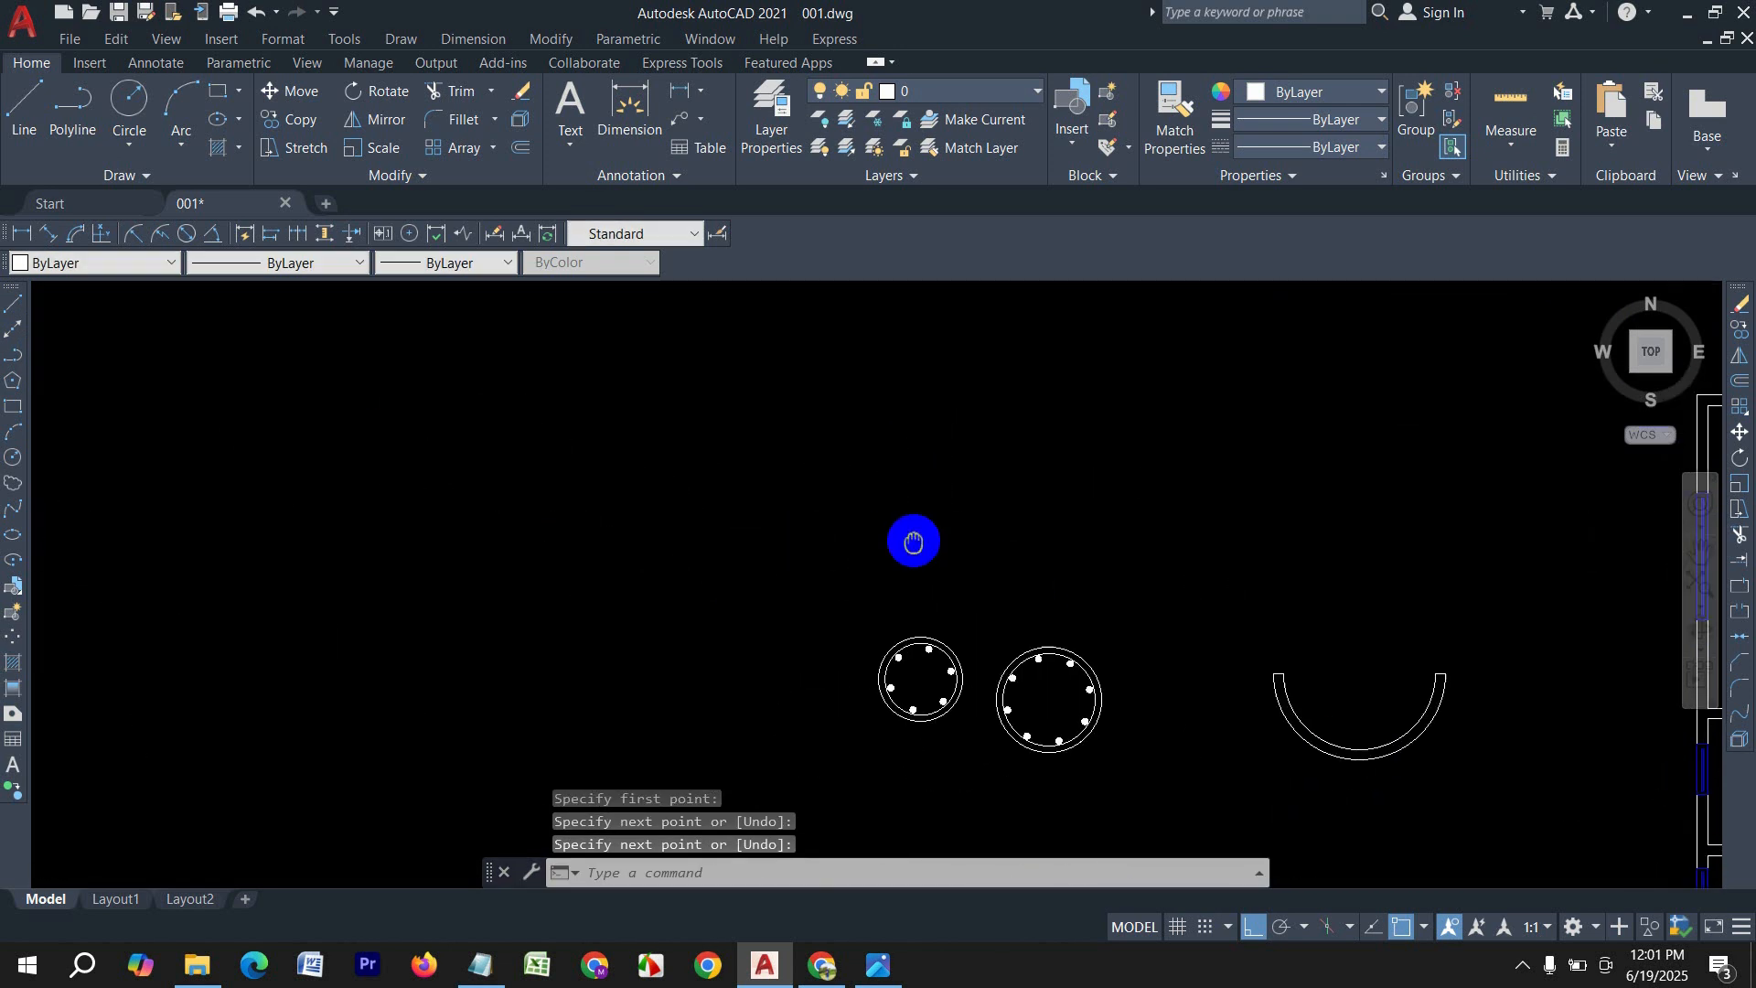
scroll(318, 600, "up", 2)
scroll(114, 442, "up", 3)
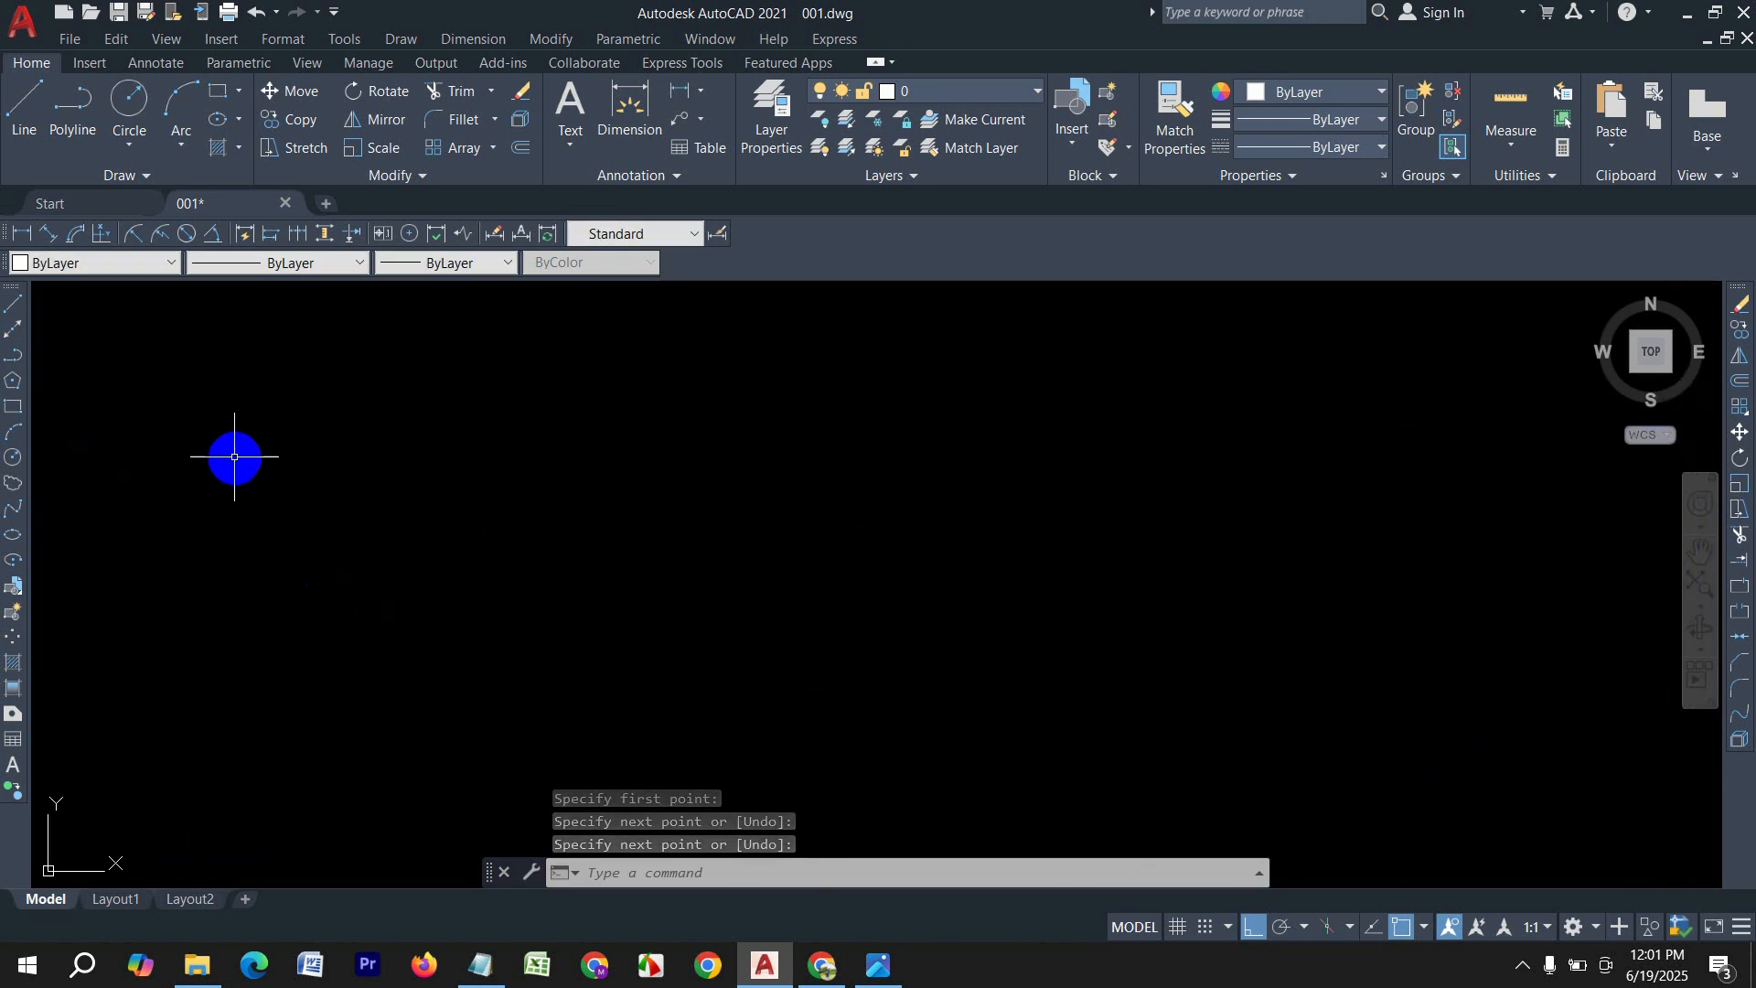
left_click(12, 311)
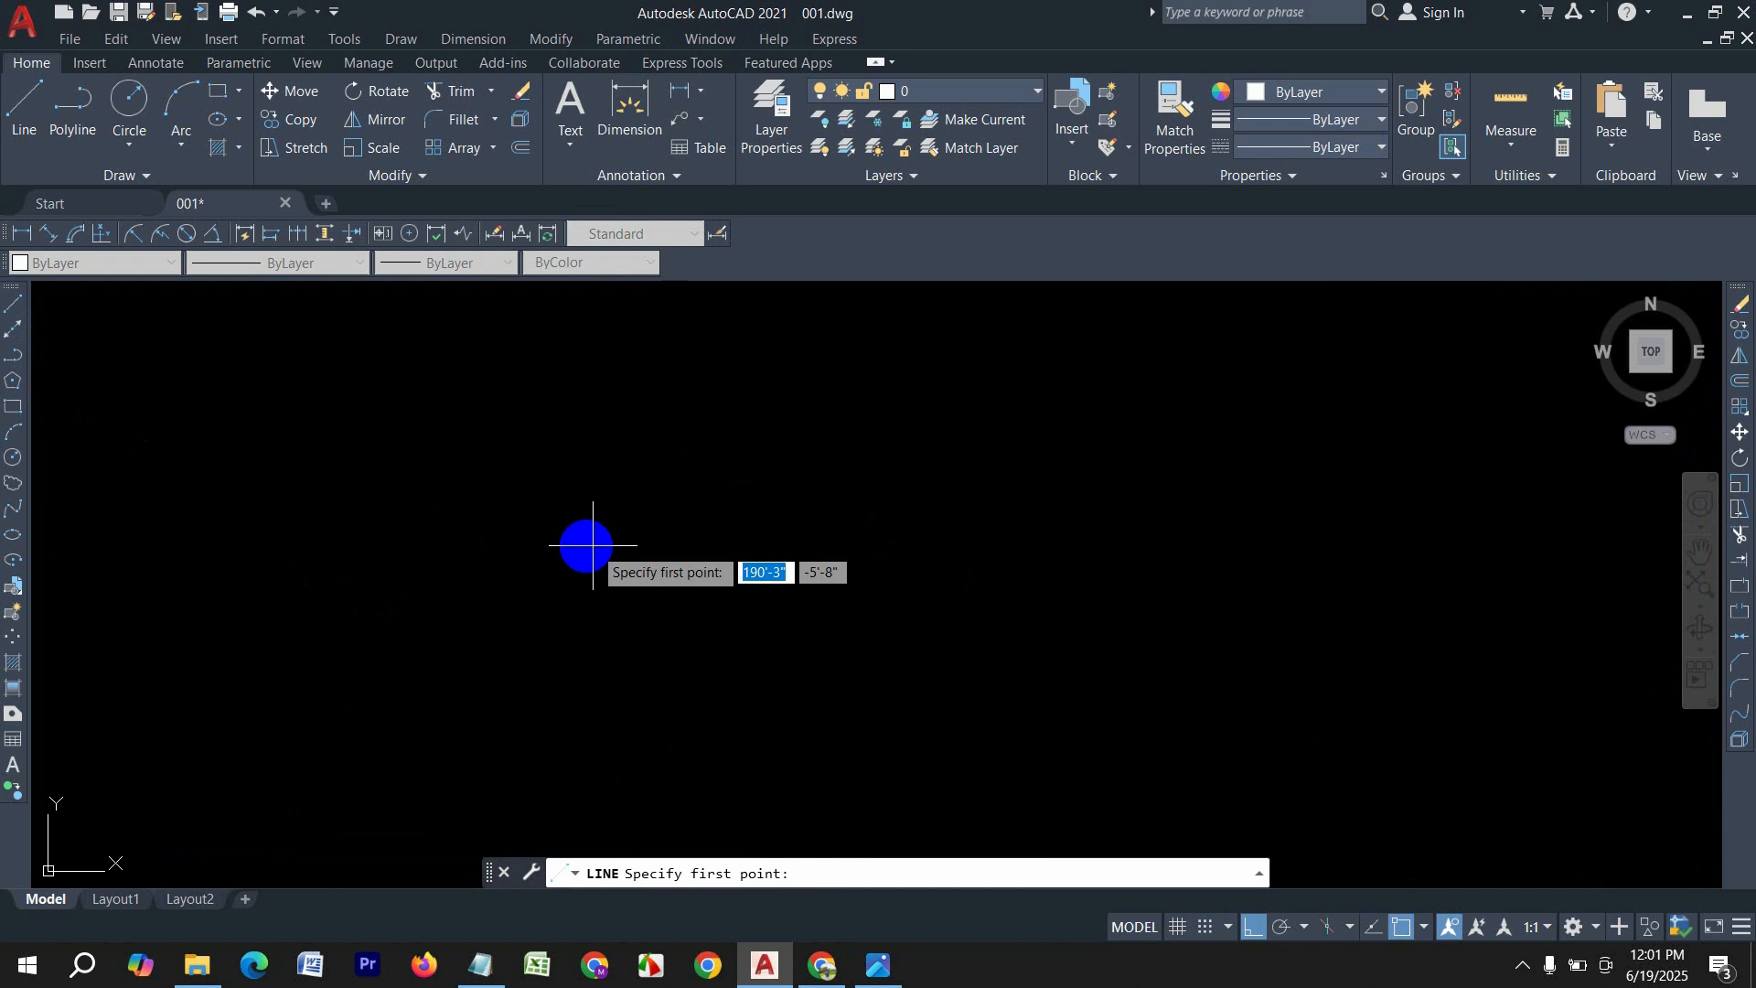
left_click(497, 462)
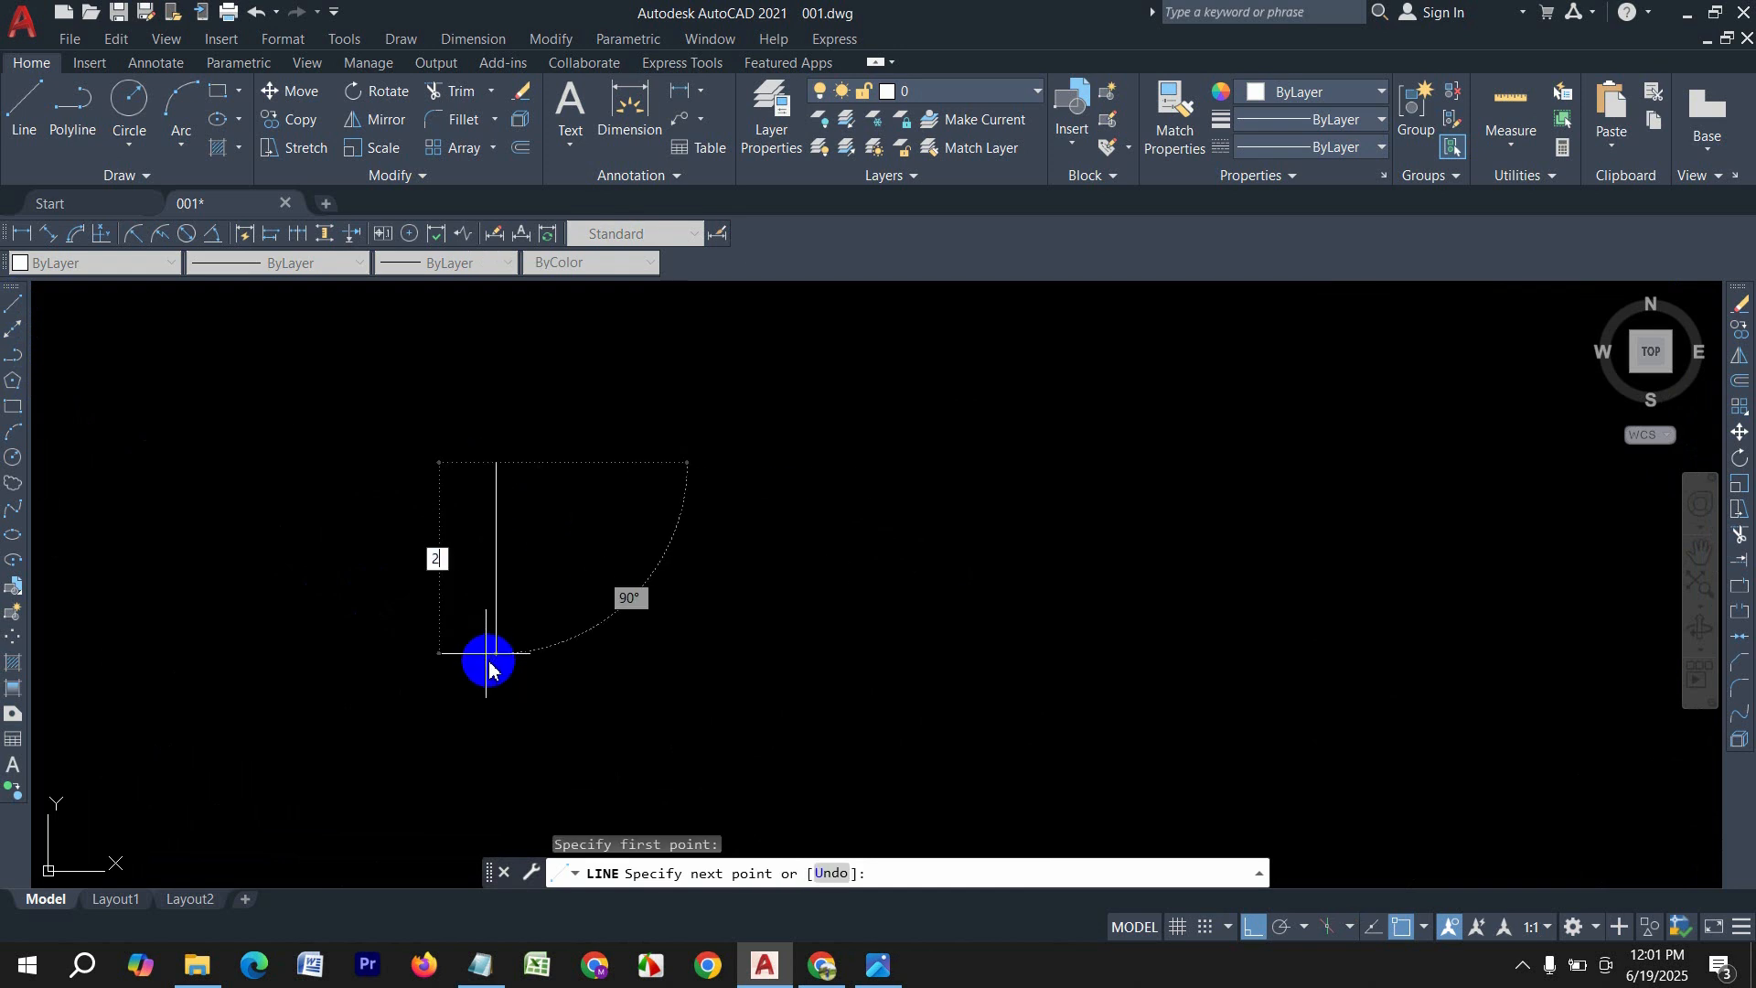
key("Return")
key("Return")
Step: From the vertical line's upper end, draw a 7' line to the right followed by a 2'6 line downward
key("Return")
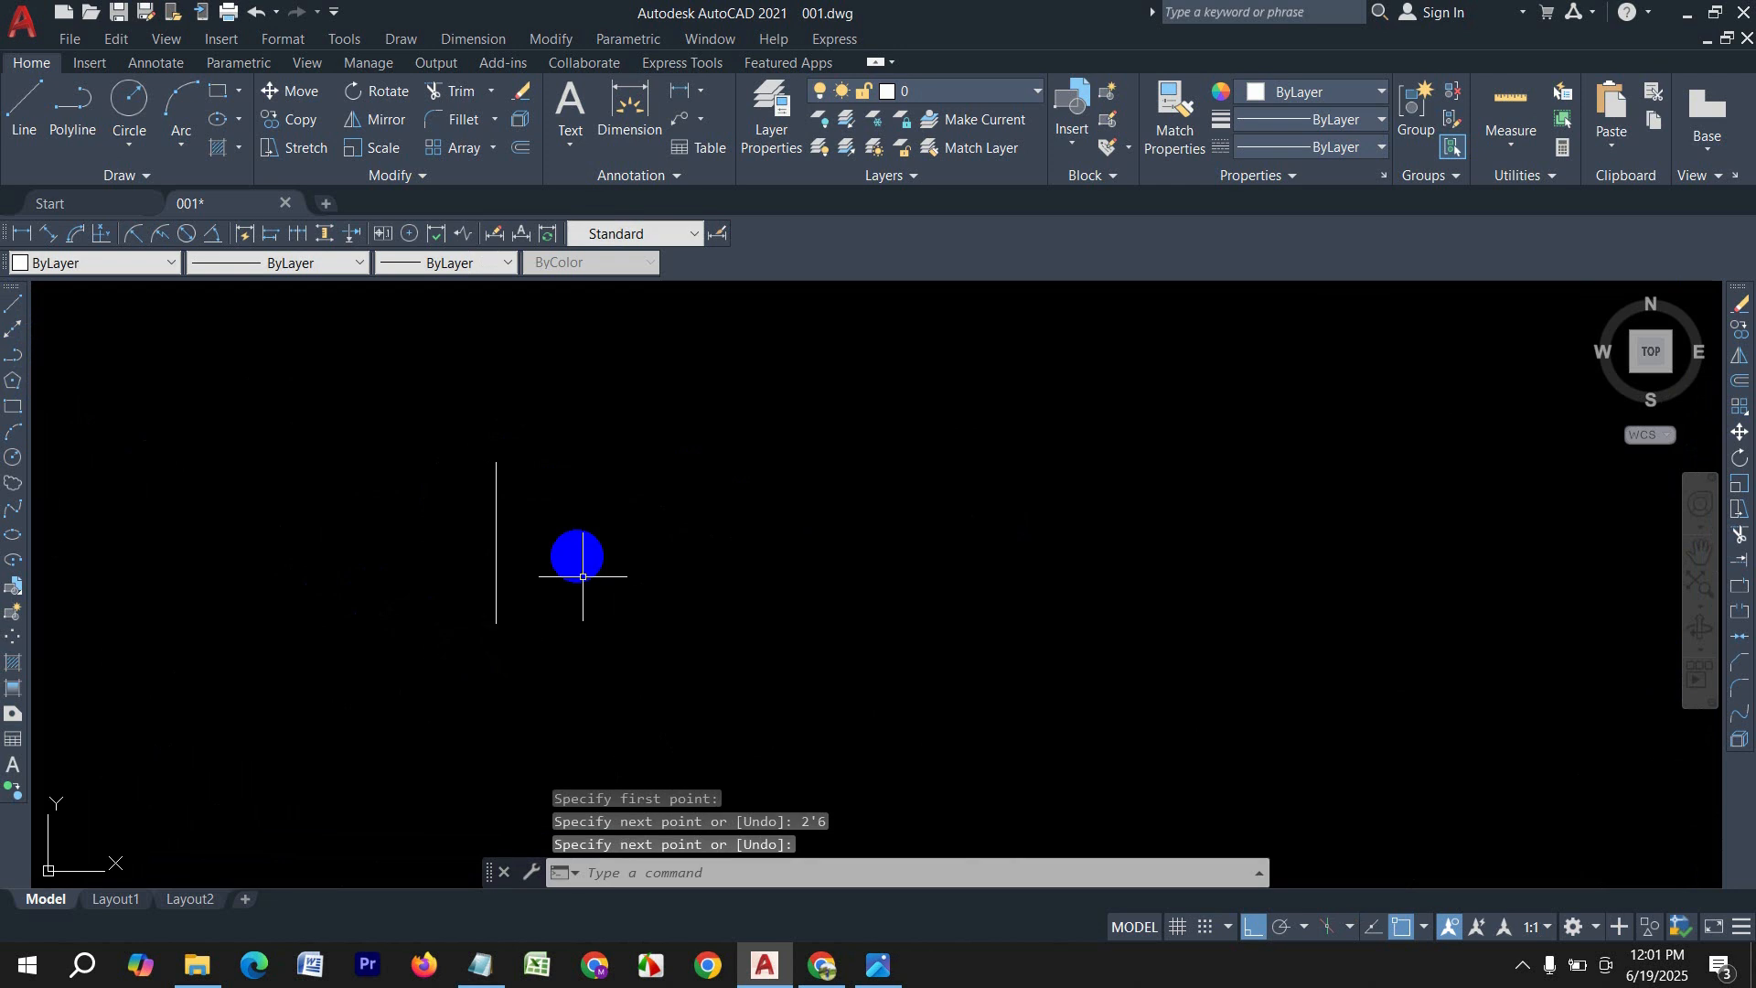
left_click(499, 463)
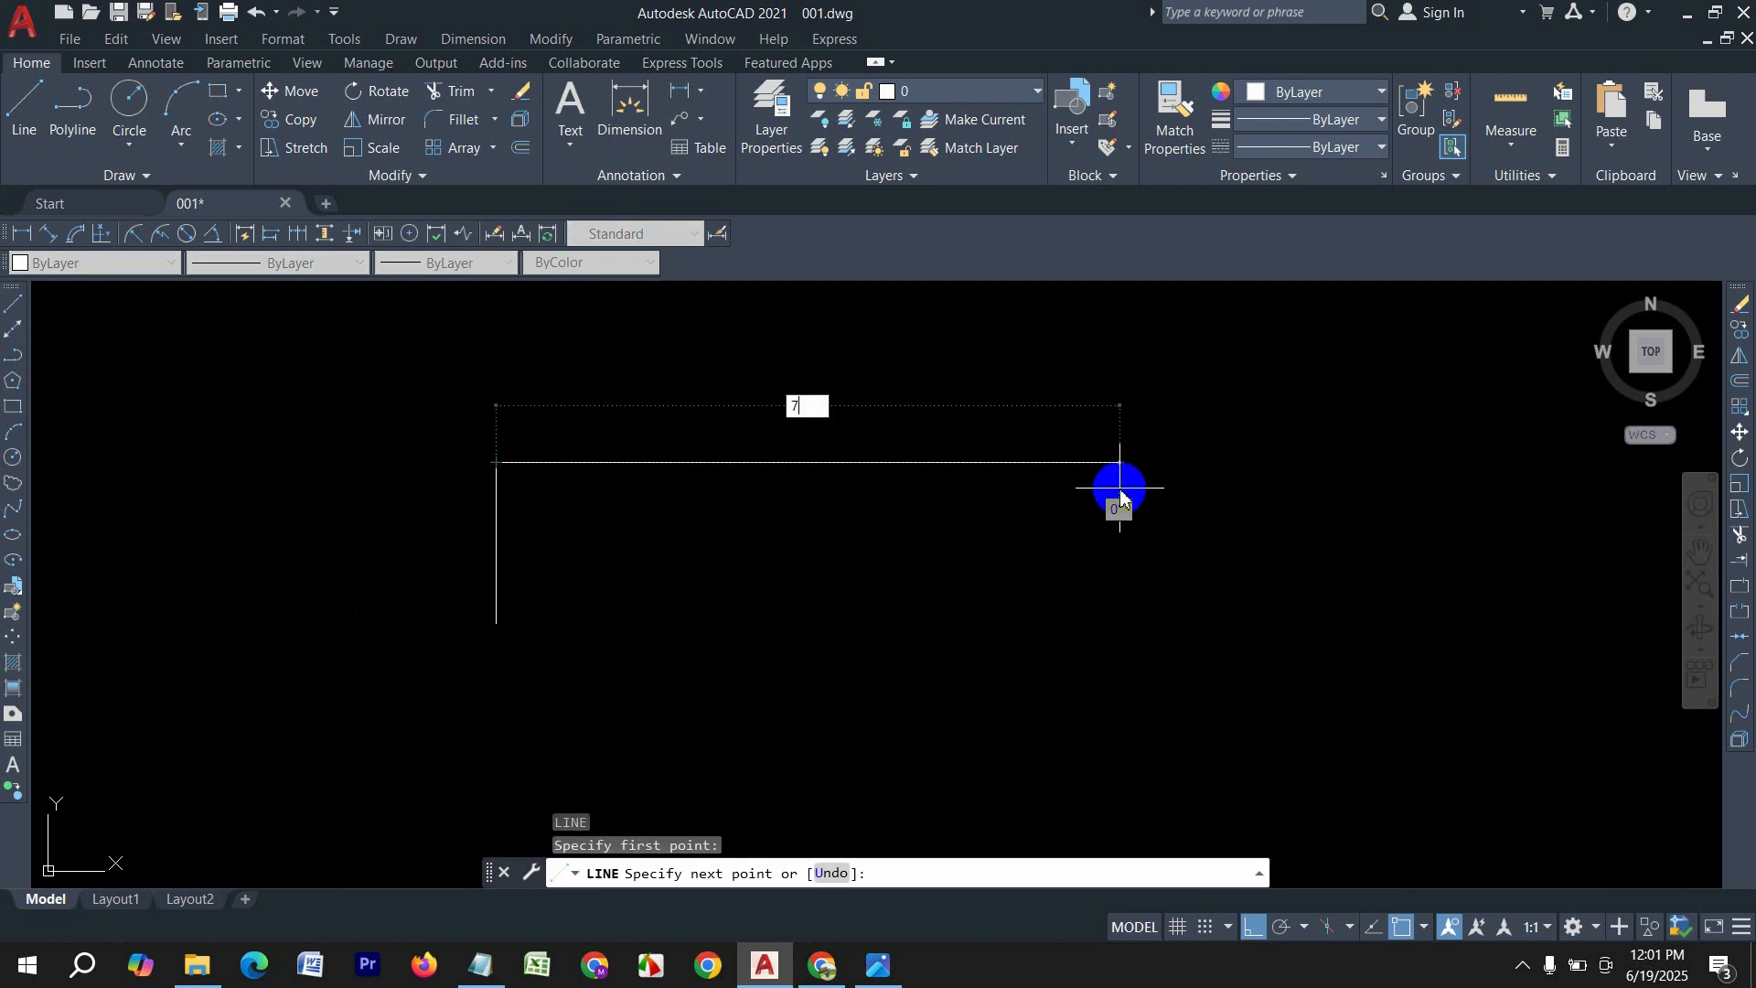
type("7")
key("Return")
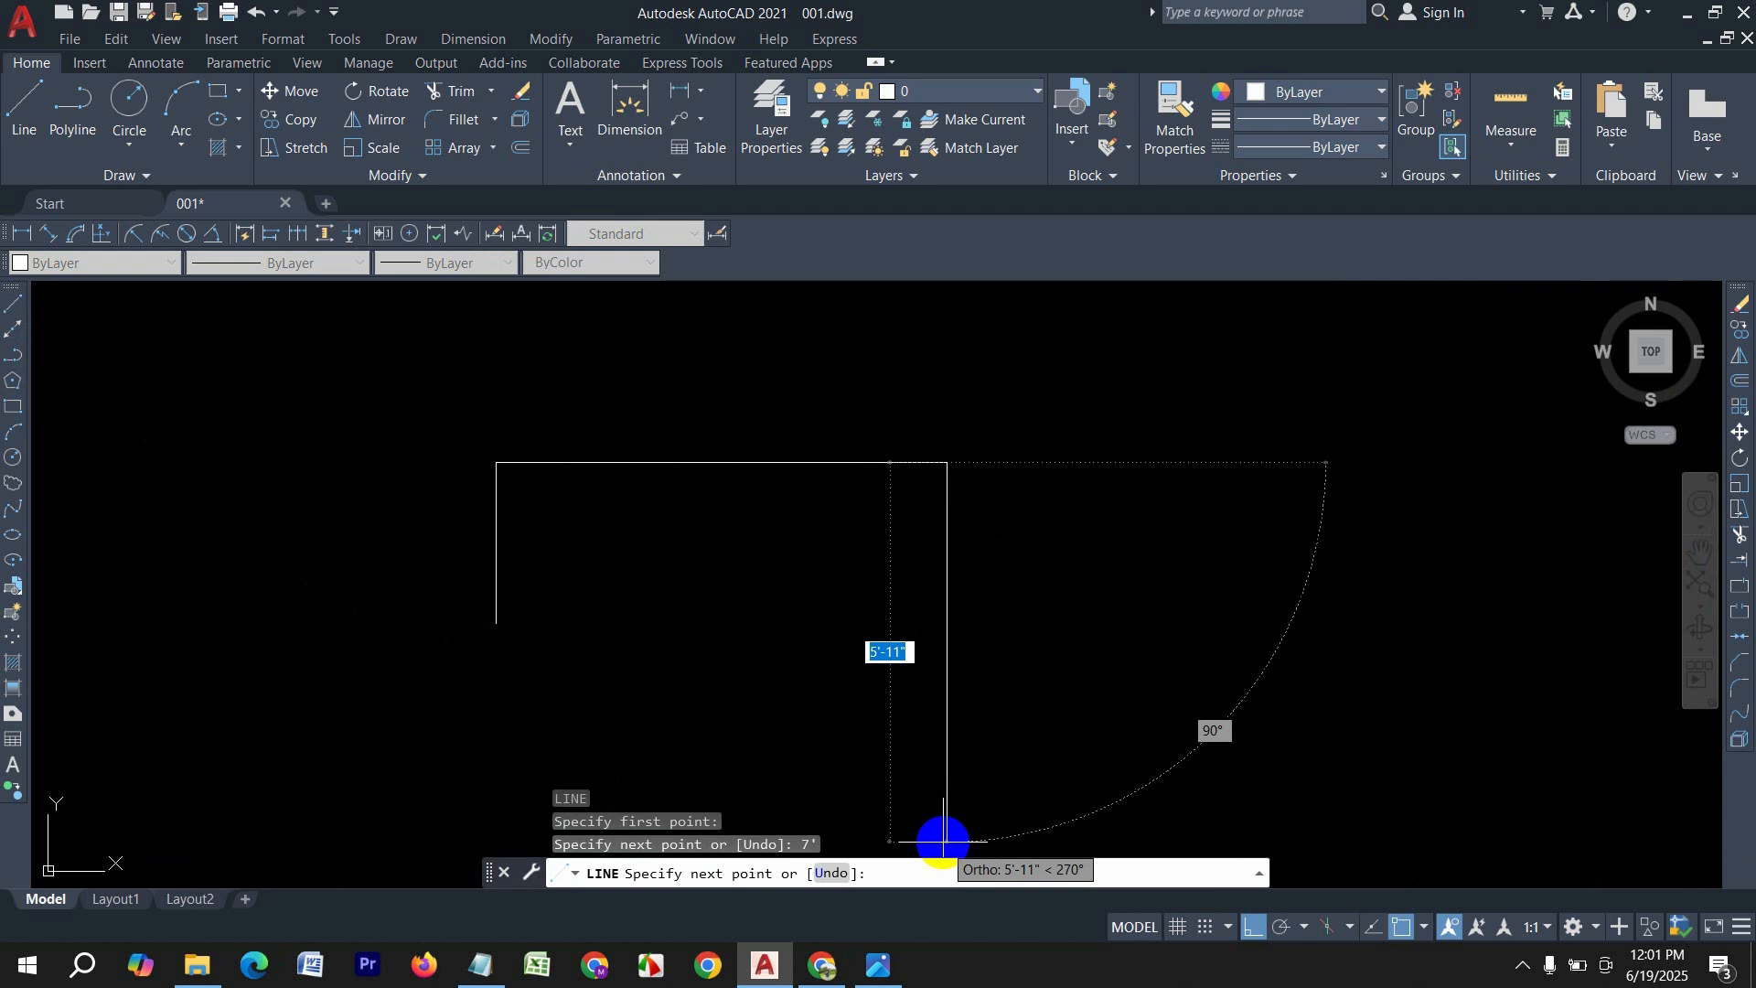
type("1")
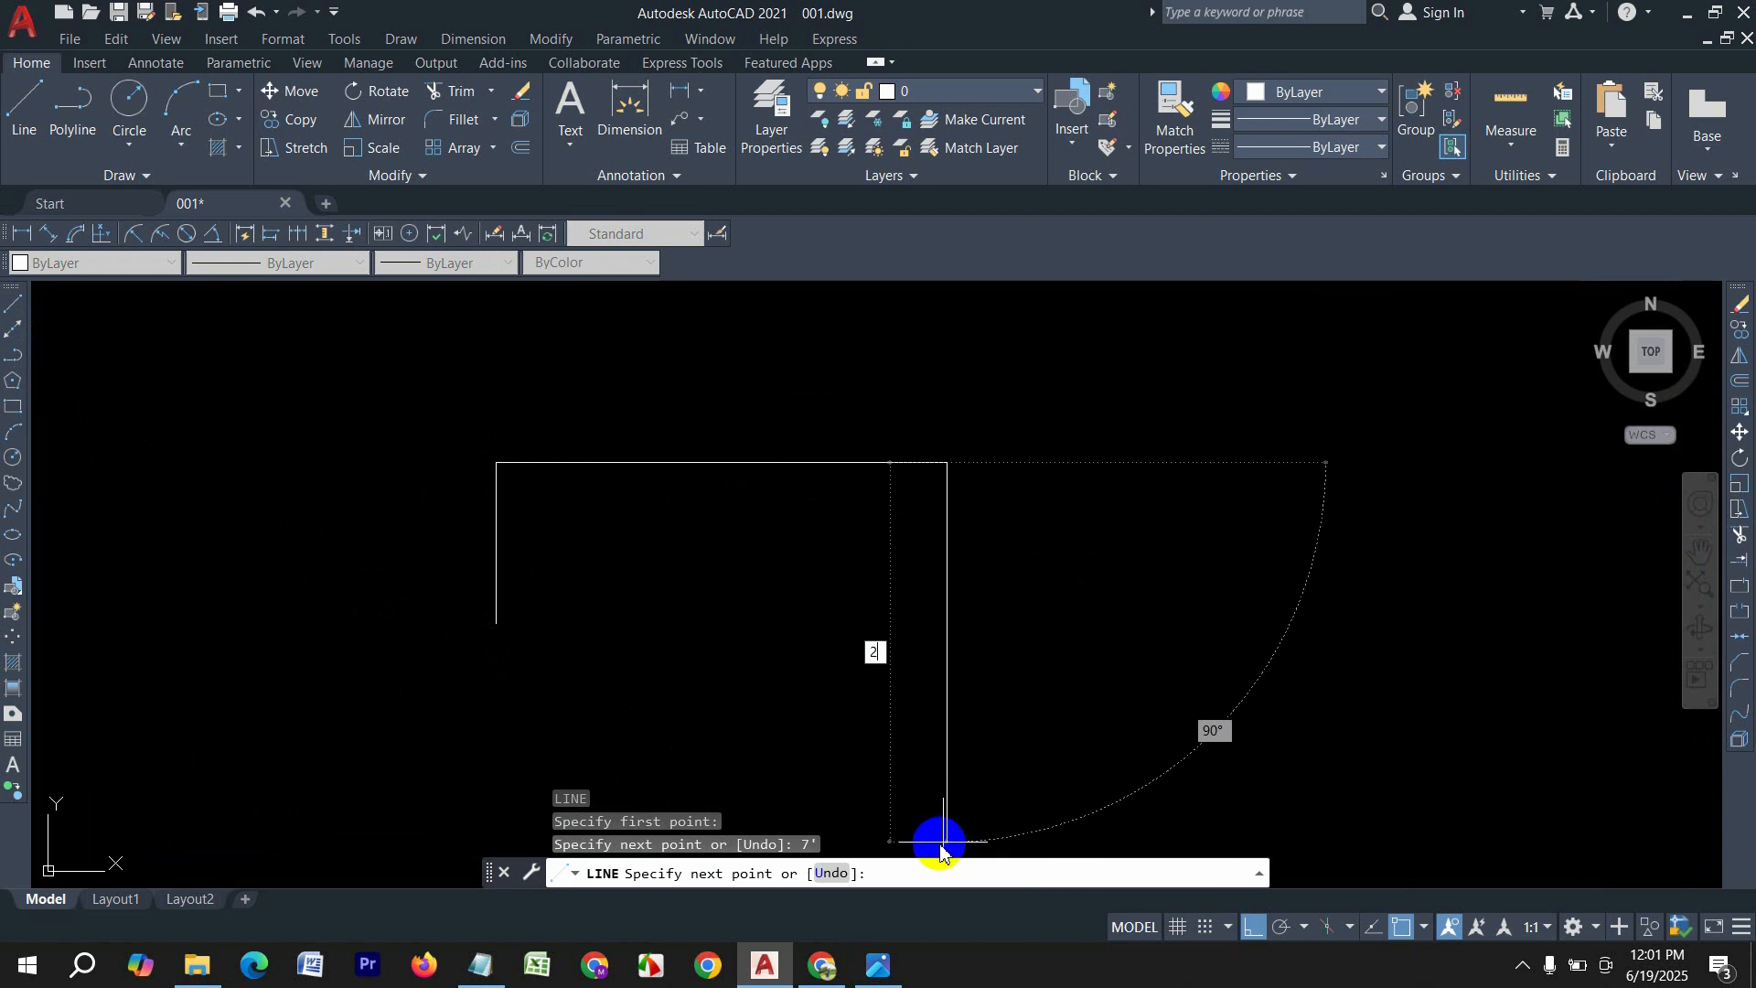
type("'6")
key("Return")
key("Return")
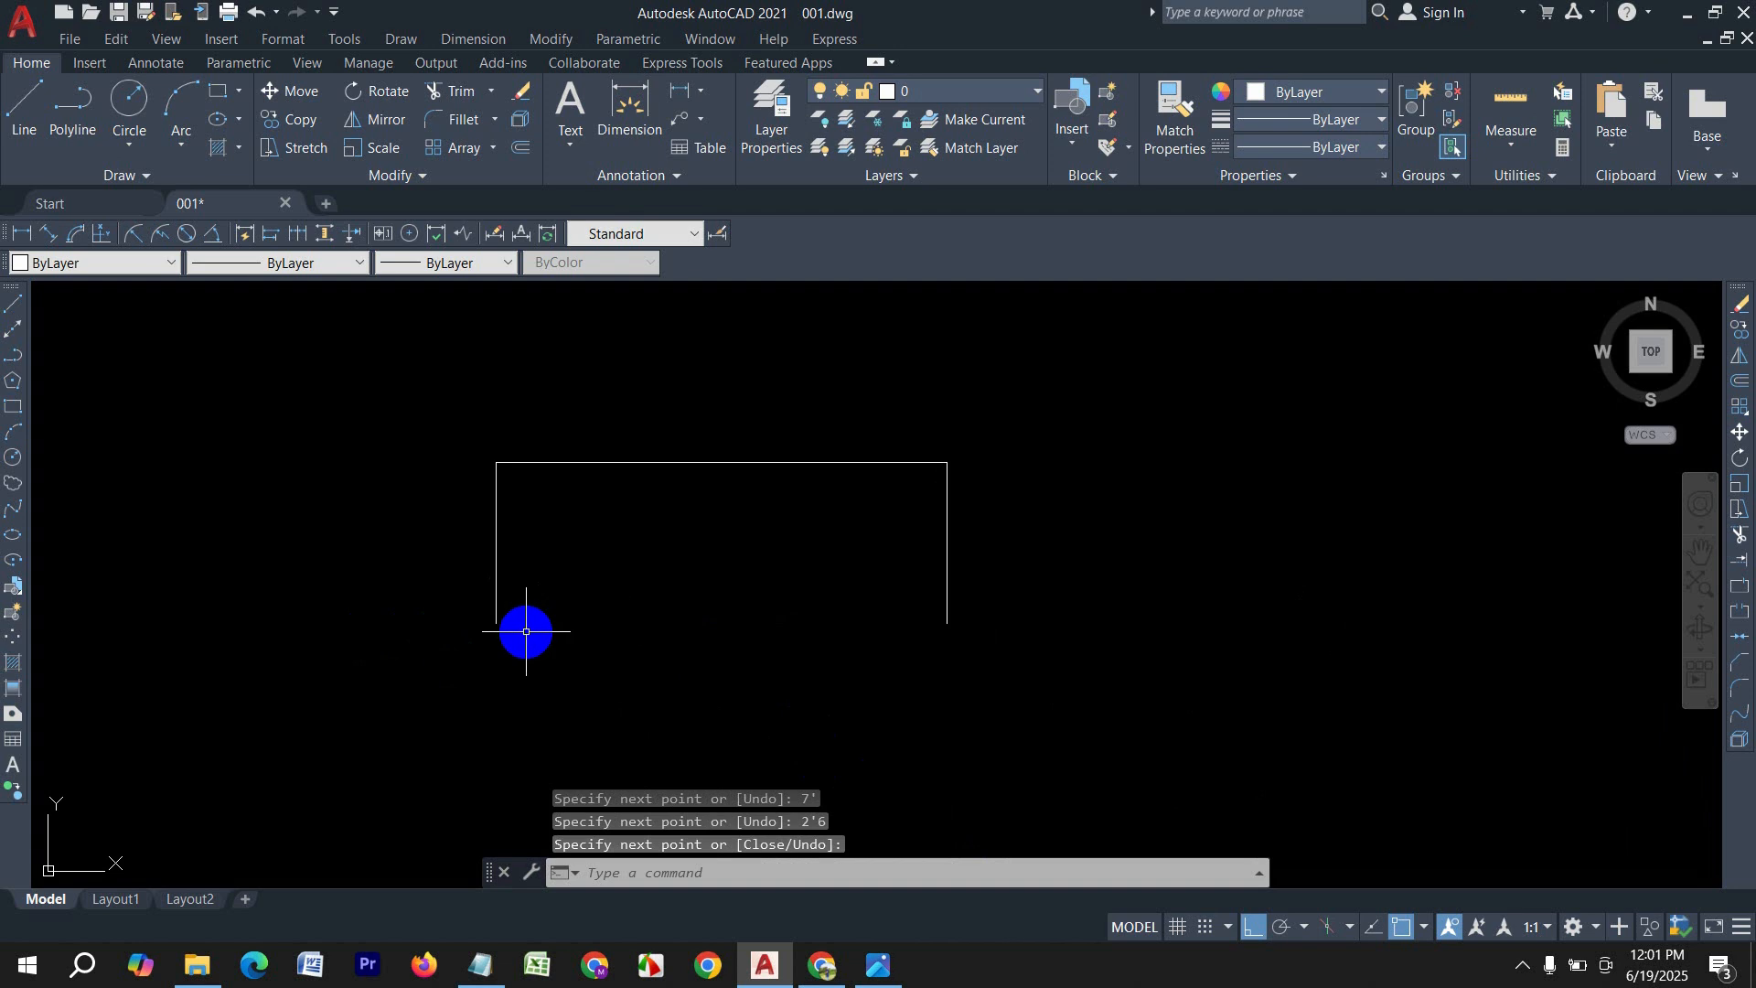
Step: Draw a 1'6 horizontal line inward from the left vertical line's lower end
middle_click_drag(693, 649, 623, 620)
key("Return")
left_click(427, 594)
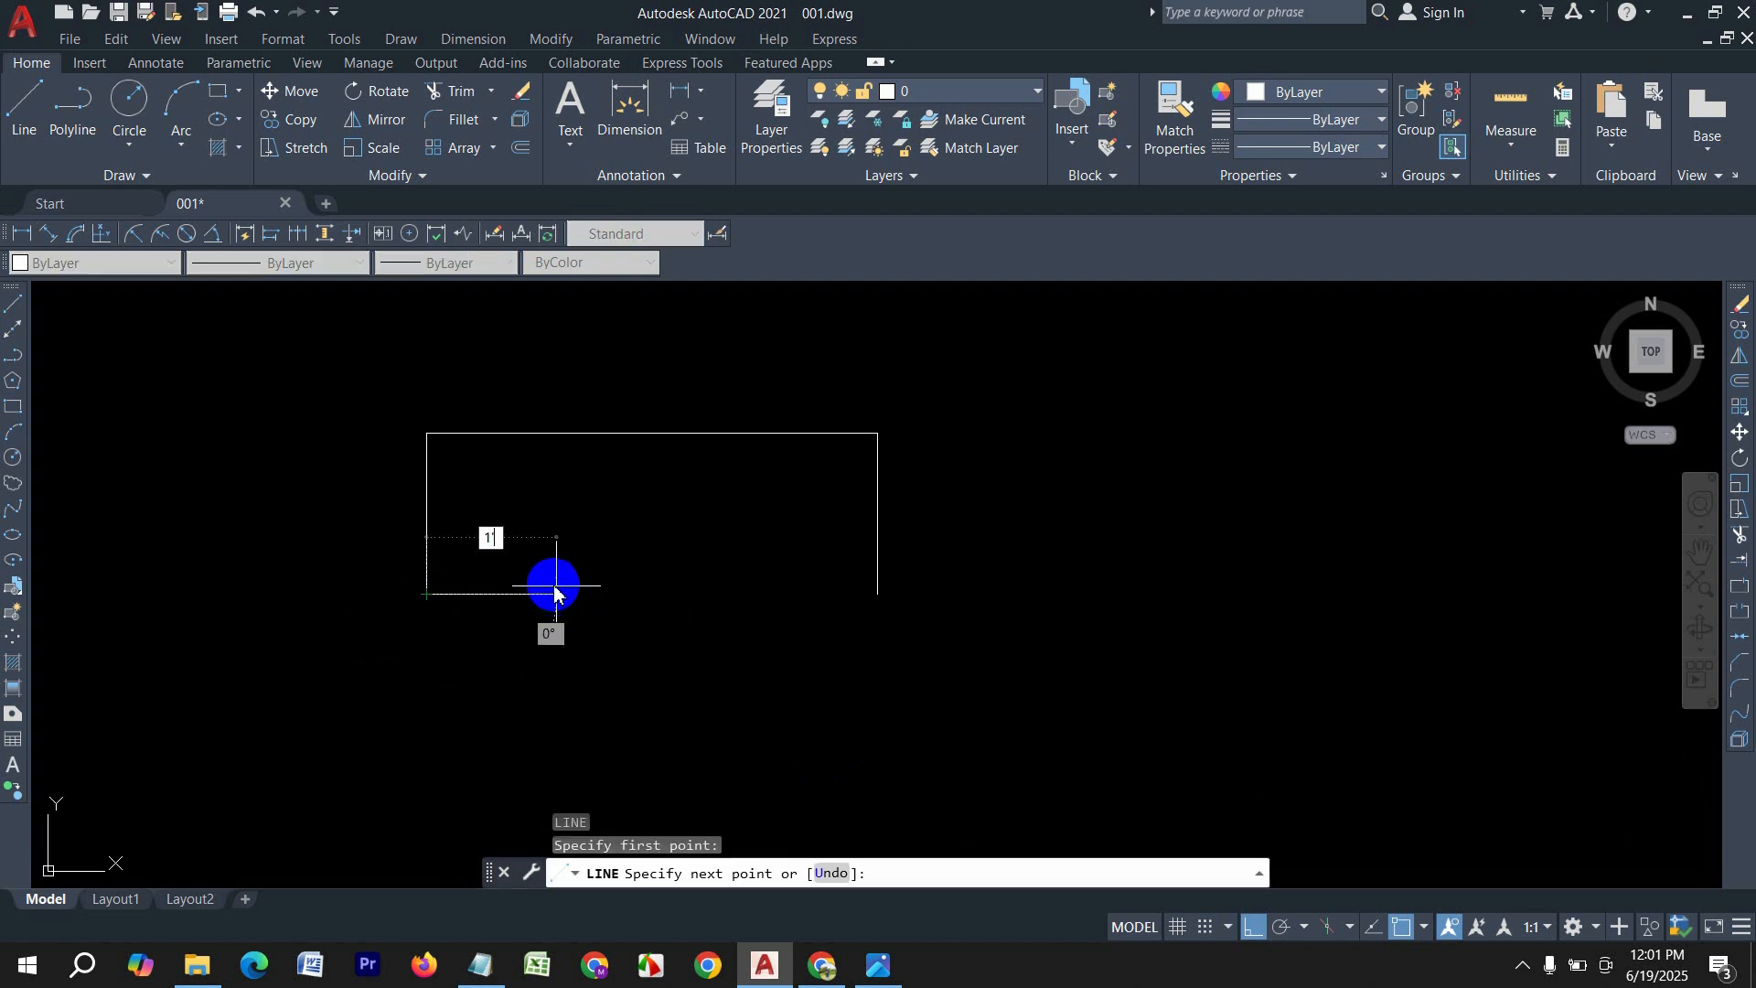
type("1'6")
key("Return")
key("Return")
Step: Draw a 1'6 horizontal line inward from the right vertical line's lower end
key("Return")
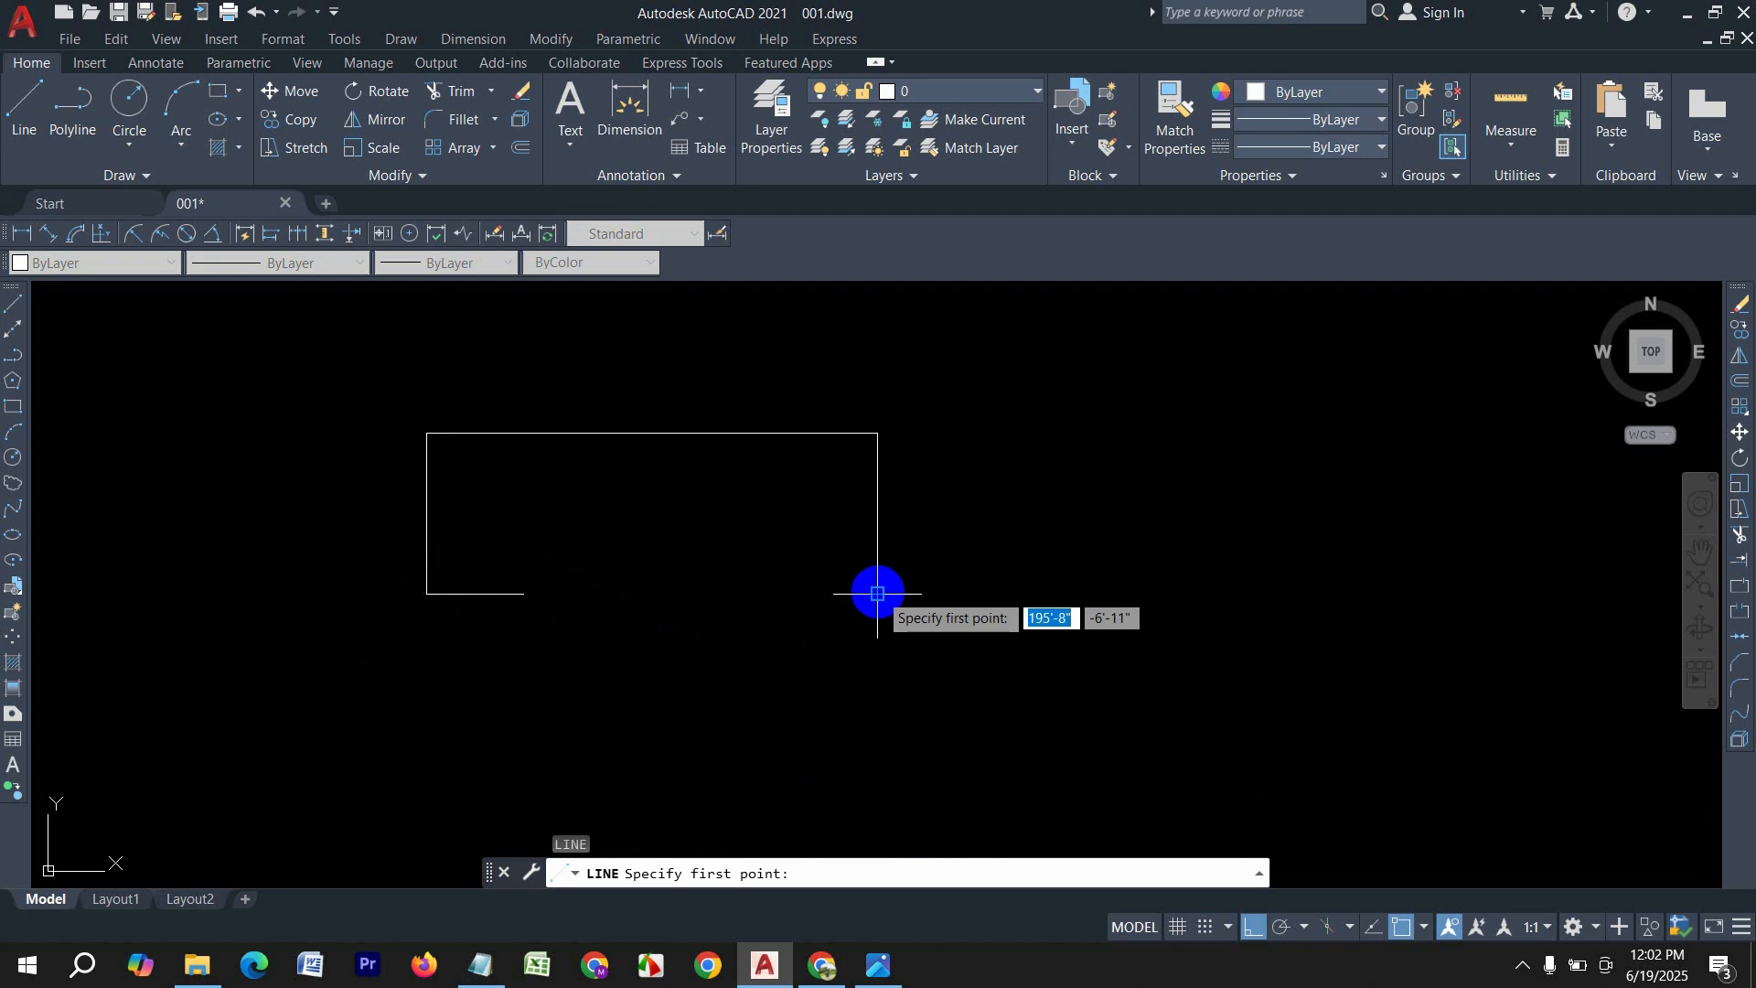
left_click(879, 594)
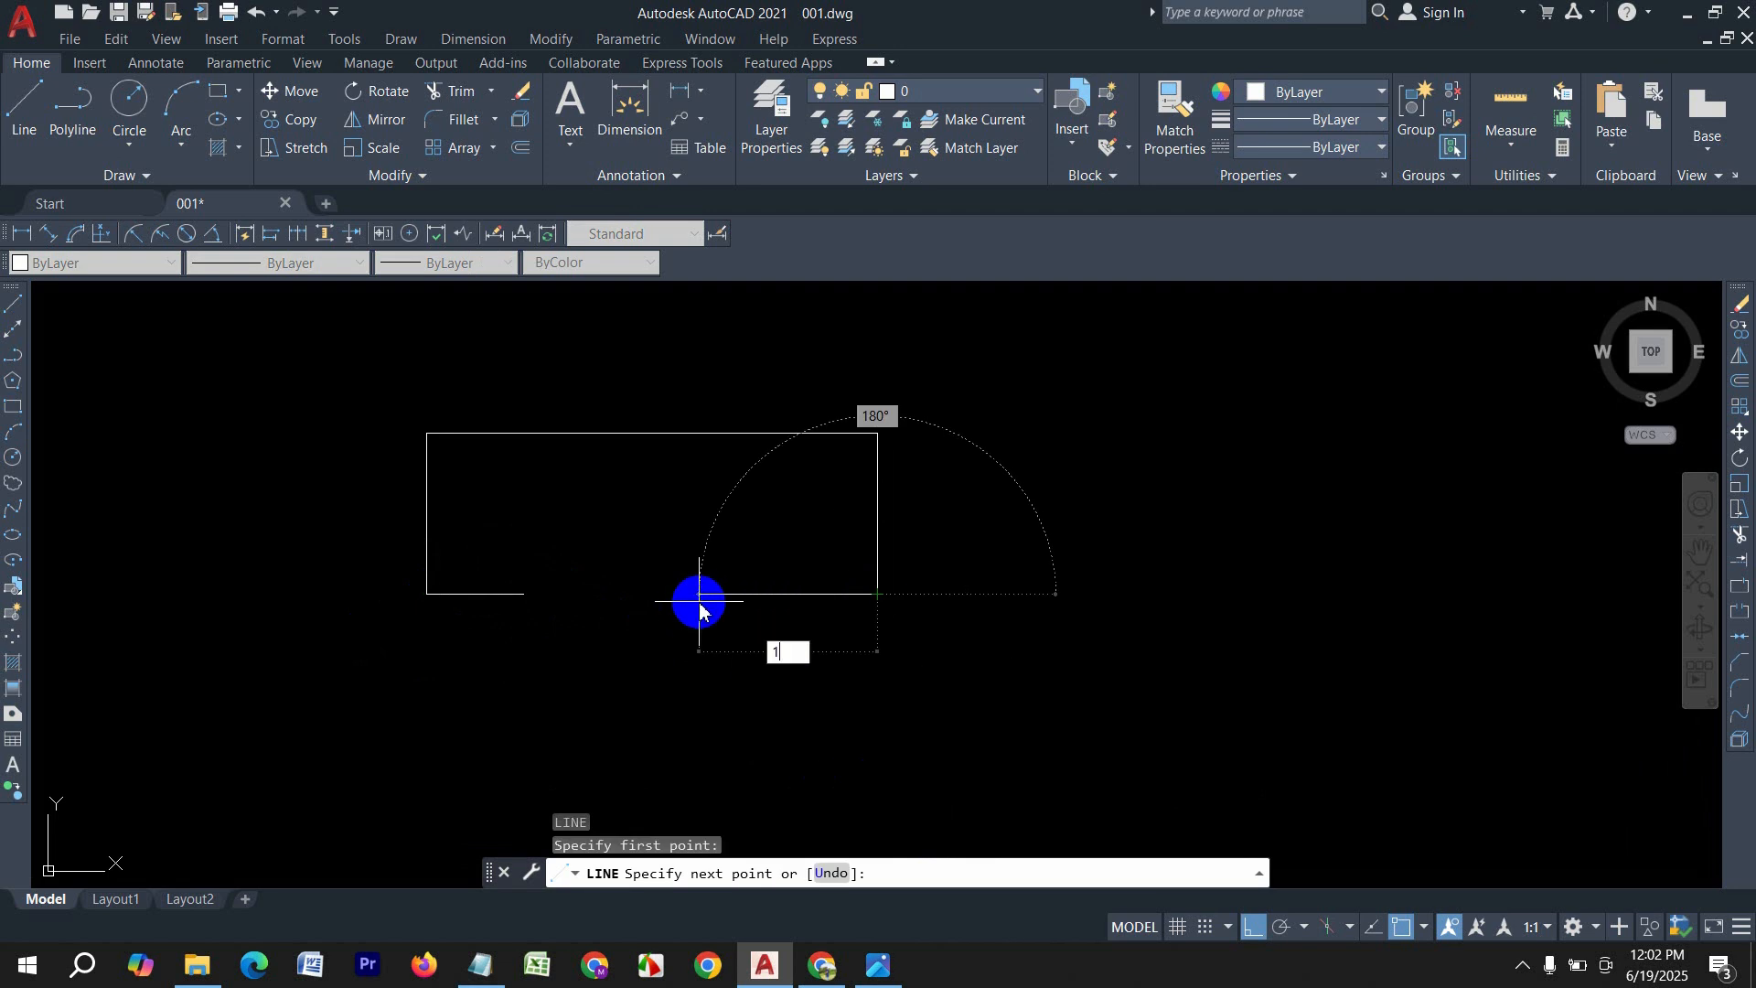
type("1'6")
key("Return")
key("Return")
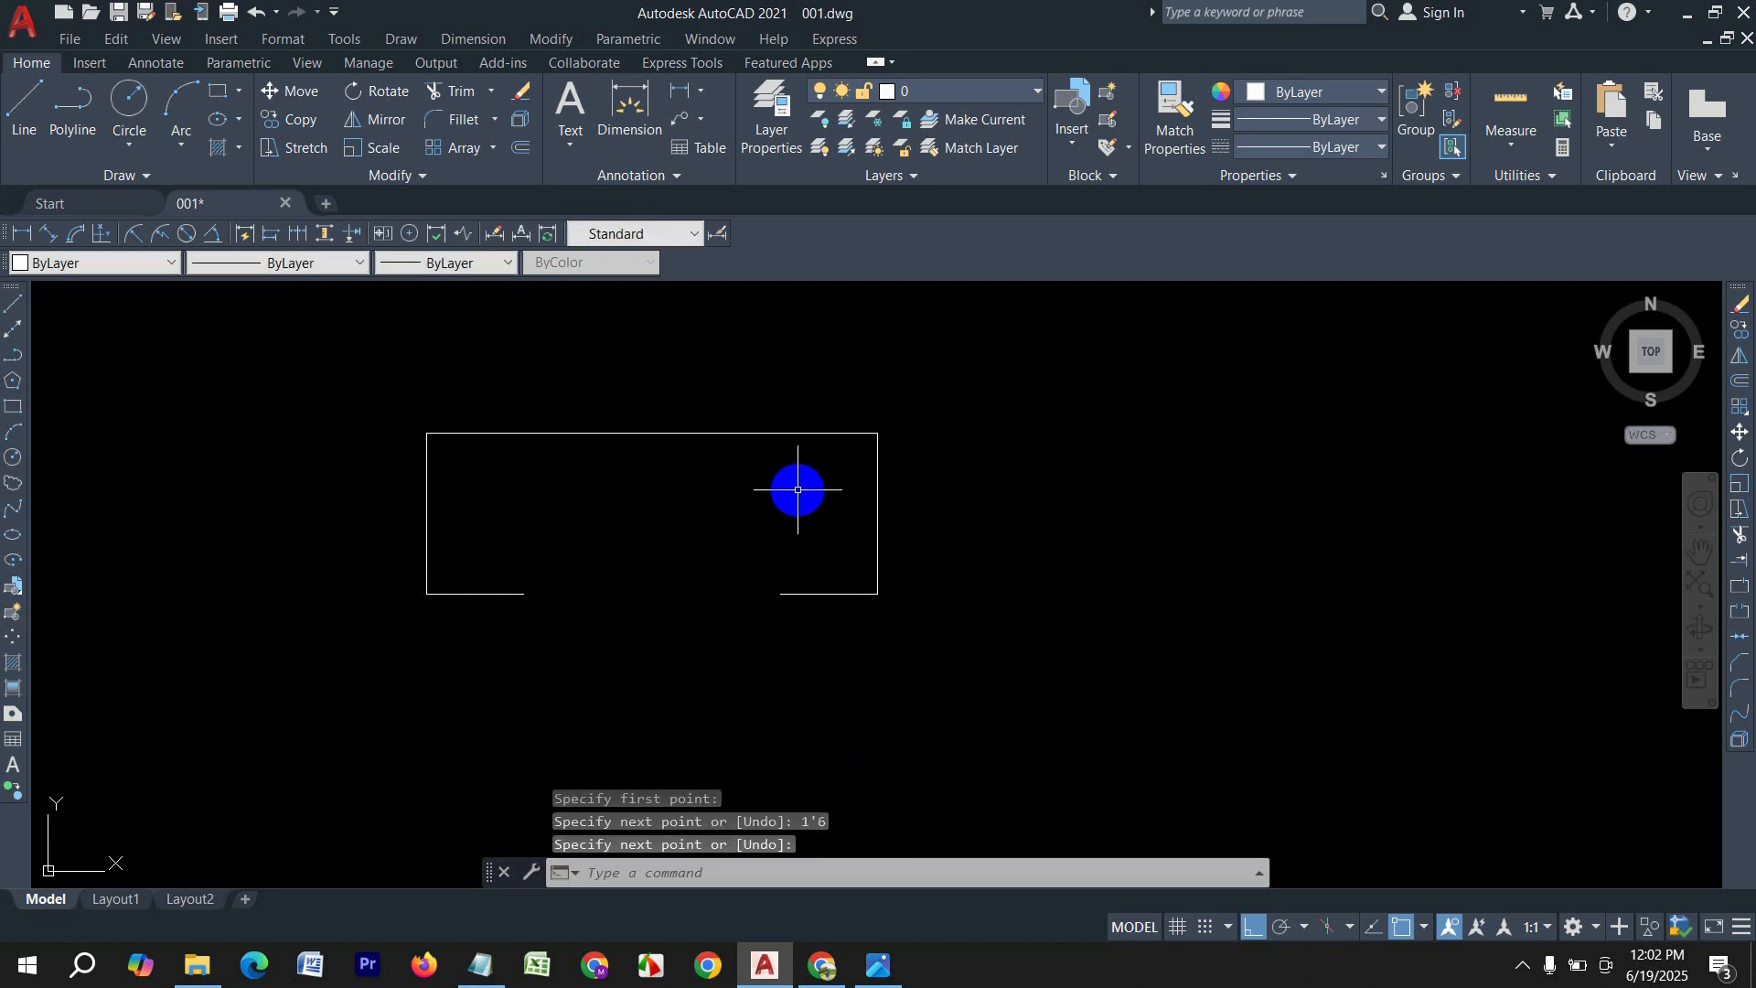
Step: Erase the 7' horizontal line joining the upper ends of the two vertical lines
left_click(797, 491)
left_click(688, 406)
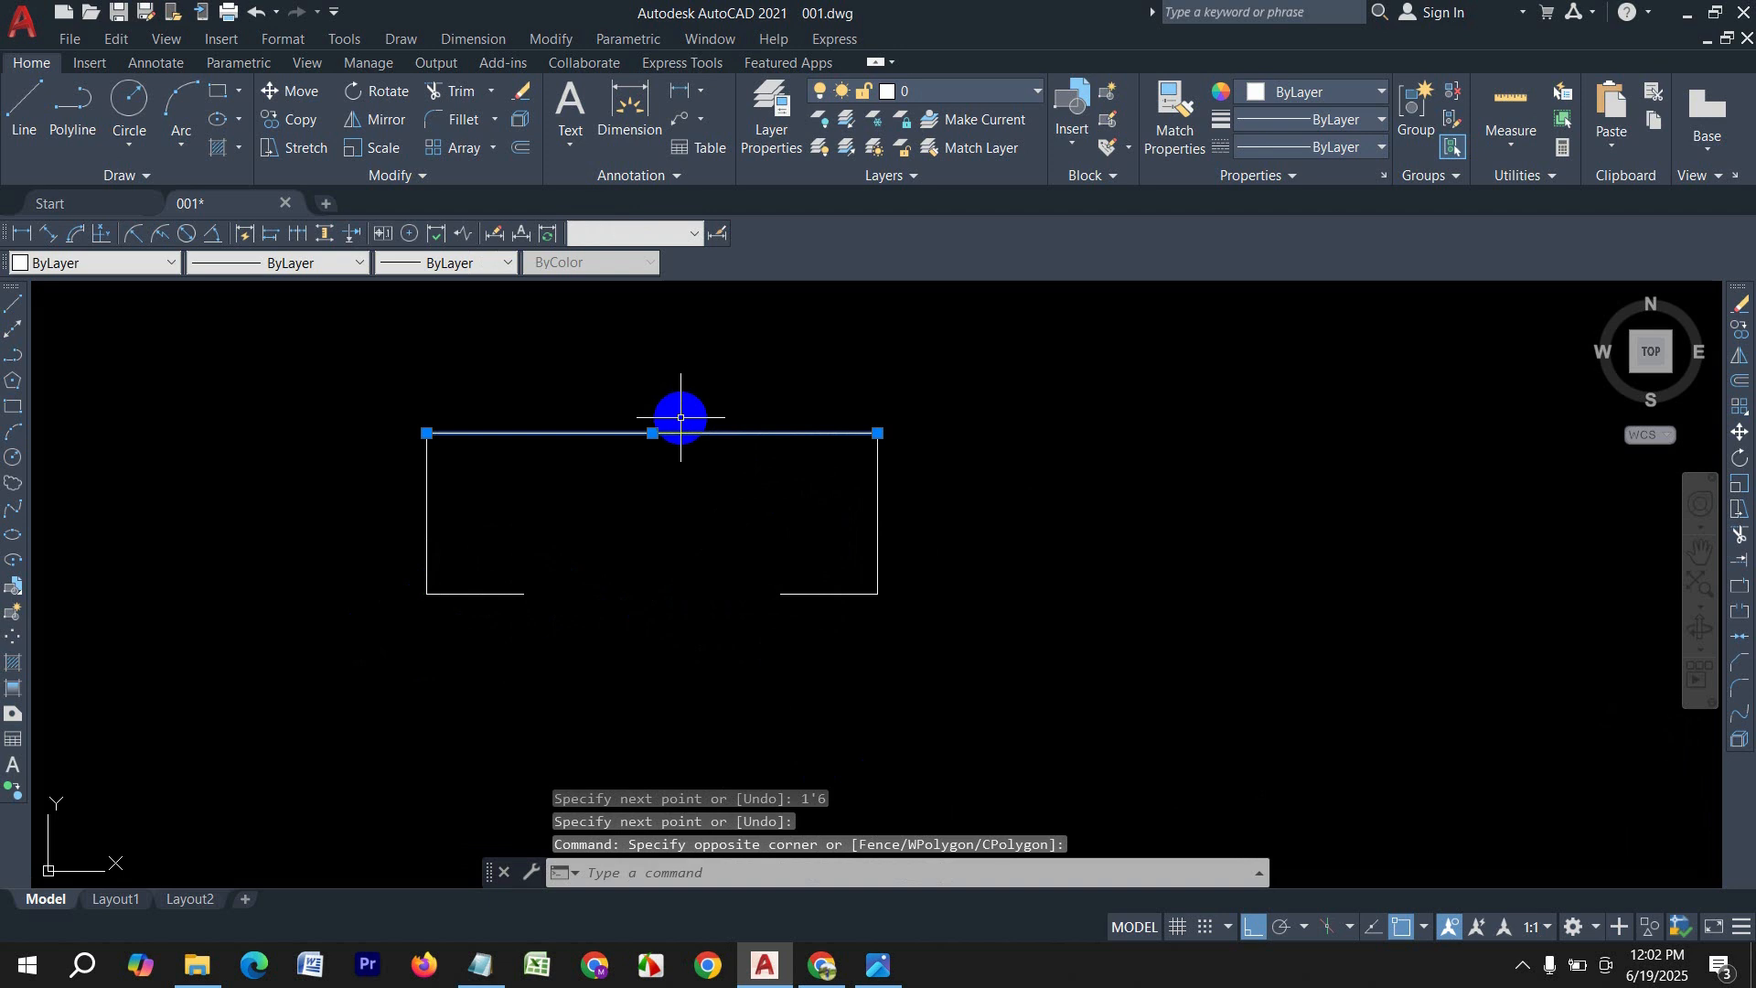
key("Delete")
type("a")
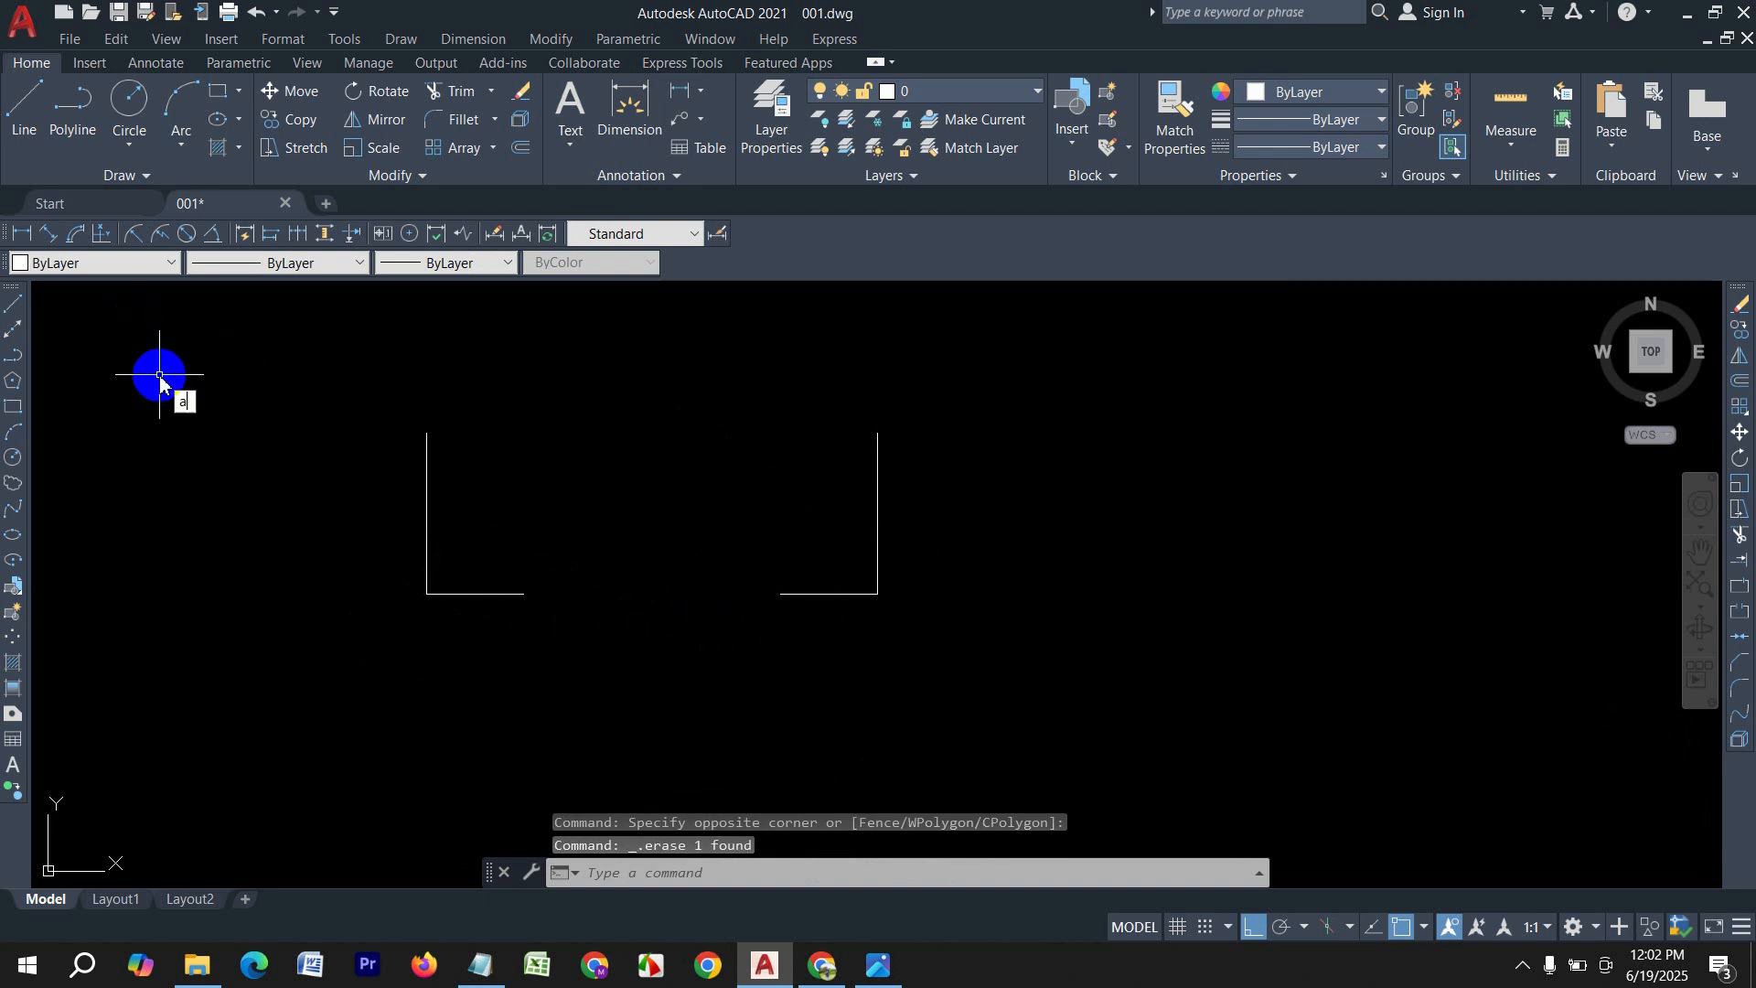
type("rc")
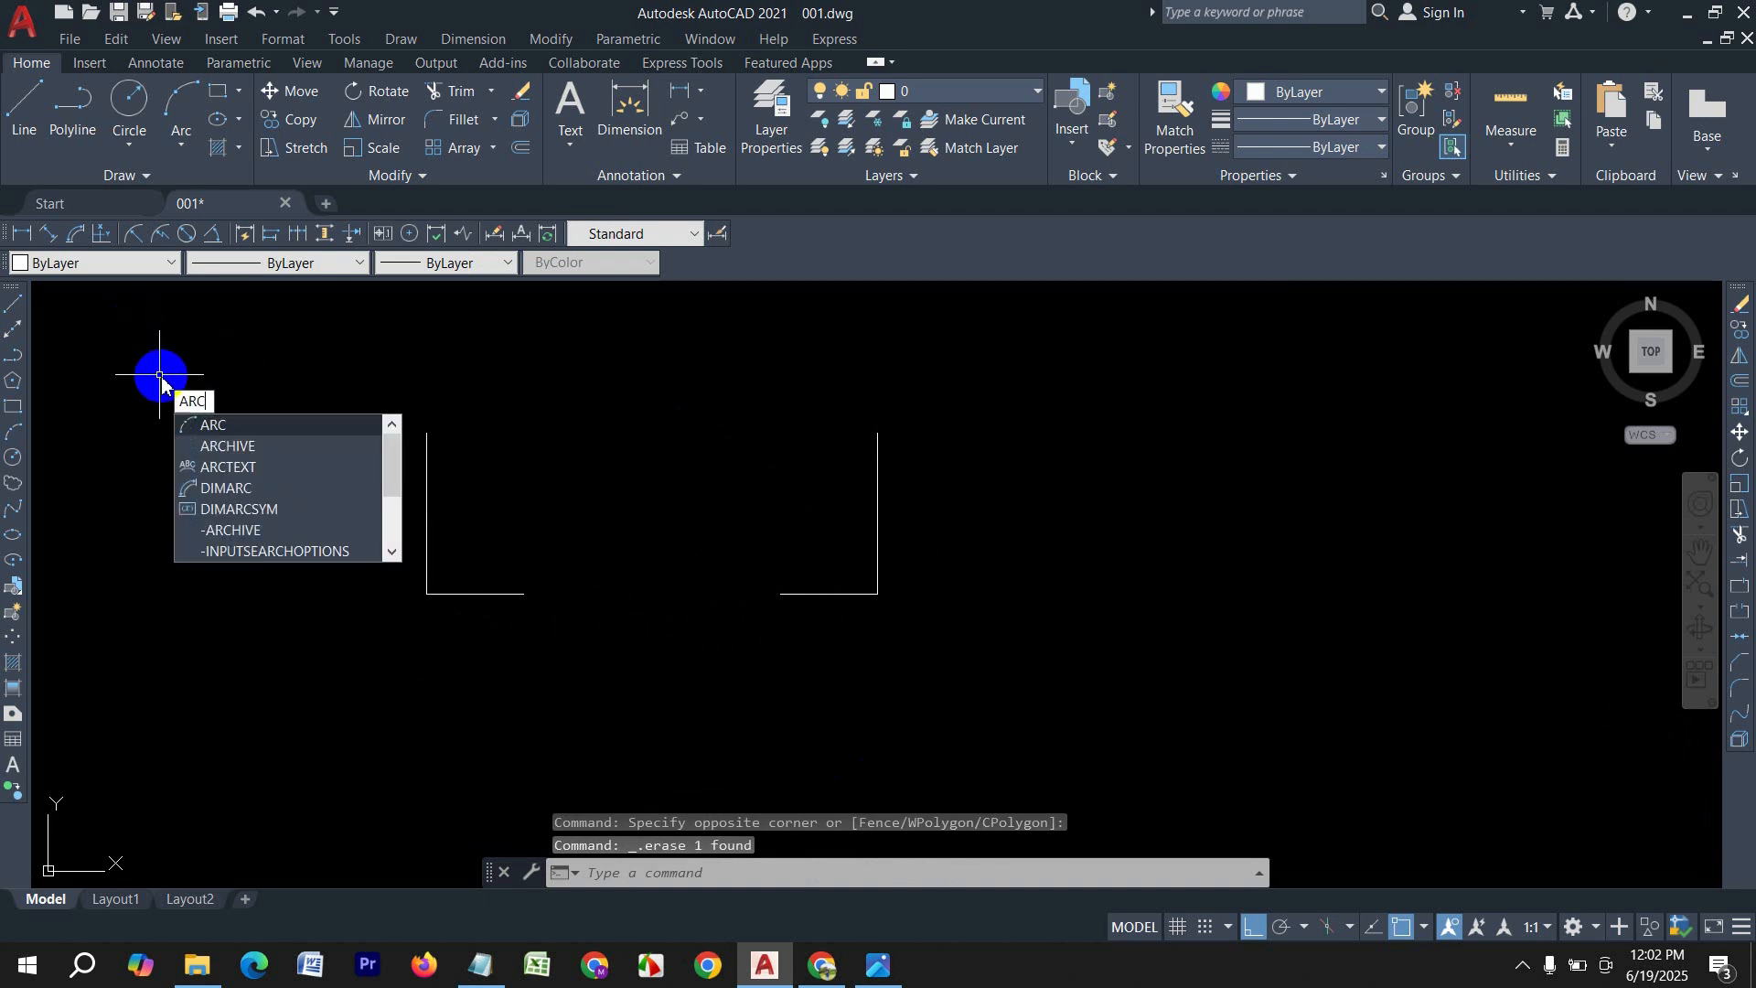
key("Escape")
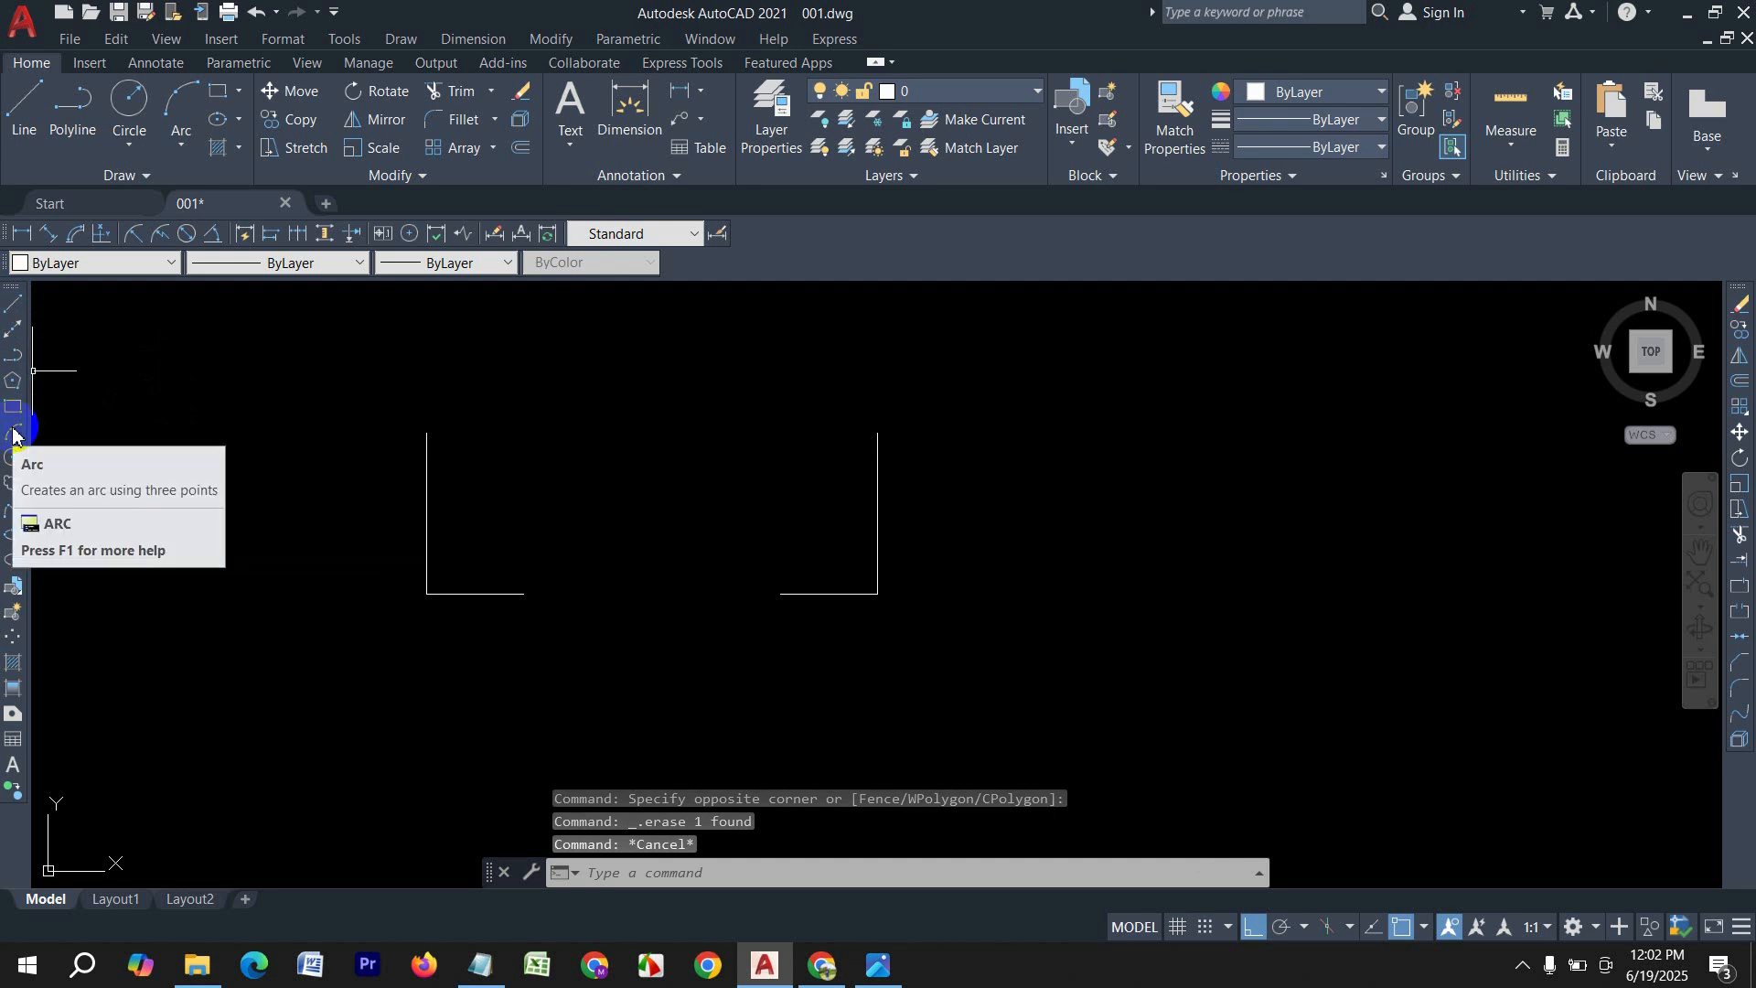
key("Escape")
type("a")
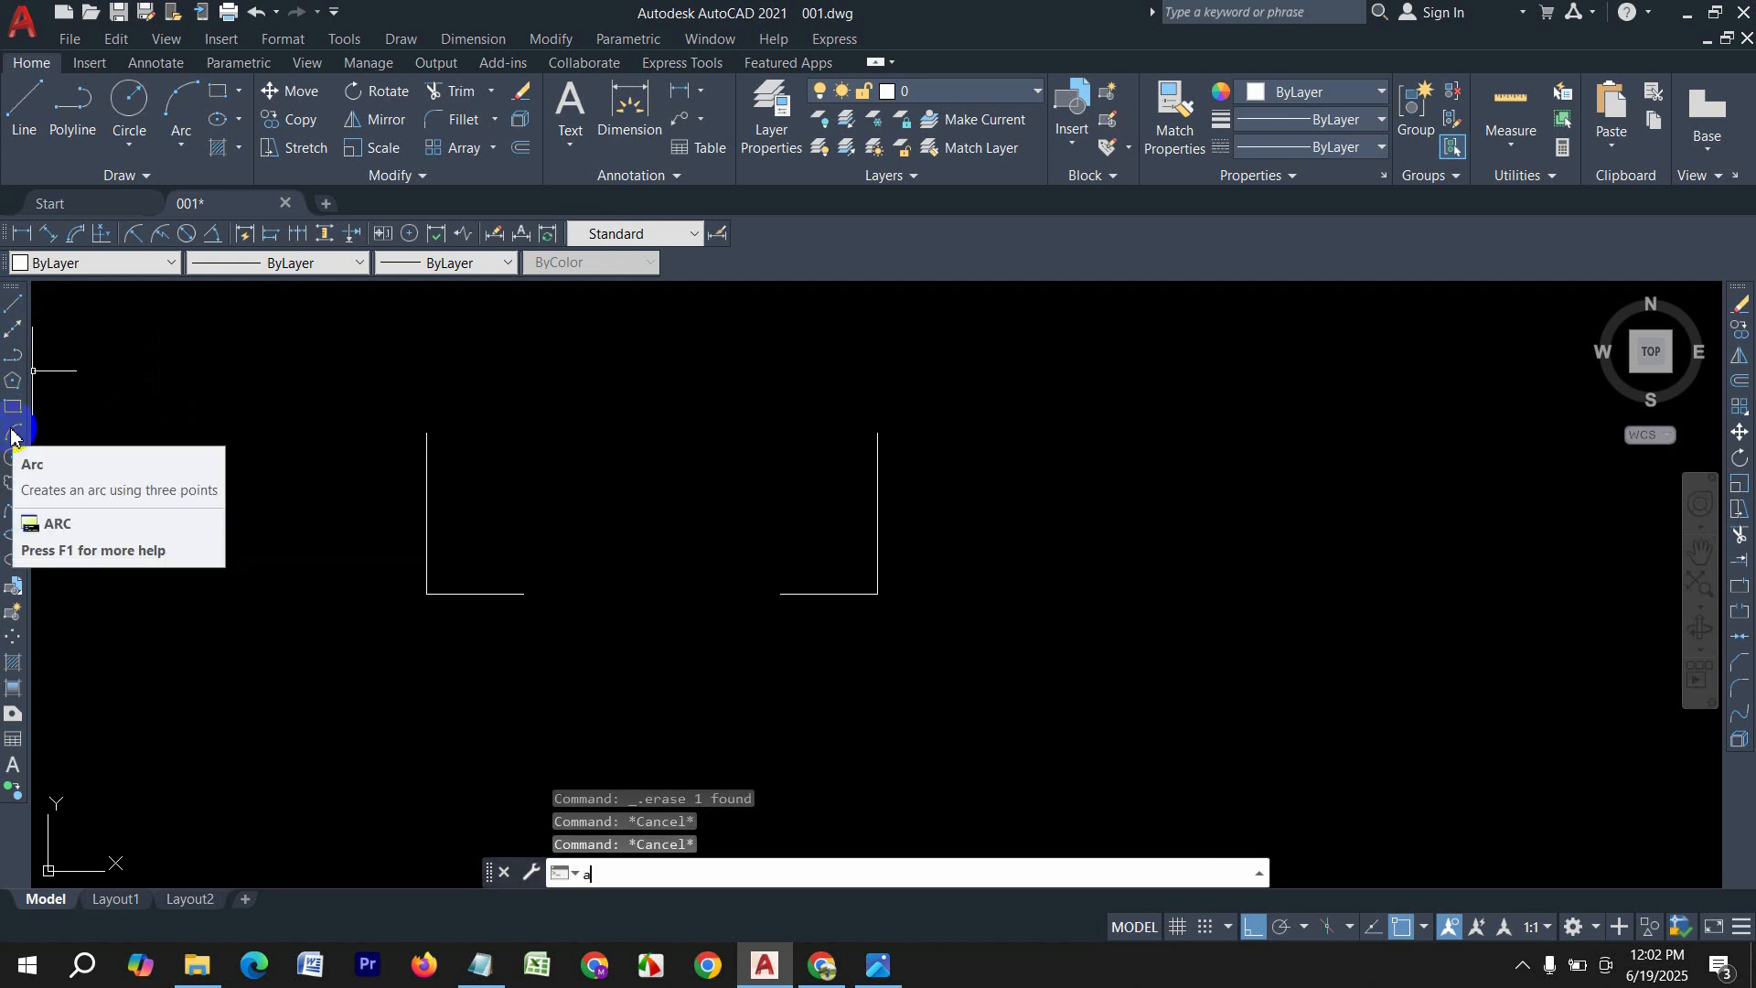
type("rc")
key("Return")
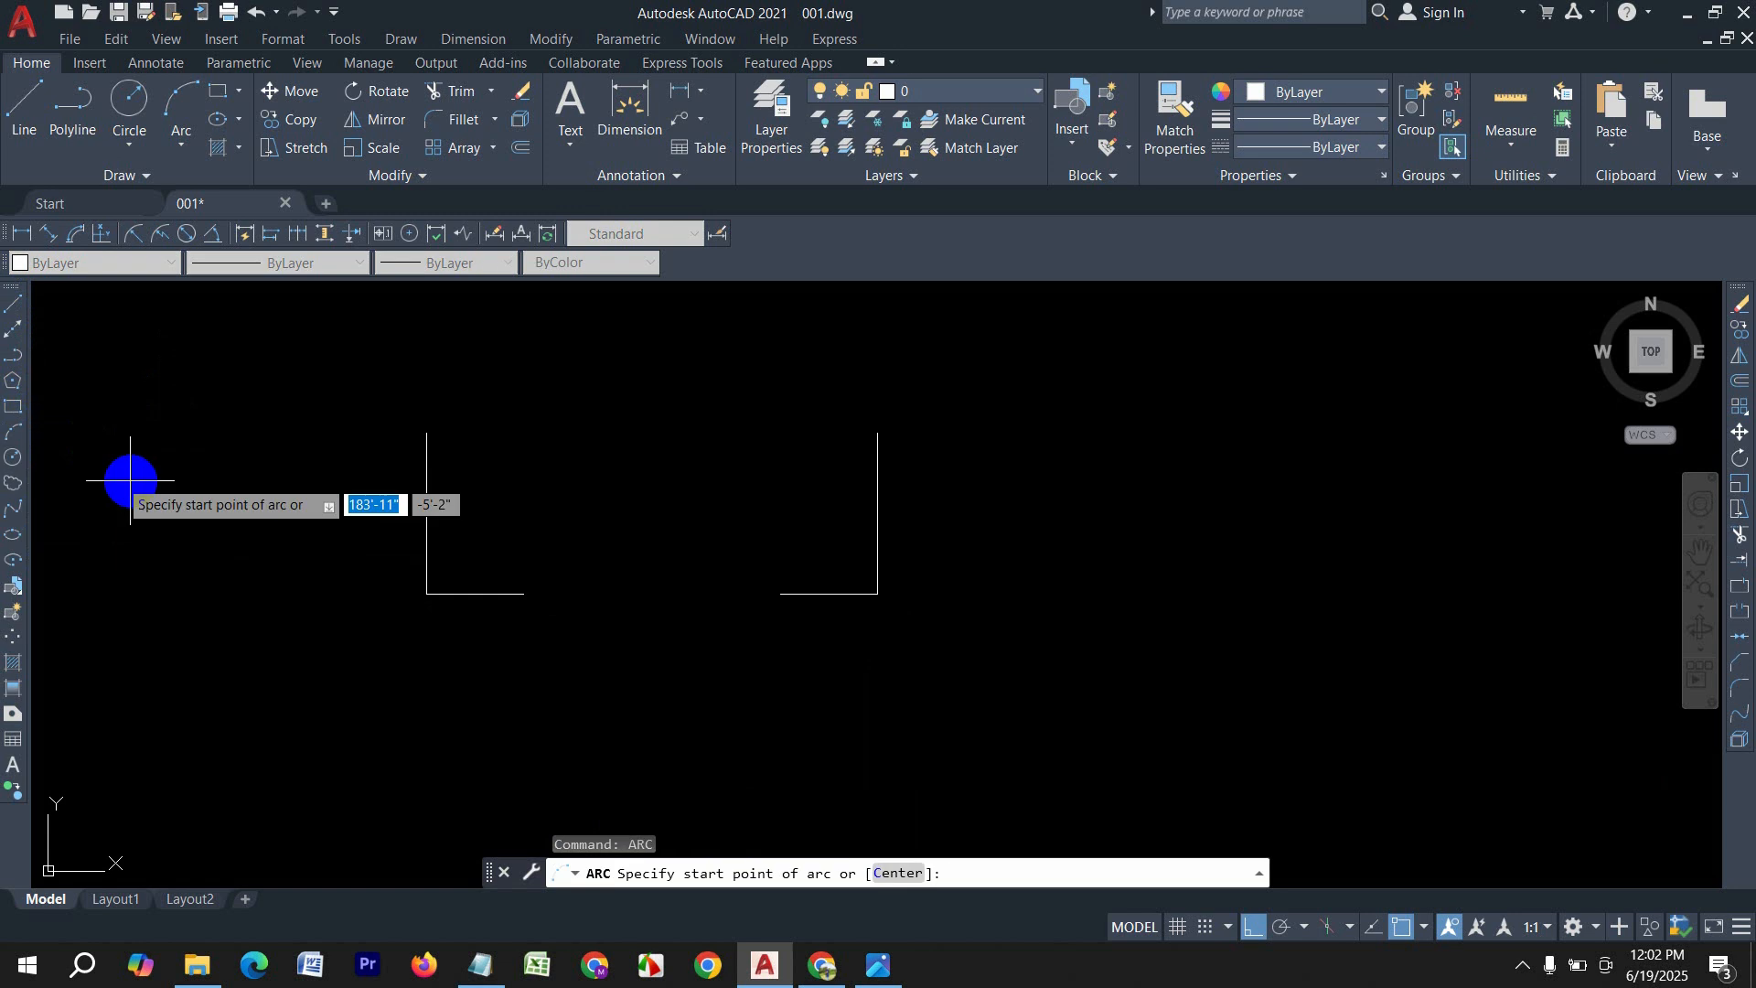
left_click(522, 600)
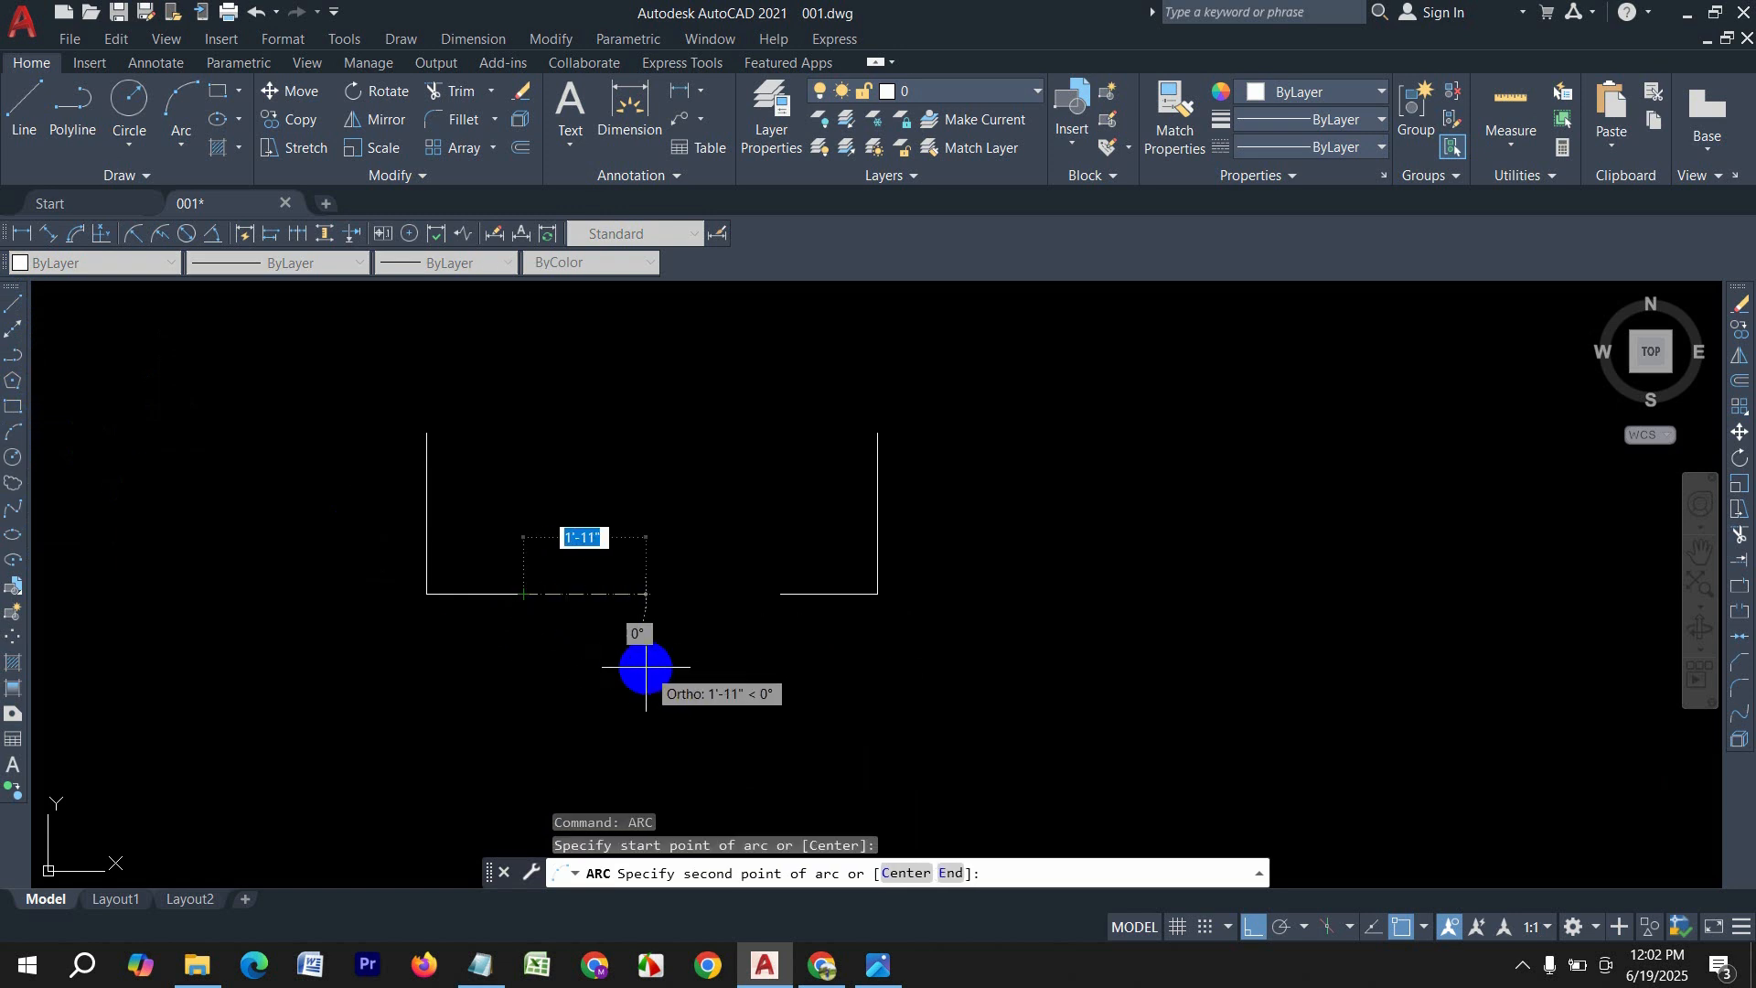
left_click(646, 667)
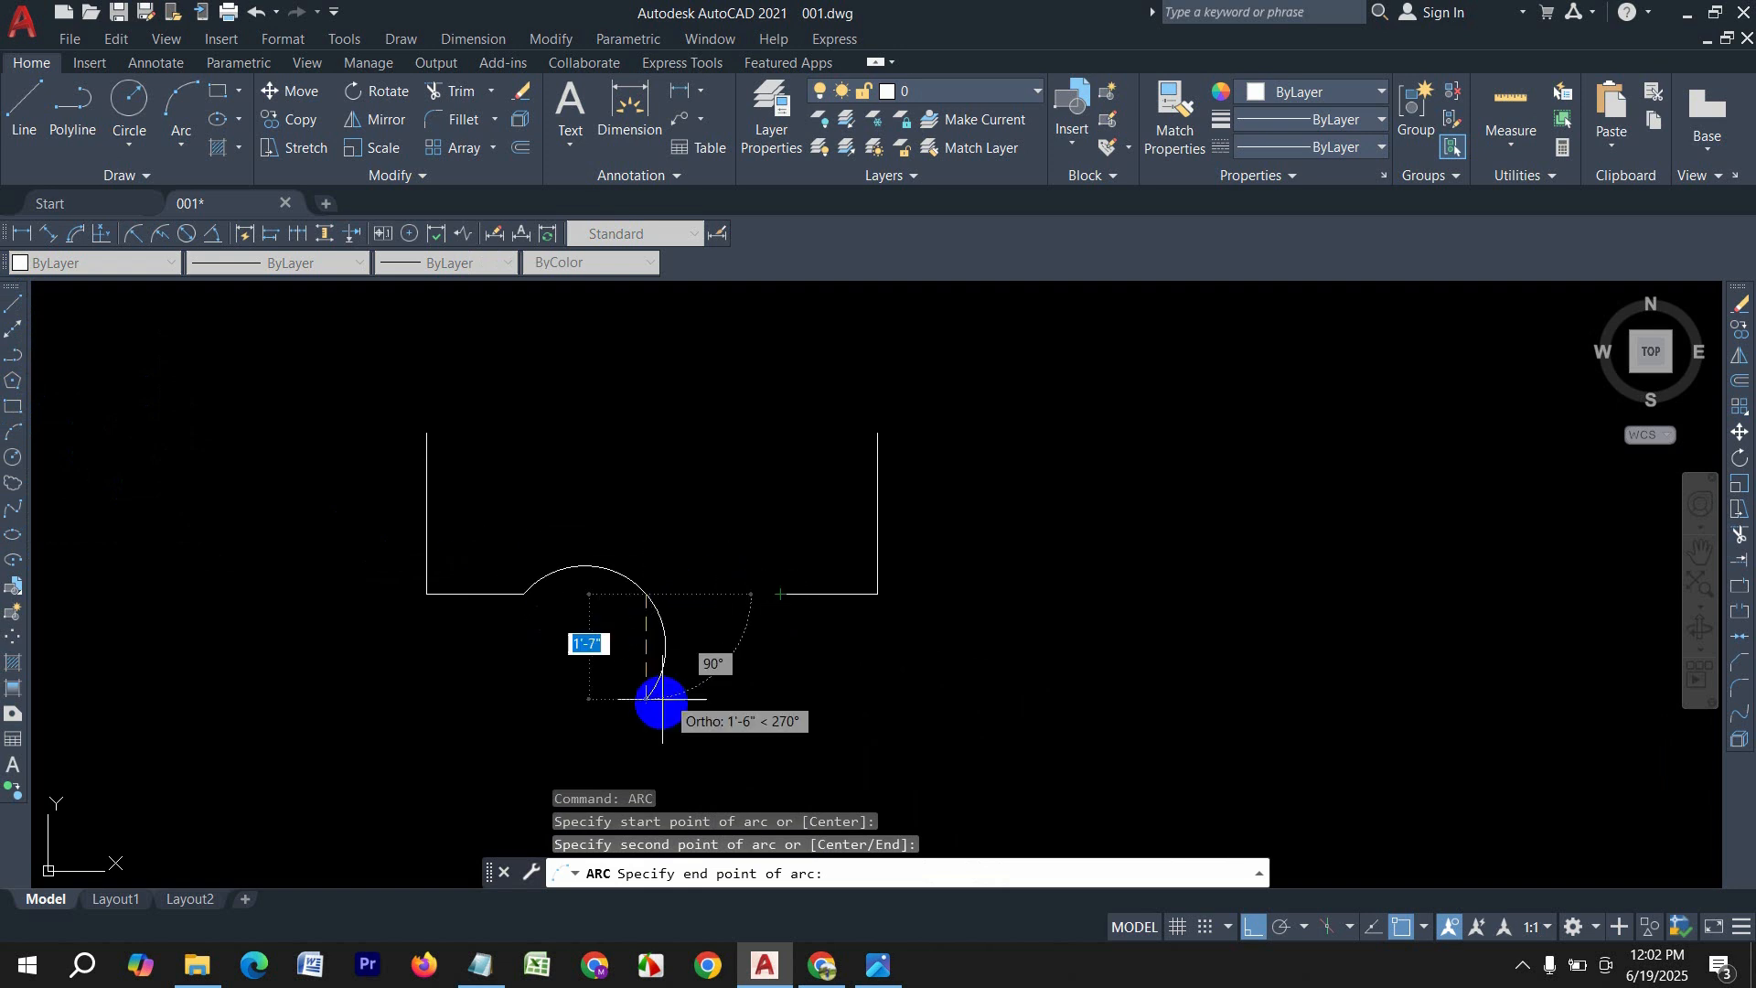
key("Escape")
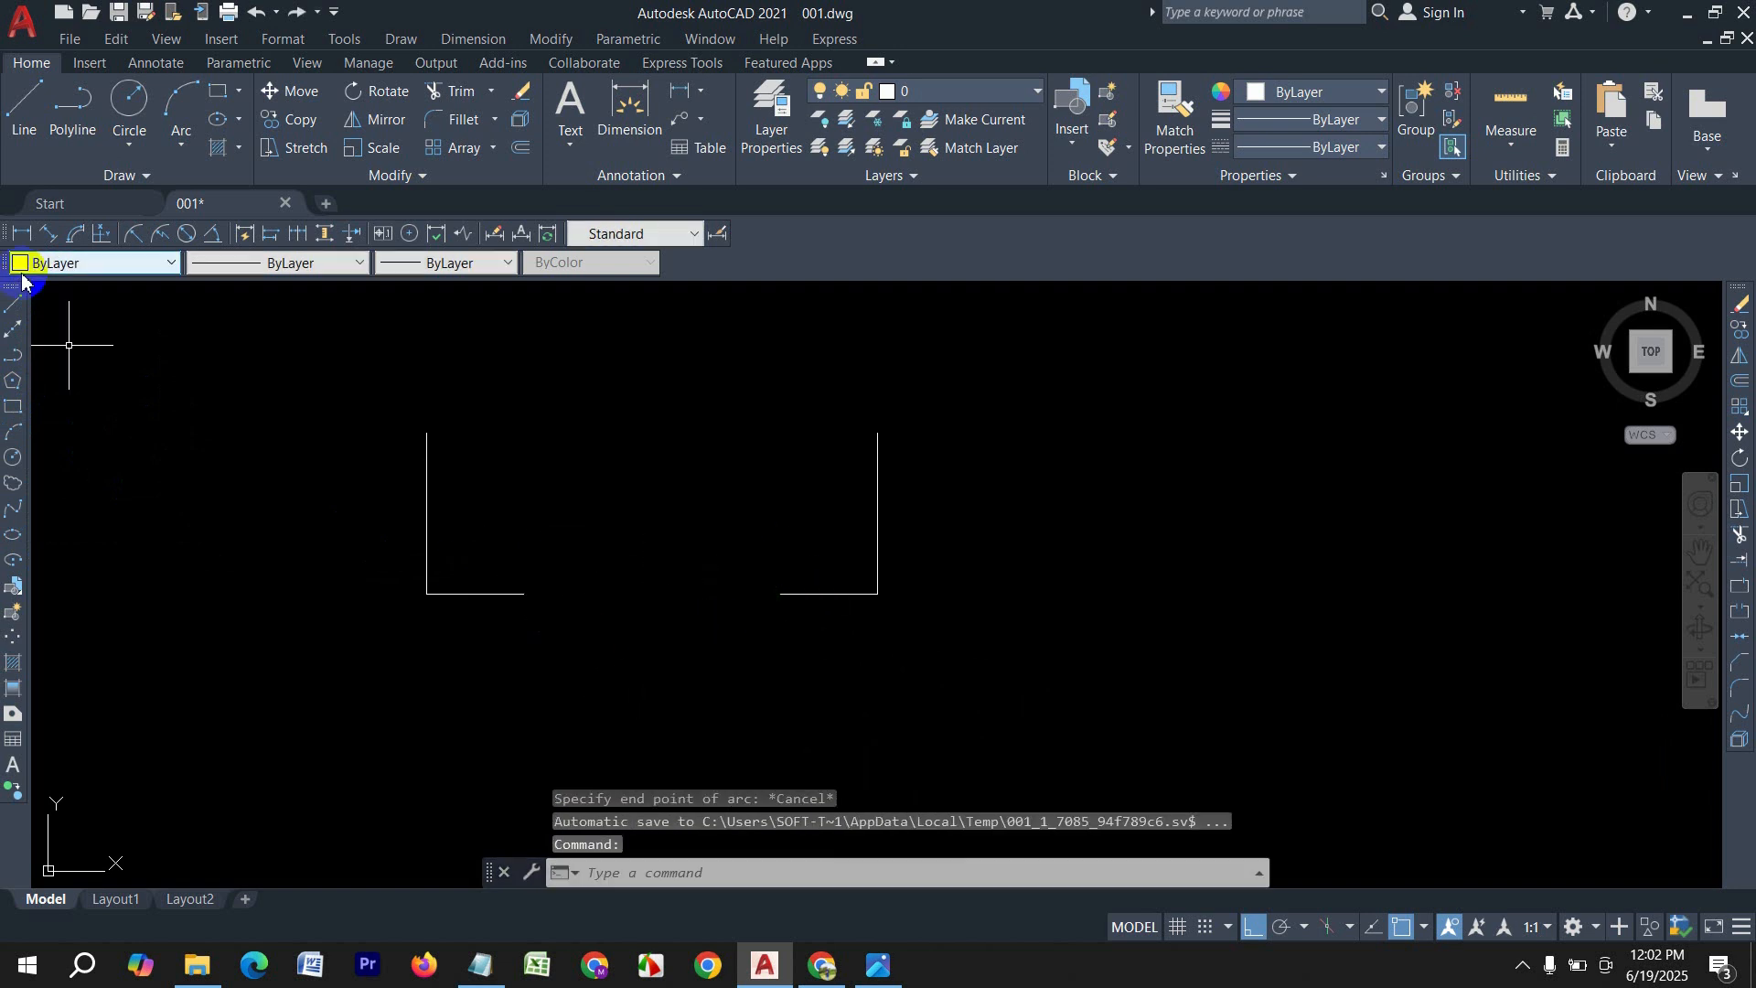
Step: Draw a horizontal line bridging the gap between the inner ends of the two 1'6 lines
left_click(25, 311)
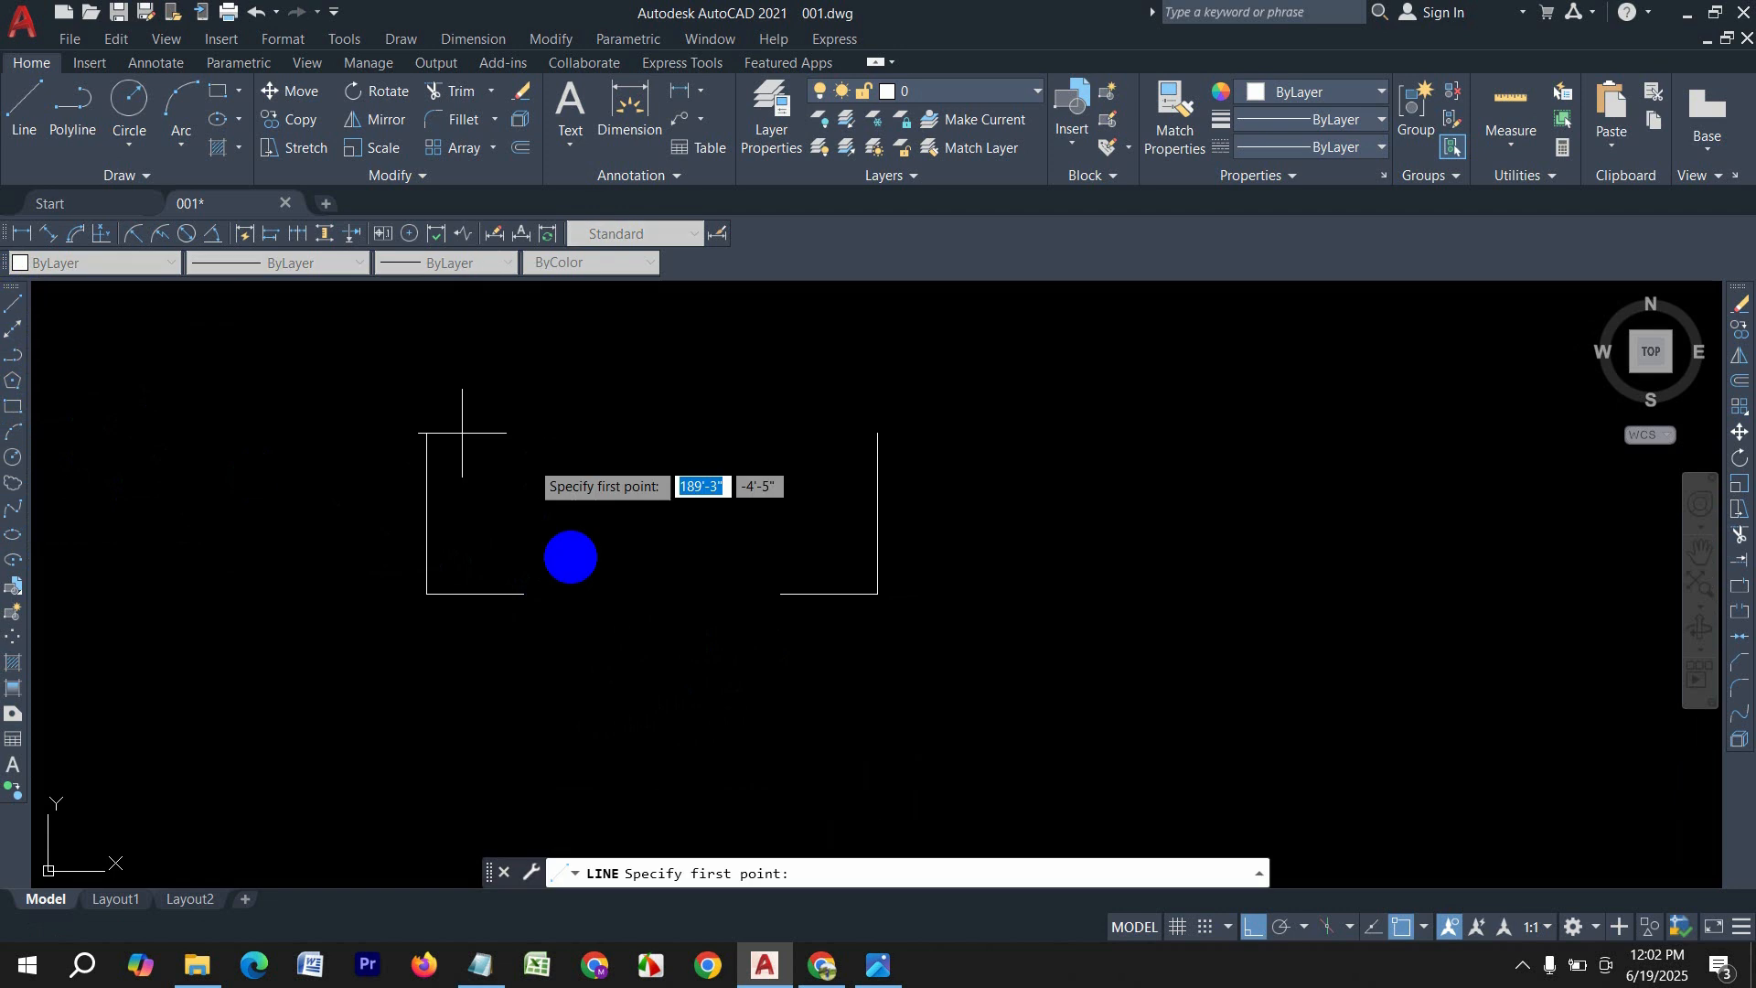
left_click(524, 594)
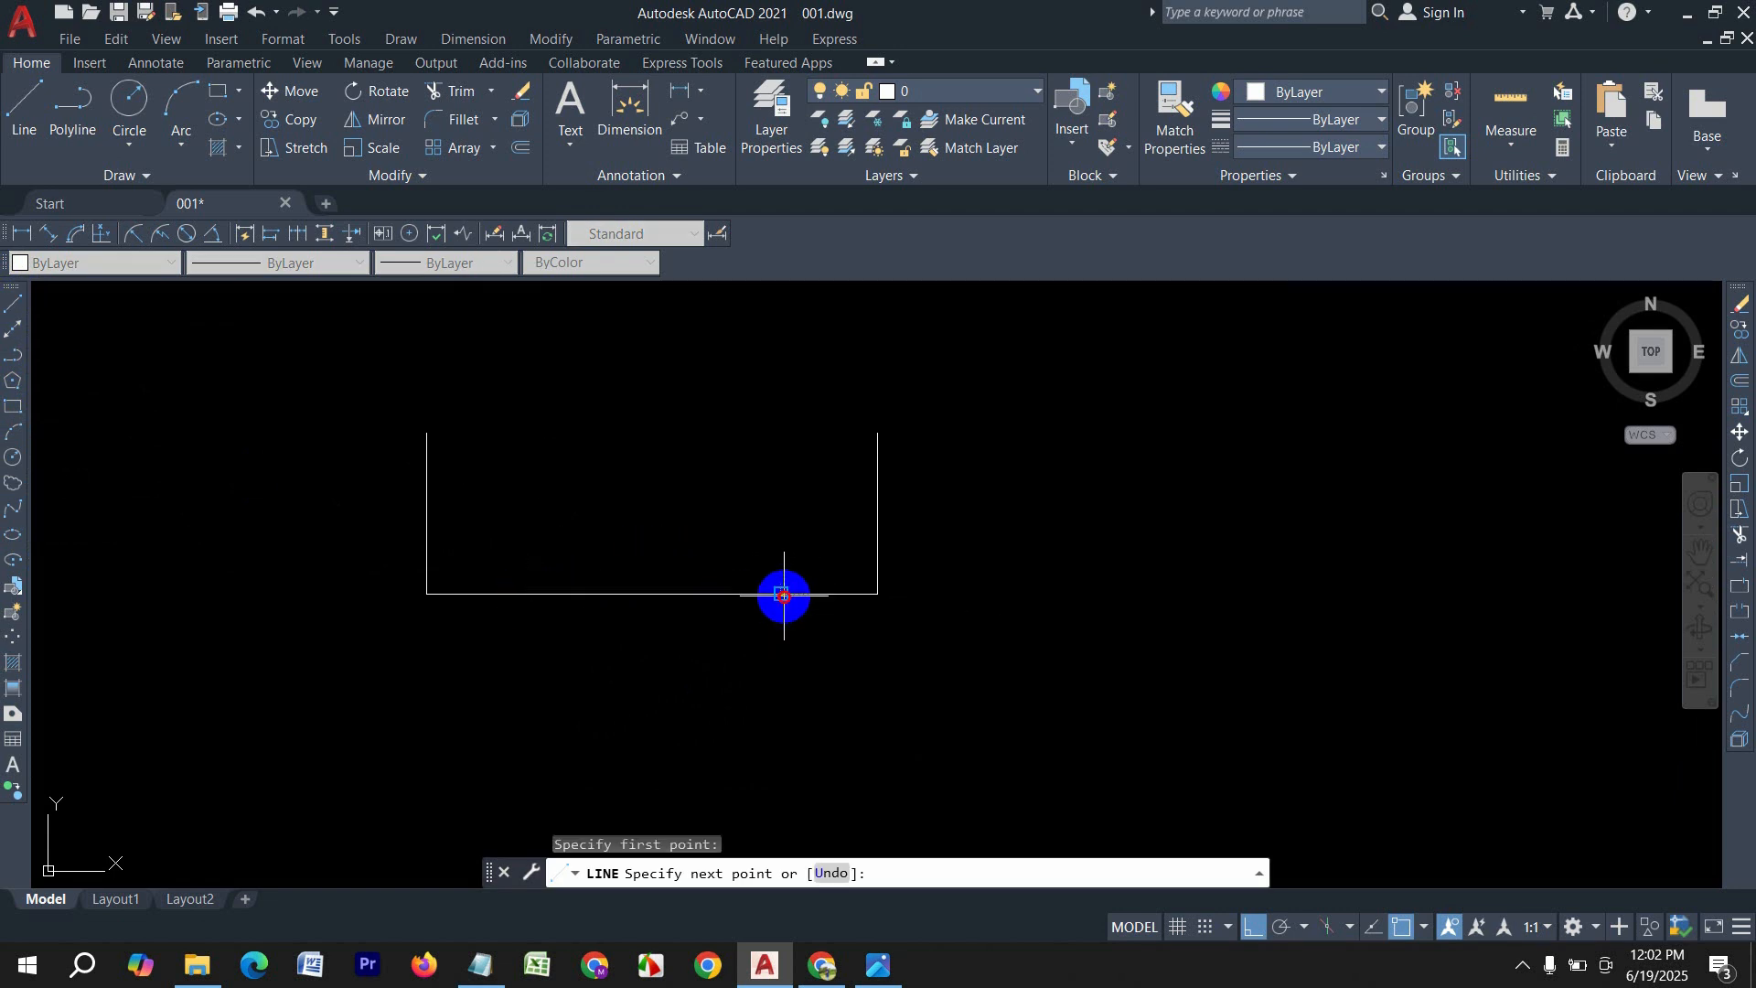
left_click(784, 593)
key("Return")
Step: Draw a 1' vertical line downward from the bridging line's midpoint and erase the bridging line
key("Return")
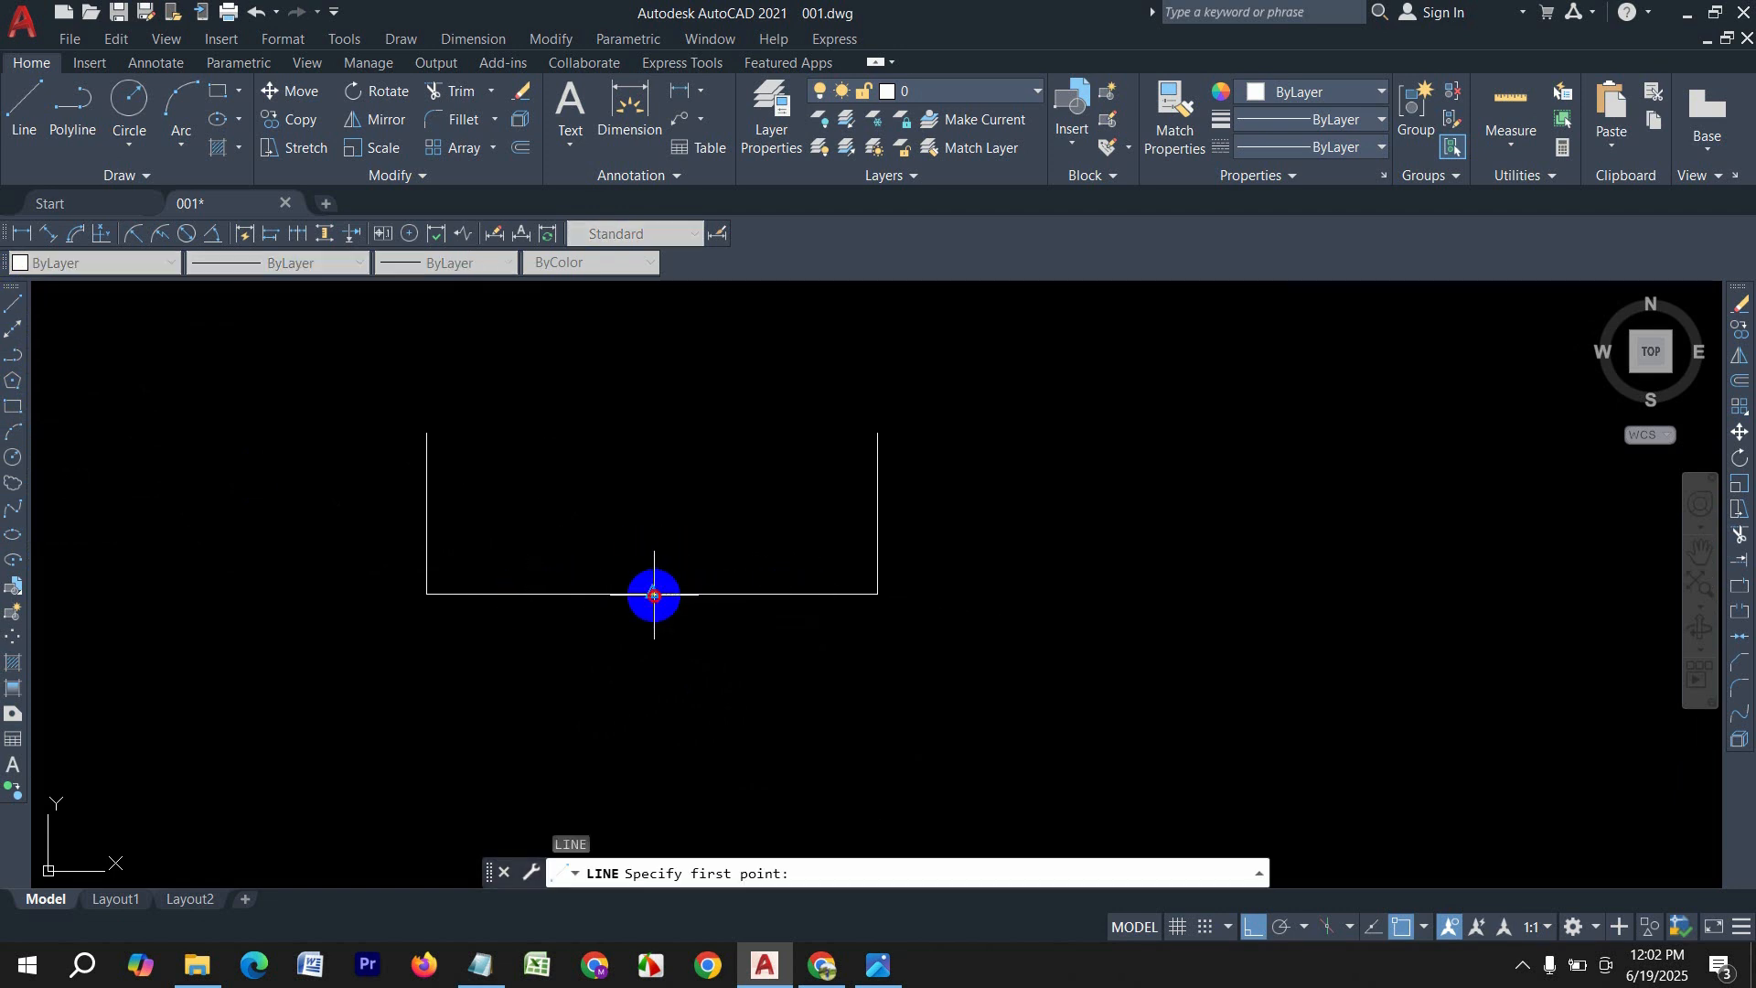
left_click(652, 594)
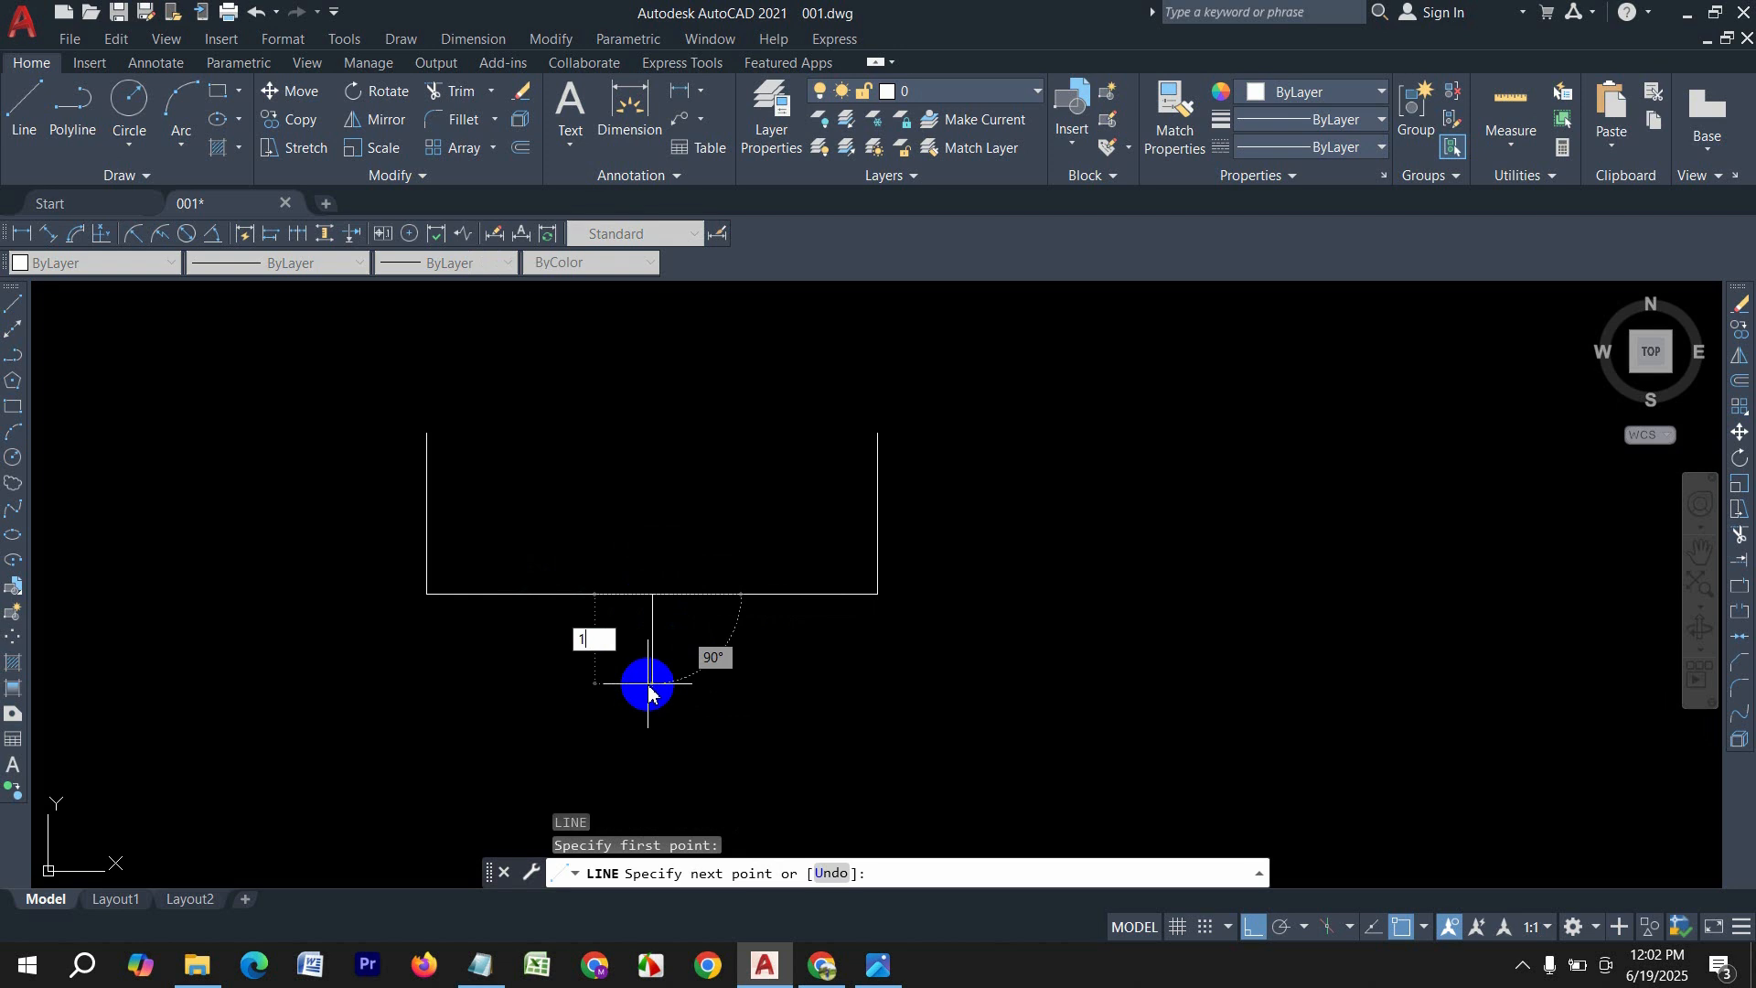
type("1")
key("Return")
key("Return")
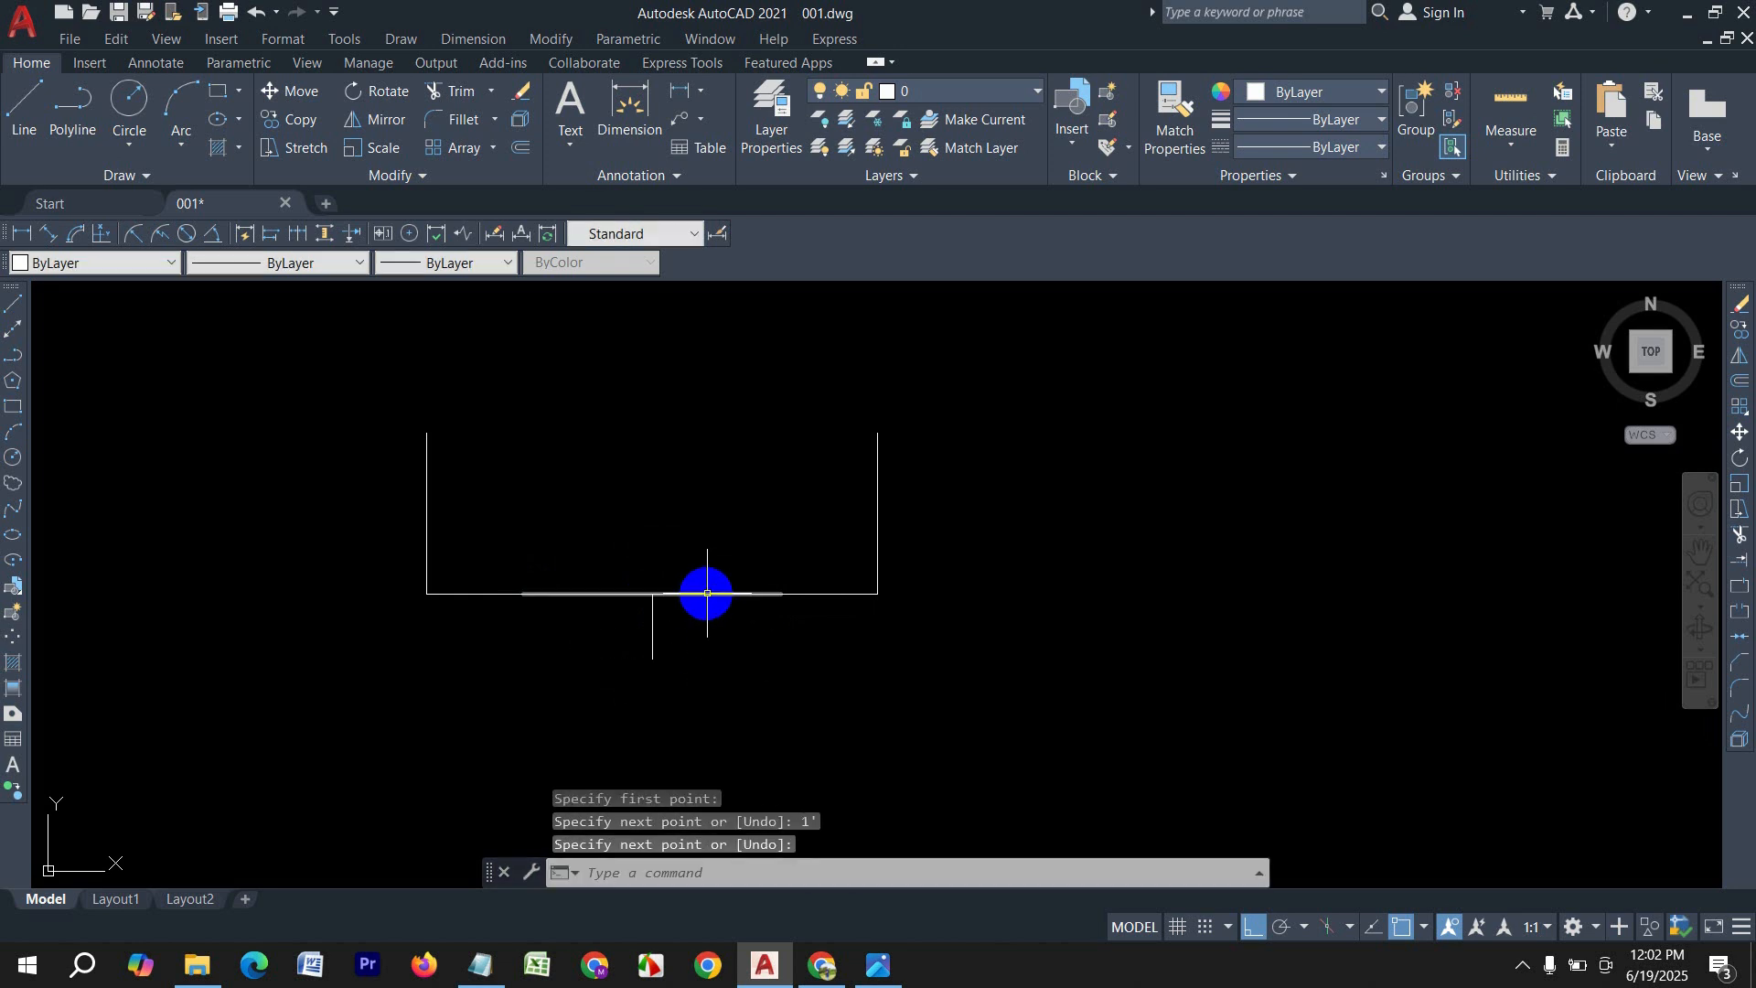
left_click(707, 593)
key("Delete")
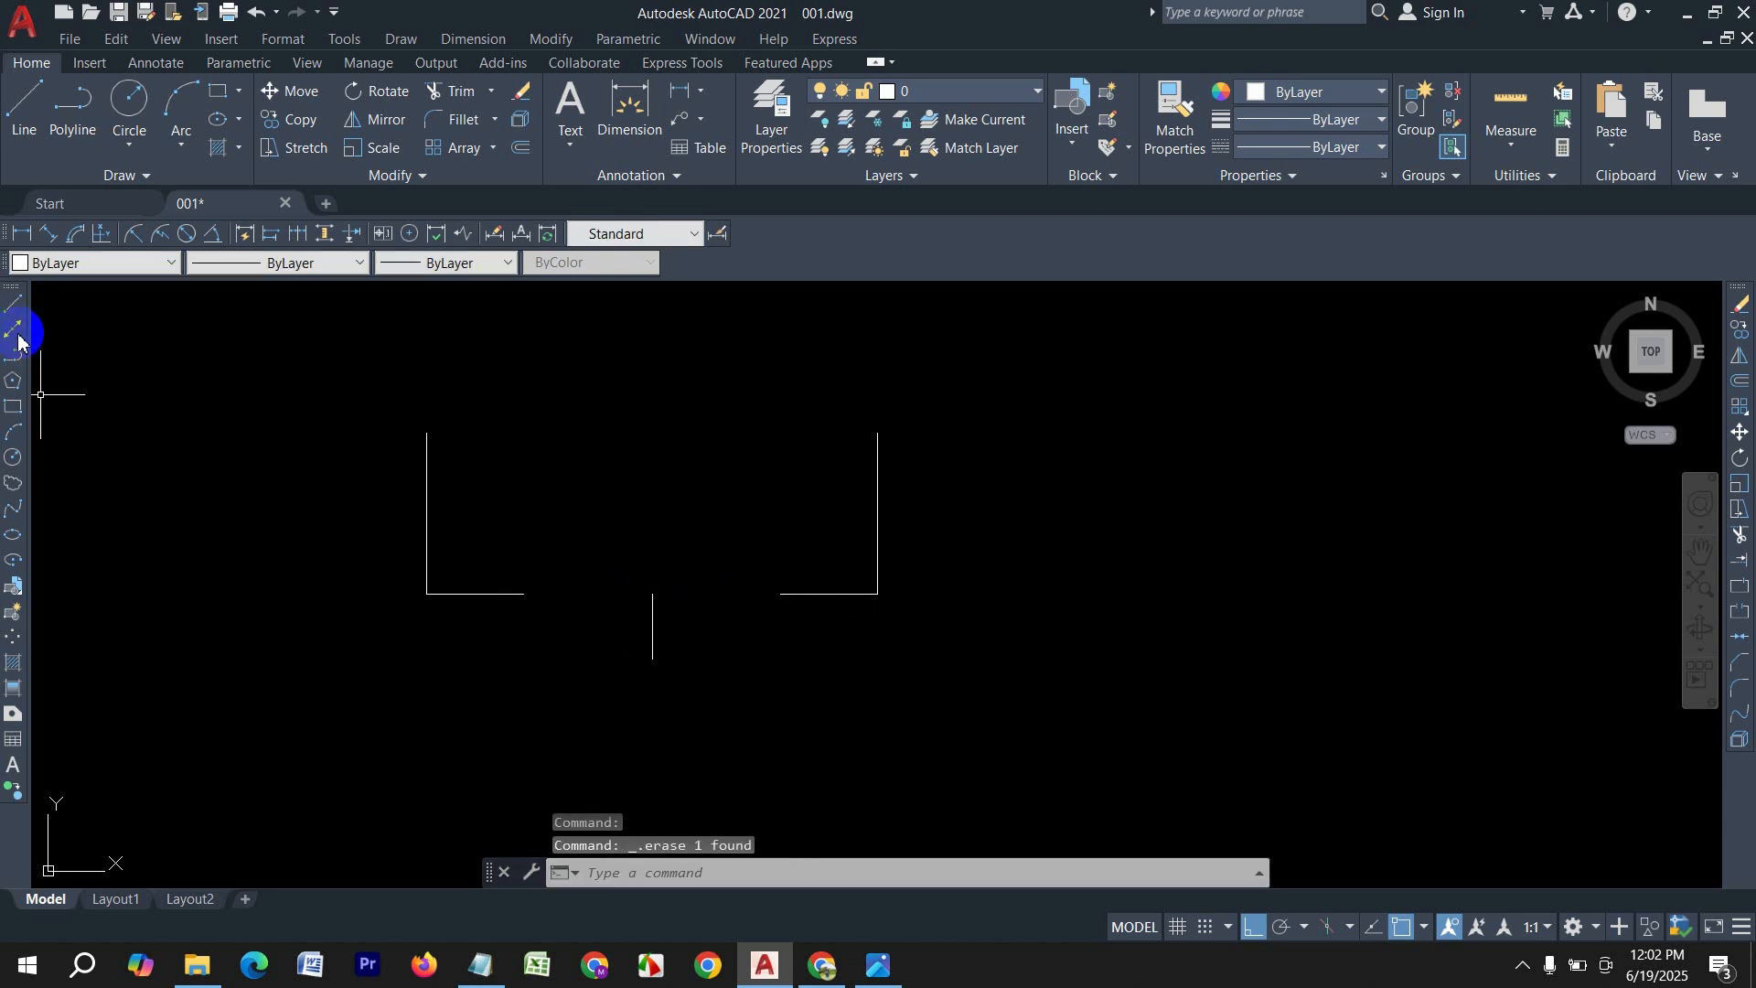
Step: Draw a three-point arc joining the inner ends of the 1'6 lines through the vertical line's lower end, and erase that vertical line
left_click(13, 439)
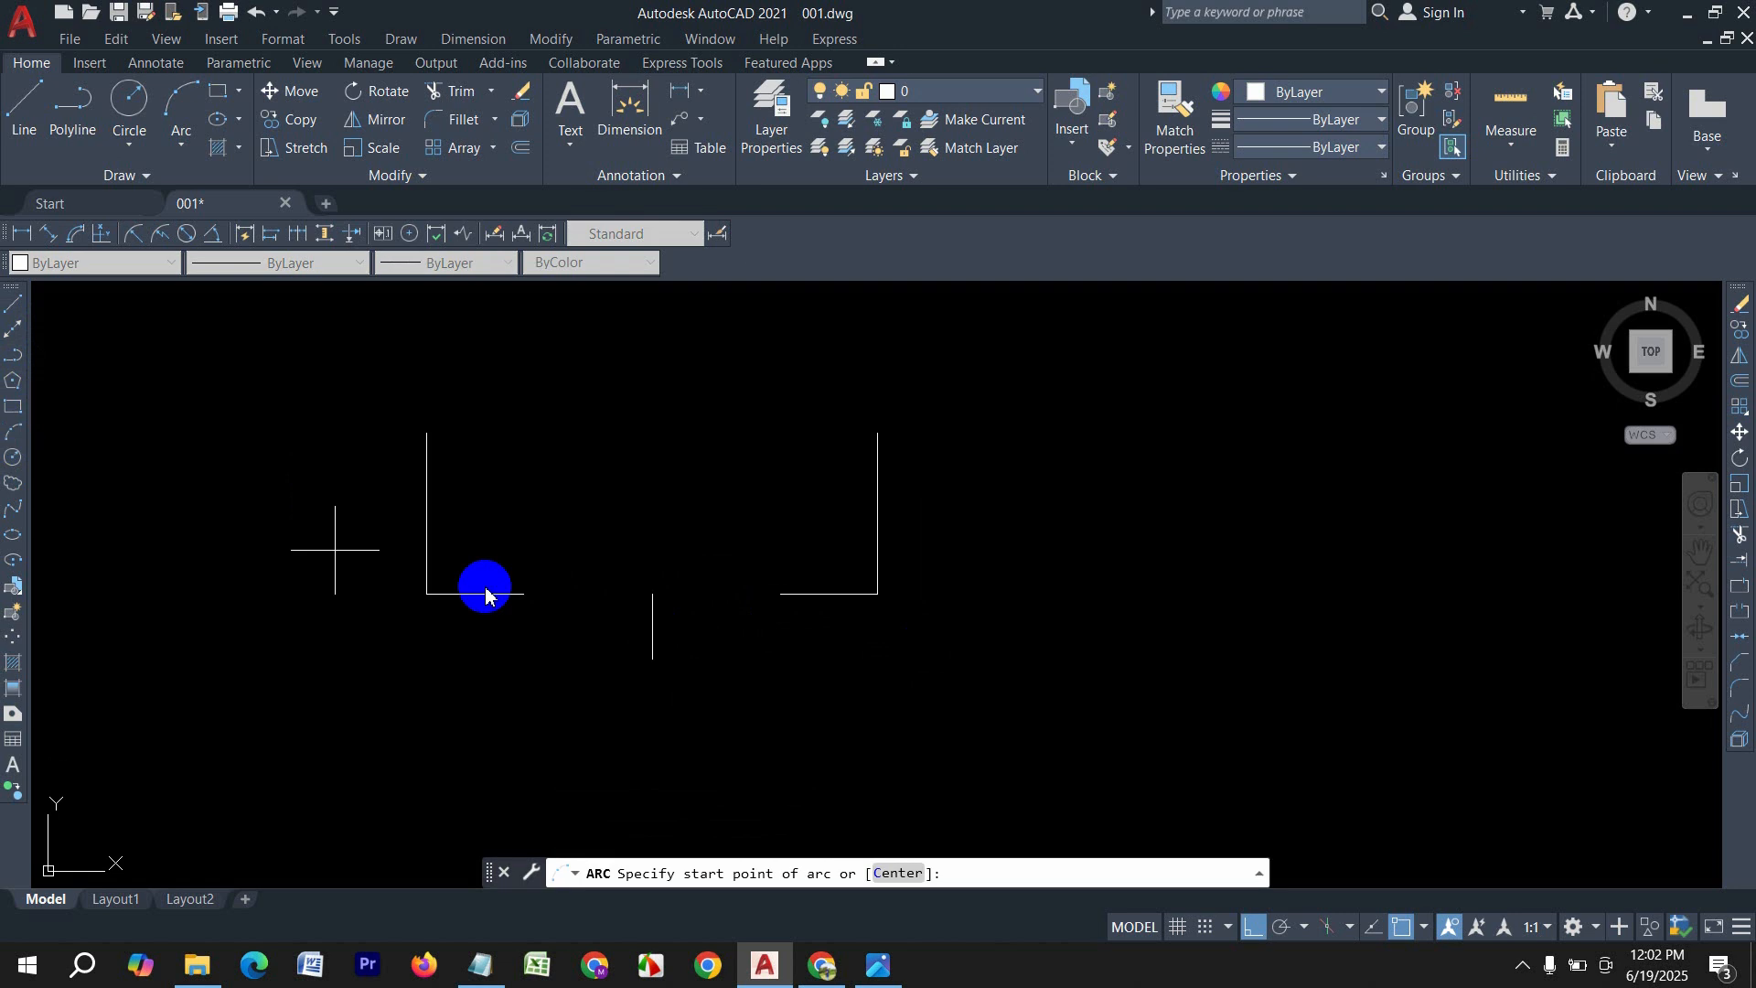
left_click(523, 594)
left_click(651, 660)
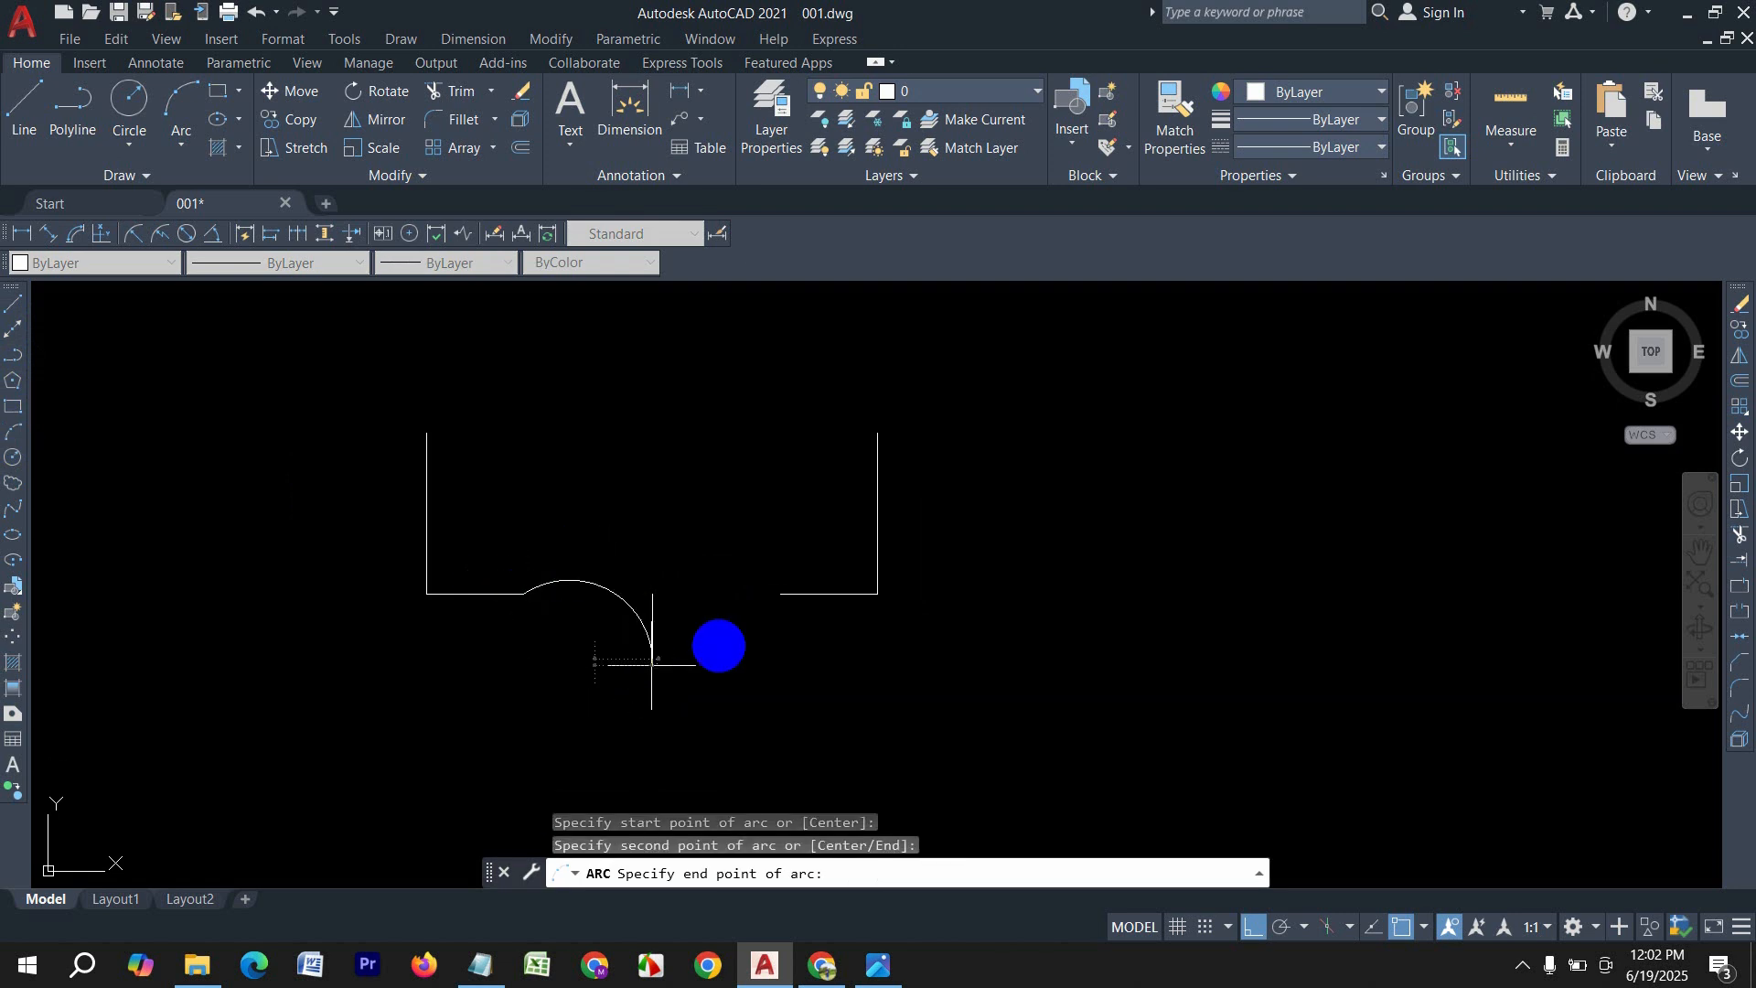
left_click(780, 595)
left_click(701, 608)
left_click(621, 580)
key("Delete")
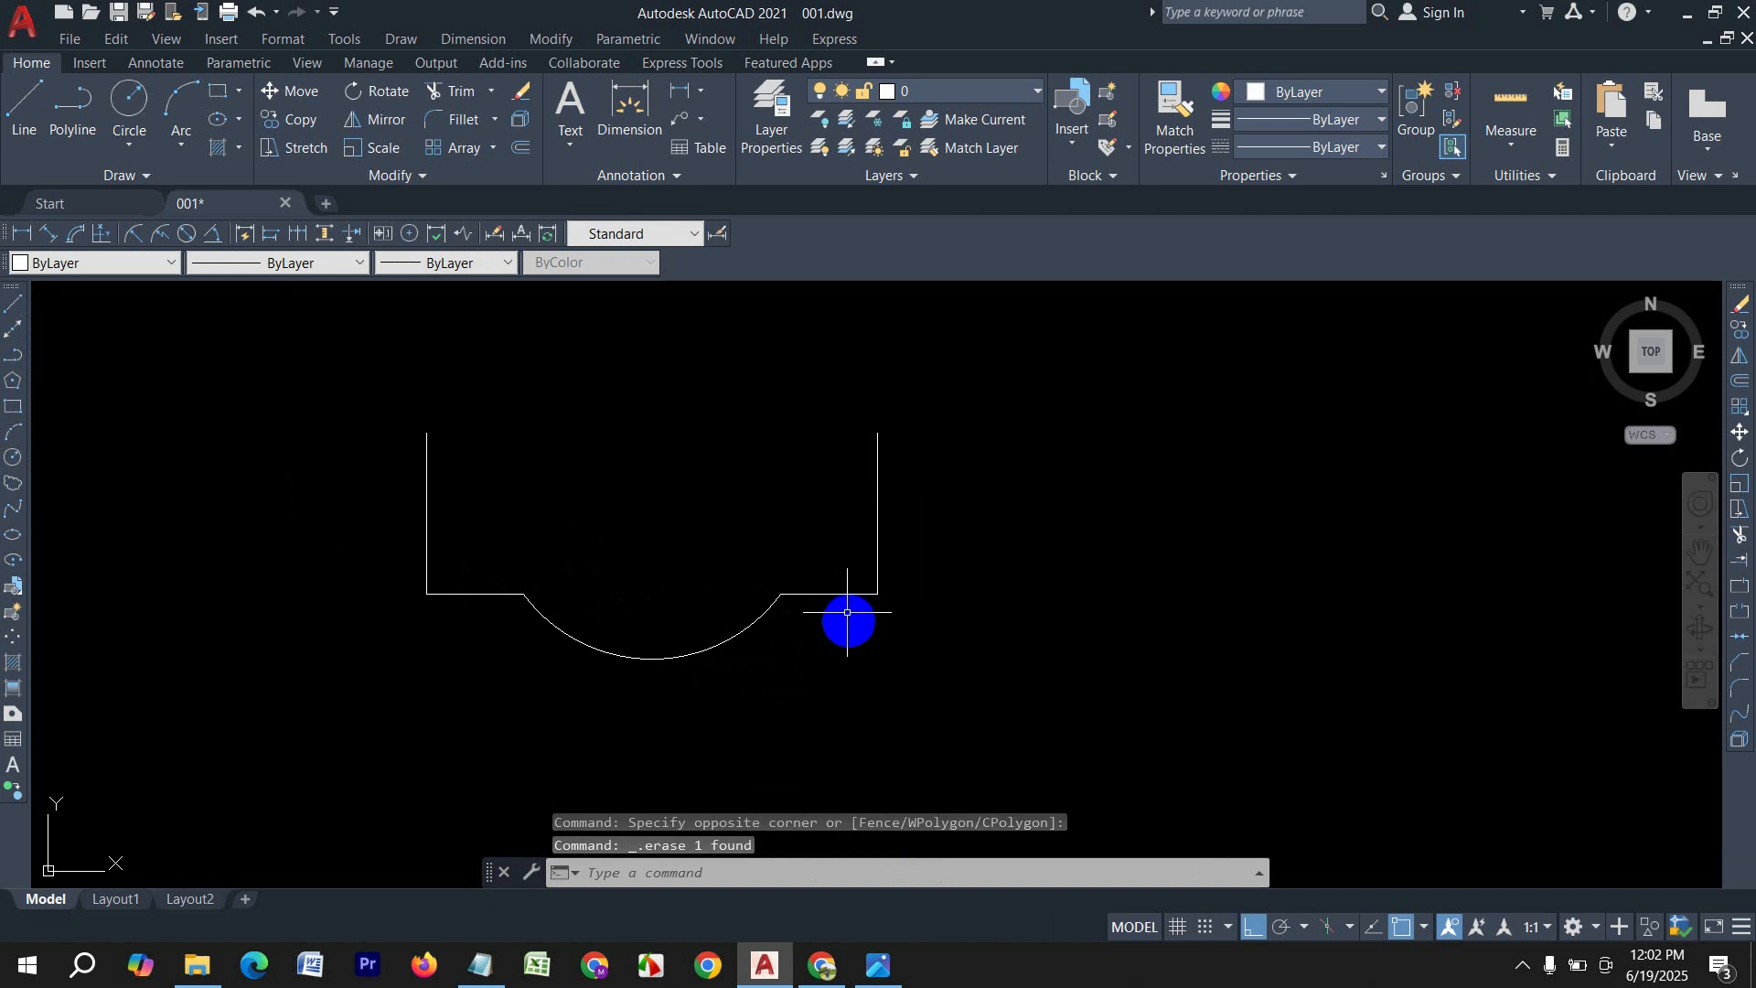
Step: Join the vertical lines, the horizontal lines and the arc into a single outline
left_click(947, 669)
left_click(265, 385)
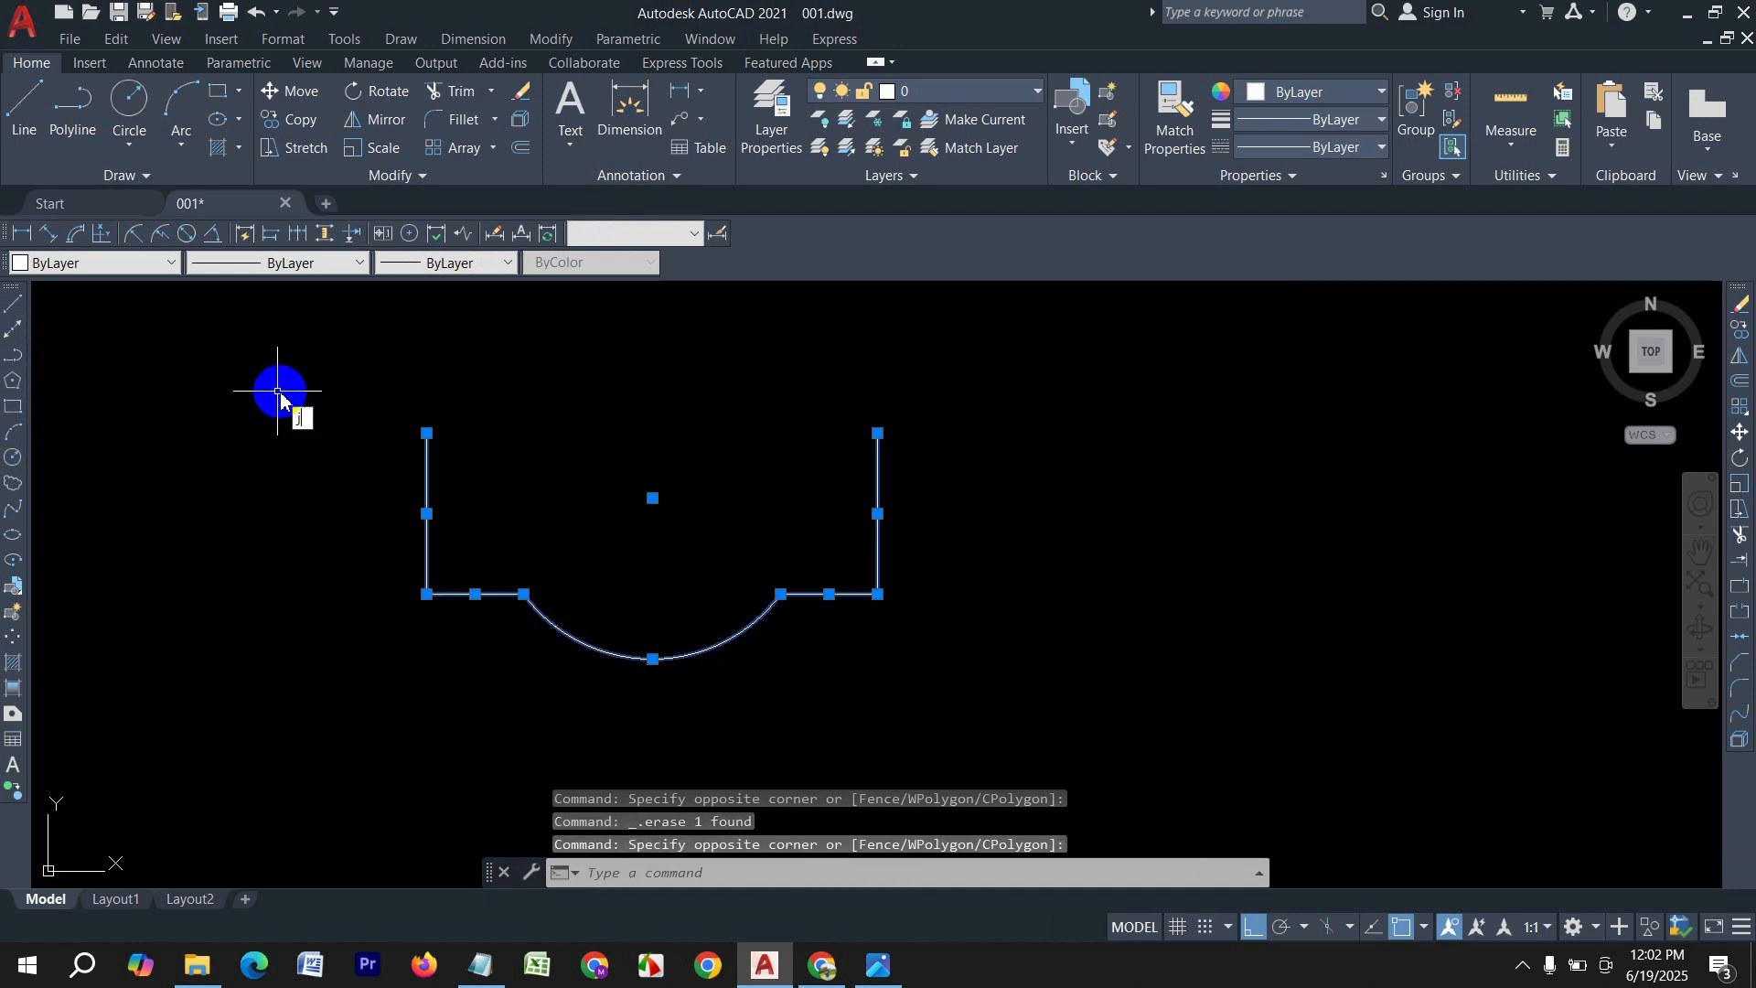
type("j")
key("Return")
Step: Offset the joined outline 3 inches outward
type("o")
key("Return")
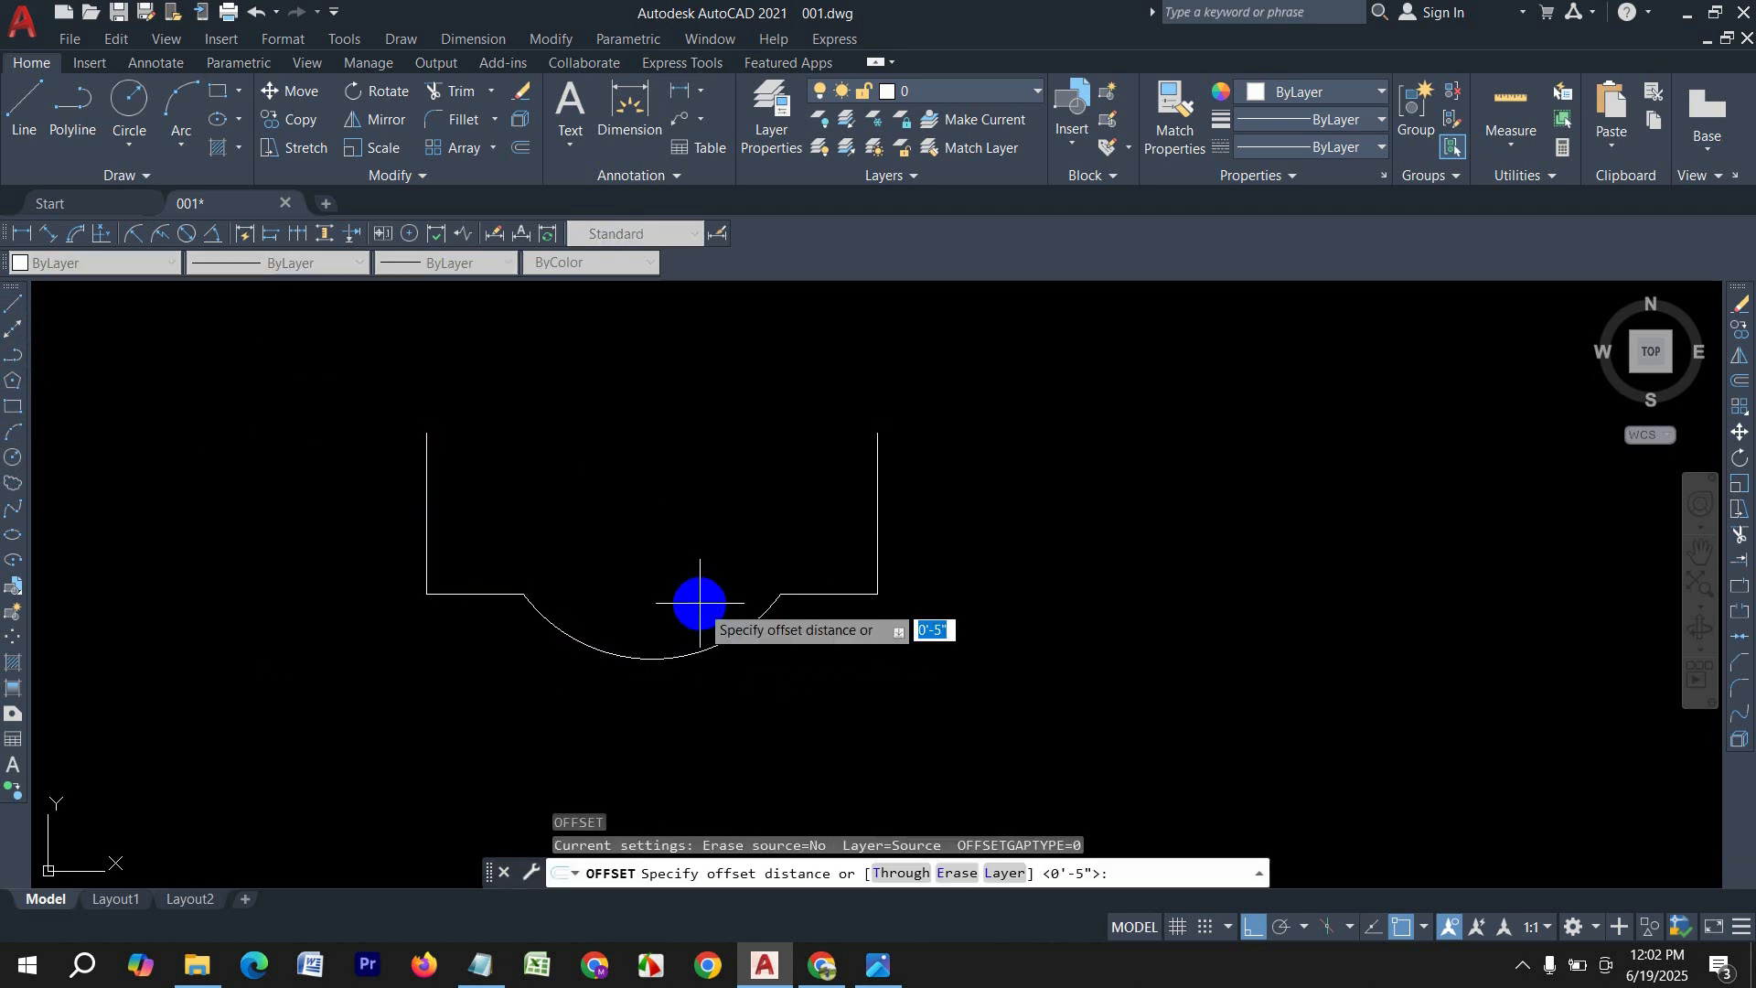
type("3")
key("Return")
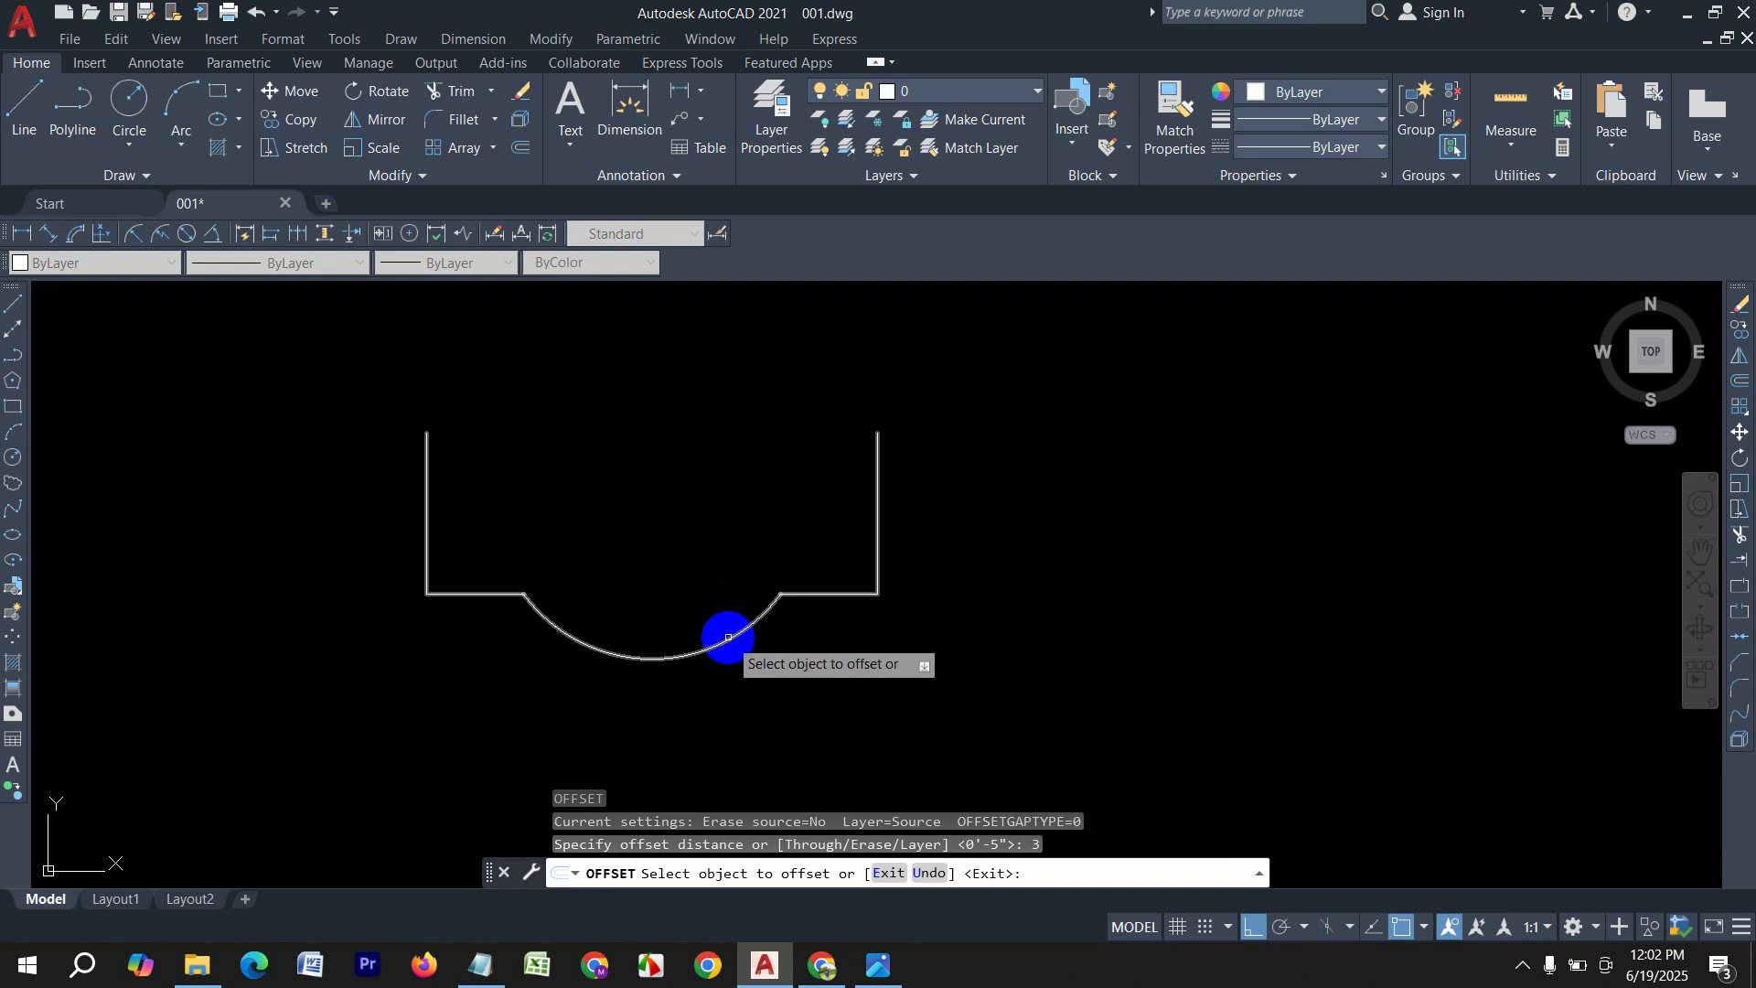
left_click(724, 644)
left_click(726, 735)
key("Escape")
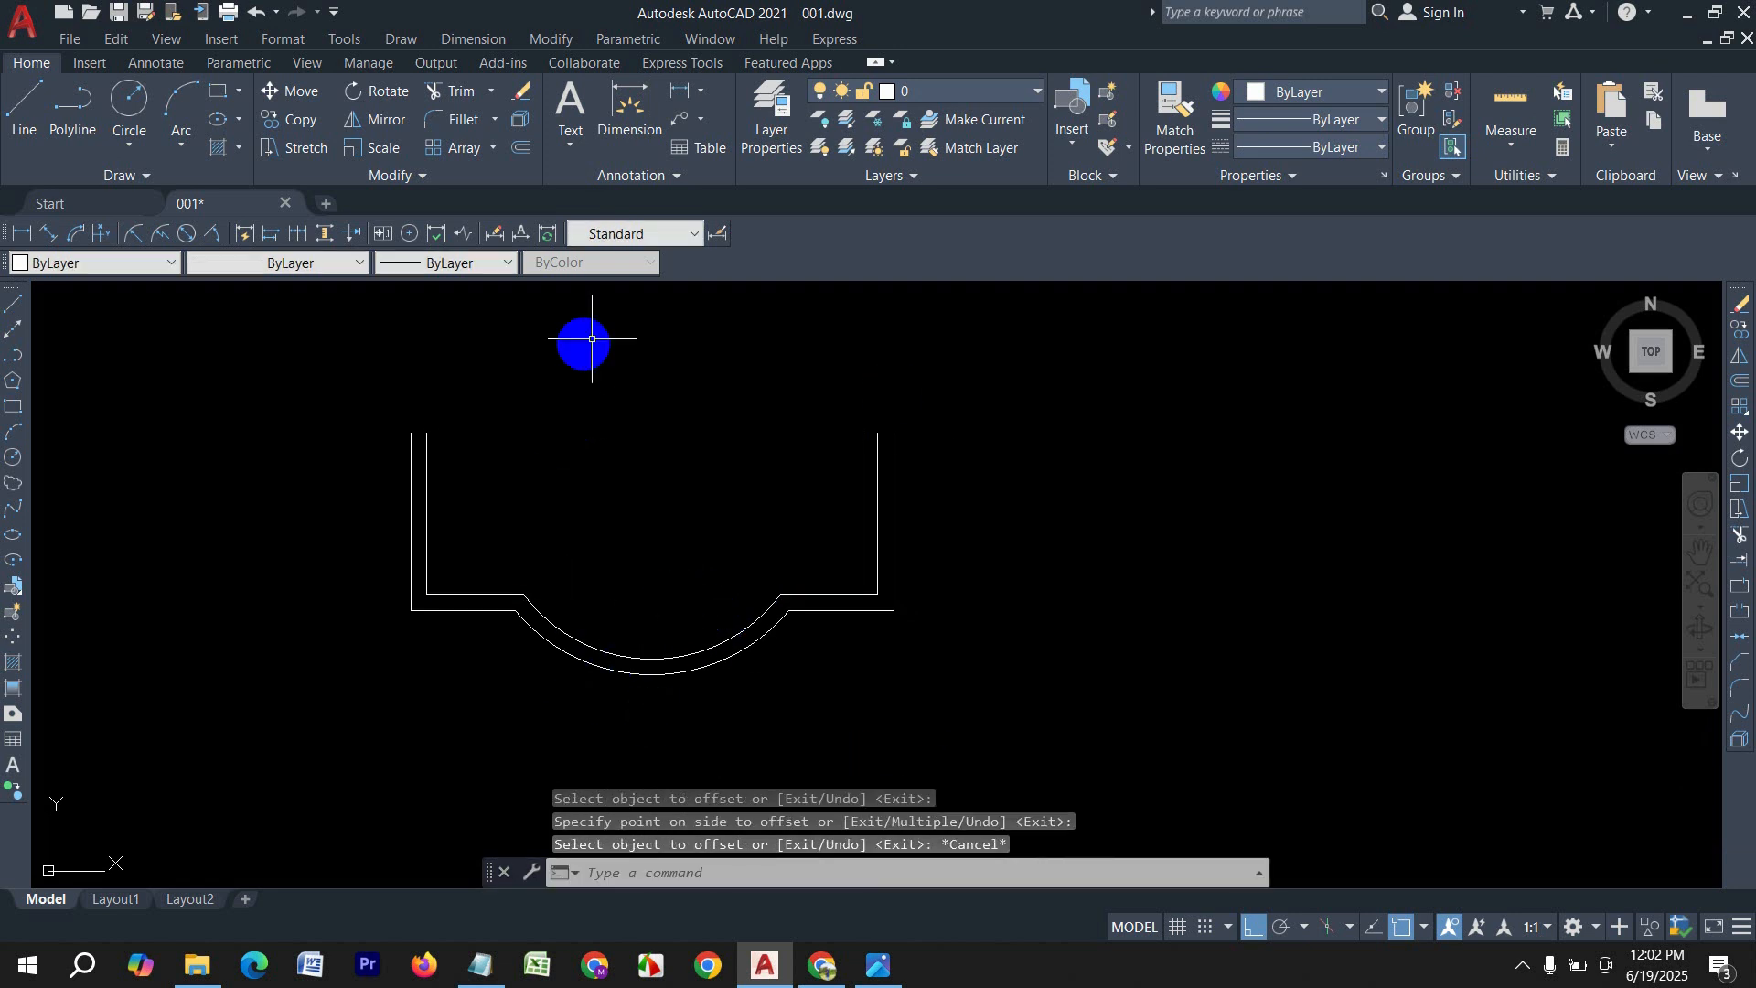
Step: Consult the shortcut list in autocad.png, return to AutoCAD and draw a 20 by 25 inch rectangle in an empty area
scroll(592, 428, "down", 2)
left_click(878, 970)
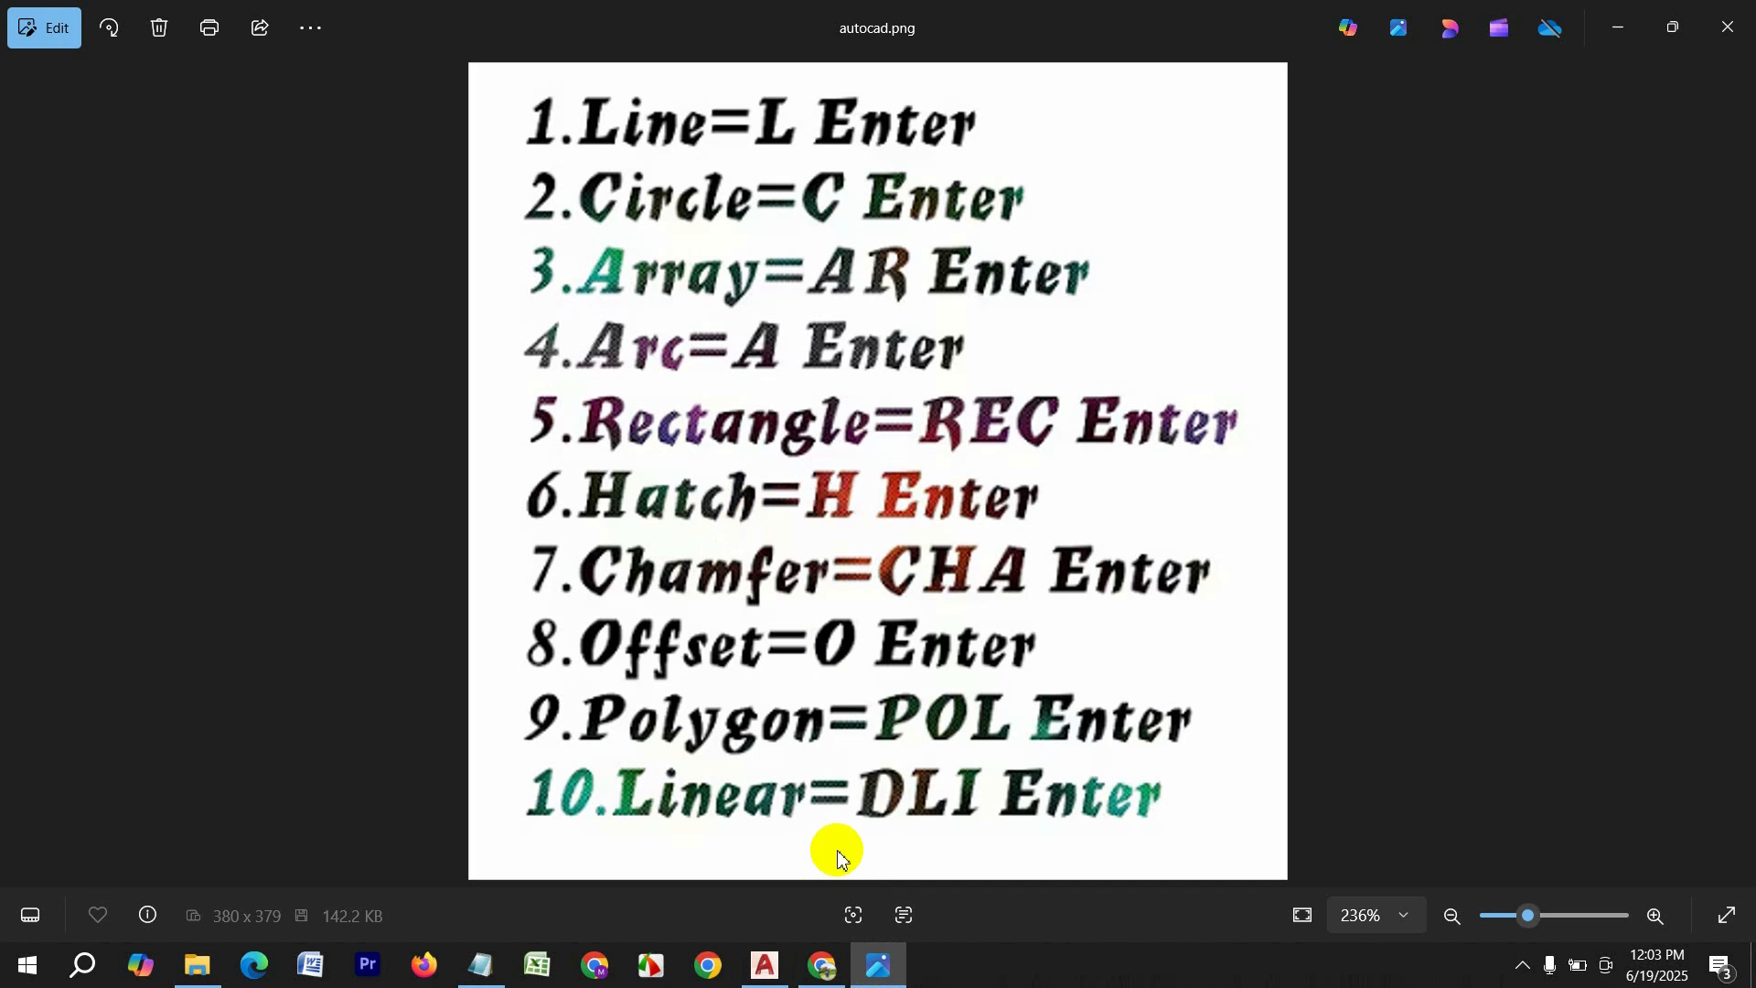
left_click(874, 958)
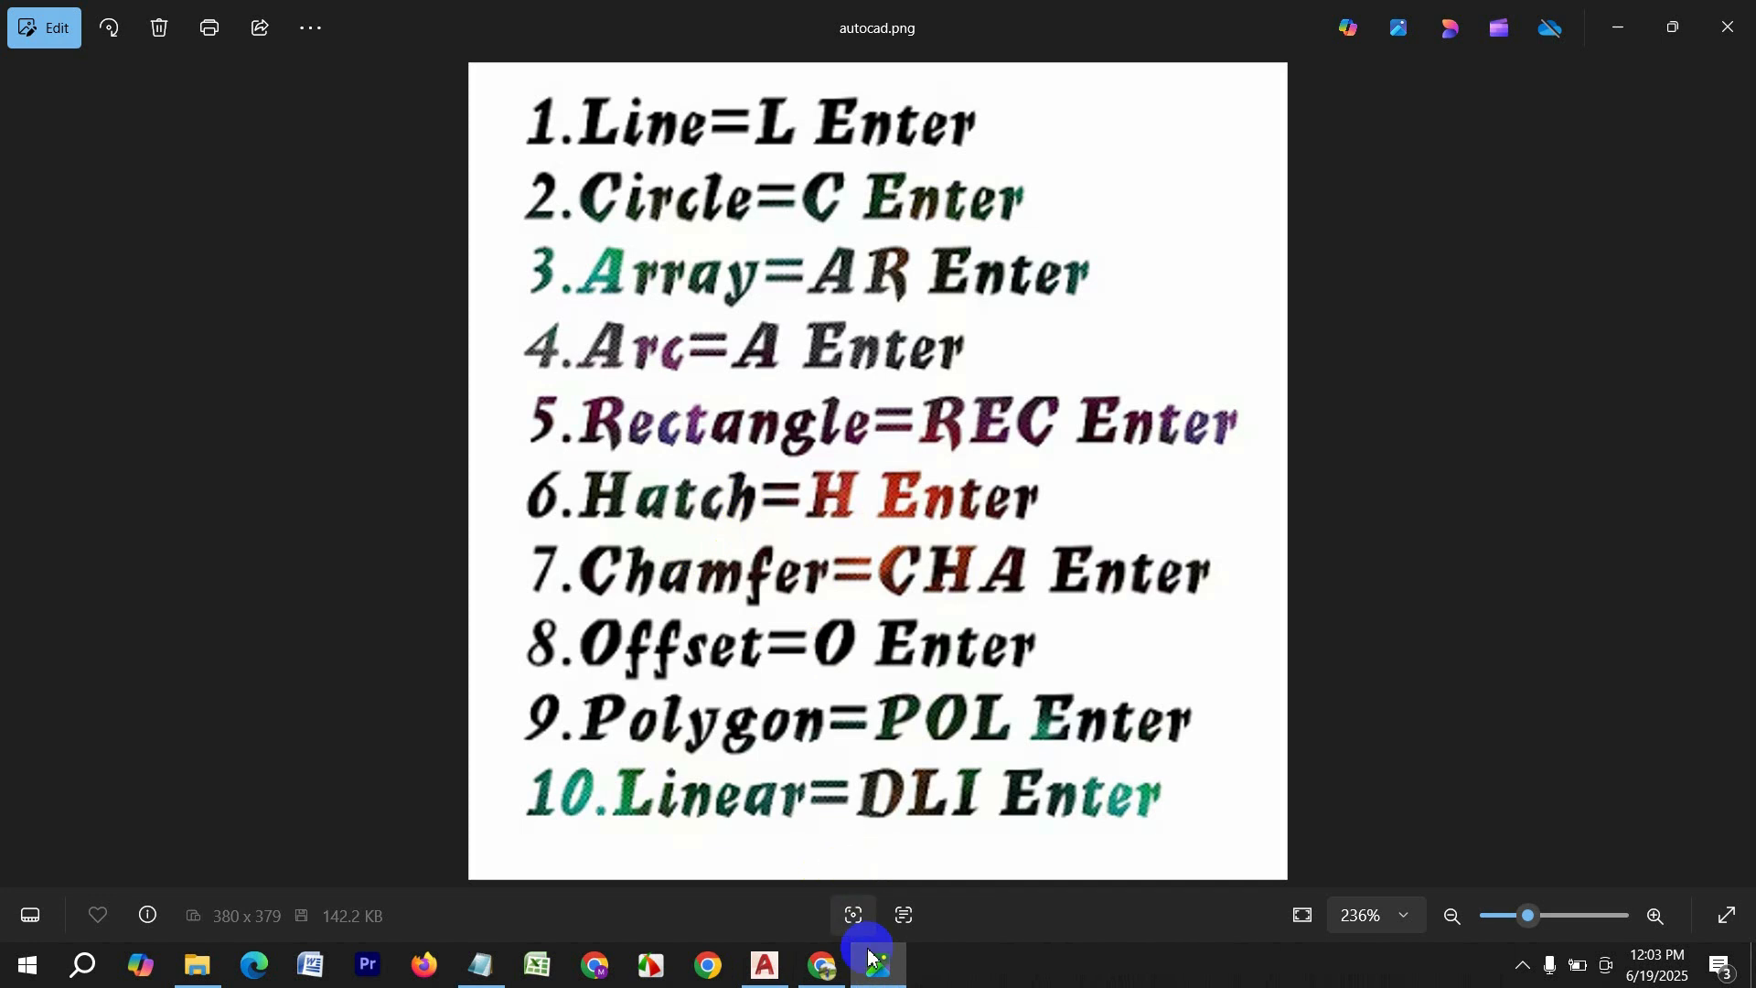
left_click(765, 966)
middle_click_drag(1038, 566, 780, 760)
middle_click_drag(684, 466, 820, 705)
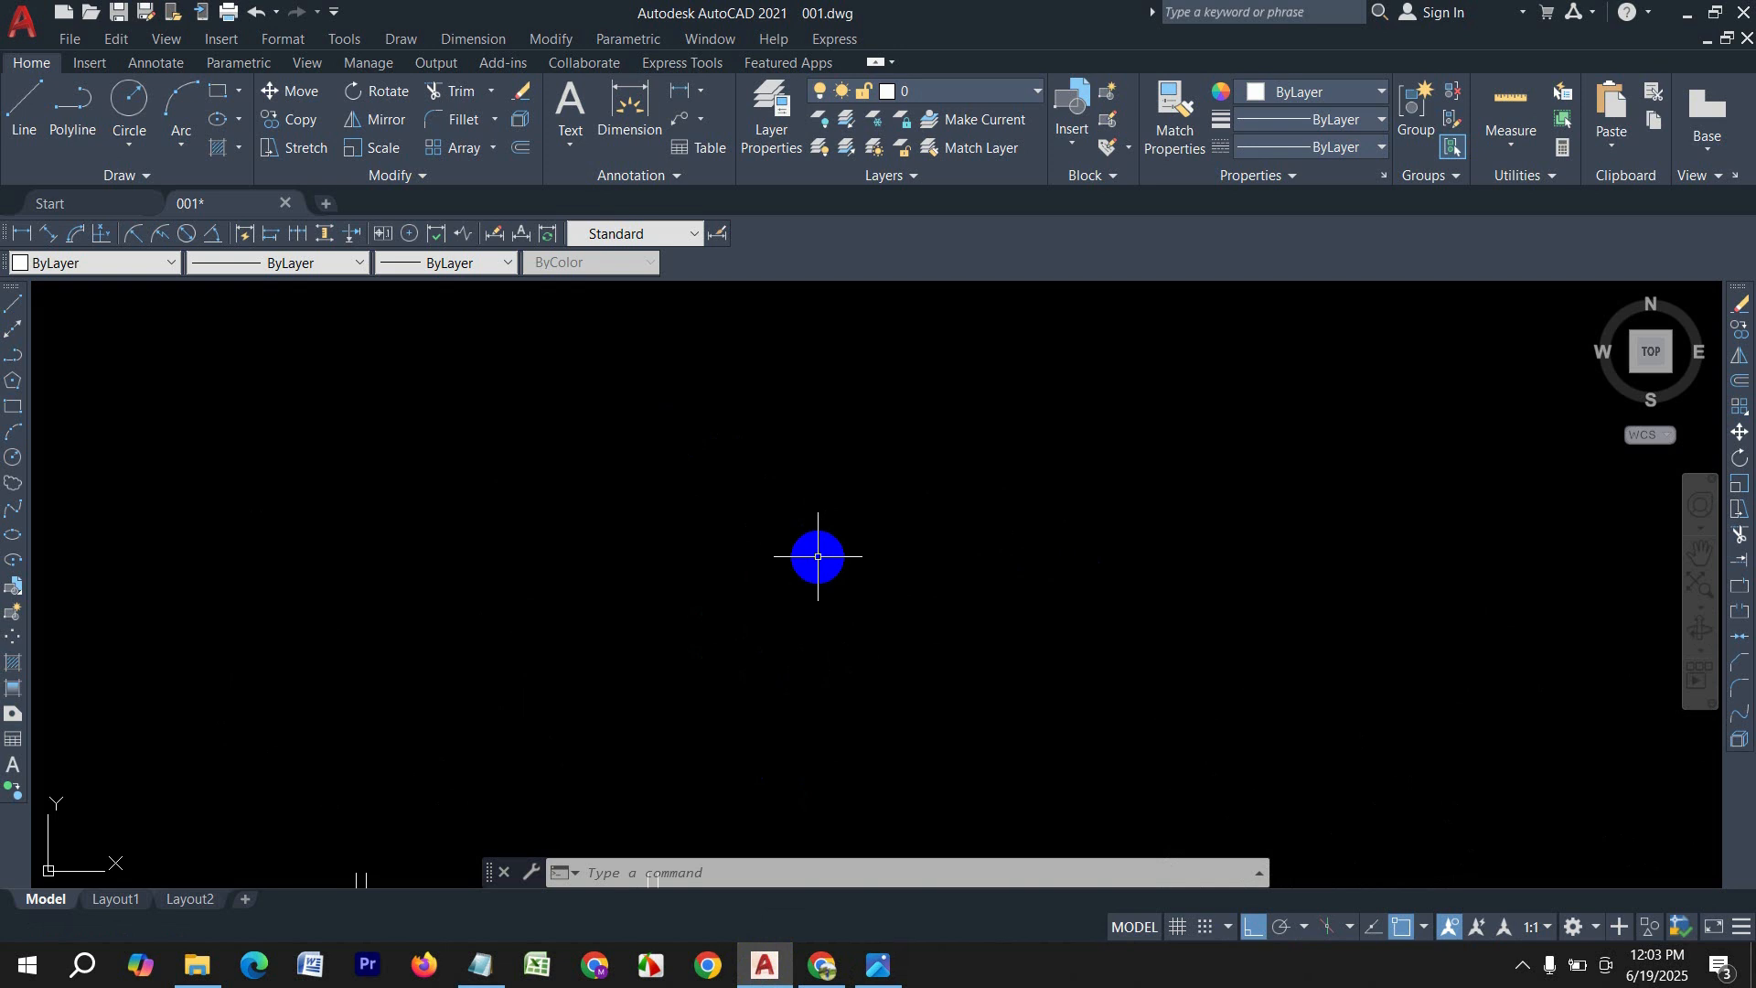
key("Return")
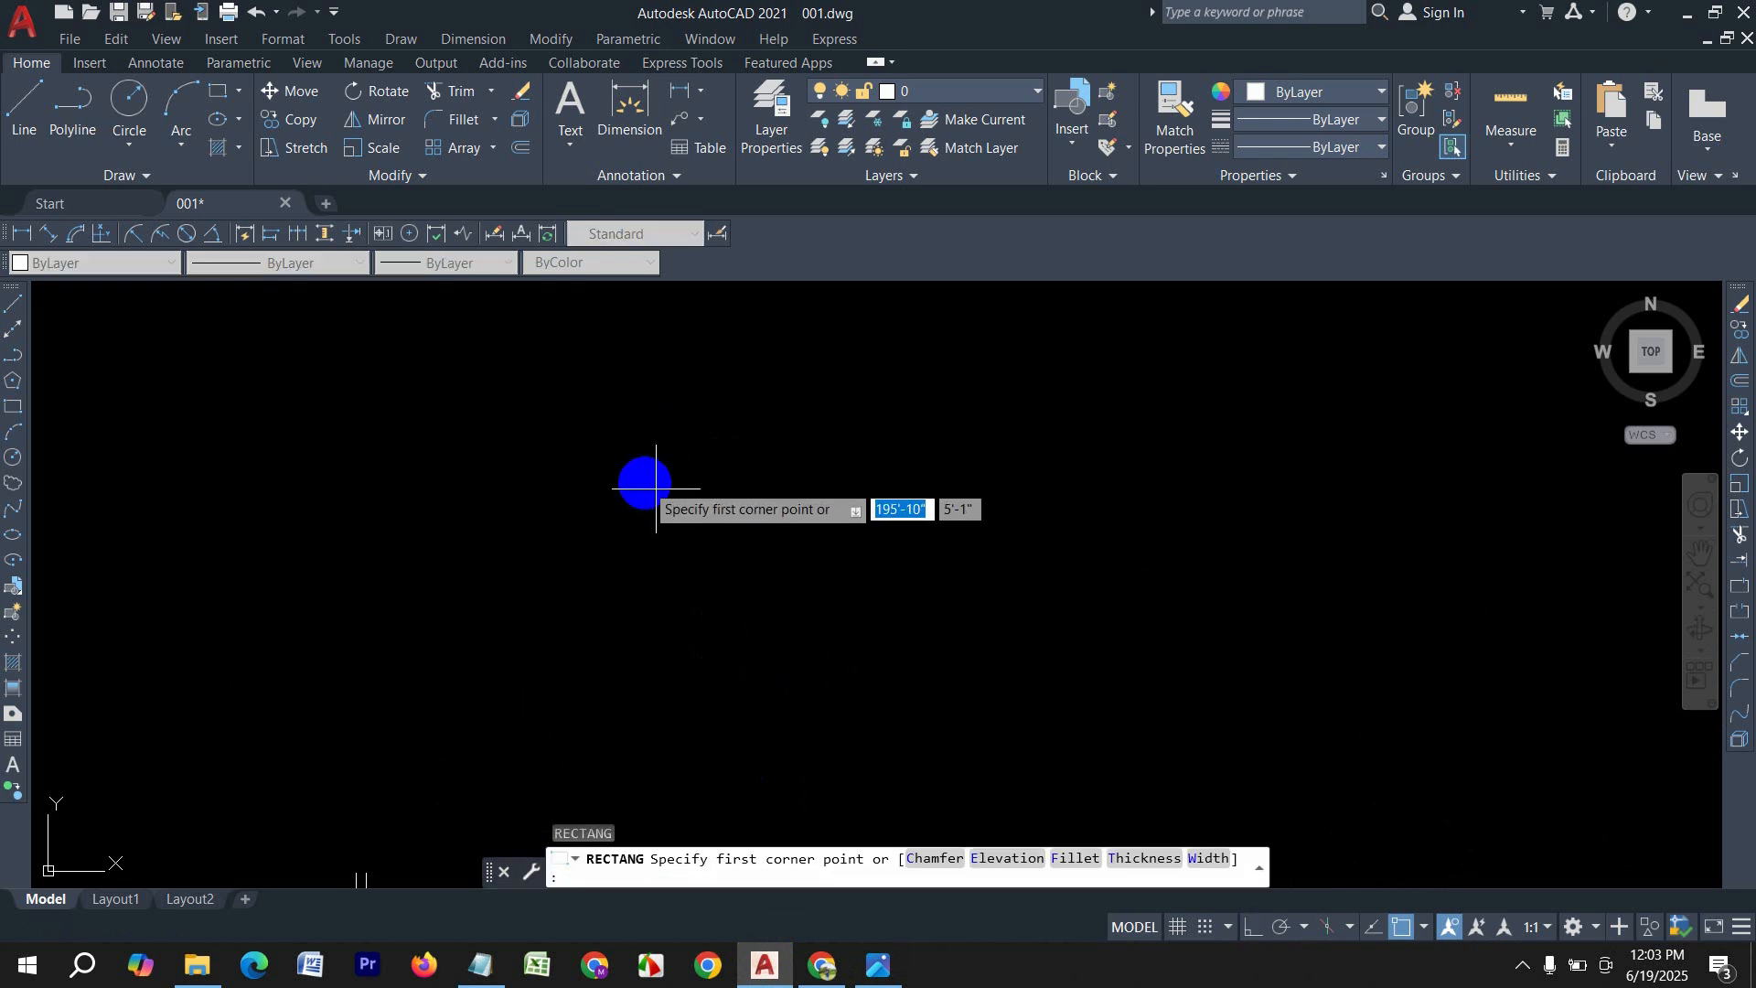
left_click(645, 482)
type("20")
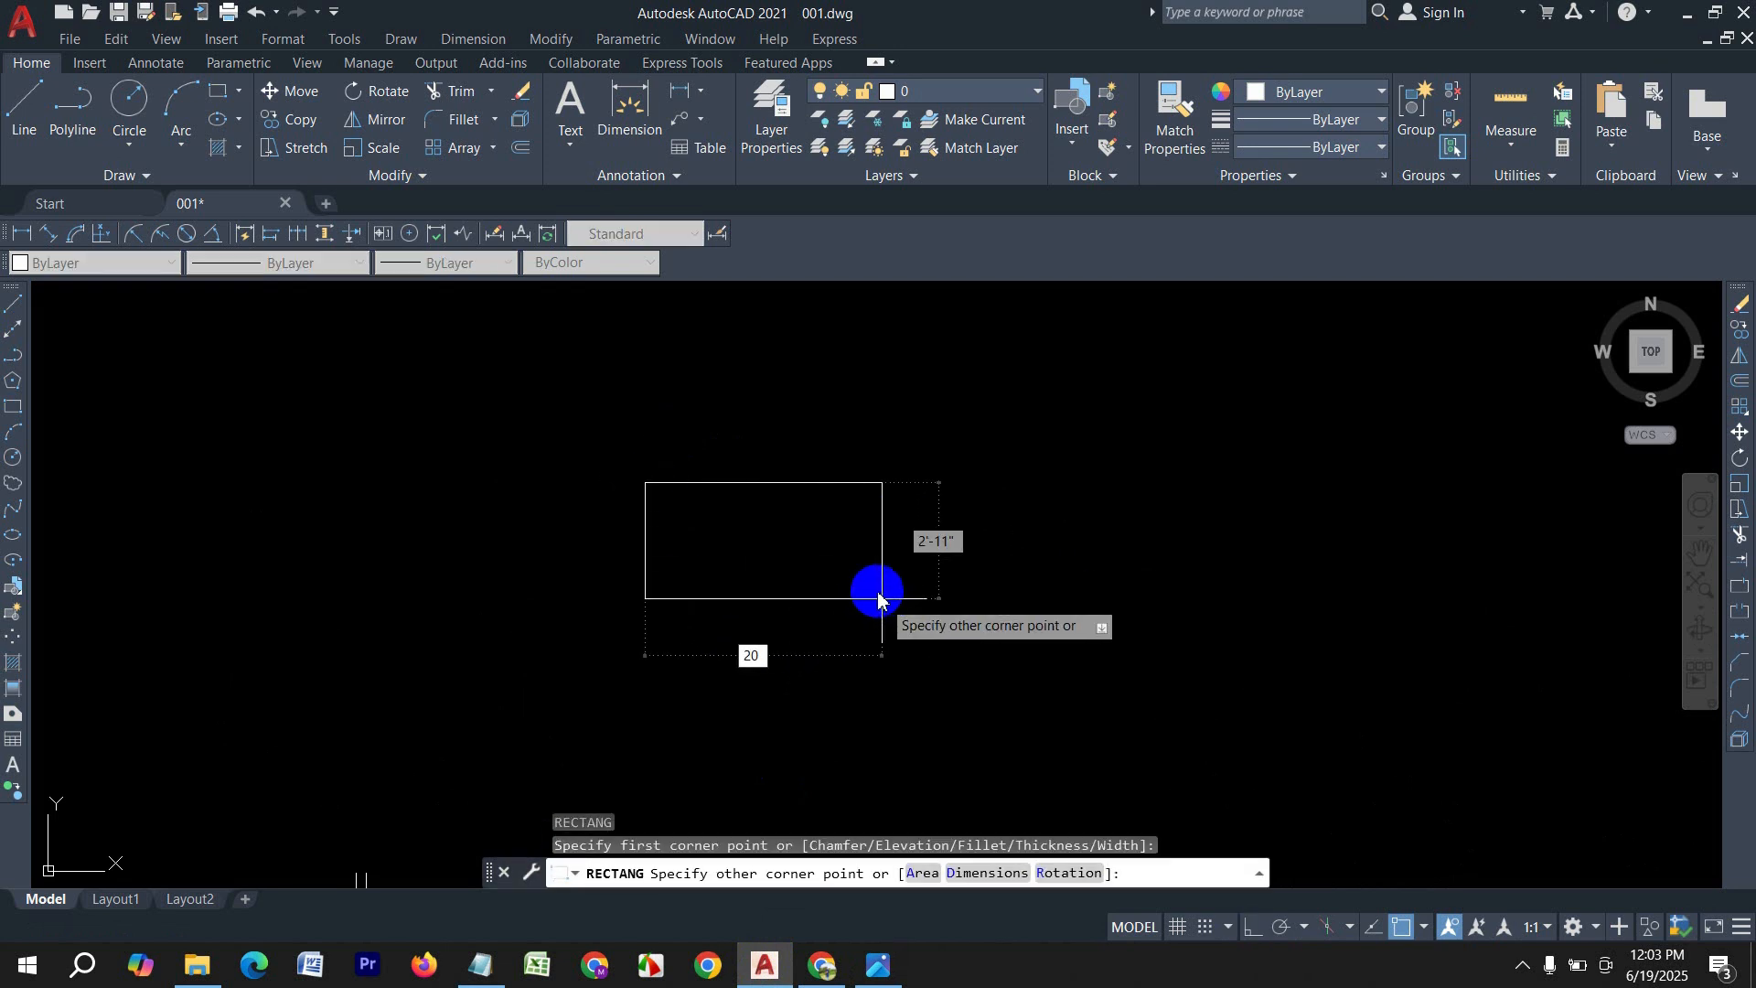
key("Tab")
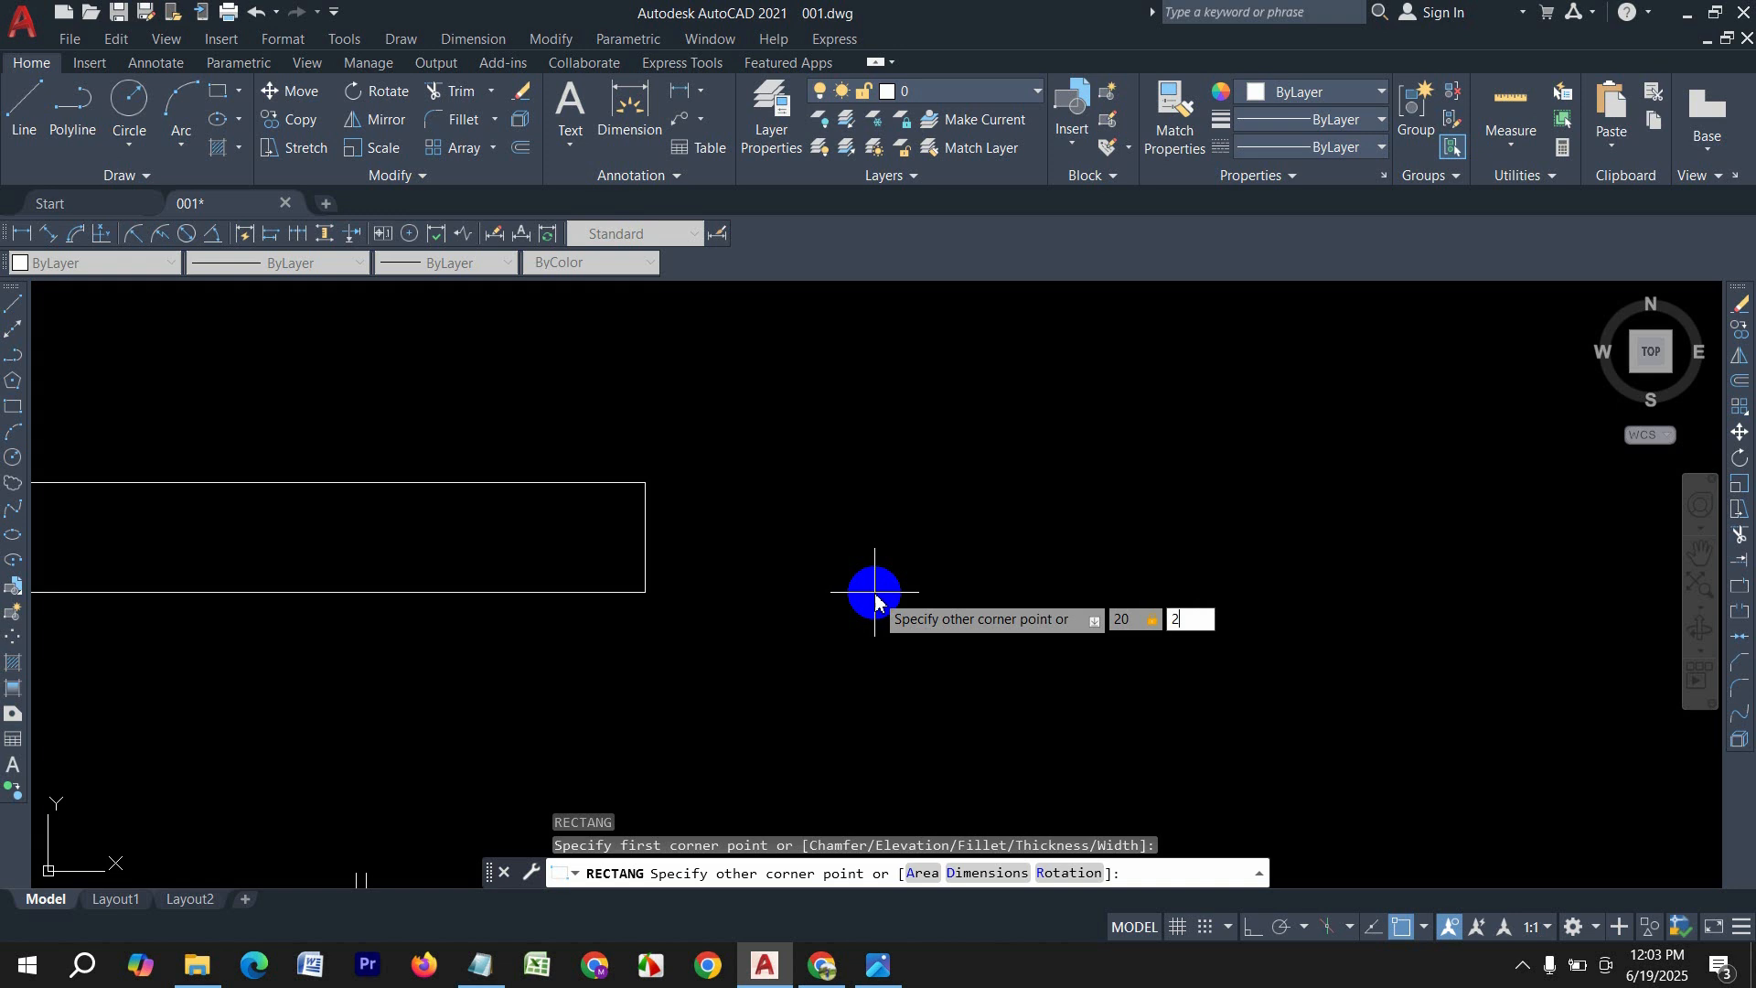
key("Return")
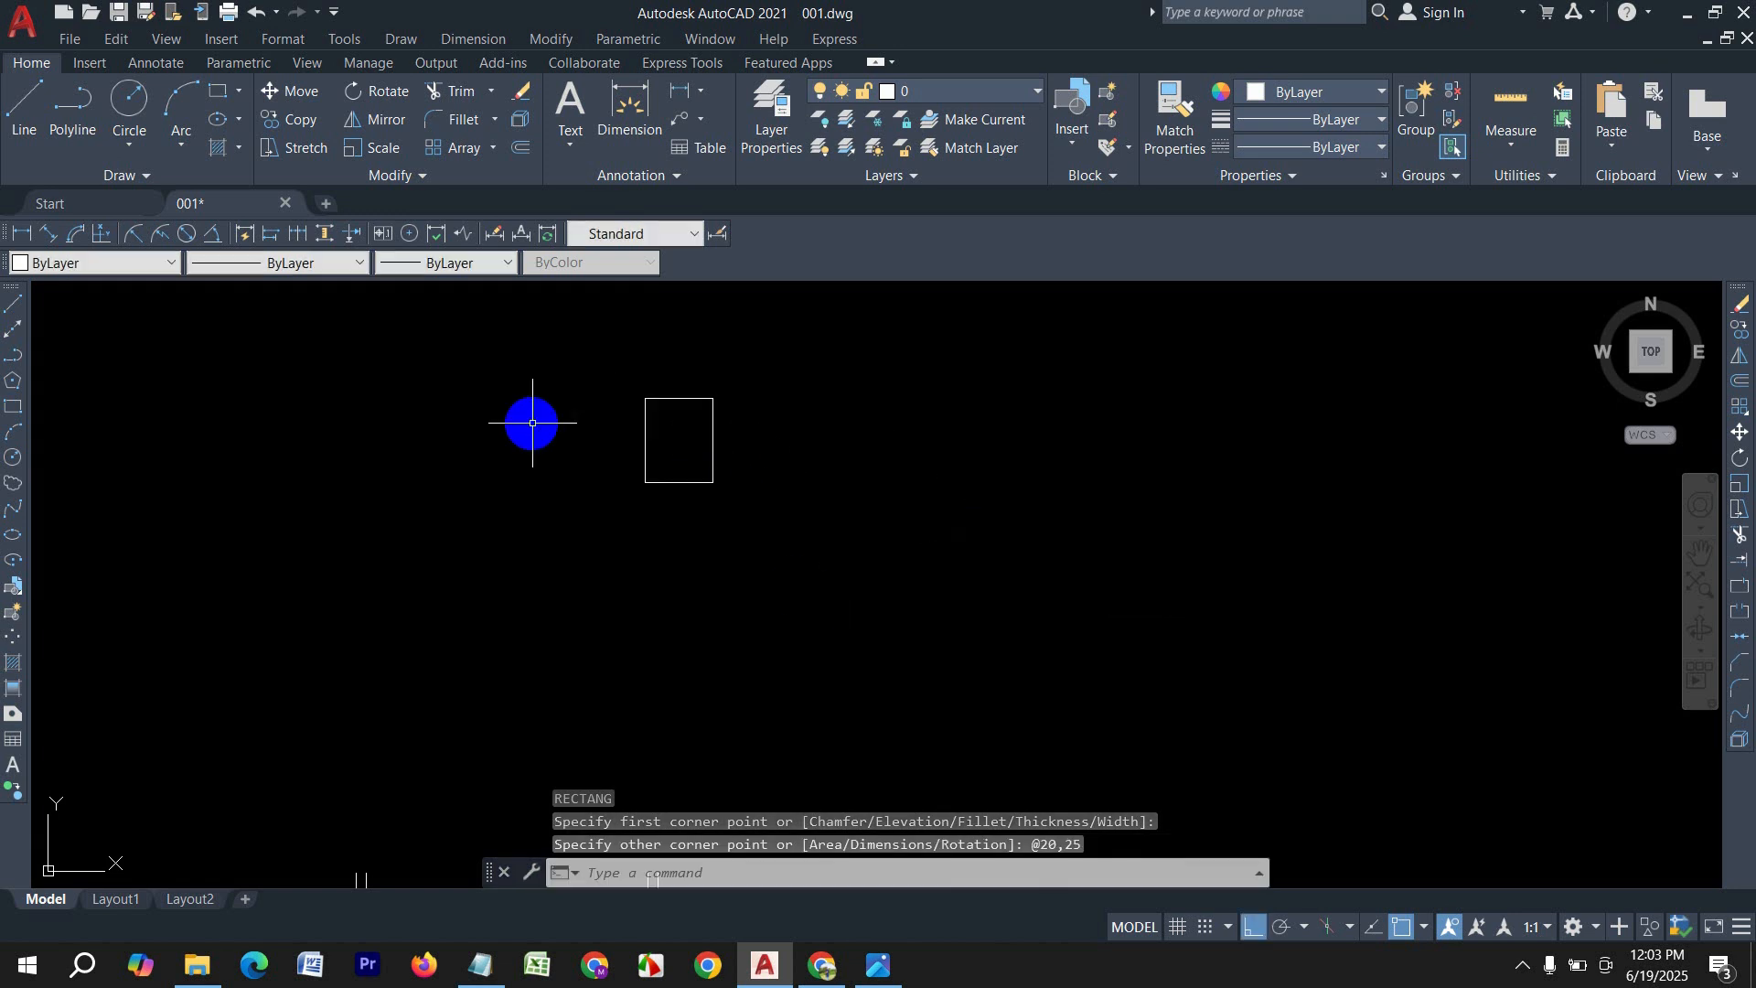
mouse_move(883, 350)
middle_mouse_down()
mouse_move(777, 478)
mouse_move(584, 508)
middle_mouse_up()
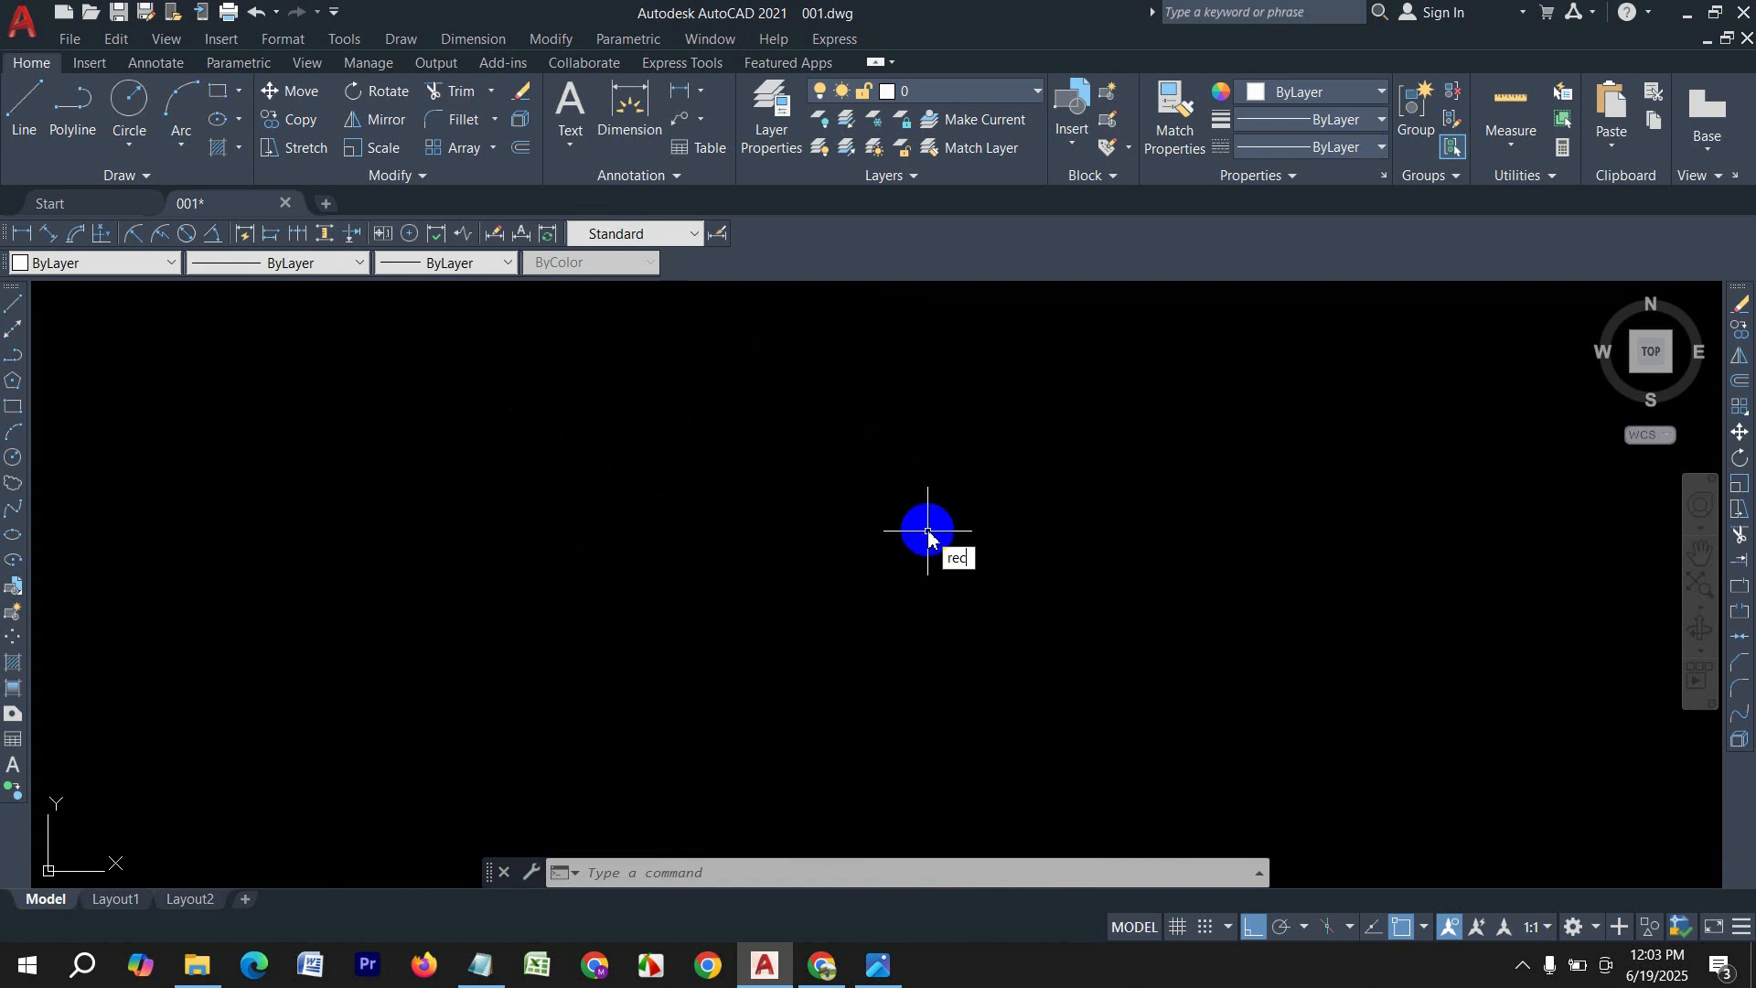
key("Return")
left_click(611, 392)
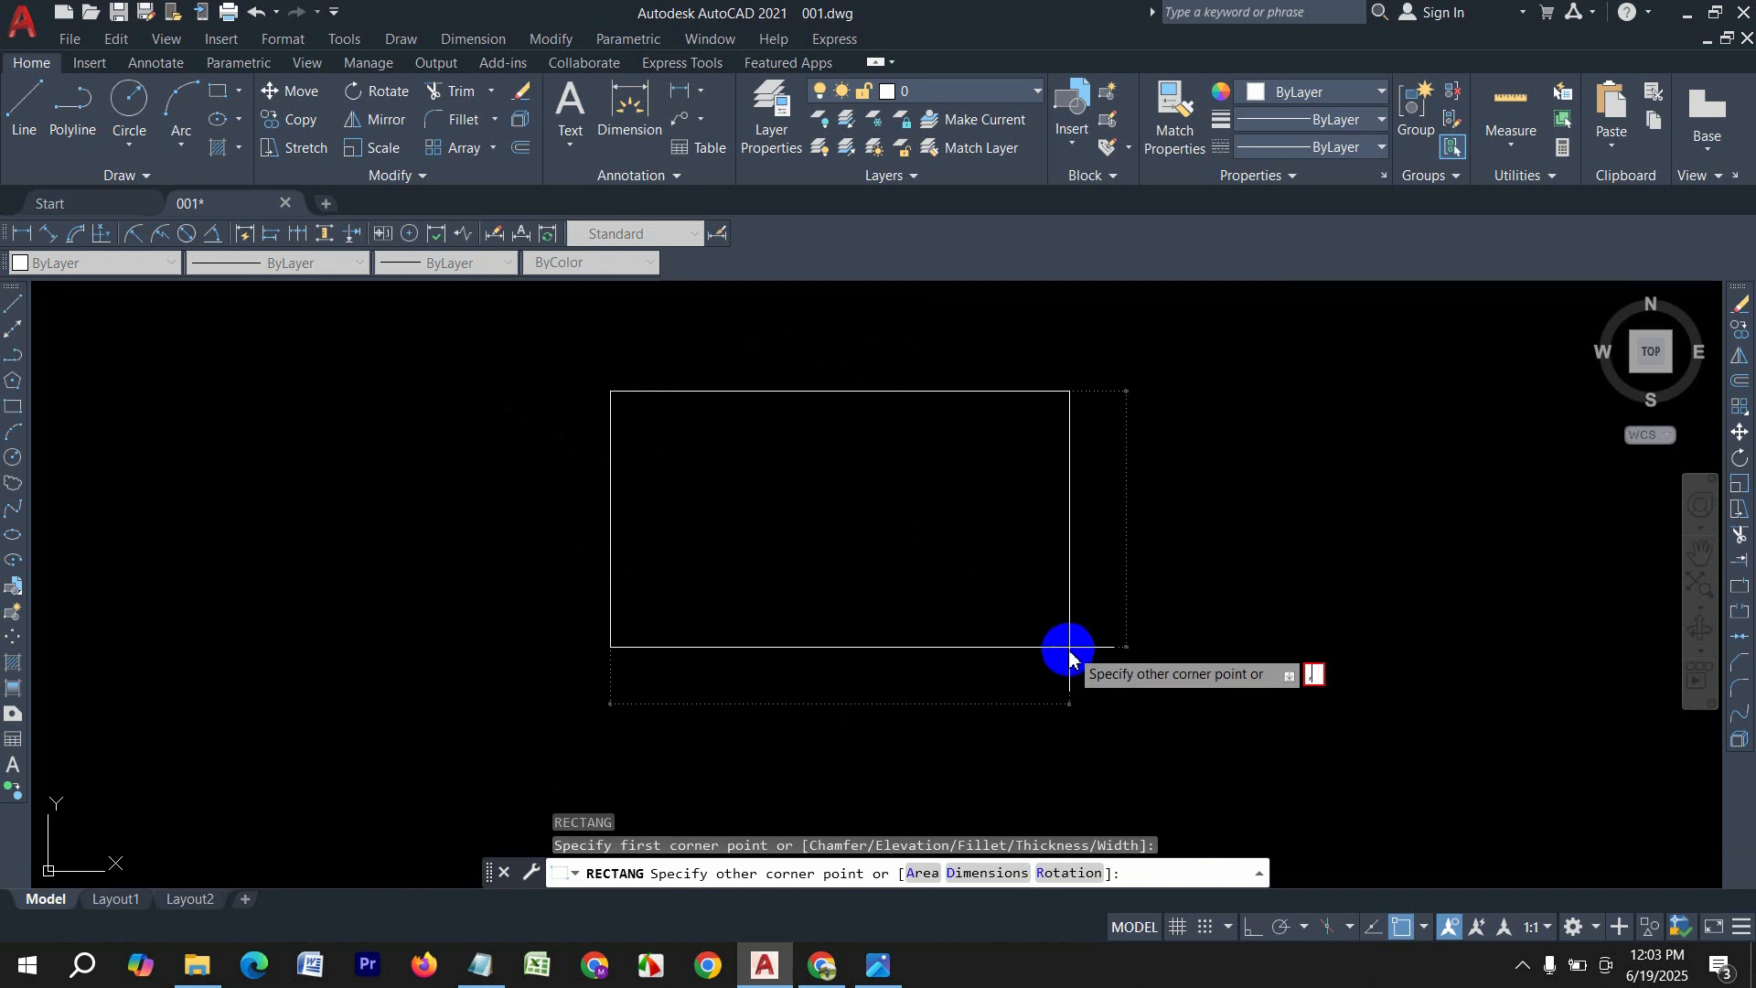
type(",12'")
key("Return")
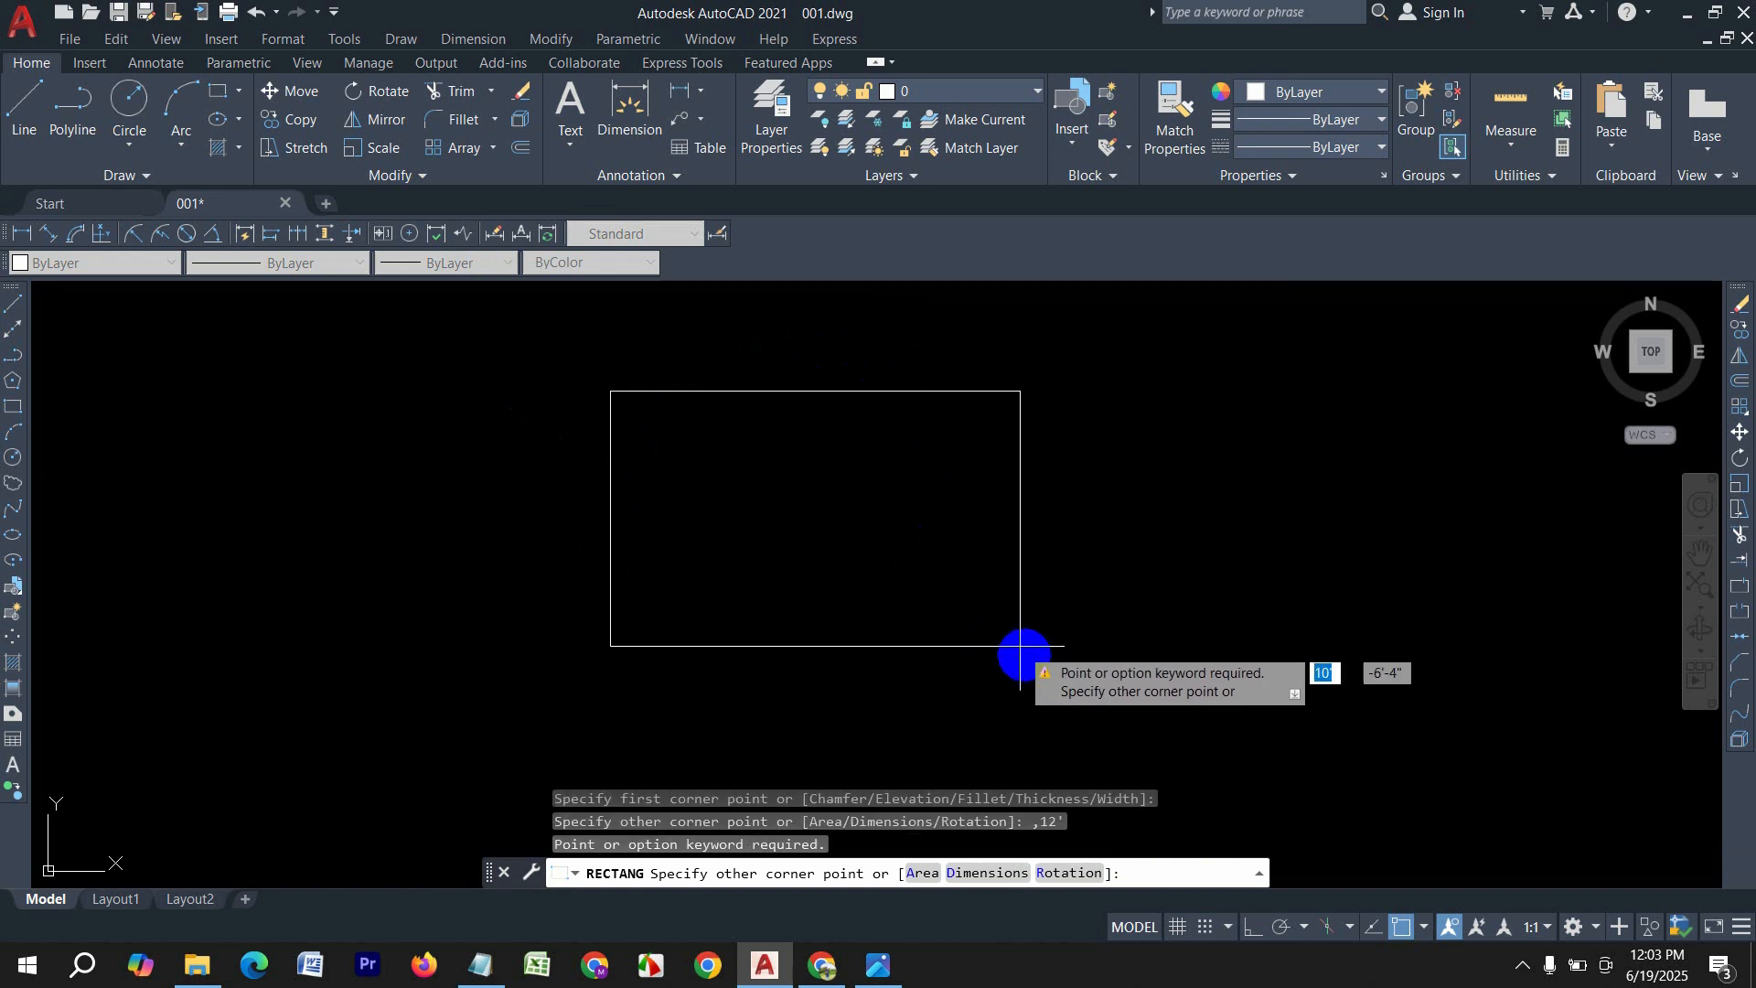
key("Escape")
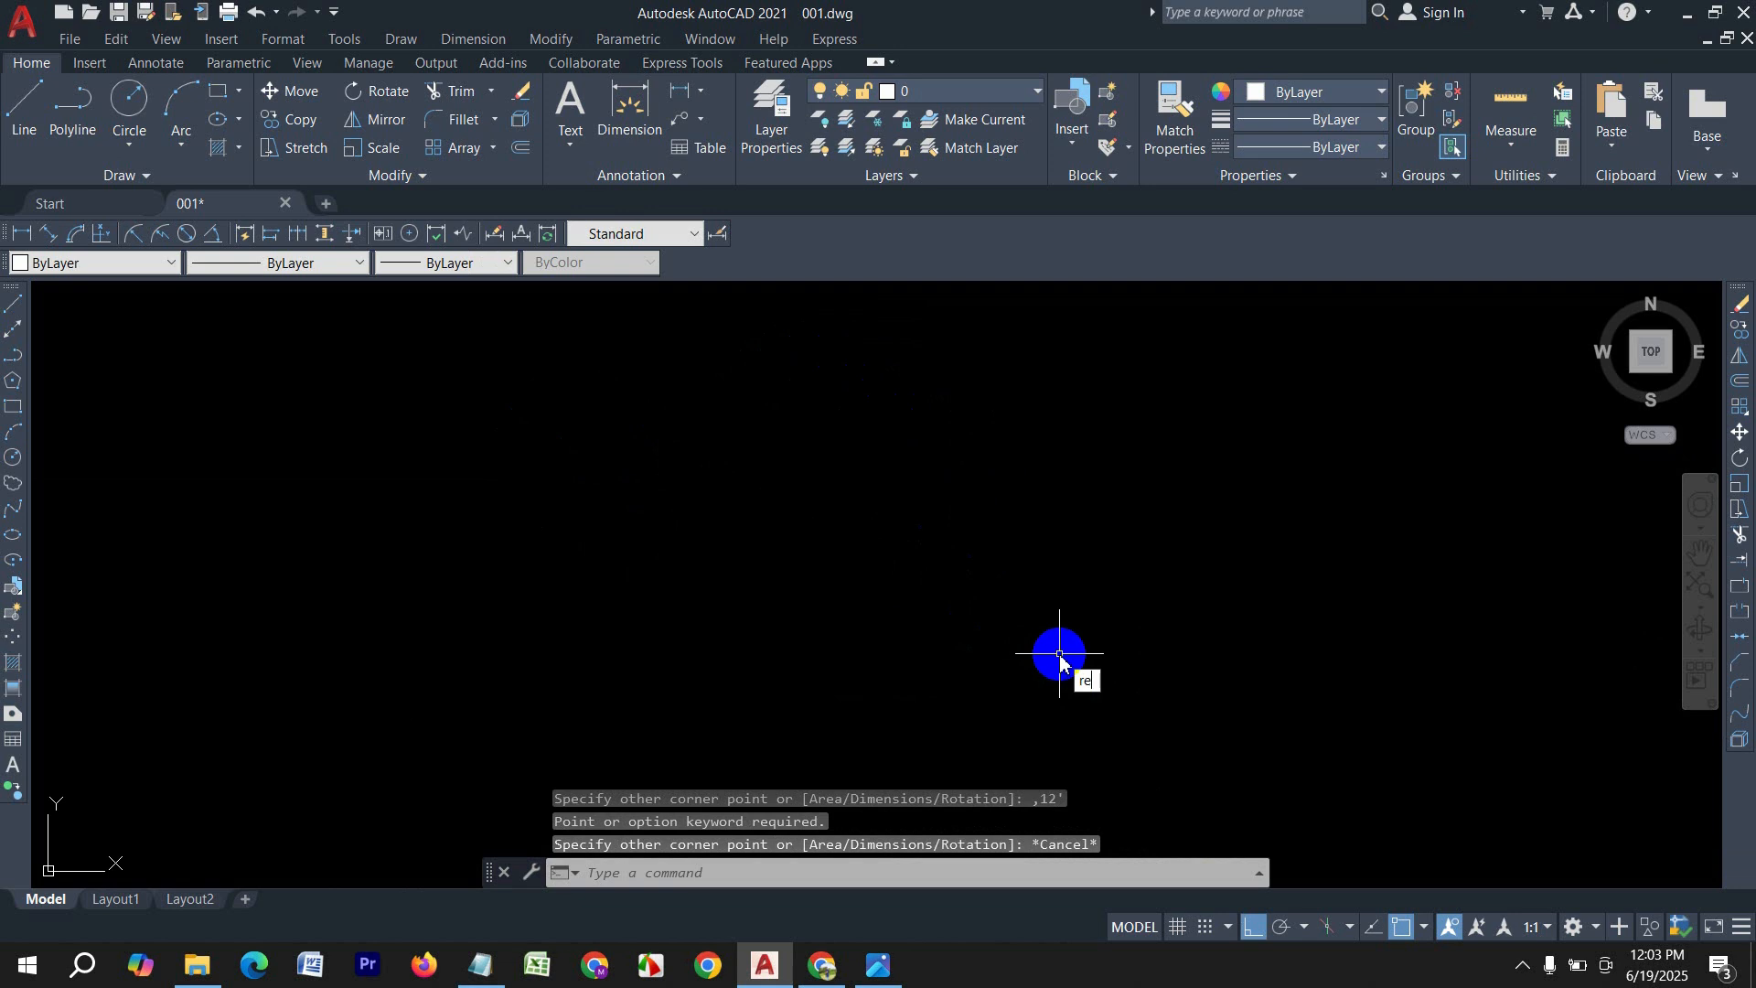
Step: Draw a 12' by 12' rectangle in an empty area of the drawing
type("rec")
key("Return")
left_click(646, 446)
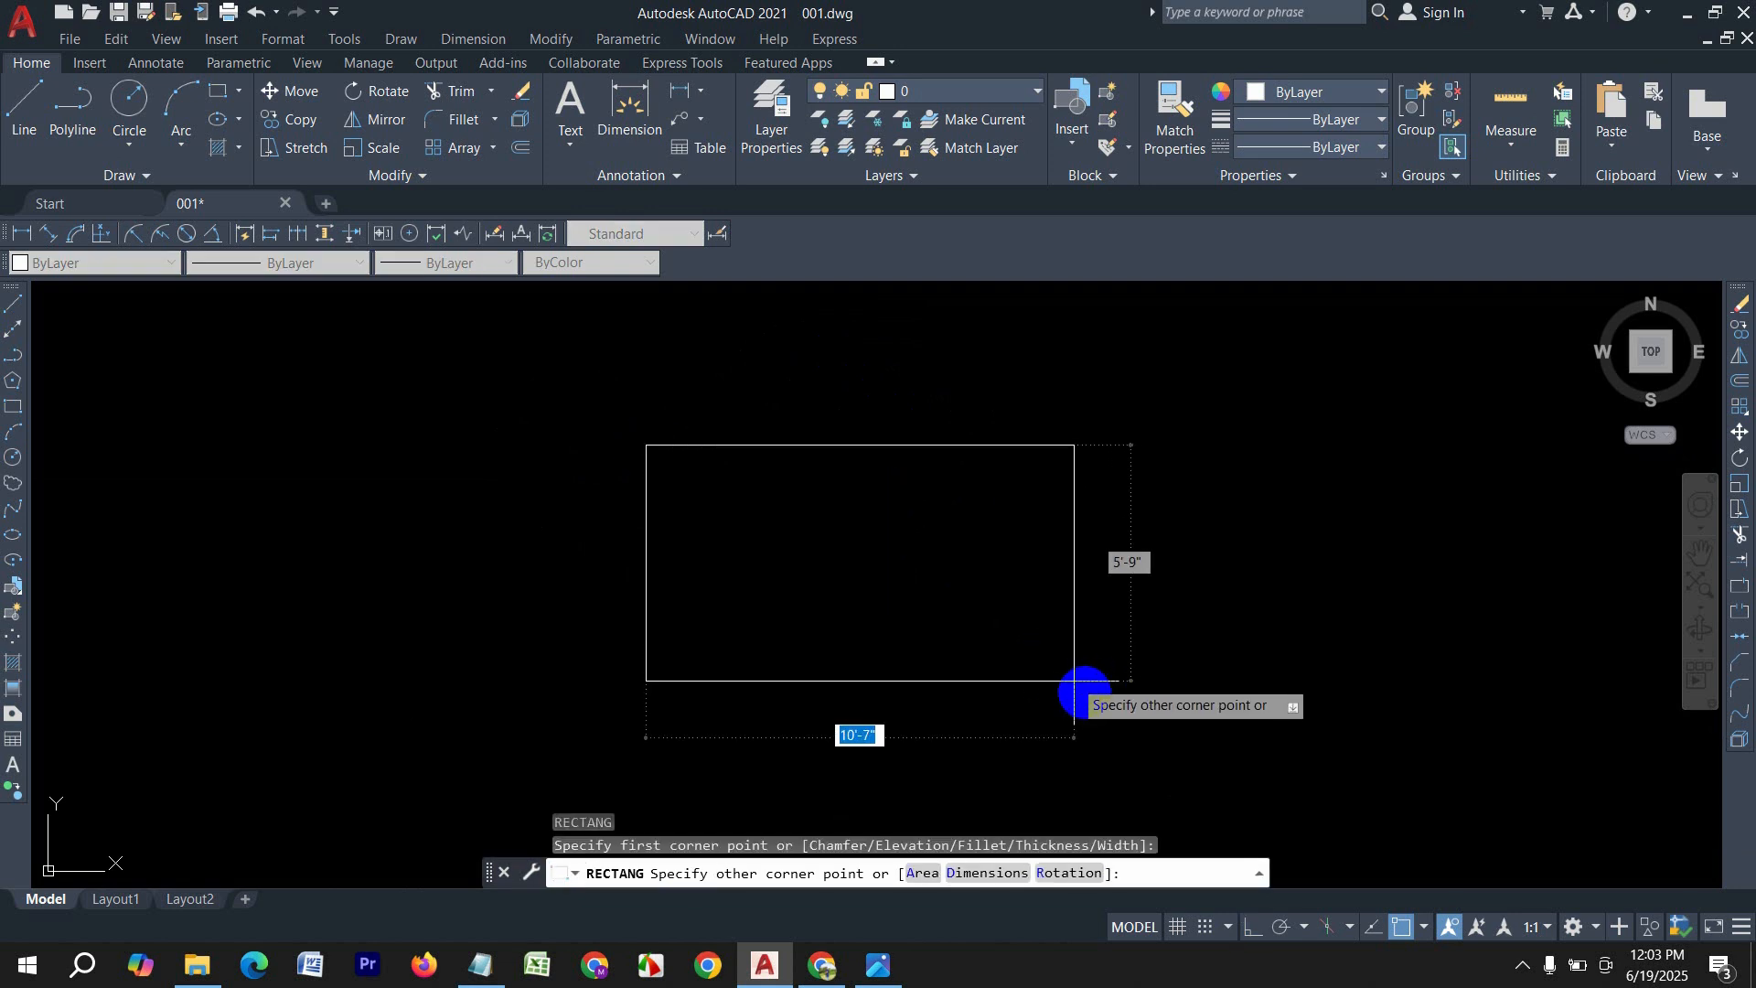
type("12")
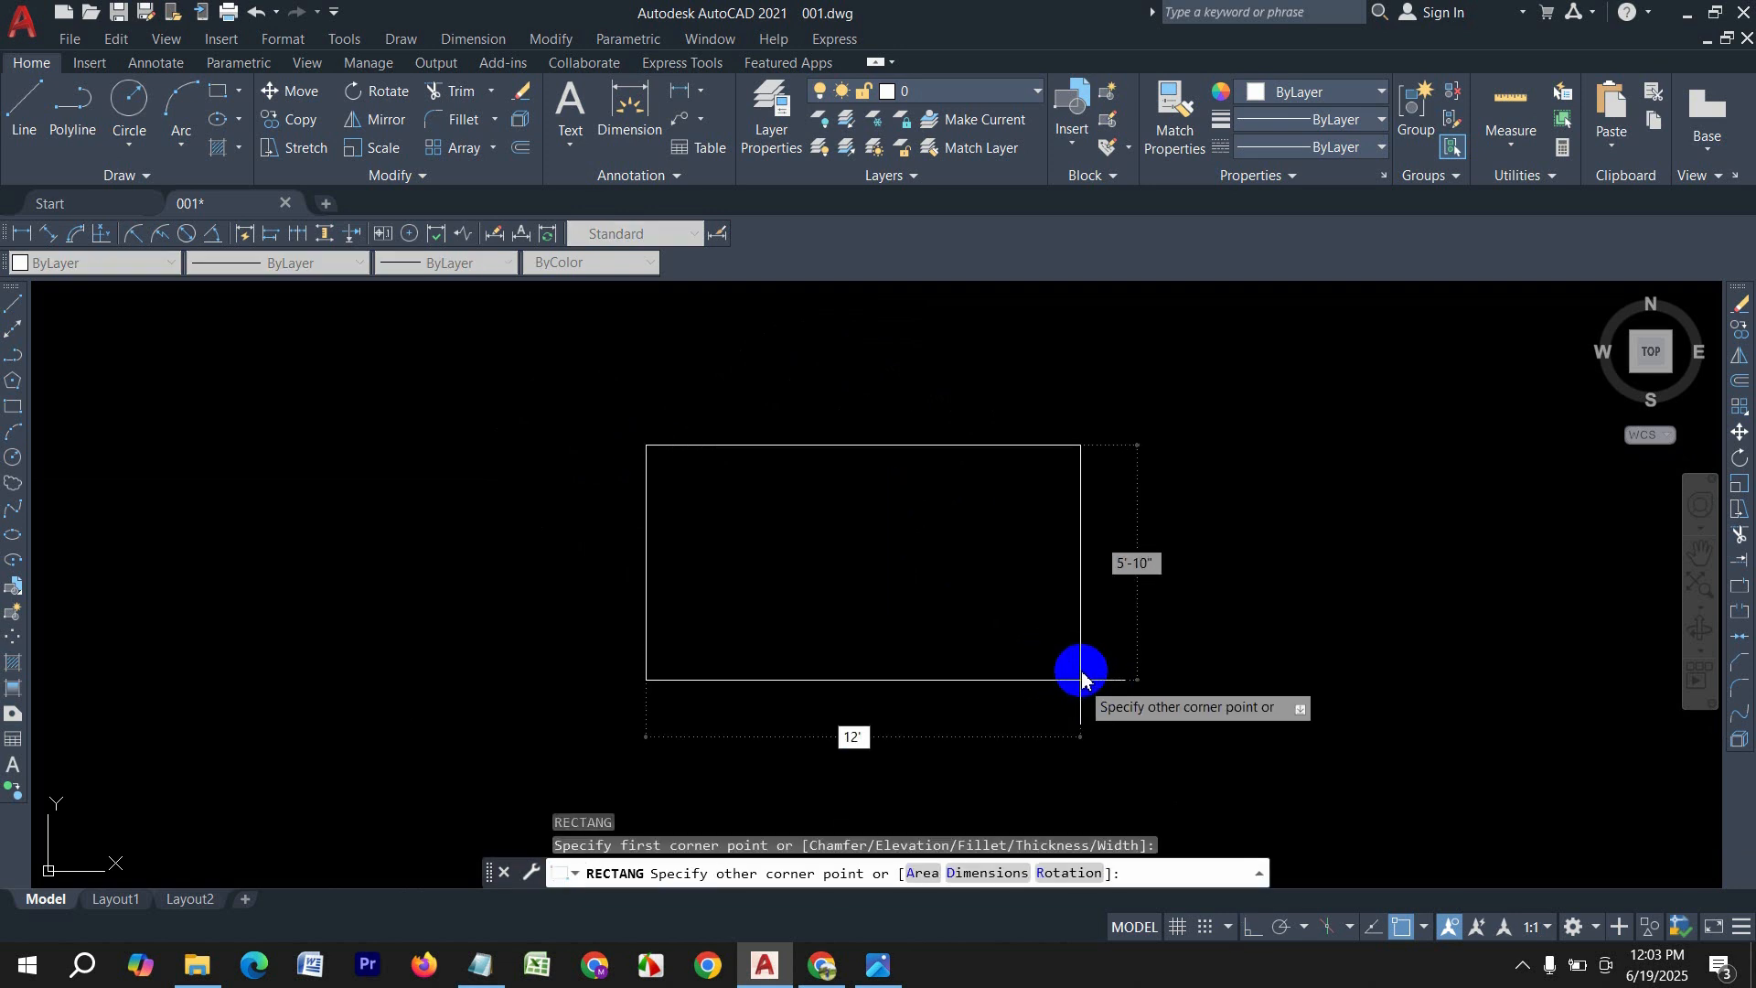
key("Tab")
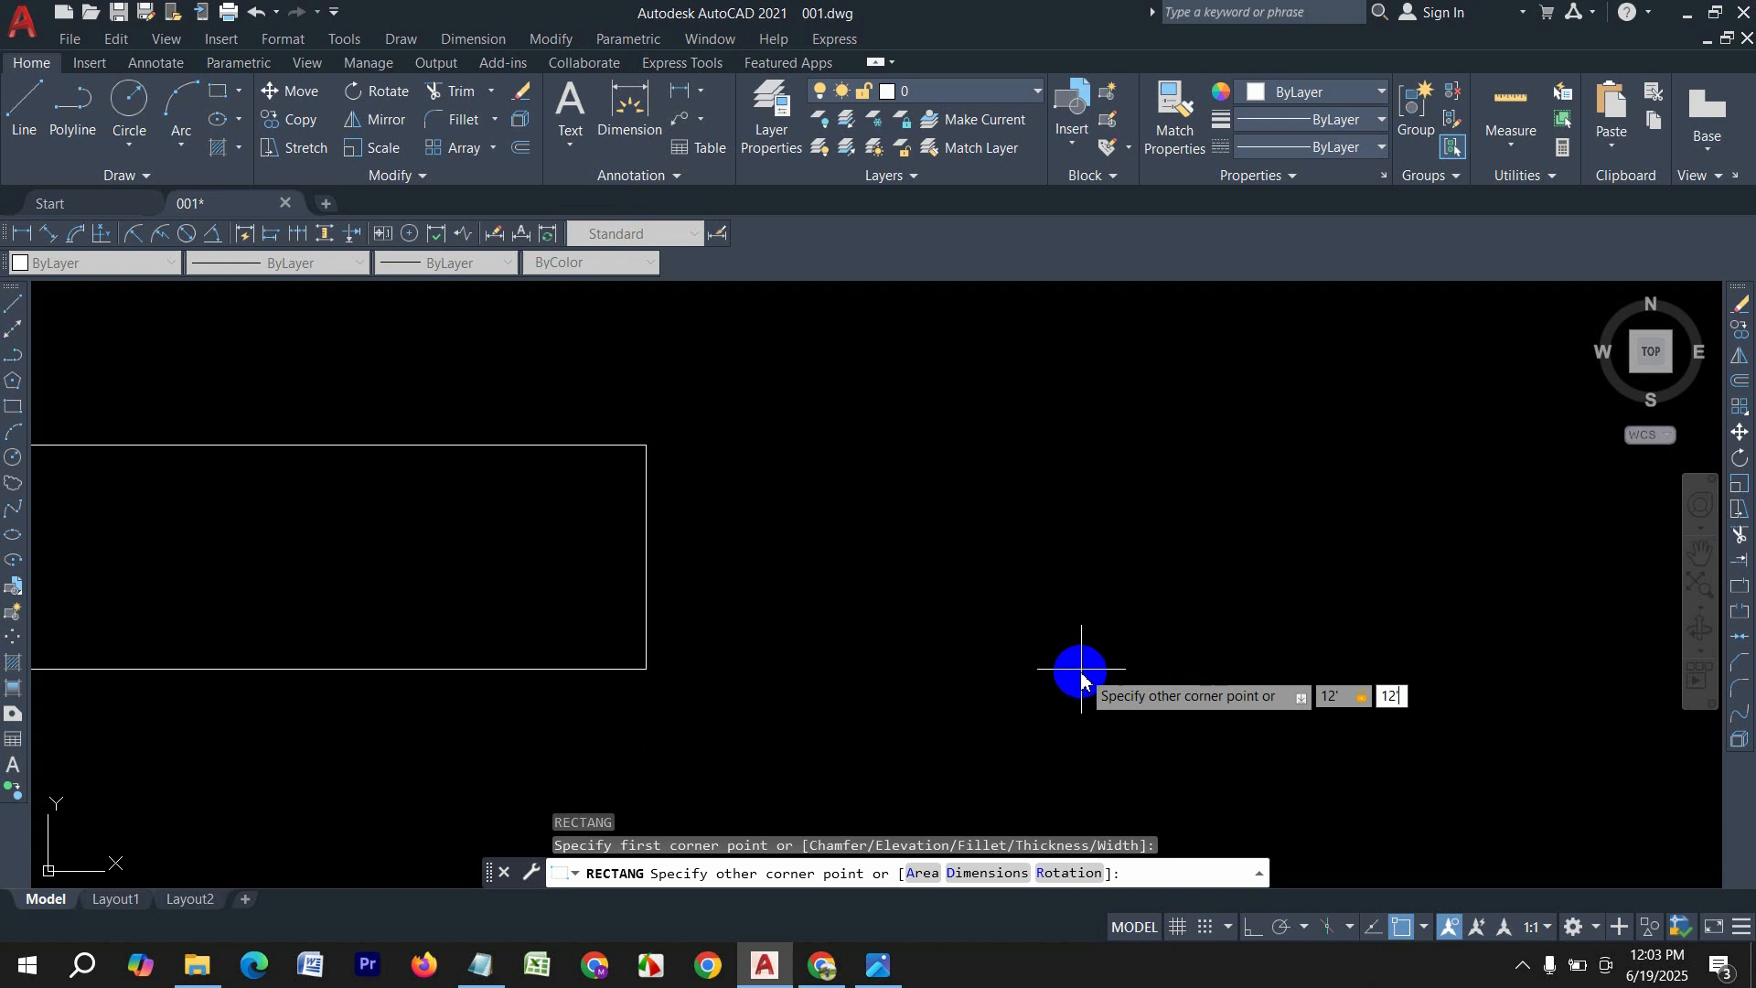
key("Return")
middle_click_drag(898, 440, 919, 750)
scroll(889, 675, "down", 2)
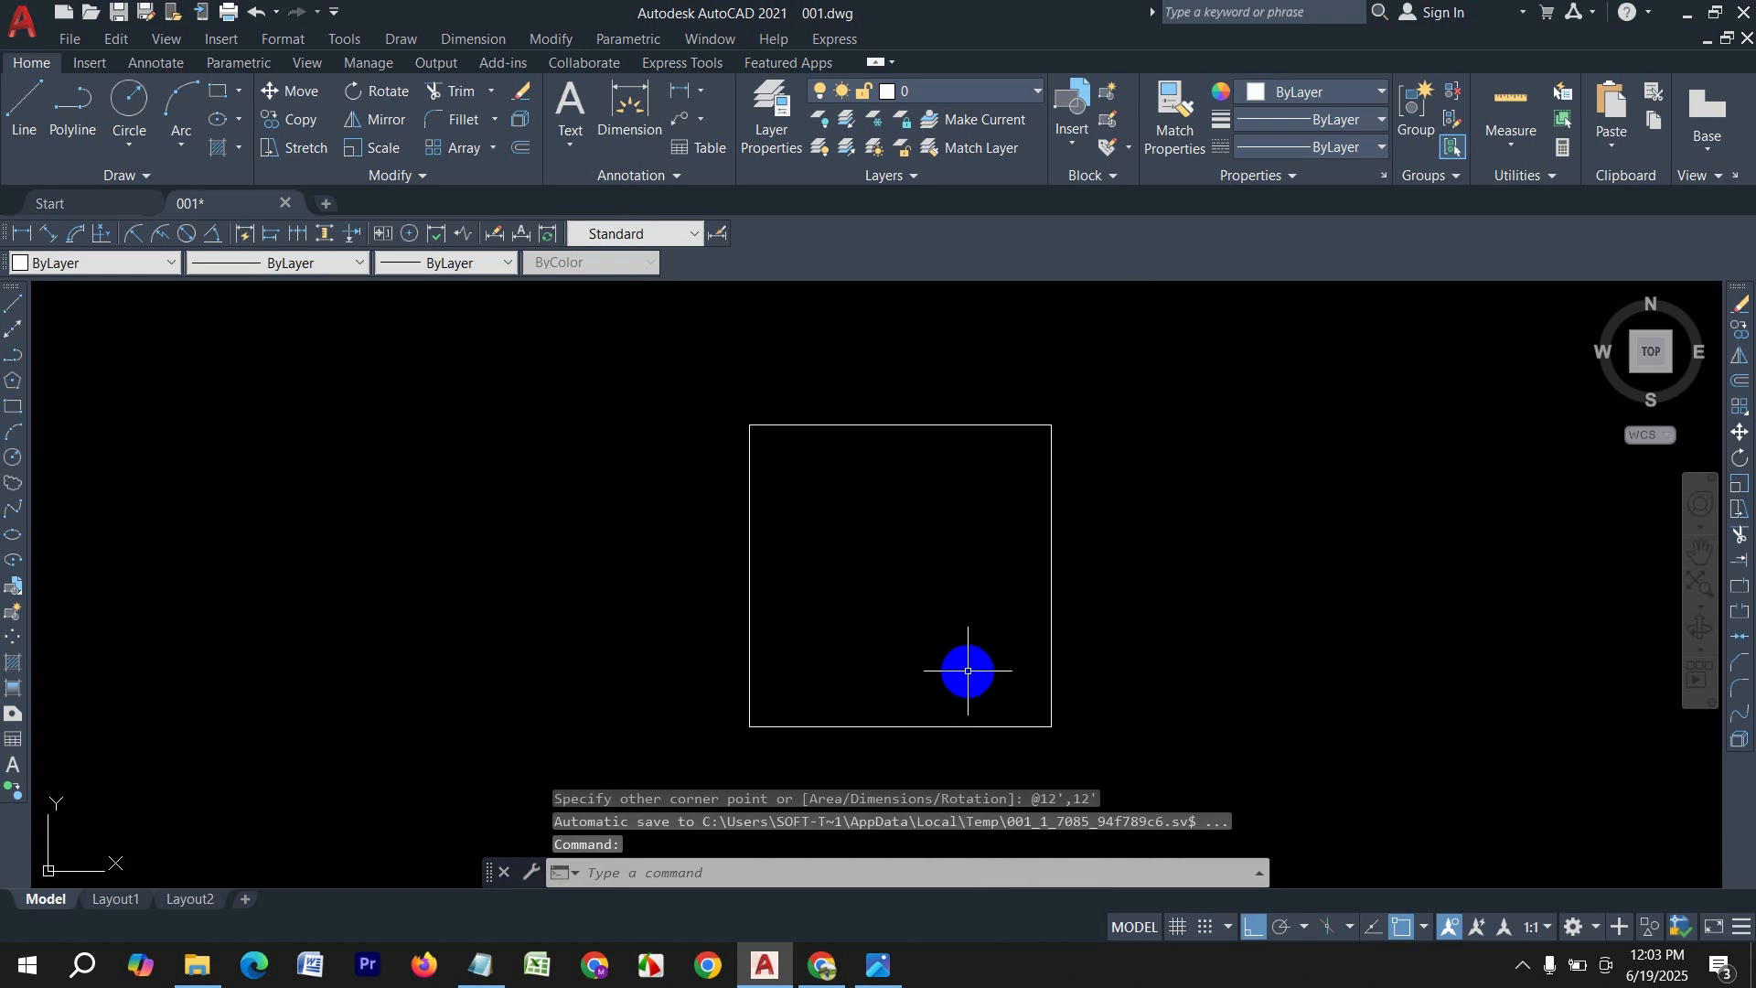
Step: Offset the 12' square 5 inches inward
type("o")
key("Return")
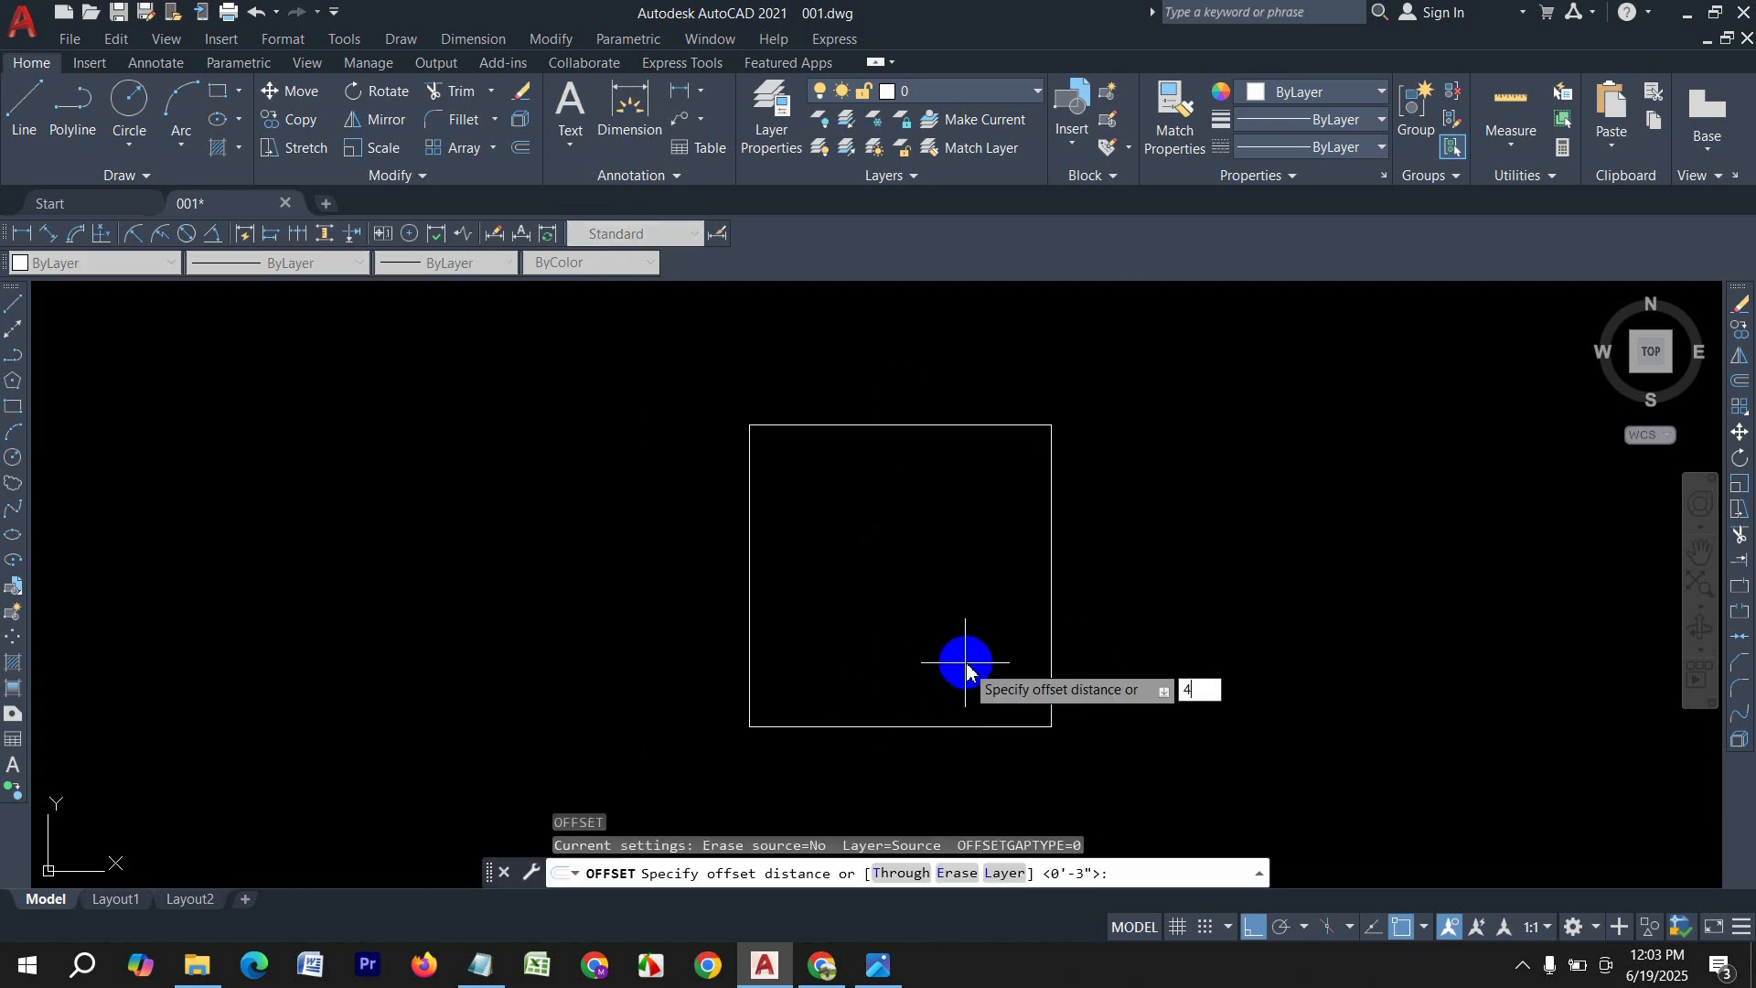
type("5")
key("Return")
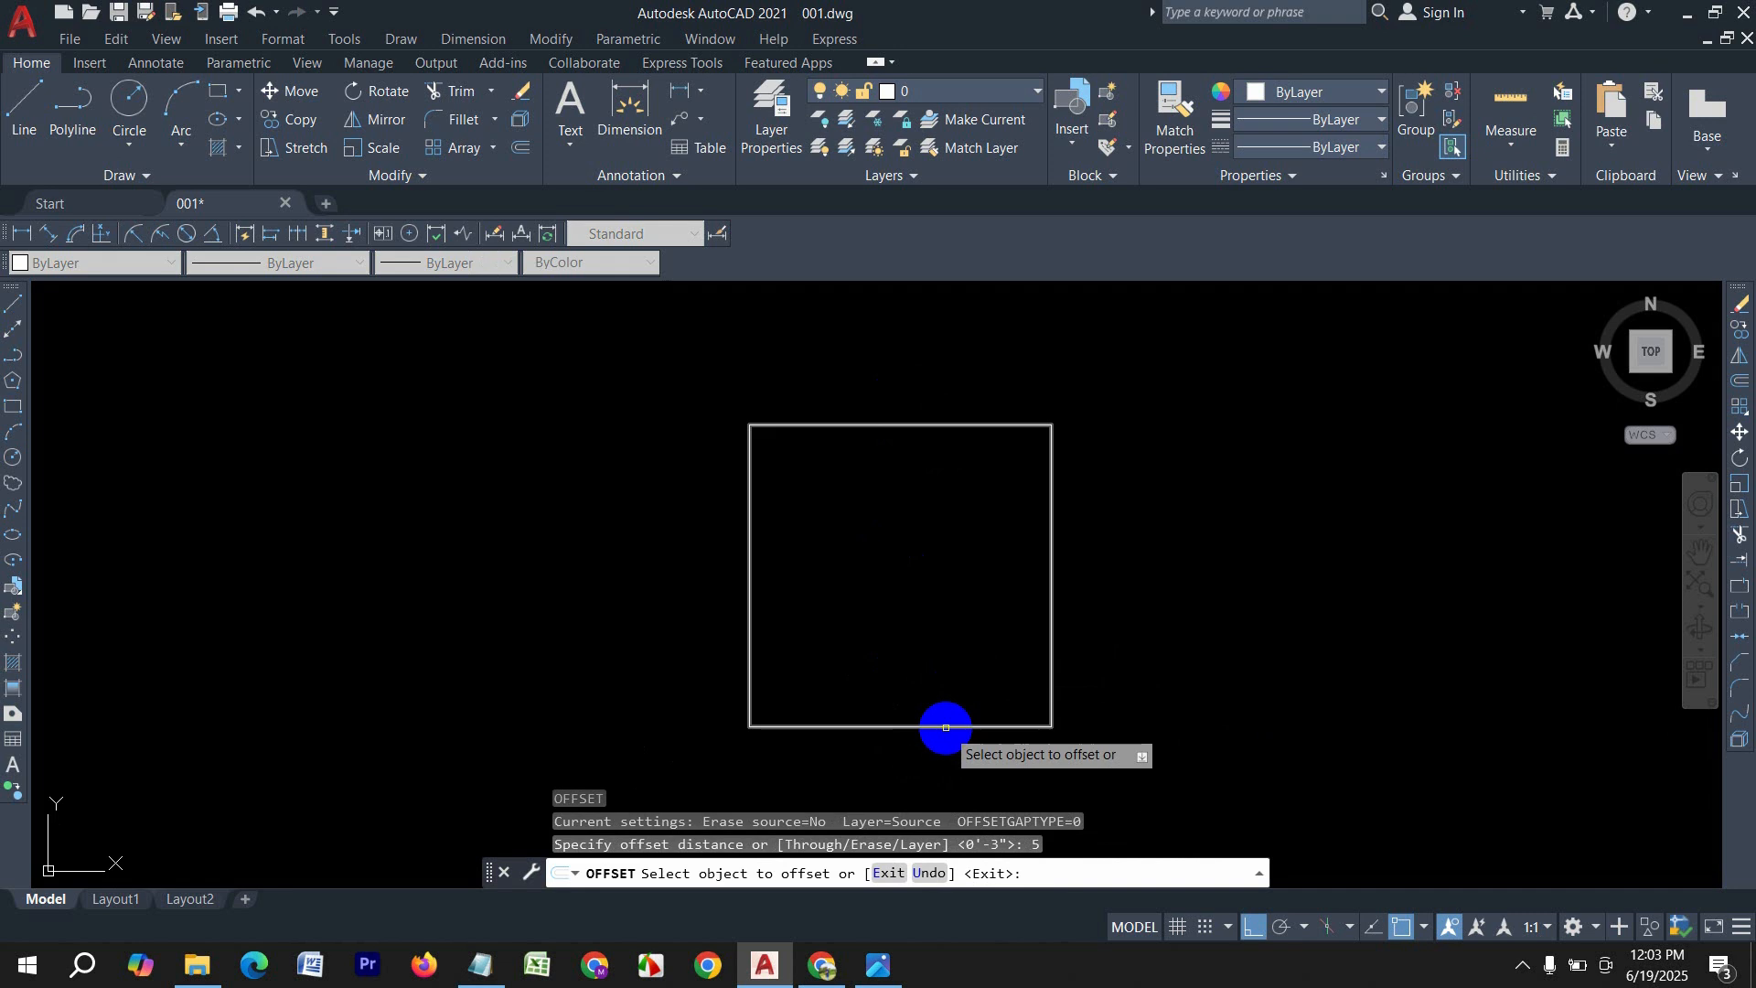
left_click(940, 726)
left_click(928, 613)
key("Escape")
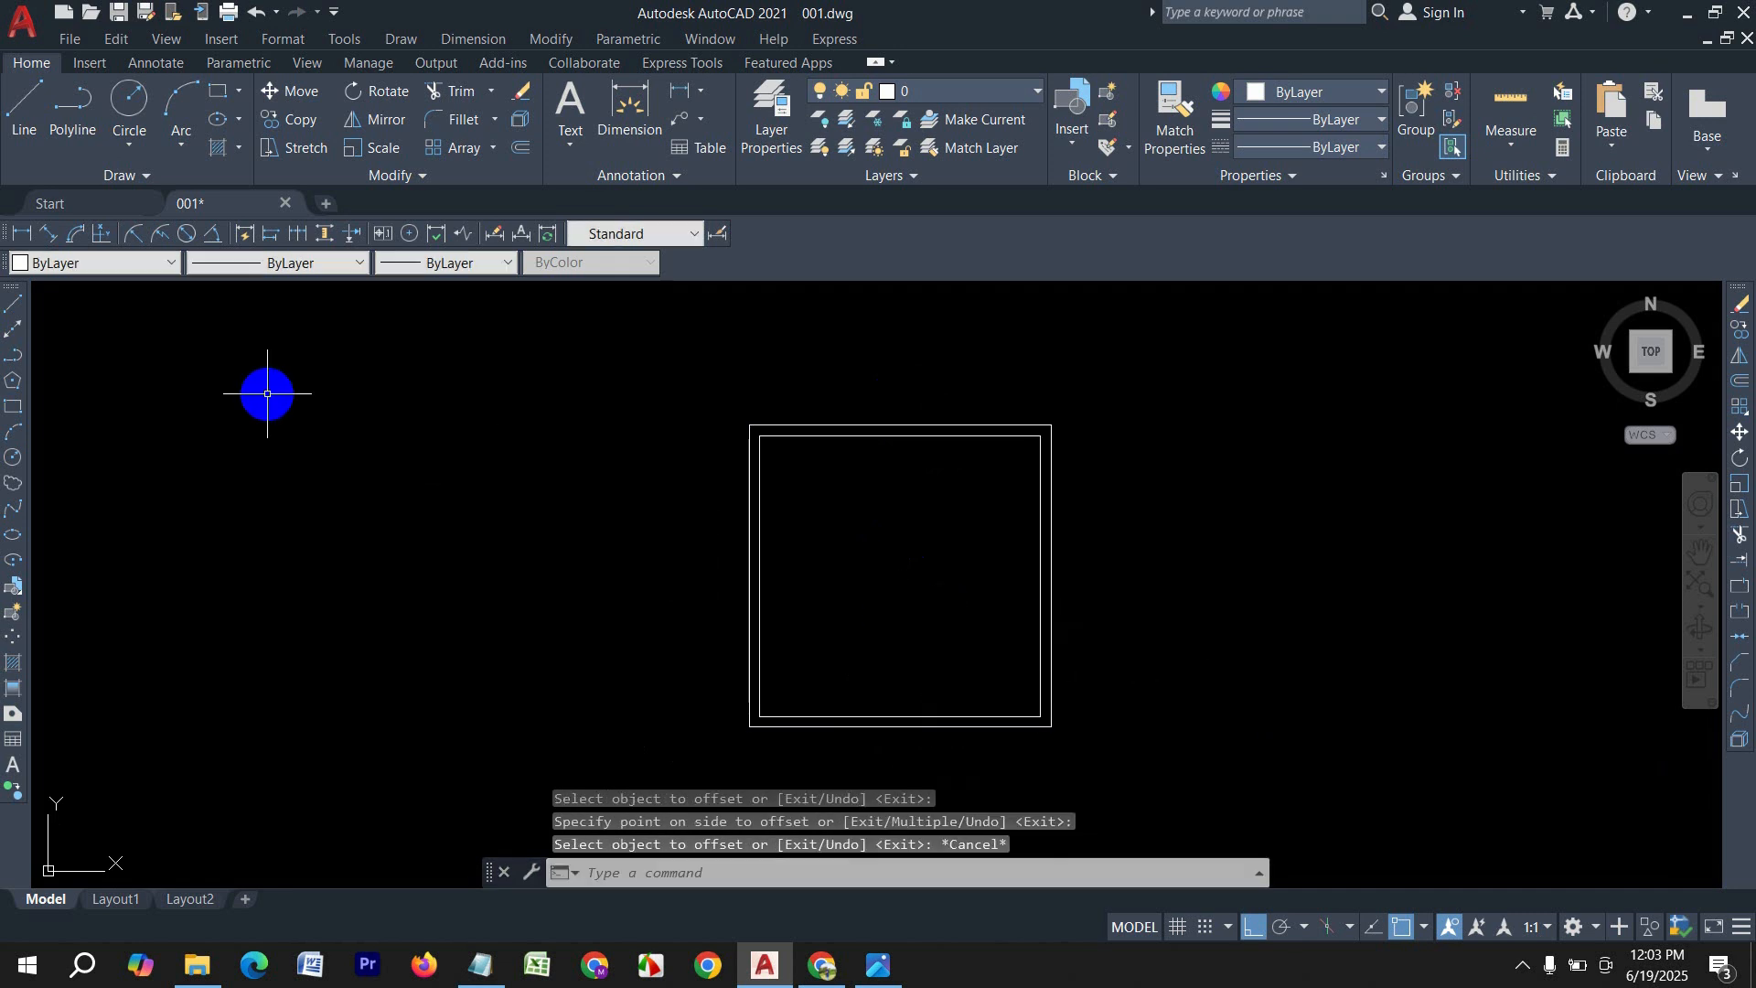
Step: Draw a freehand rectangle, slightly smaller than the 12' square, to the left of the offset squares
left_click(226, 104)
left_click(250, 407)
left_click(502, 656)
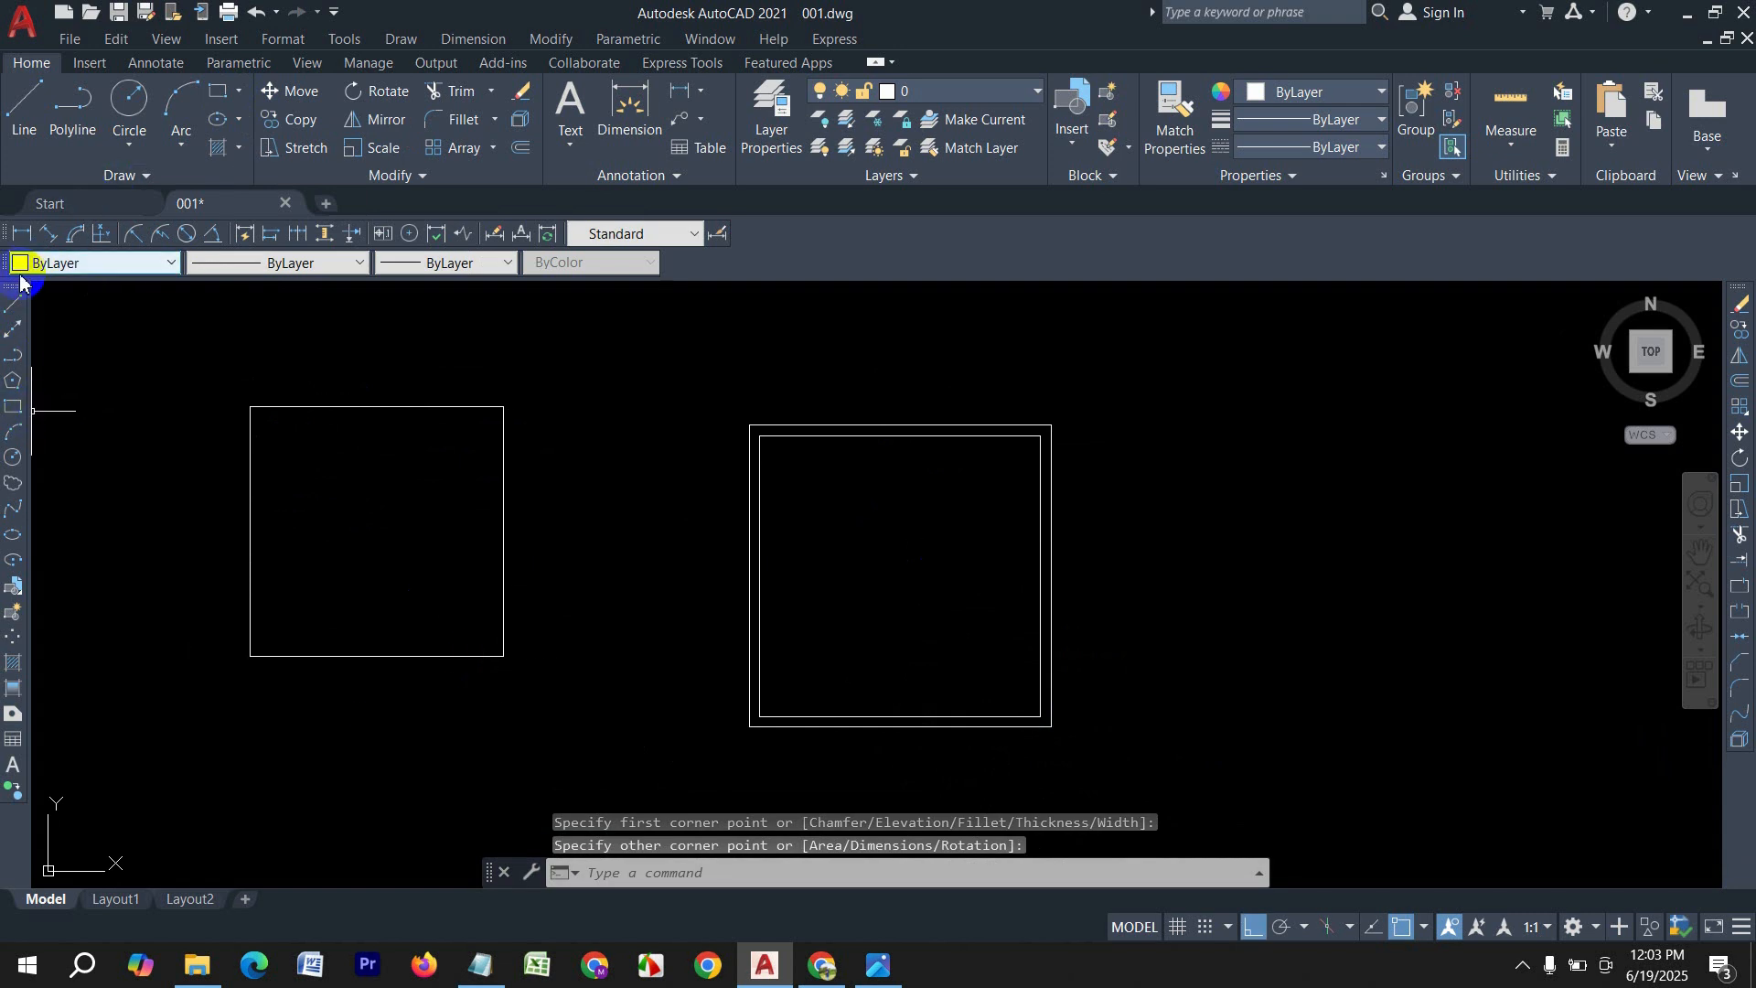
Step: Draw a 12 by 12 inch rectangle to the right of the offset squares
left_click(12, 409)
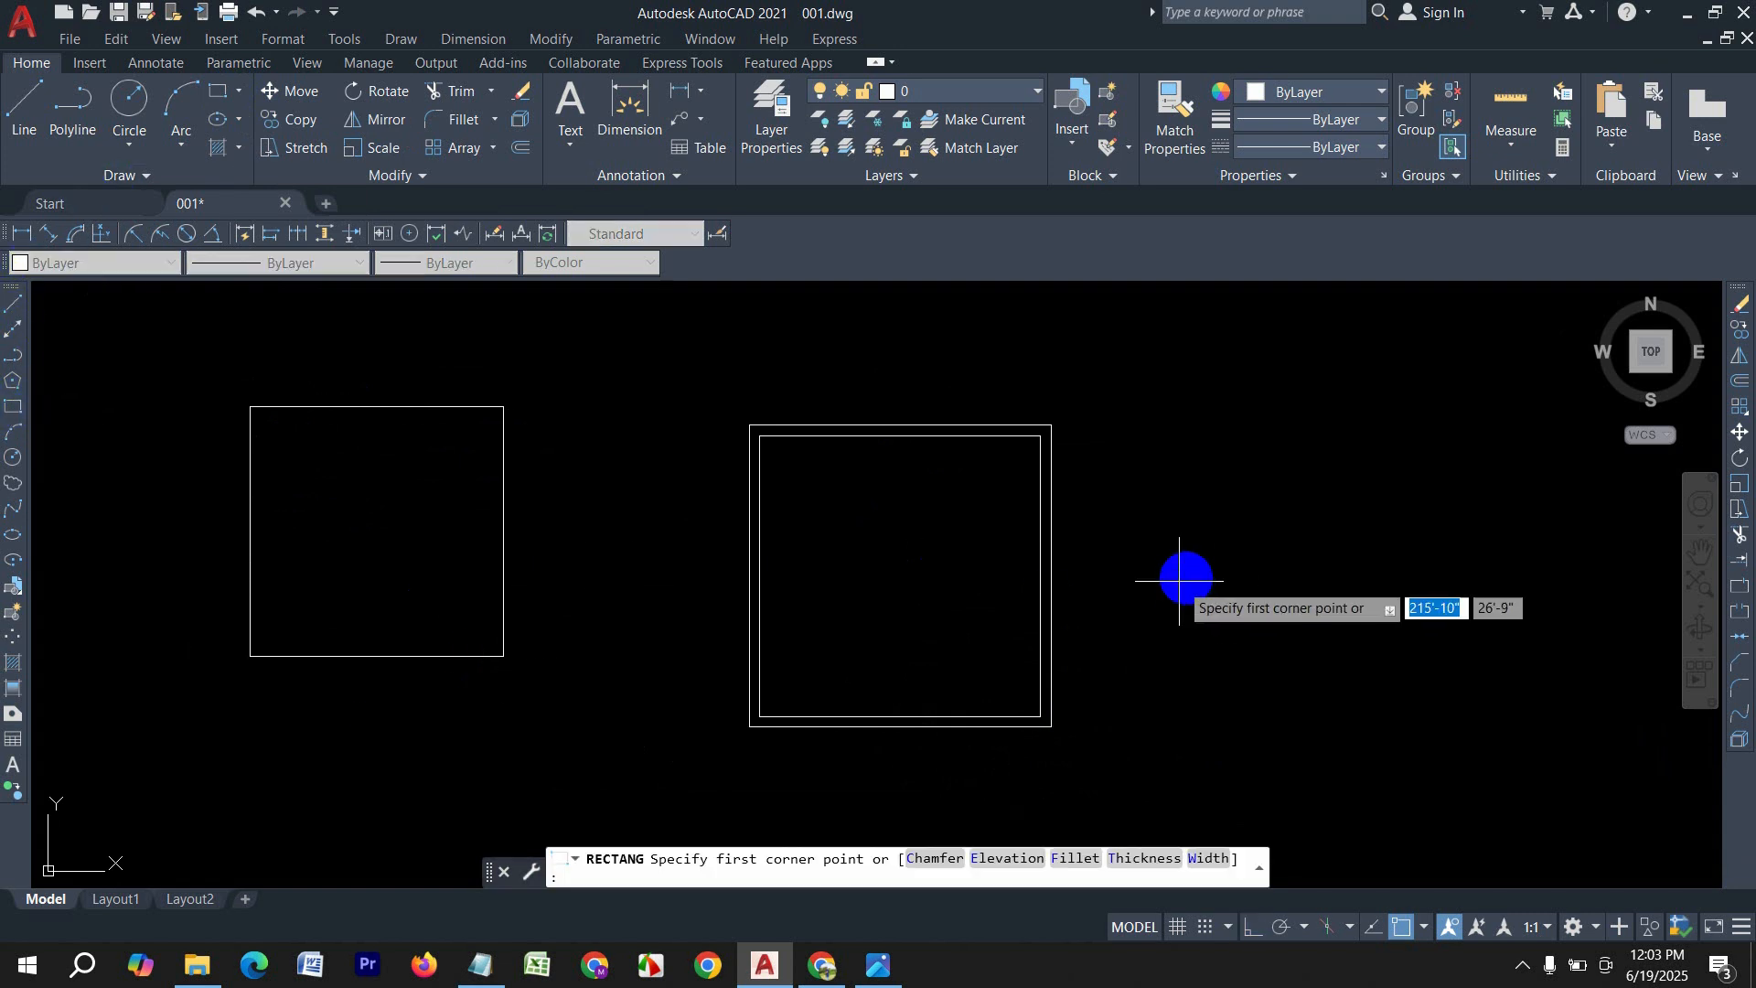
left_click(1192, 543)
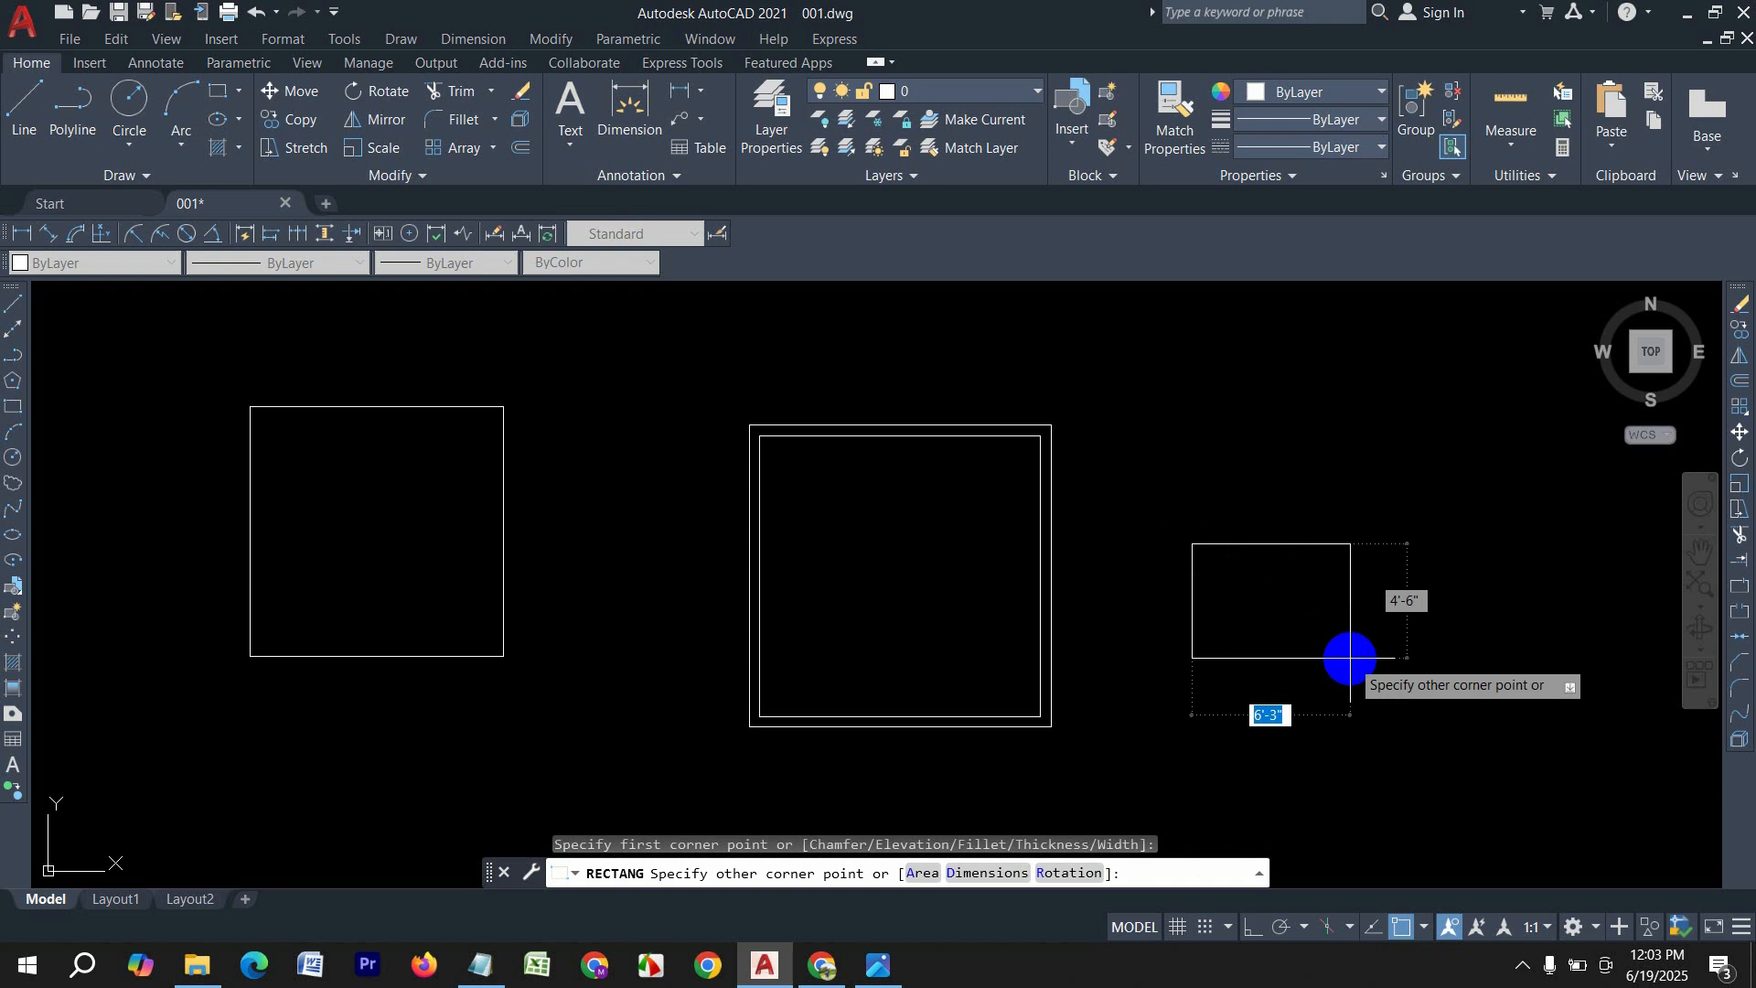
type("12")
key("Tab")
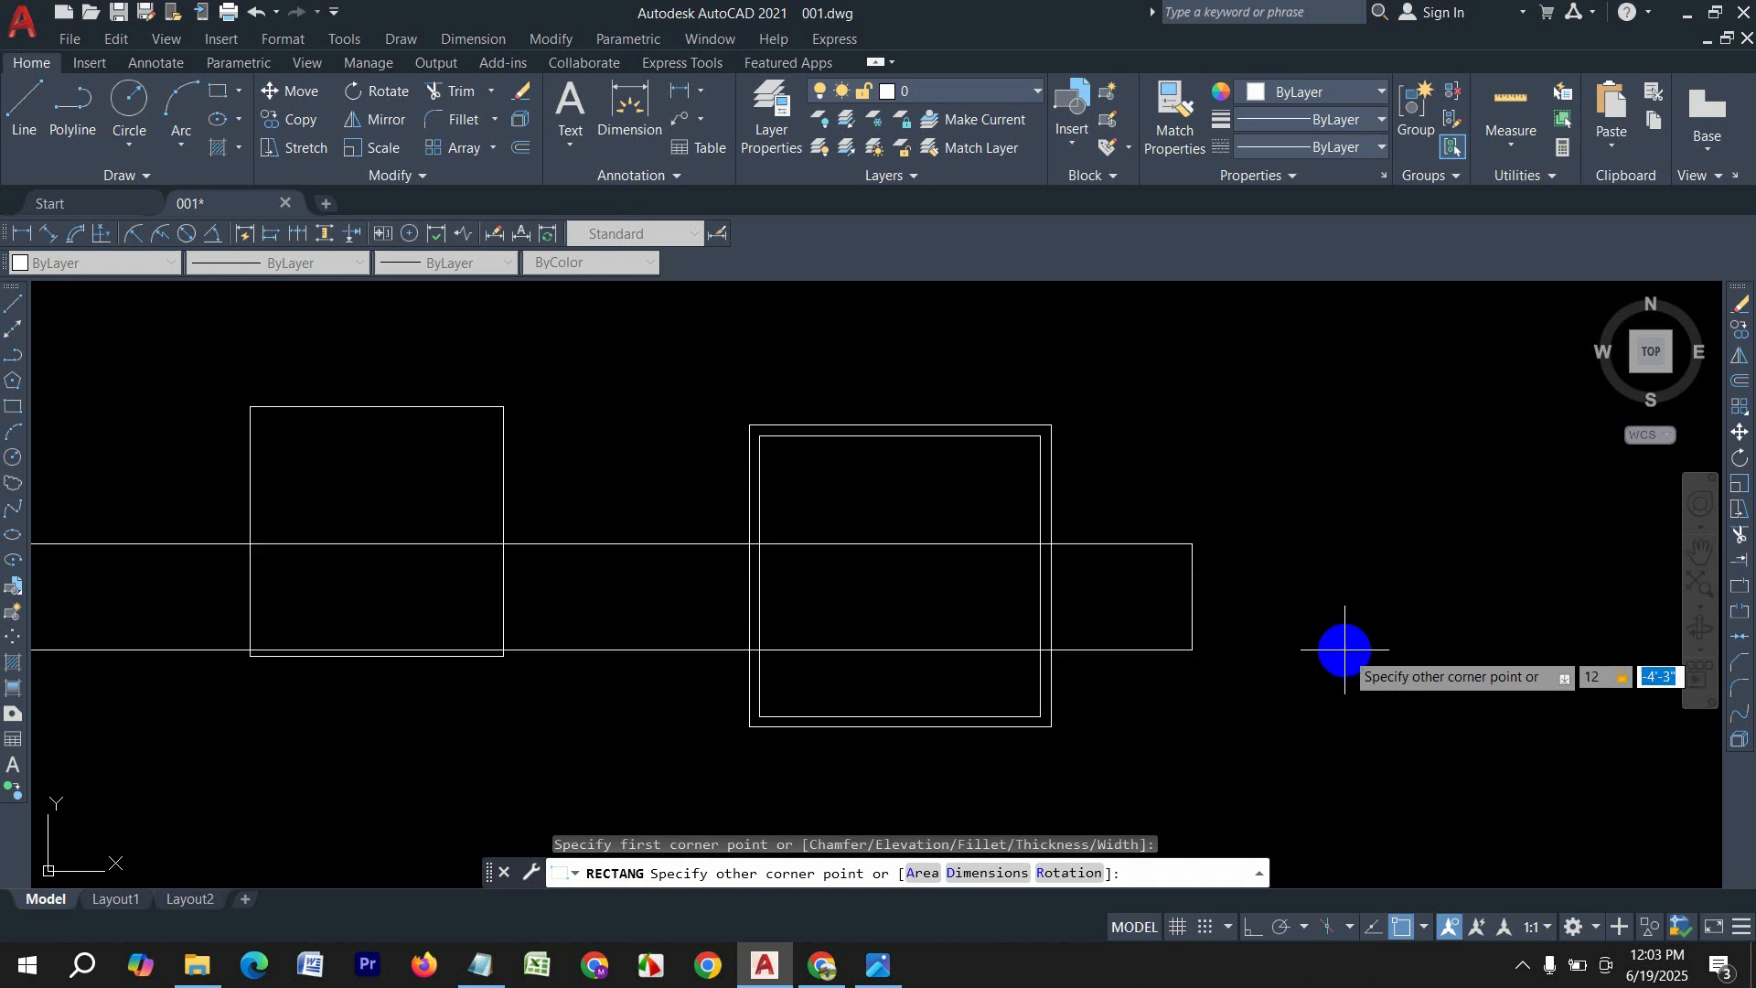
type("12")
key("Return")
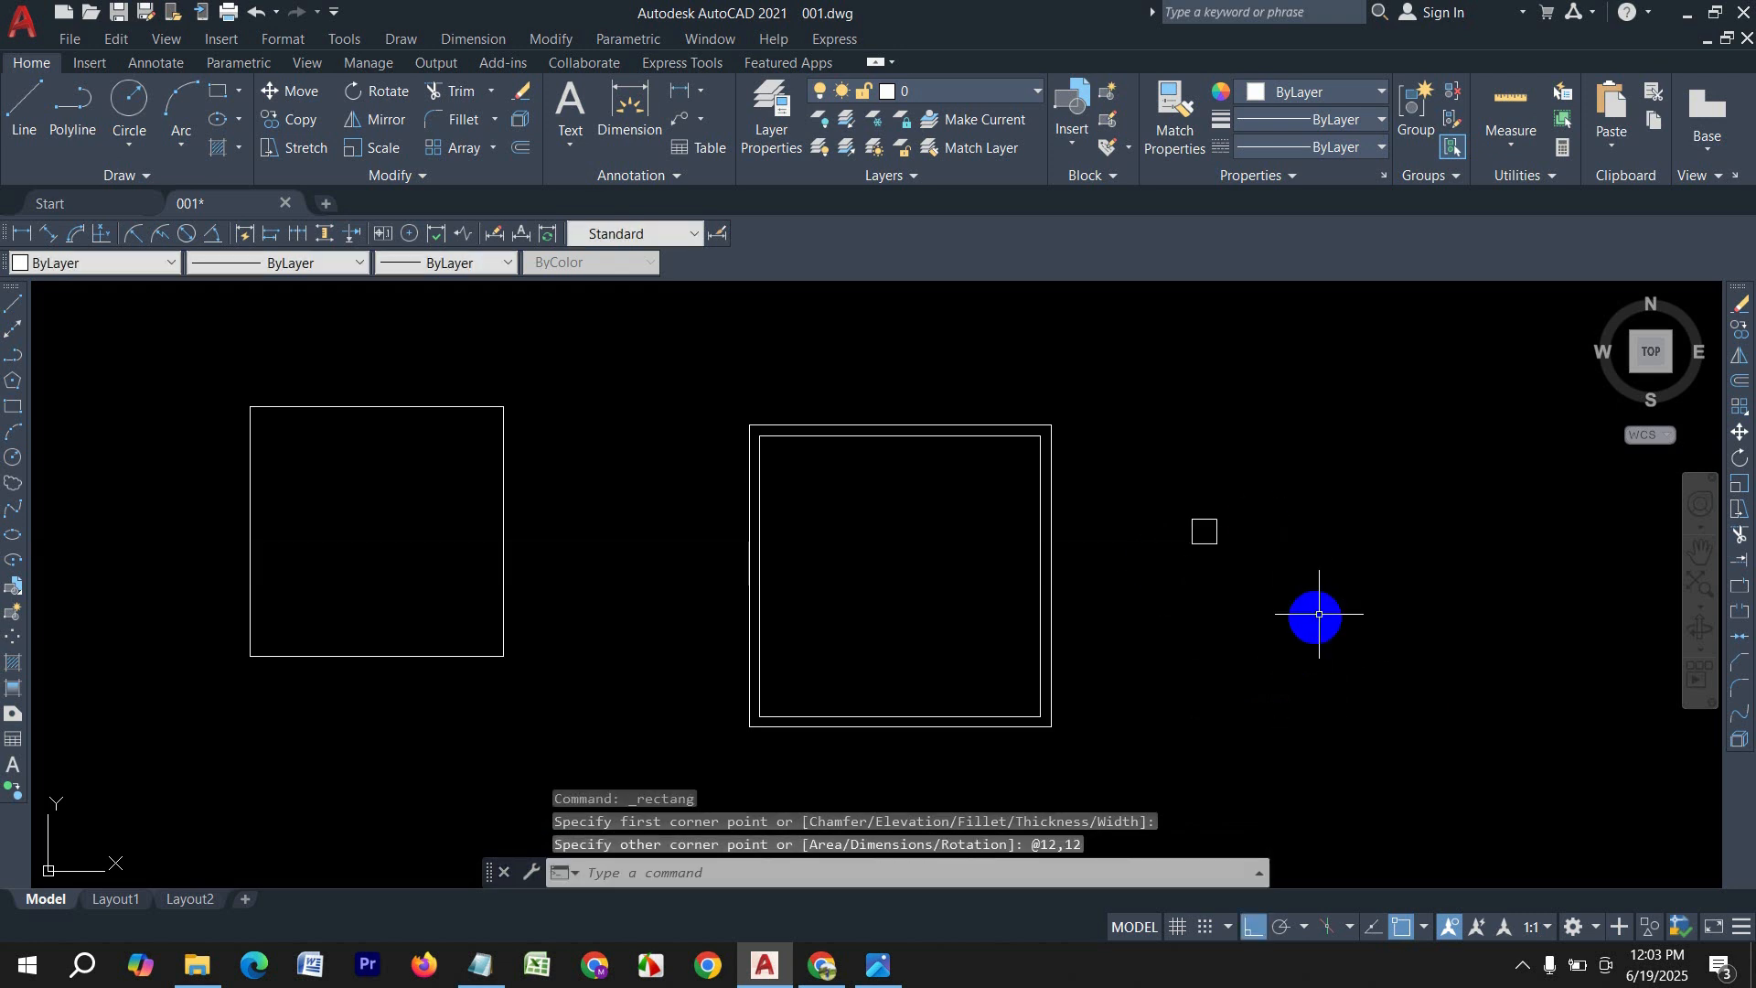
key("F8")
Step: Check the command shortcut list in the image viewer and fill the small 12-inch square with an AR-CONC hatch
left_click(887, 970)
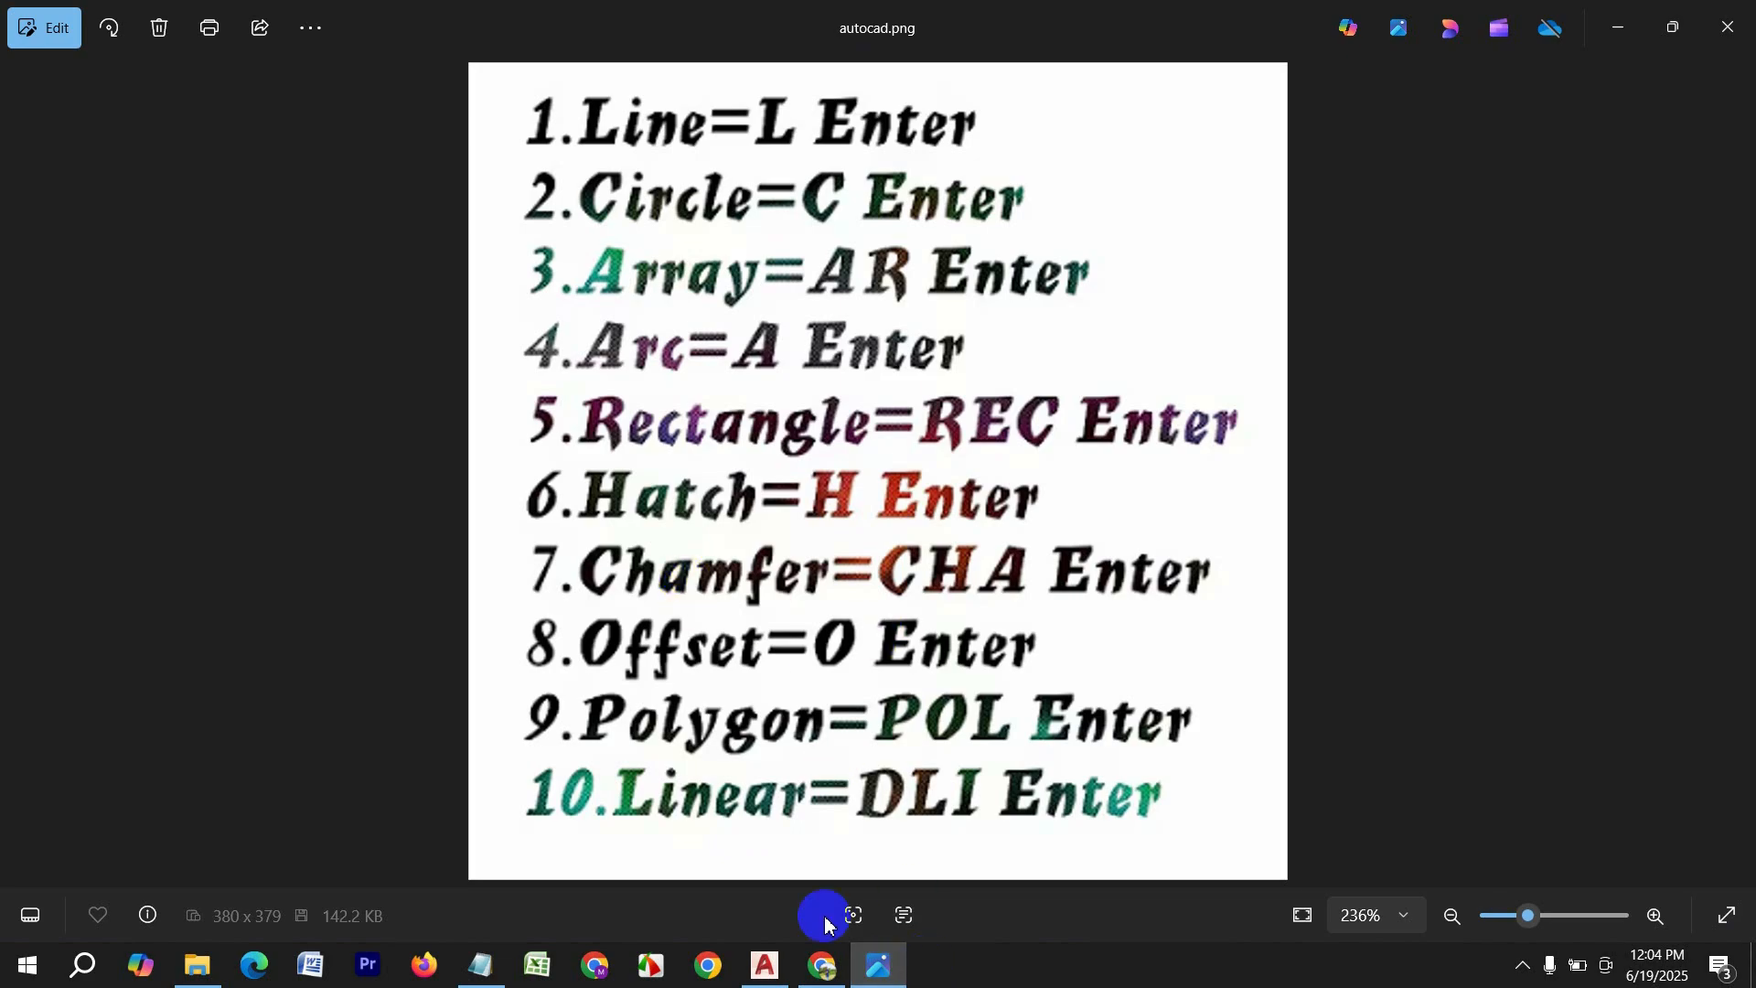
left_click(764, 968)
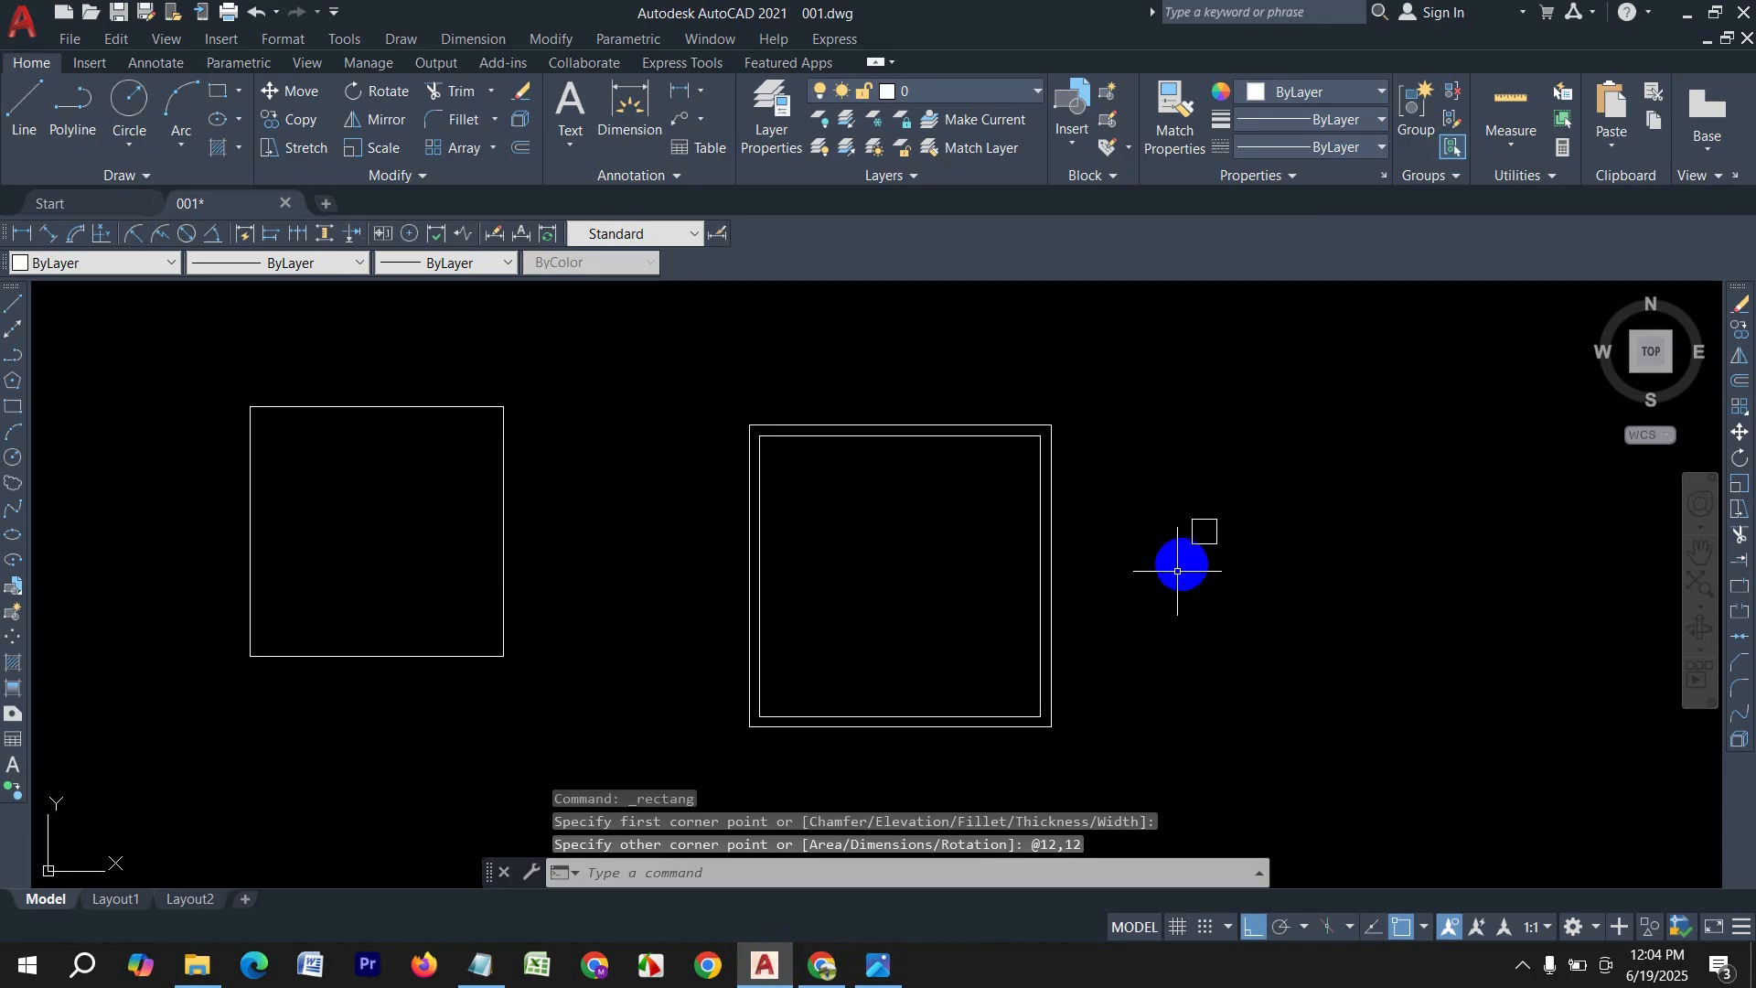
scroll(1271, 534, "up", 3)
scroll(1199, 534, "up", 4)
middle_click_drag(1129, 529, 1046, 655)
key("Escape")
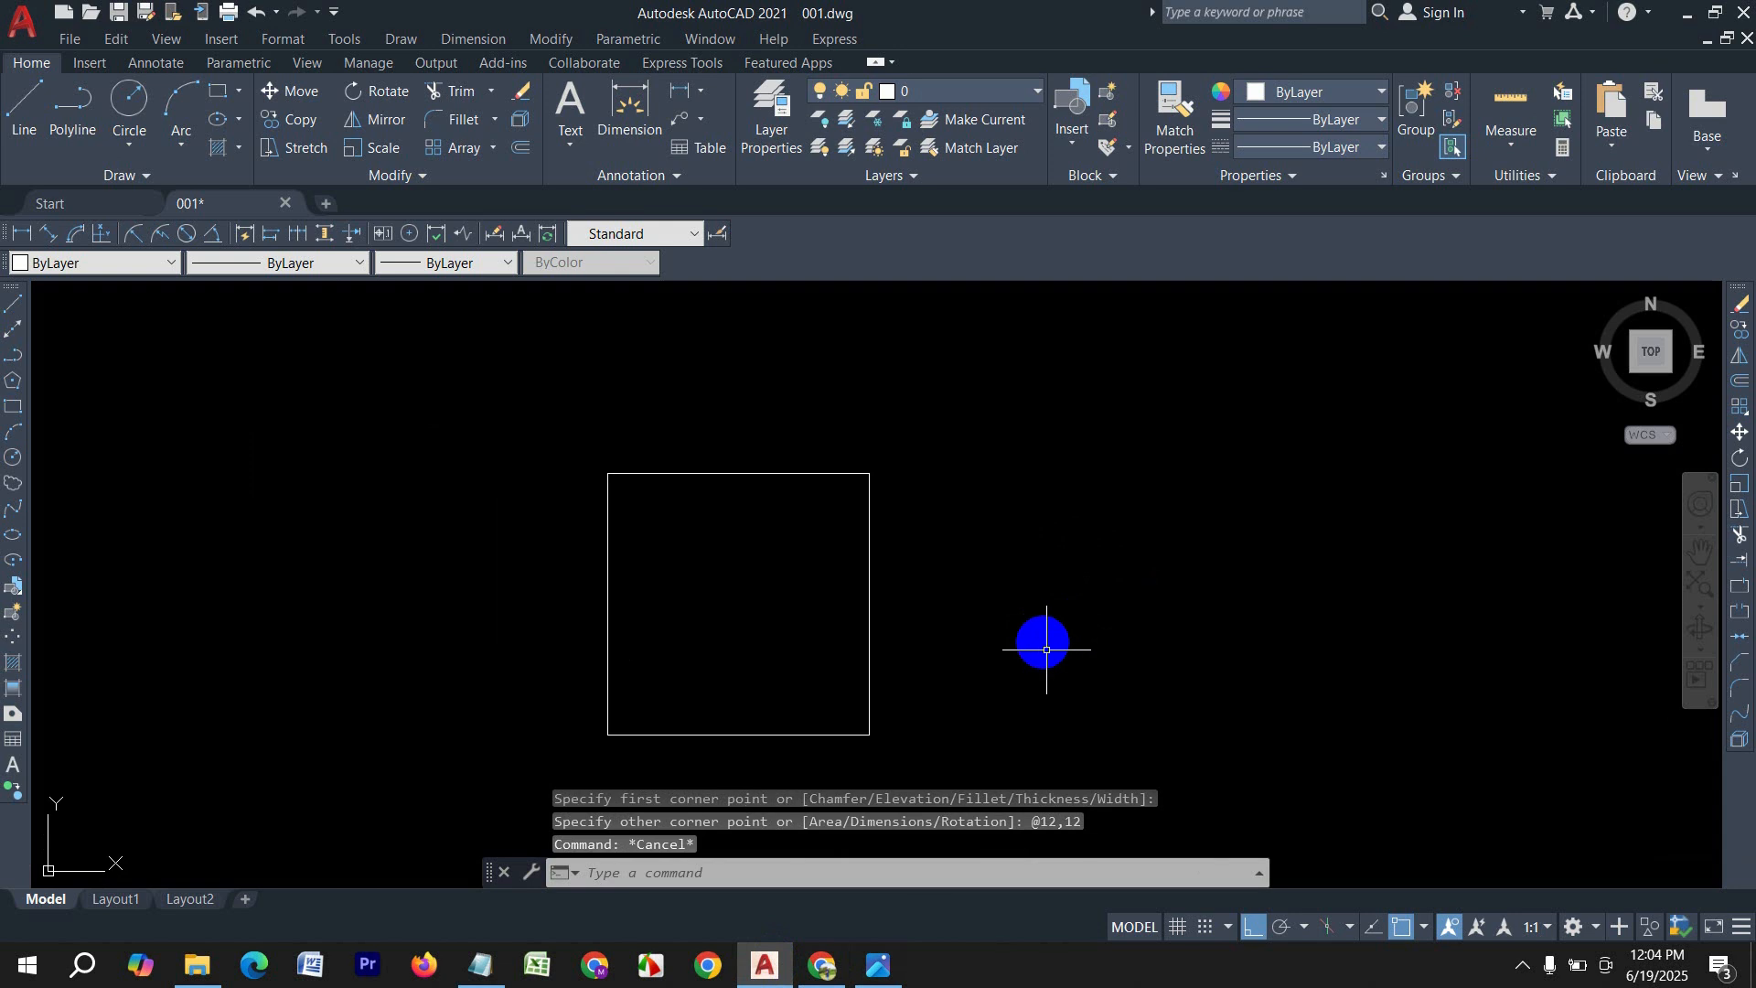
type("h")
key("Return")
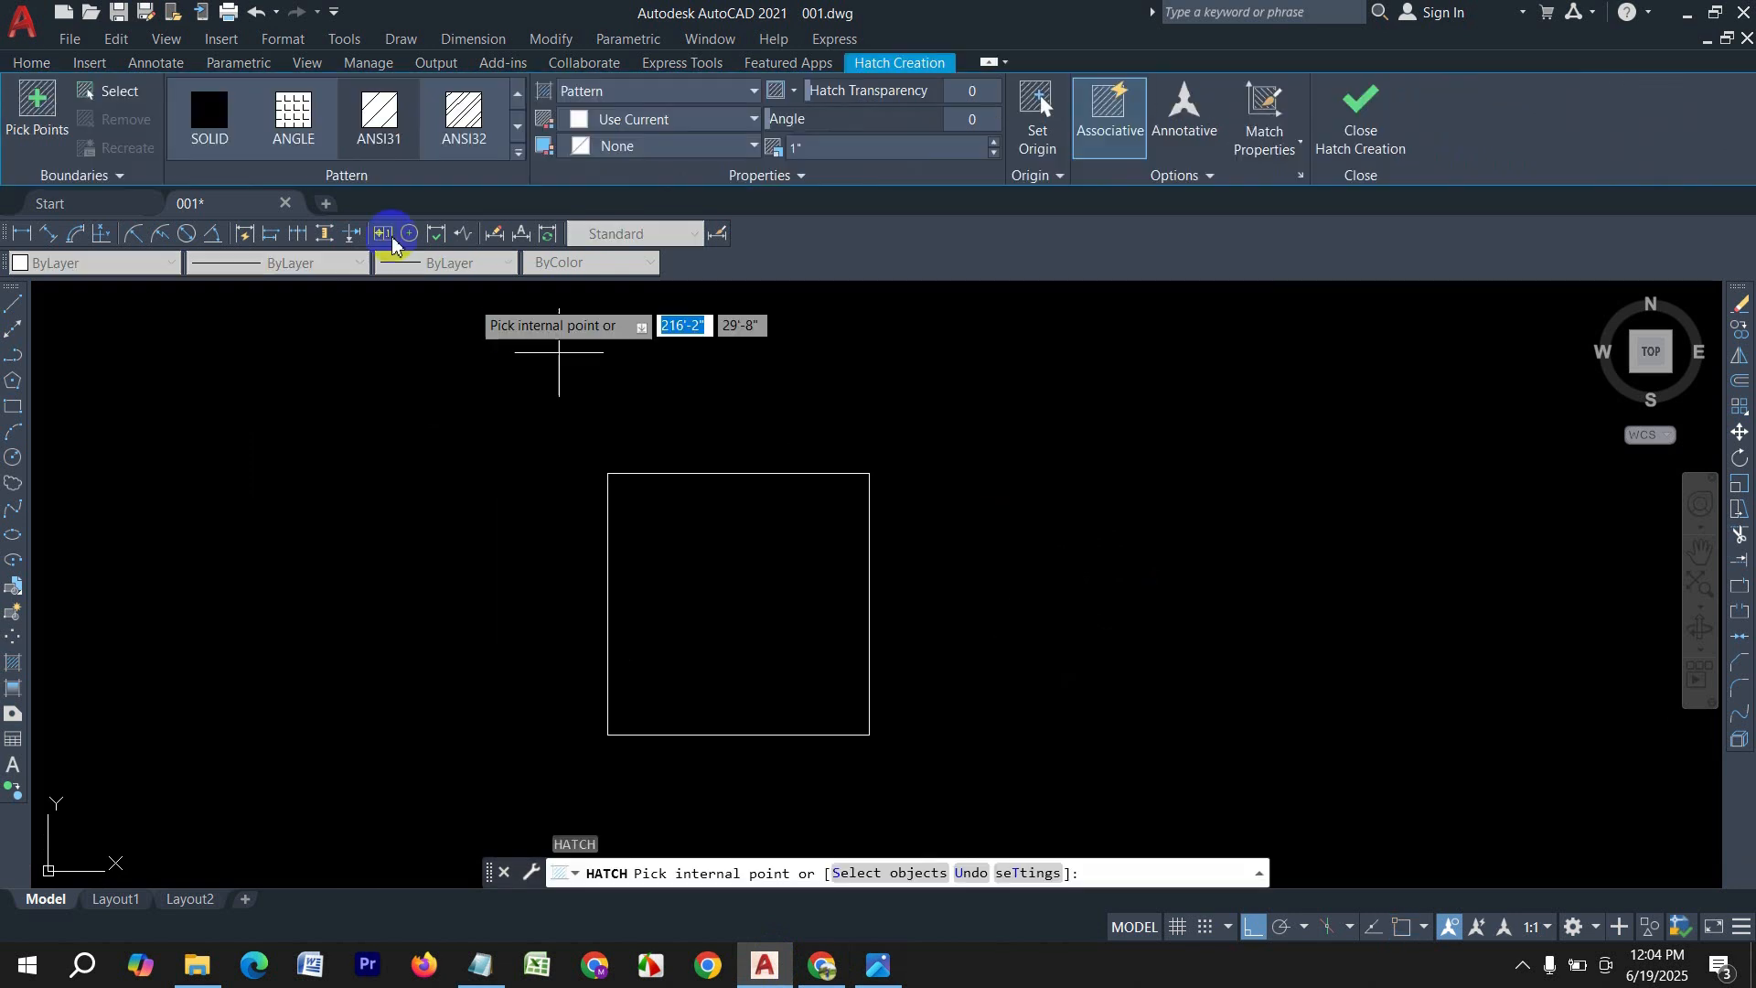
left_click(517, 157)
left_click(465, 366)
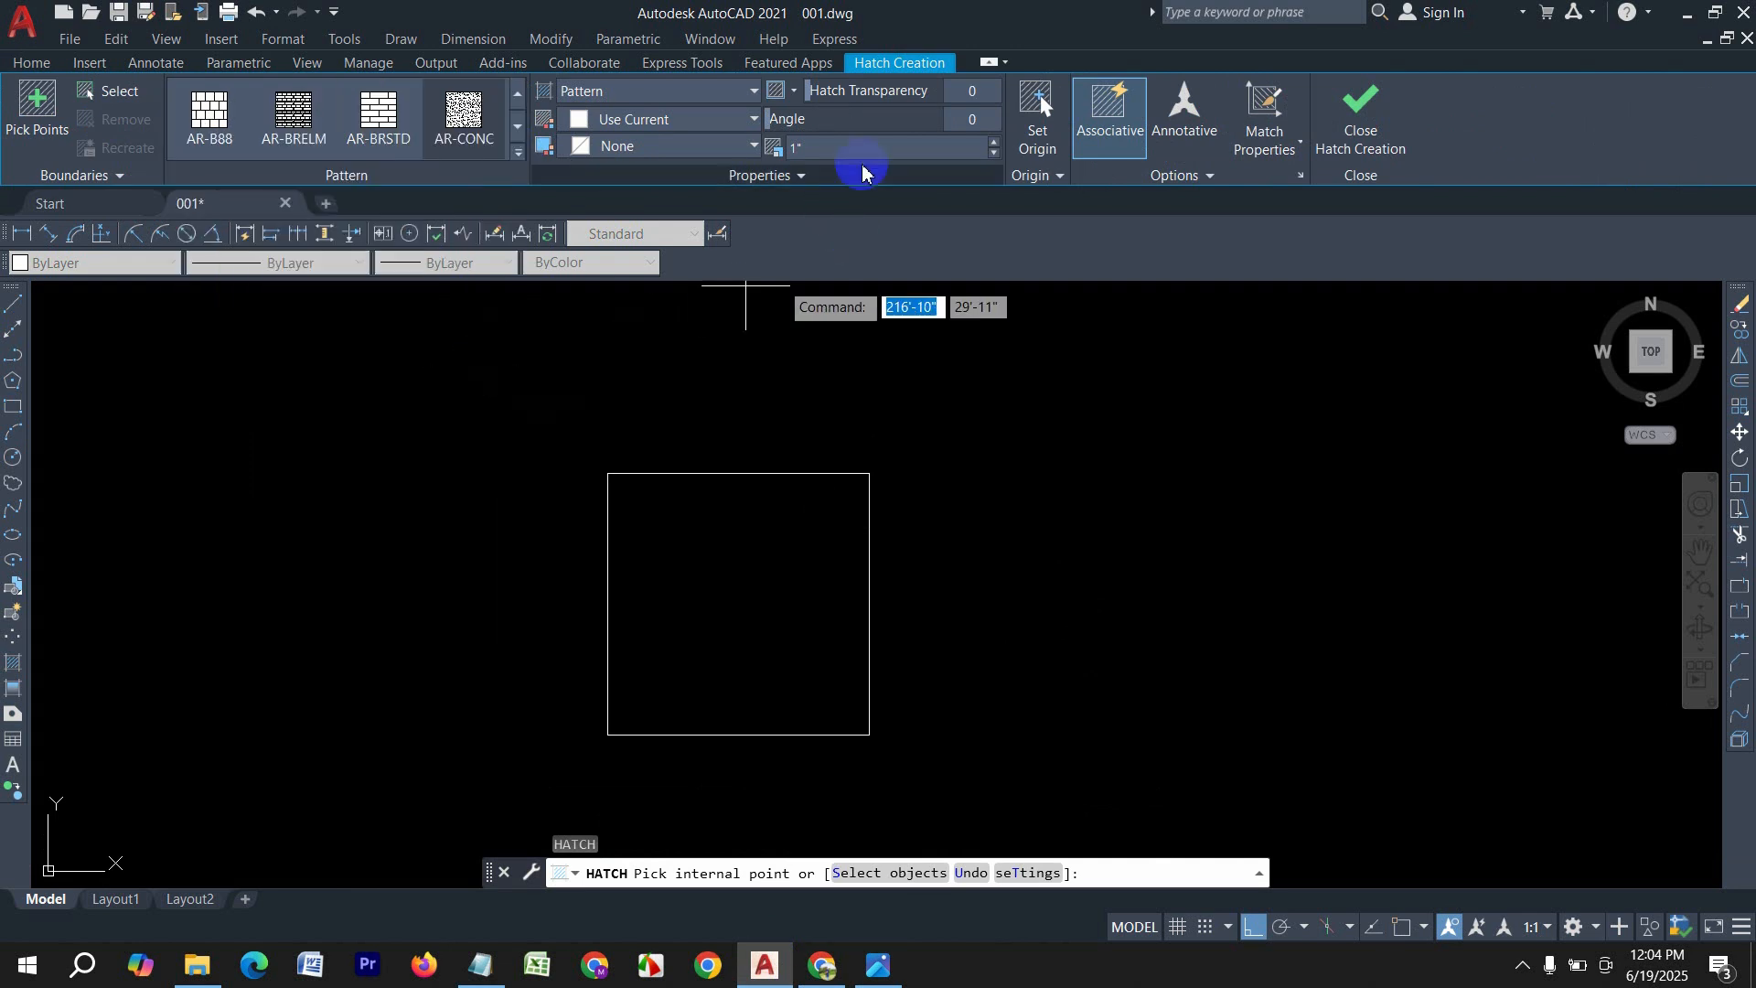
left_click(765, 595)
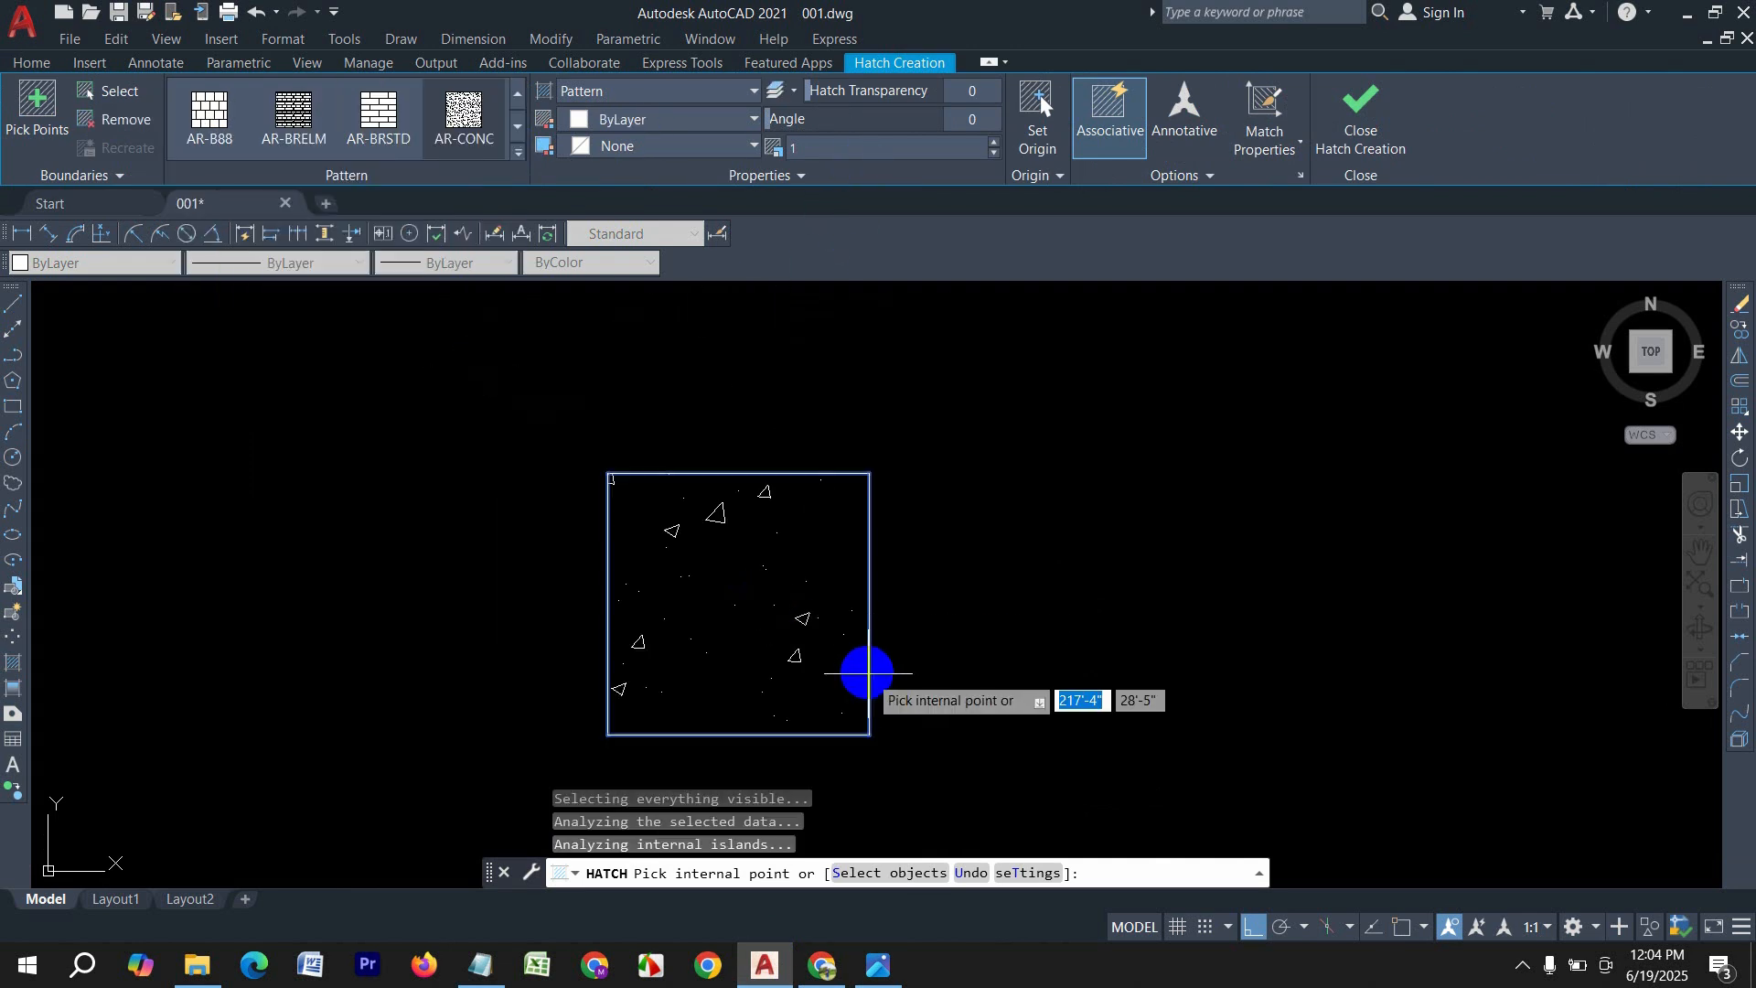
key("Return")
key("Return")
scroll(1089, 596, "down", 4)
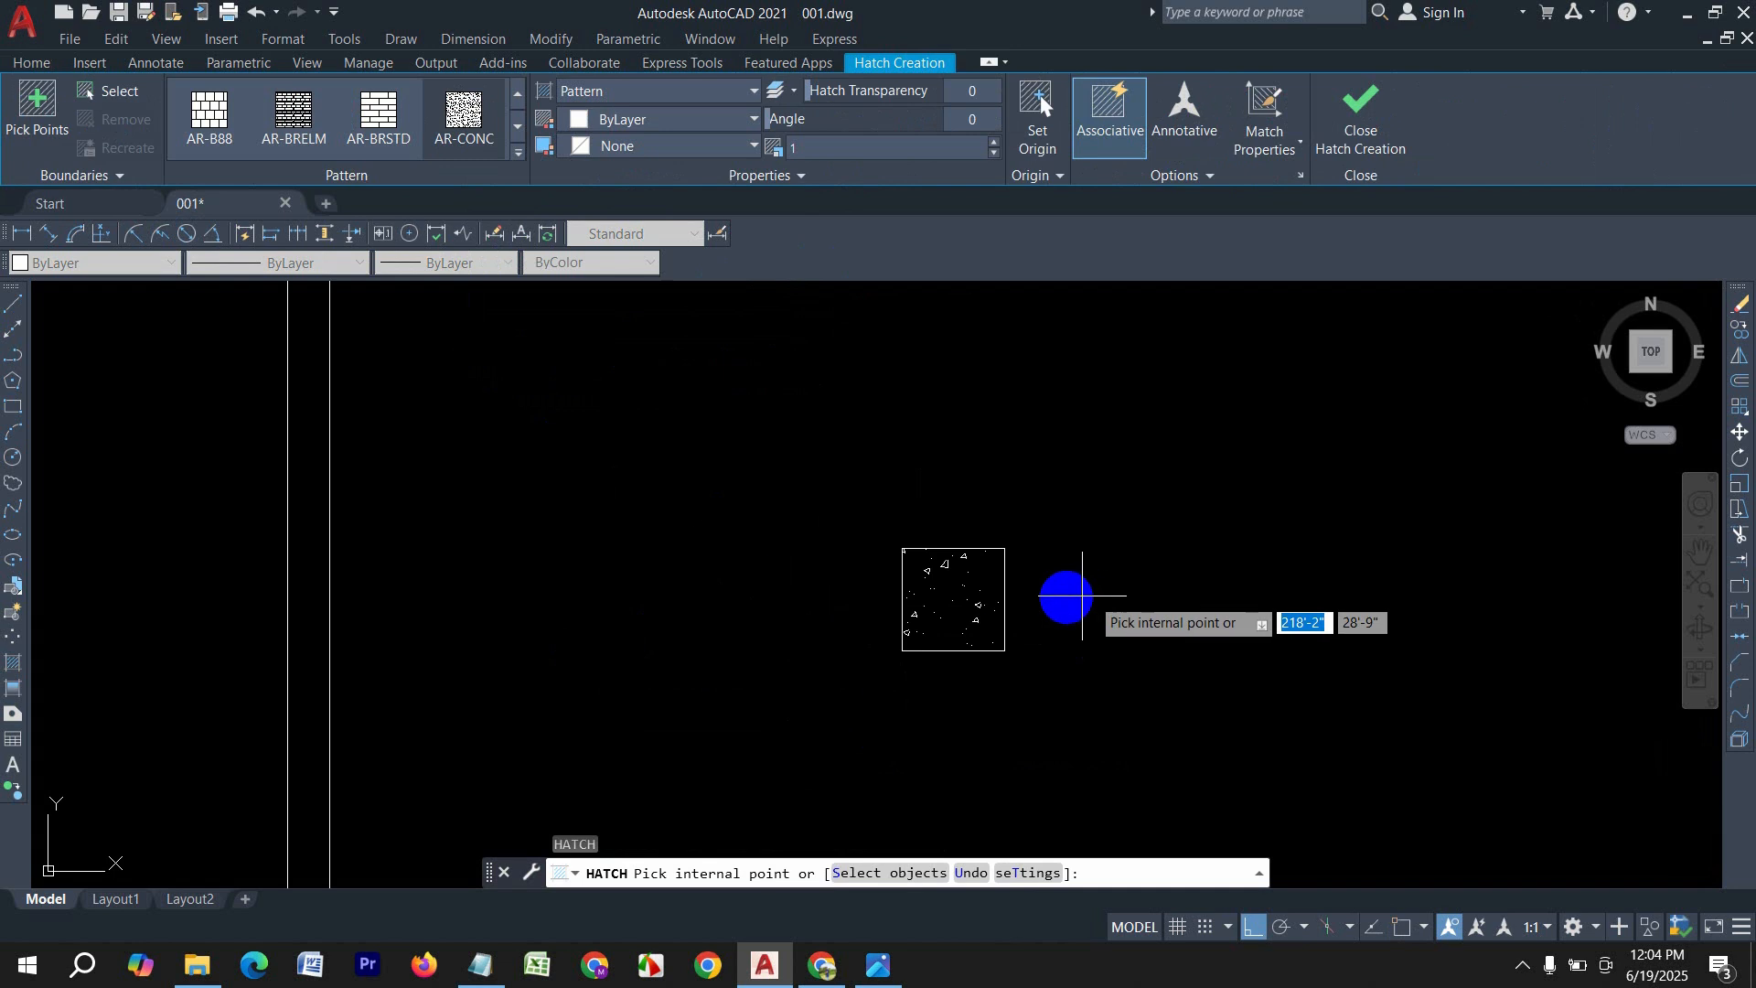
key("Escape")
scroll(863, 490, "down", 3)
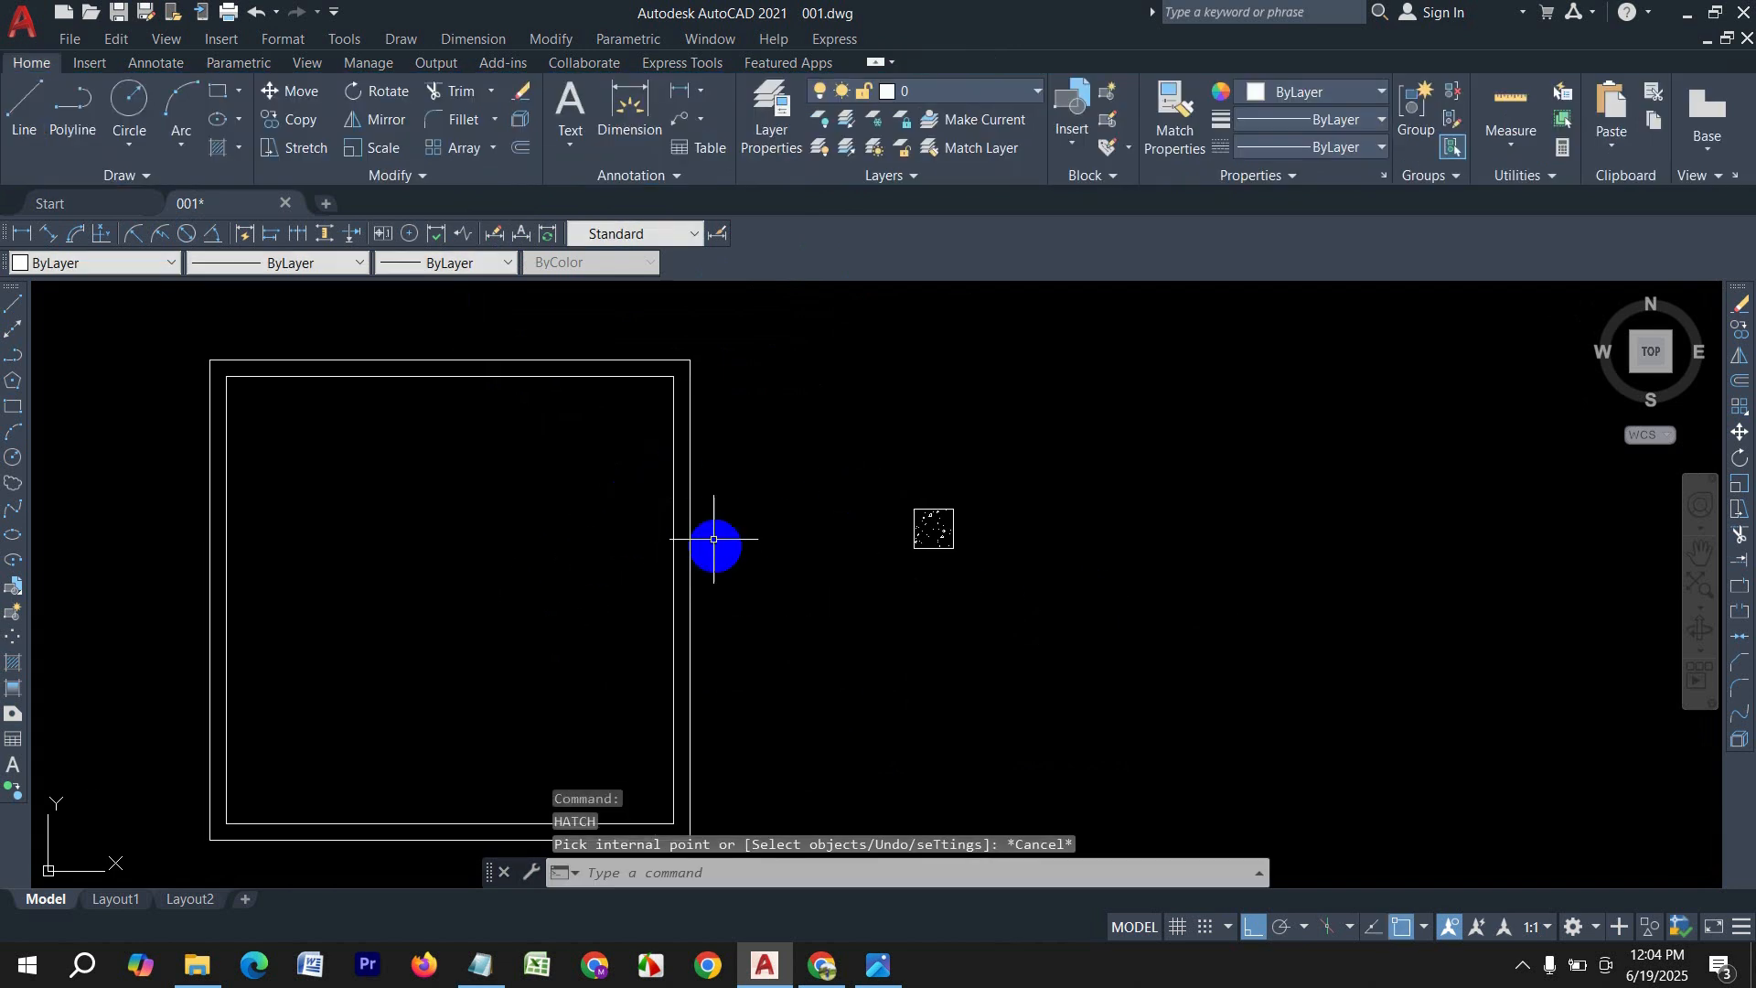
Step: Hatch the band between the two offset squares with the ANSI31 pattern at scale 15
mouse_move(714, 539)
middle_mouse_down()
mouse_move(969, 502)
mouse_move(952, 530)
middle_mouse_up()
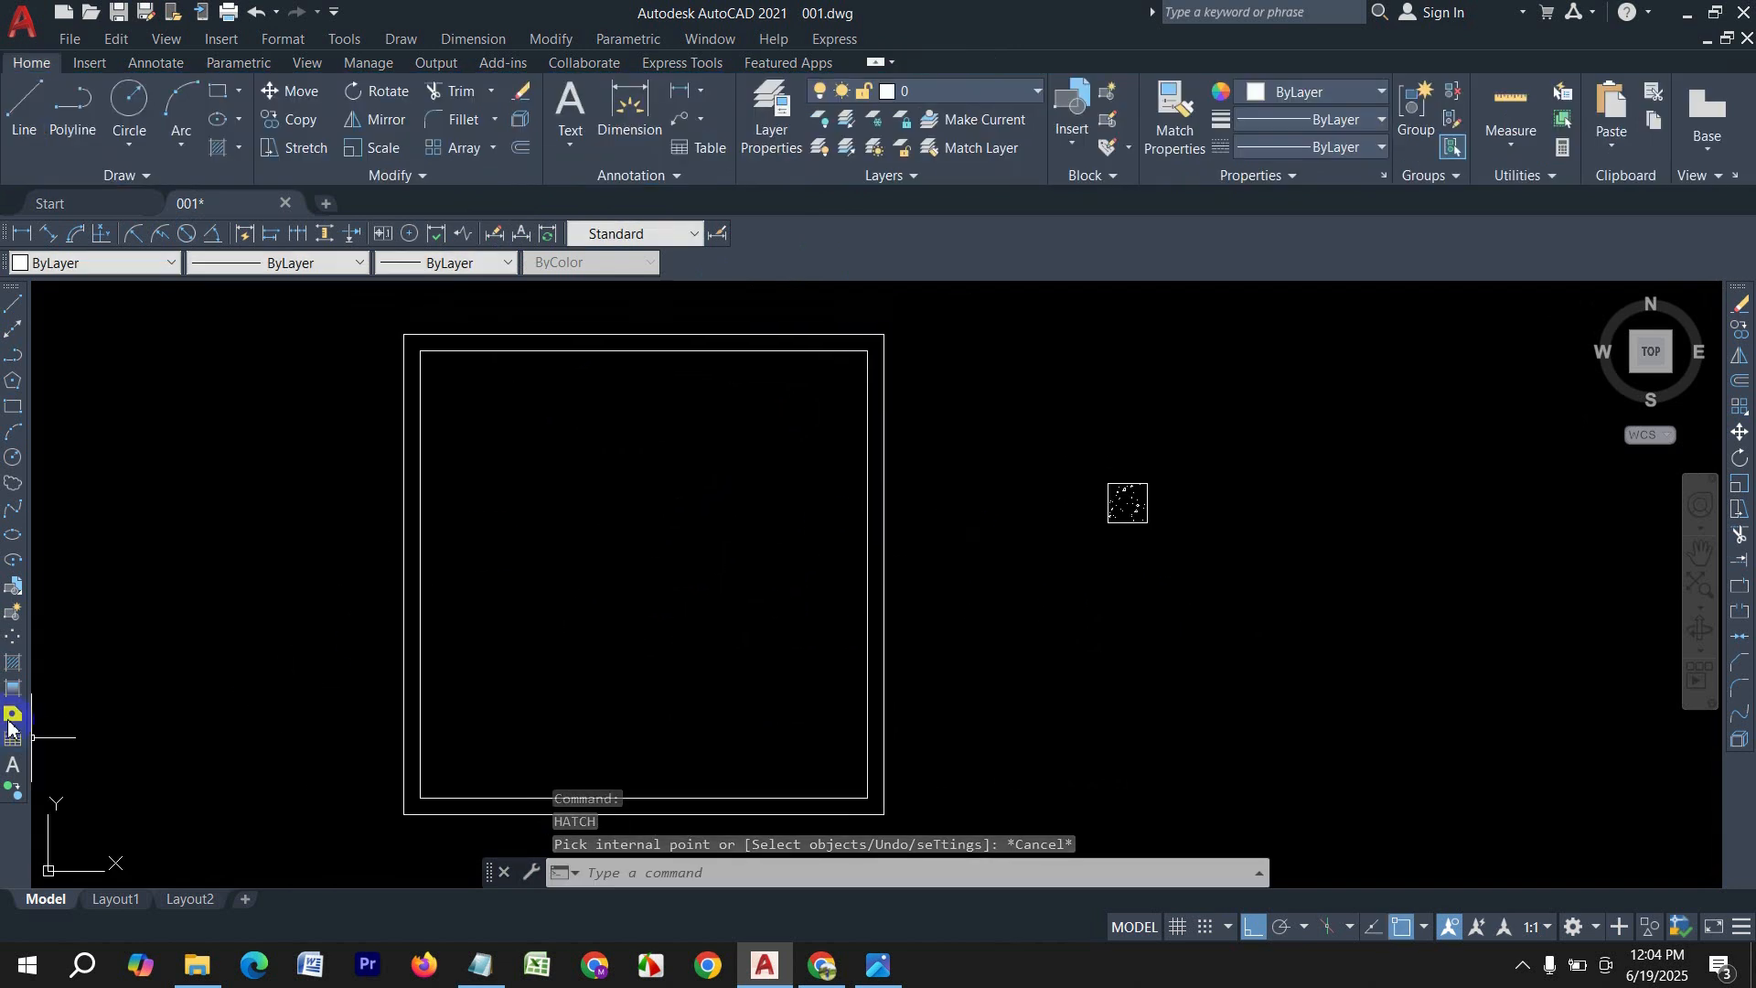
left_click(14, 670)
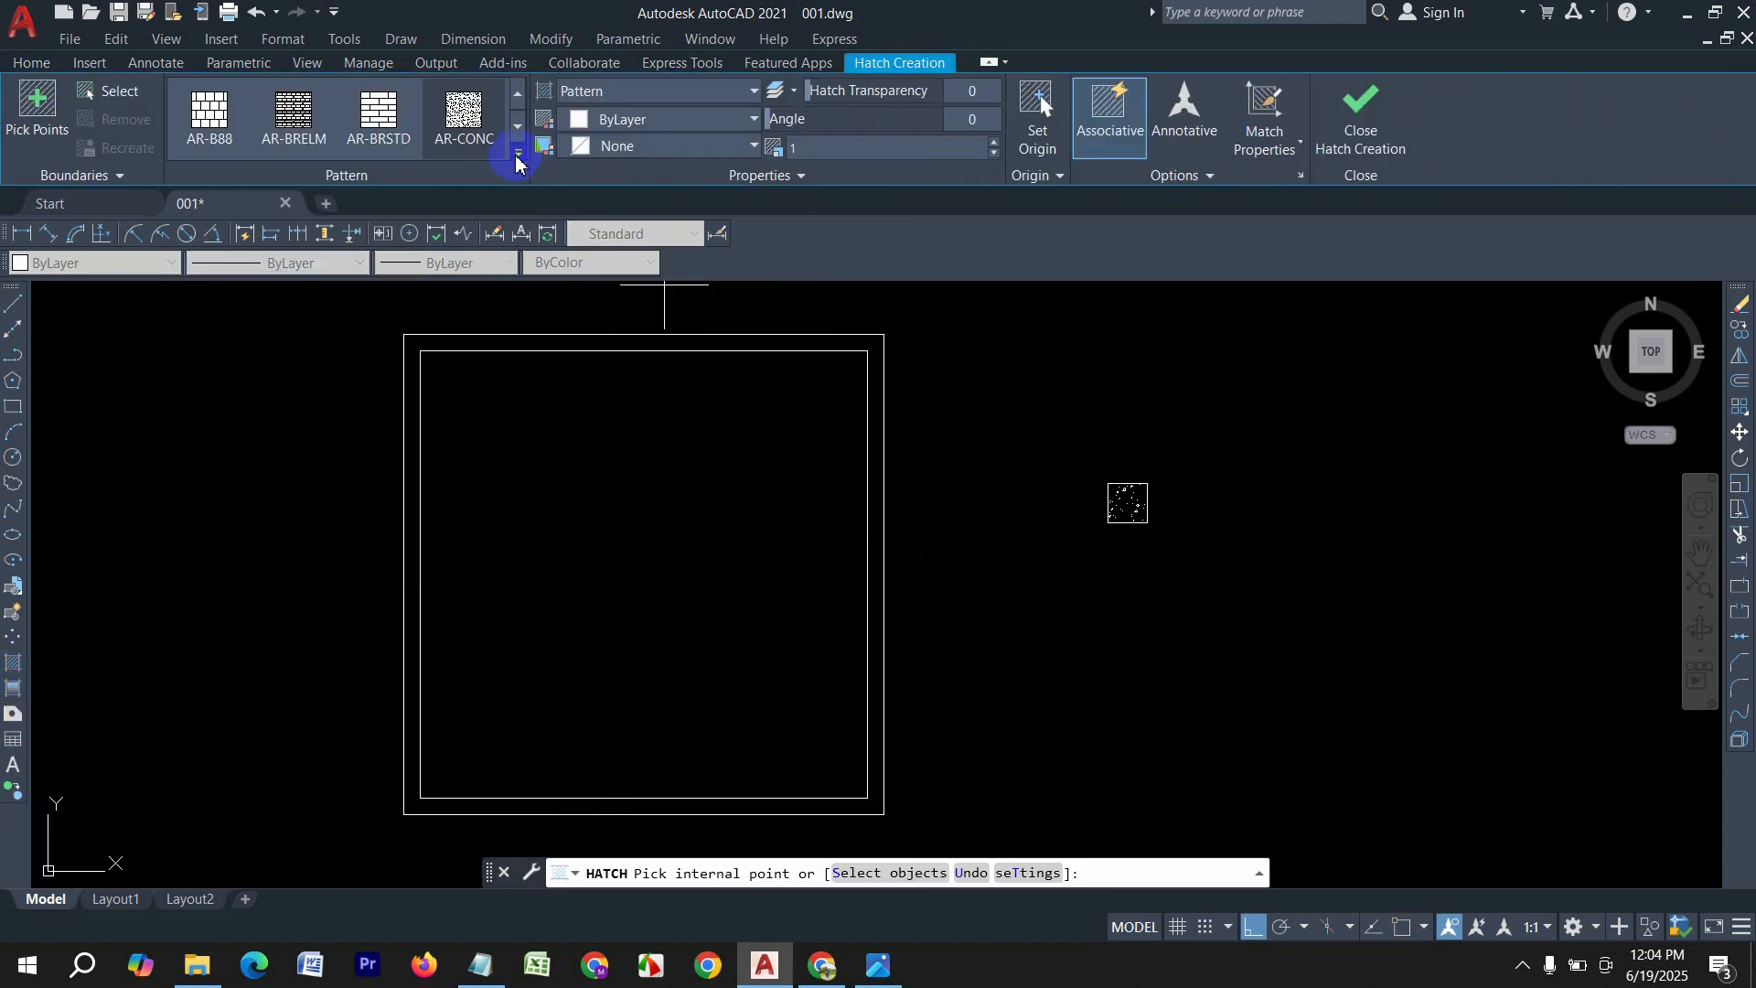
left_click(518, 156)
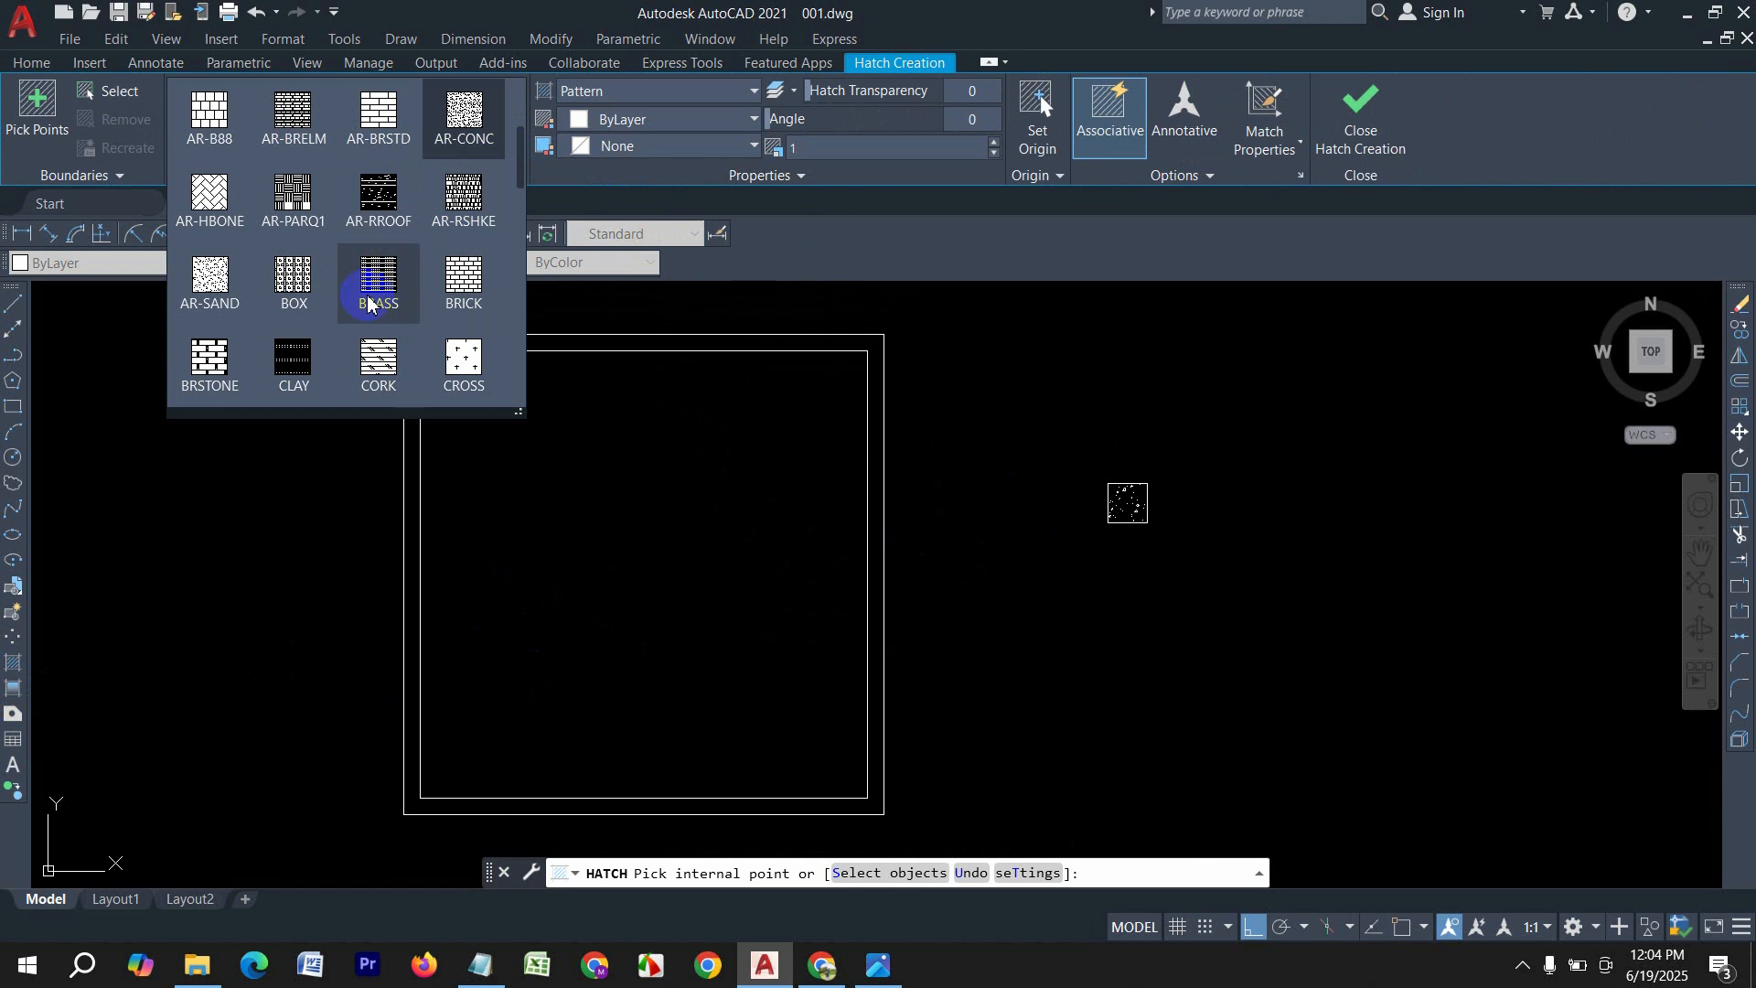
scroll(376, 357, "down", 2)
scroll(410, 329, "up", 3)
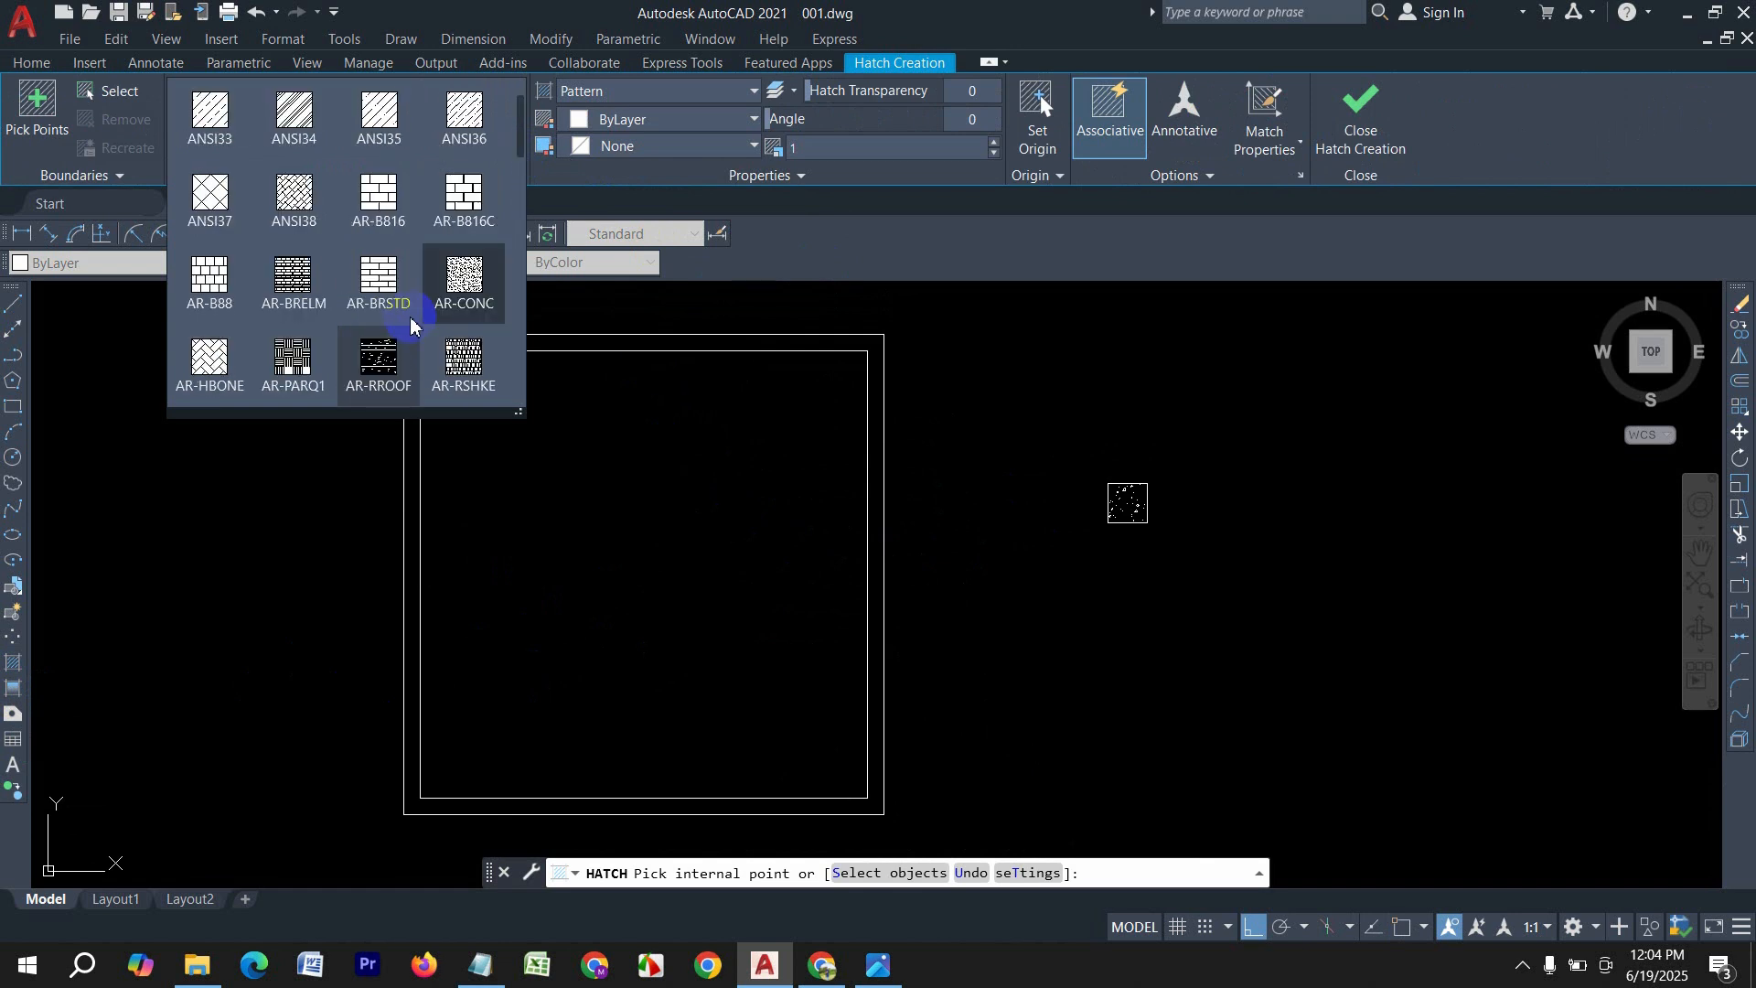
left_click(379, 112)
left_click(438, 385)
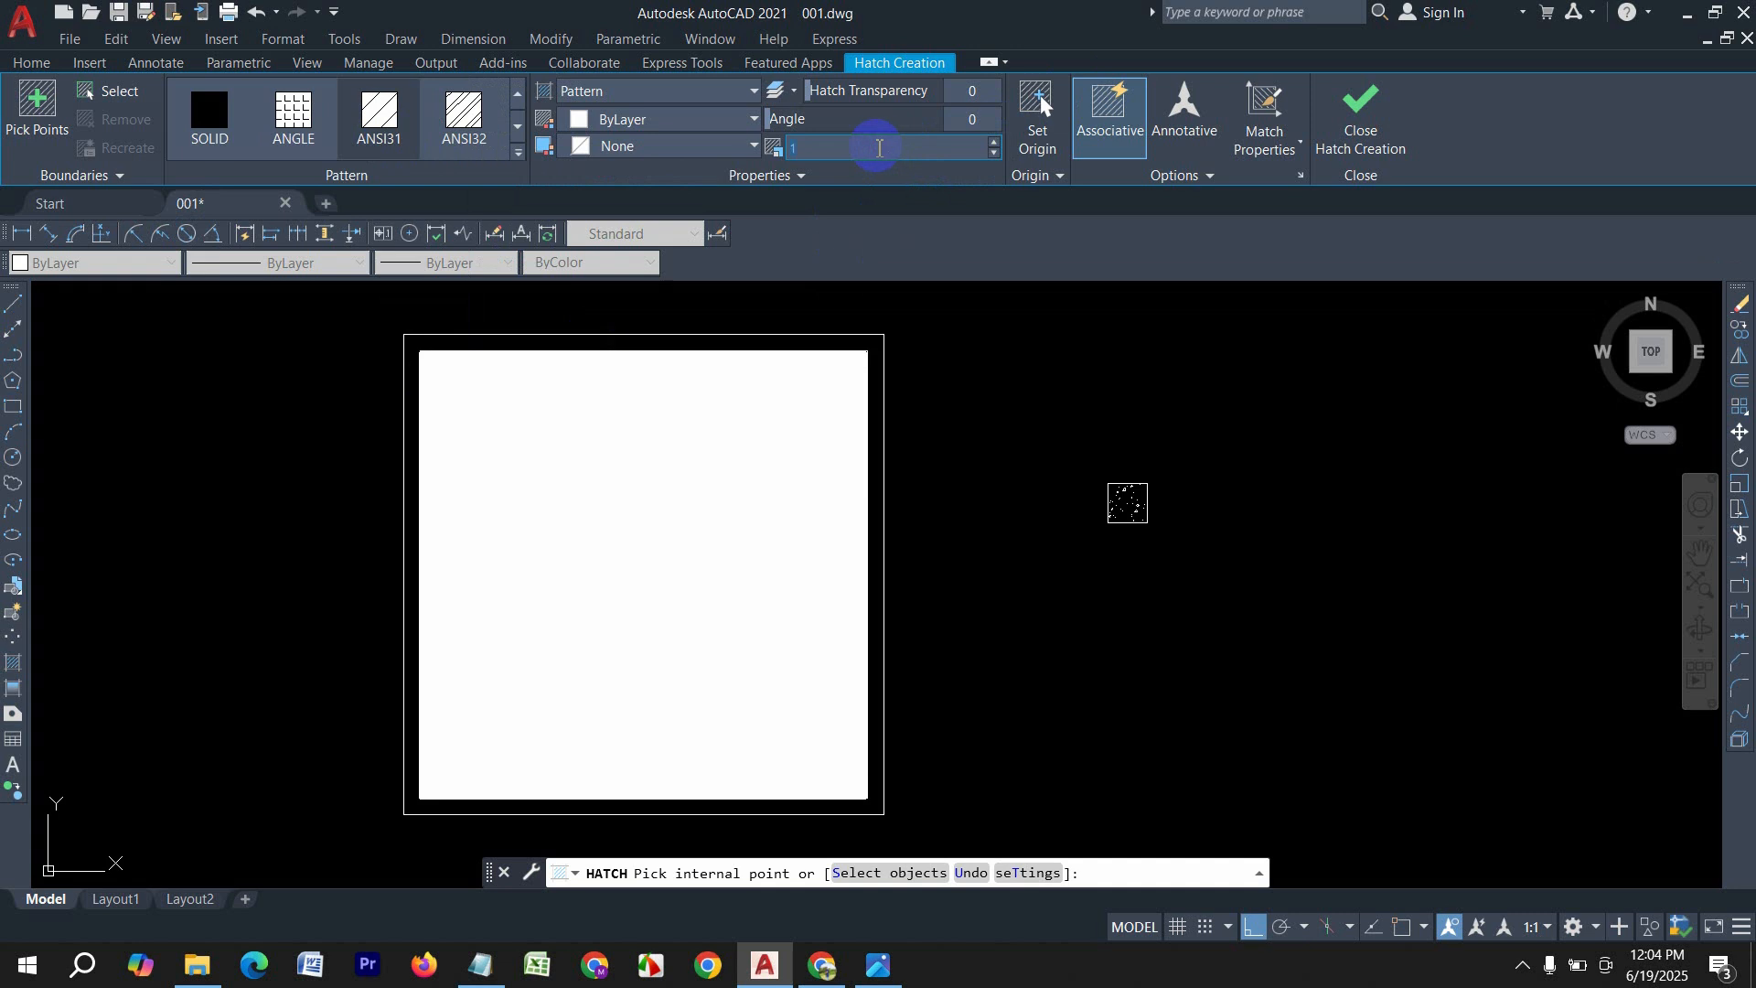
type("5")
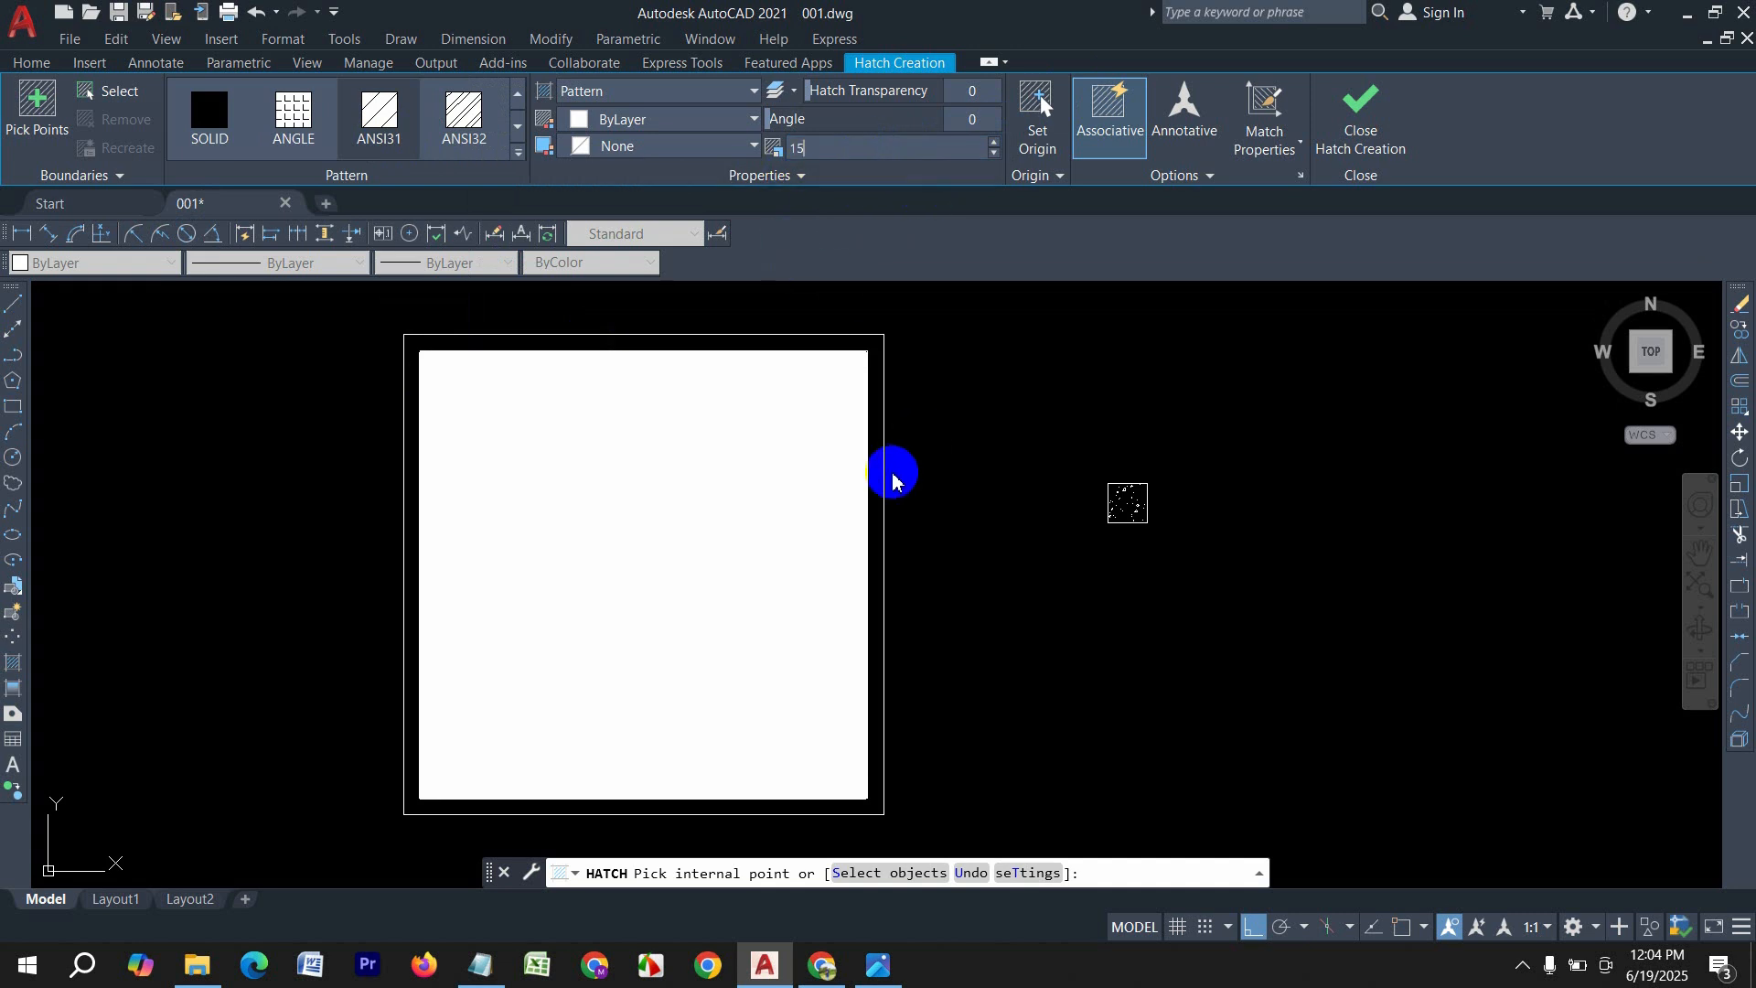
left_click(875, 540)
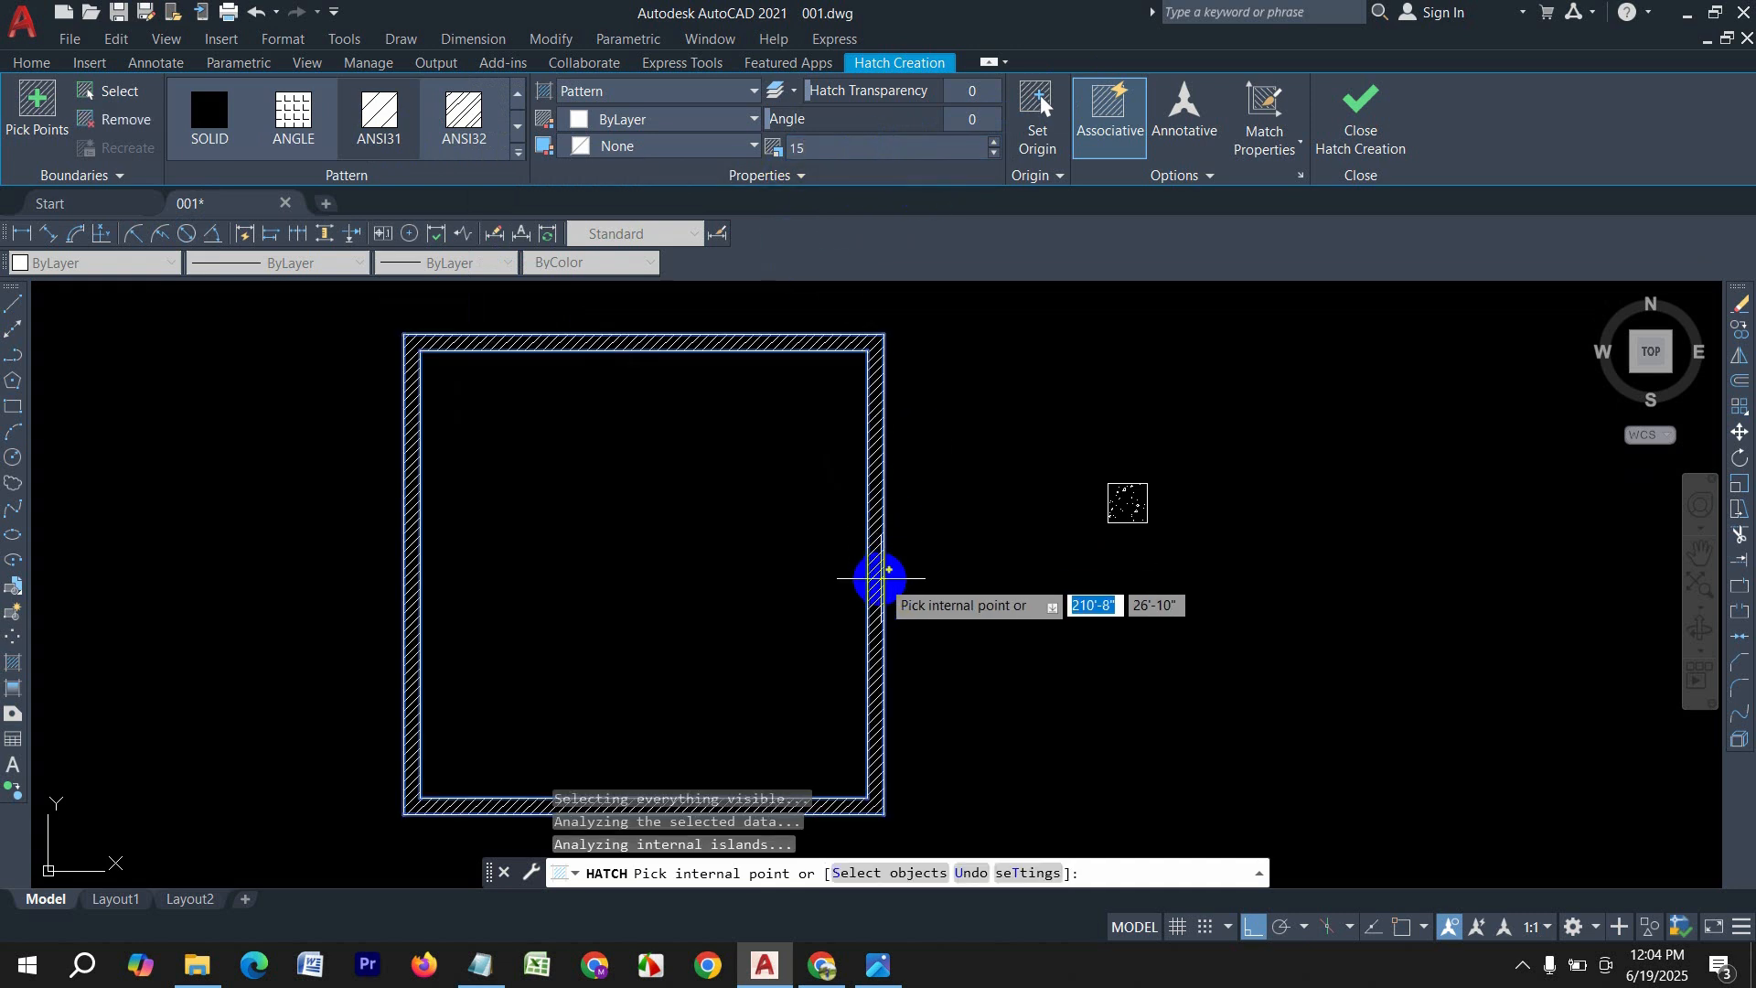
key("Return")
key("Return")
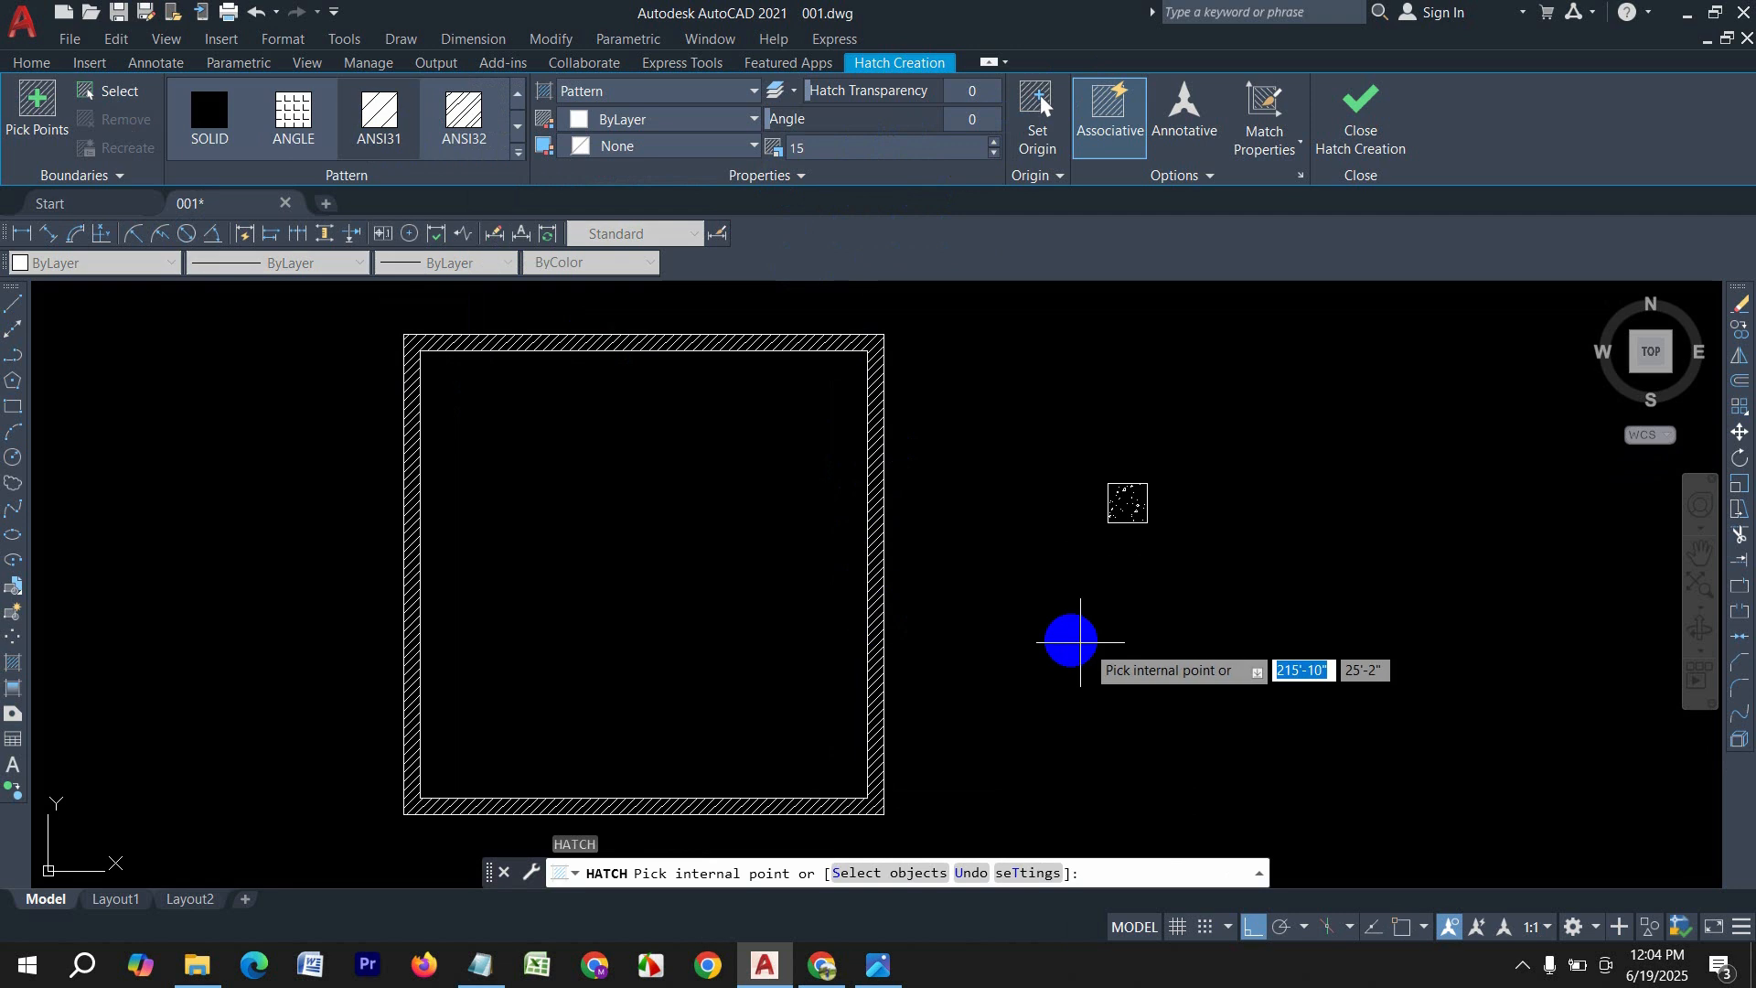
key("Escape")
Step: Fill the freehand rectangle beside the offset squares with an AR-BRSTD brick hatch at scale 2
scroll(976, 513, "down", 4)
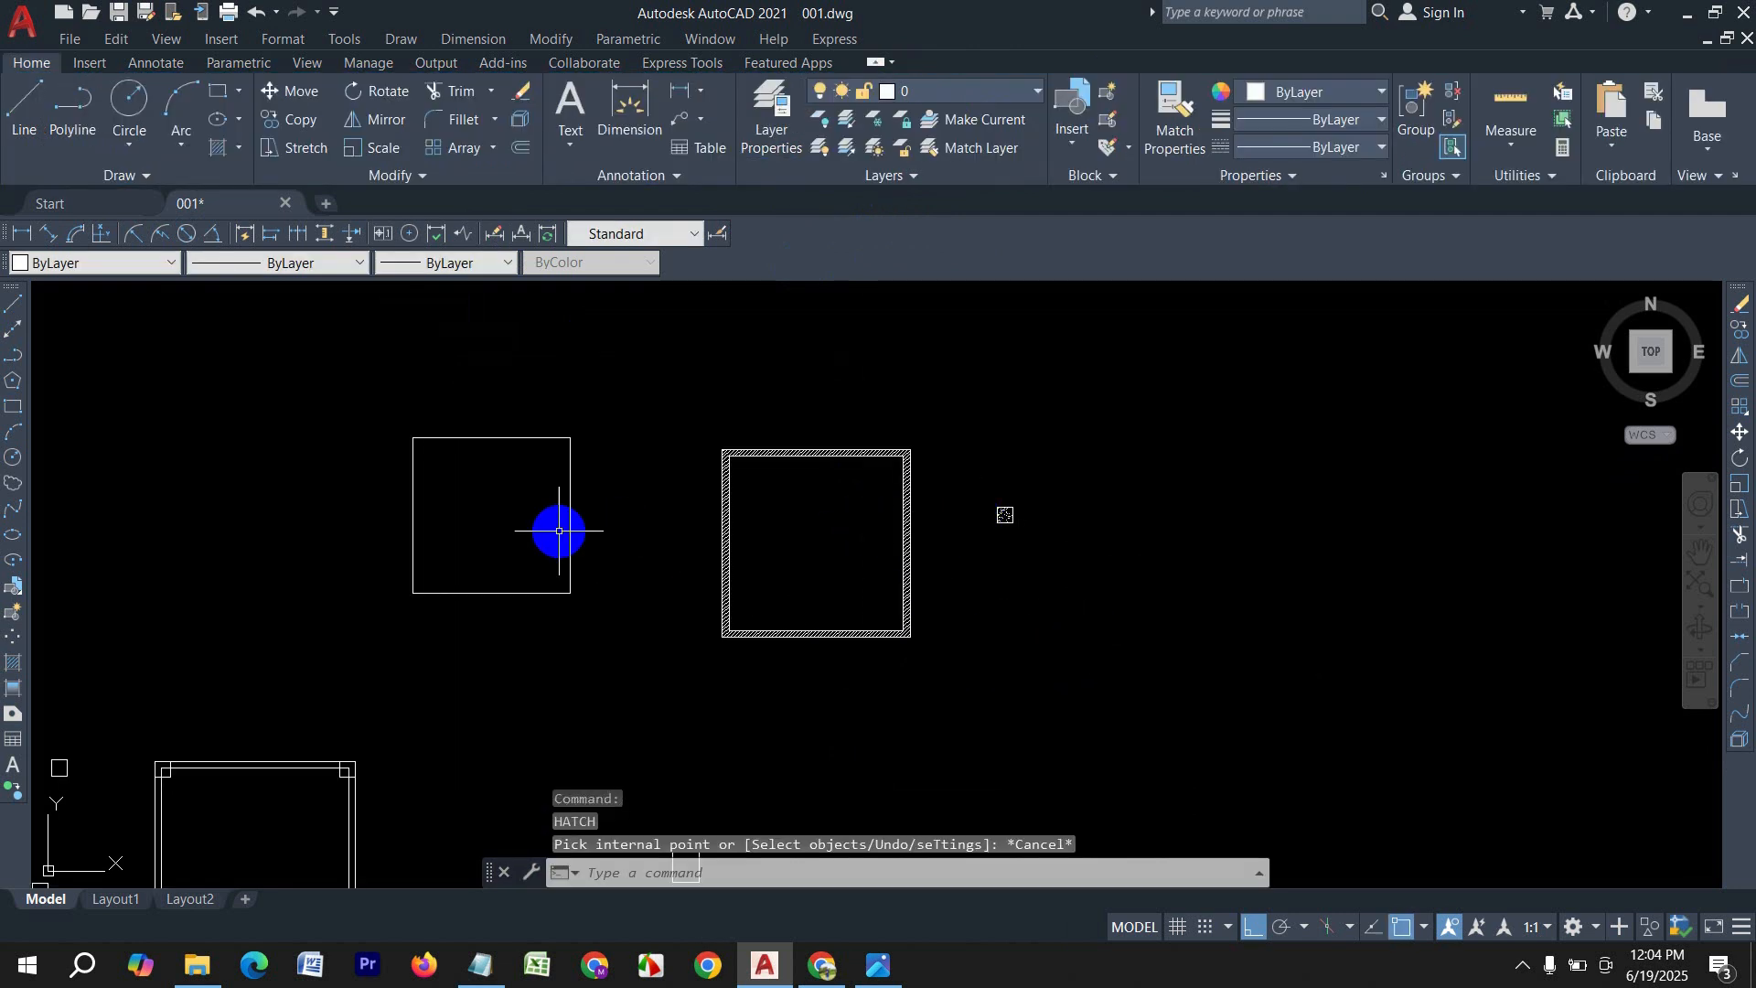
middle_click_drag(560, 530, 835, 431)
scroll(773, 361, "up", 2)
middle_click_drag(772, 361, 733, 478)
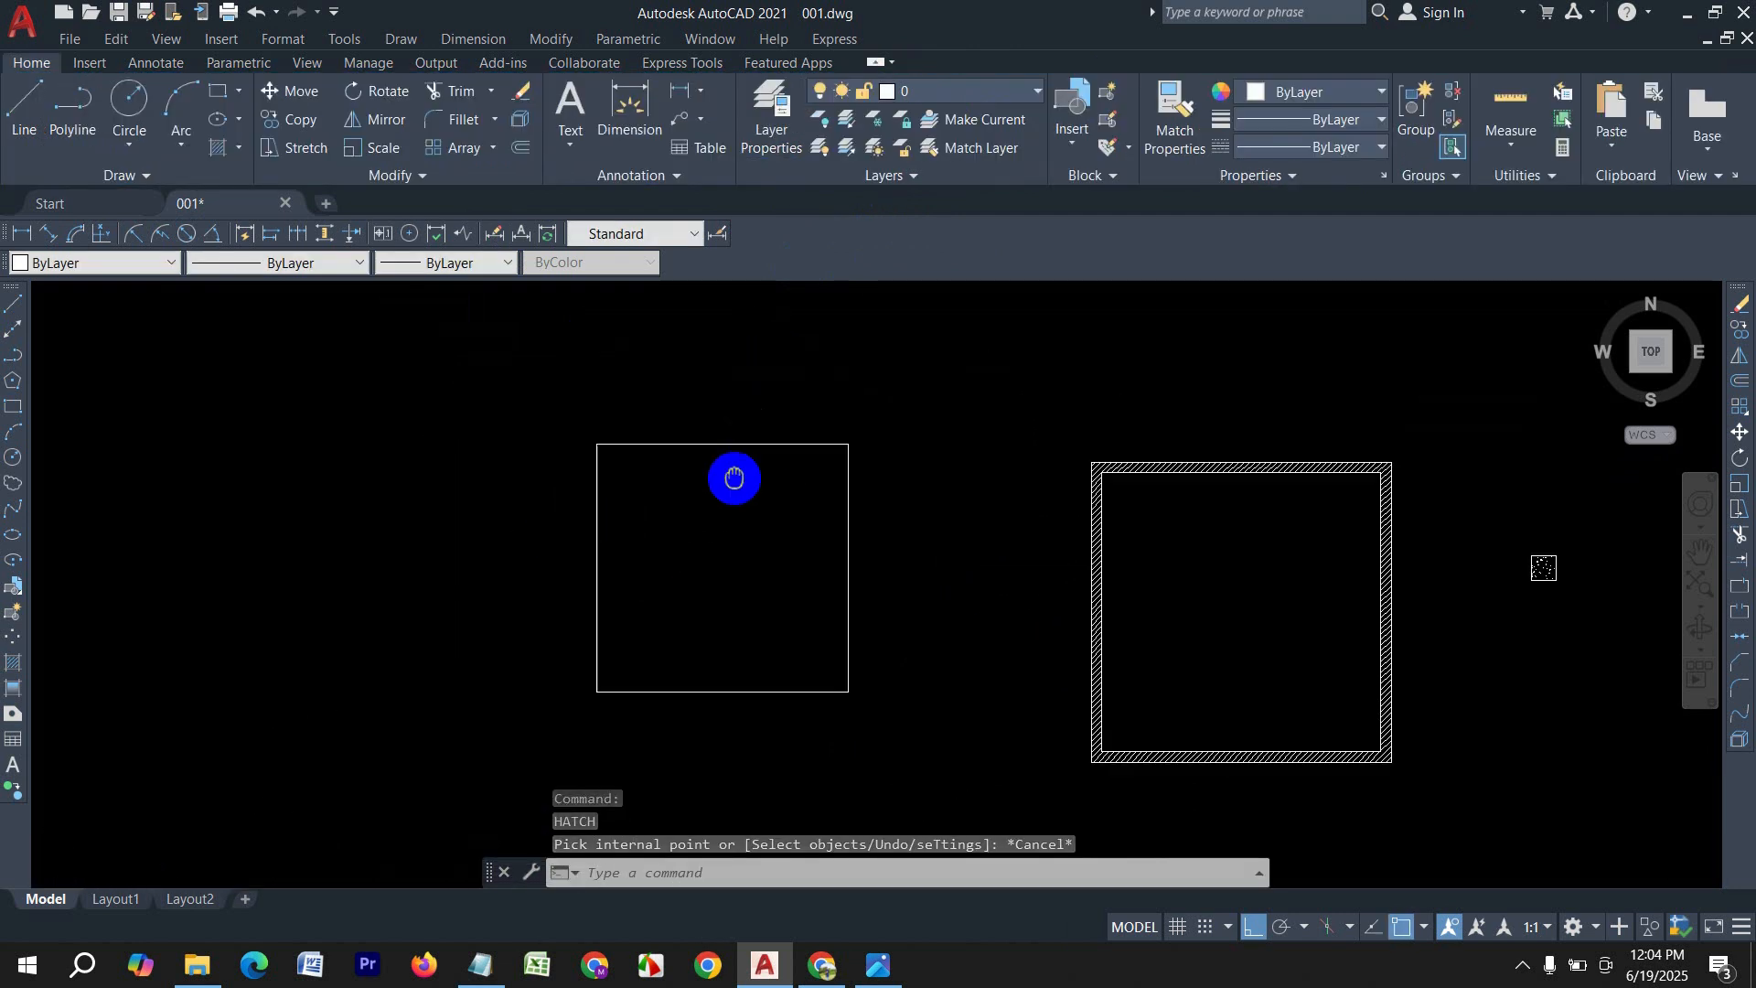
key("Escape")
key("Return")
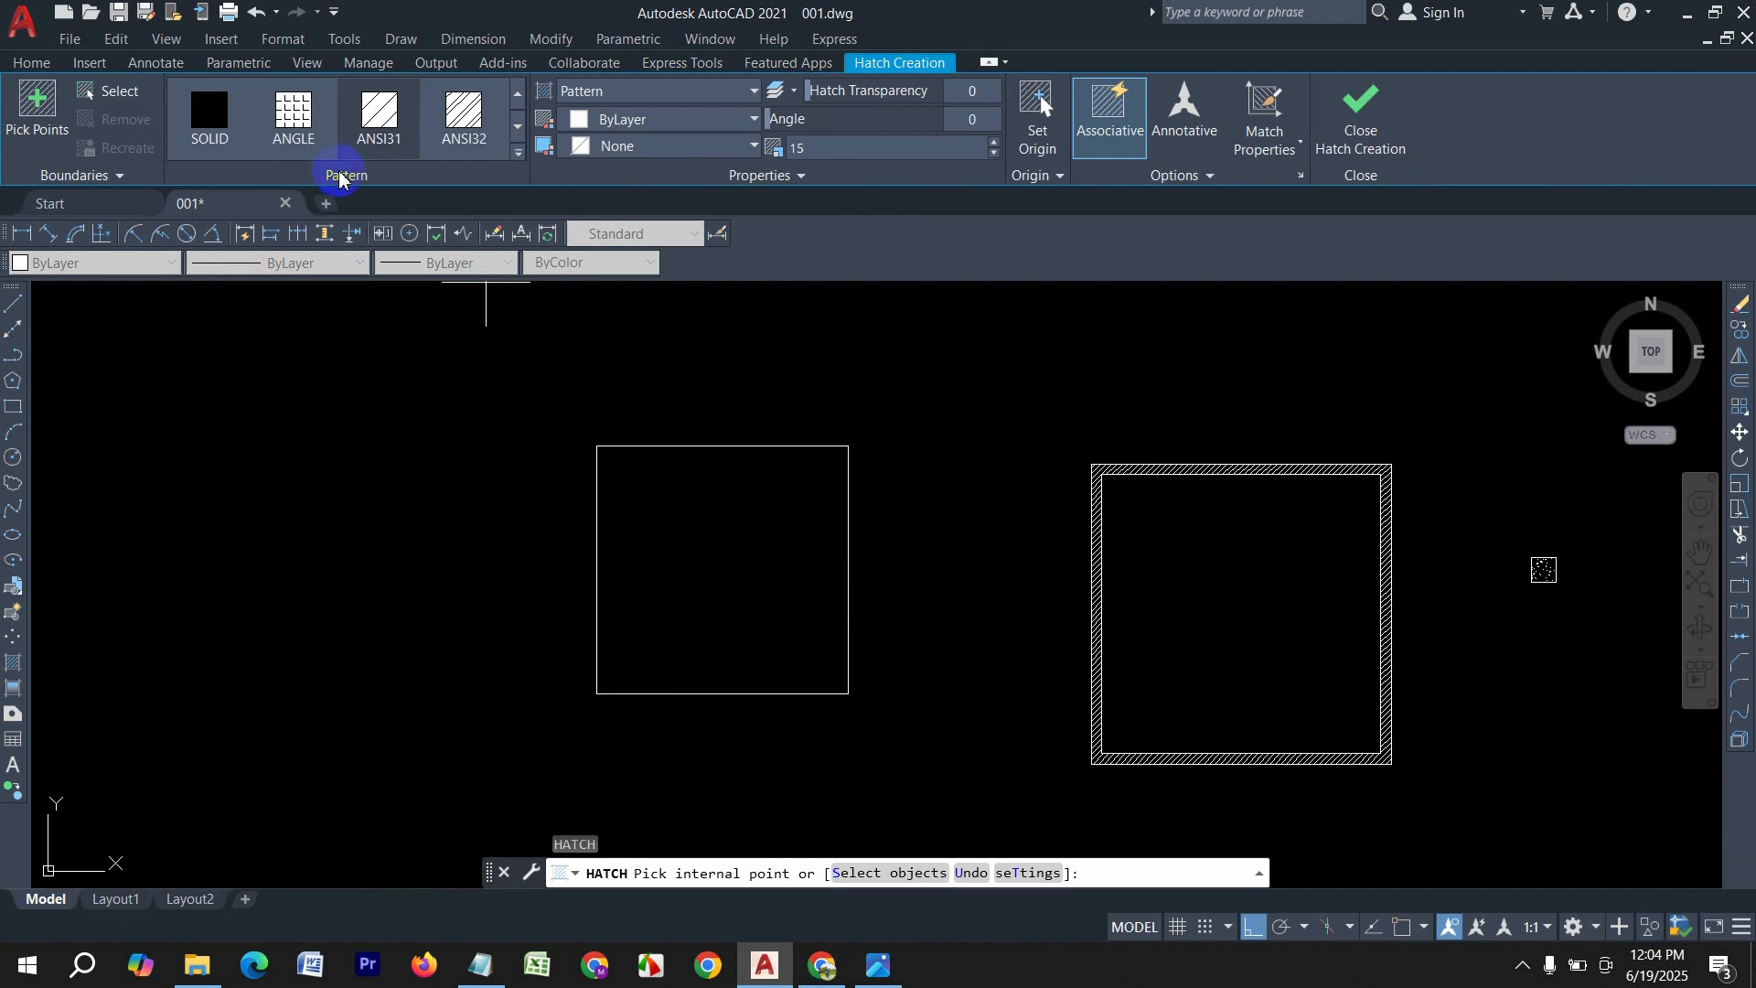
left_click(517, 152)
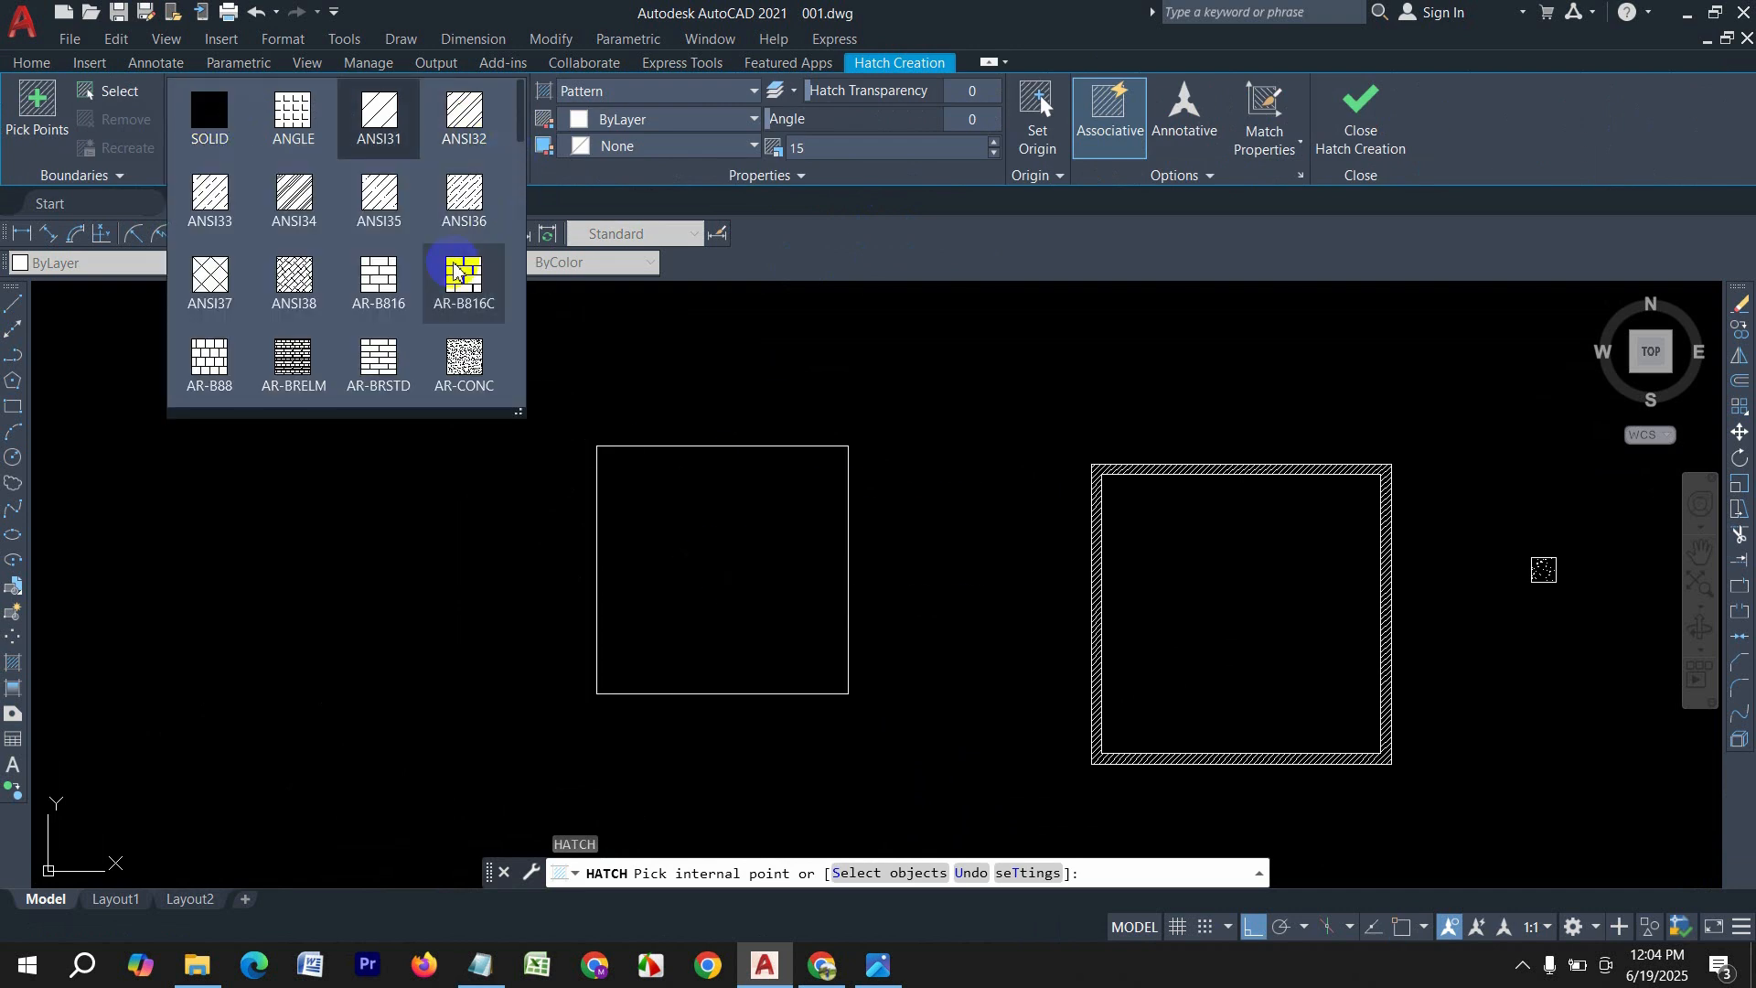
left_click(398, 363)
left_click(666, 539)
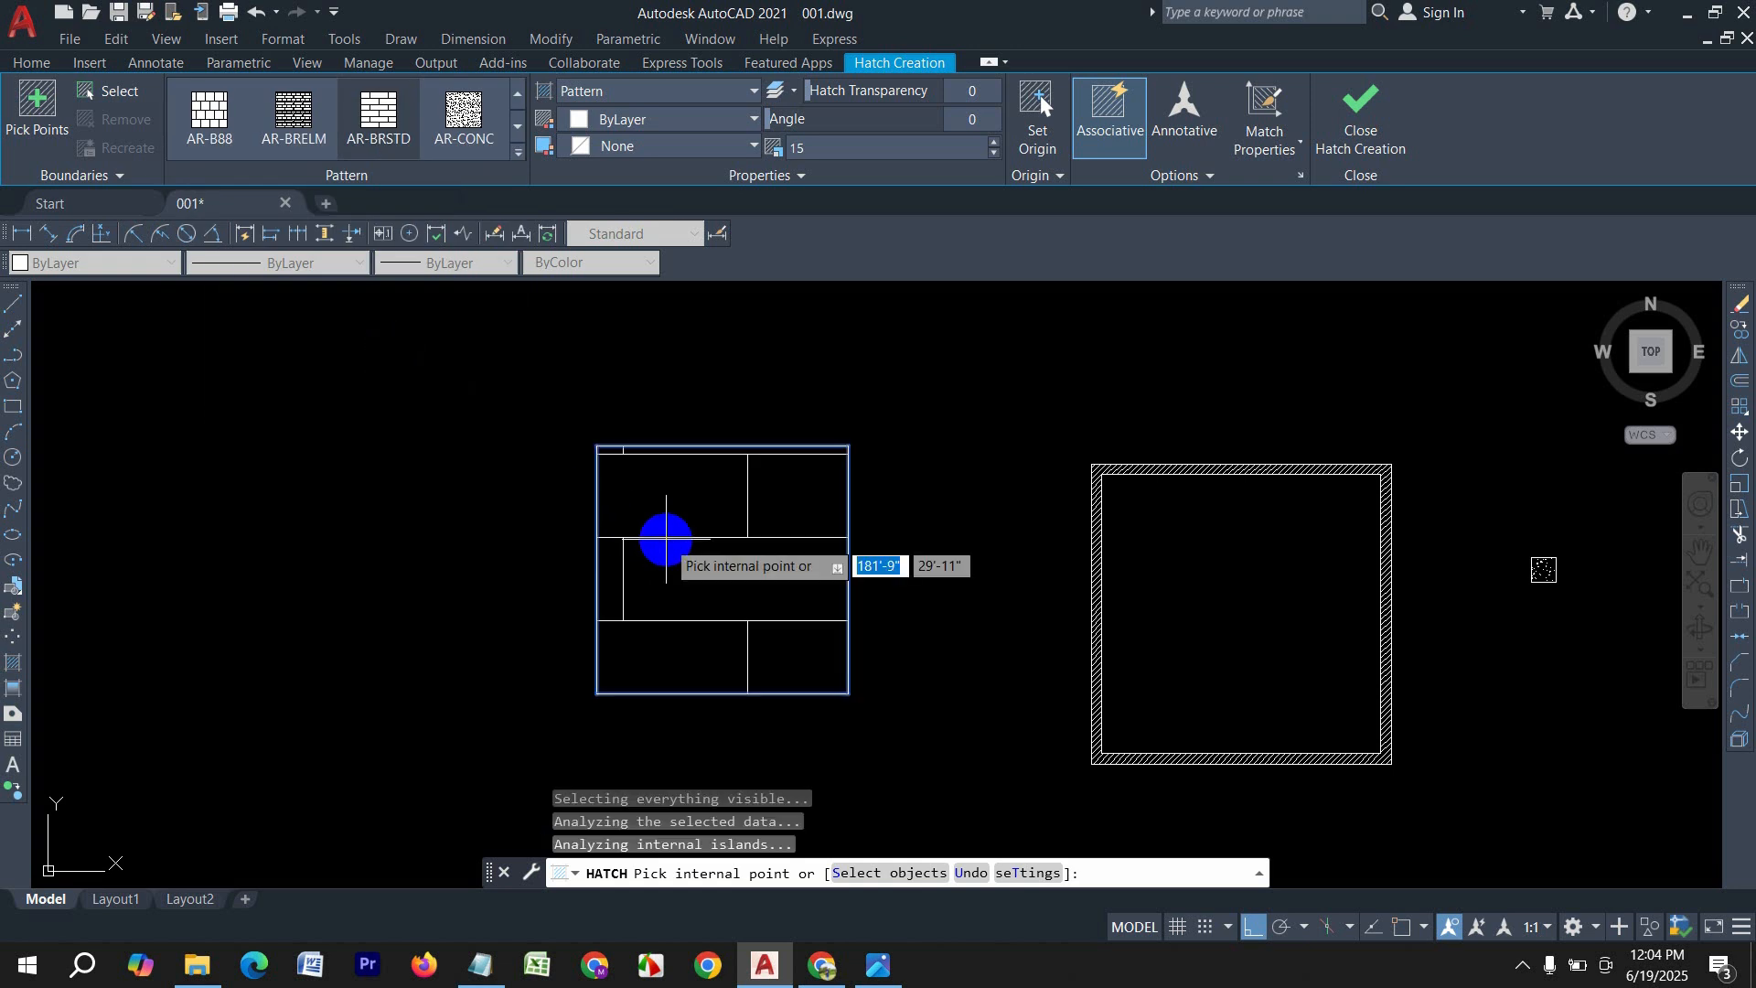
left_click(839, 158)
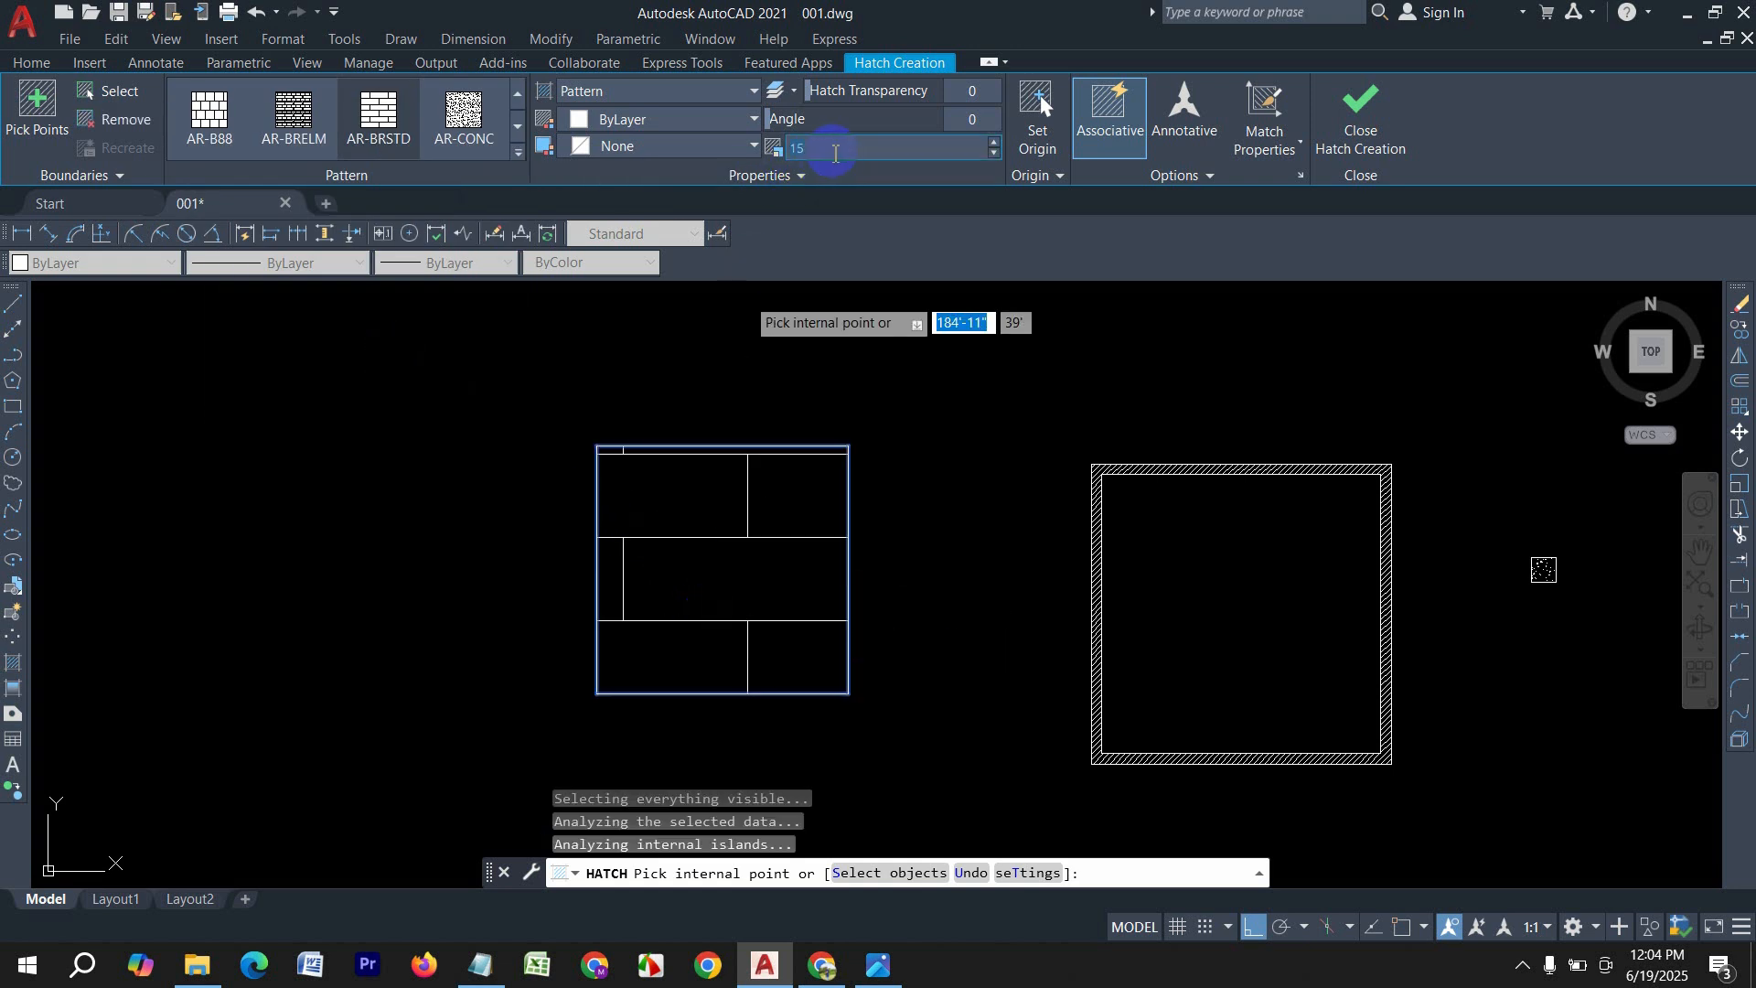
type("2")
key("Return")
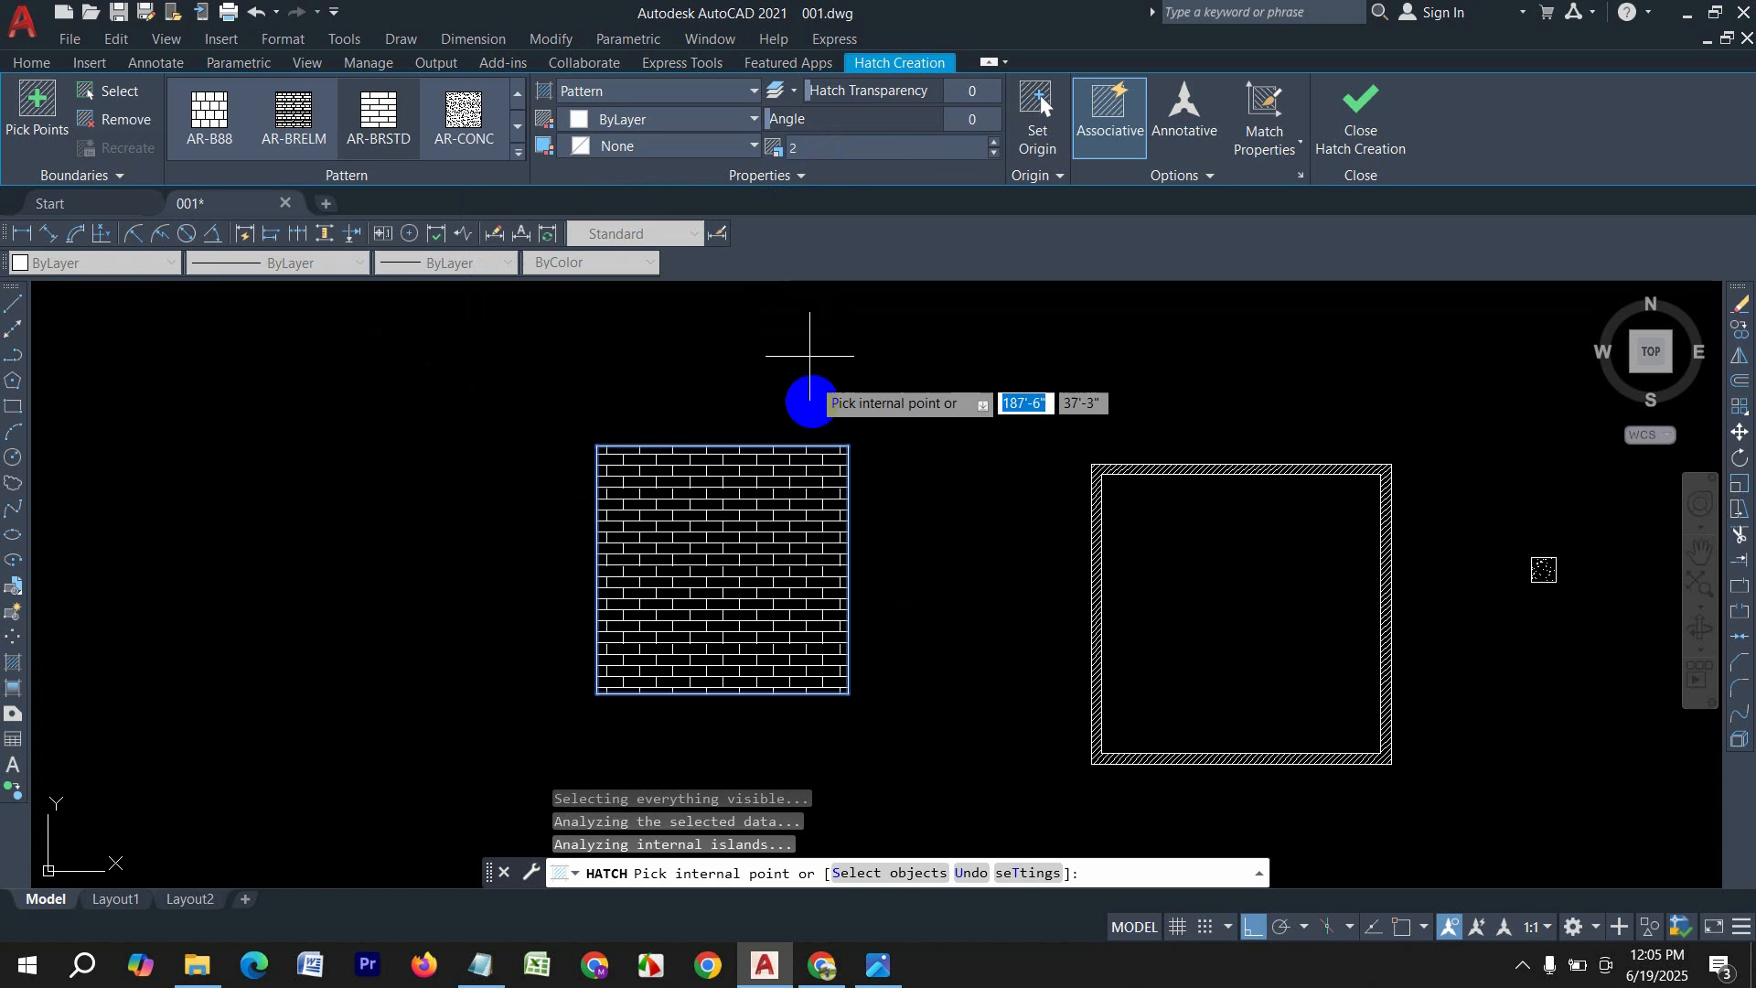
key("Escape")
middle_click_drag(1027, 619, 839, 604)
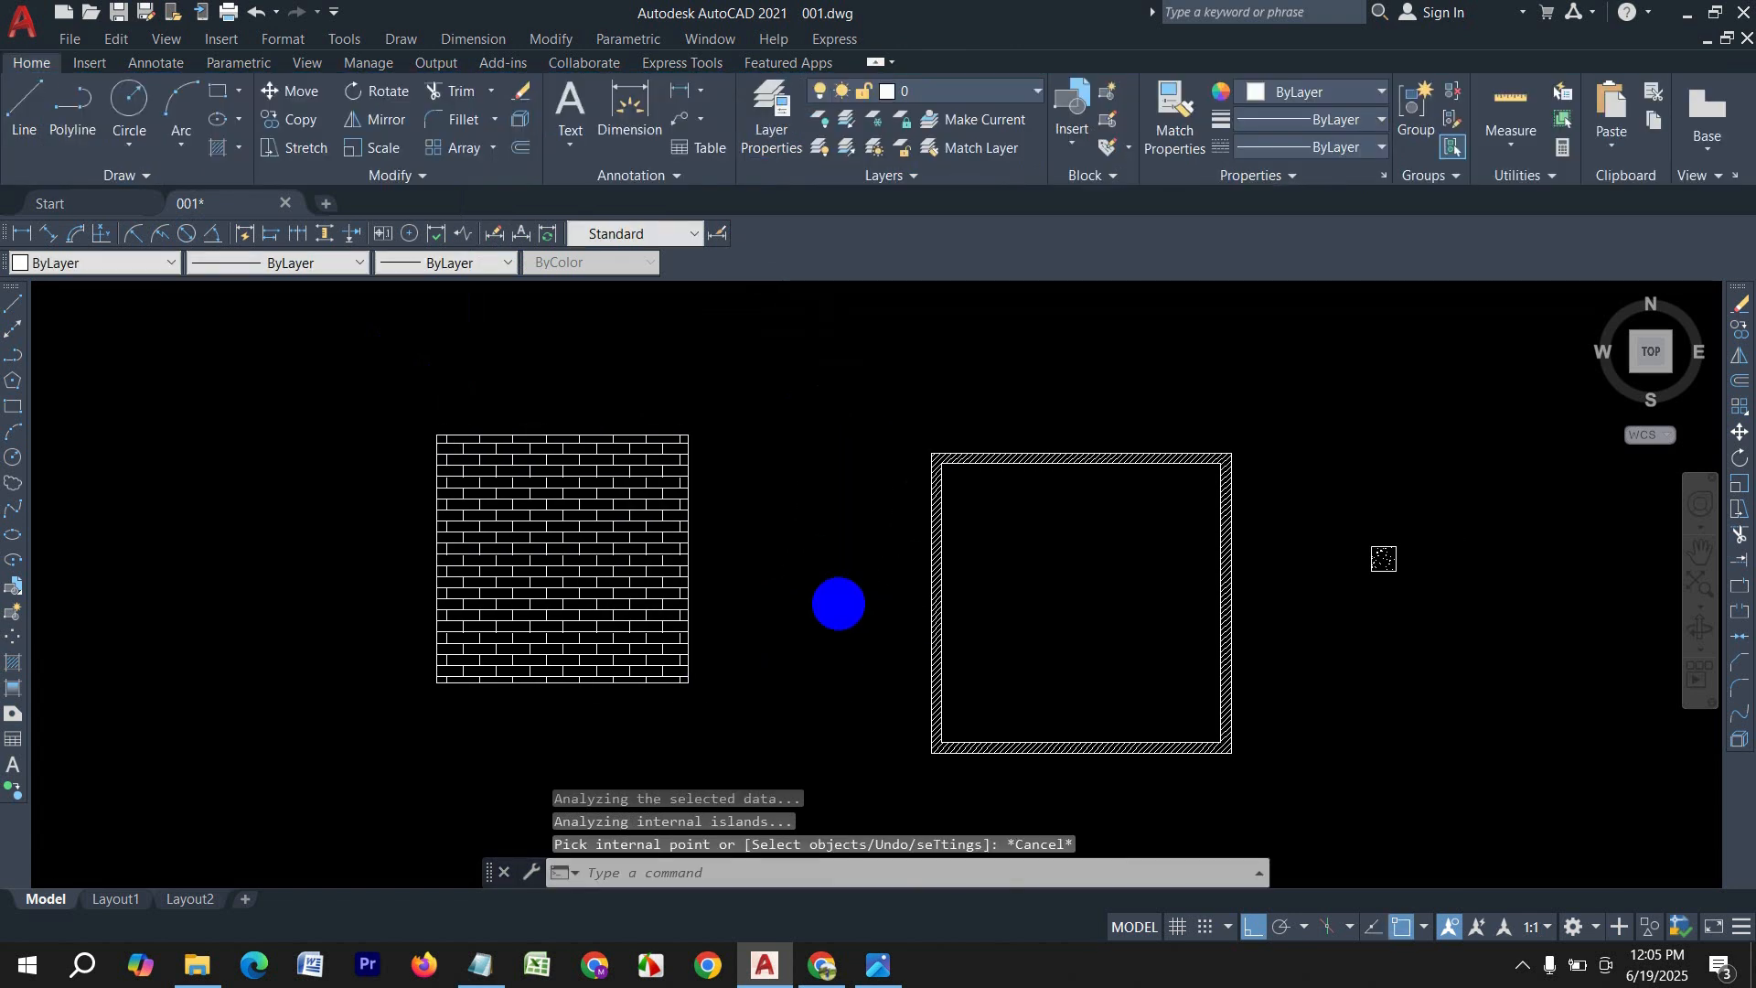
Step: Check the command shortcut list again and draw a 10' horizontal line in an empty area of the drawing
left_click(900, 976)
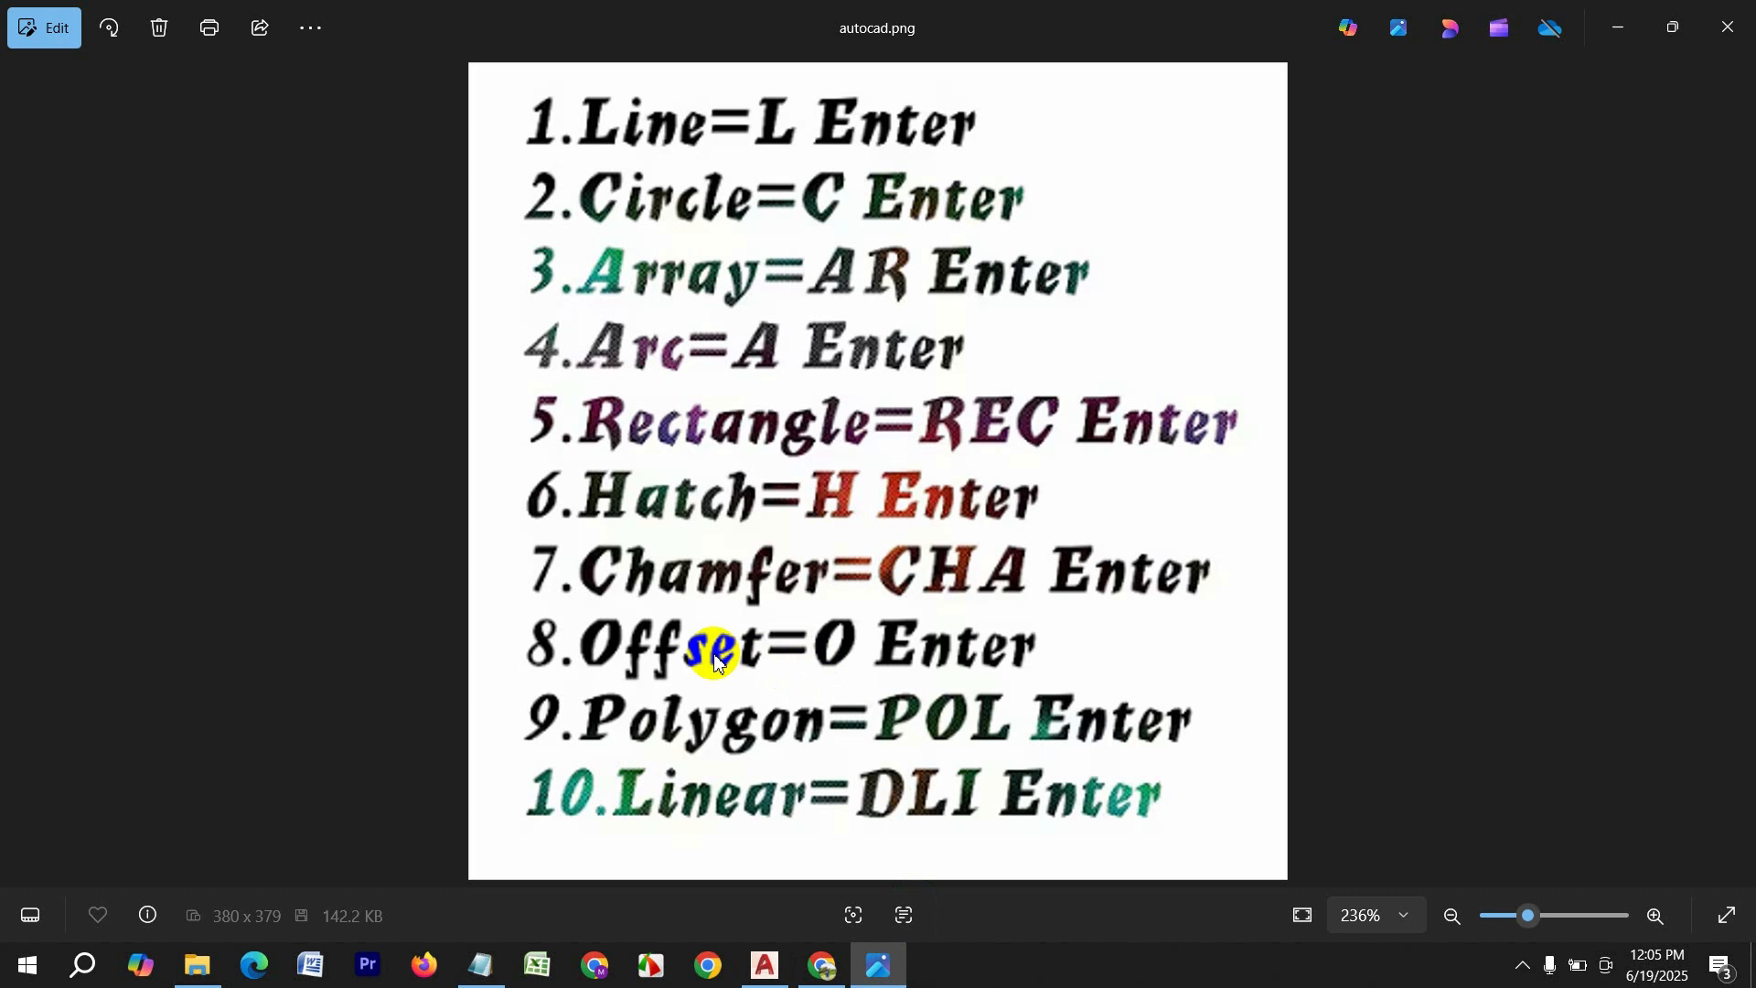
left_click(764, 970)
scroll(768, 540, "down", 5)
scroll(247, 475, "up", 5)
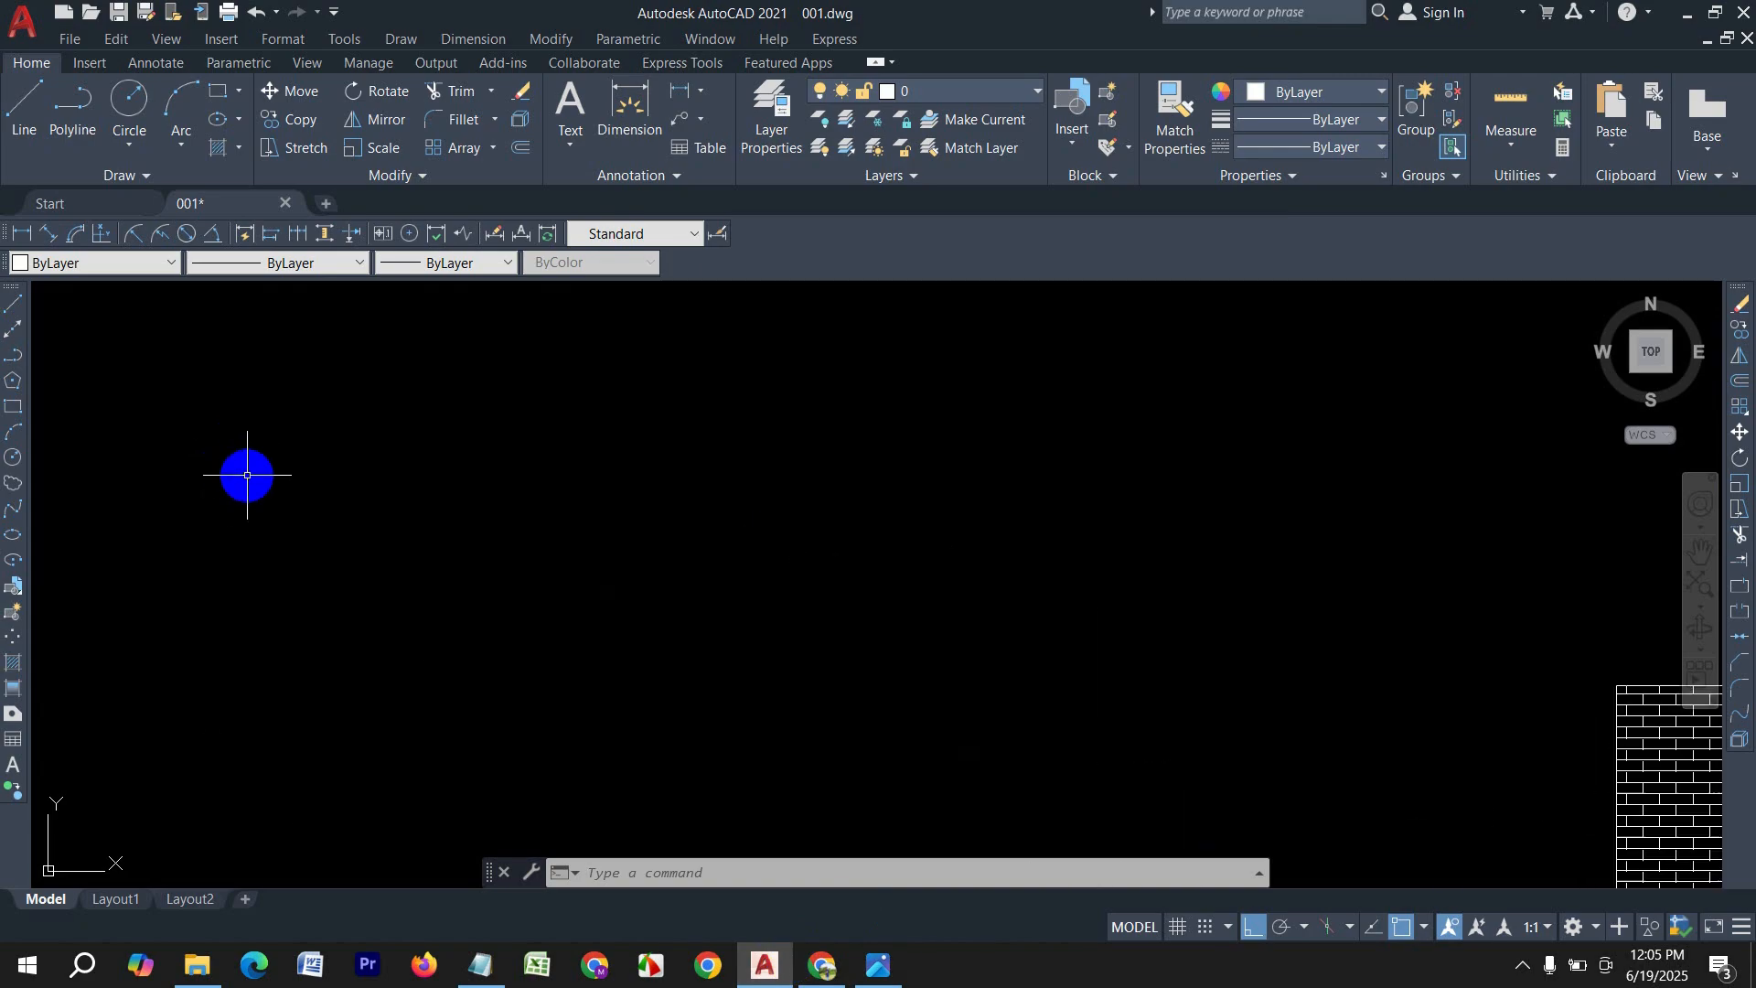
left_click(13, 311)
left_click(328, 407)
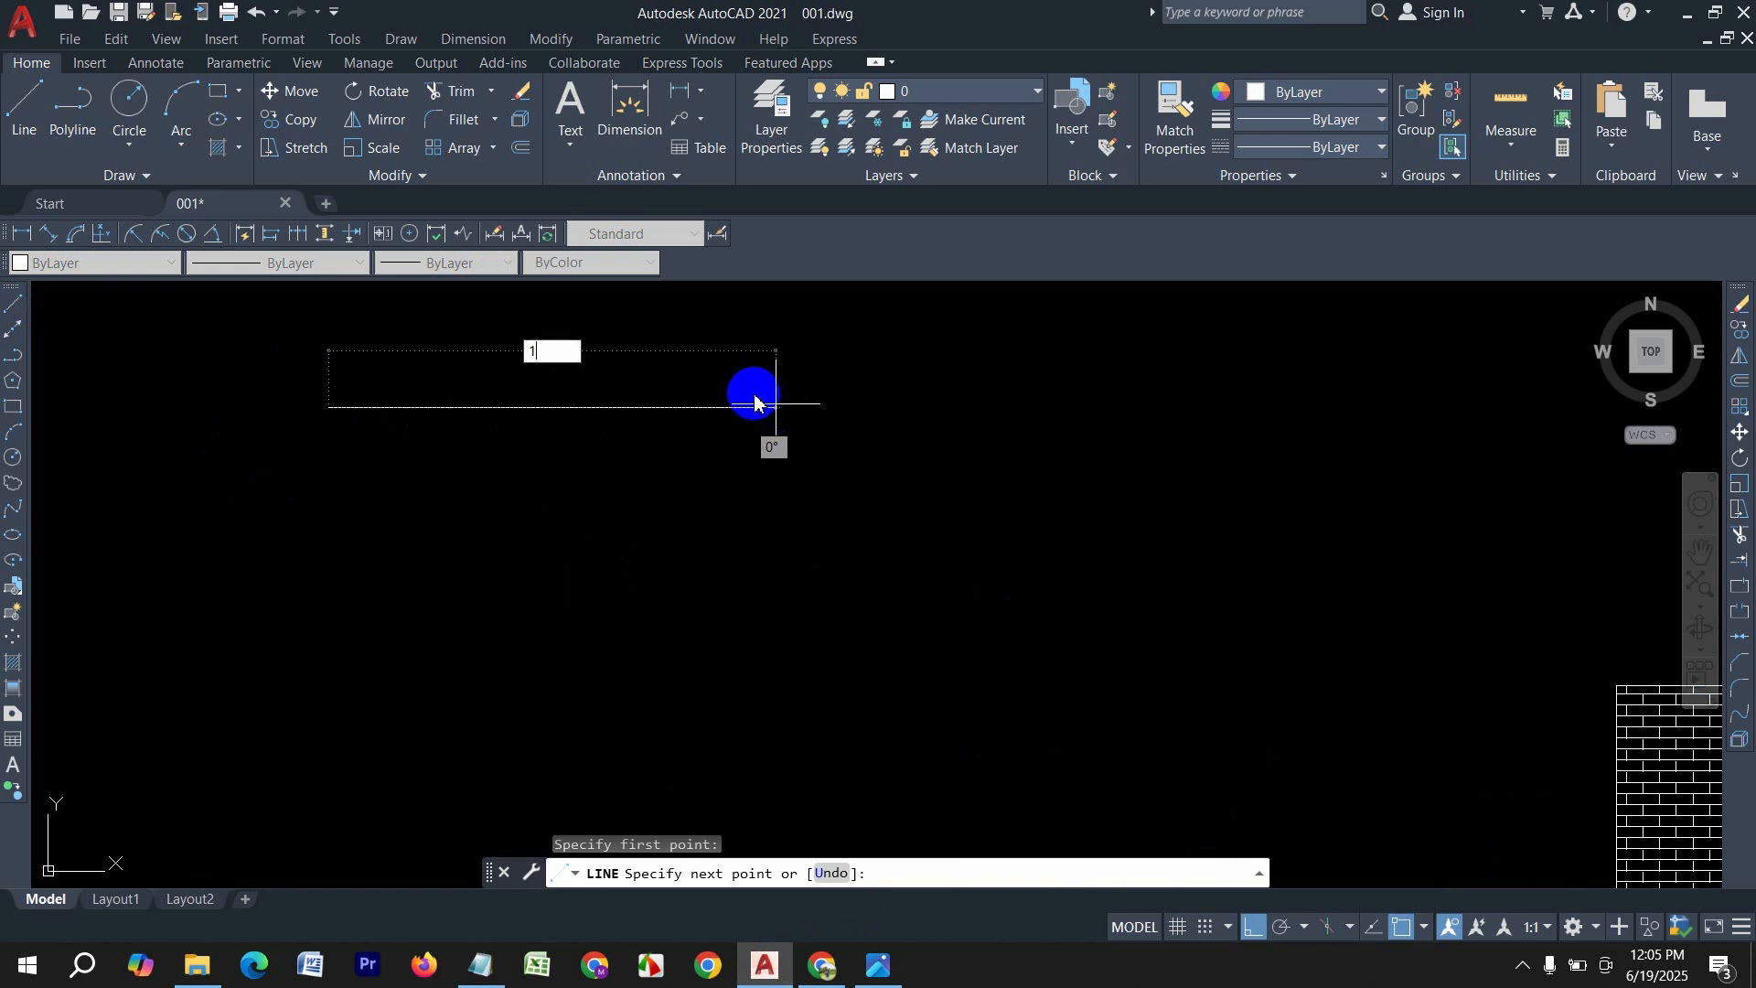
type("10")
key("Return")
key("Return")
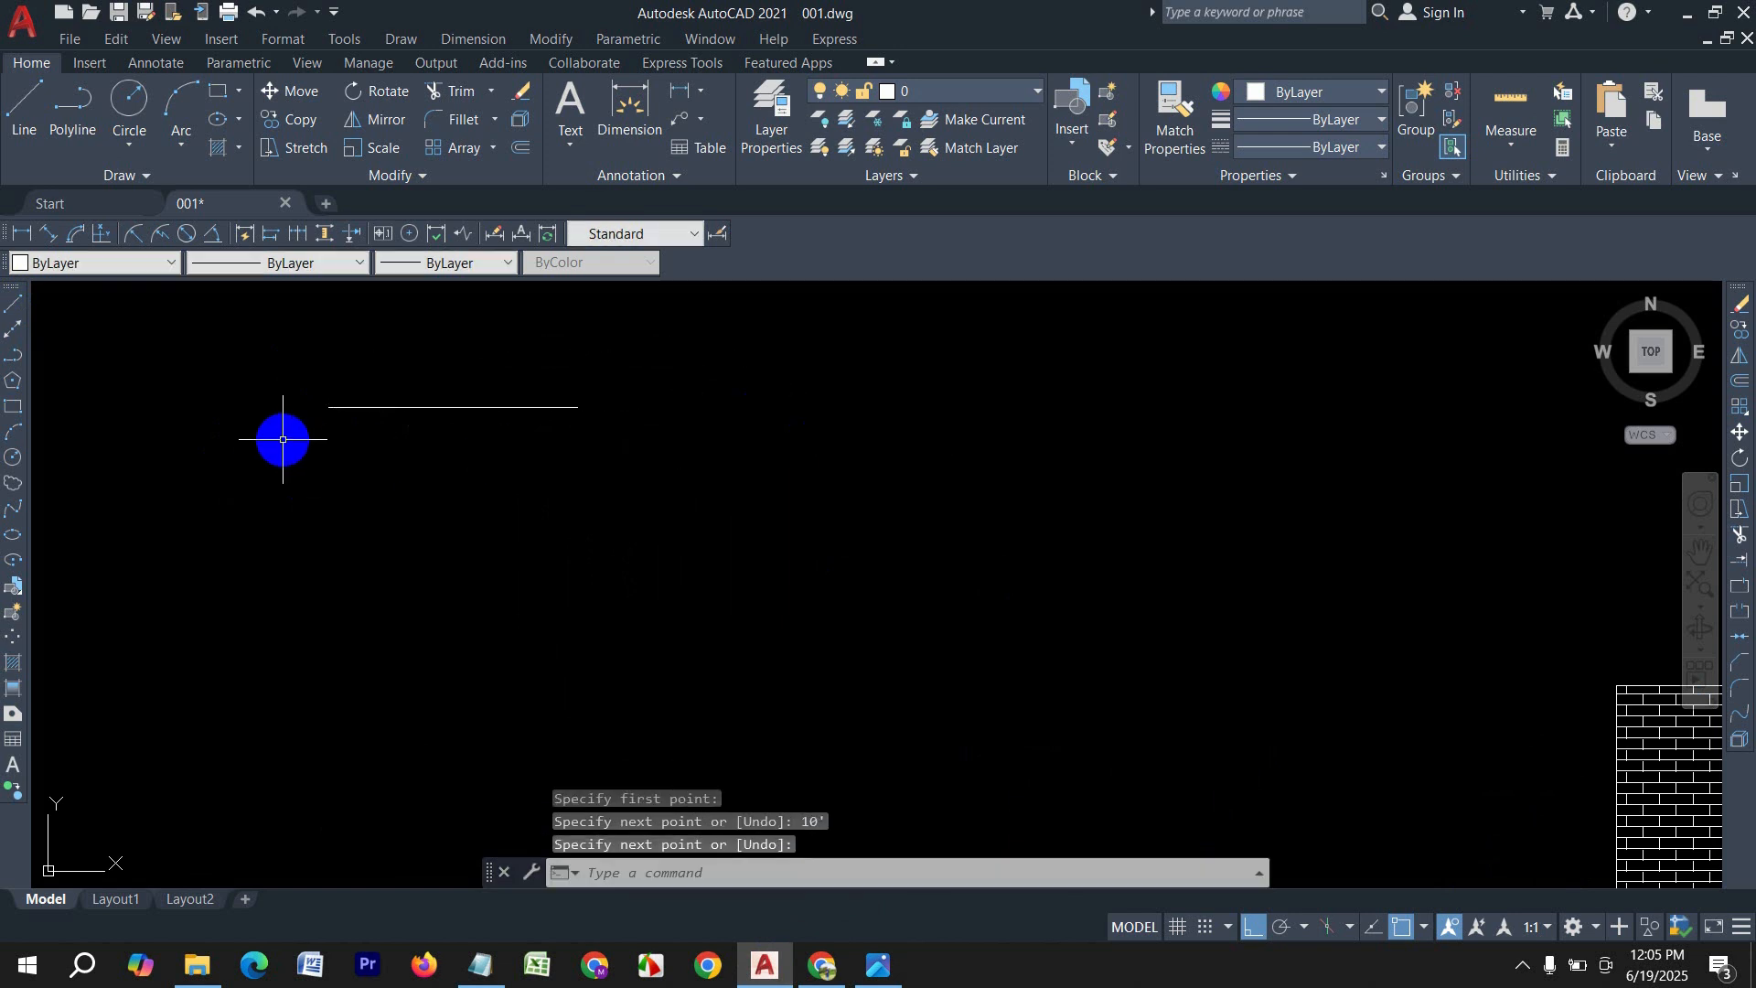
Step: Draw a 10' vertical line downward from the left end of the horizontal line
key("Return")
left_click(329, 407)
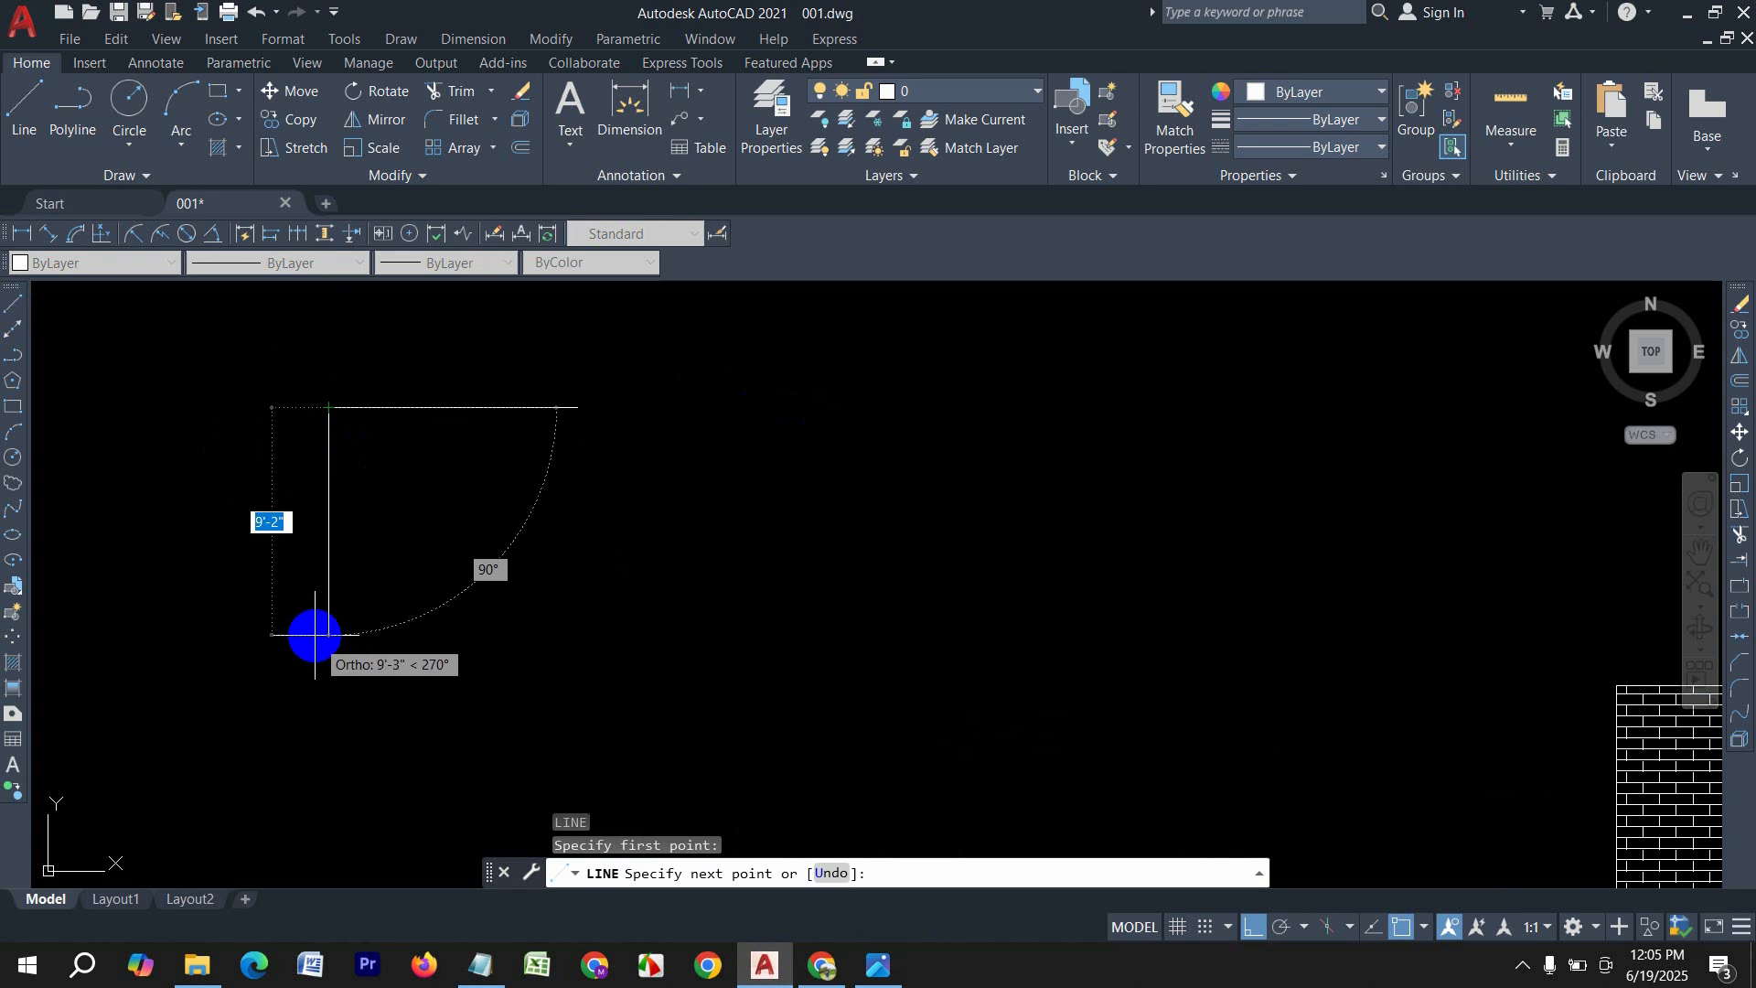
type("10")
key("Return")
key("Return")
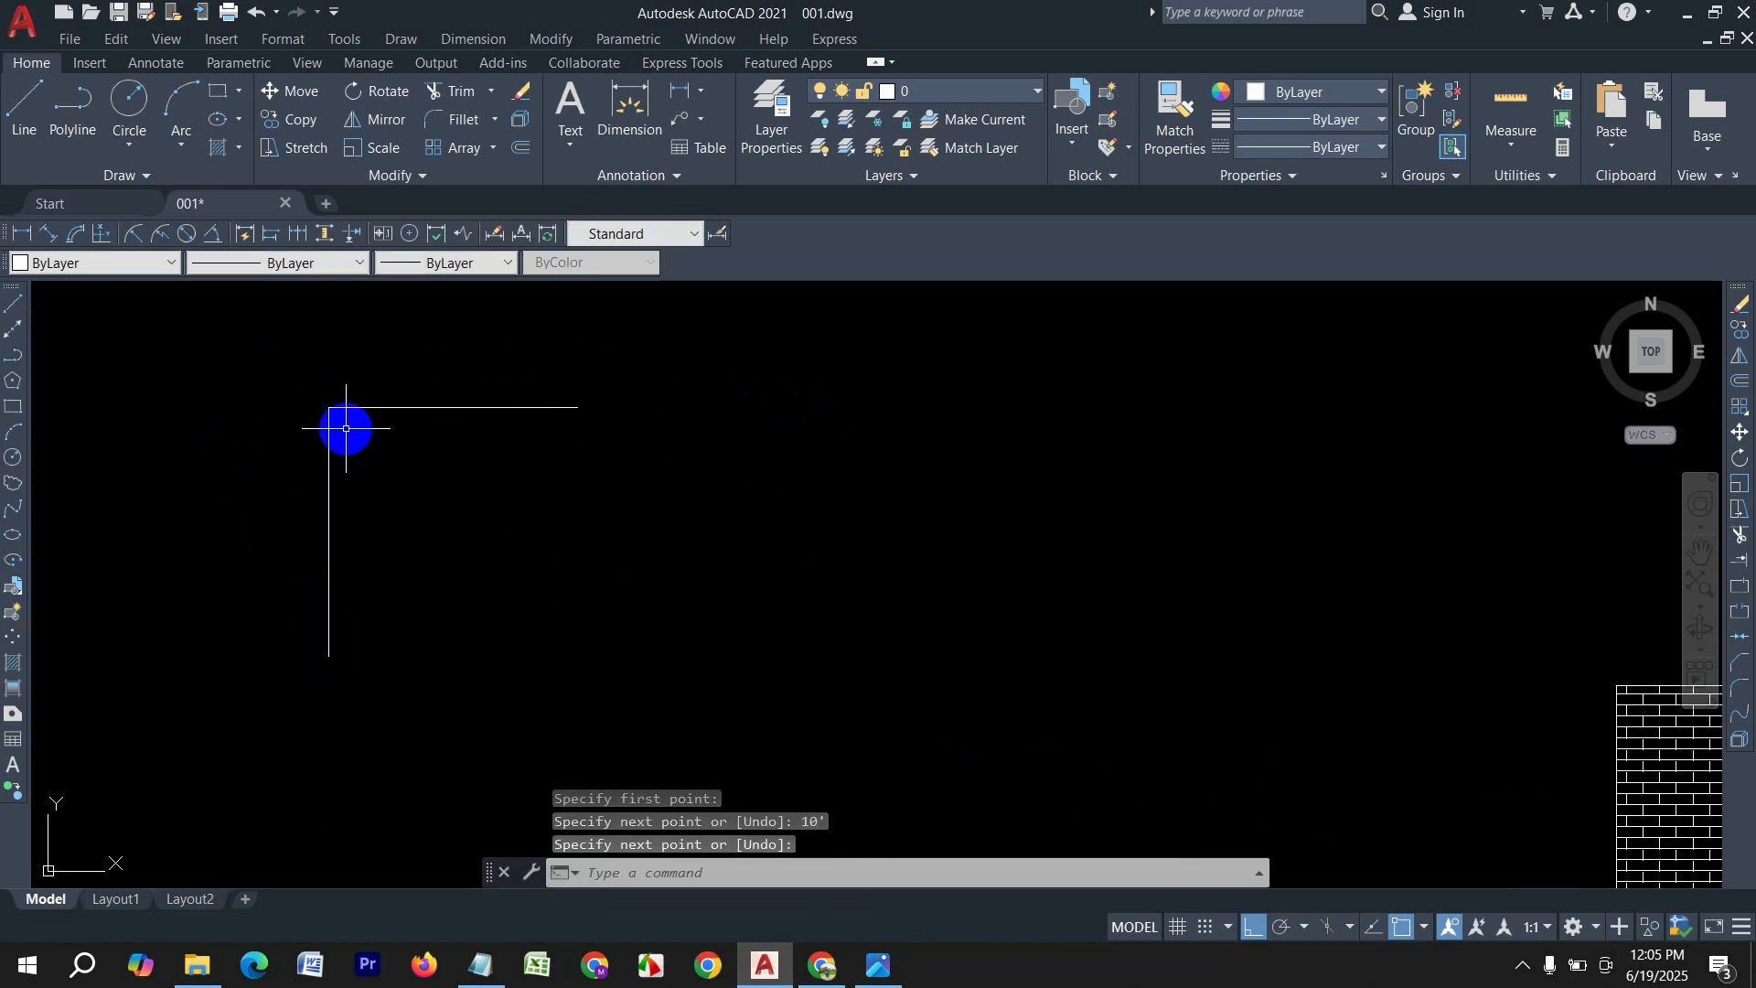
Step: Offset the vertical and horizontal lines 5 inches towards the inside of their corner
scroll(357, 420, "up", 4)
key("Return")
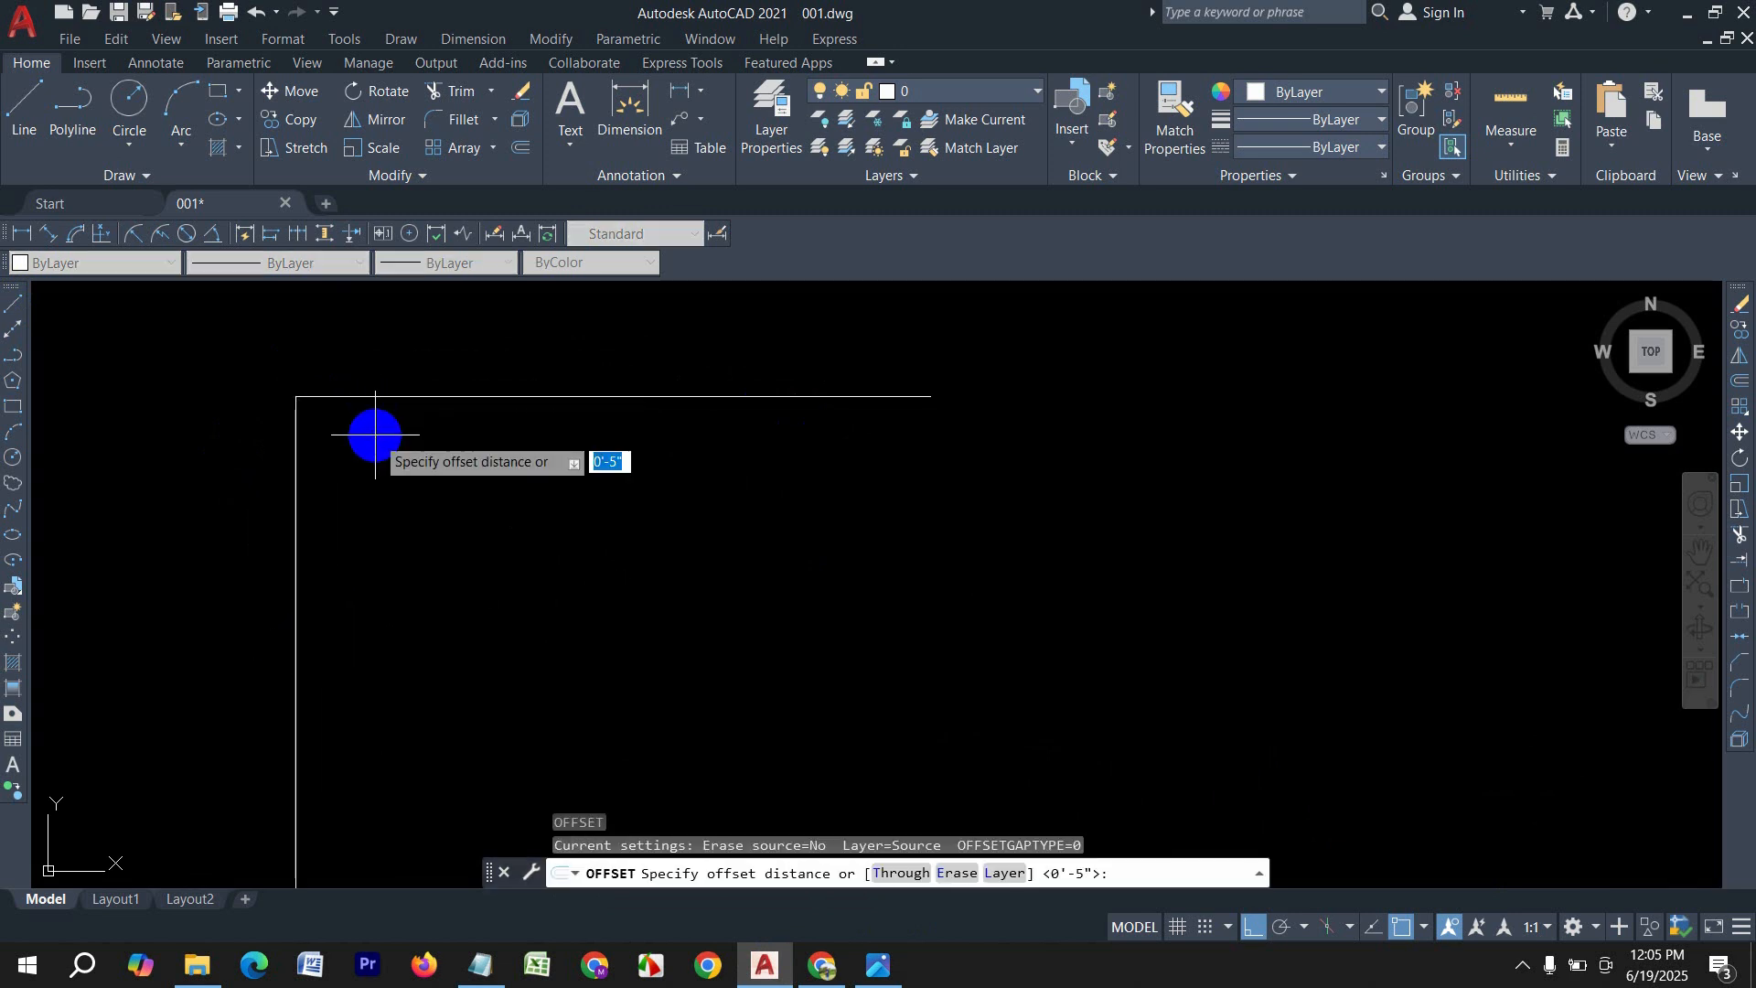
type("5")
key("Return")
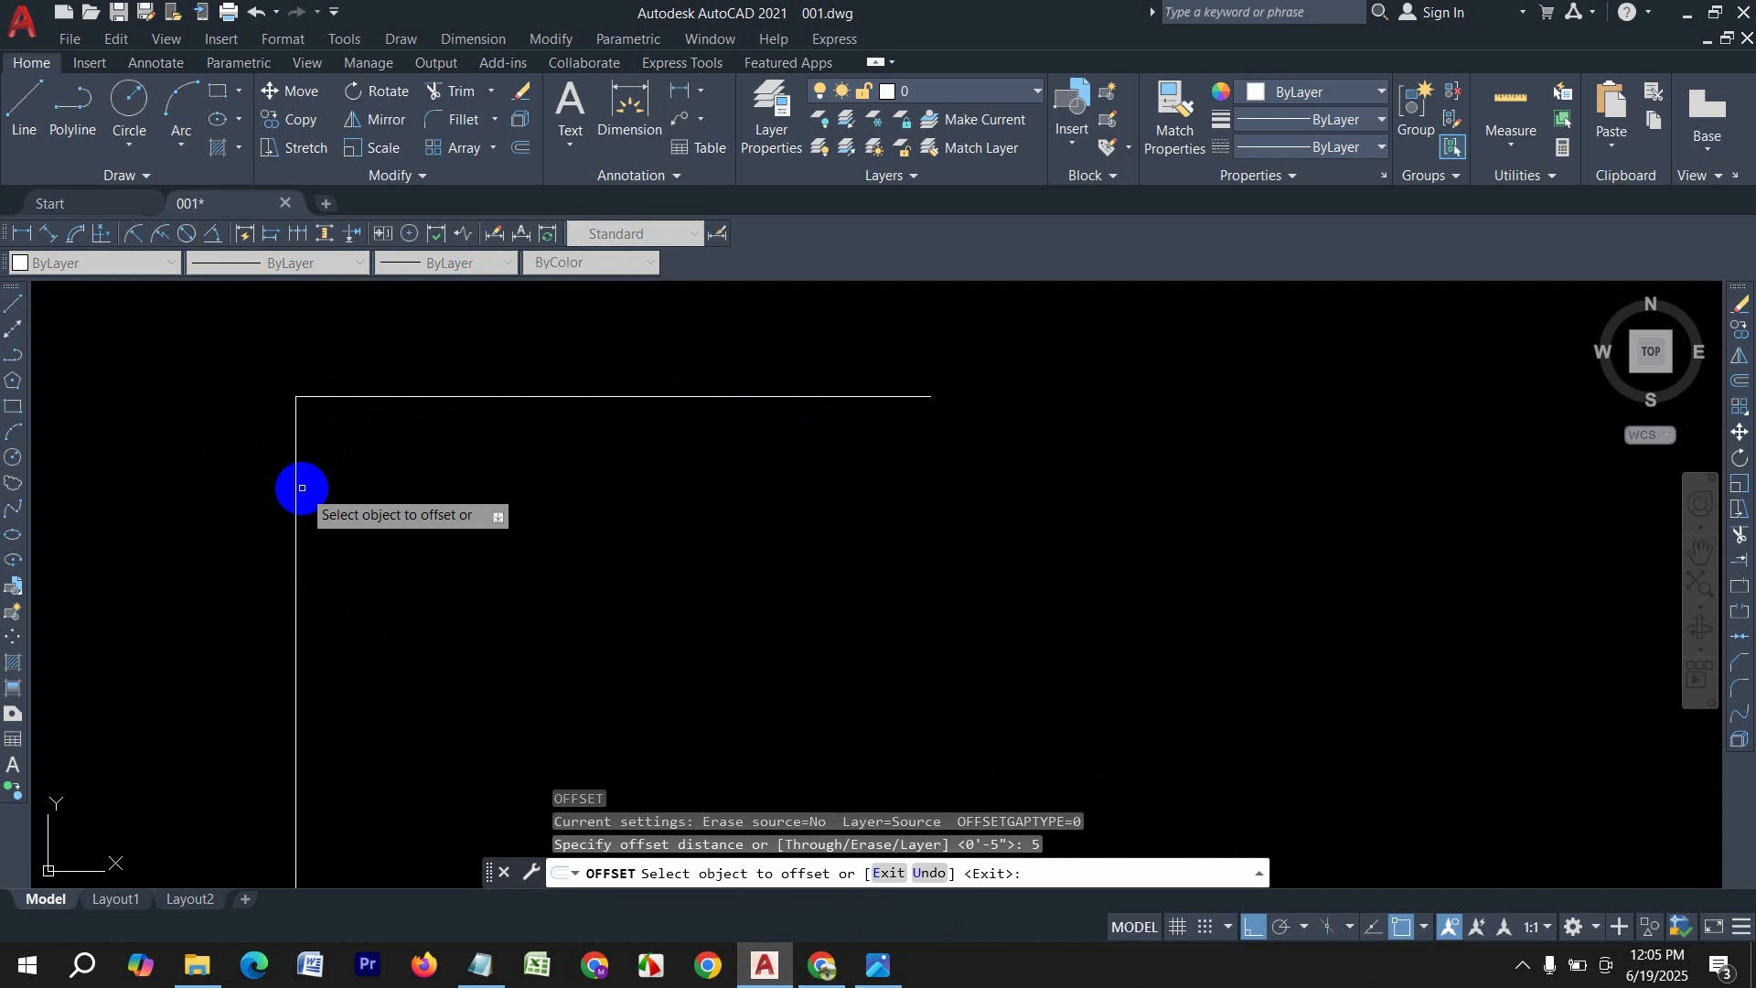
left_click(348, 486)
left_click(300, 486)
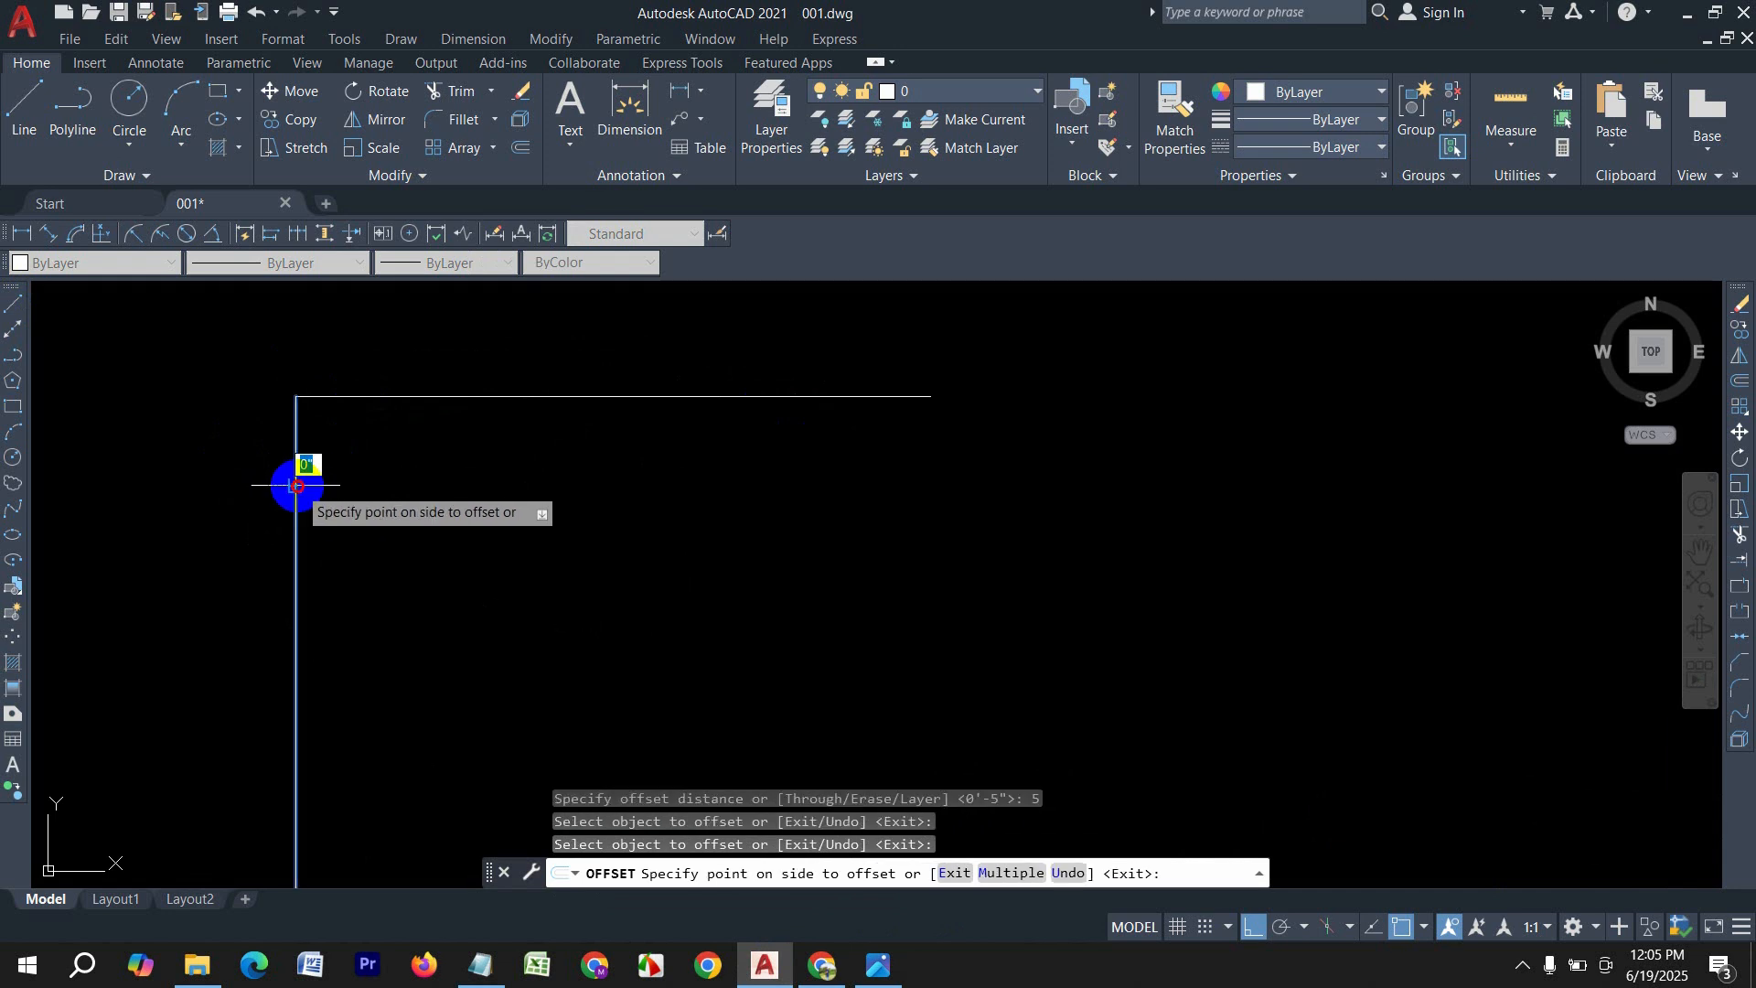
left_click(361, 485)
left_click(393, 400)
left_click(411, 501)
scroll(376, 463, "down", 4)
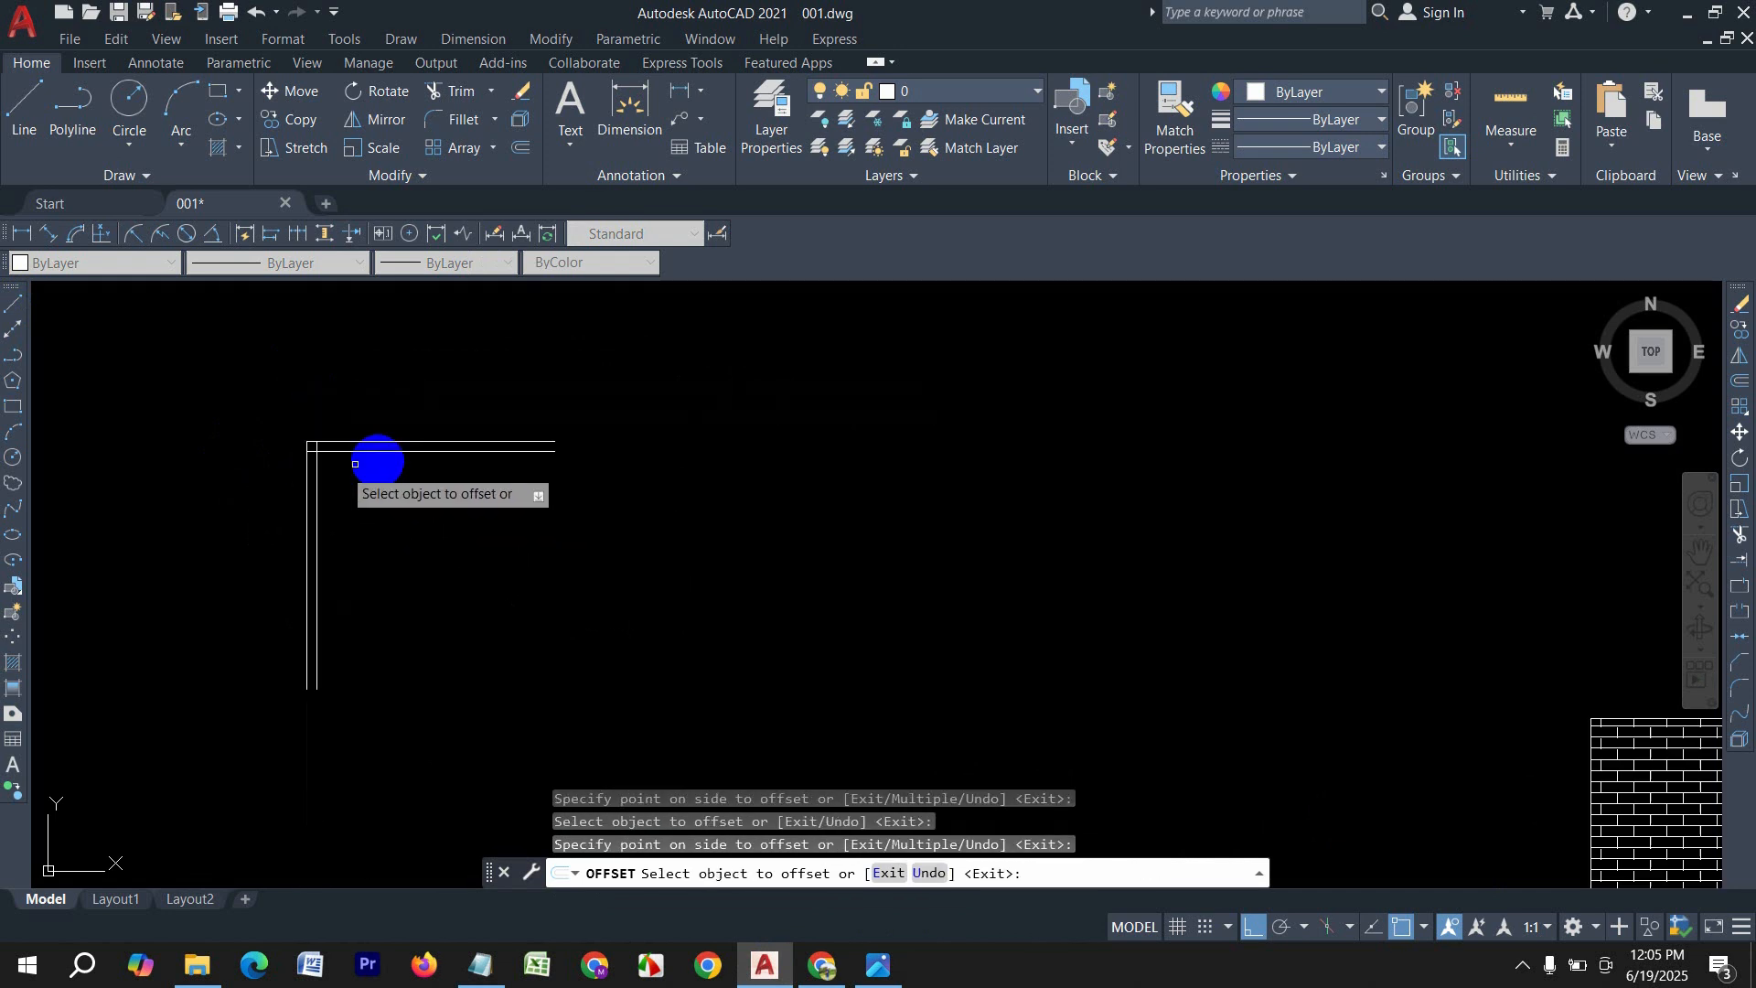
middle_click_drag(636, 524, 577, 525)
key("Escape")
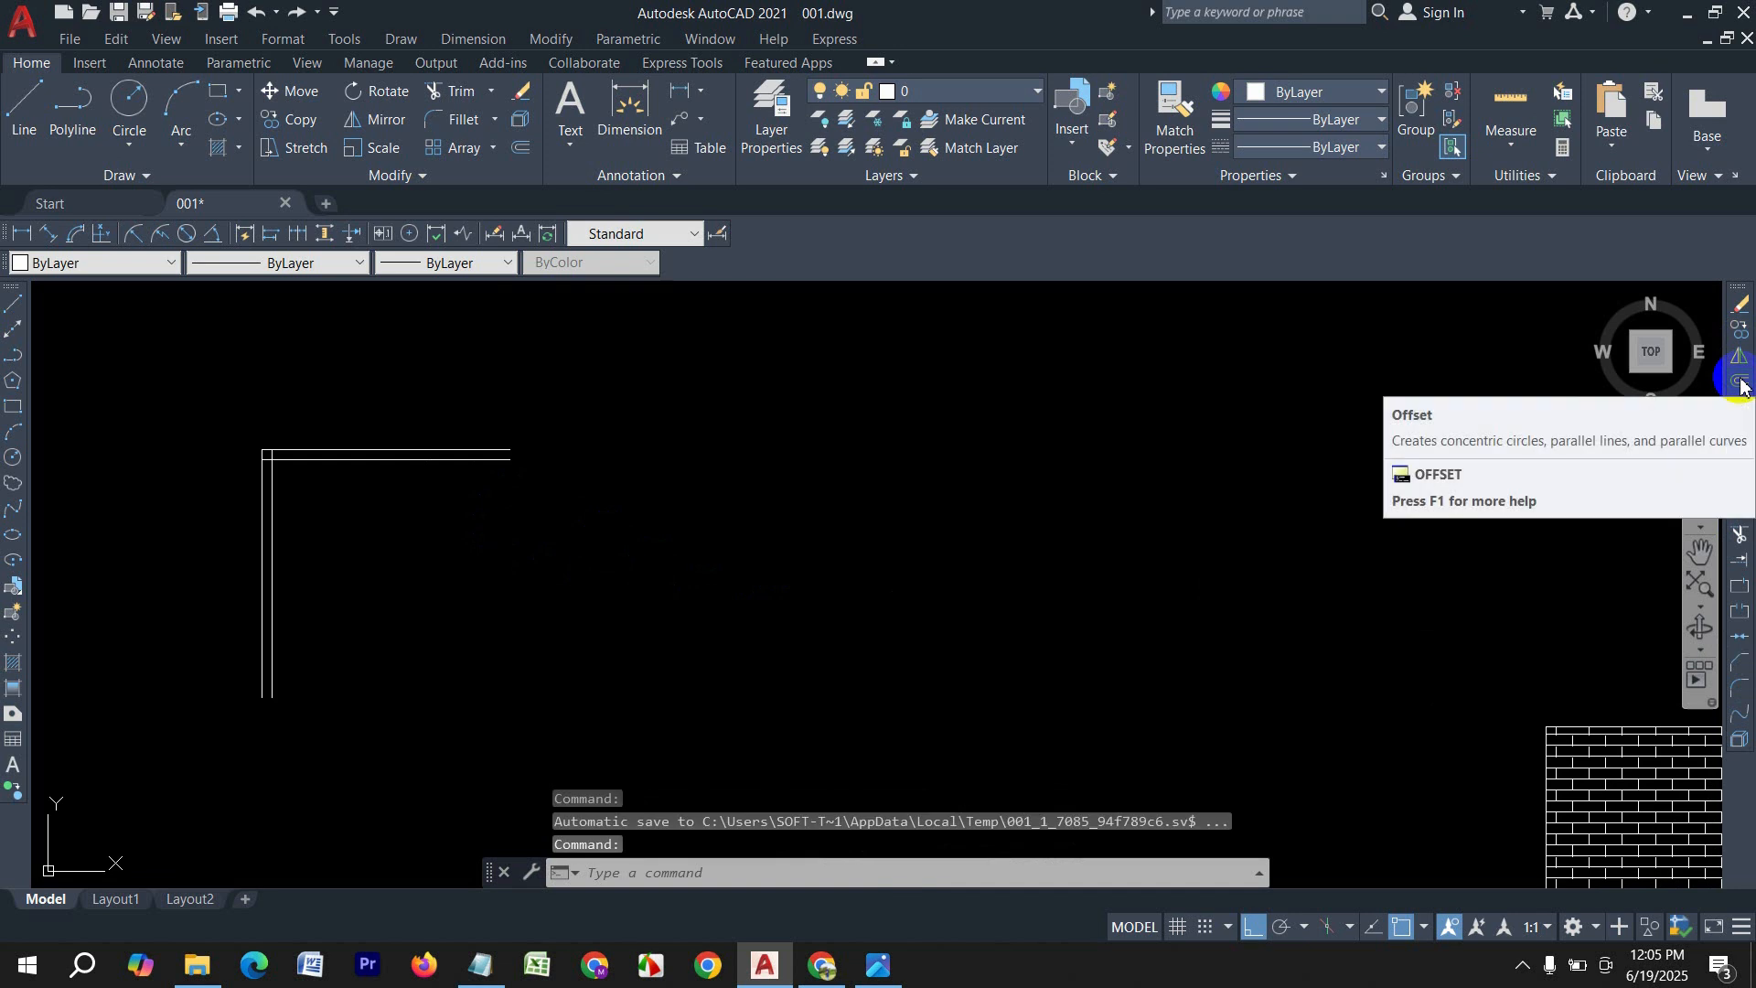
Step: Draw a 6' horizontal line in the empty area beside the double-line corner
key("Escape")
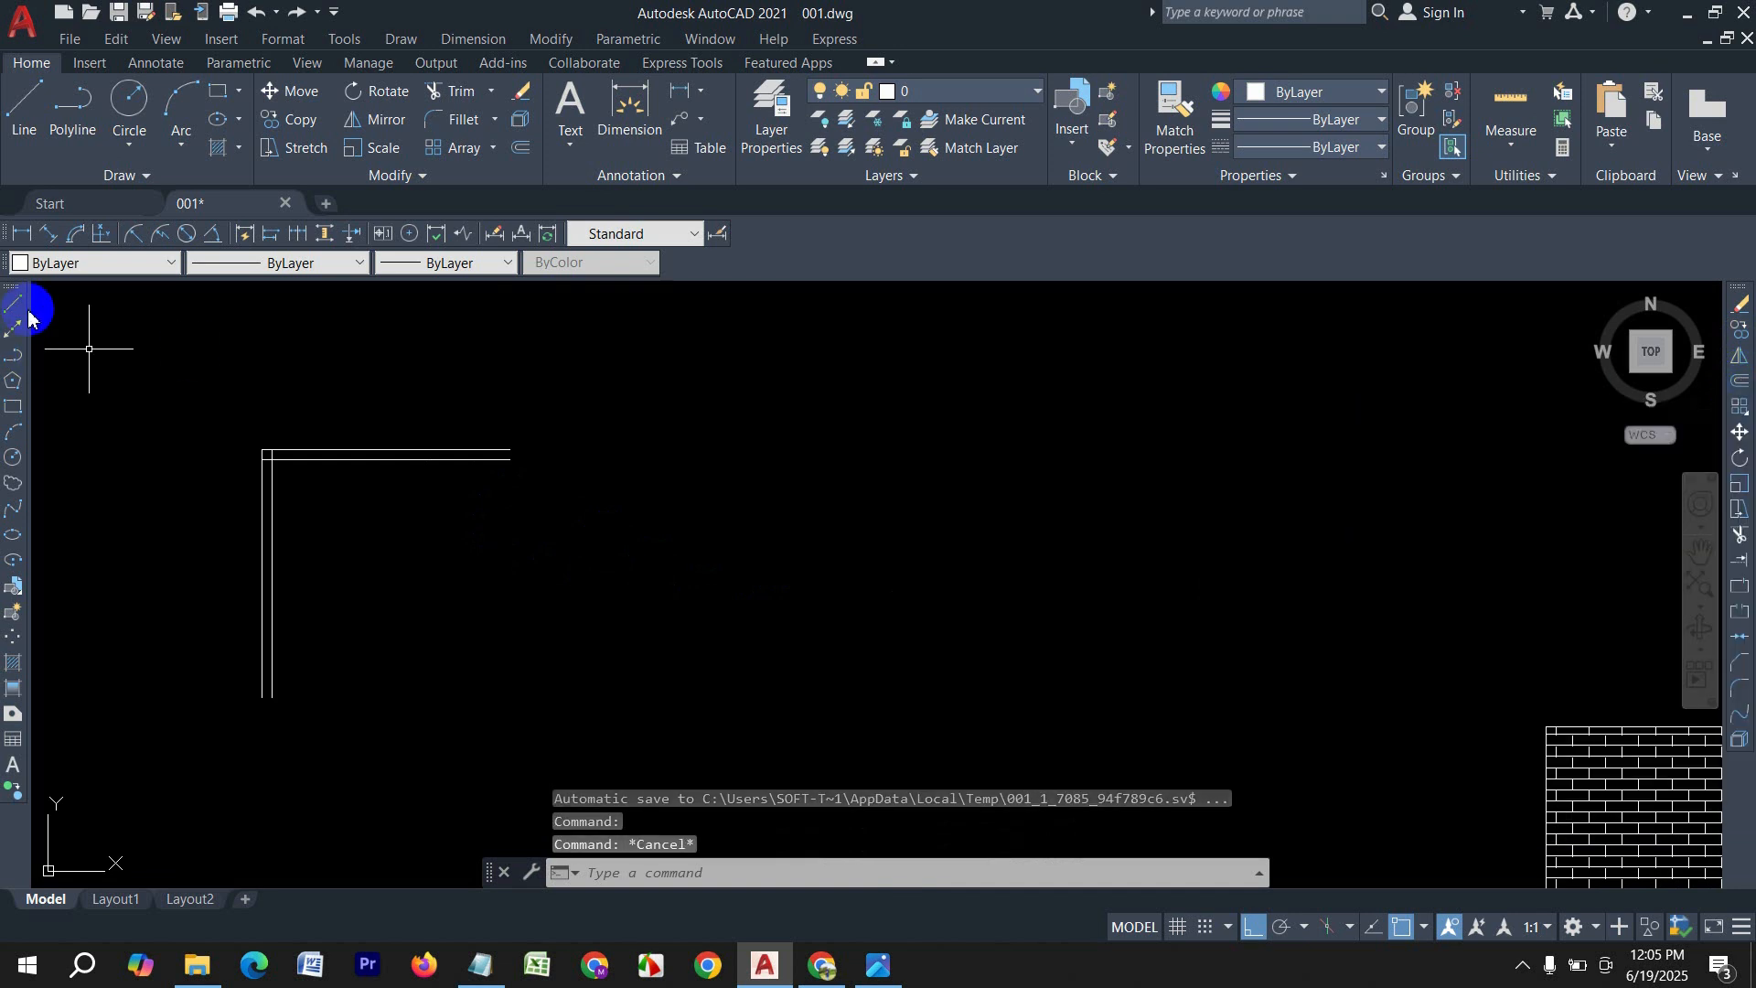
left_click(18, 299)
left_click(754, 456)
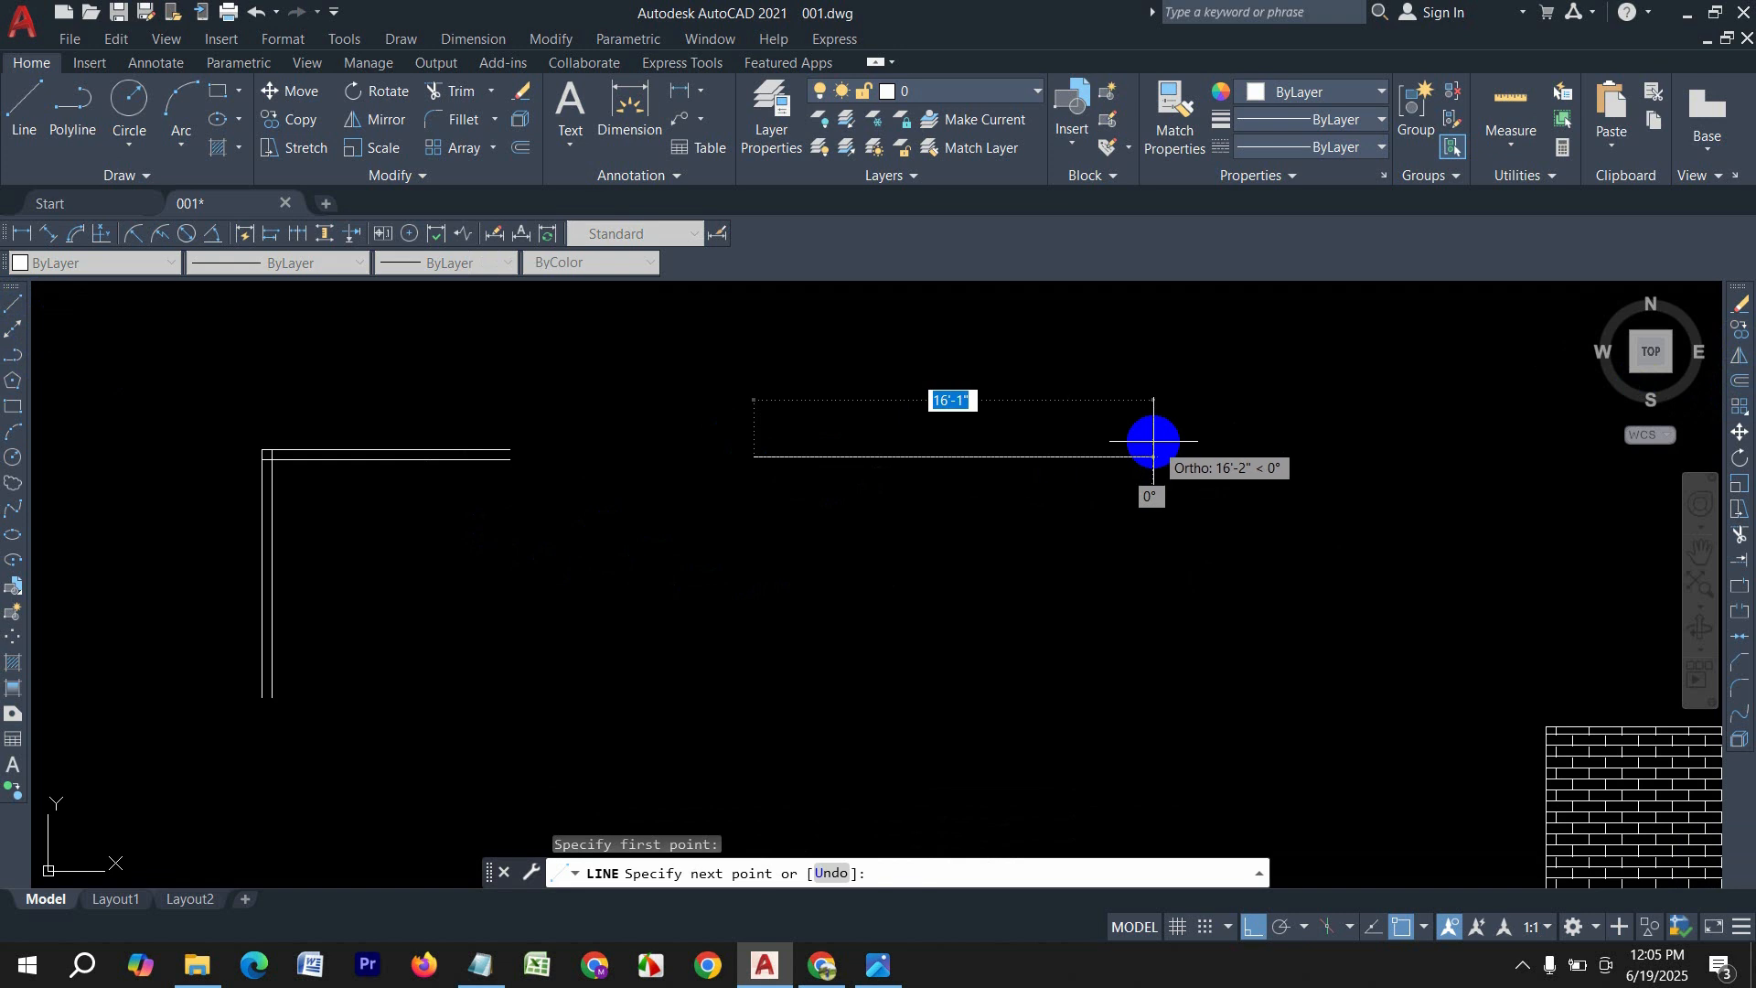
type("6")
key("Return")
key("Return")
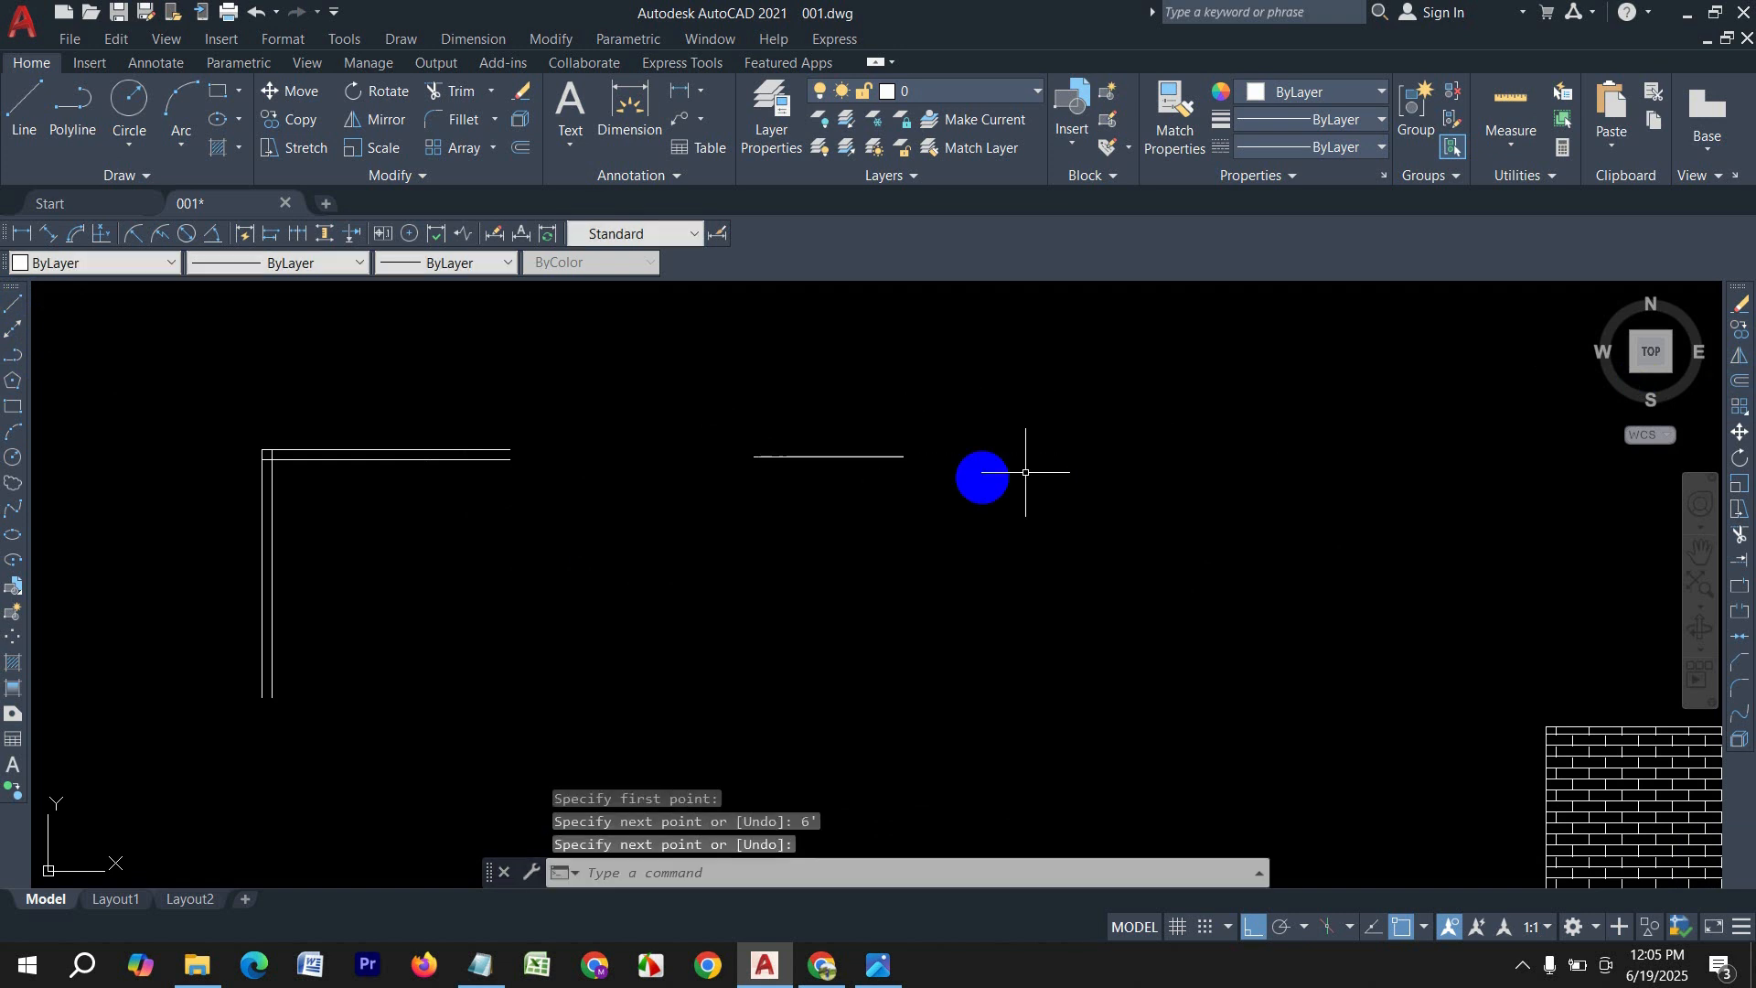
scroll(921, 475, "up", 4)
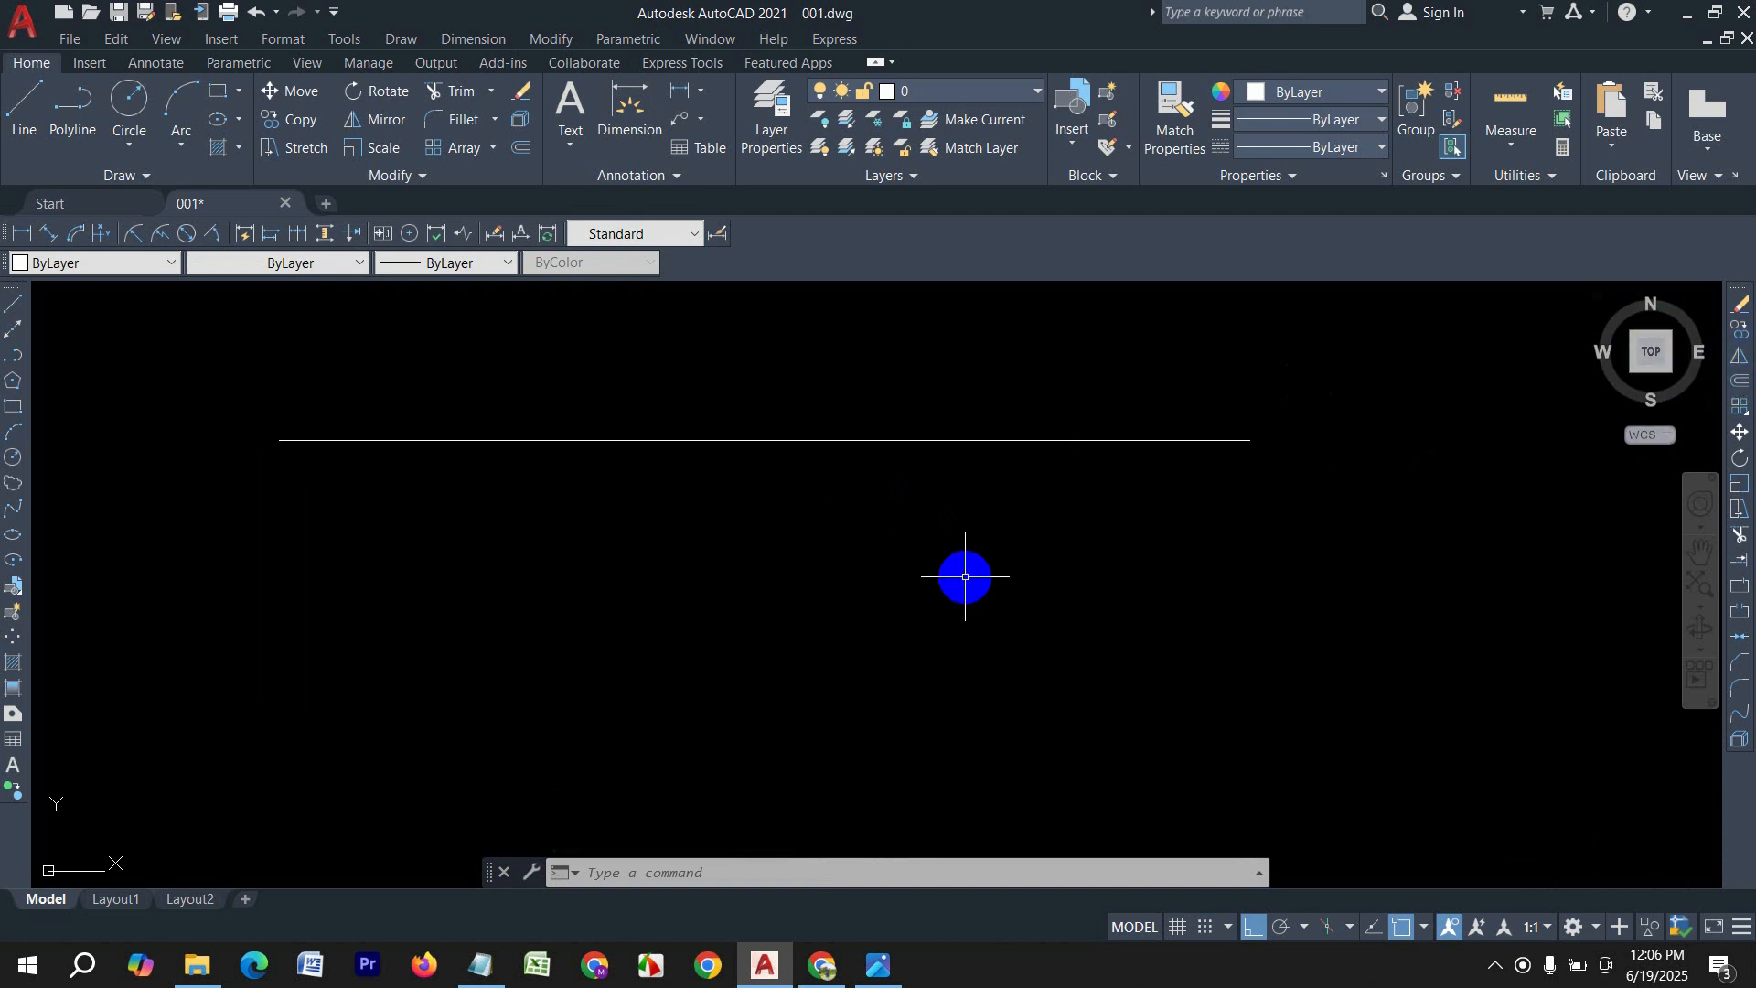
Step: Offset the new horizontal line downward three times at 5-inch spacing, each copy from the previous one
key("Return")
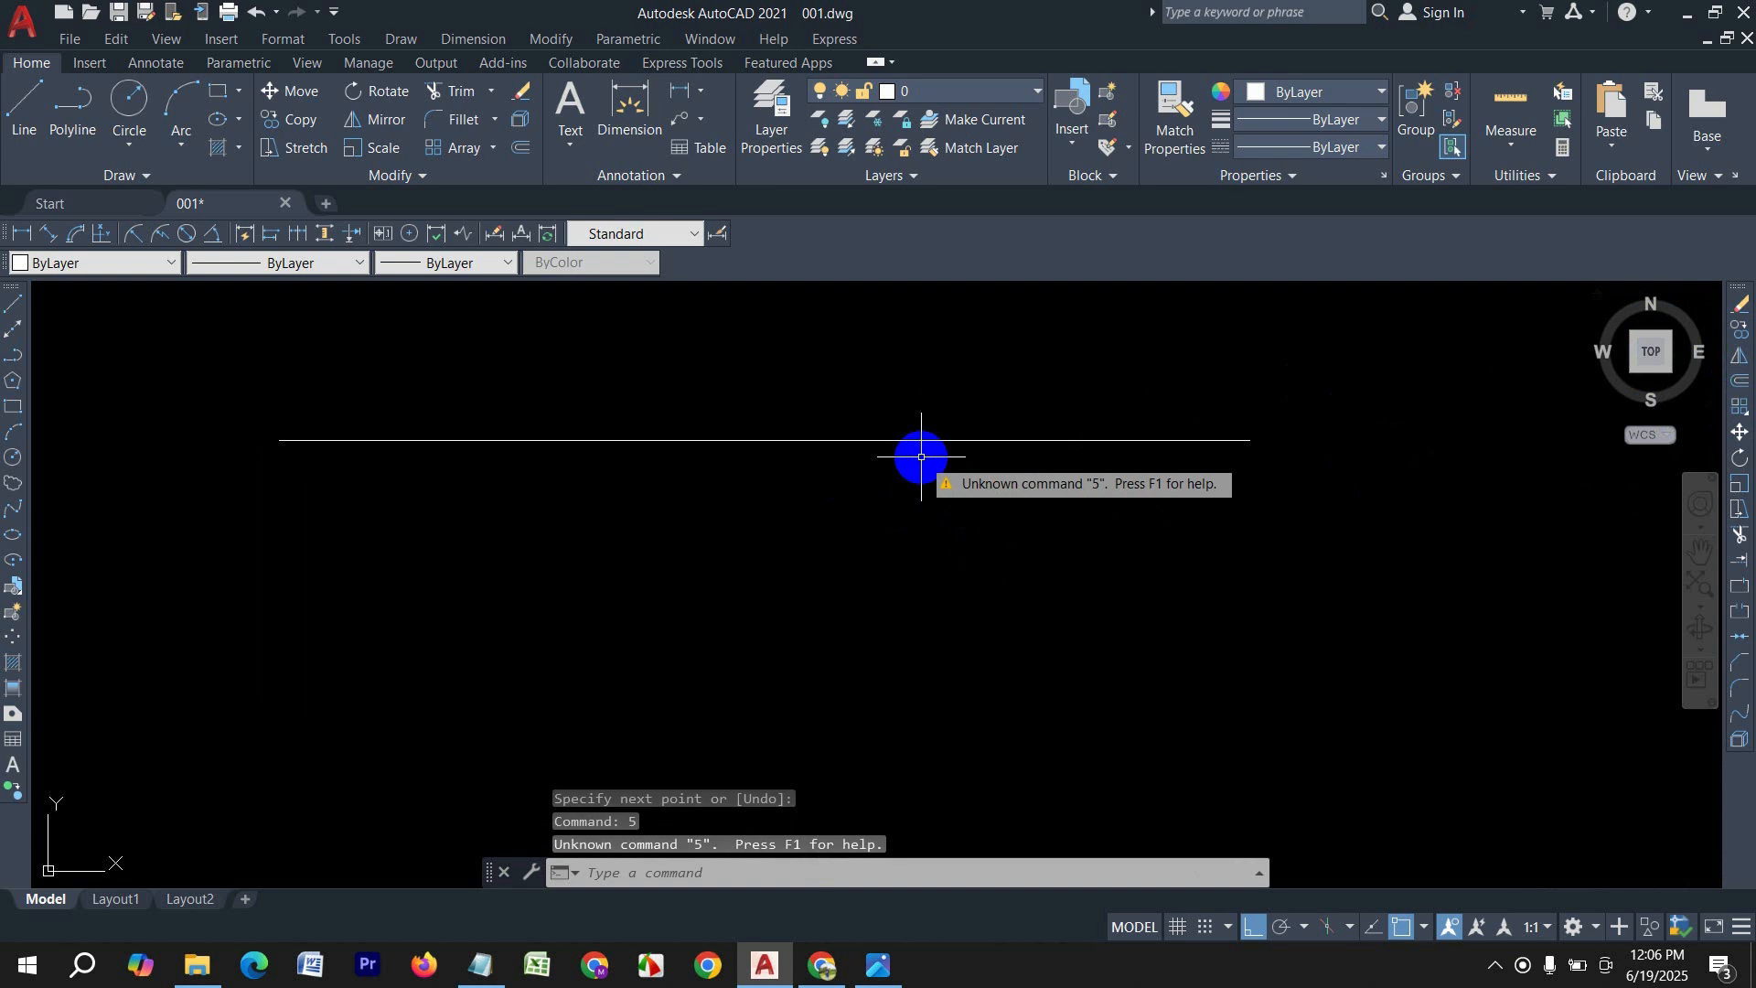
key("Escape")
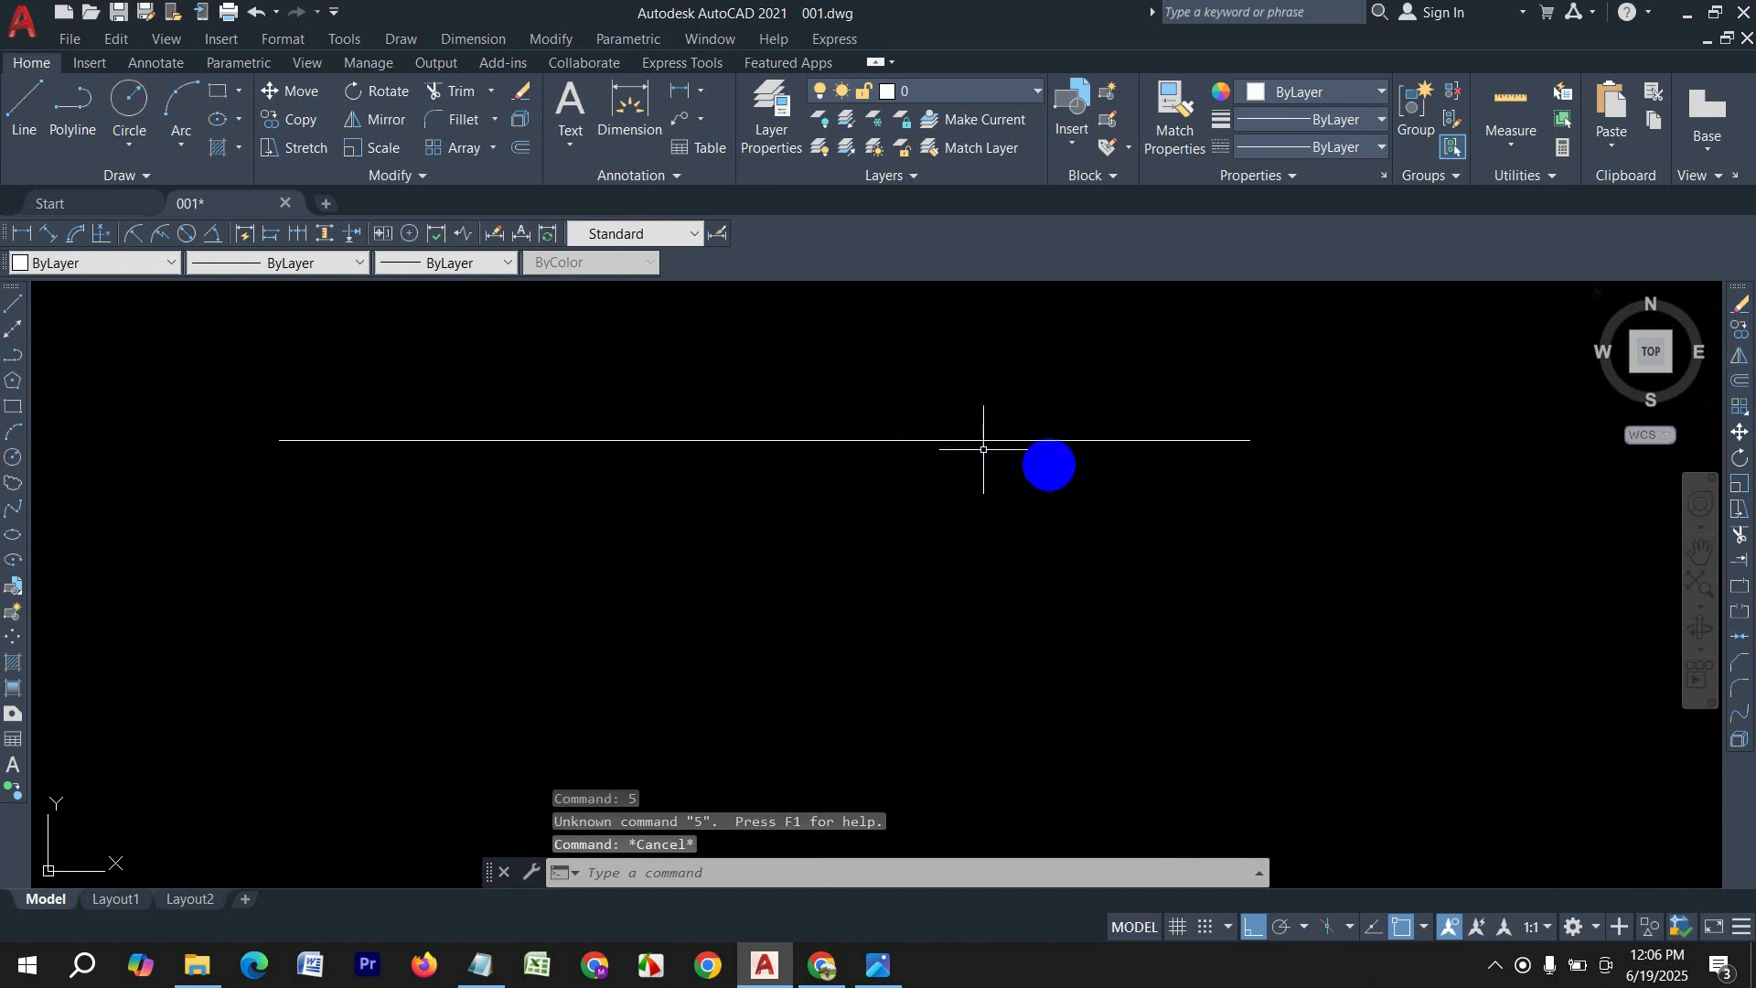
left_click(1740, 388)
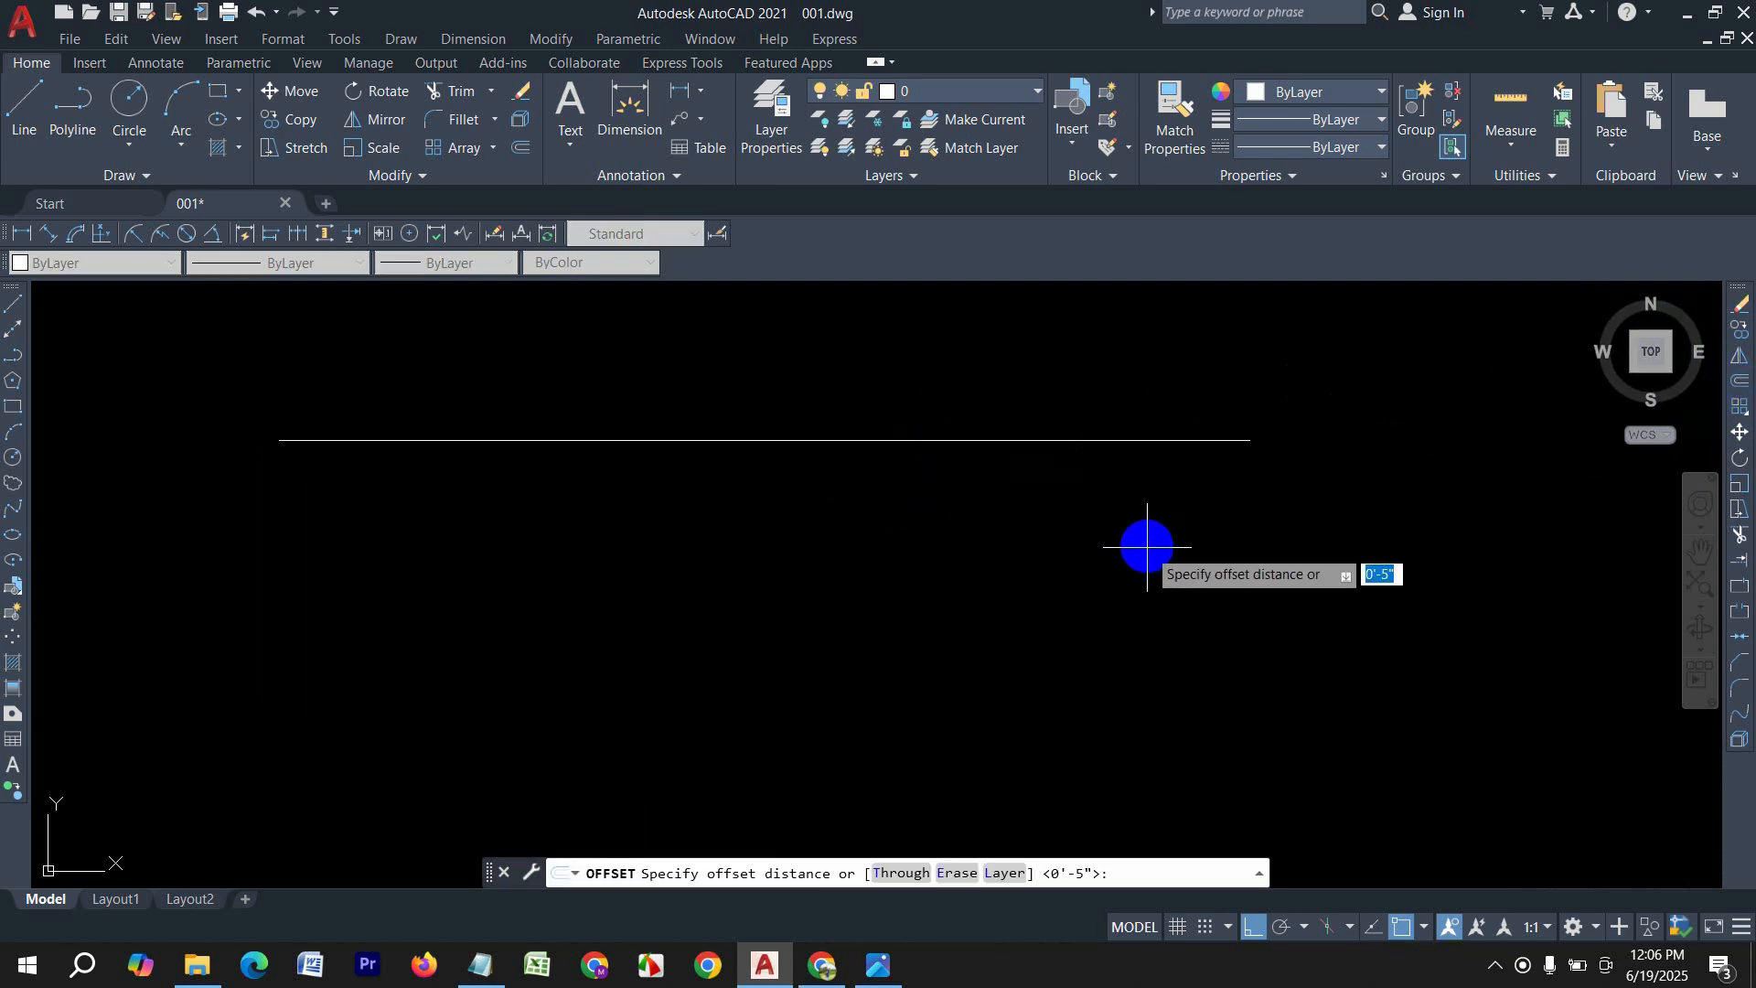
type("5")
key("Return")
left_click(984, 441)
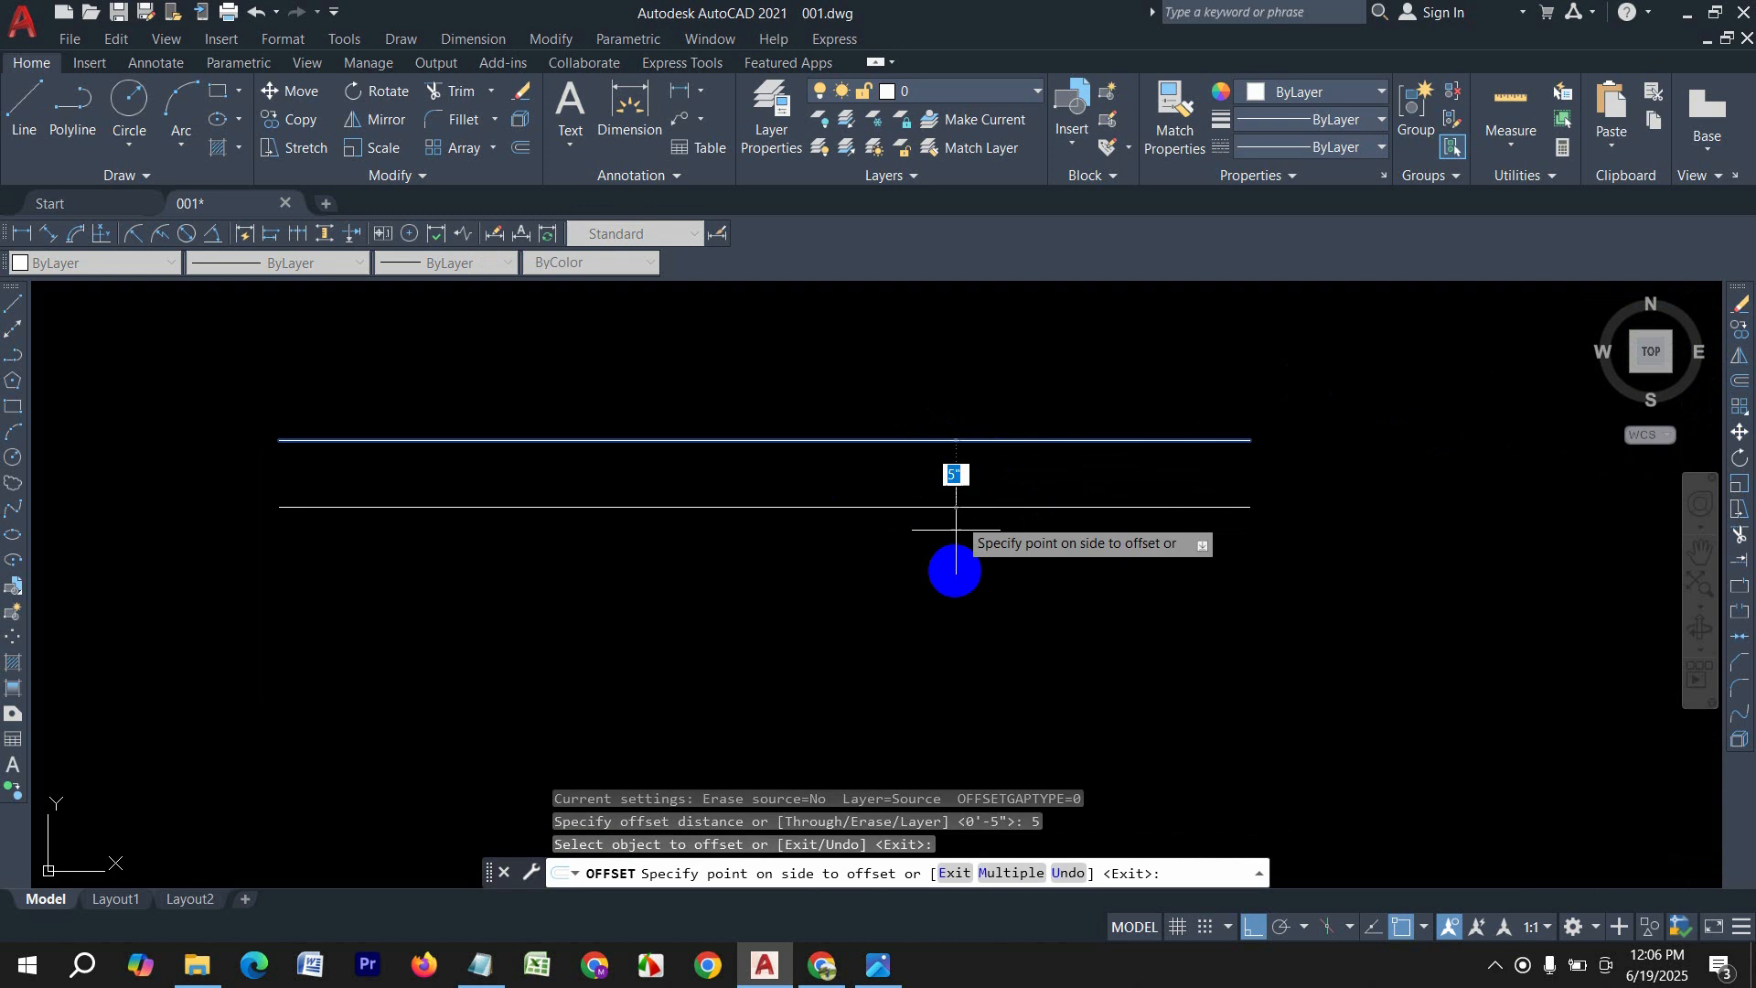
left_click(959, 549)
left_click(964, 507)
left_click(935, 611)
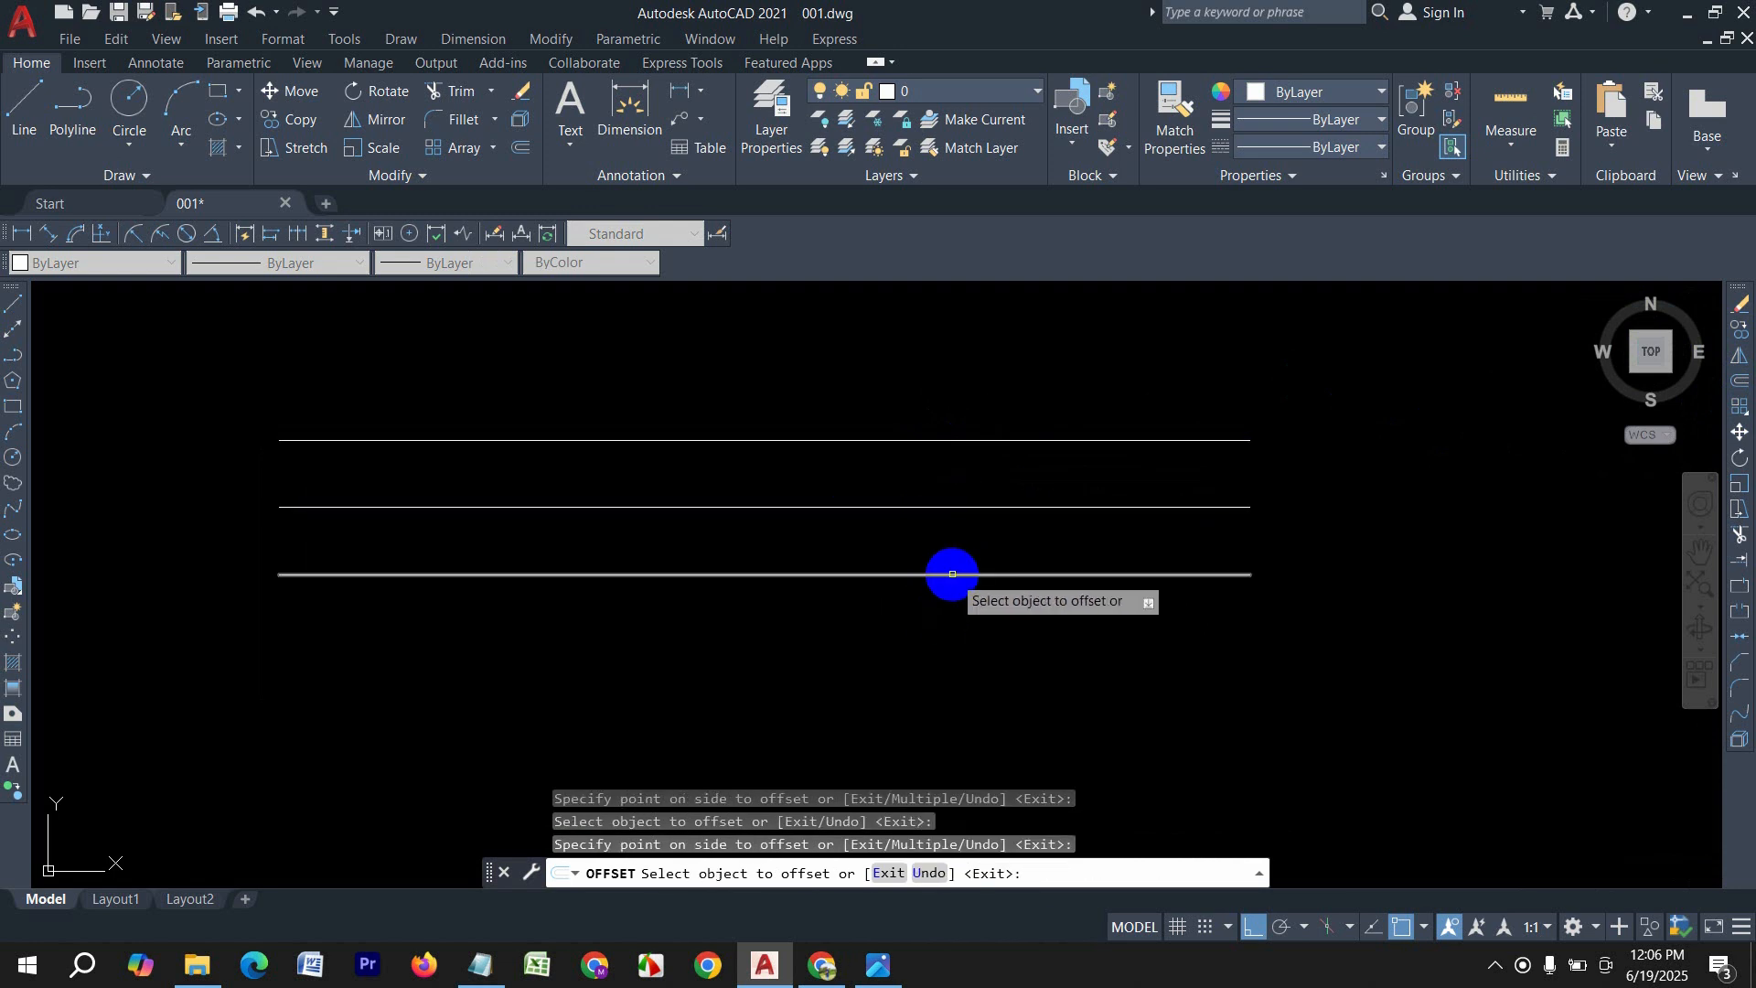
left_click(953, 575)
left_click(925, 674)
key("Escape")
Step: Delete the three offset copies below the original horizontal line
left_click(1089, 705)
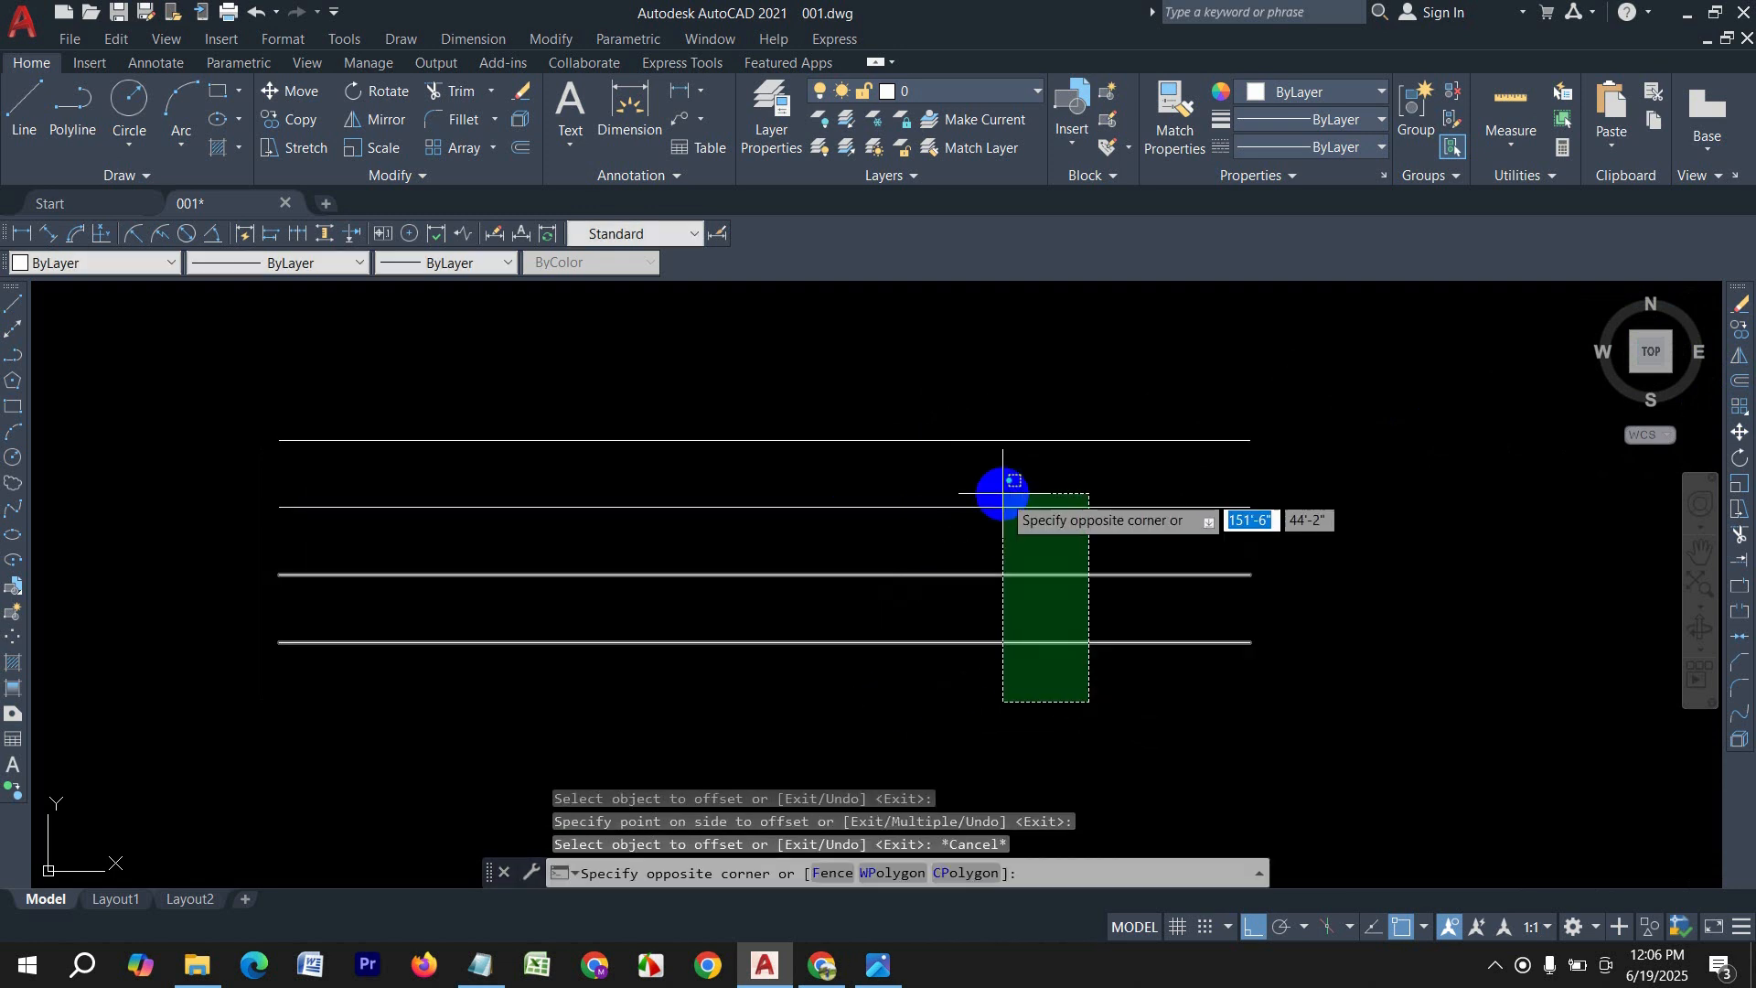
left_click(1003, 494)
key("Delete")
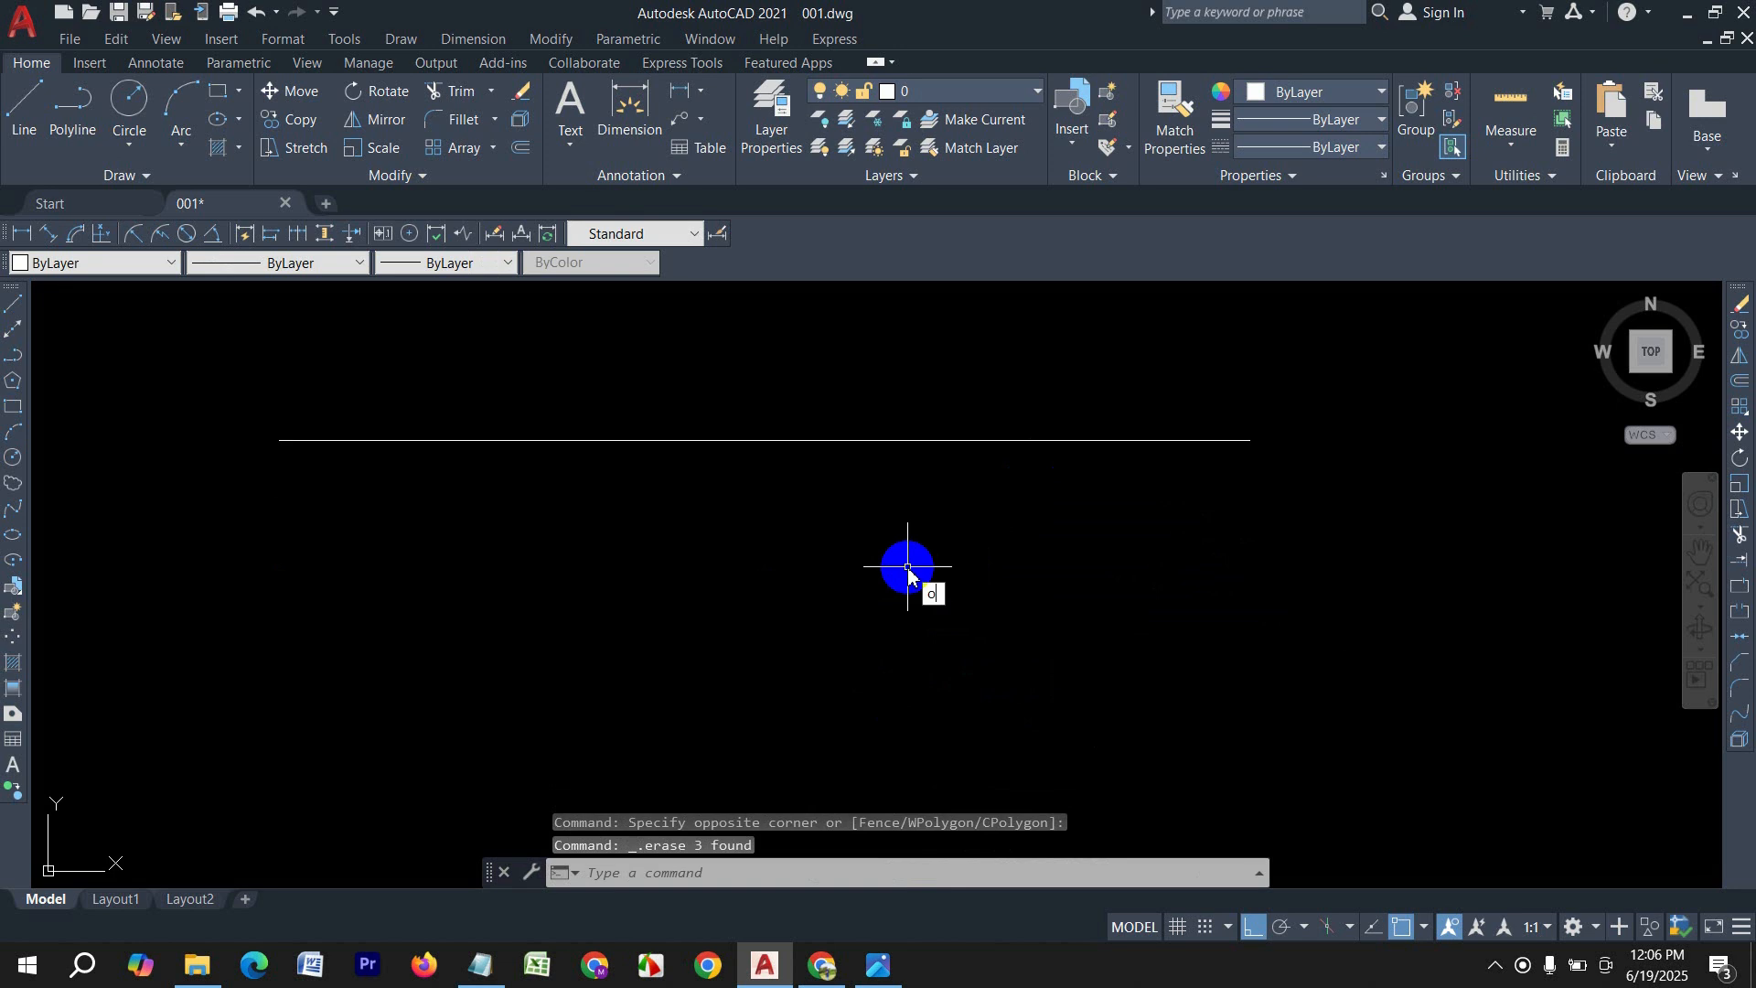
Step: Offset the horizontal line downward four times at 12-inch spacing, each copy from the previous one
key("Return")
key("Return")
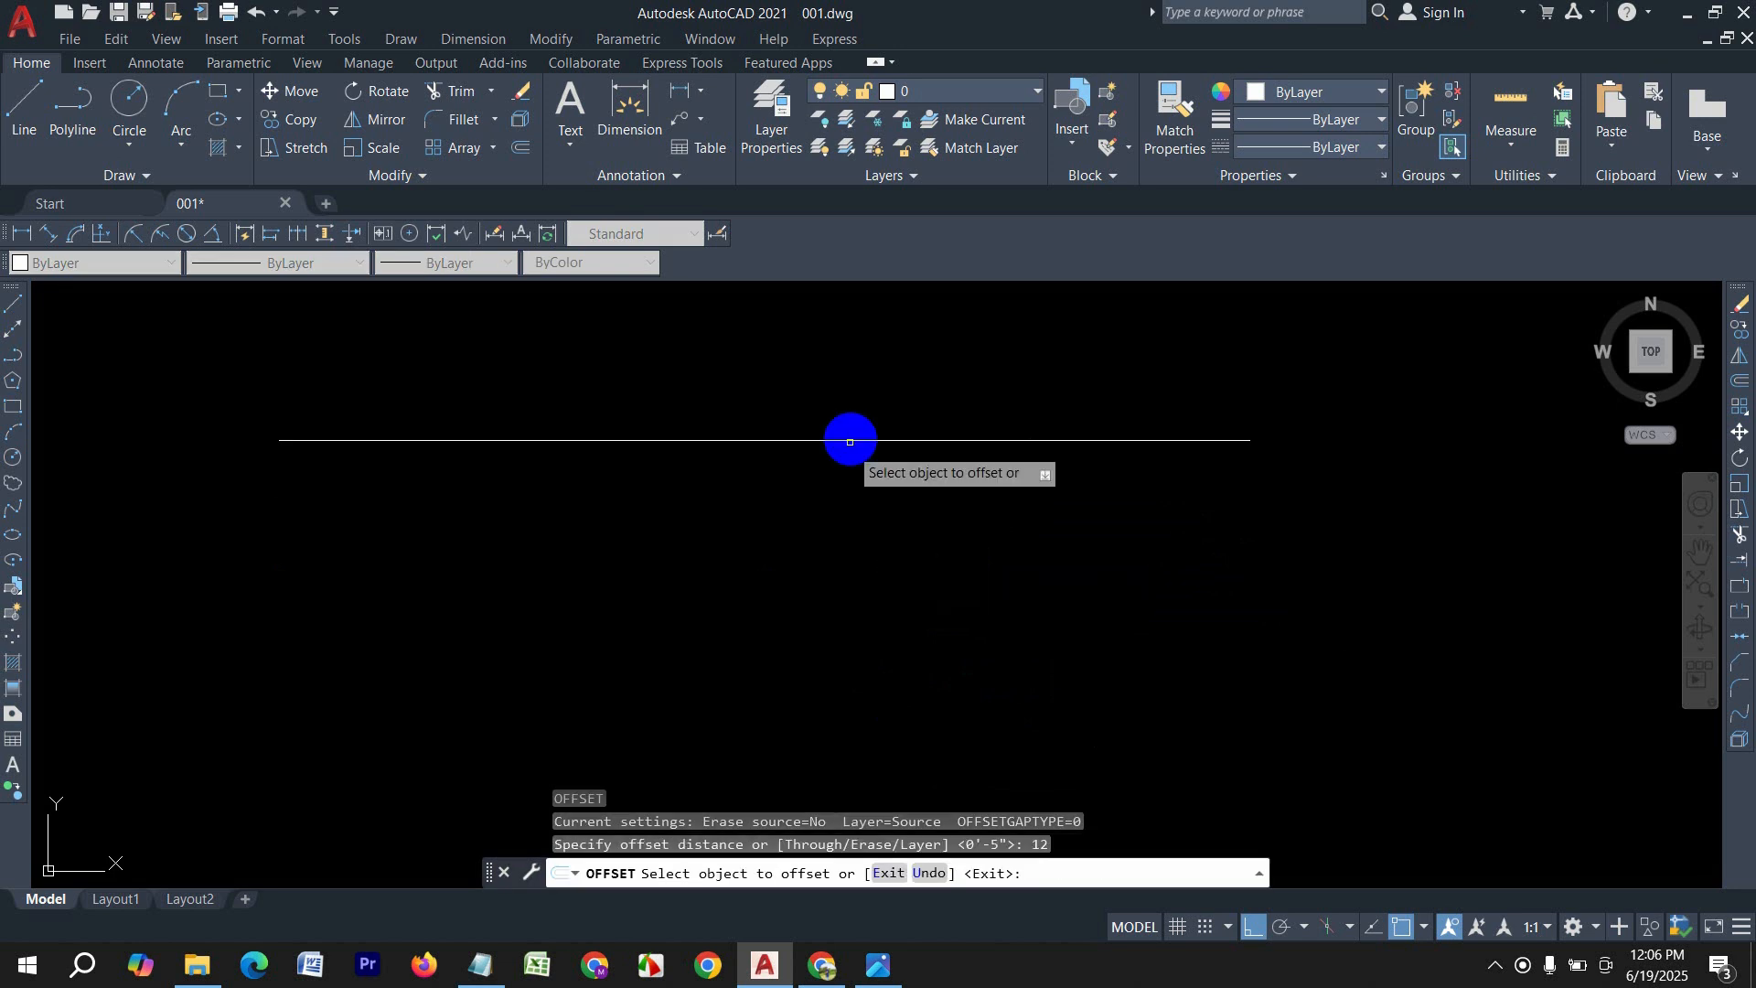
left_click(851, 441)
left_click(821, 585)
left_click(813, 602)
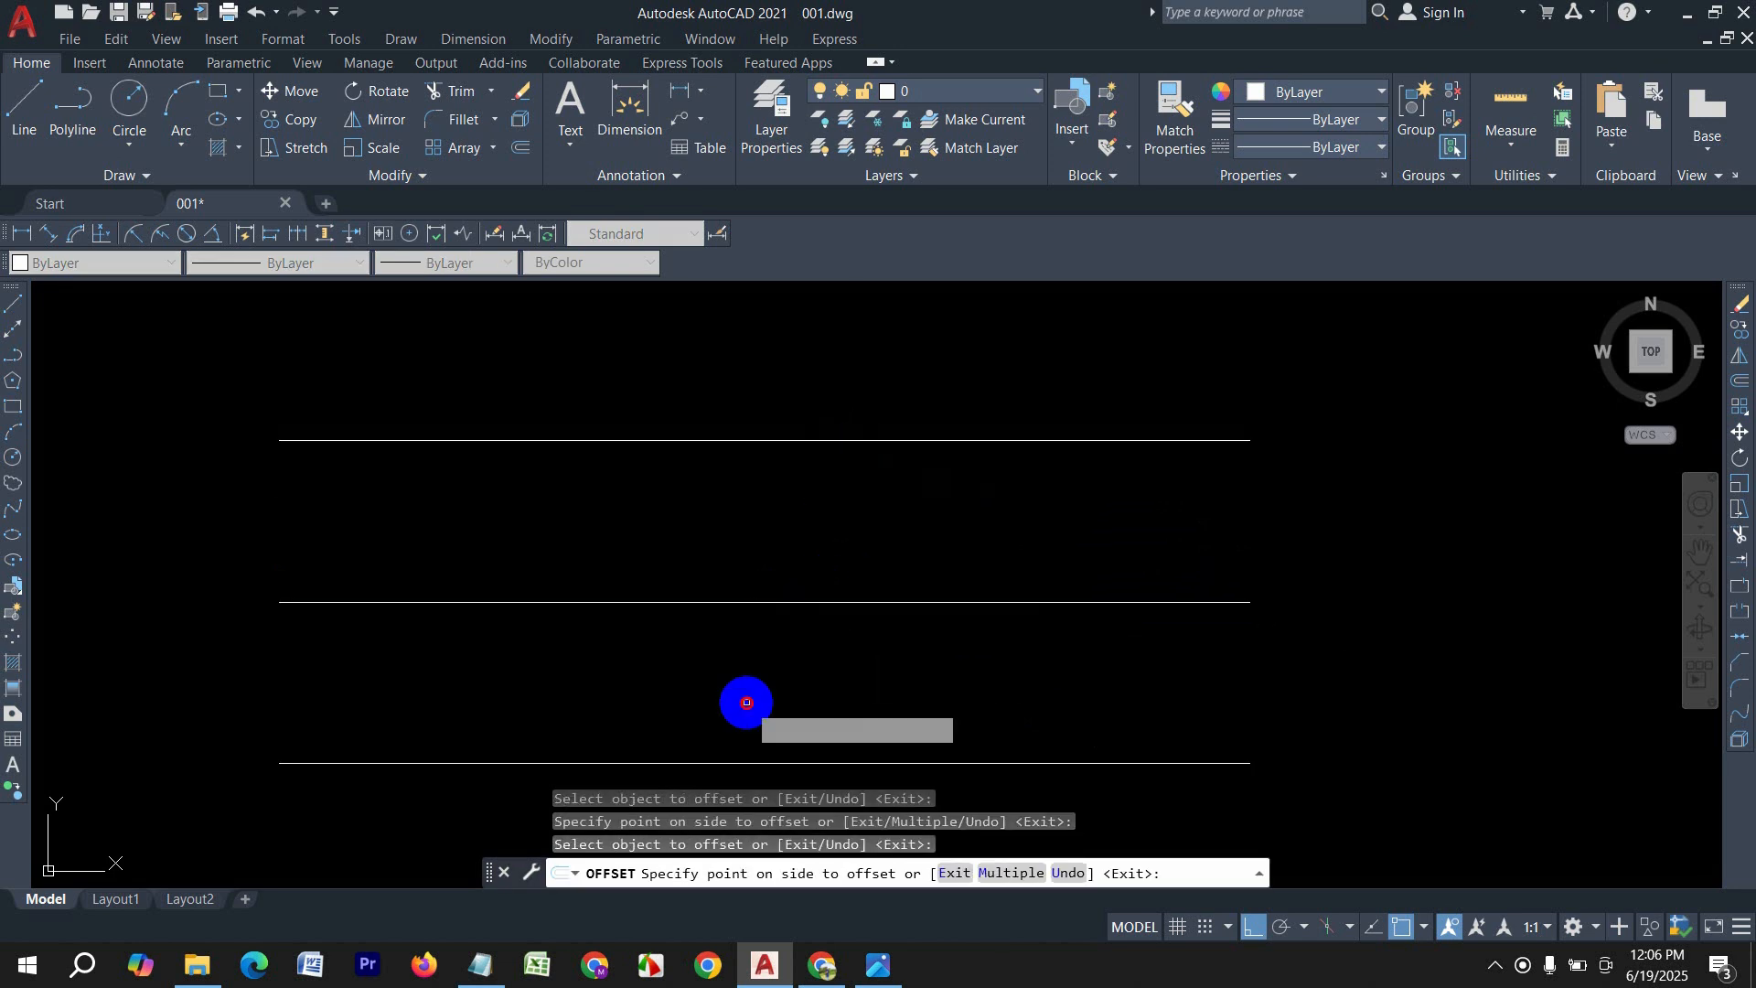
left_click(745, 706)
scroll(835, 531, "down", 5)
left_click(836, 550)
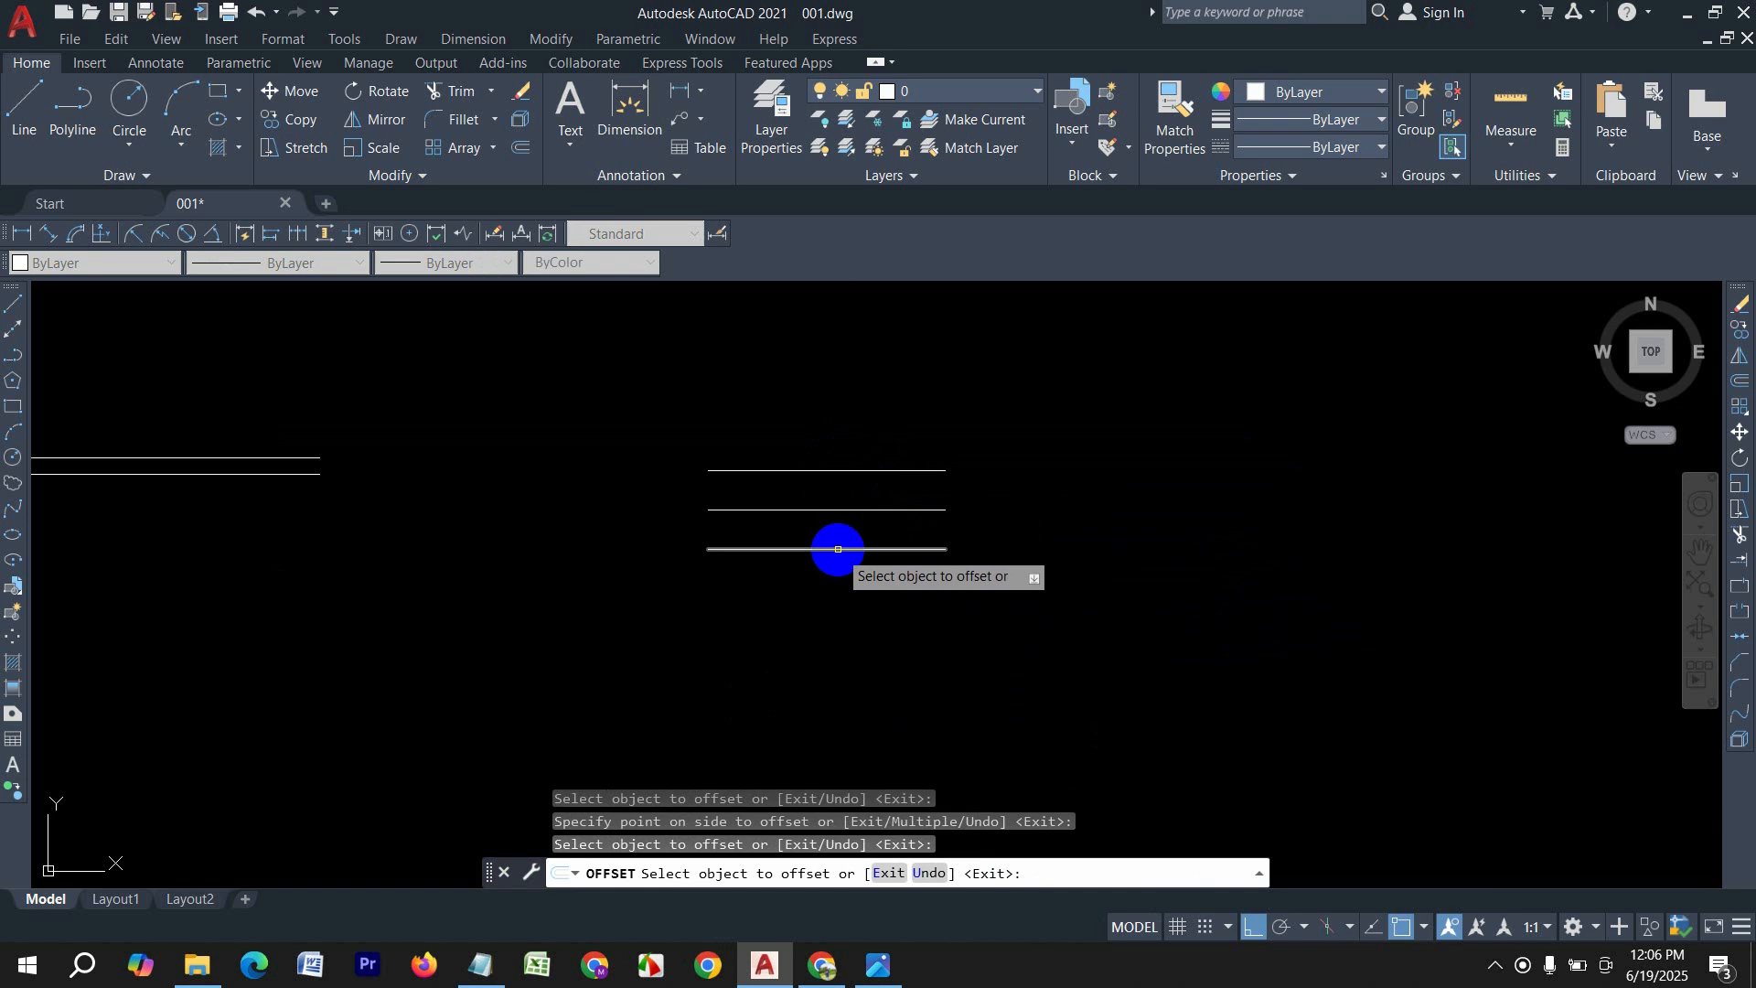
left_click(824, 585)
left_click(829, 588)
left_click(818, 654)
key("Escape")
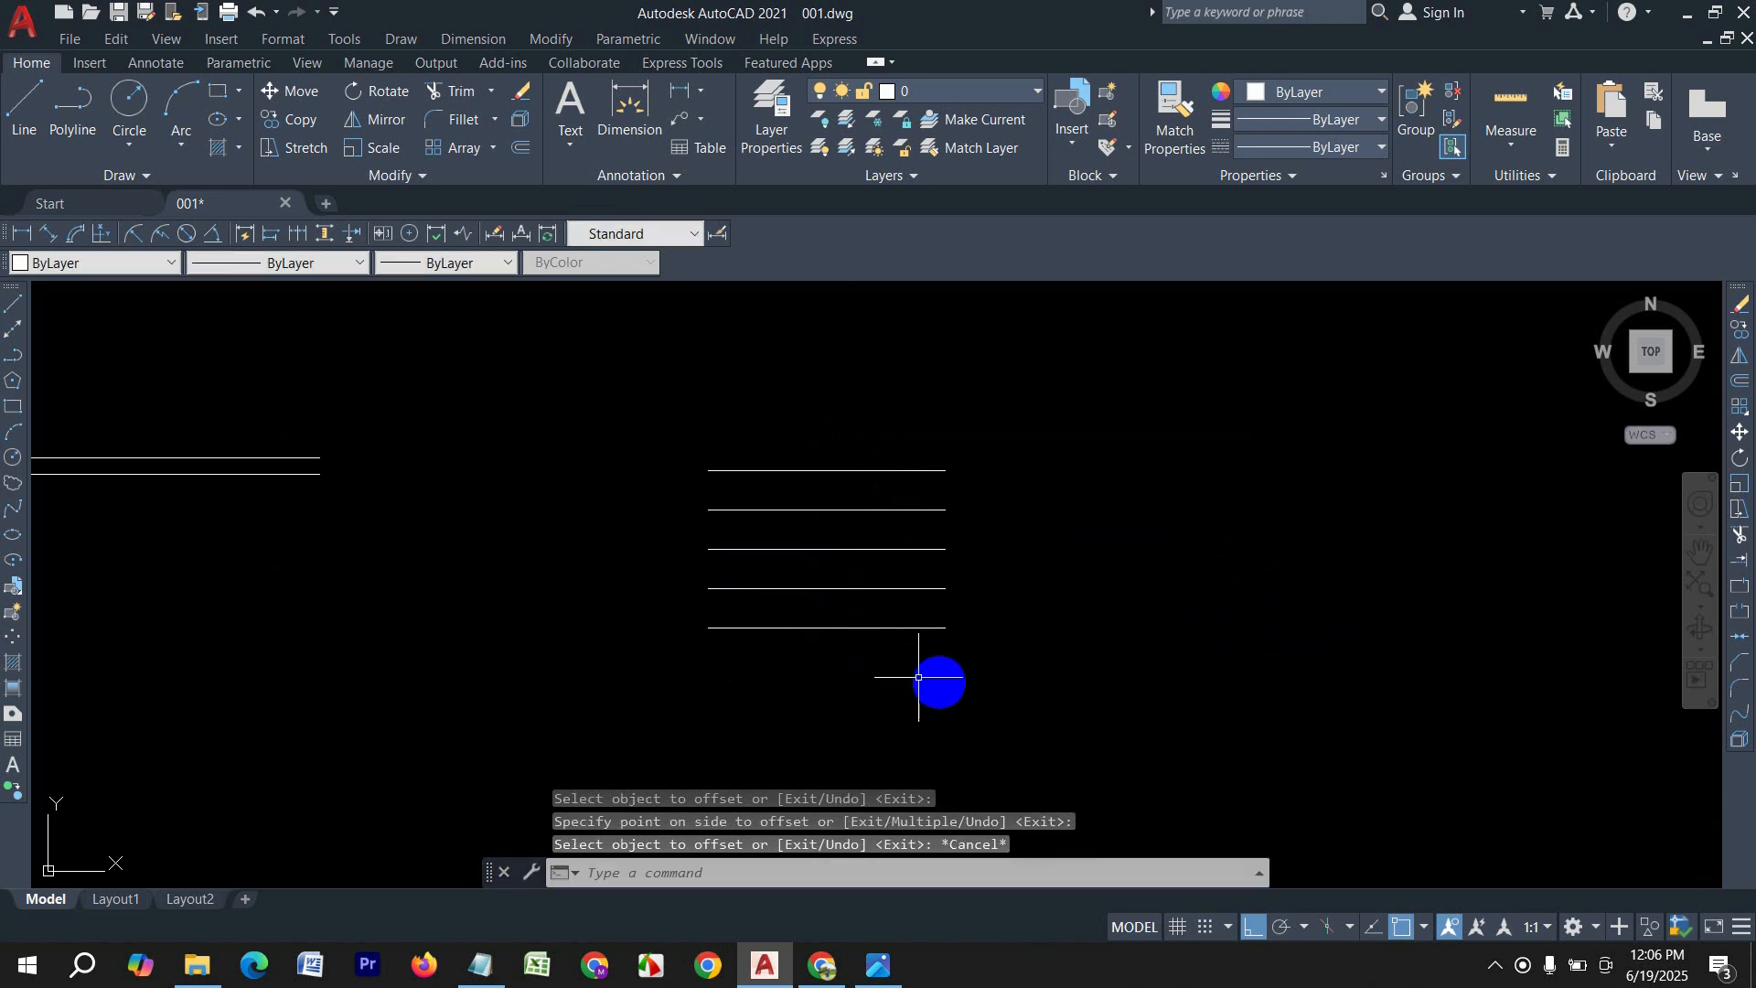
Step: Offset the uppermost line of the stack upward three times at 9-inch spacing
left_click(552, 41)
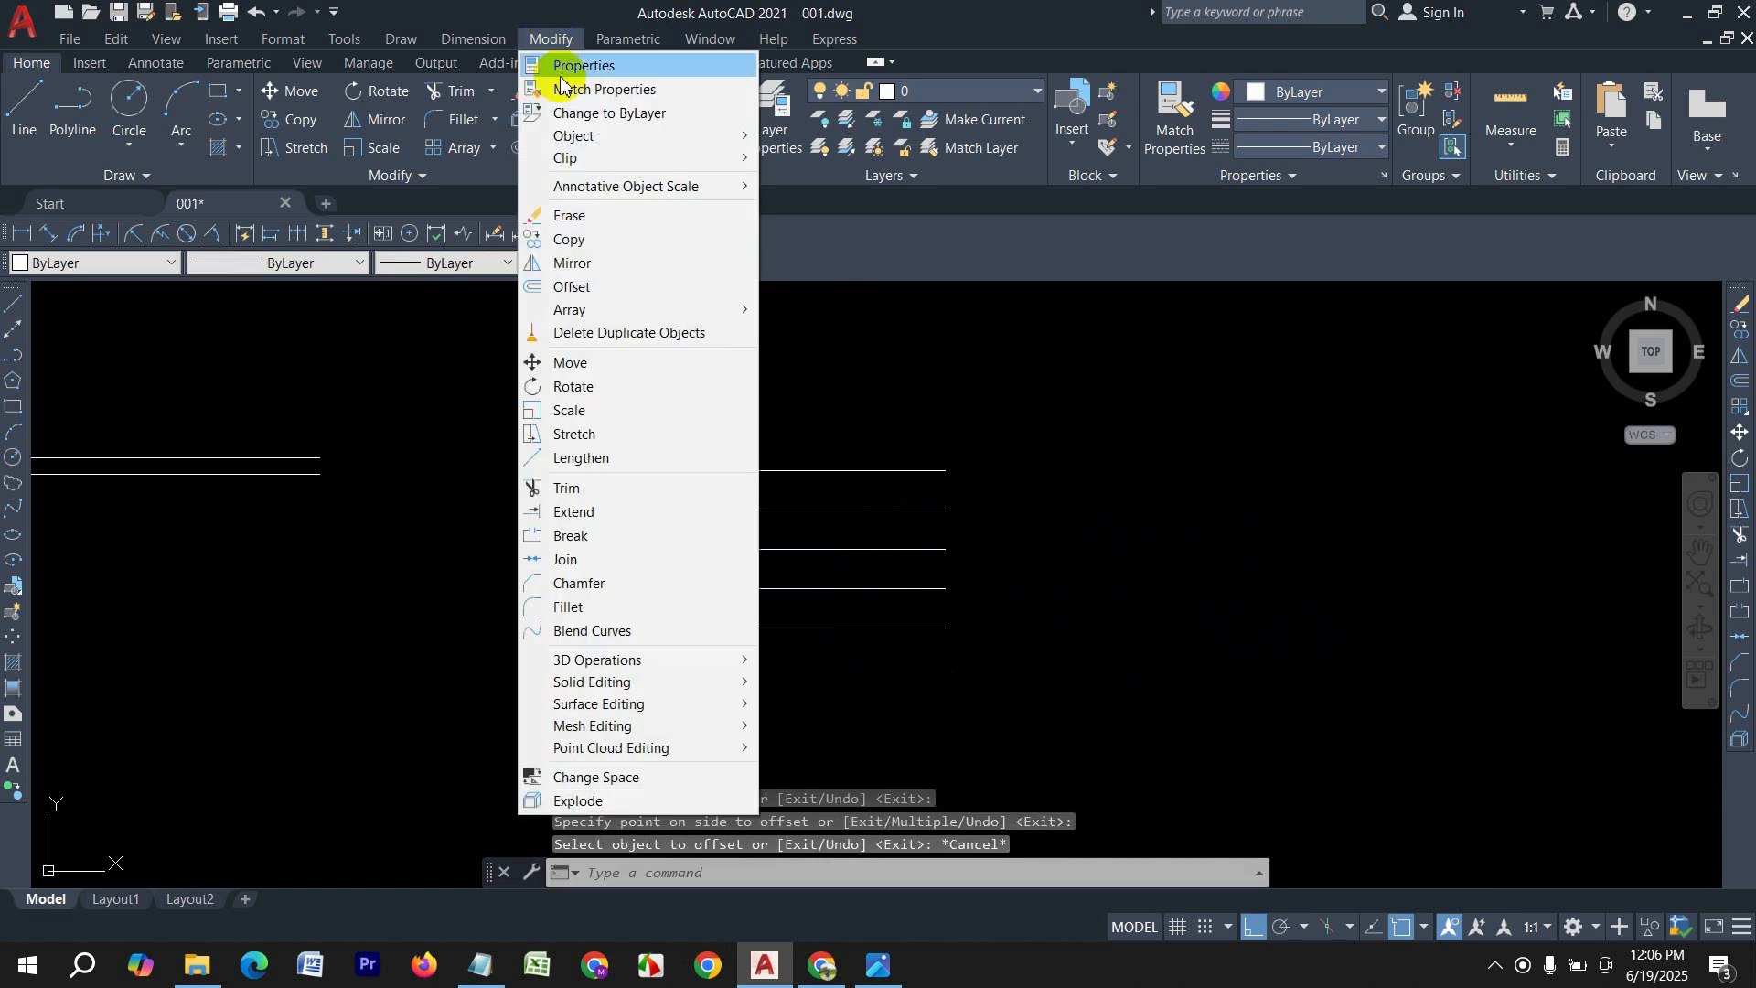
left_click(581, 289)
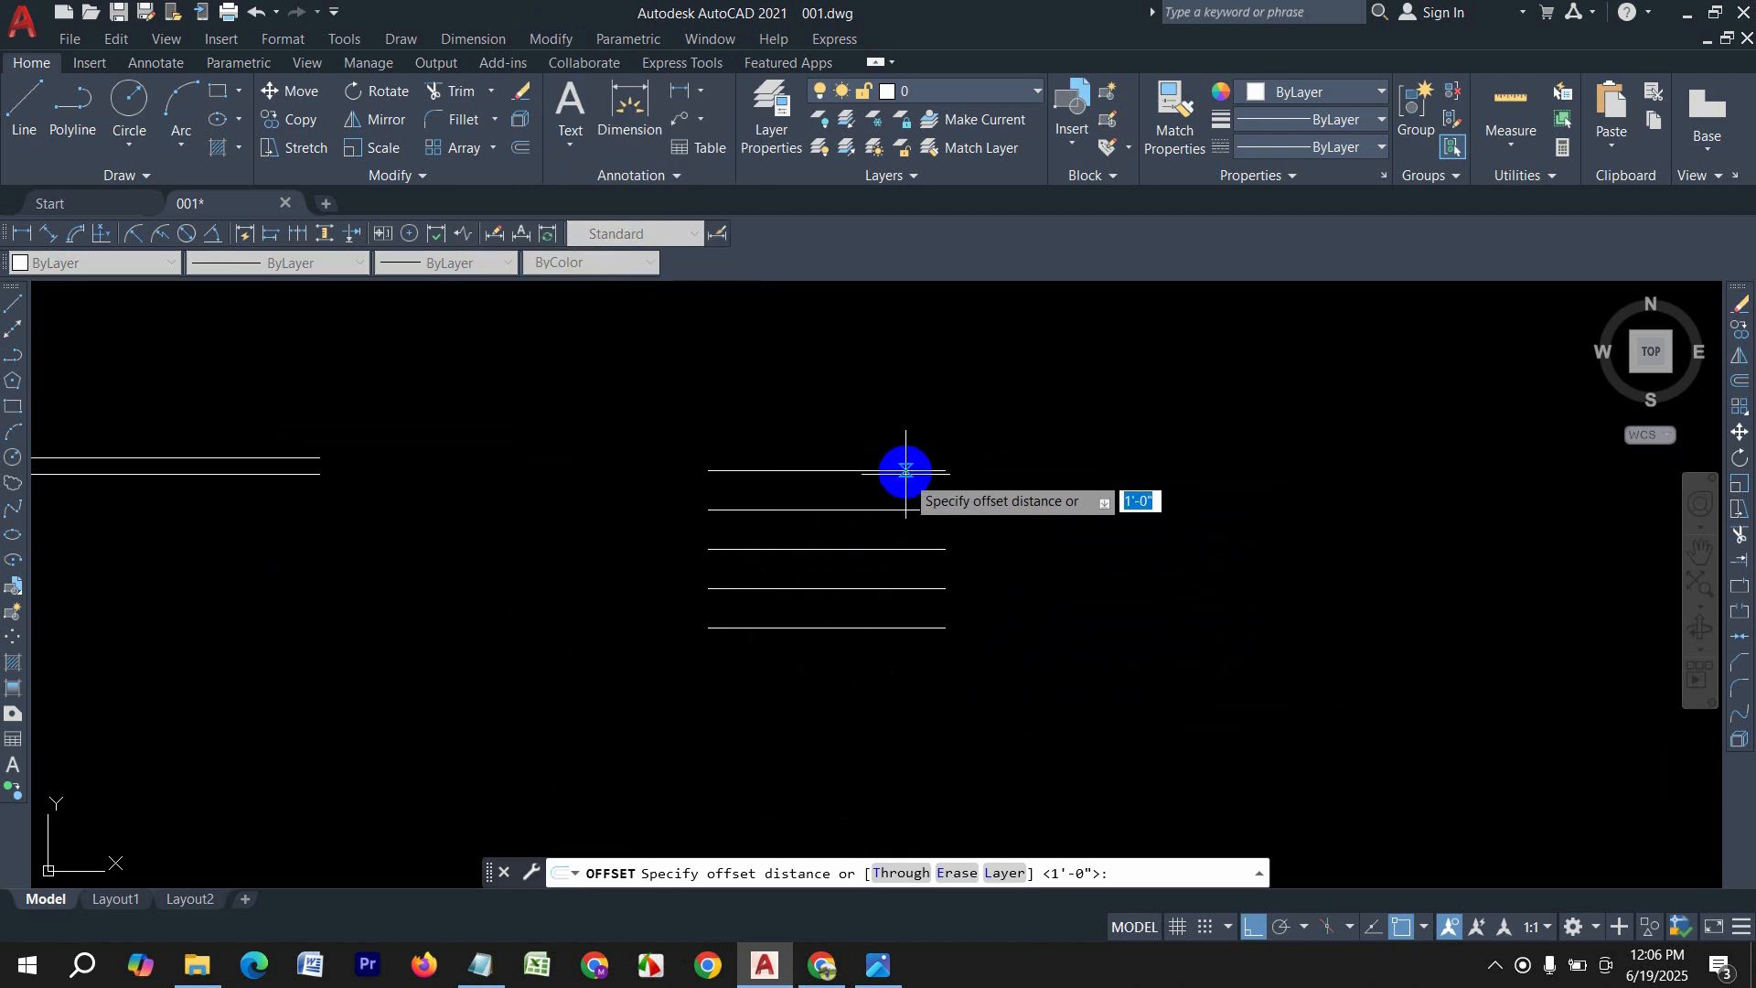
key("Return")
left_click(878, 470)
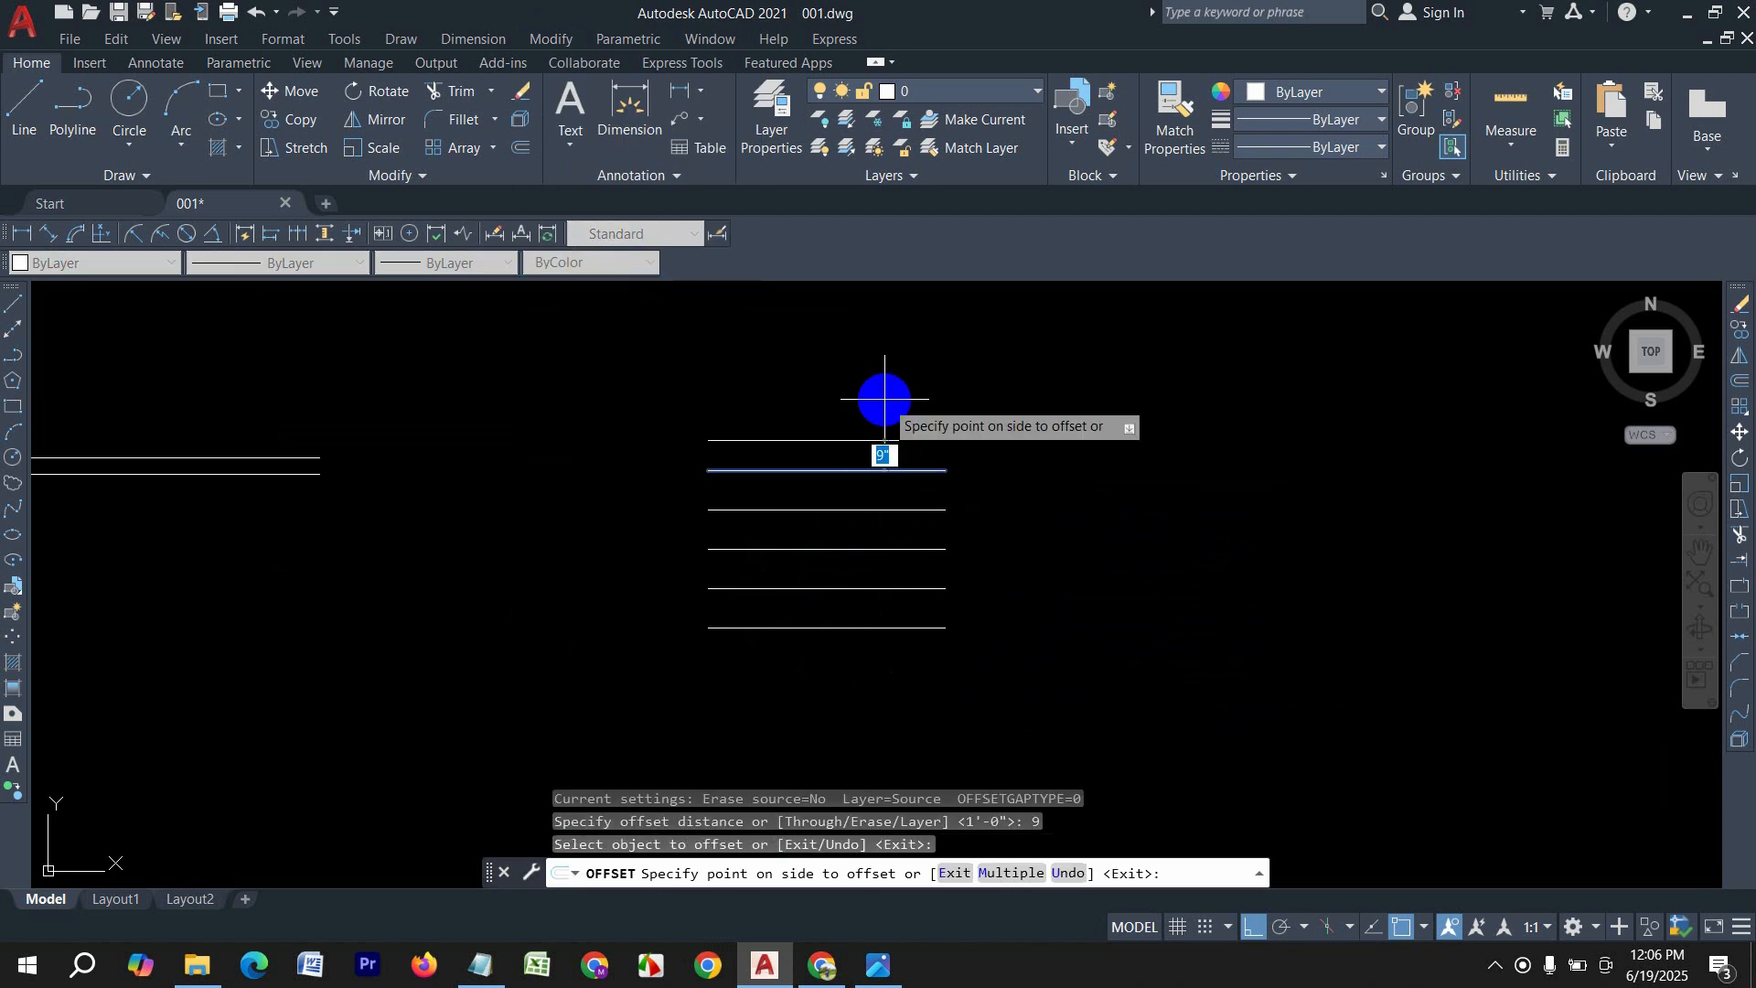
left_click(882, 396)
left_click(878, 441)
left_click(880, 373)
left_click(877, 410)
left_click(870, 372)
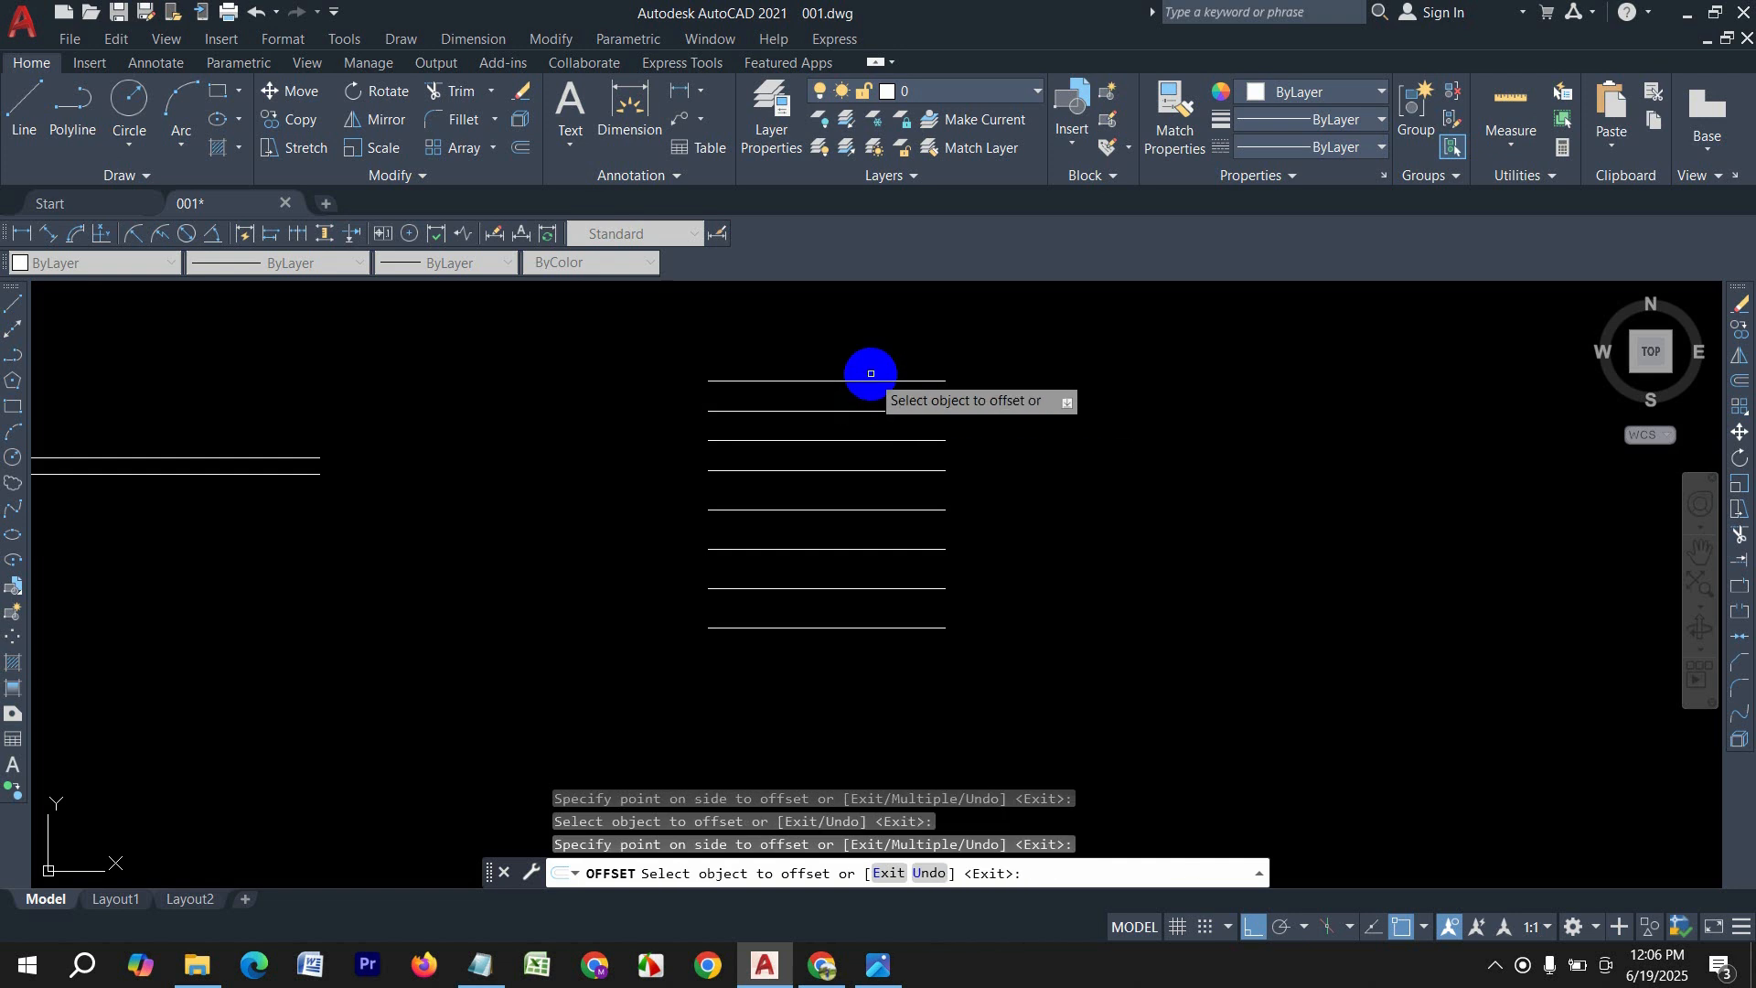
key("Escape")
Step: Check the command shortcut list and add a linear dimension above the uppermost line of the stack
left_click(879, 968)
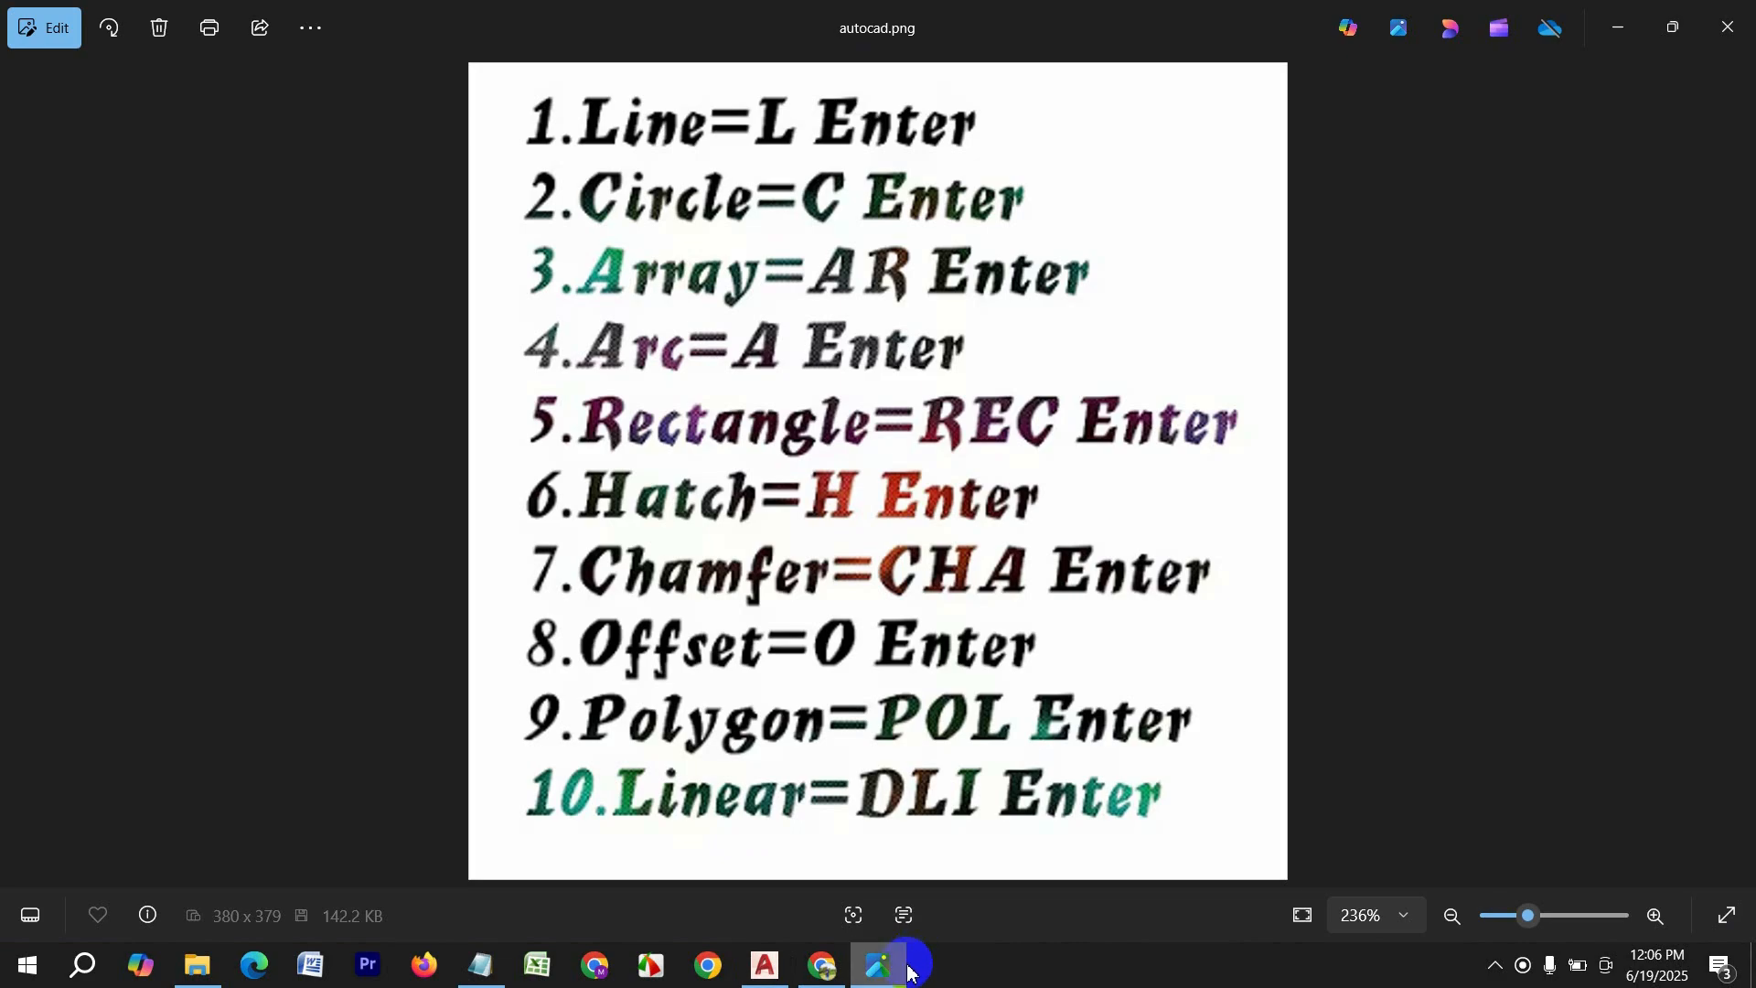
left_click(901, 977)
scroll(1011, 443, "up", 4)
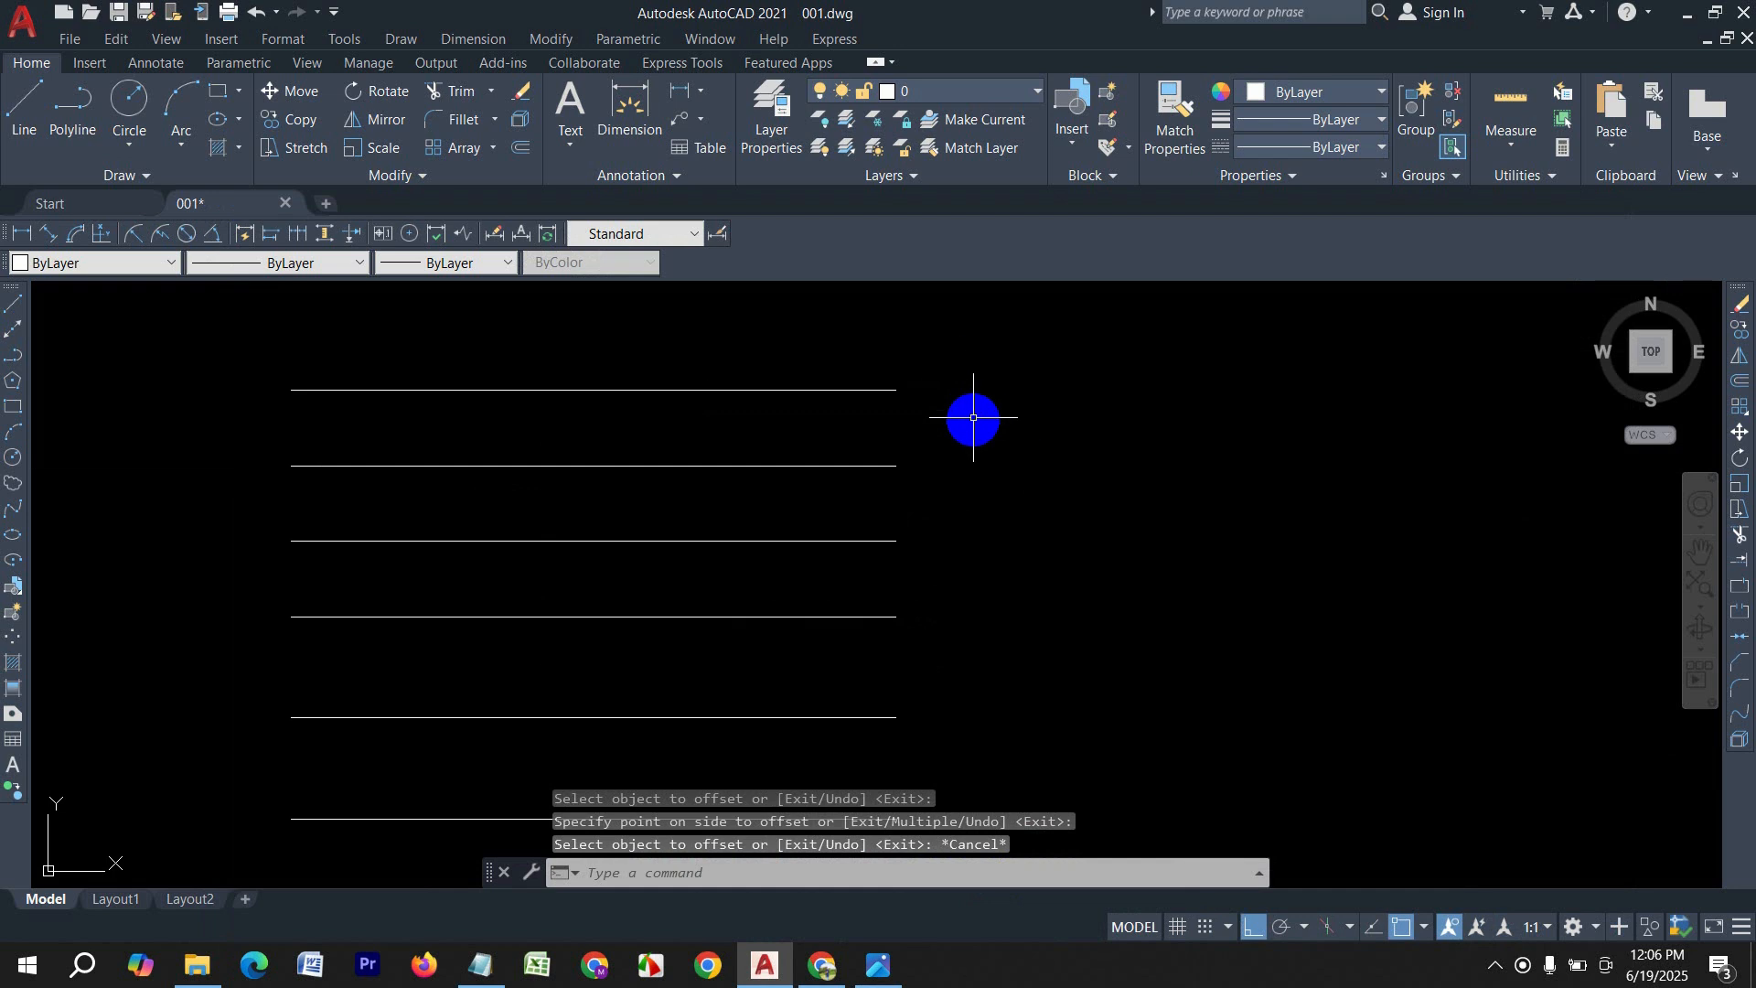
scroll(973, 420, "down", 4)
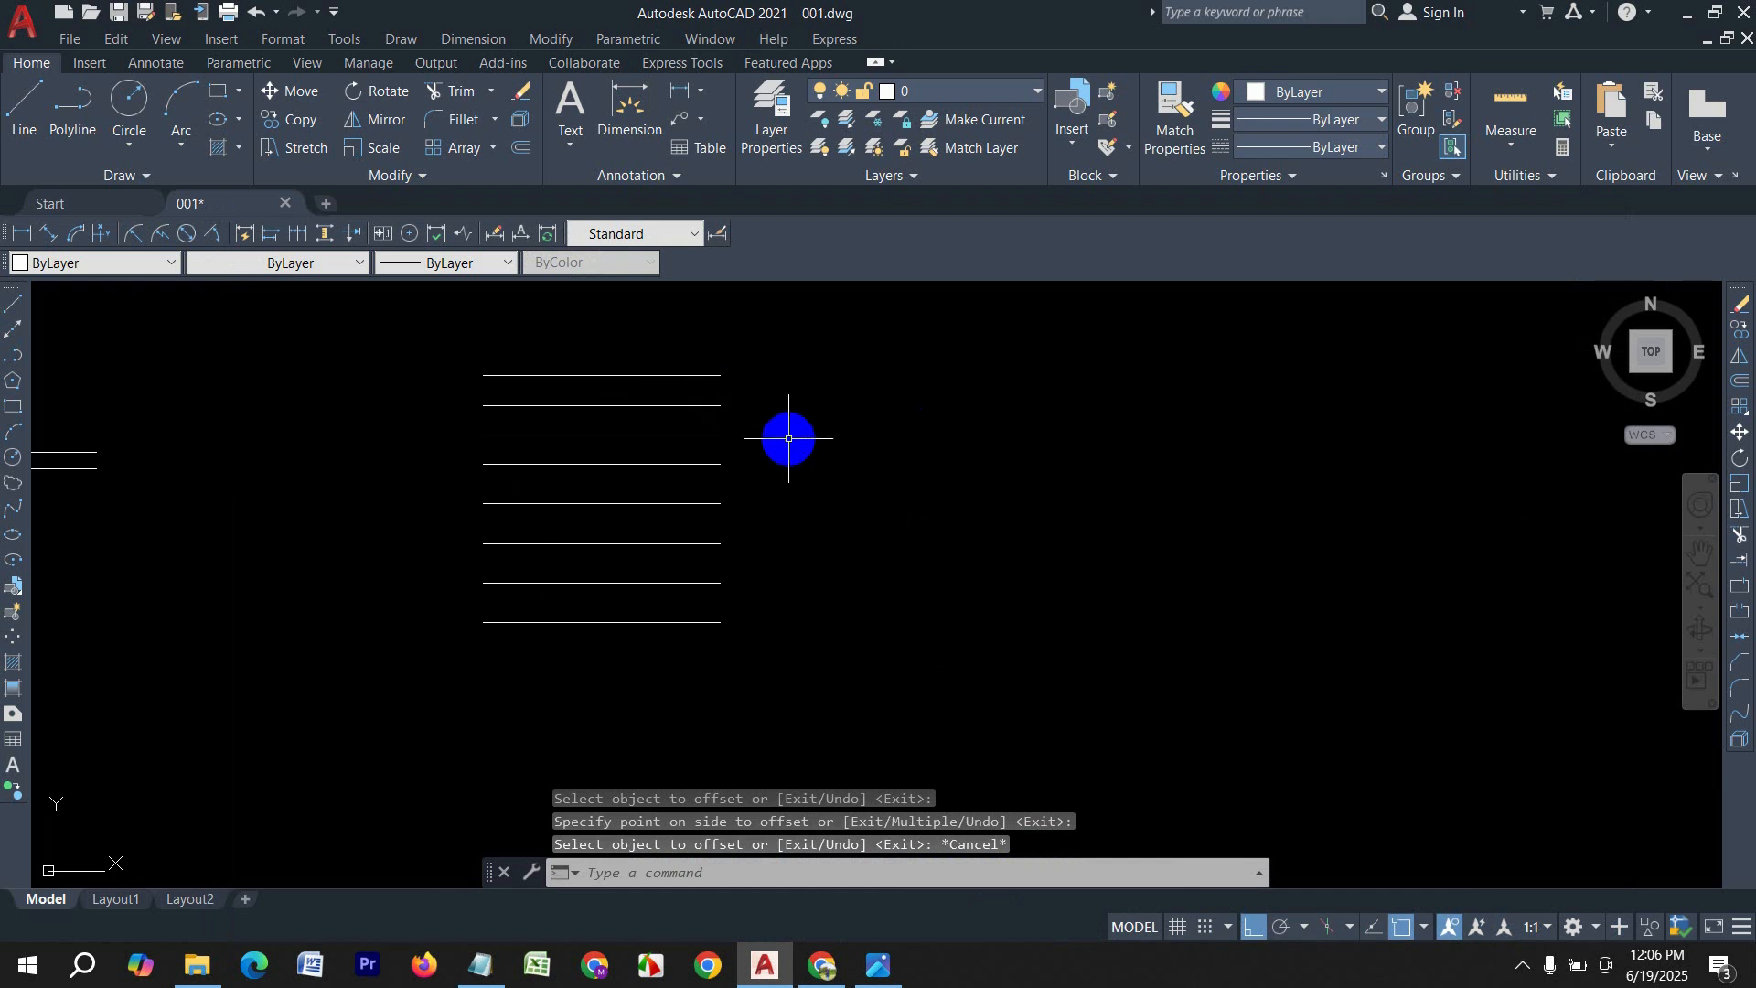
type("DIML")
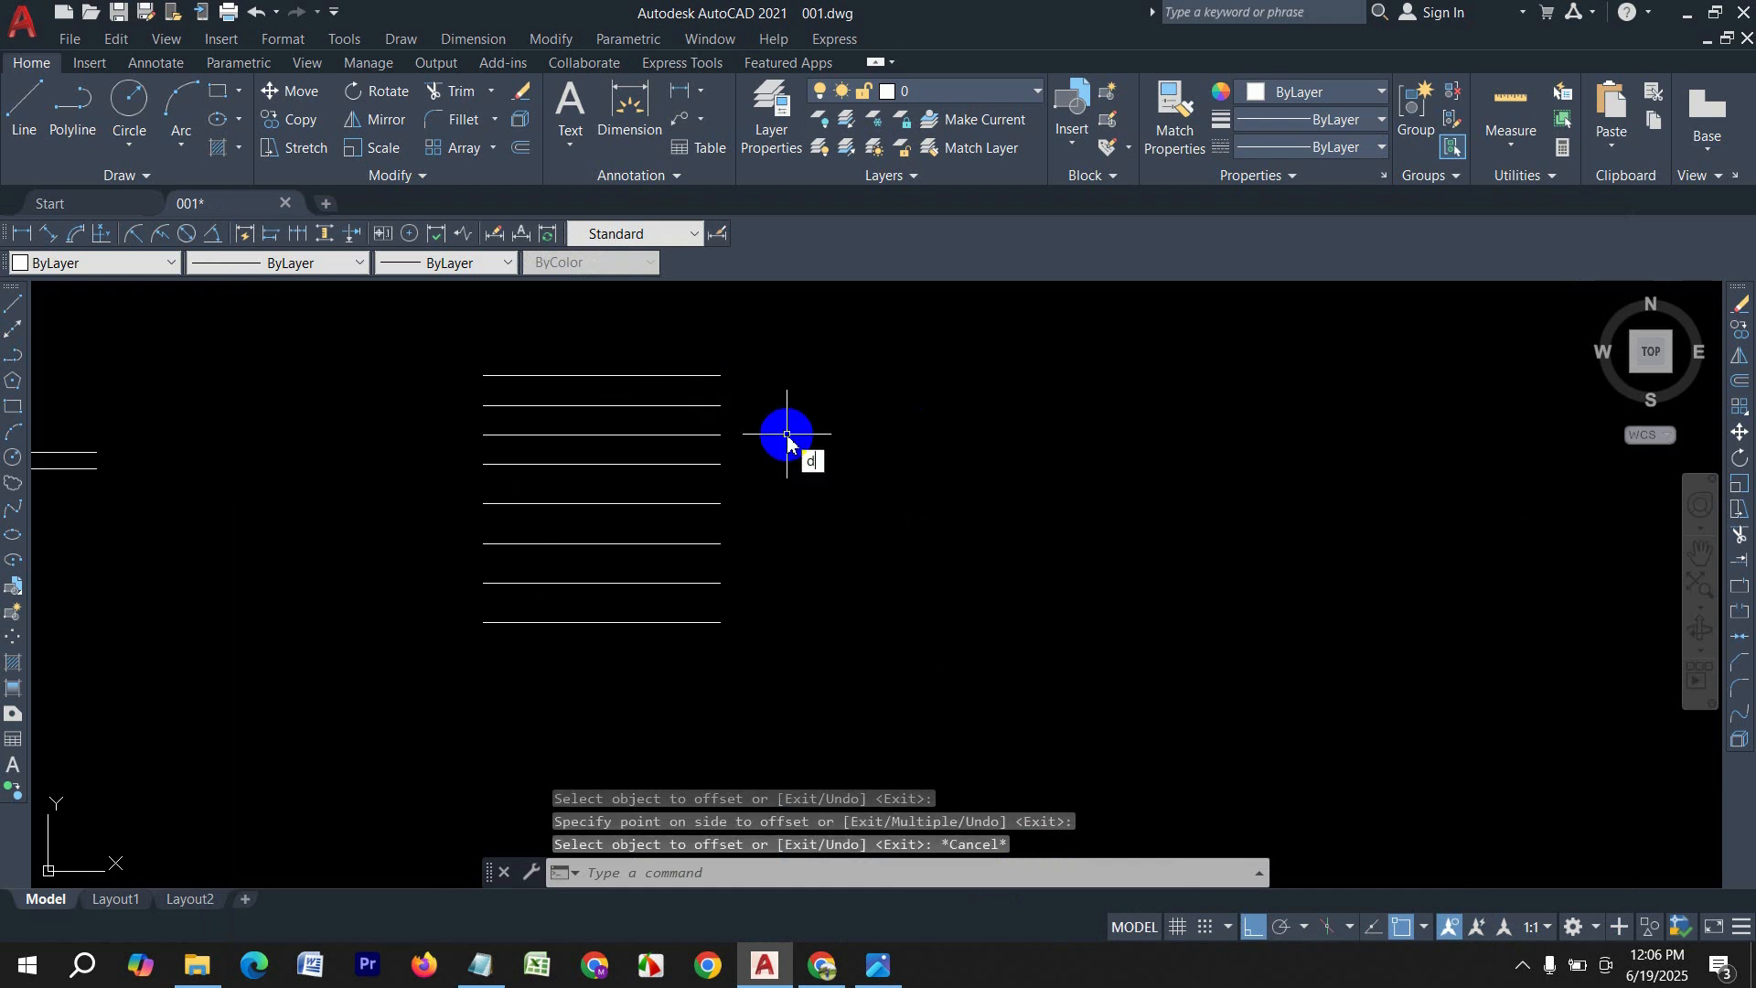
type("I")
key("Return")
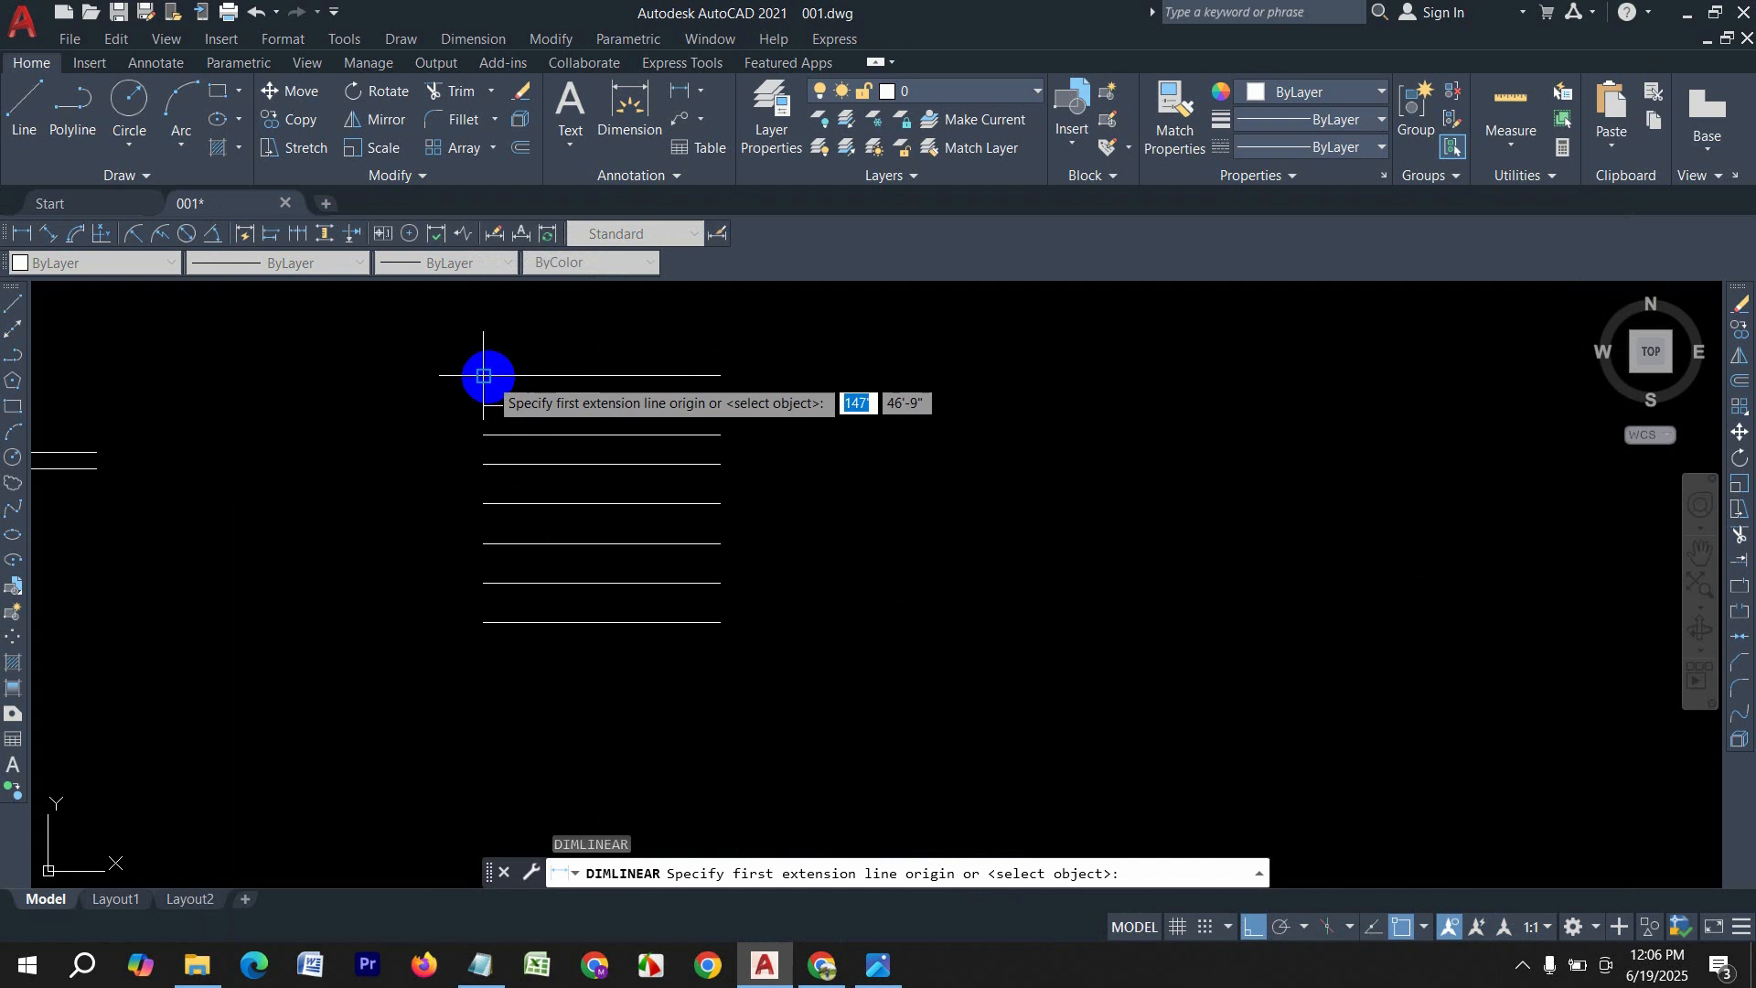
left_click(488, 376)
left_click(720, 375)
scroll(699, 343, "up", 4)
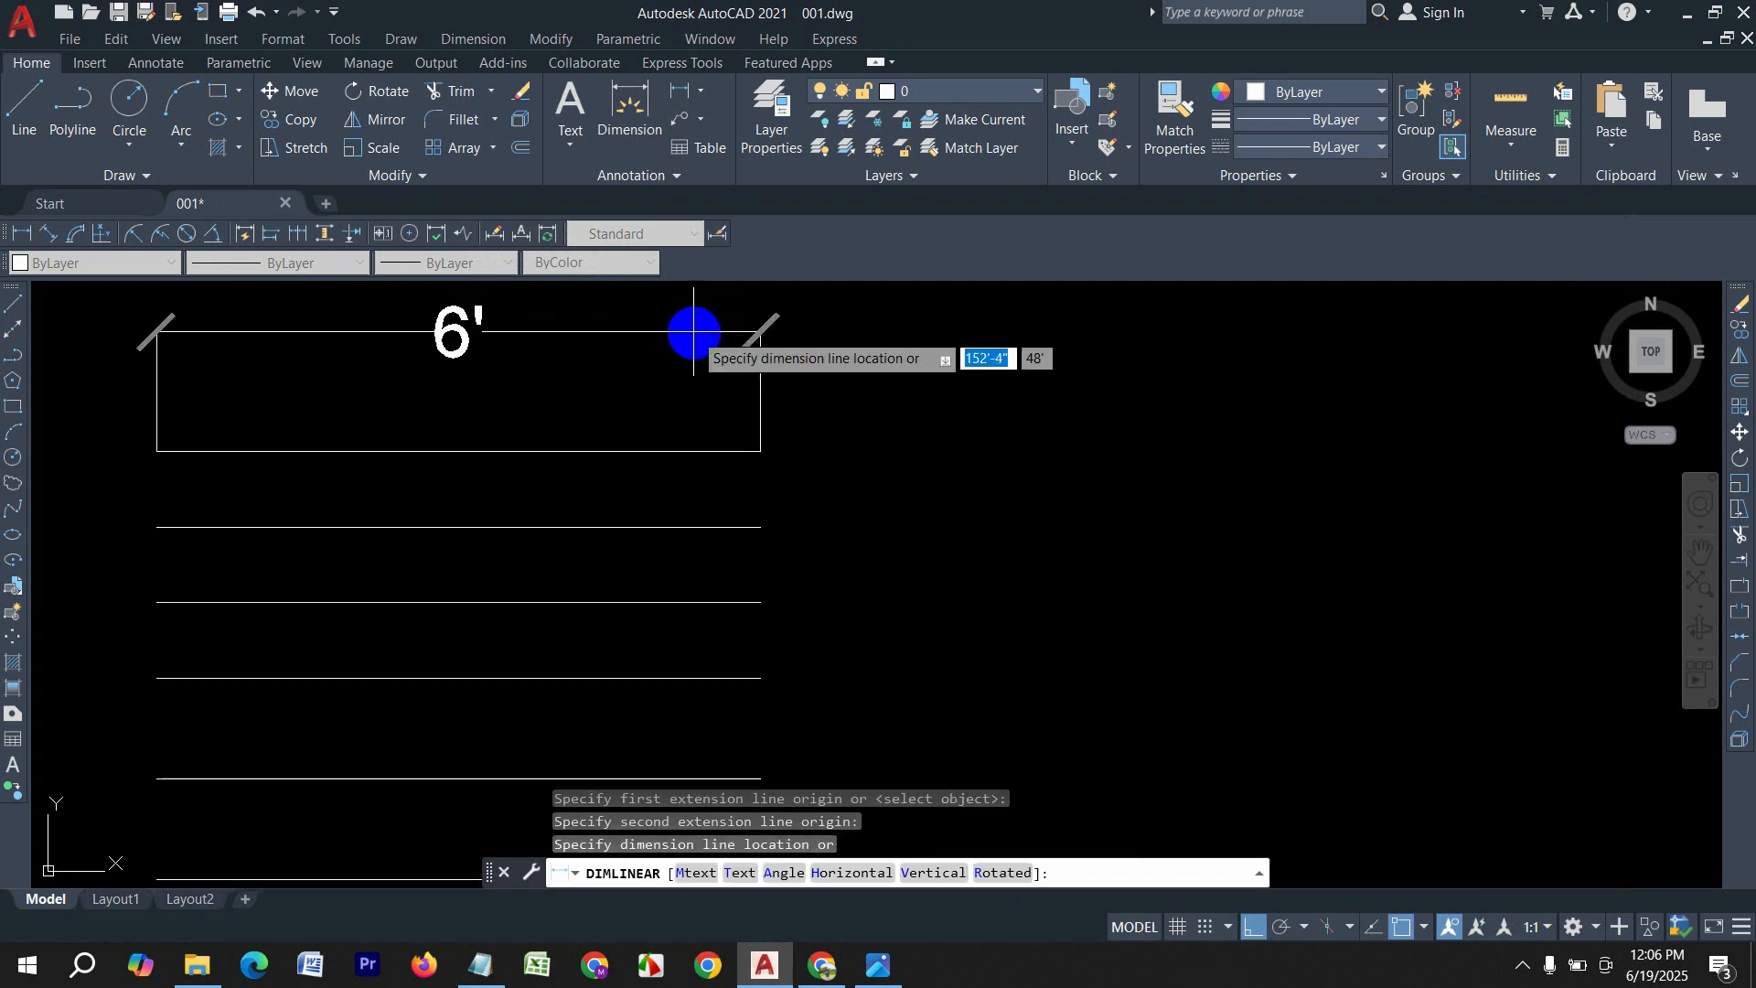
left_click(700, 371)
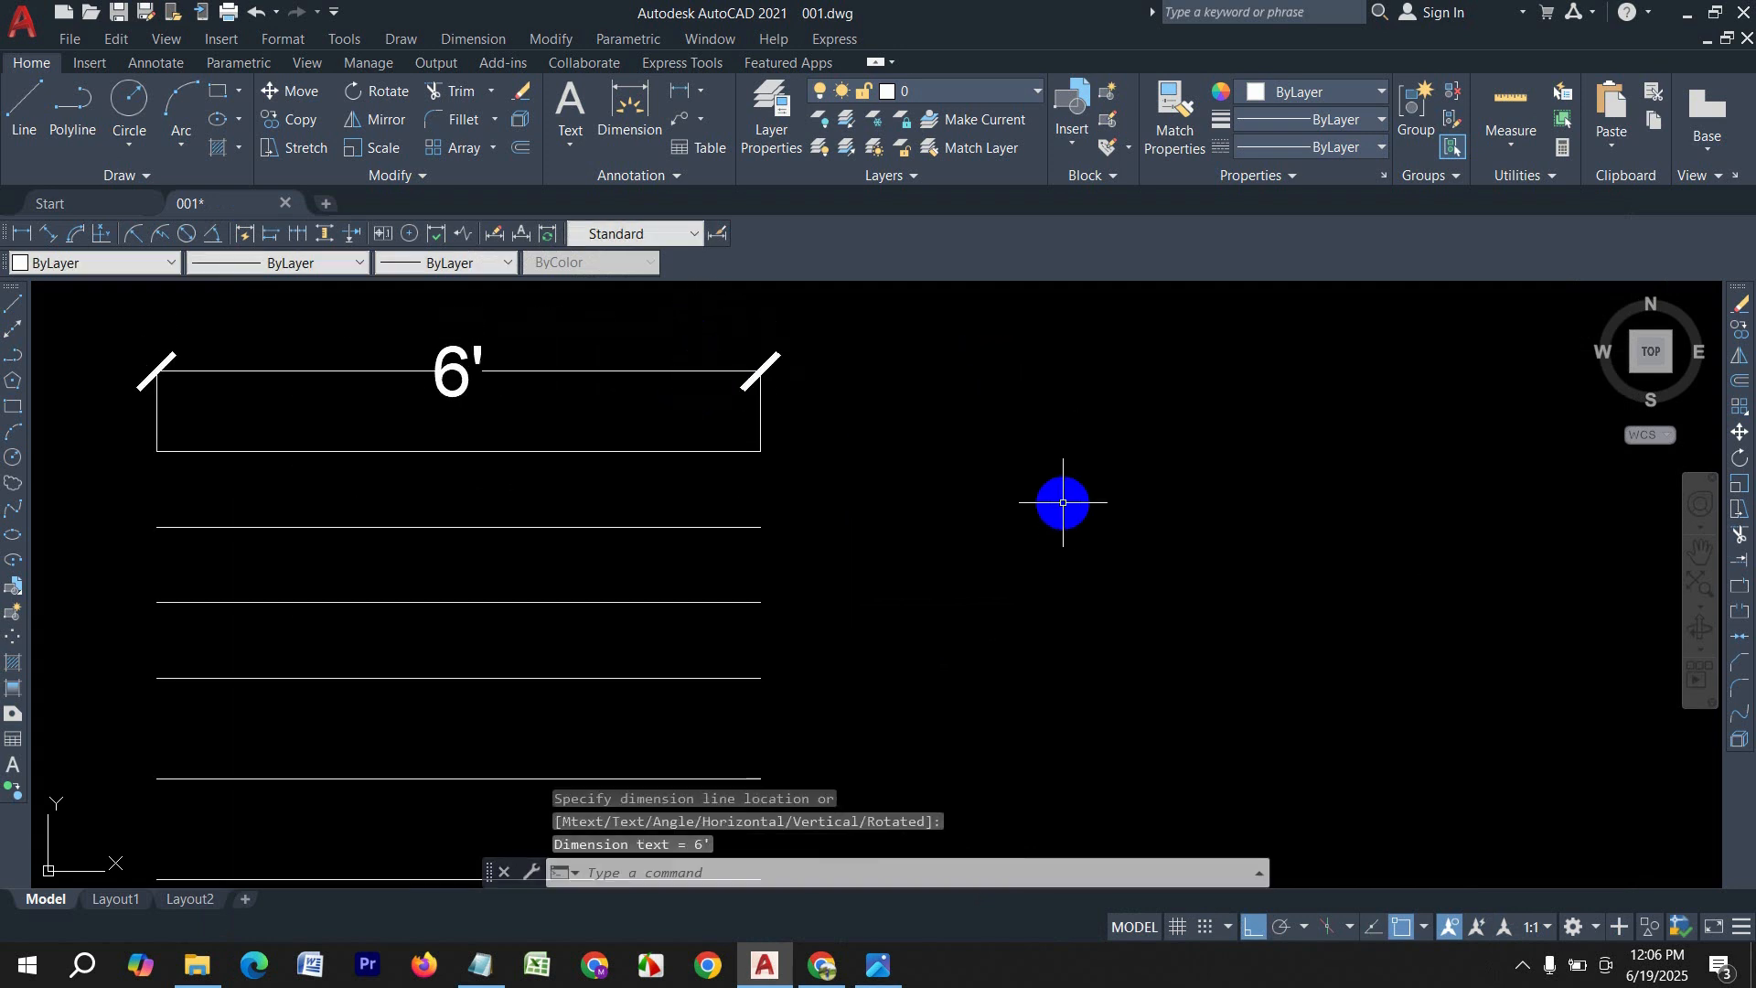
Step: Draw a 4' horizontal line in the empty area to the right of the line stack
type("l")
key("Return")
left_click(962, 616)
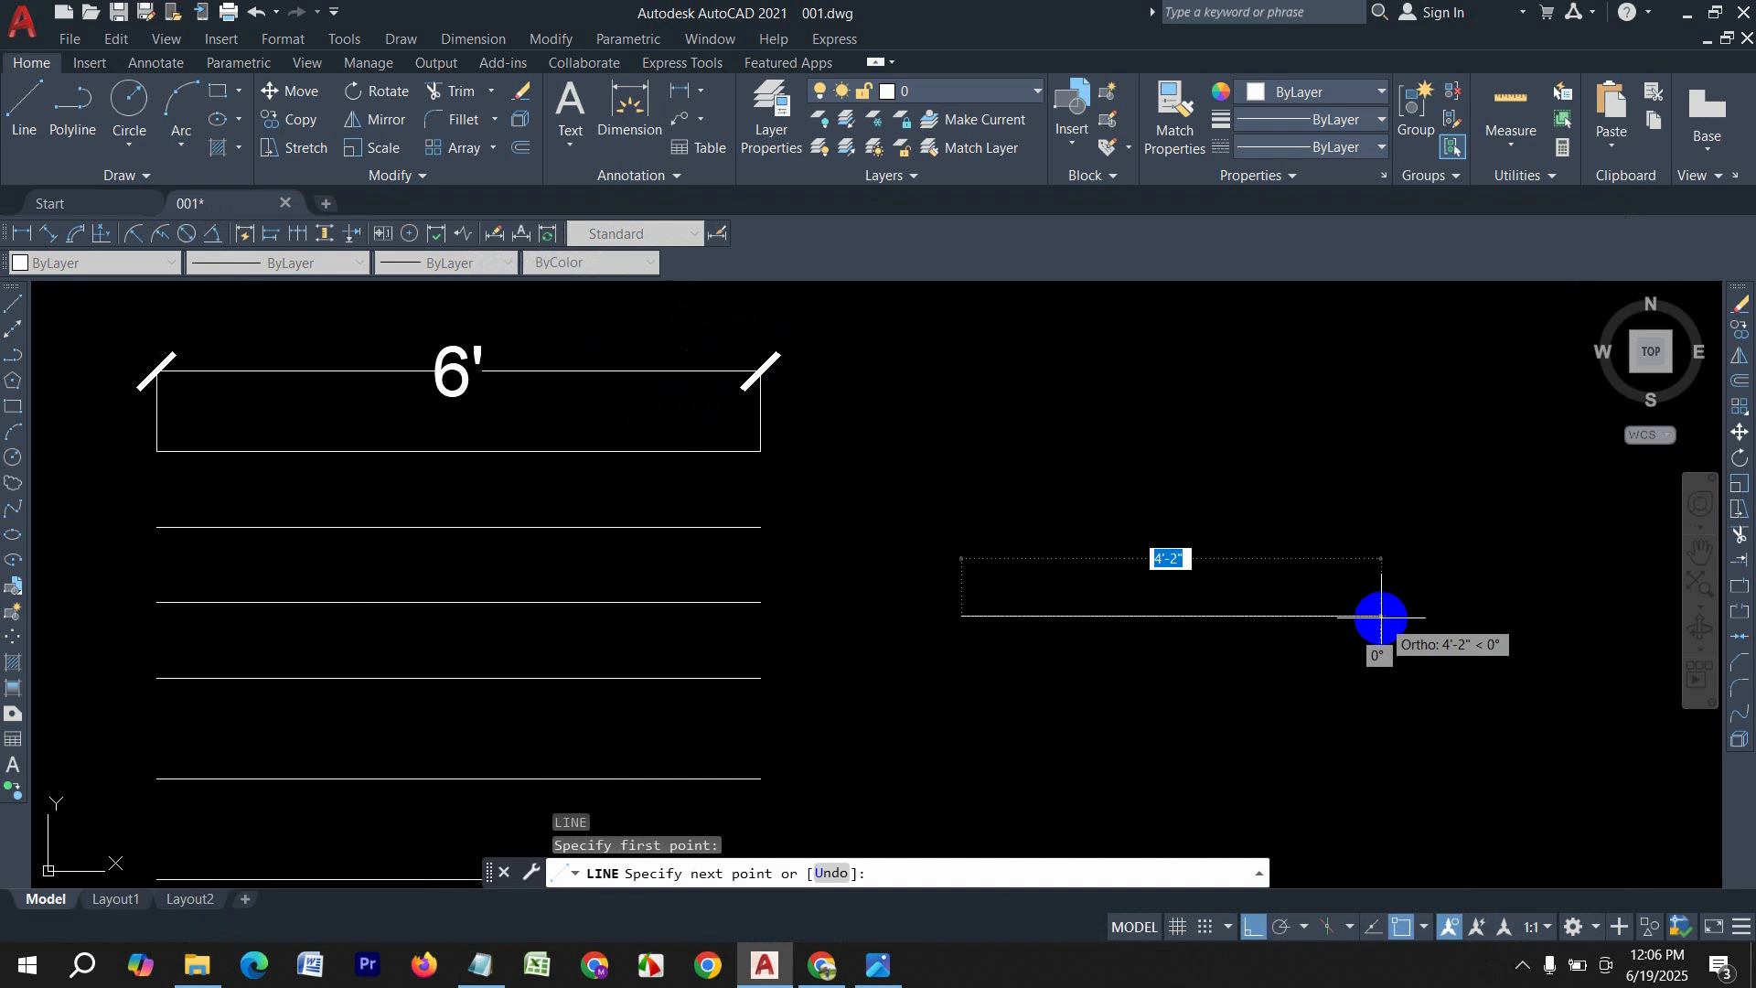
type("4'")
key("Return")
key("Return")
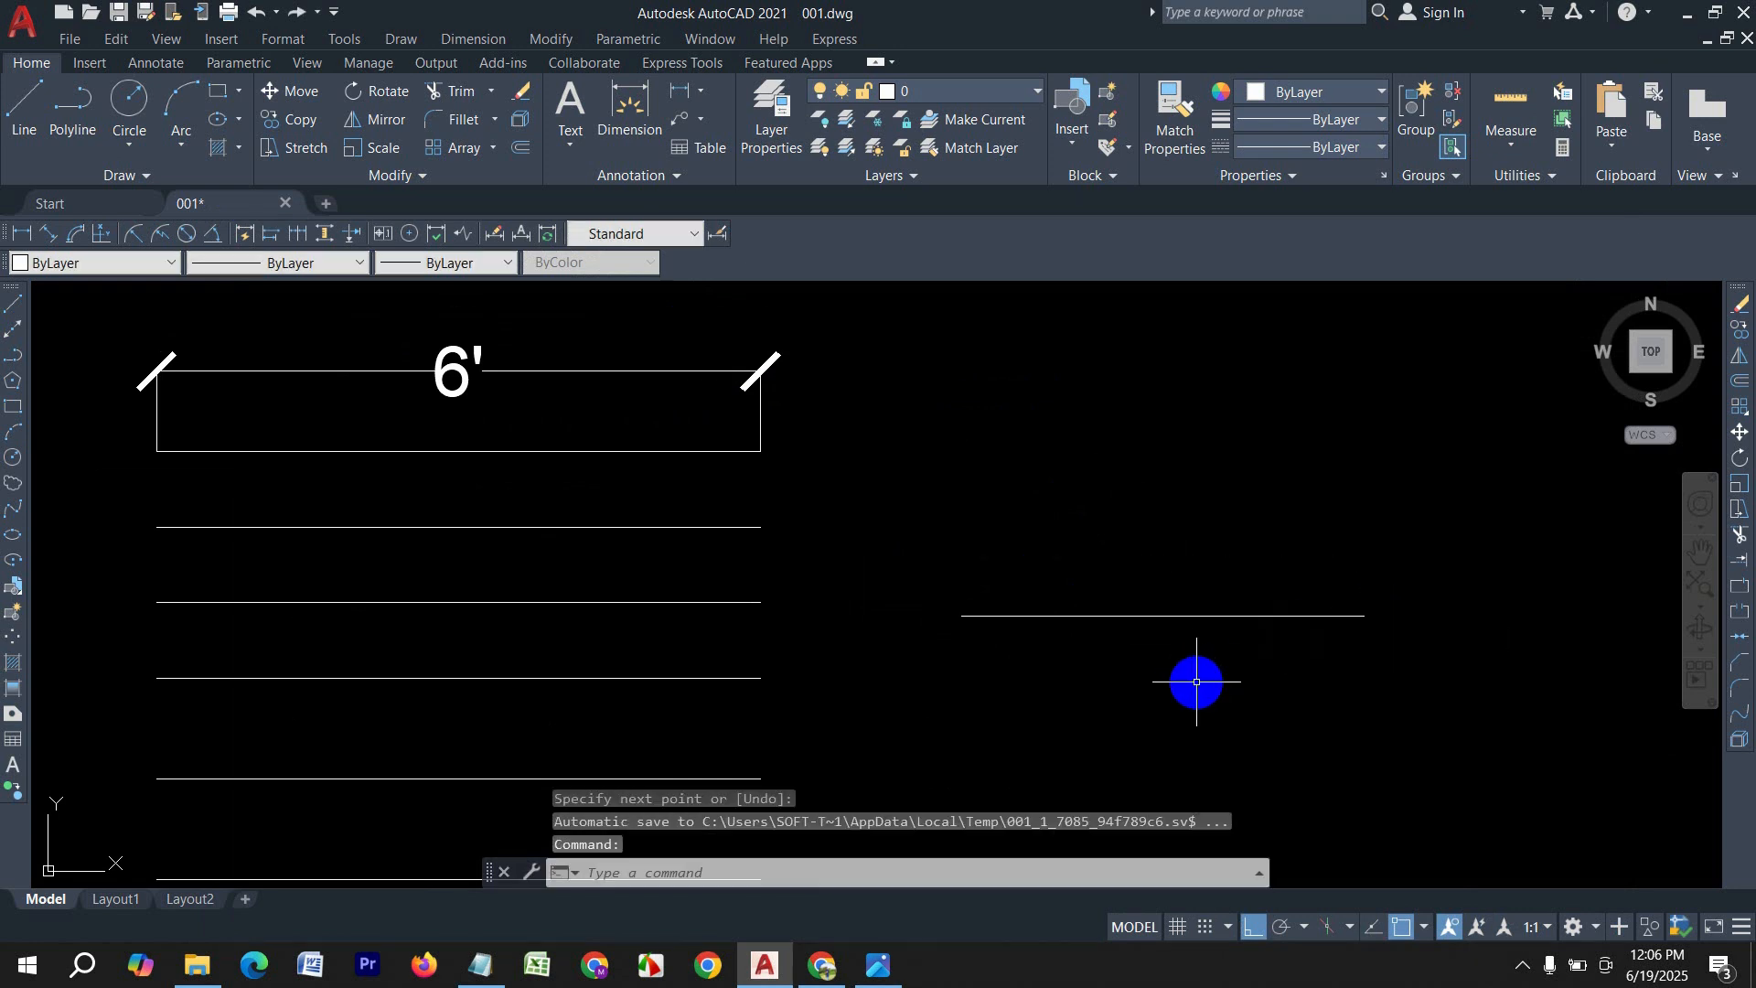
Step: Add a linear dimension below the separate line beside the stack, spanning its two endpoints
middle_click_drag(1254, 687, 1213, 648)
type("d")
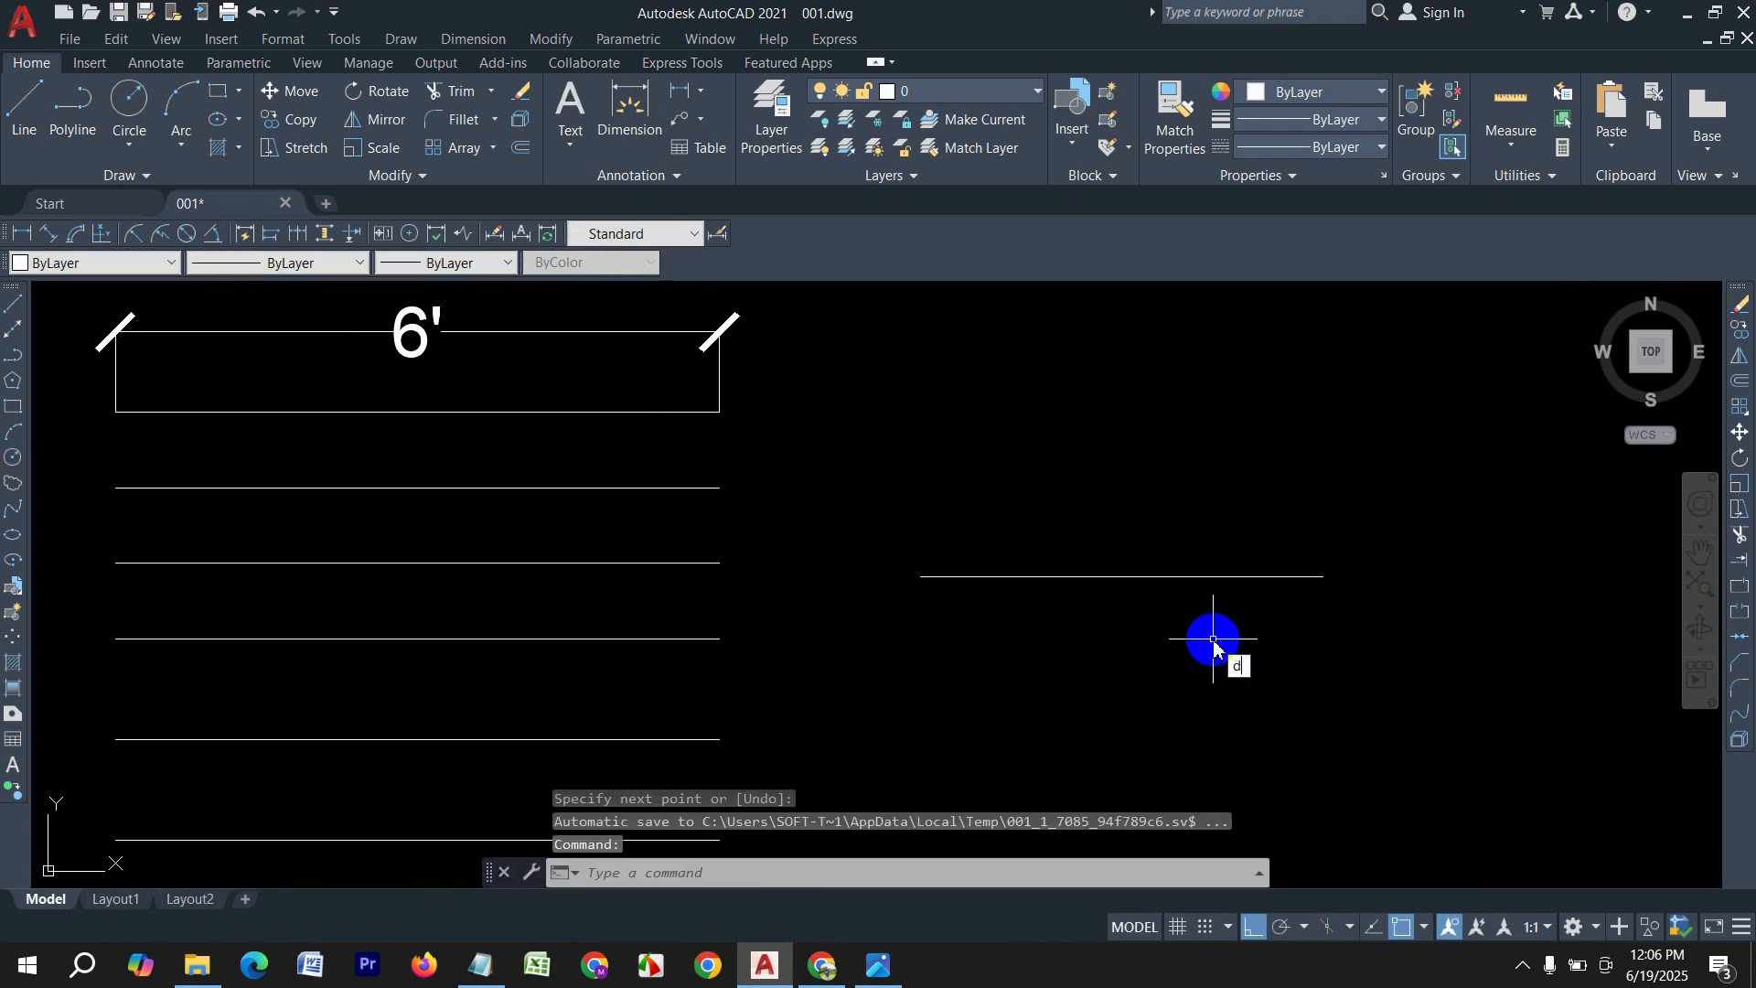
type("li")
key("Return")
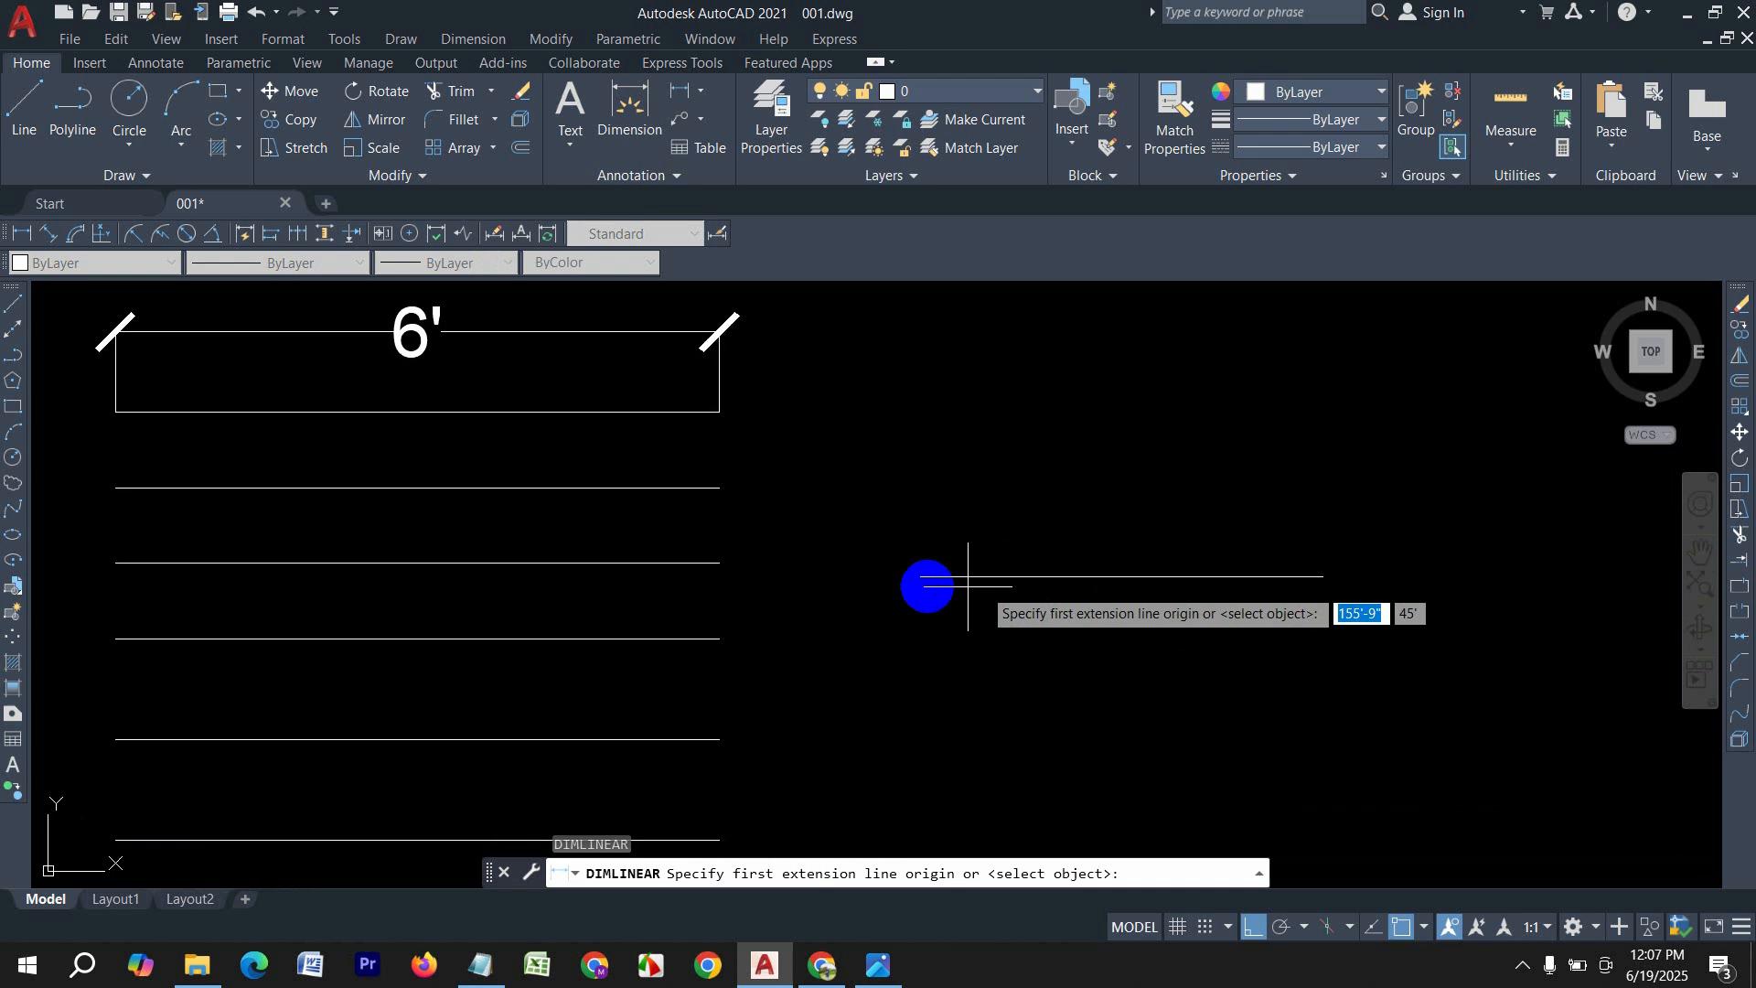
left_click(920, 576)
left_click(1323, 576)
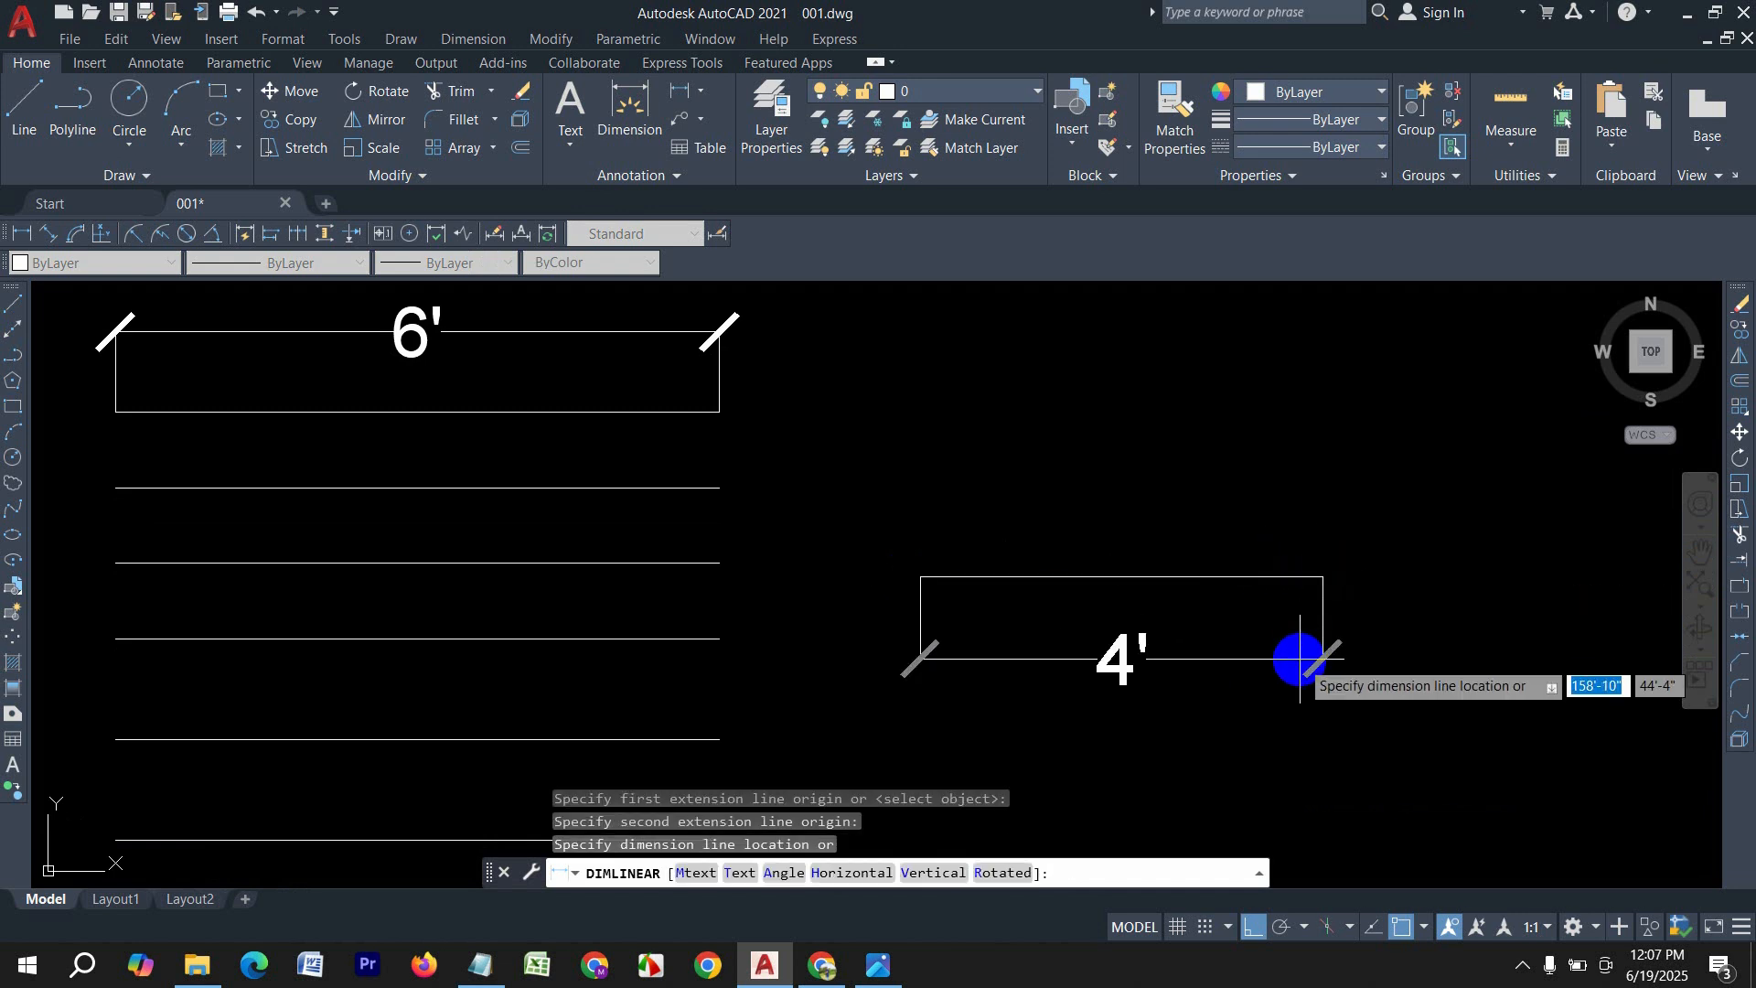
left_click(1300, 658)
middle_click_drag(1459, 710, 1358, 640)
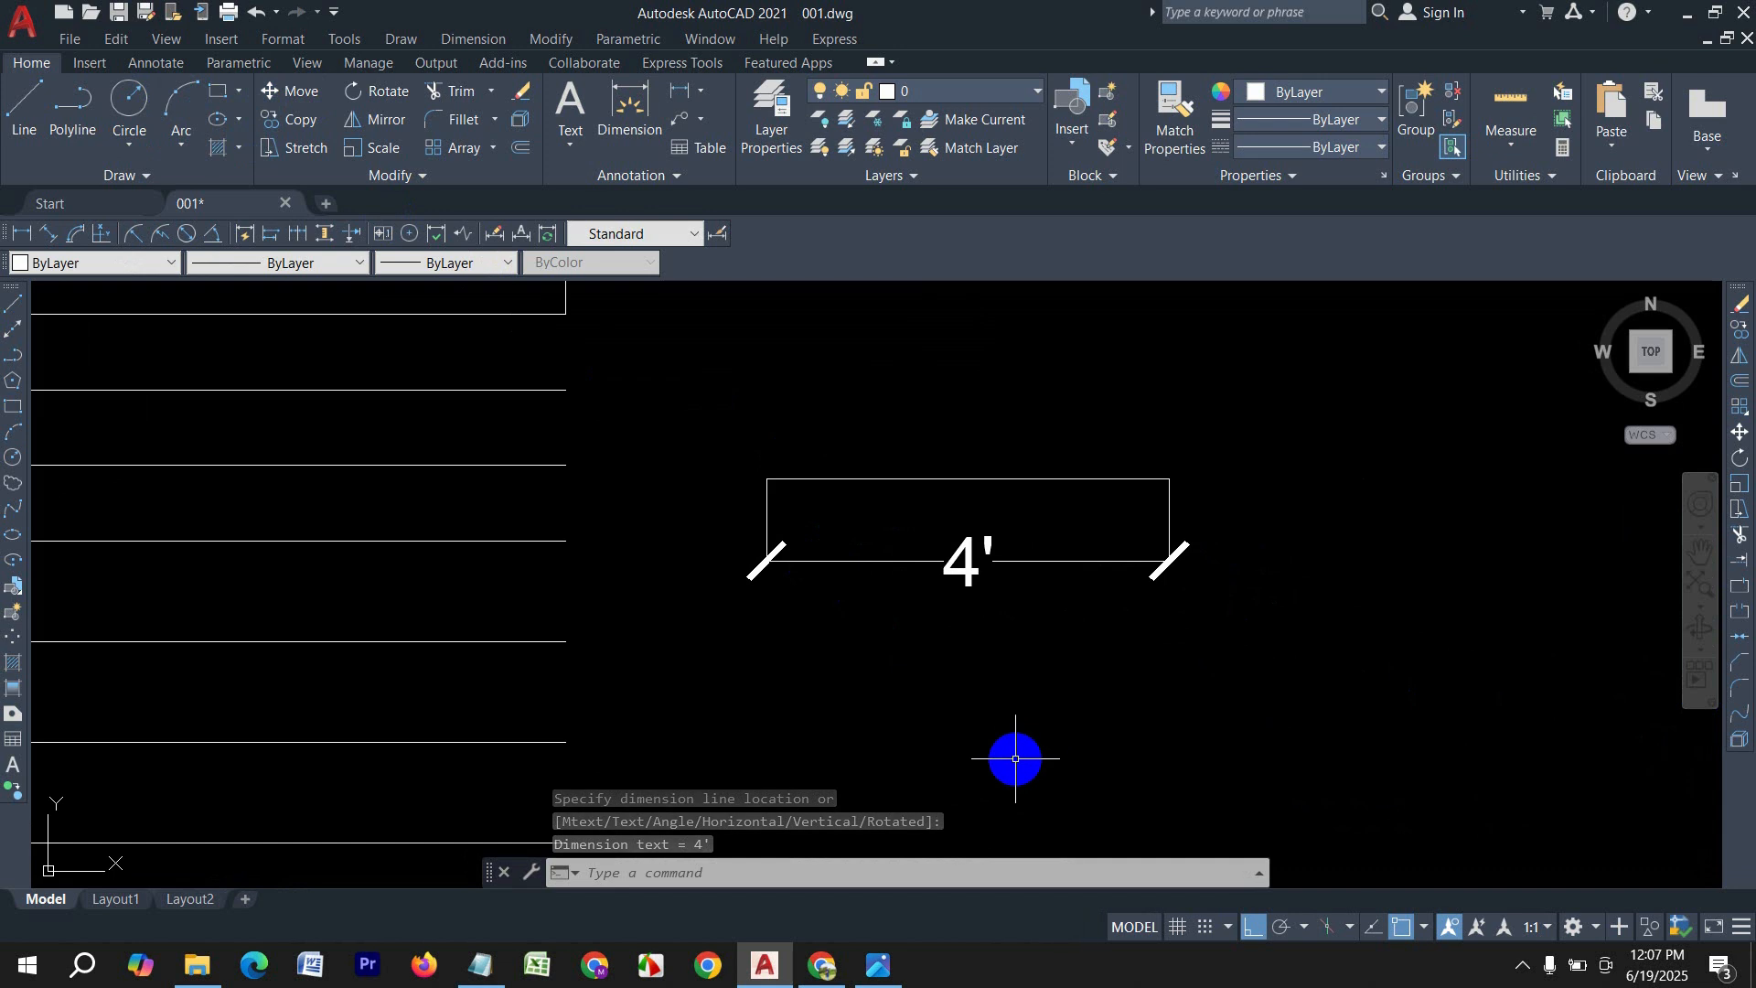
Step: Draw a 7' horizontal line below the dimensioned 4' line
type("l")
key("Return")
left_click(862, 752)
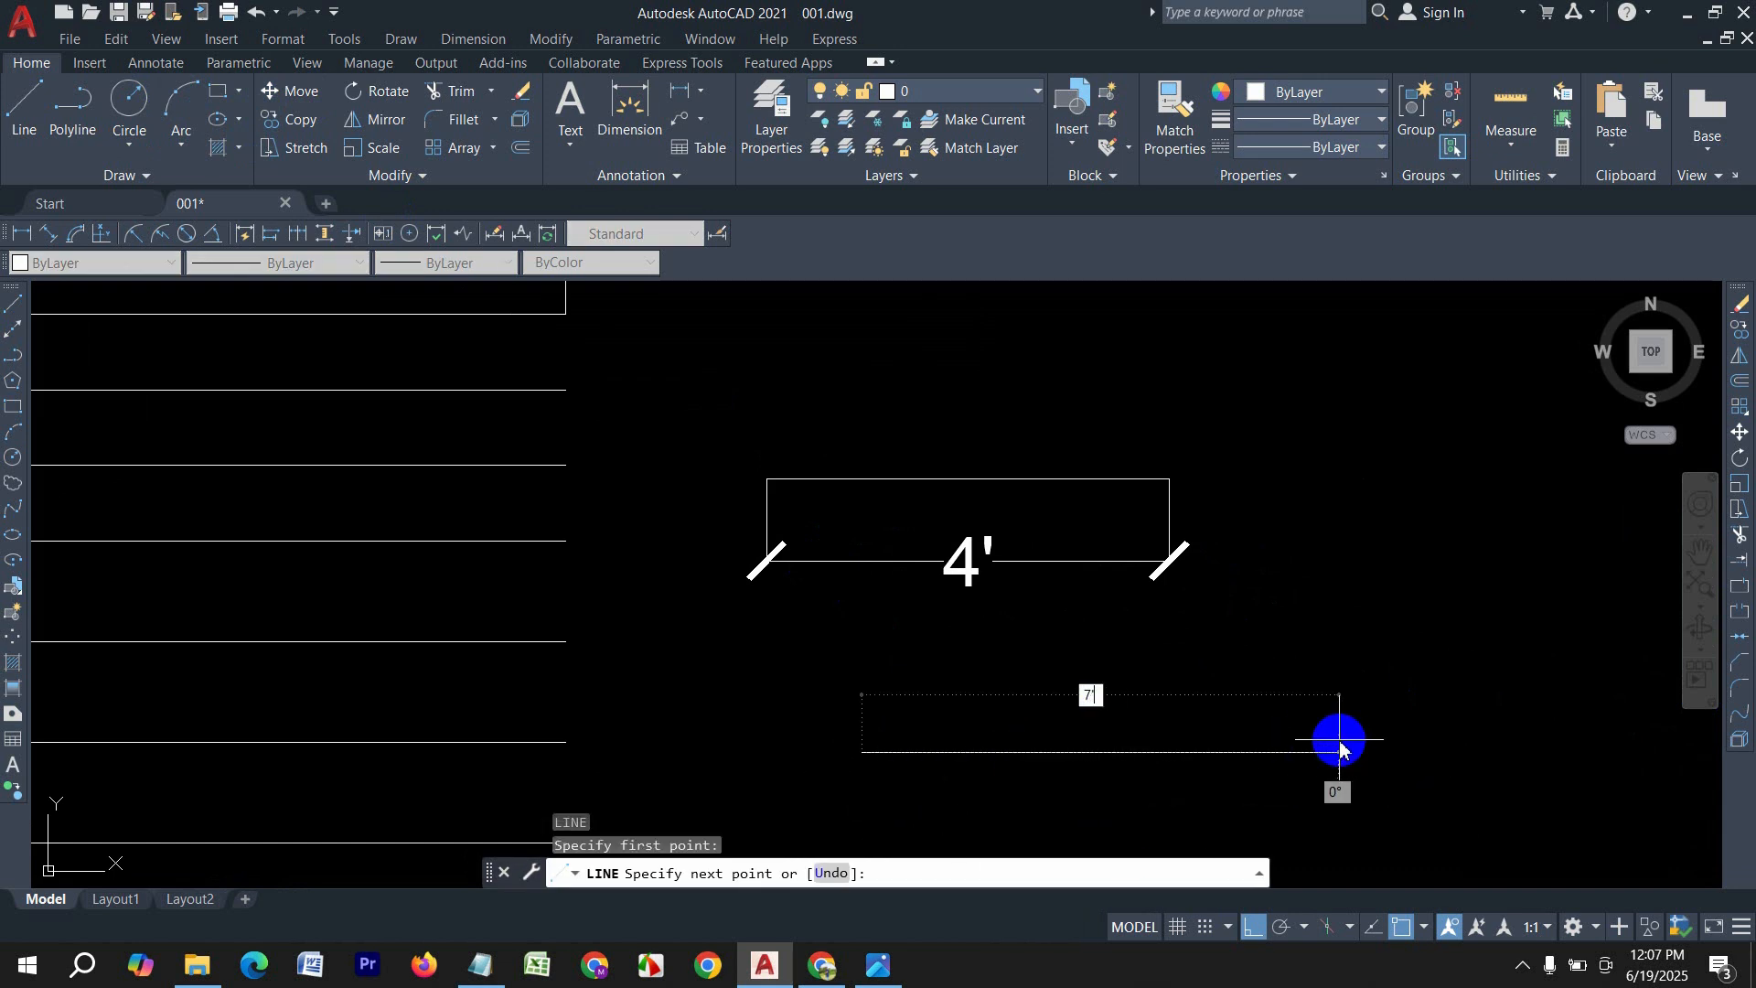
type("7'")
key("Return")
key("Return")
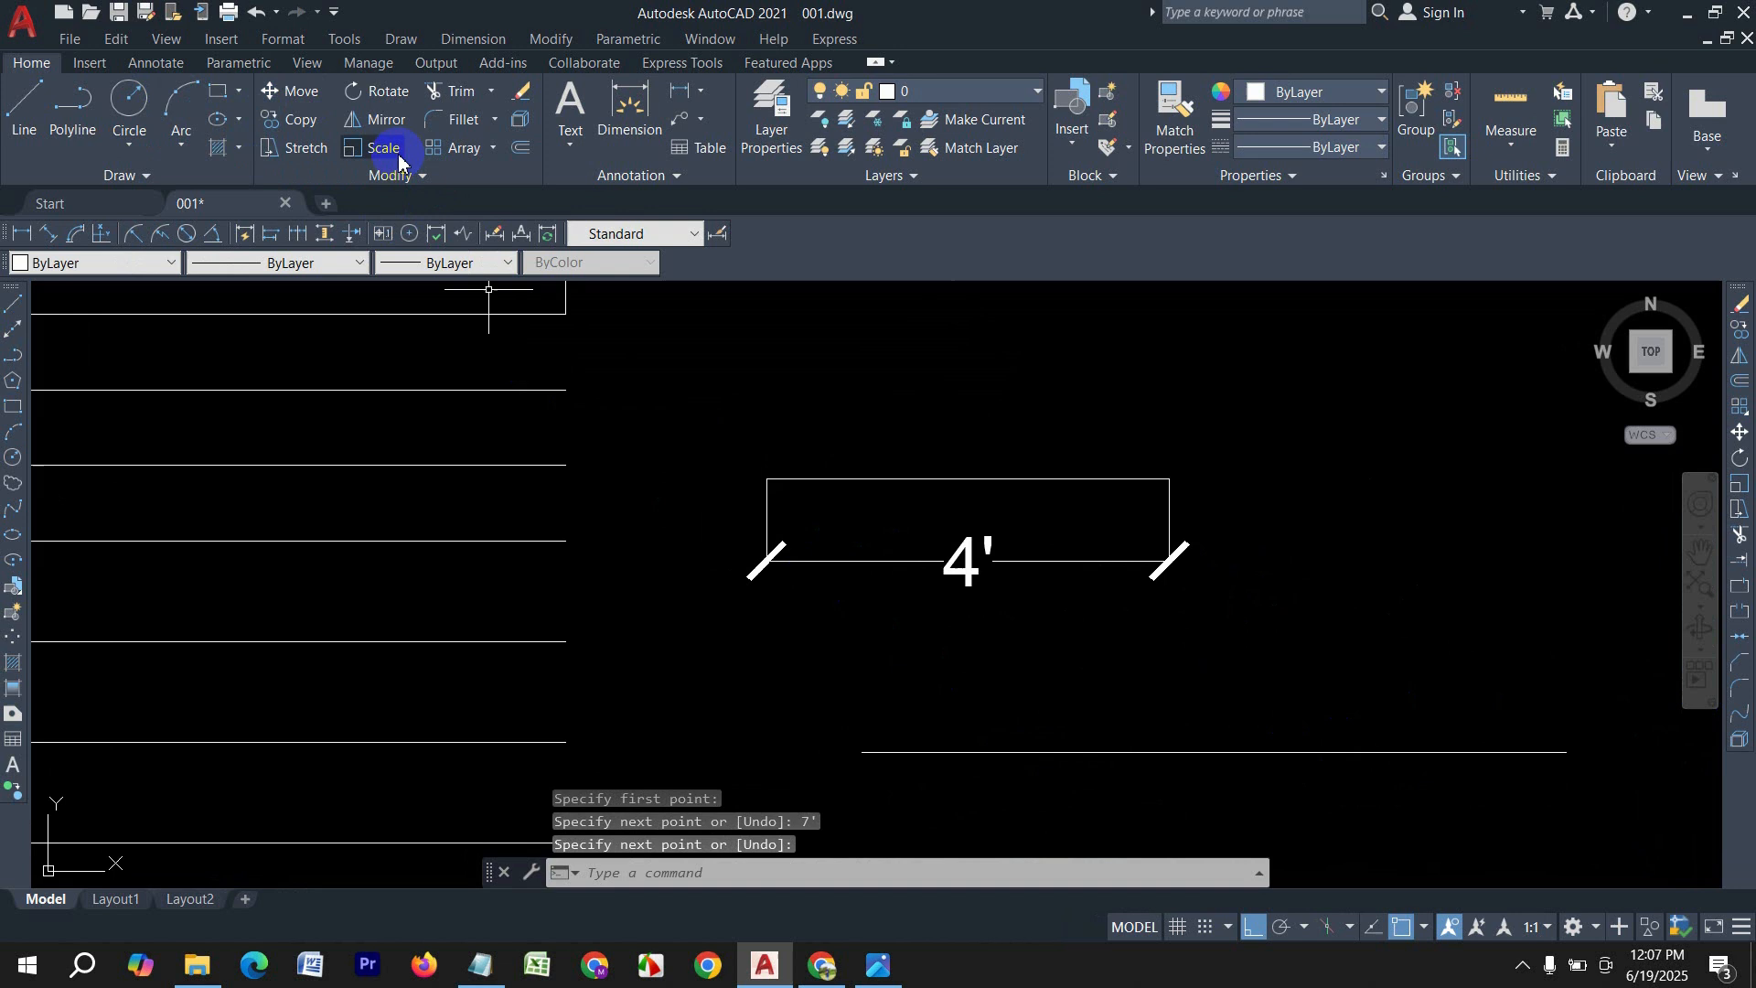
Step: Add a linear dimension below the 7' horizontal line, spanning its two endpoints
left_click(629, 115)
left_click(865, 750)
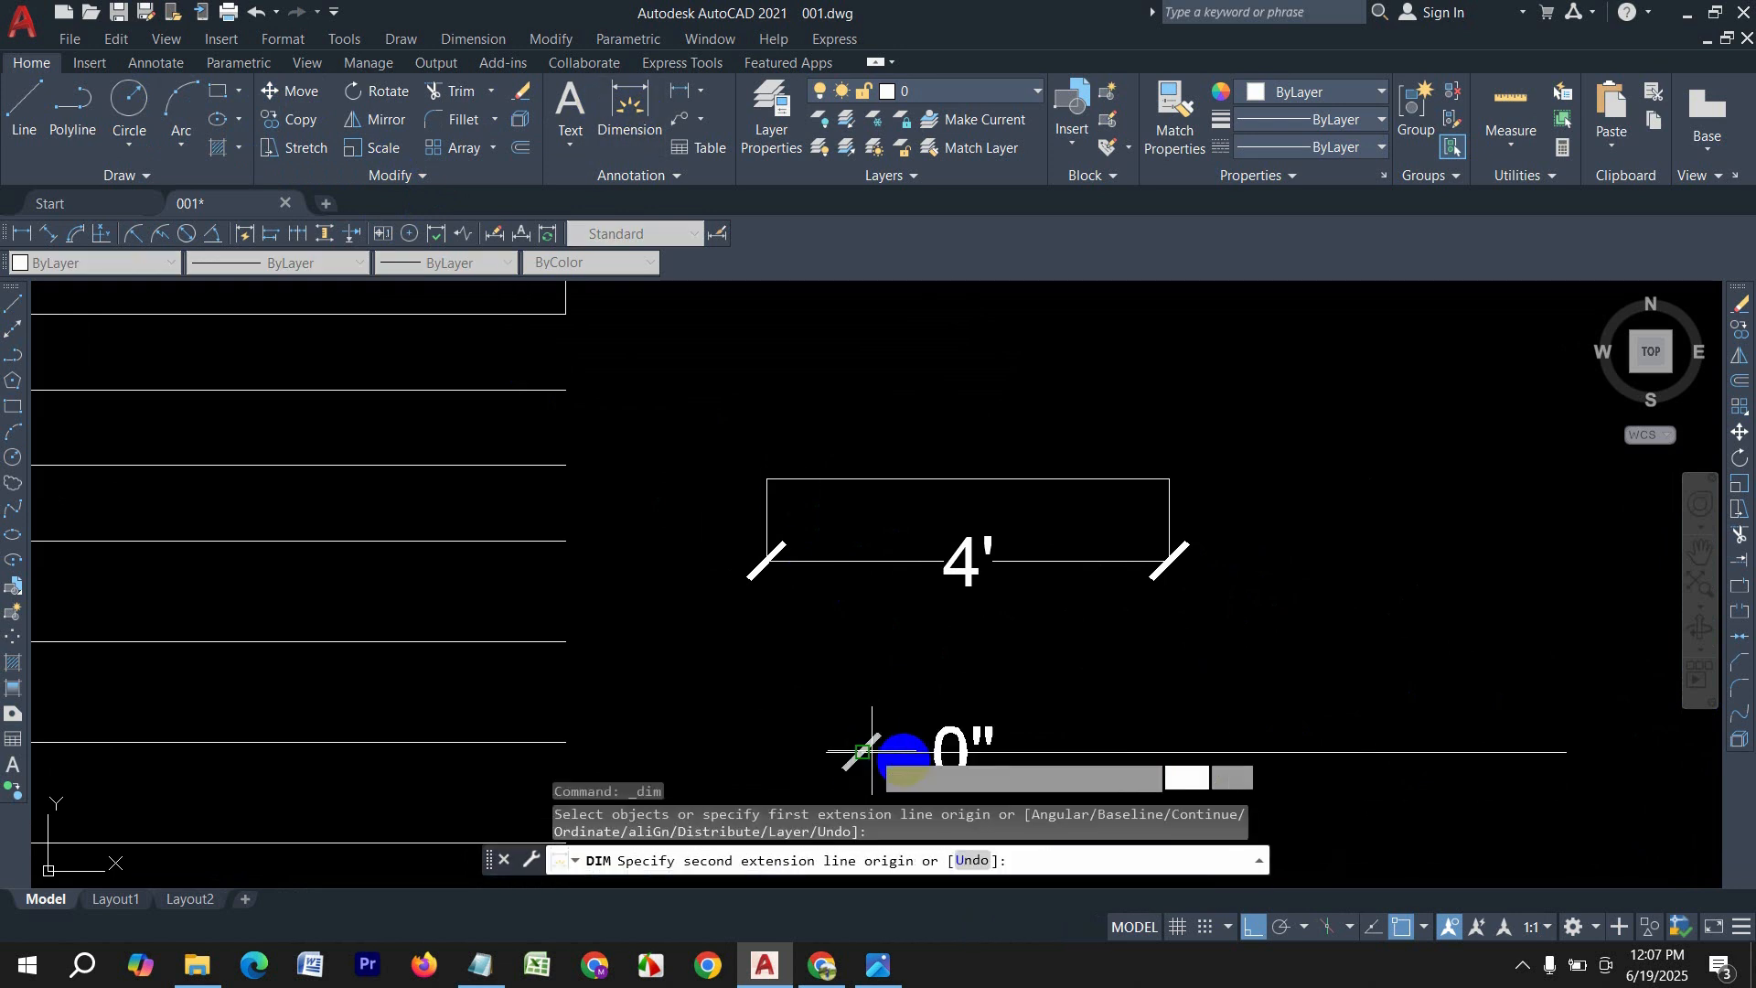
left_click(1554, 752)
middle_click_drag(1531, 783, 1422, 567)
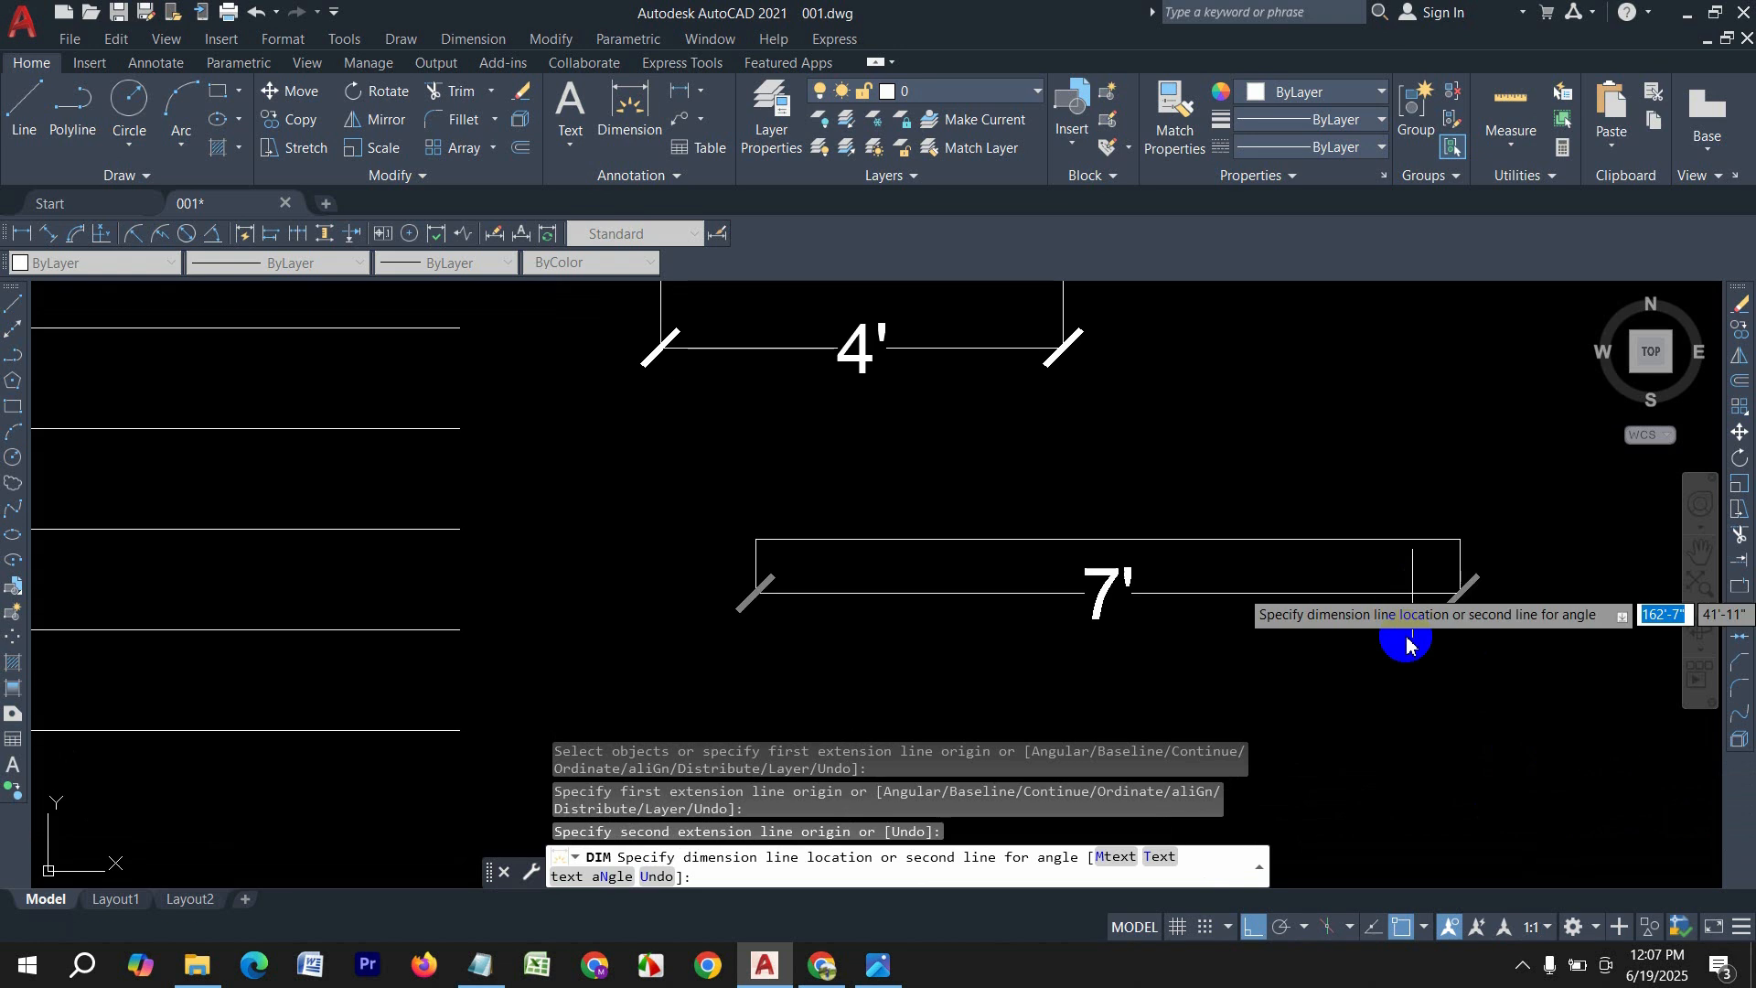
left_click(1400, 668)
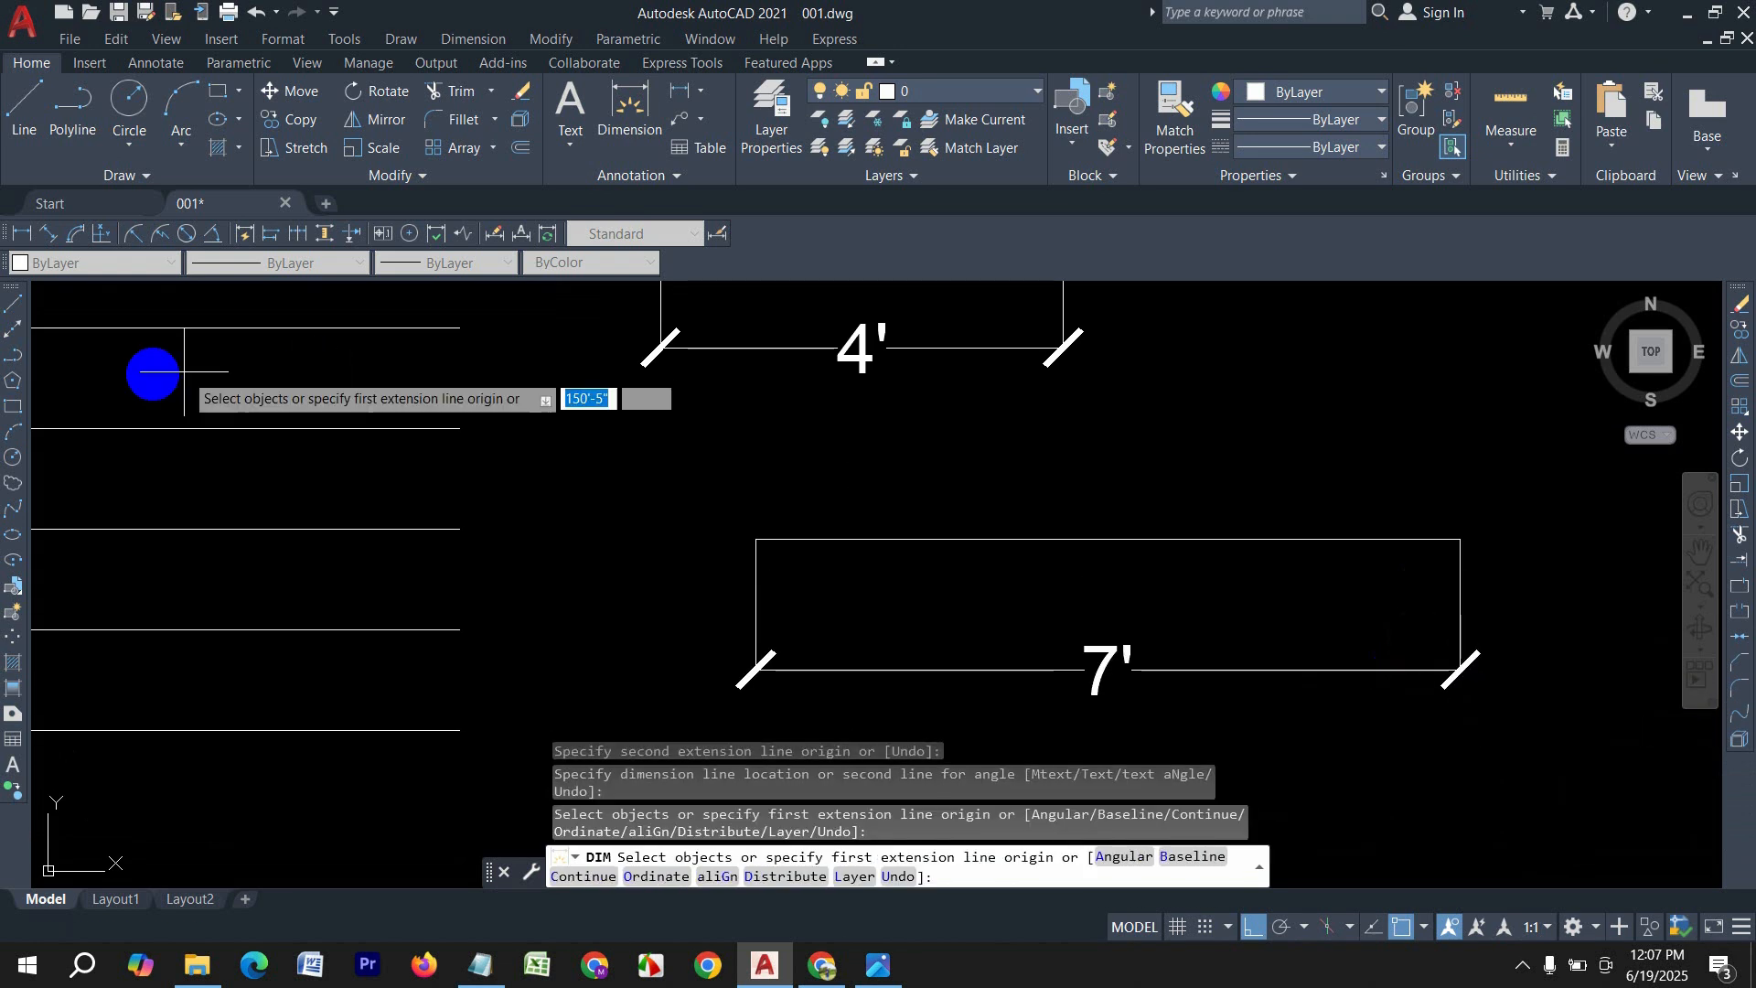
Step: Draw a 3' horizontal line in the gap between the dimensioned 4' and 7' lines
left_click(13, 302)
left_click(874, 457)
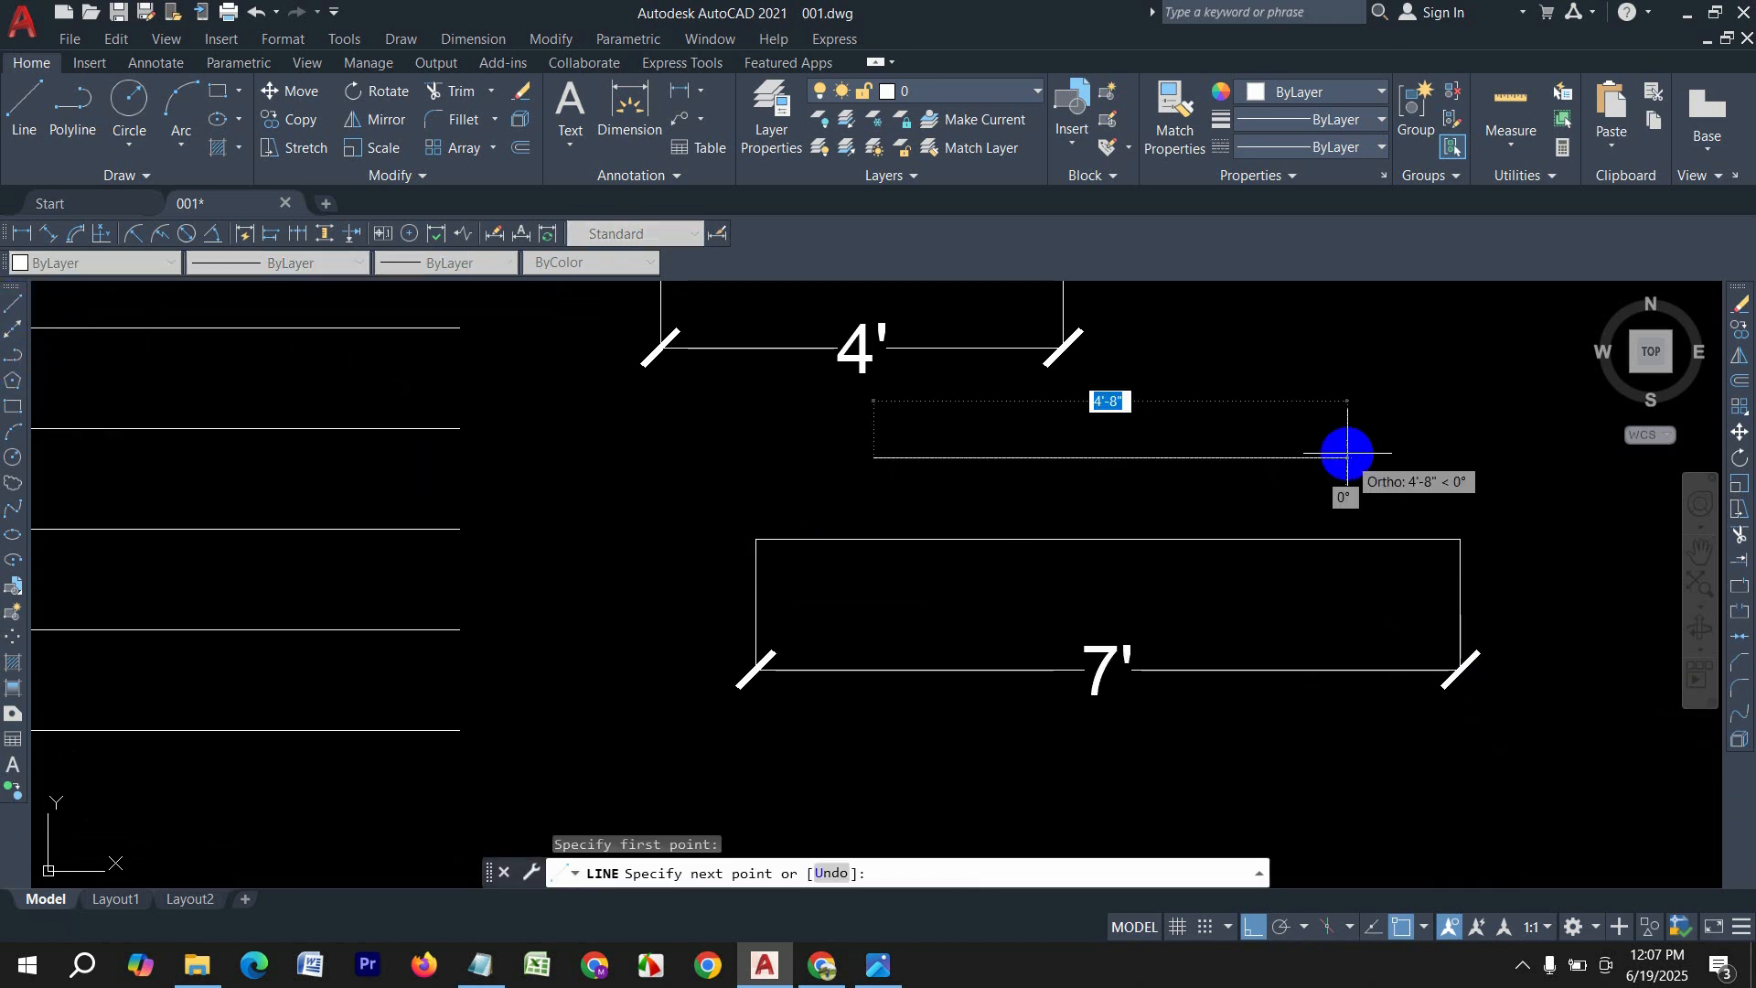
type("3'")
key("Return")
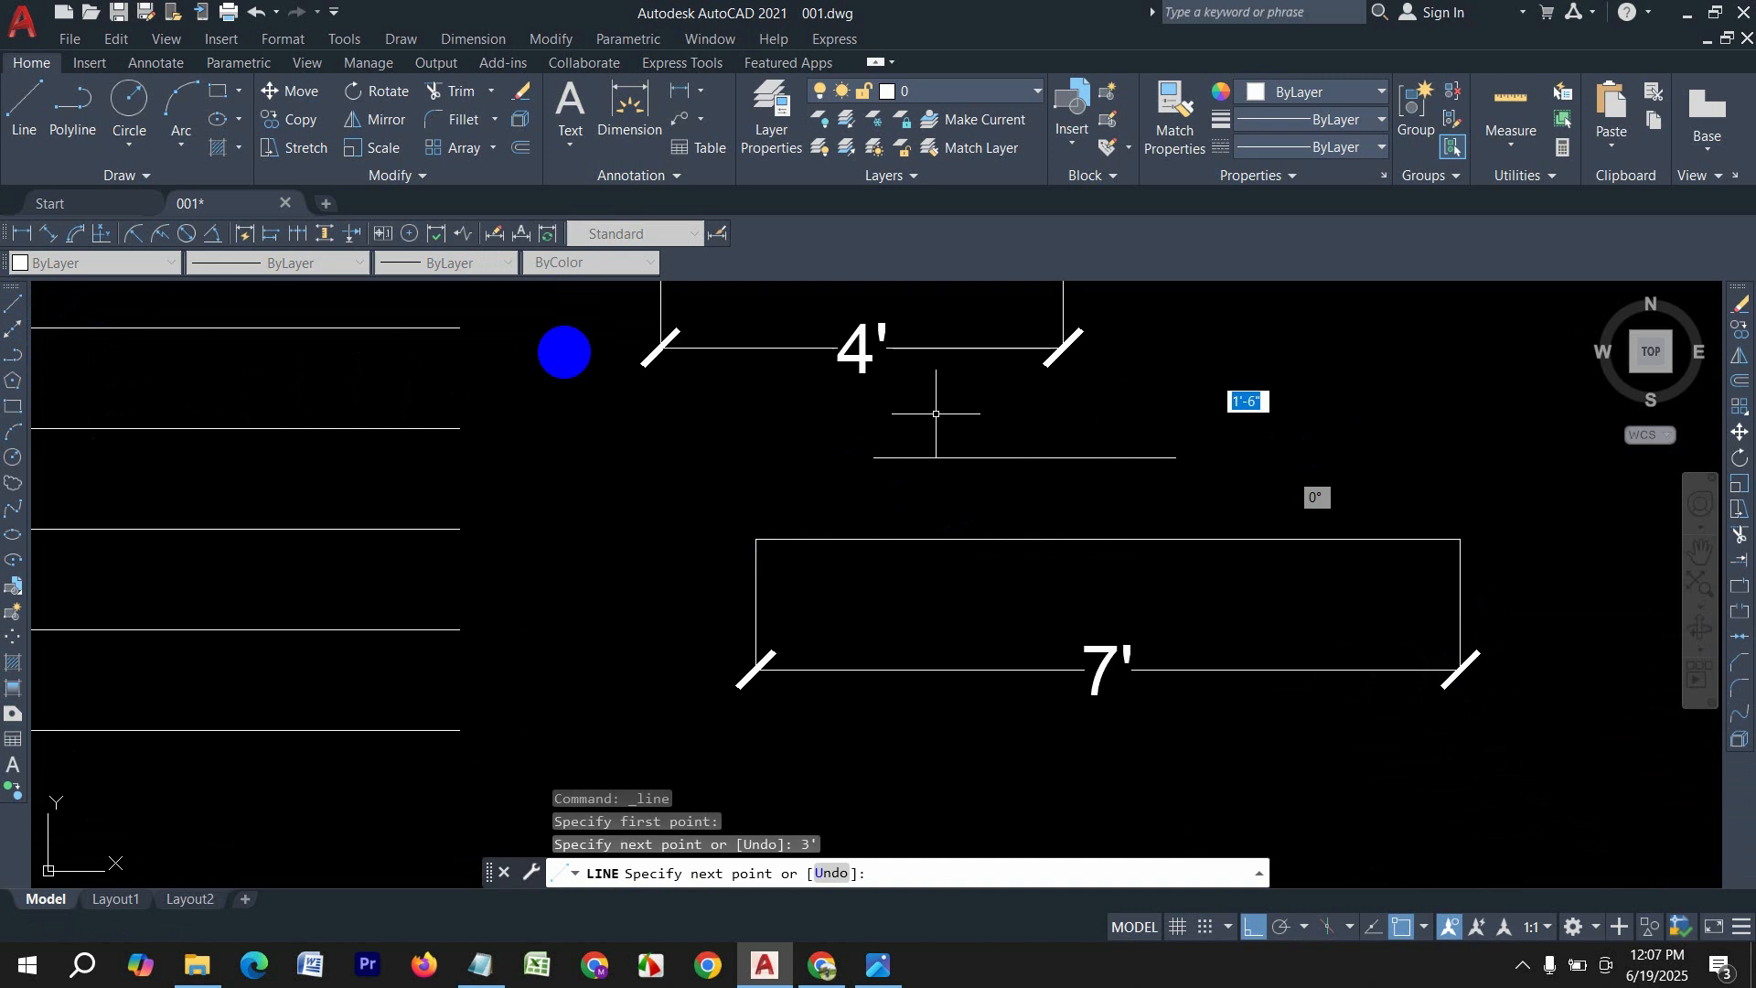
key("Return")
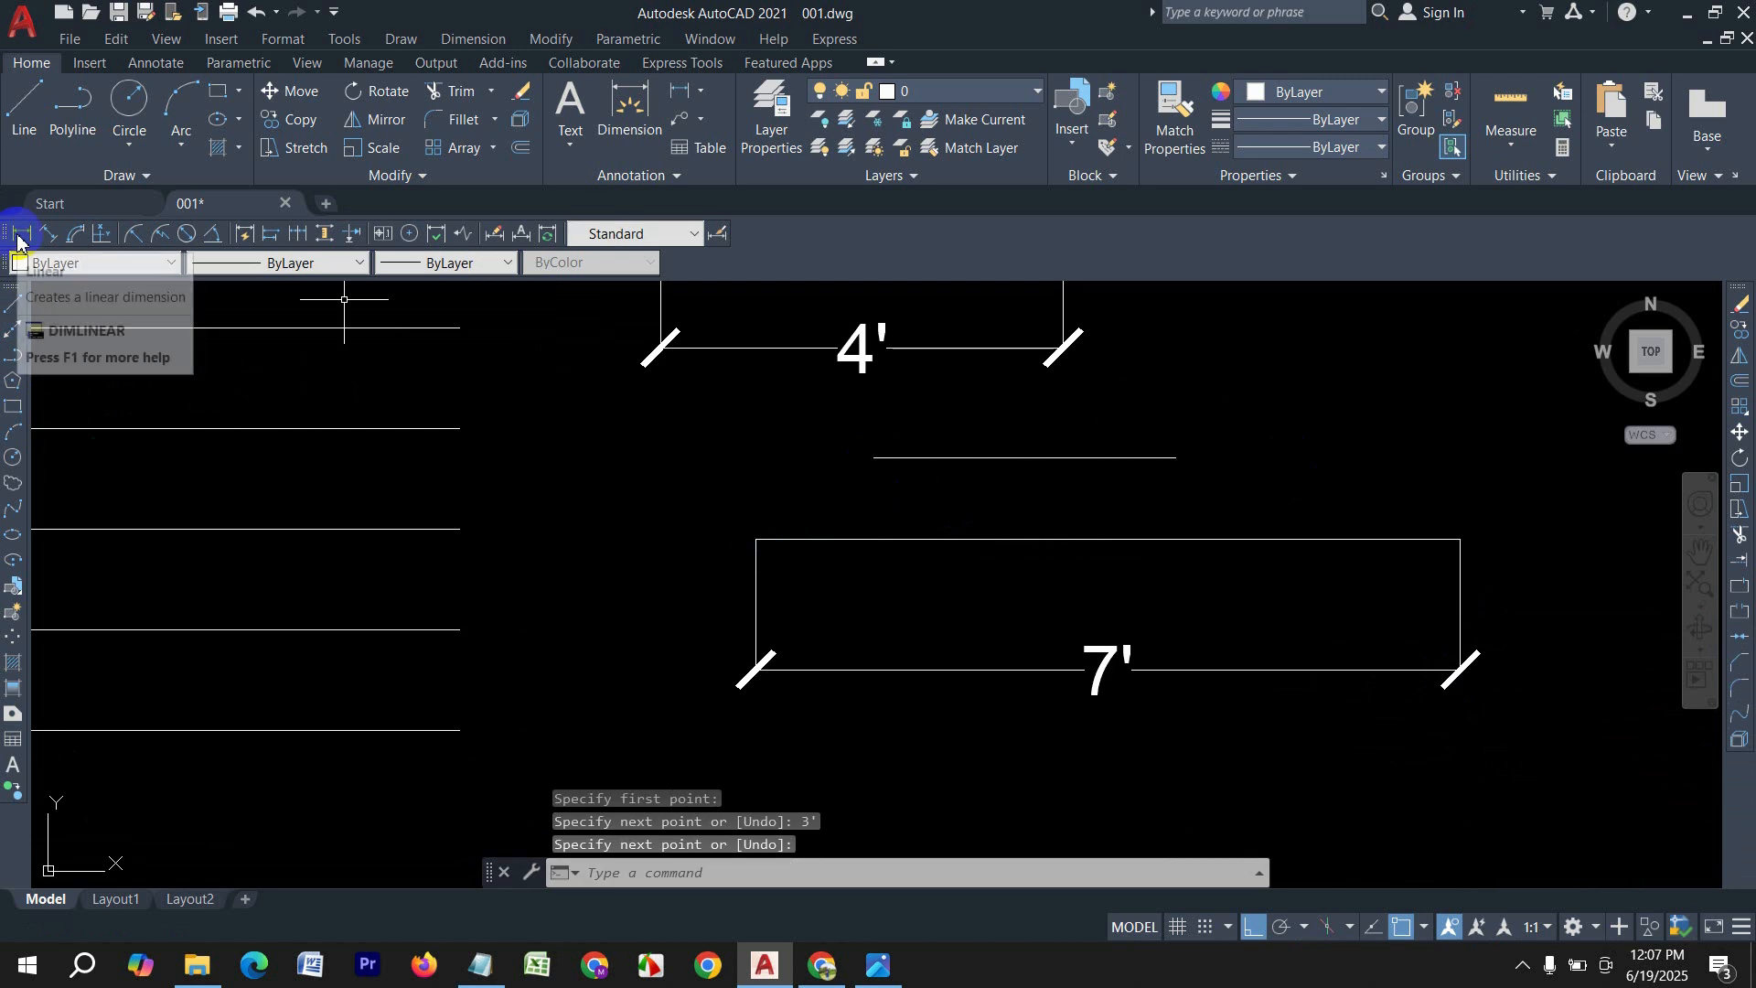
Step: Add a linear dimension just below the new 3' line, from one endpoint to the other
left_click(16, 236)
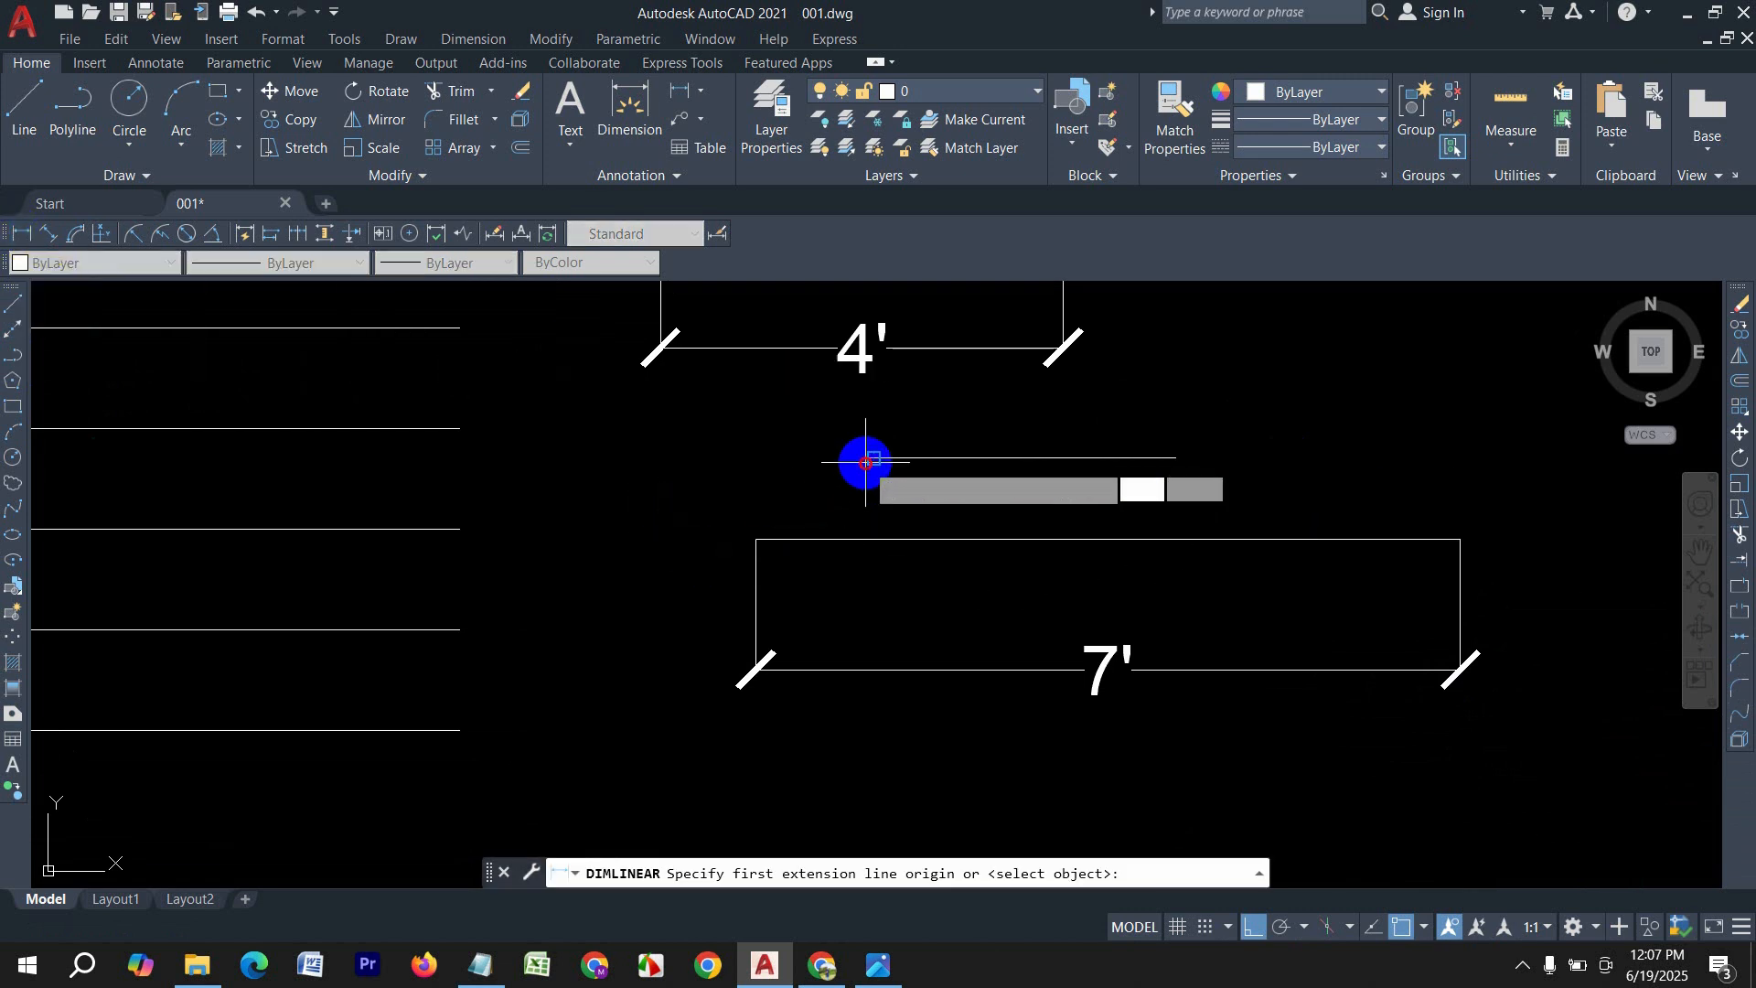
left_click(871, 460)
left_click(1174, 458)
left_click(1175, 510)
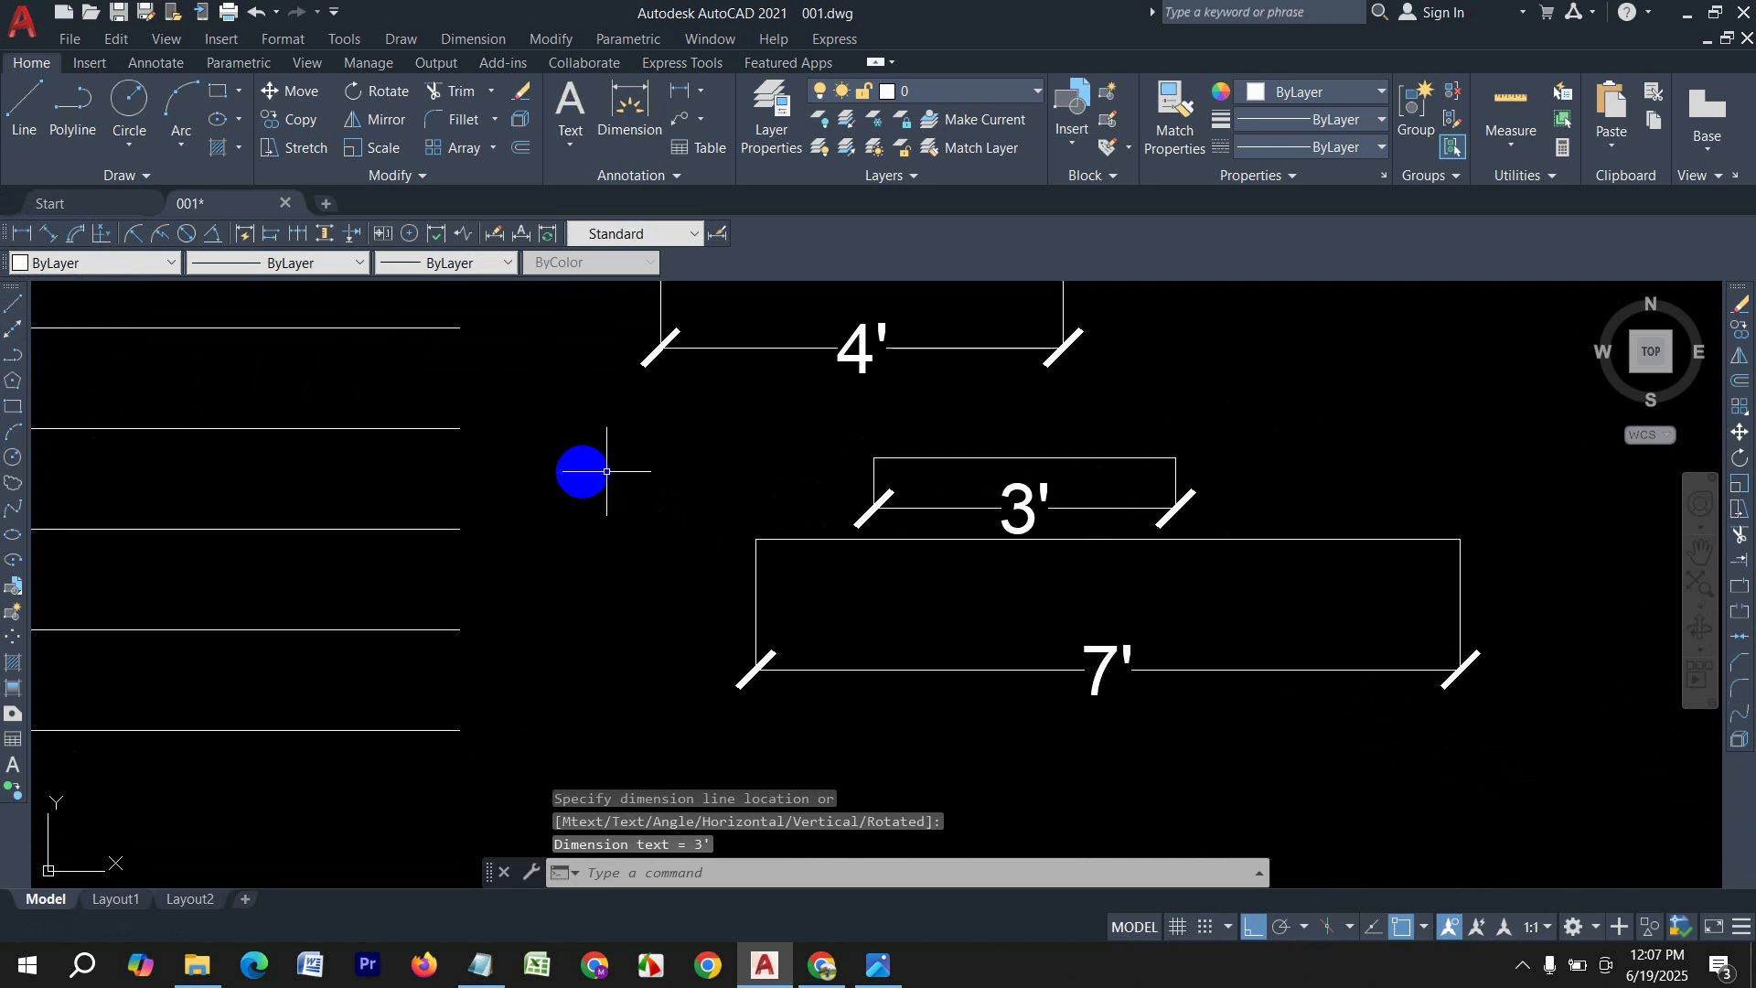
Step: Add a linear dimension just below the lowest line of the stack using the DLI command
scroll(470, 548, "down", 3)
type("li")
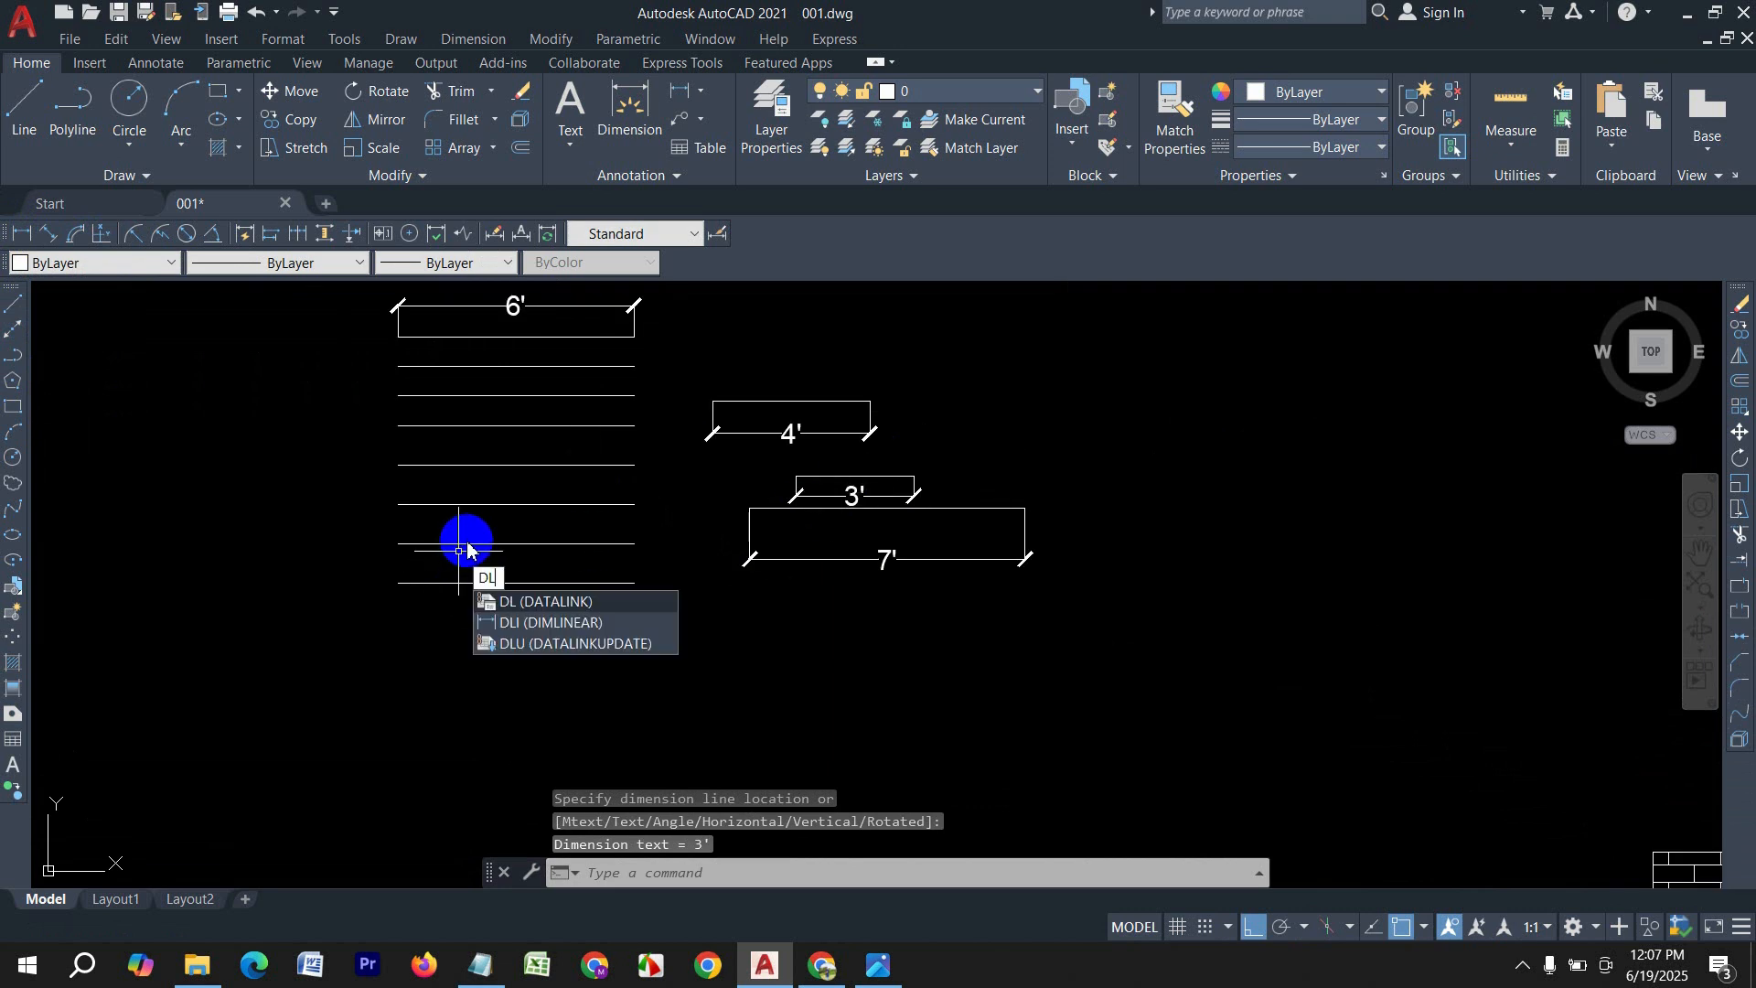
key("Return")
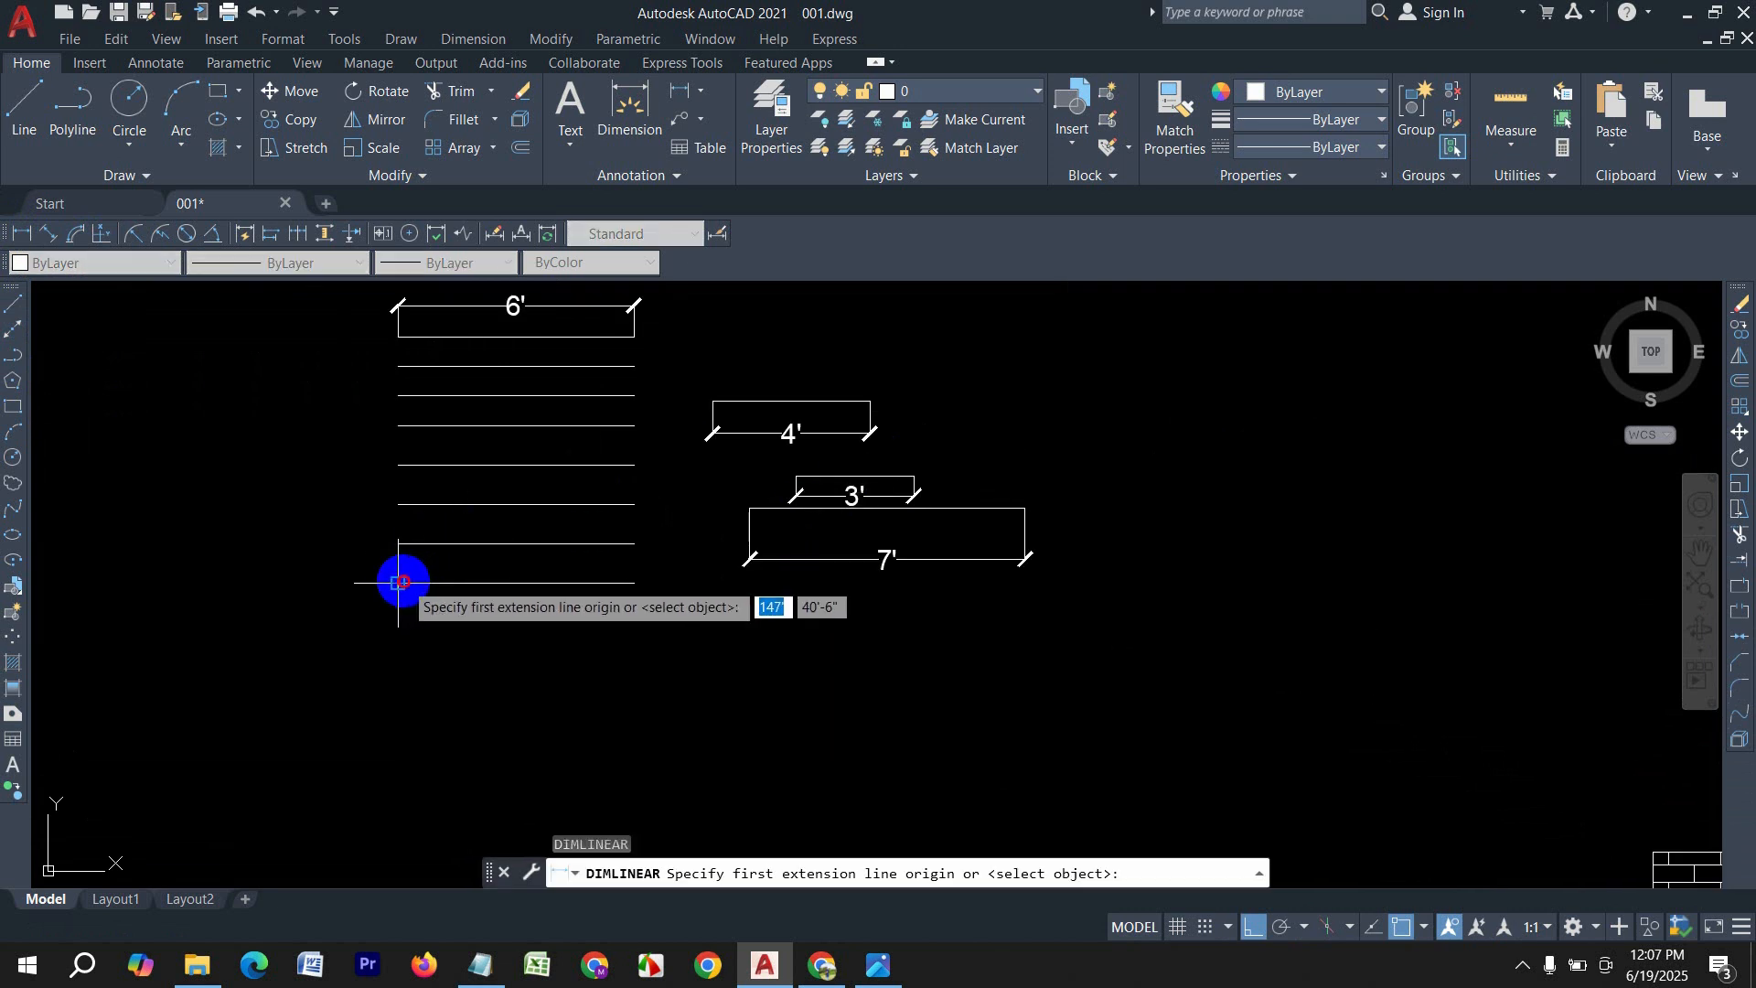
left_click(400, 583)
left_click(635, 583)
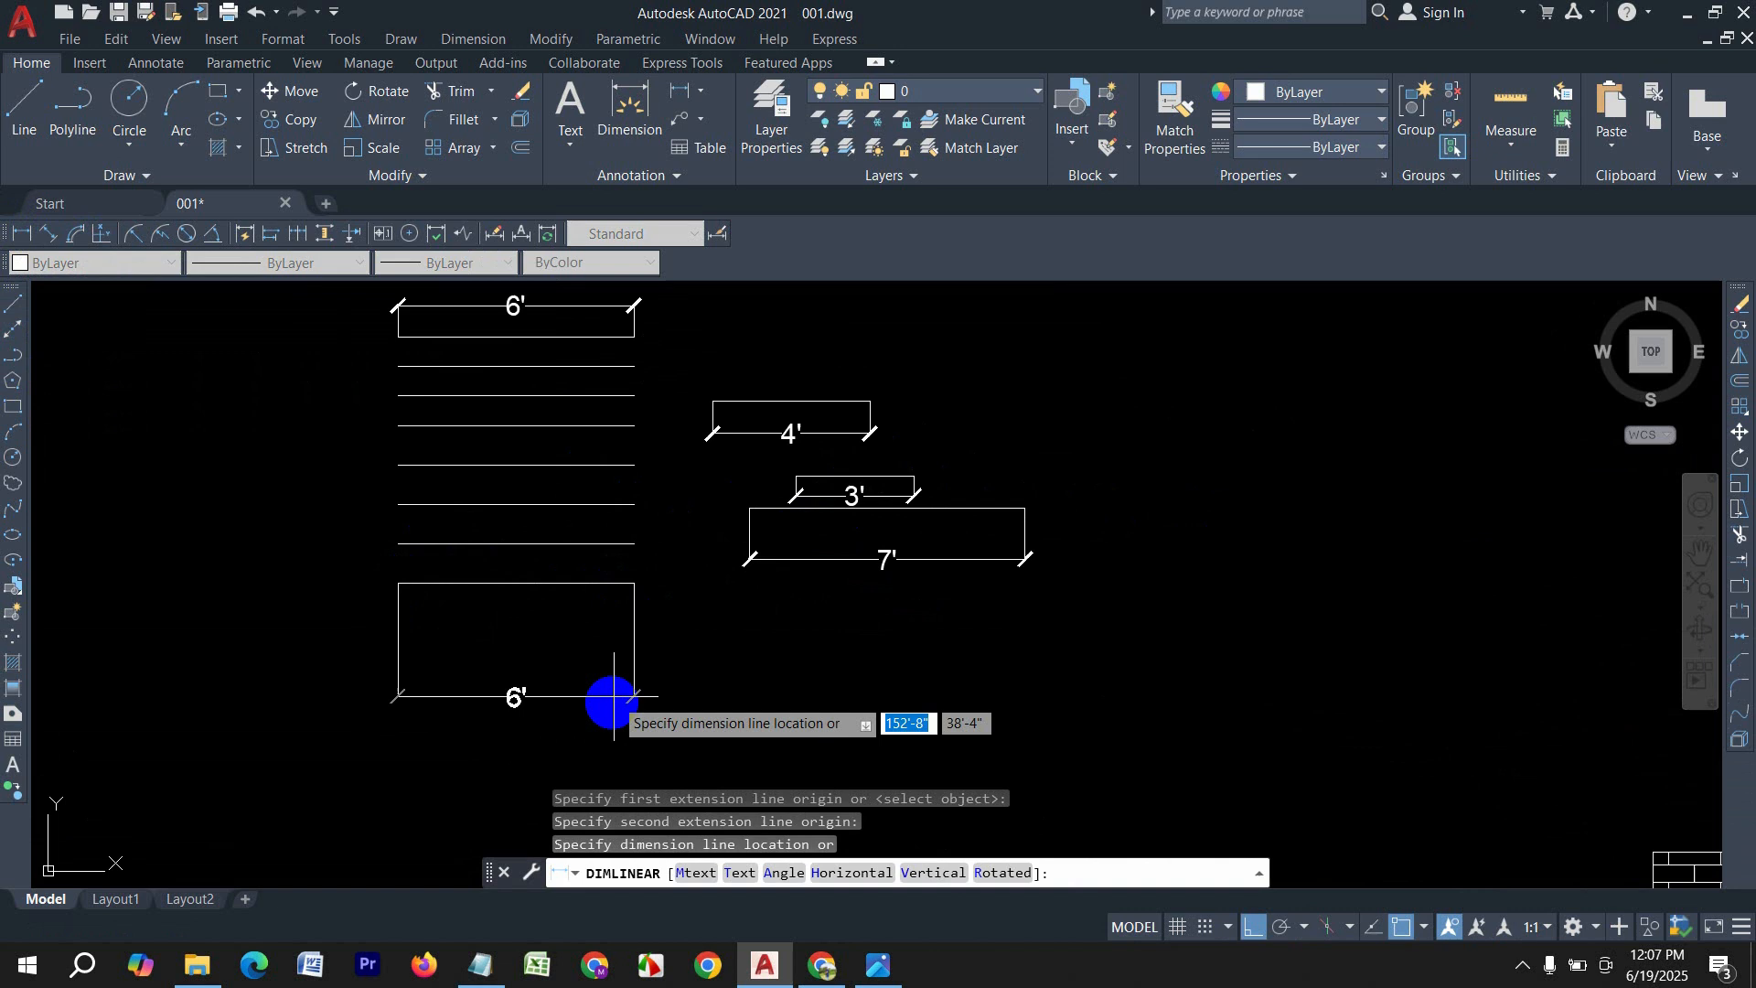
left_click(618, 624)
middle_click_drag(714, 612, 946, 580)
scroll(727, 620, "down", 2)
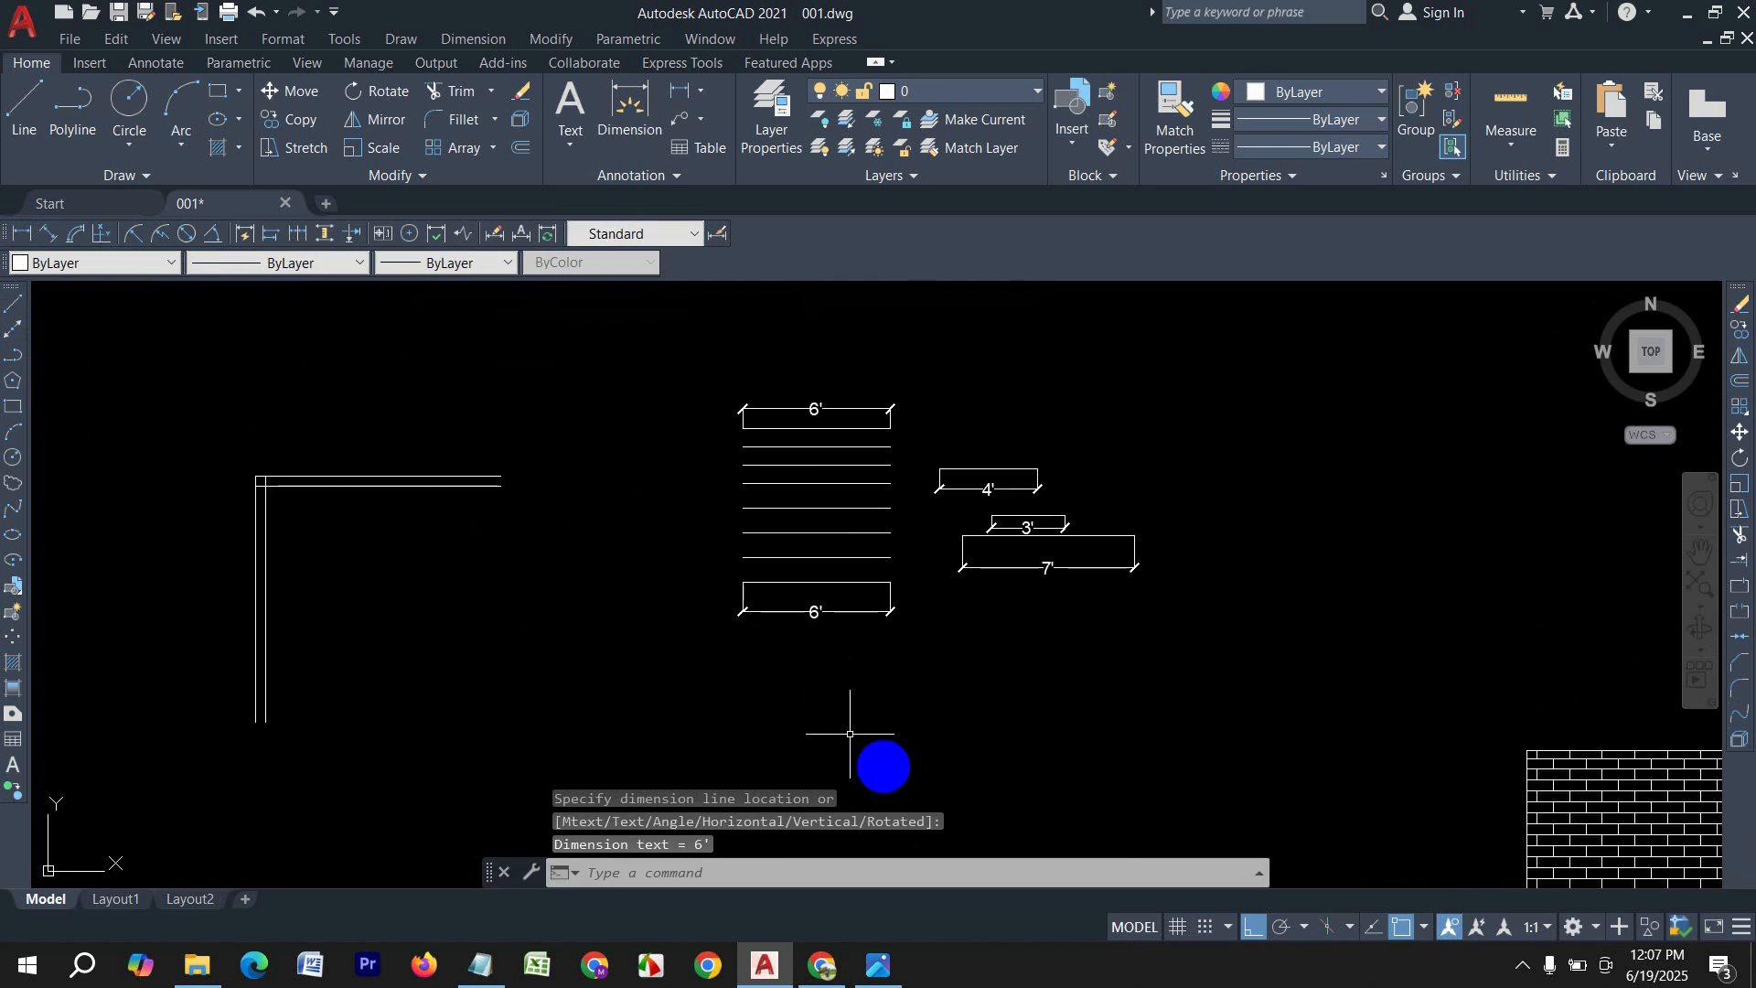
Step: Check the command shortcut list and draw a 6-sided polygon inscribed in a circle of radius 10, inside the double-line corner
left_click(896, 958)
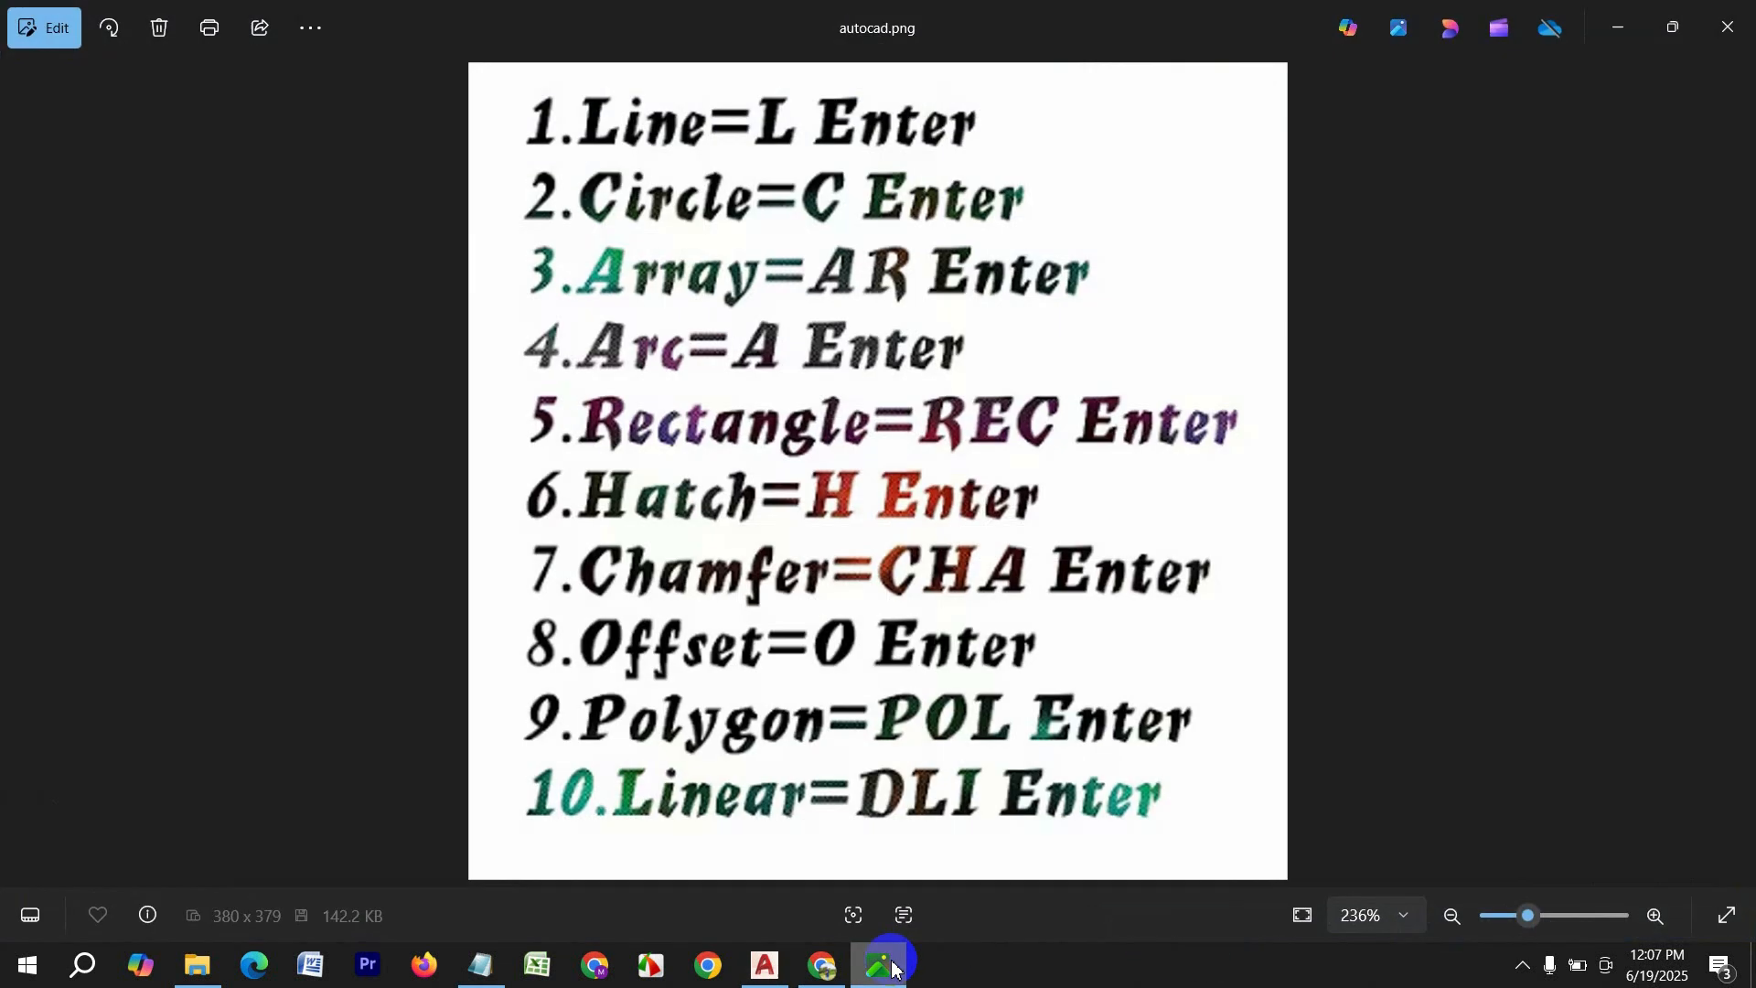
left_click(895, 970)
left_click(895, 970)
left_click(895, 970)
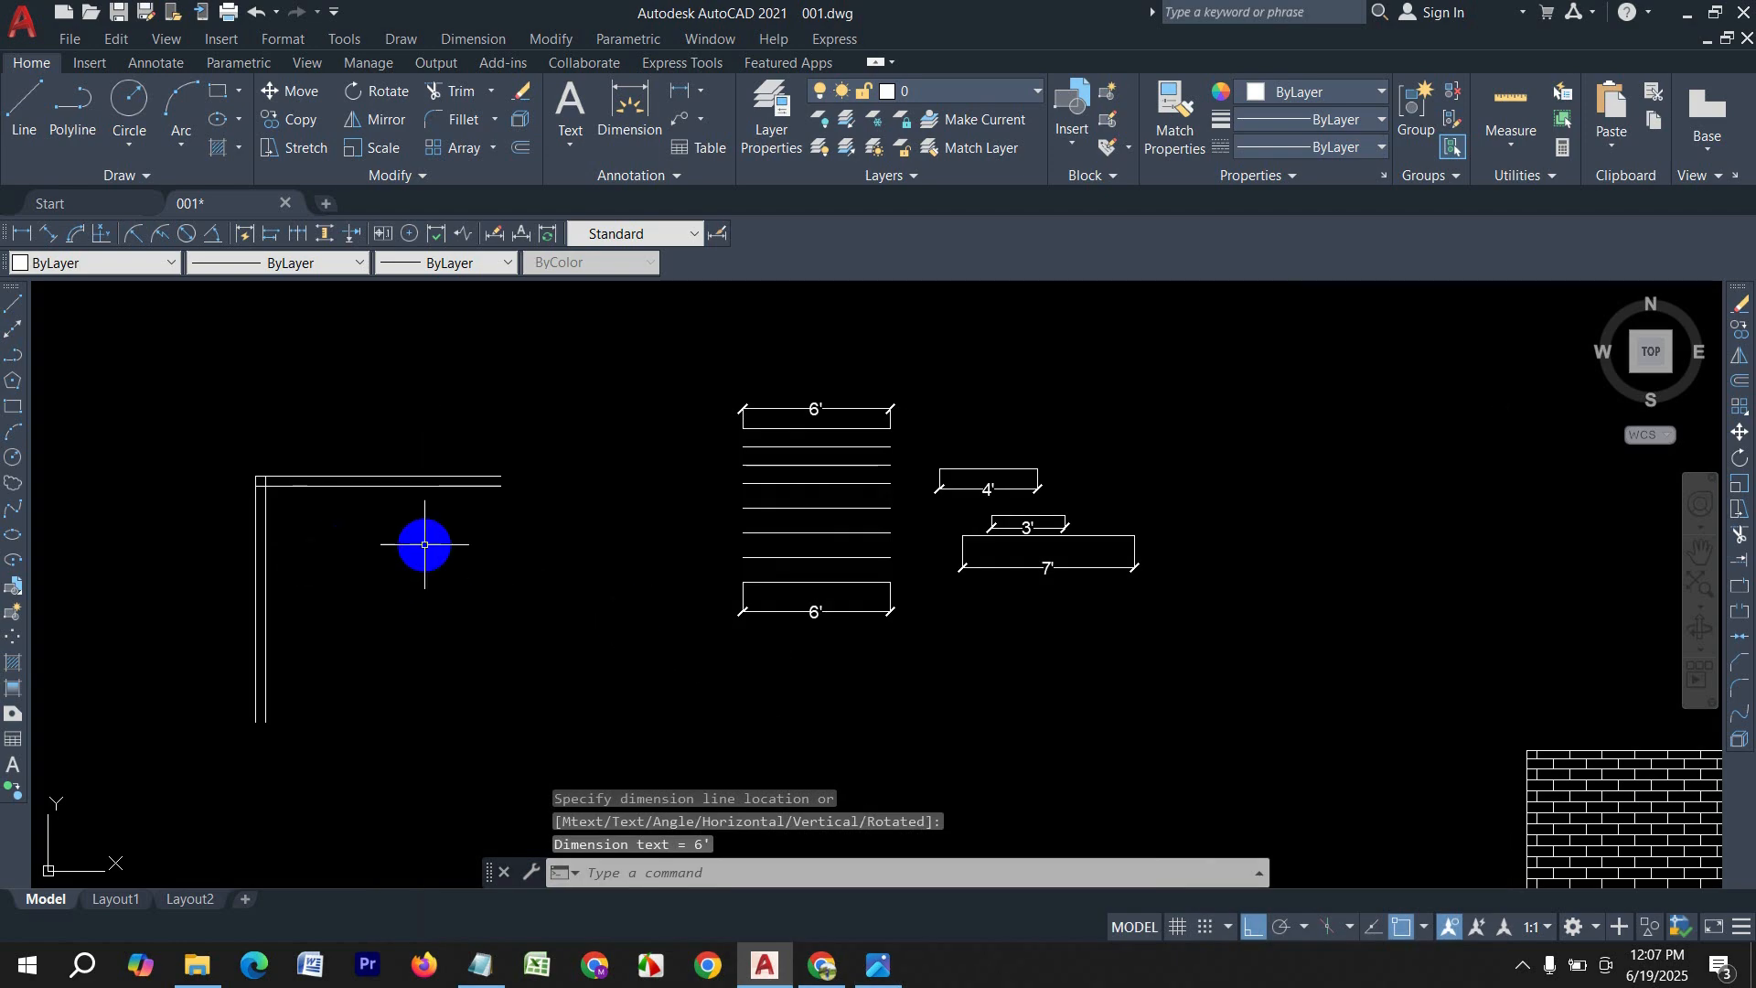
left_click(14, 383)
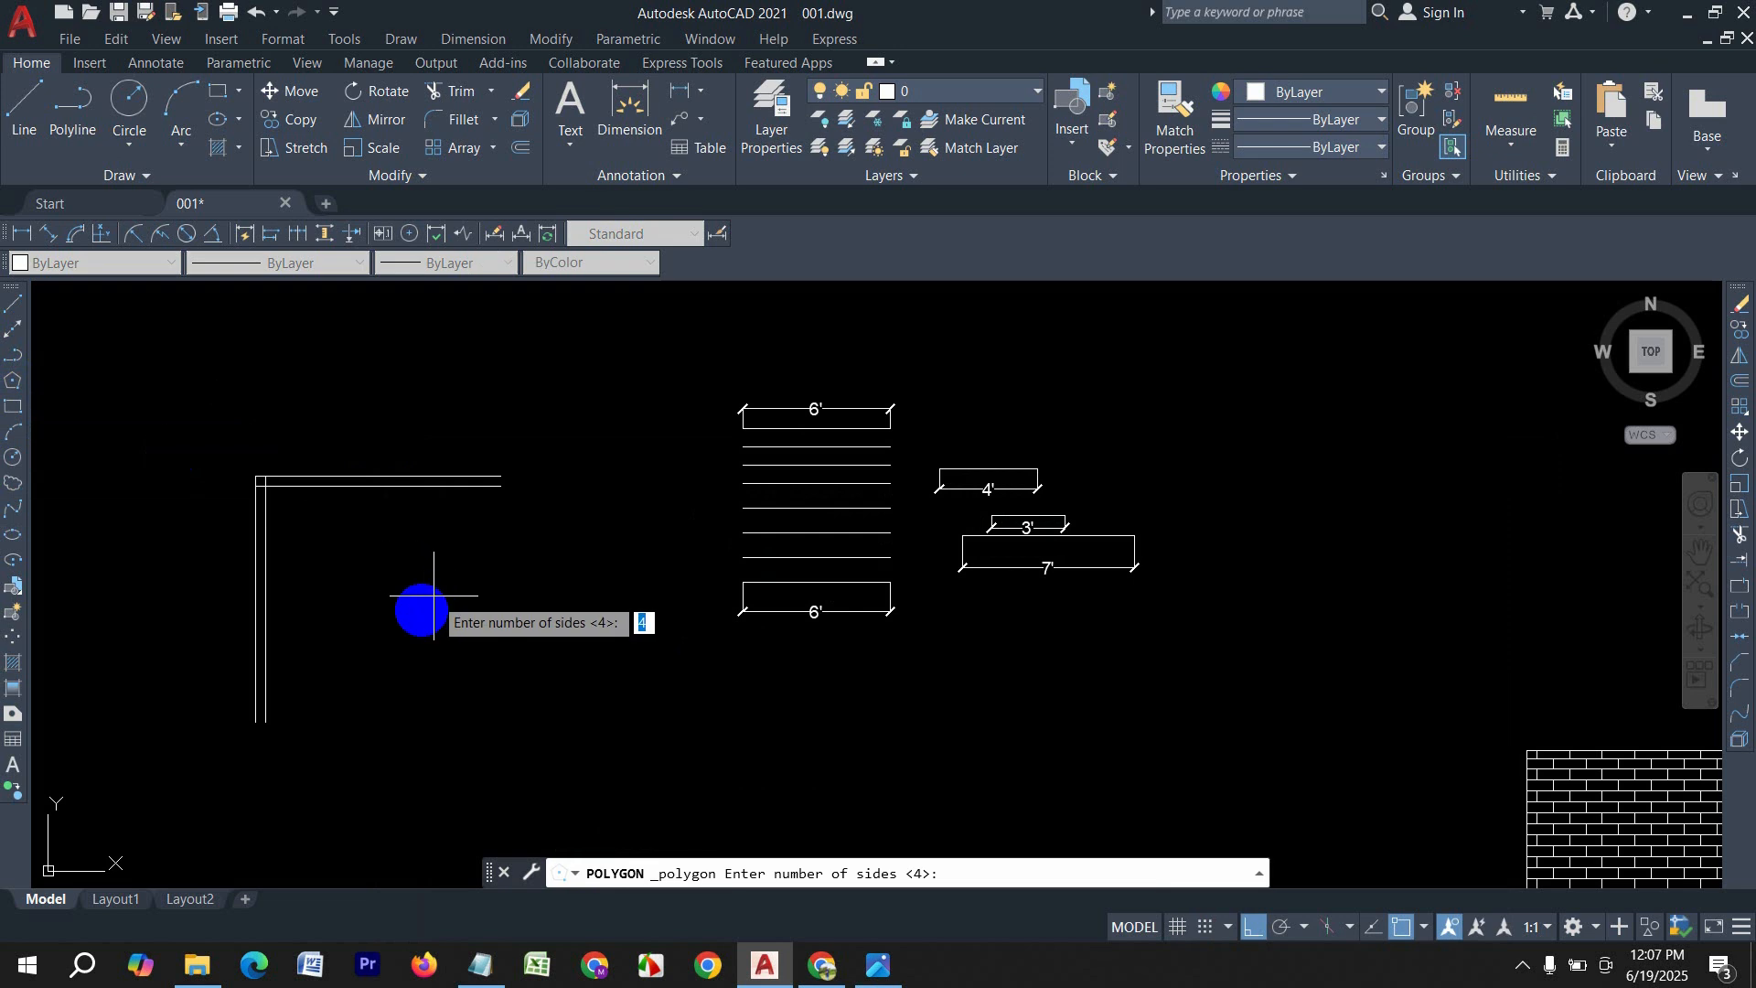
type("6")
key("Return")
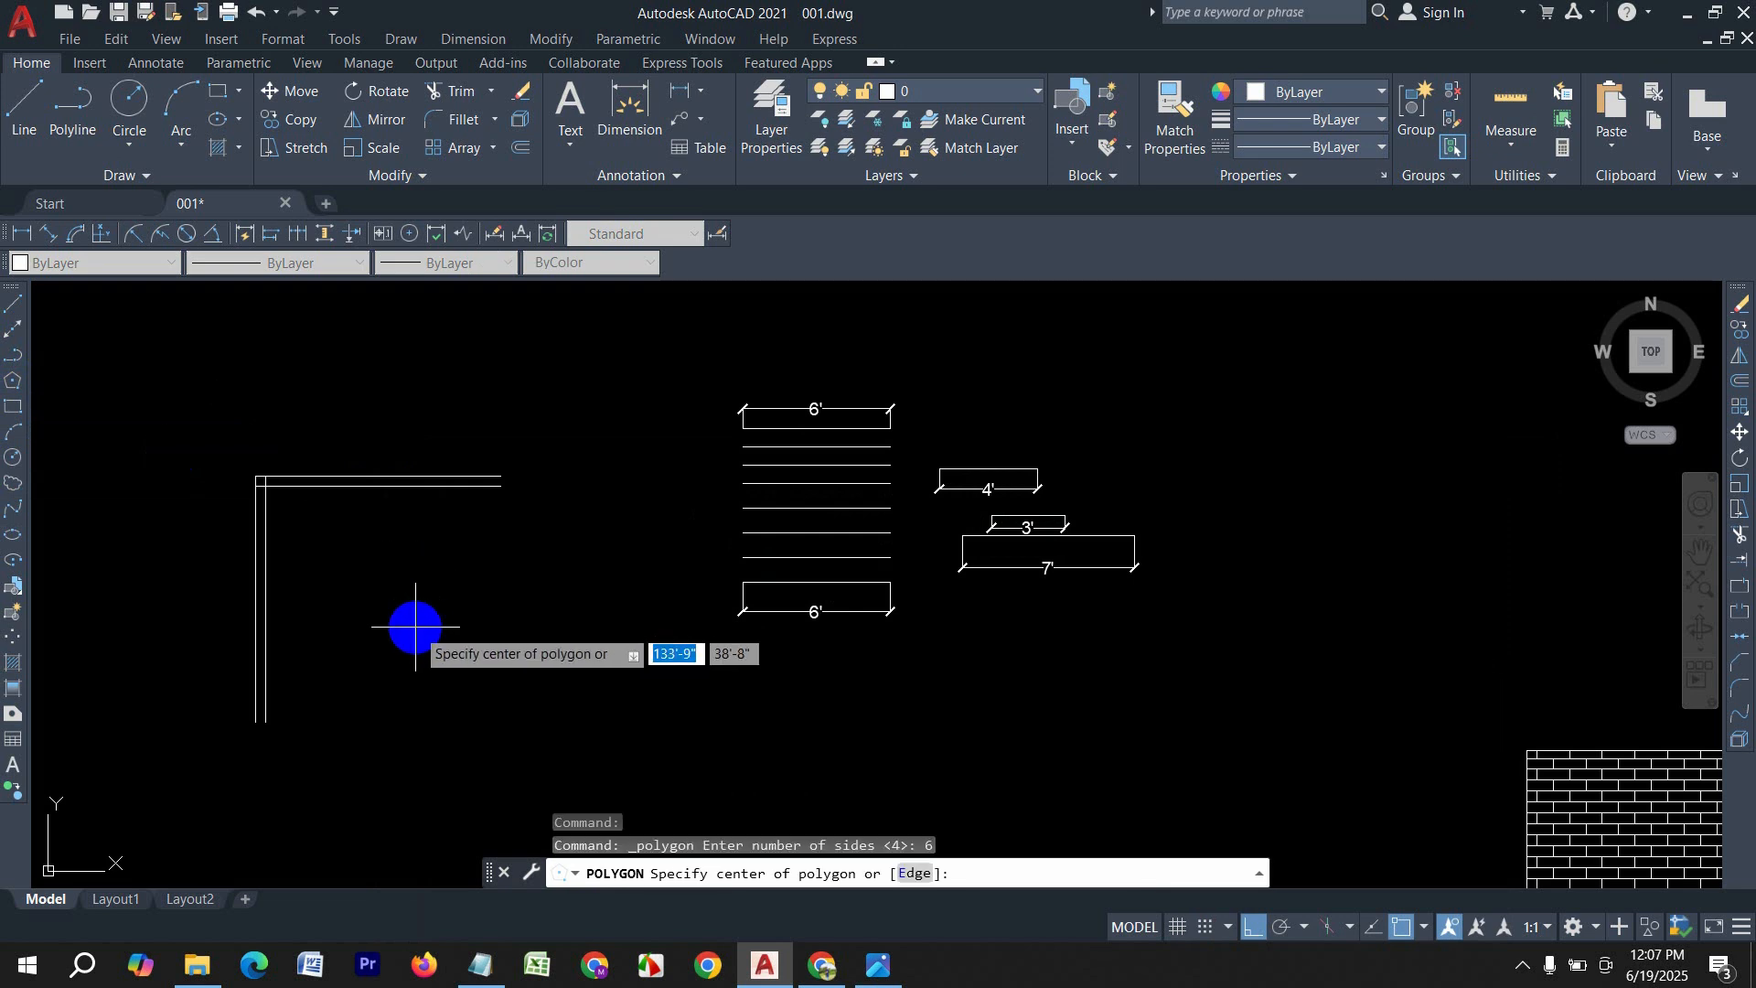
left_click(415, 627)
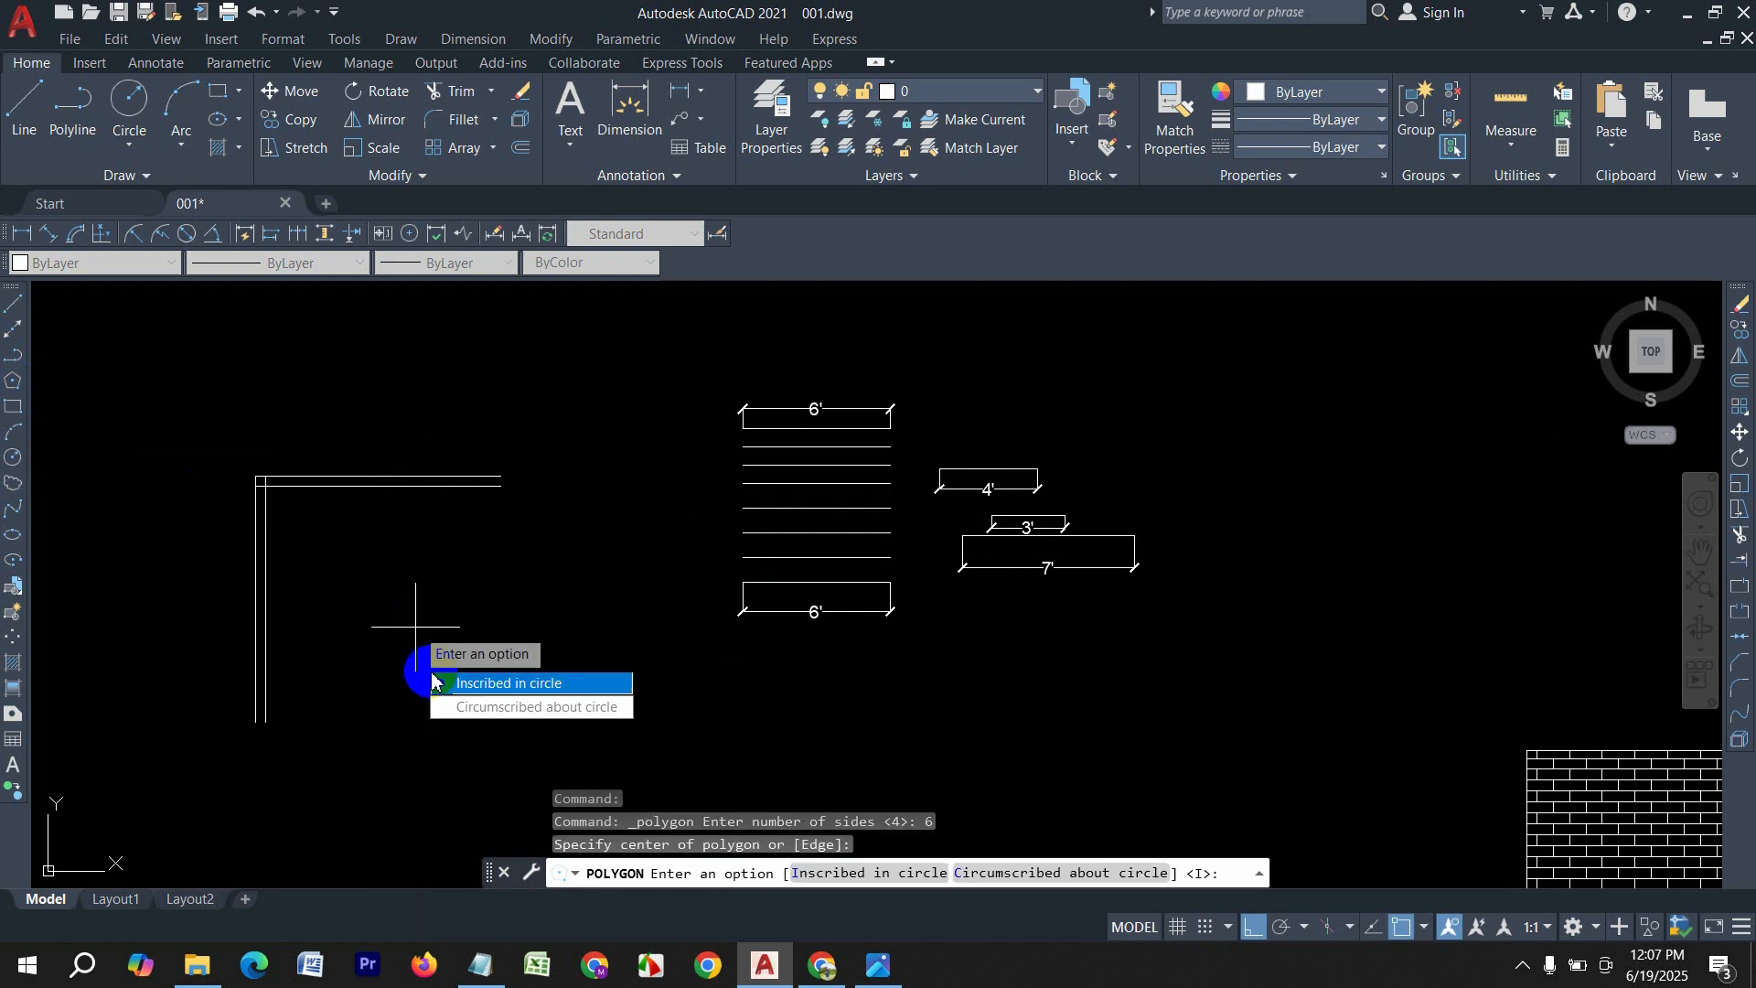
left_click(496, 685)
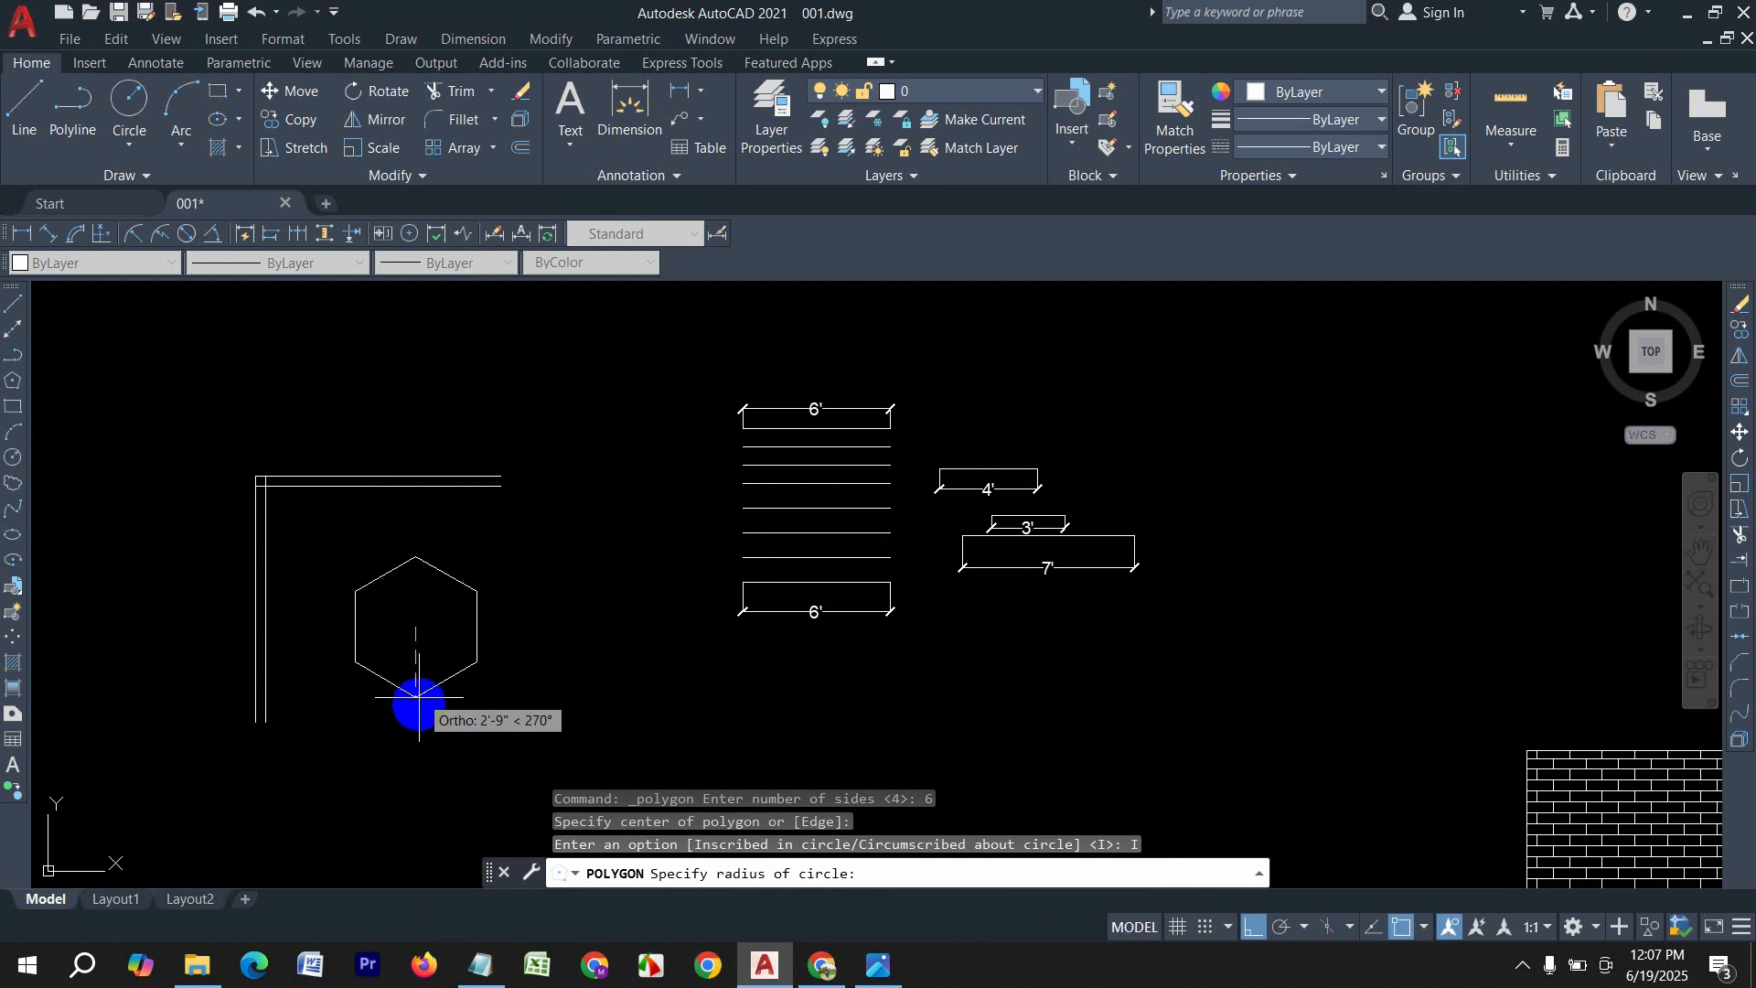
type("10")
key("Return")
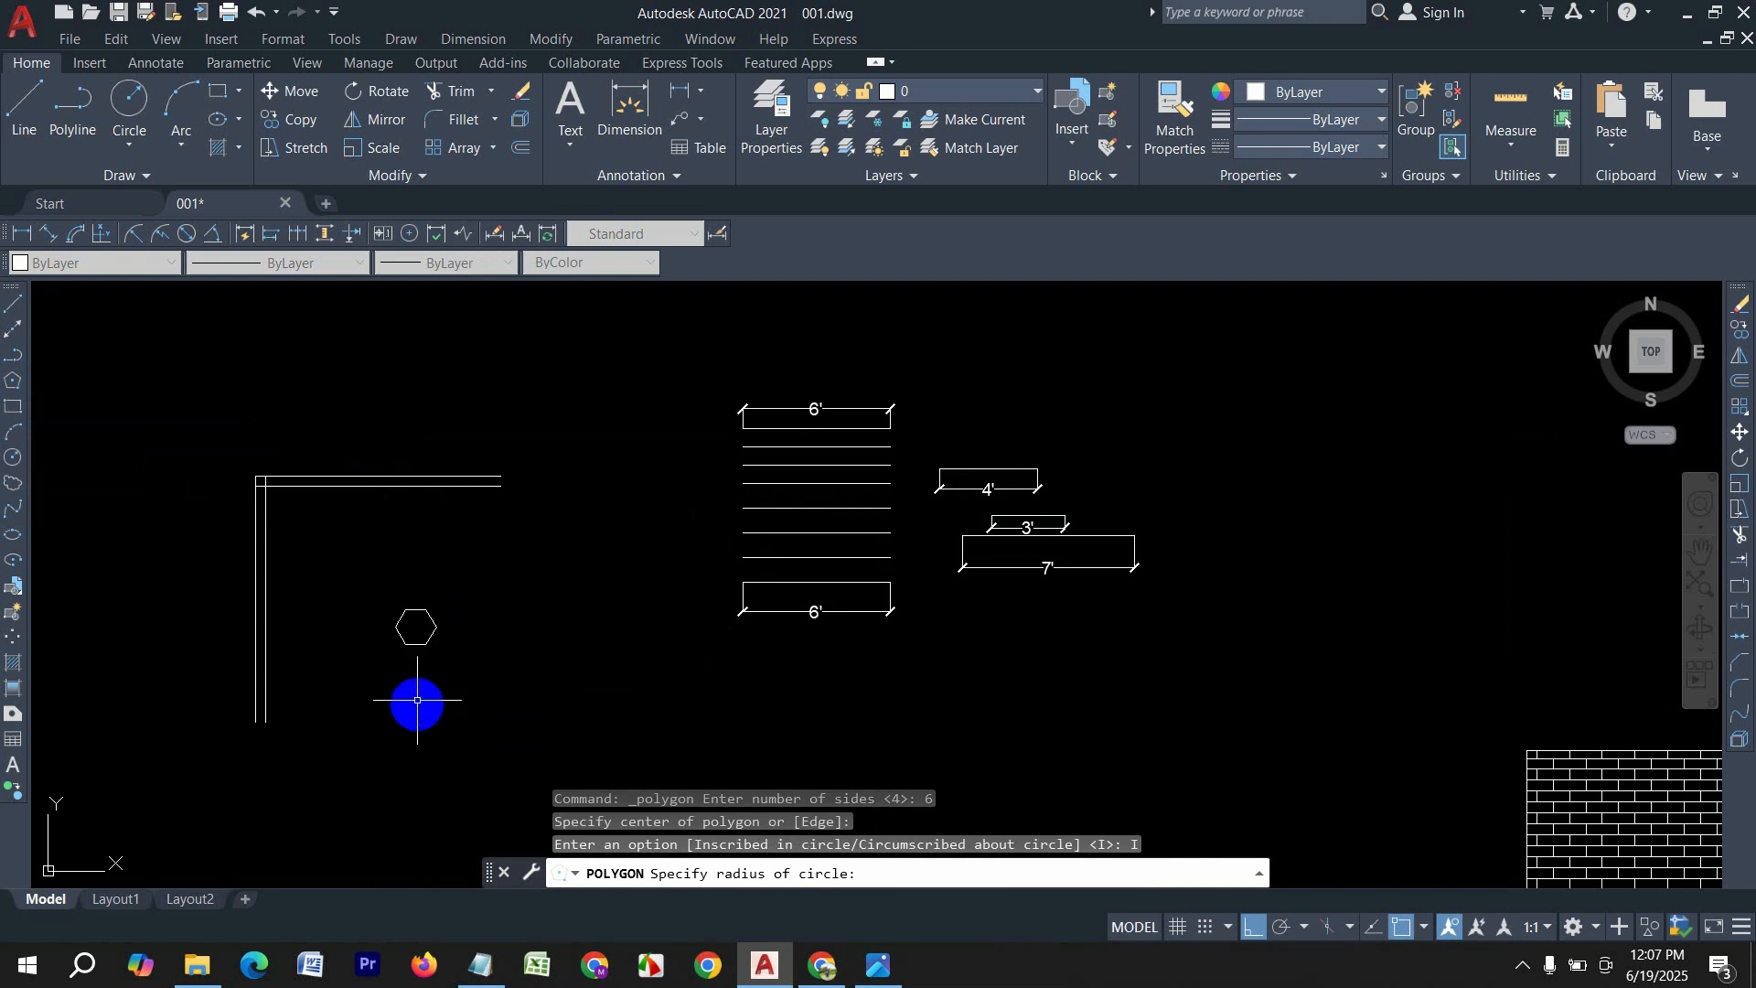
scroll(421, 676, "up", 4)
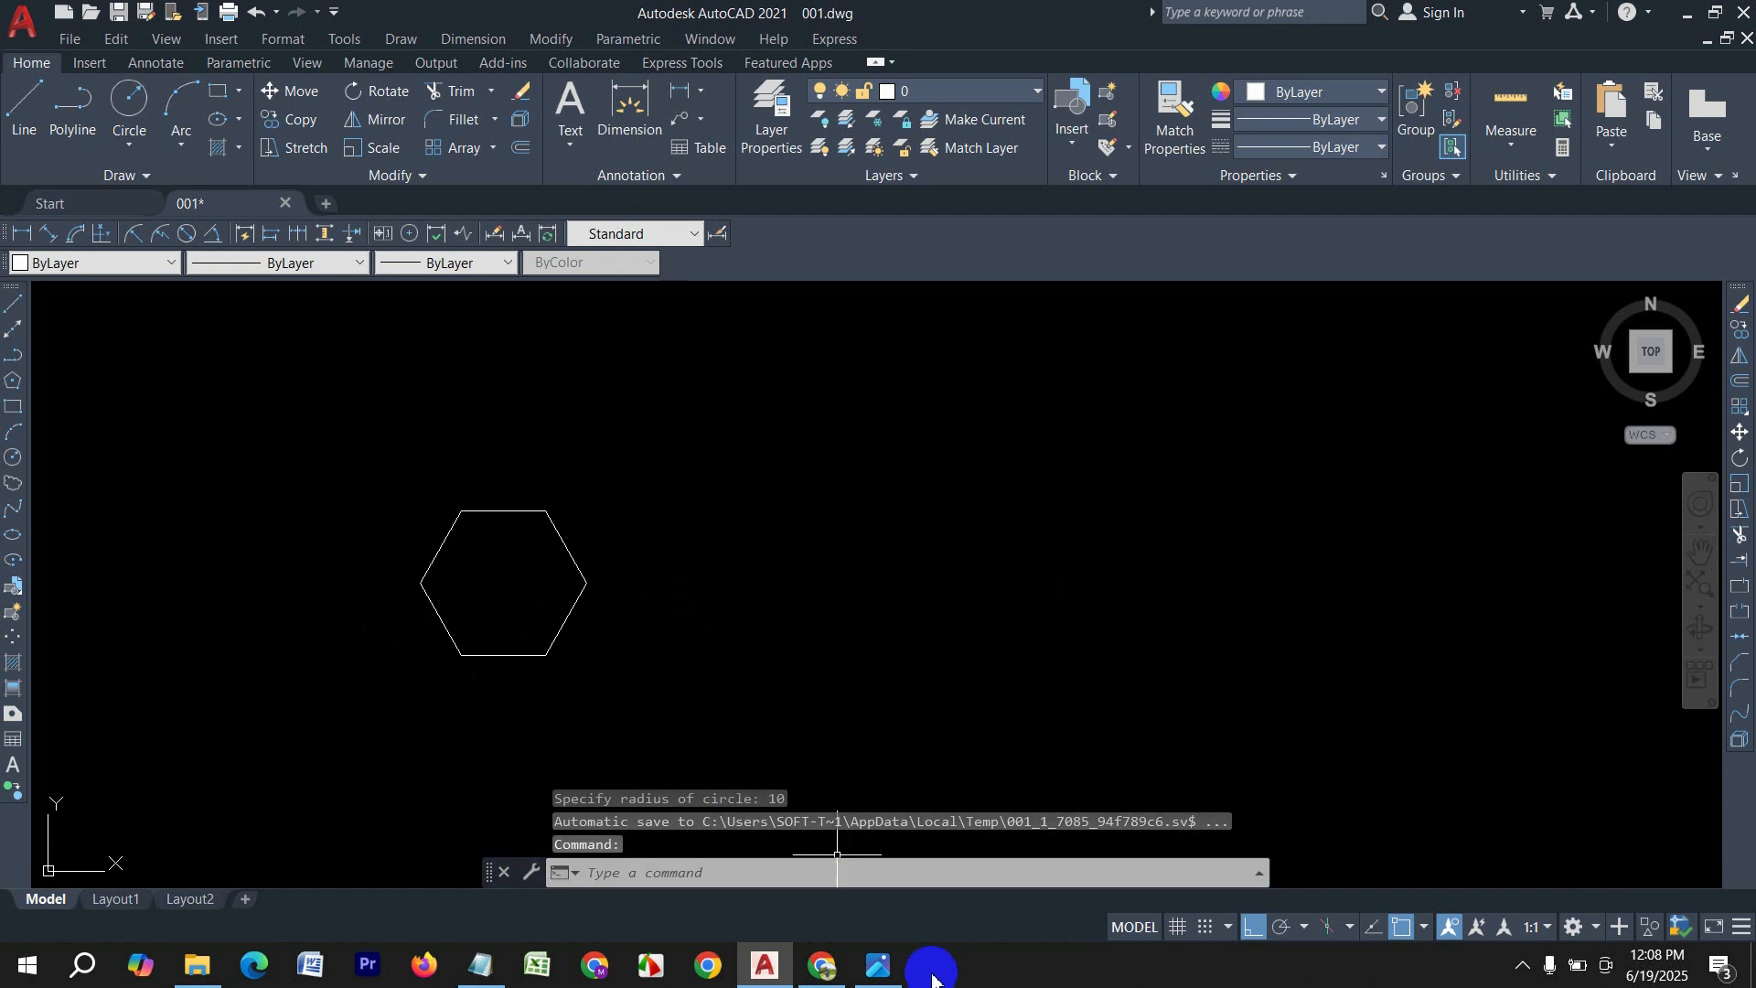
Step: Check the shortcut list and draw an 8-sided polygon beside the hexagon, inscribed in a circle of radius 20, using POL
left_click(895, 973)
left_click(899, 979)
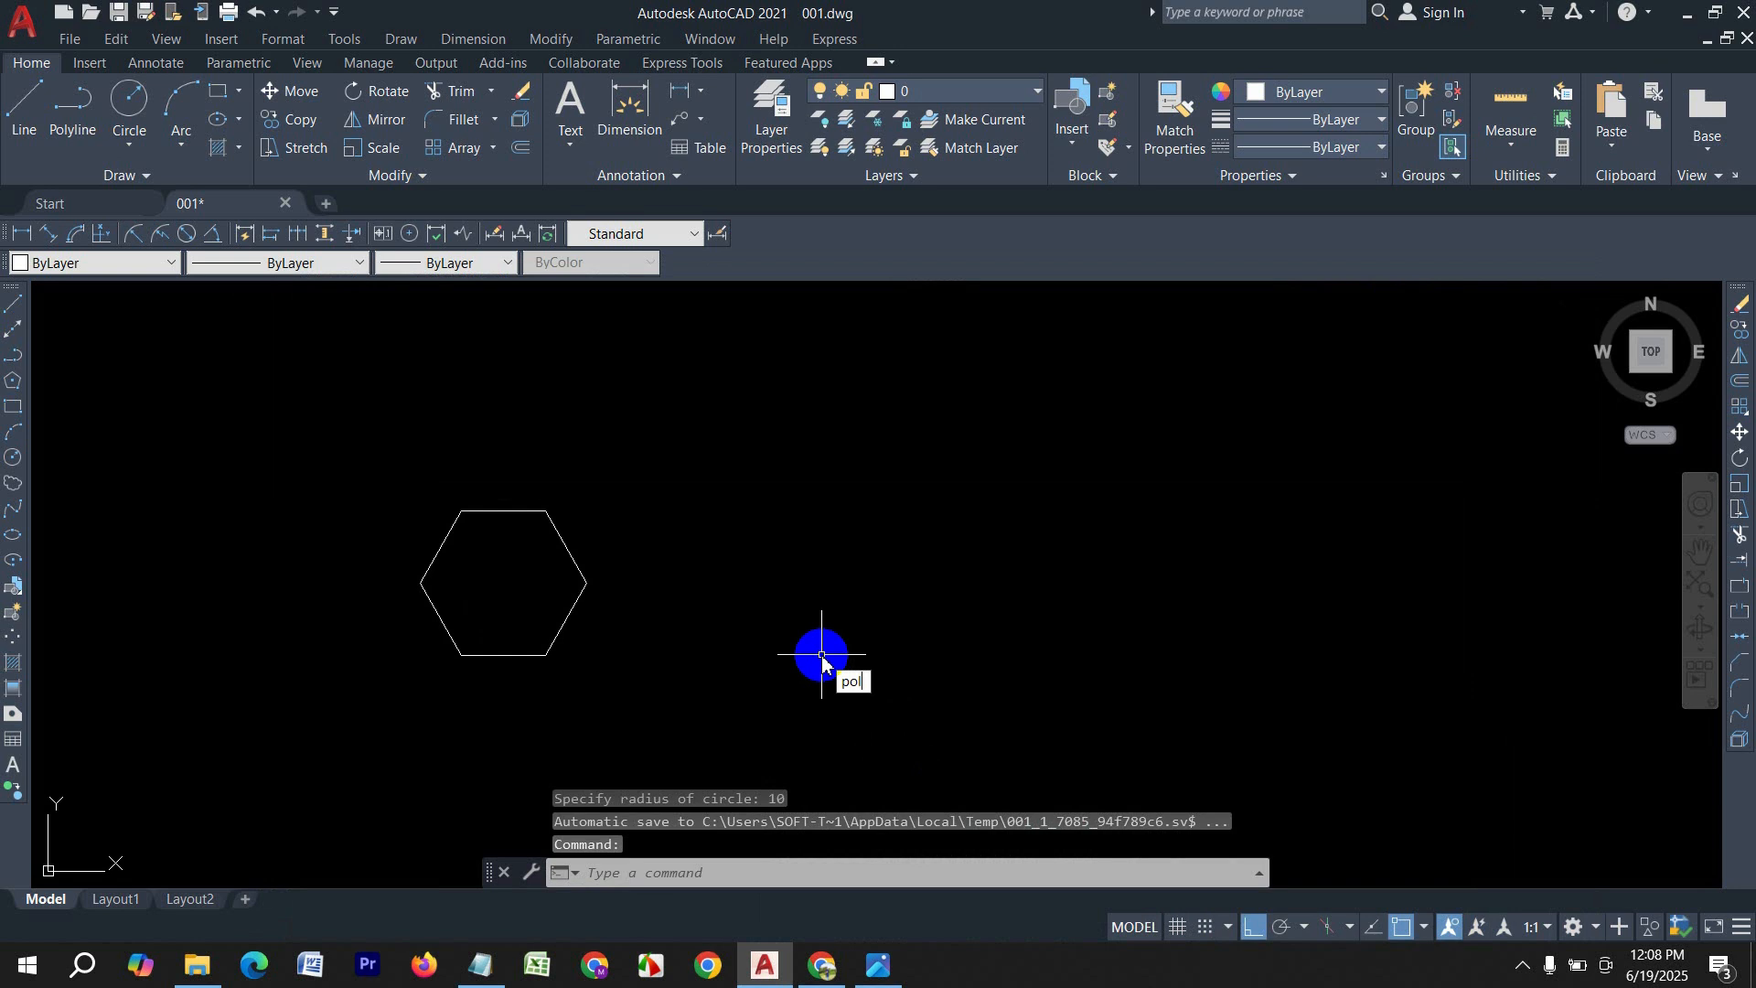
key("Return")
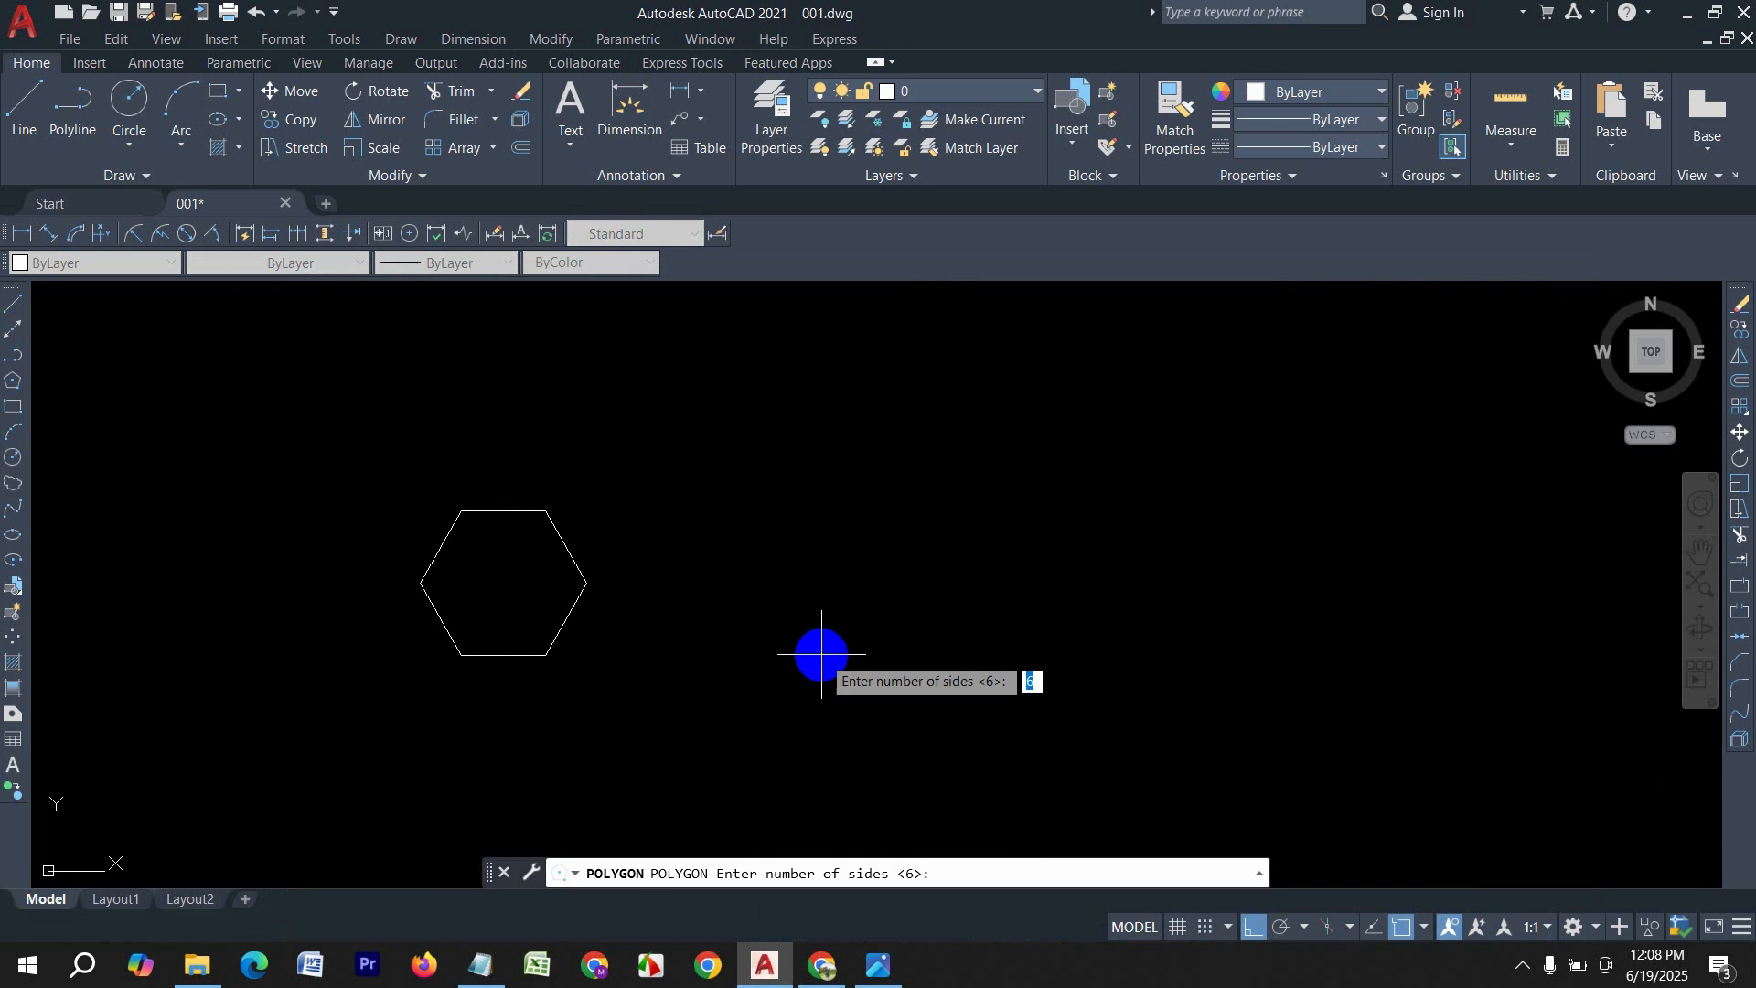
type("8")
key("Return")
left_click(809, 559)
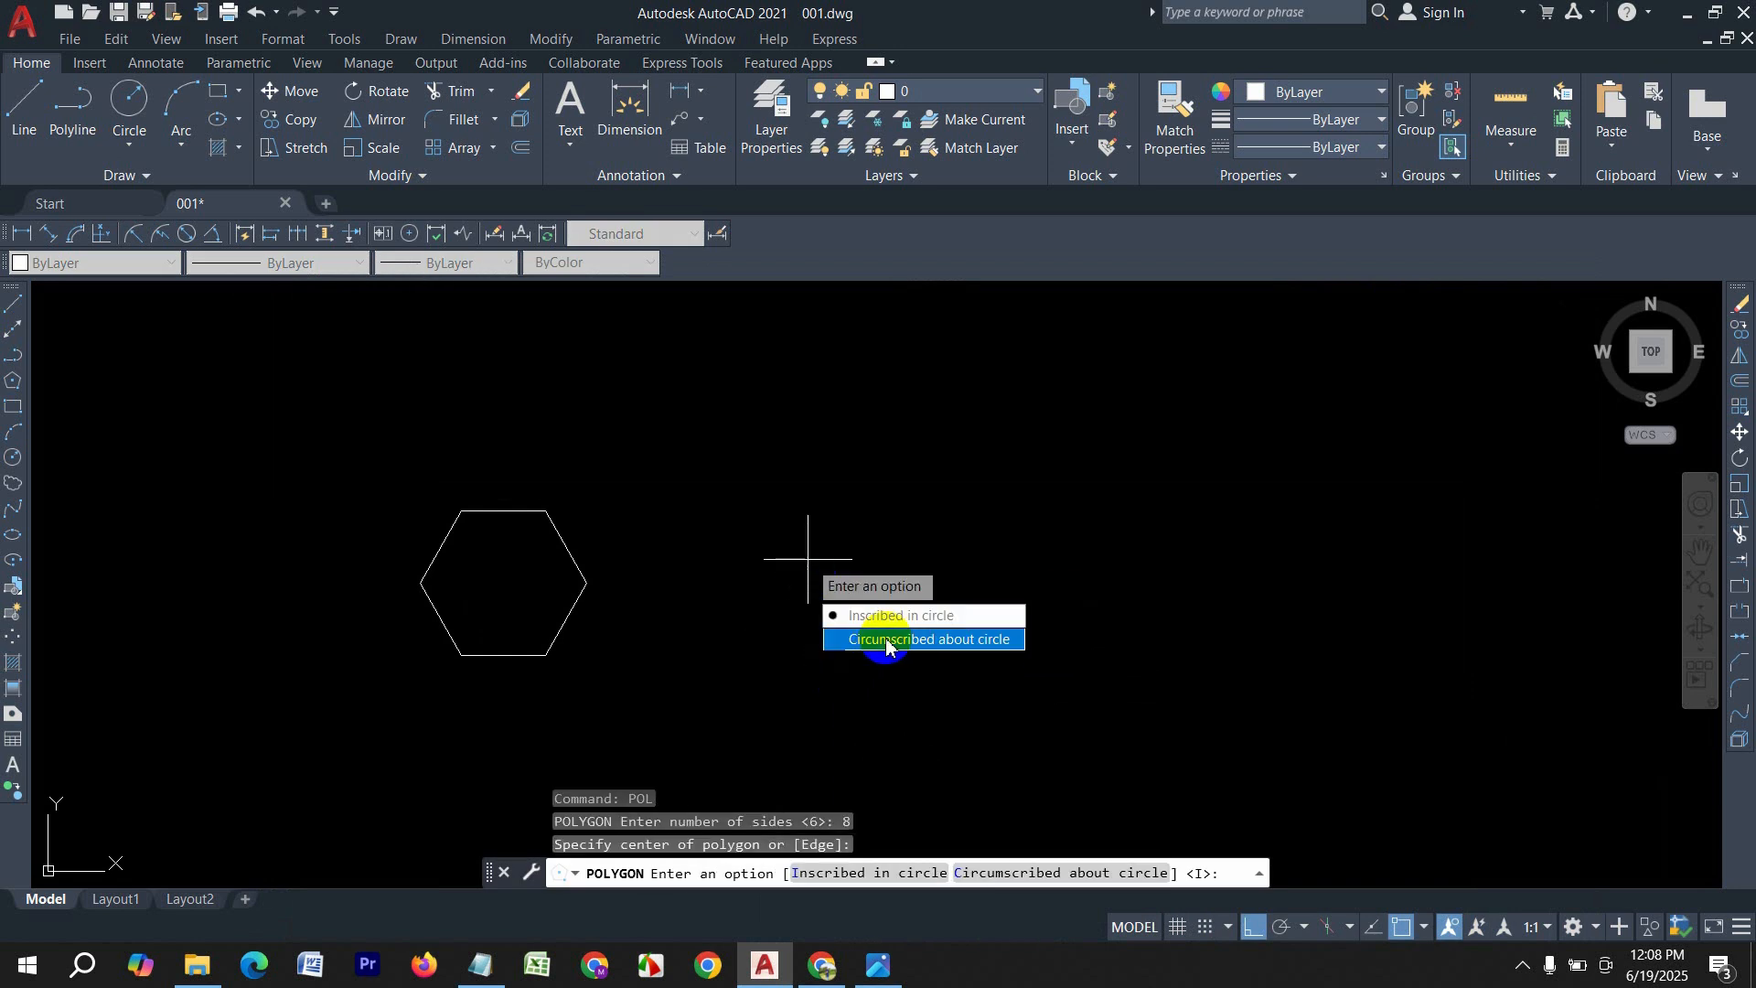
left_click(900, 616)
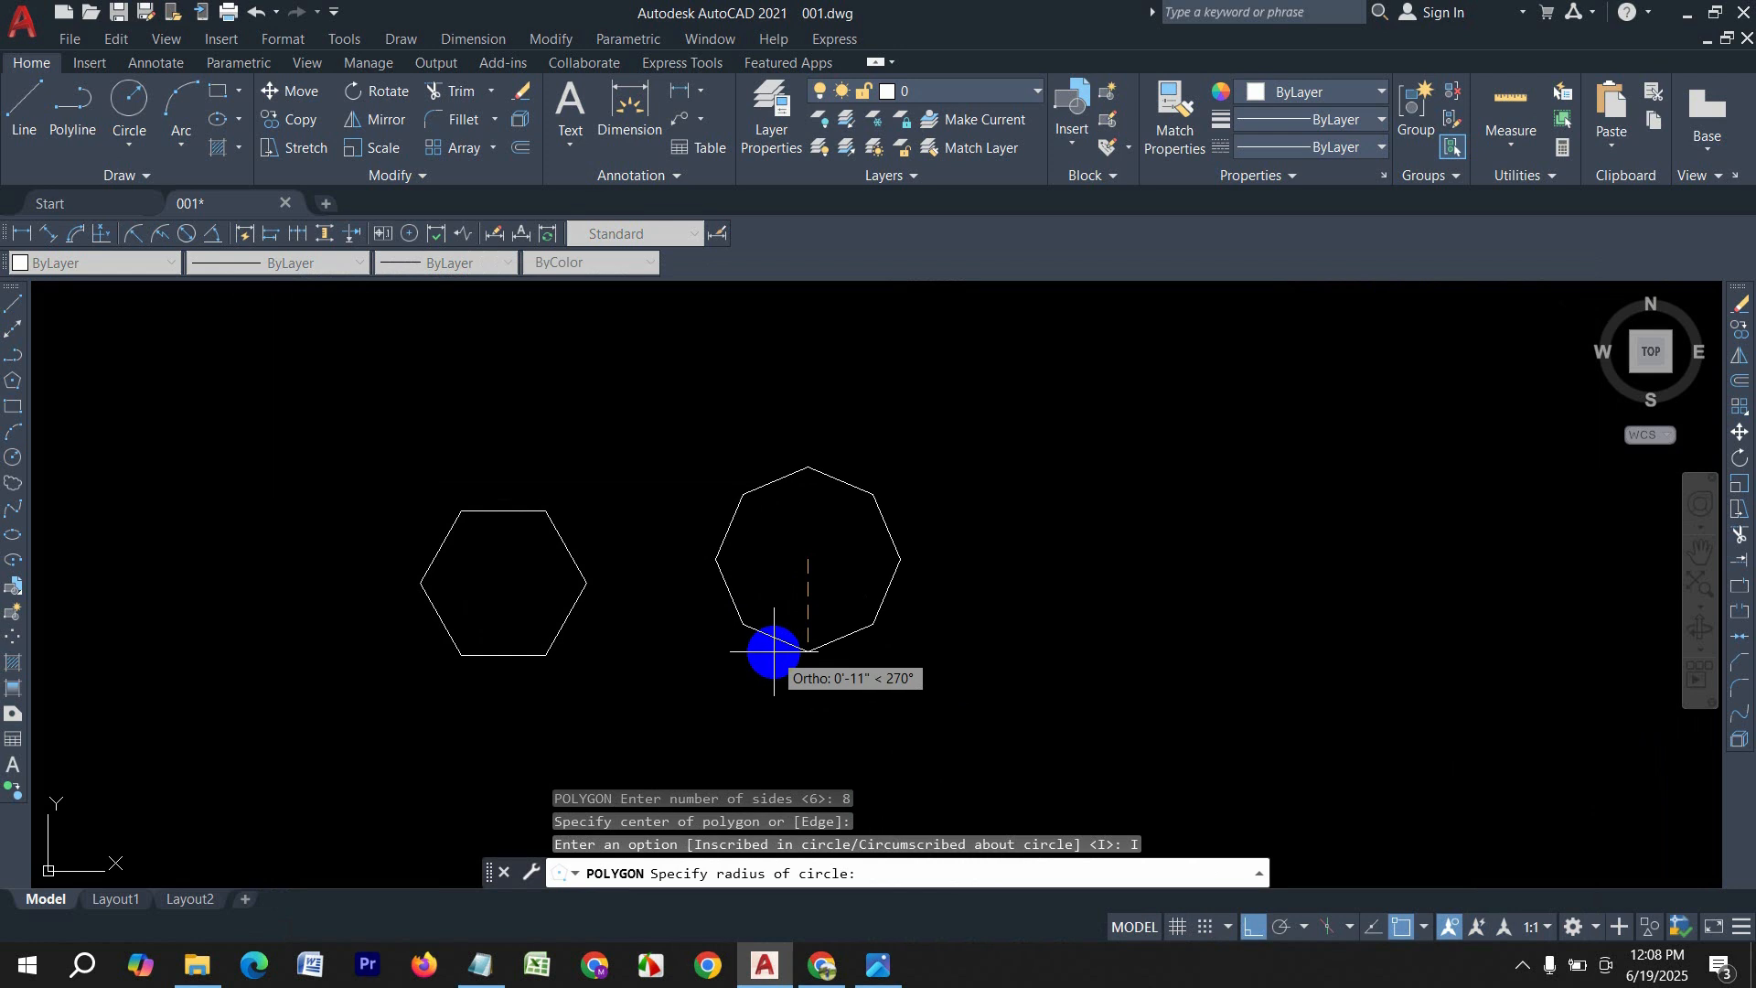
key("Return")
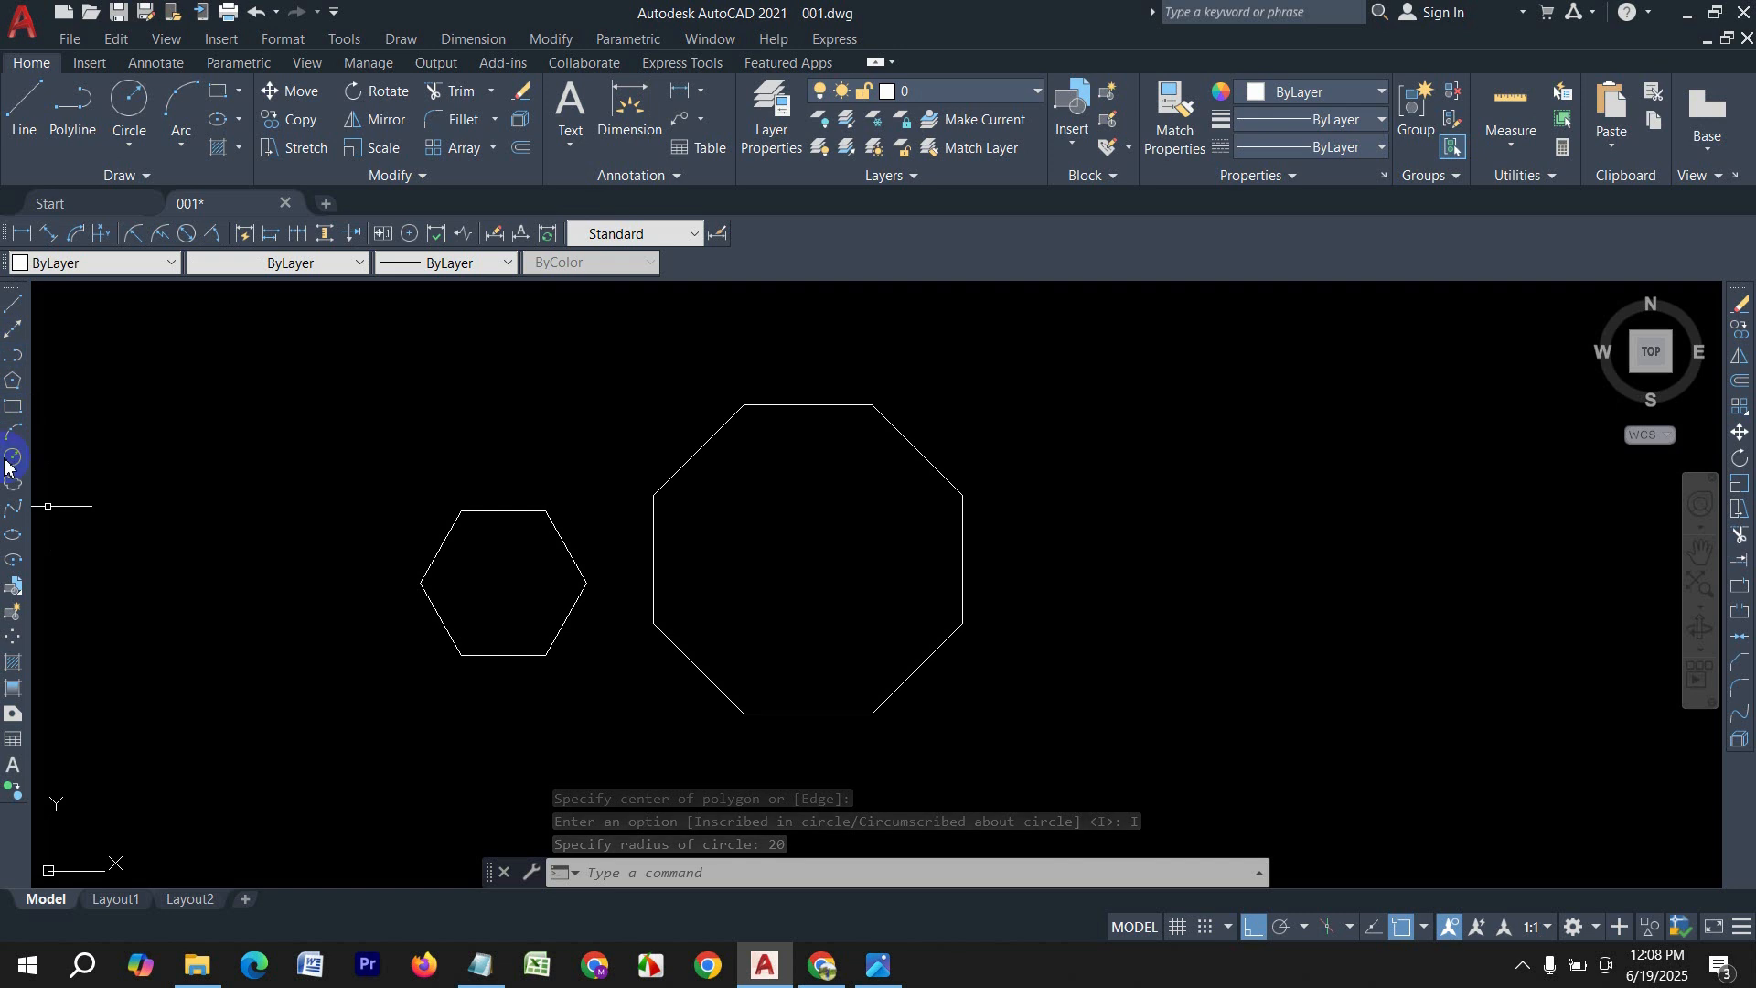
left_click(15, 408)
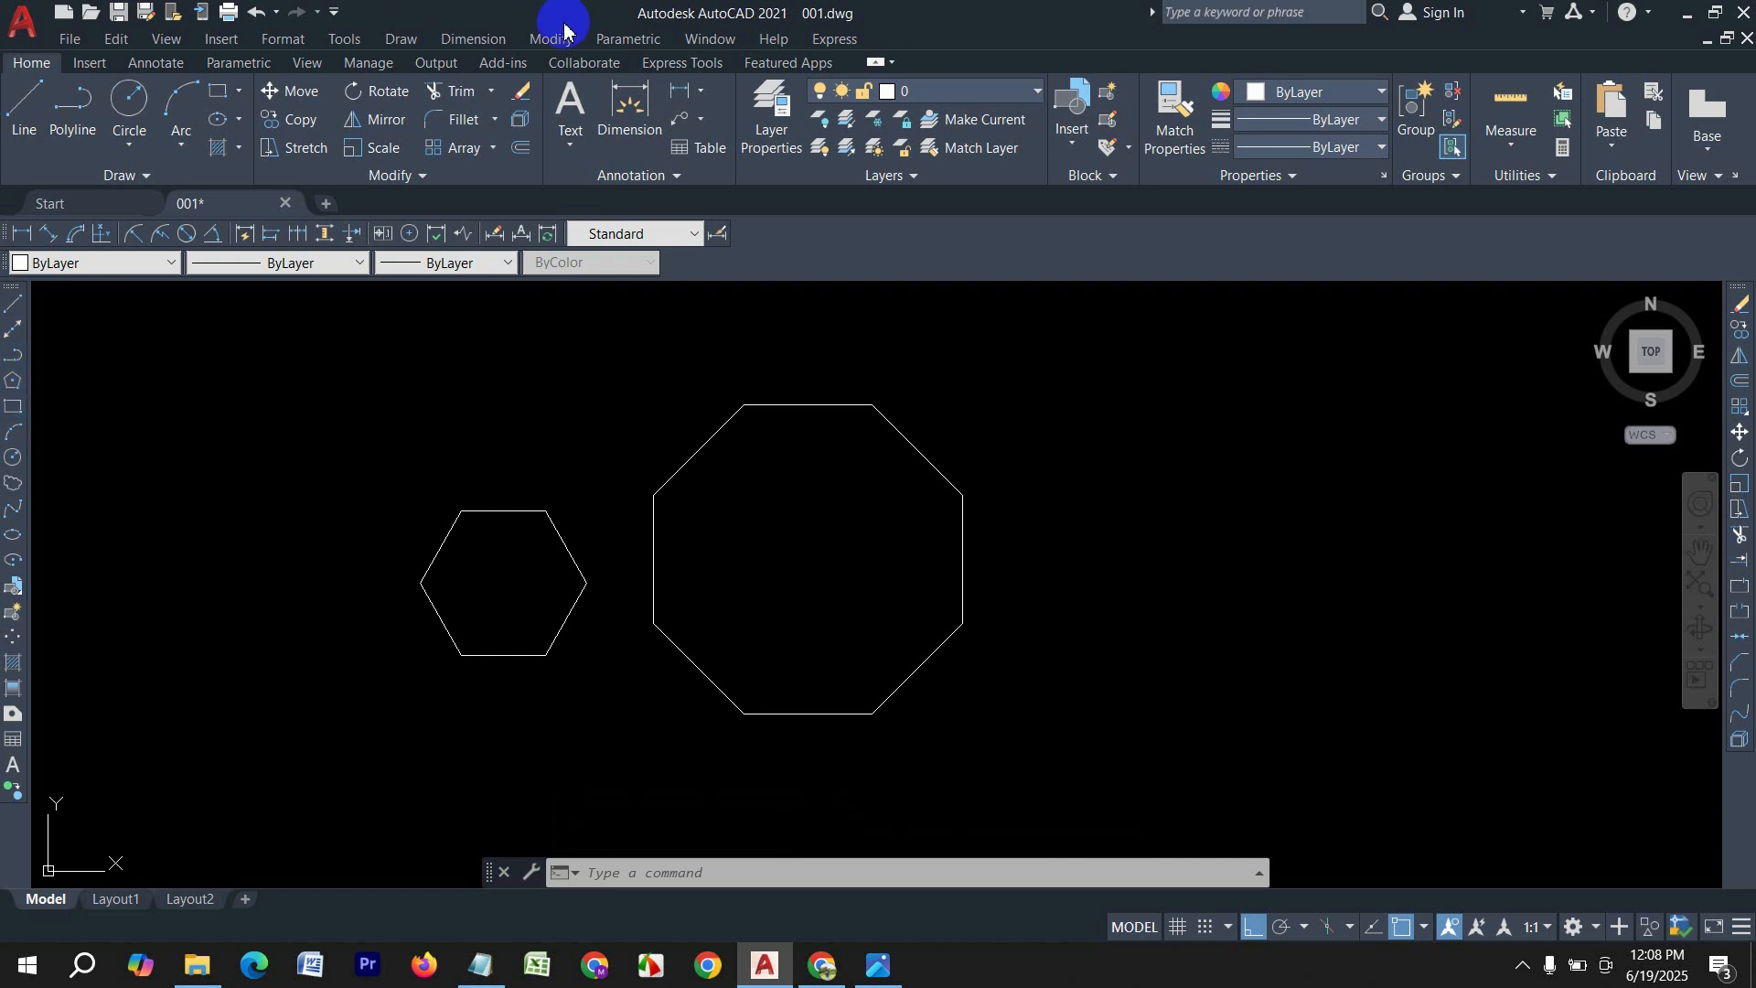
left_click(402, 39)
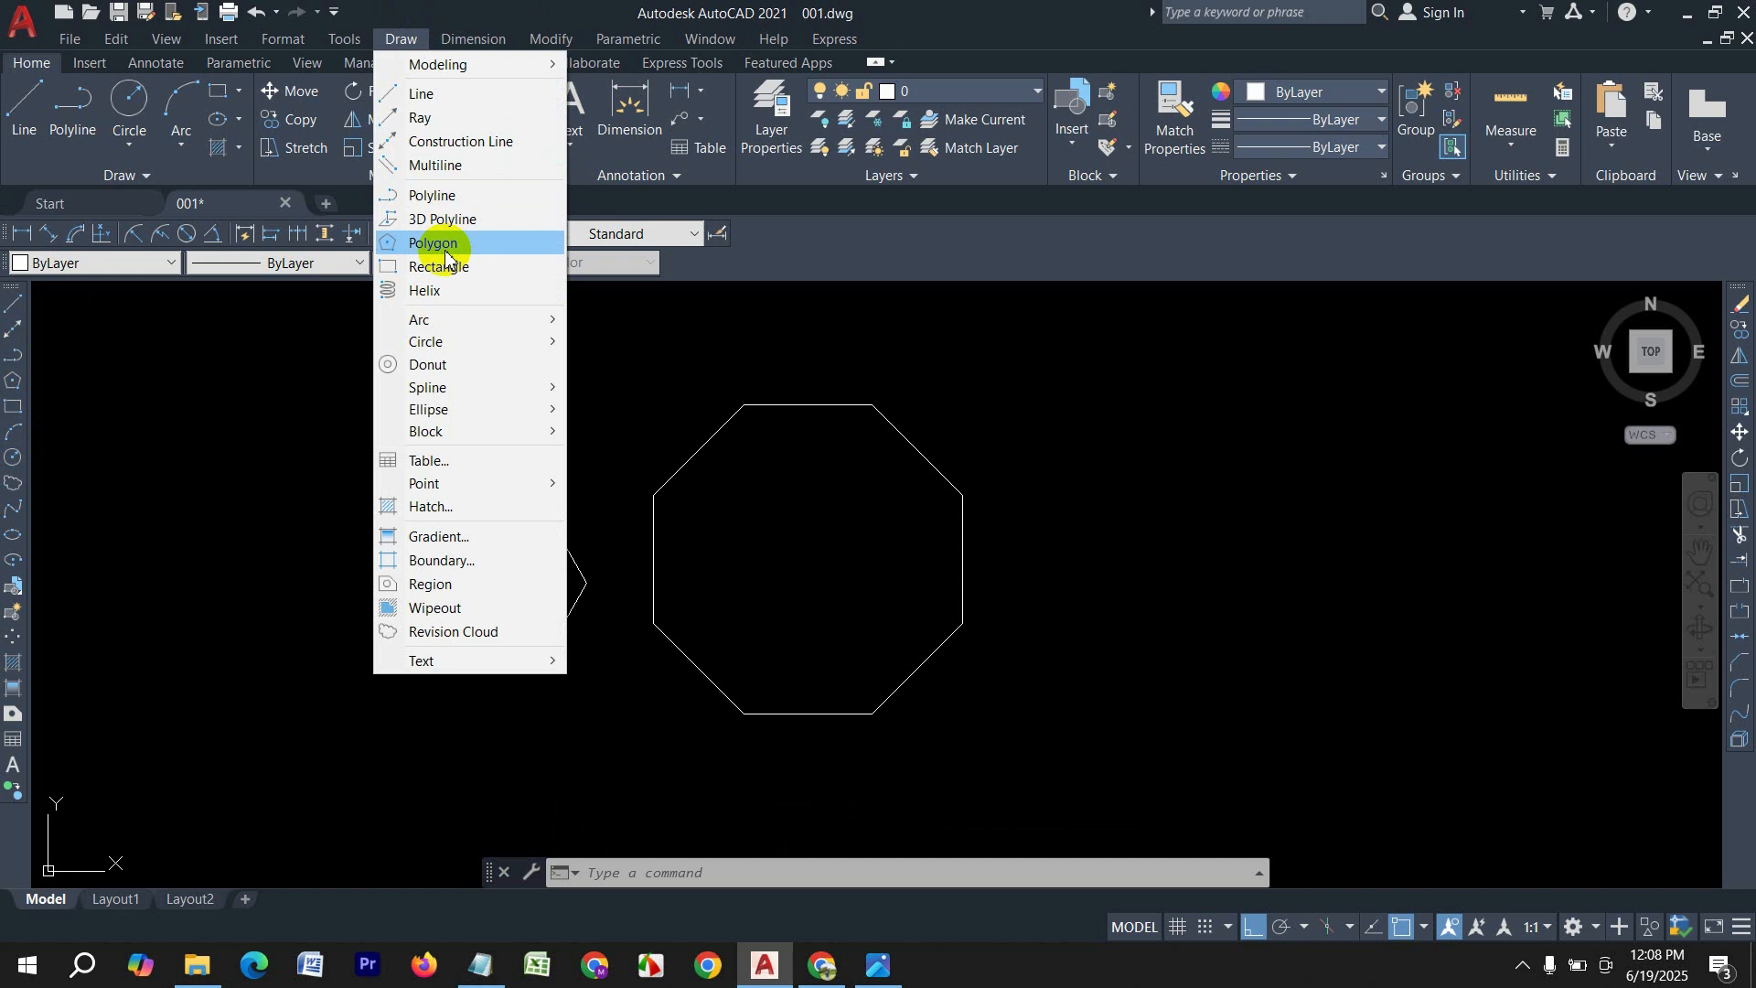
key("Escape")
Step: Check the command shortcut list and draw a 5' horizontal line in the empty area to the right of the octagon
left_click(882, 964)
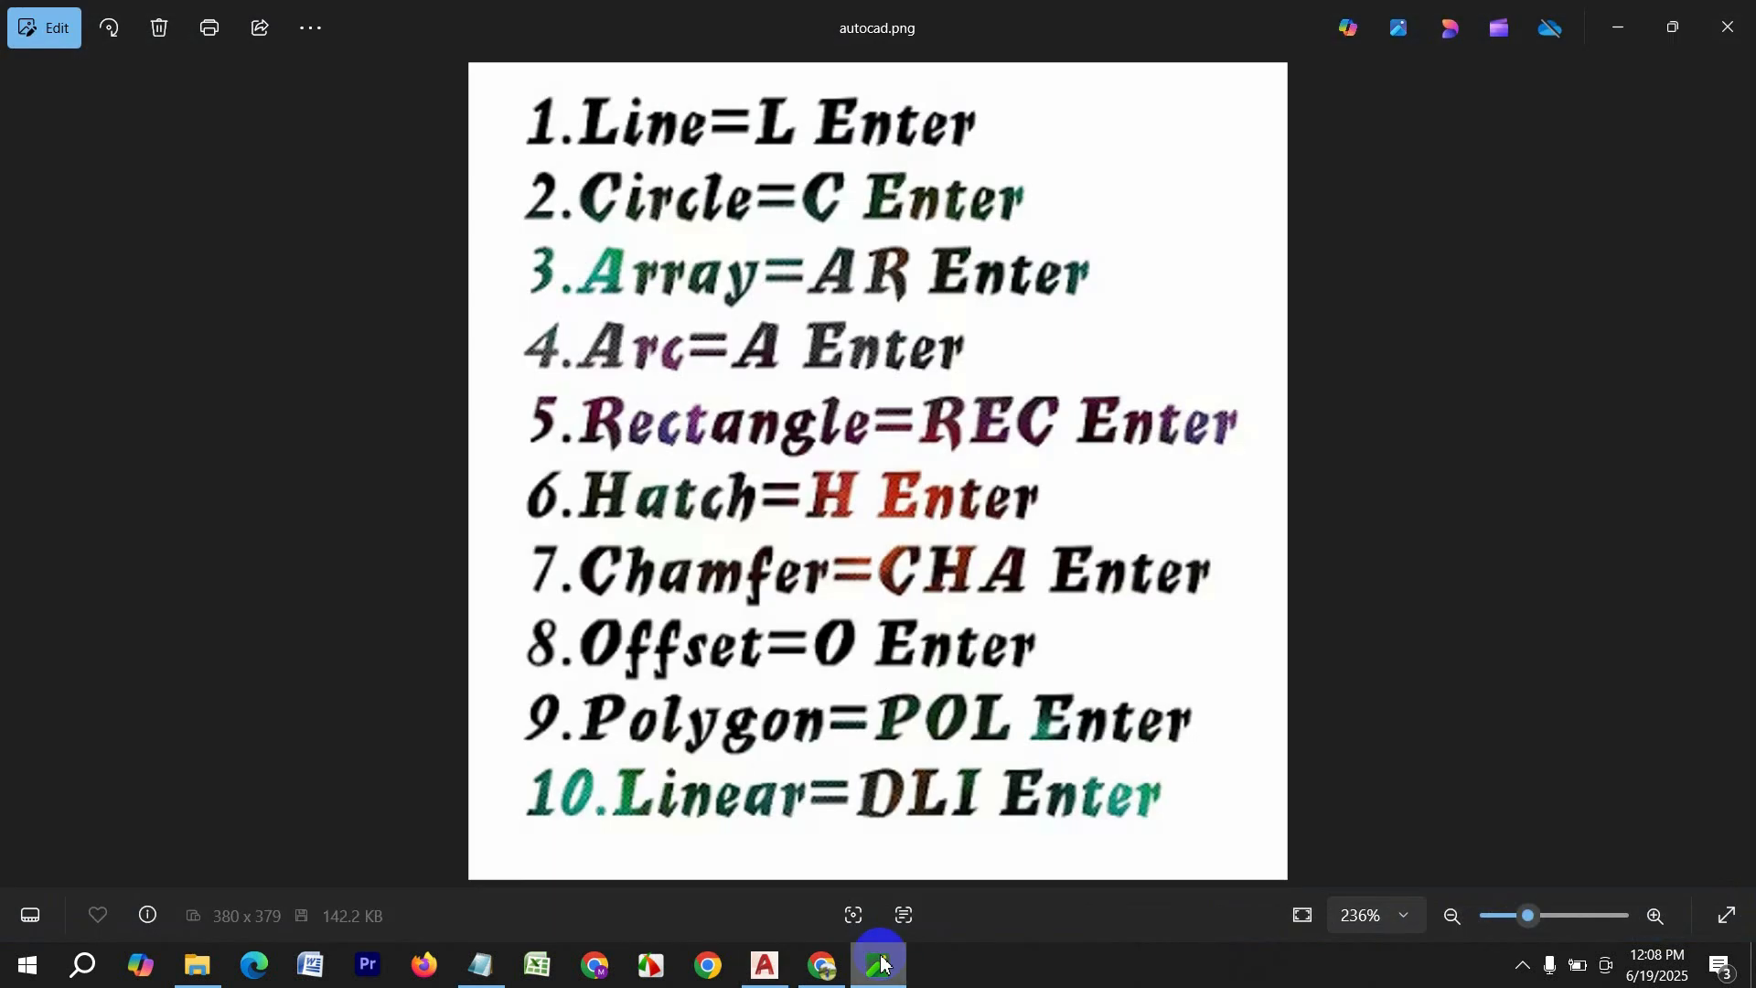
left_click(880, 957)
middle_click_drag(1116, 514, 550, 514)
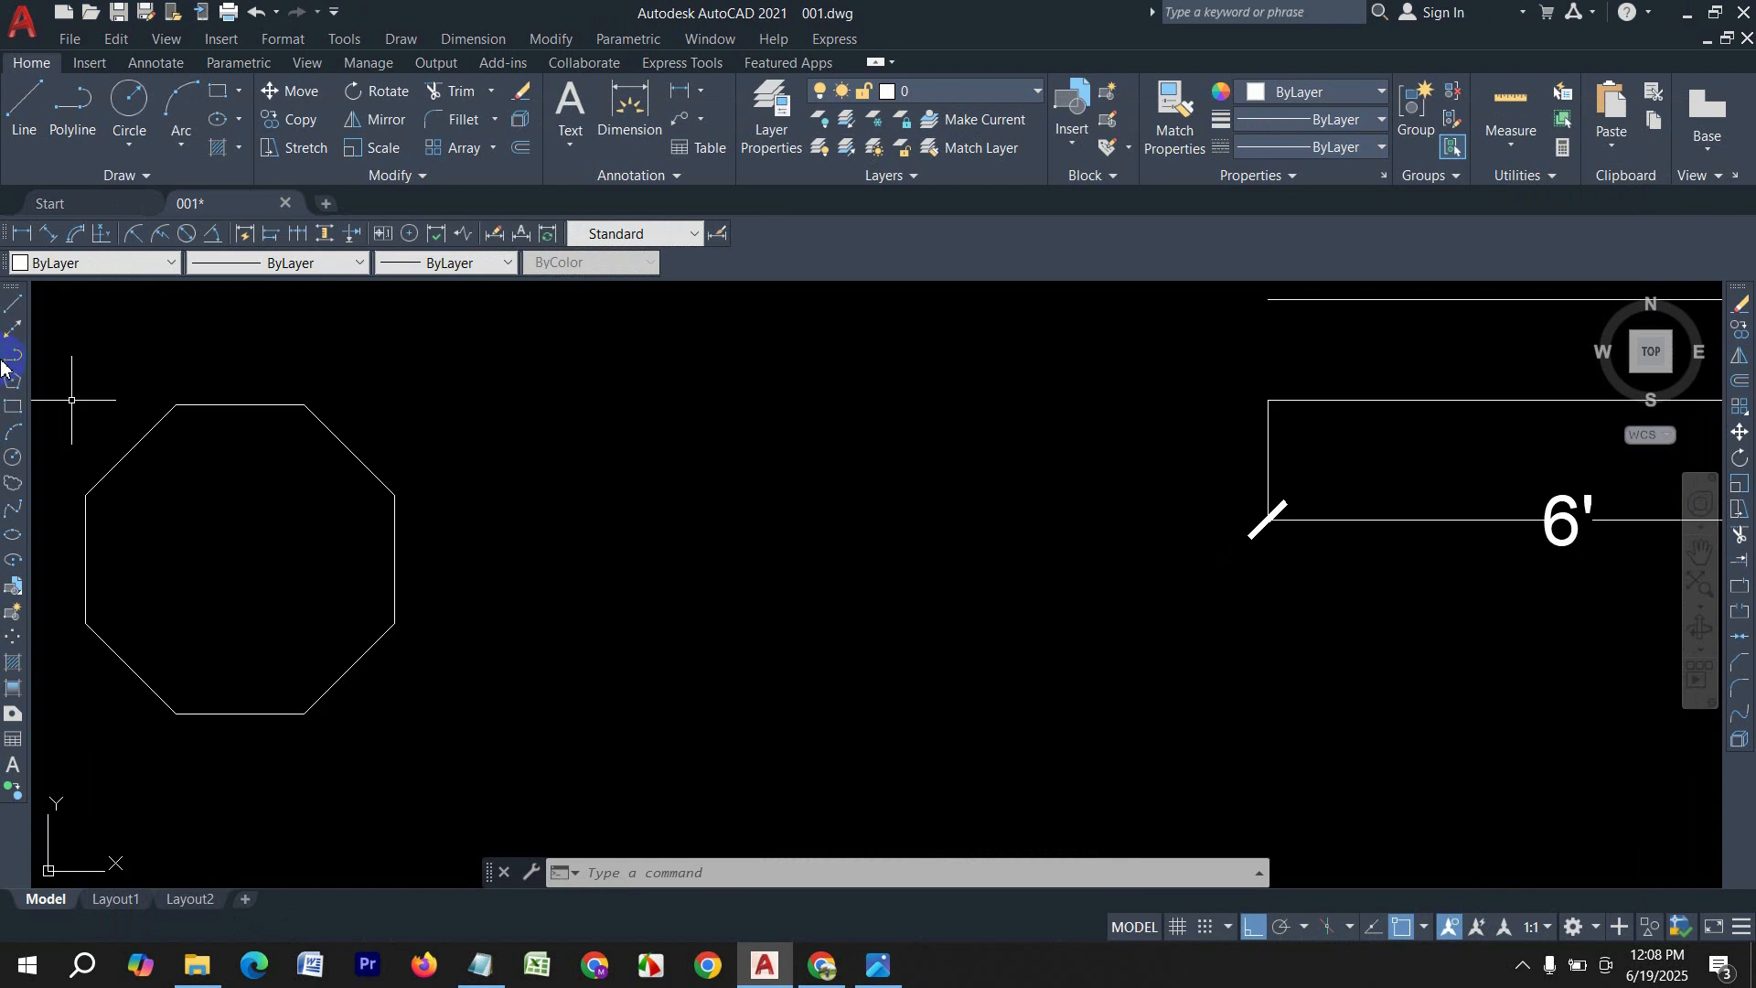
left_click(9, 310)
left_click(702, 618)
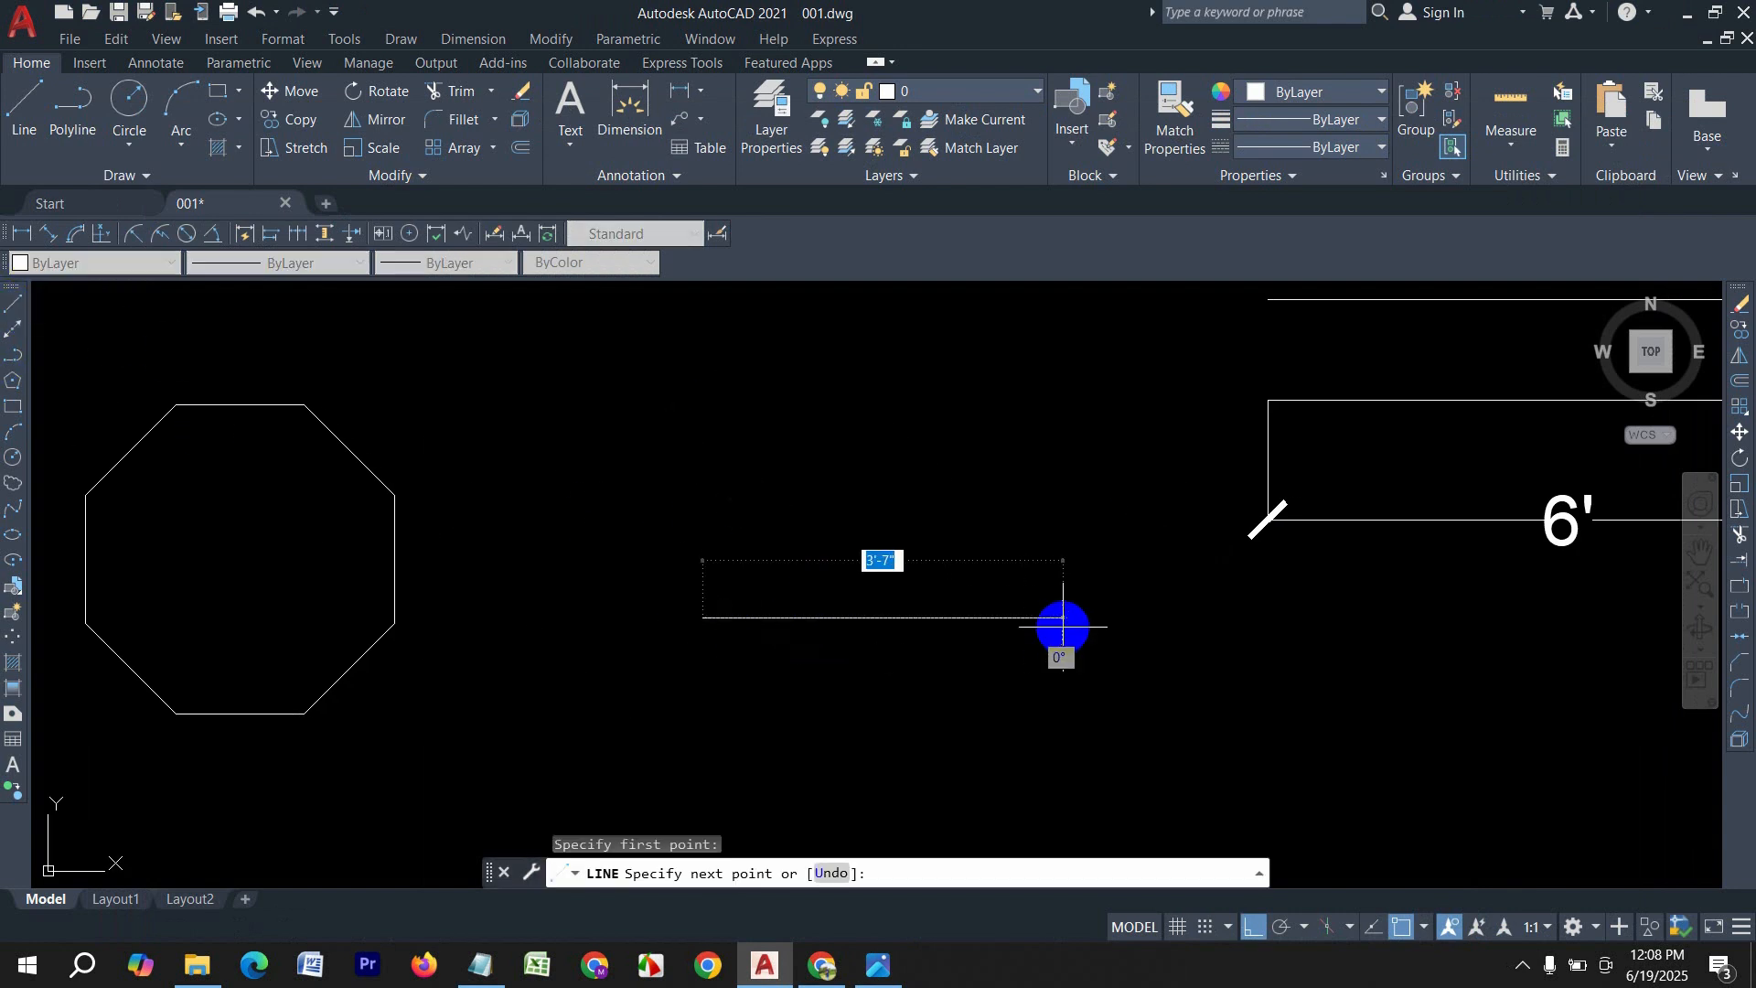
type("5'")
key("Return")
key("Return")
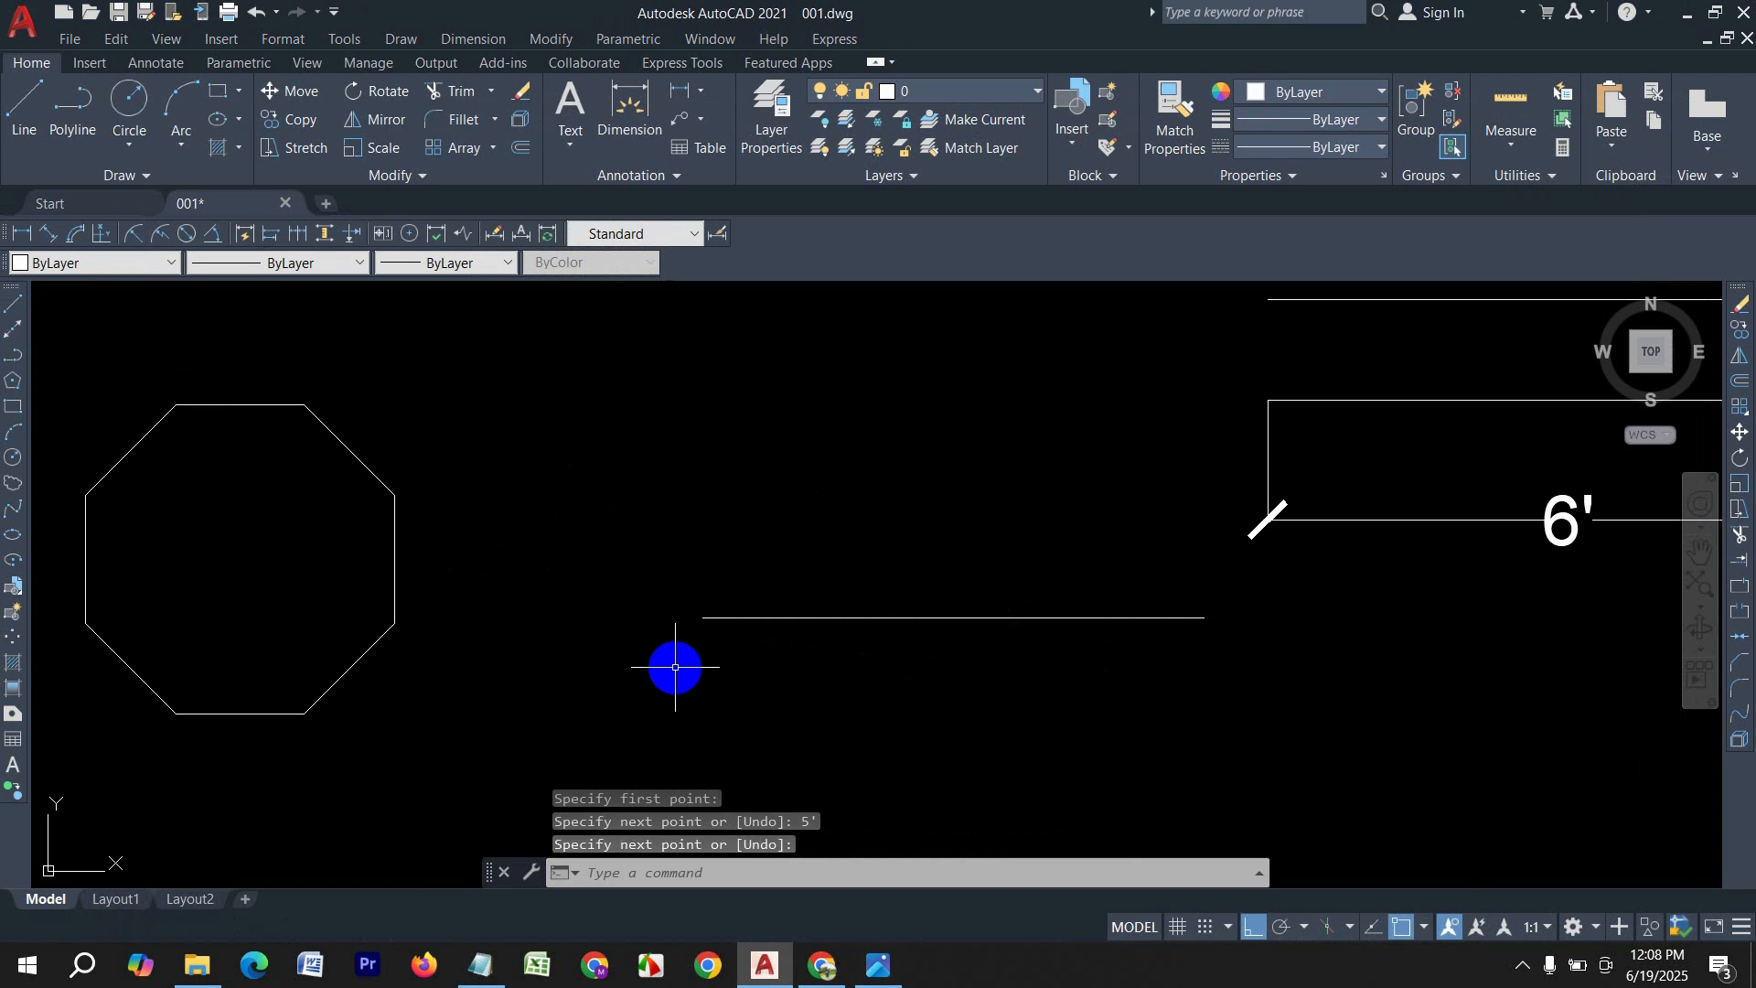
Step: Draw a 3' vertical line downward, starting slightly below the left end of the 5' line
key("Return")
left_click(706, 662)
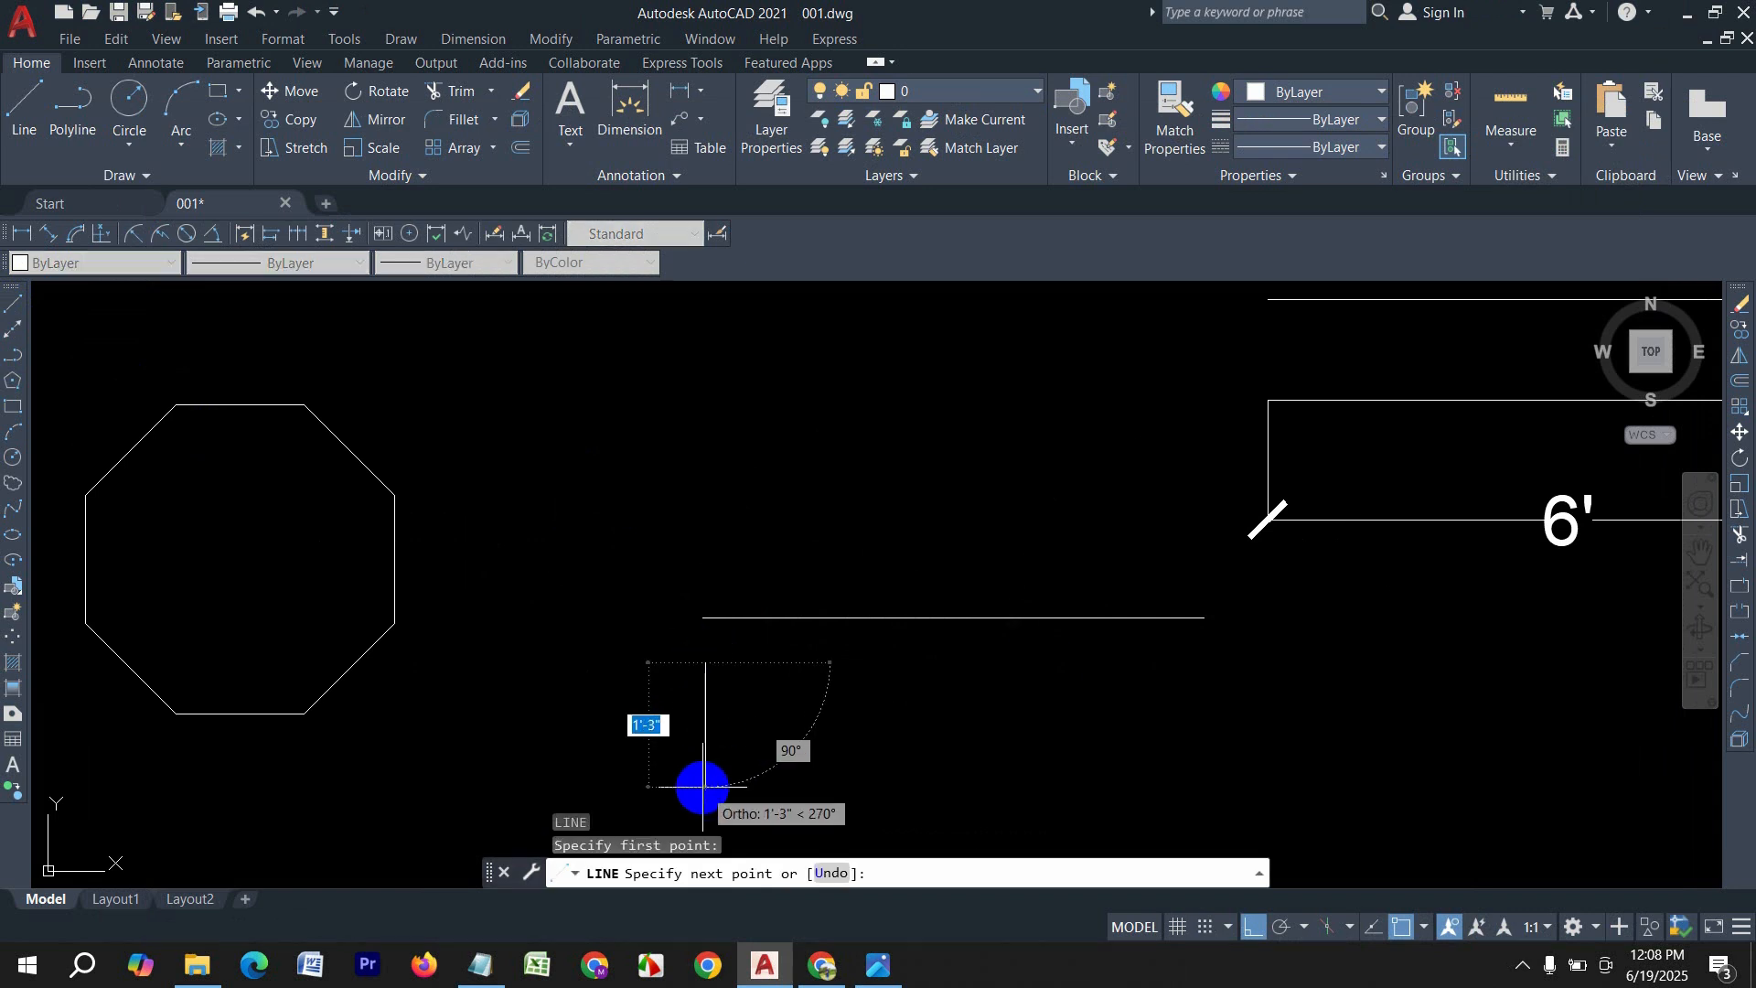
type("3'")
key("Return")
key("Return")
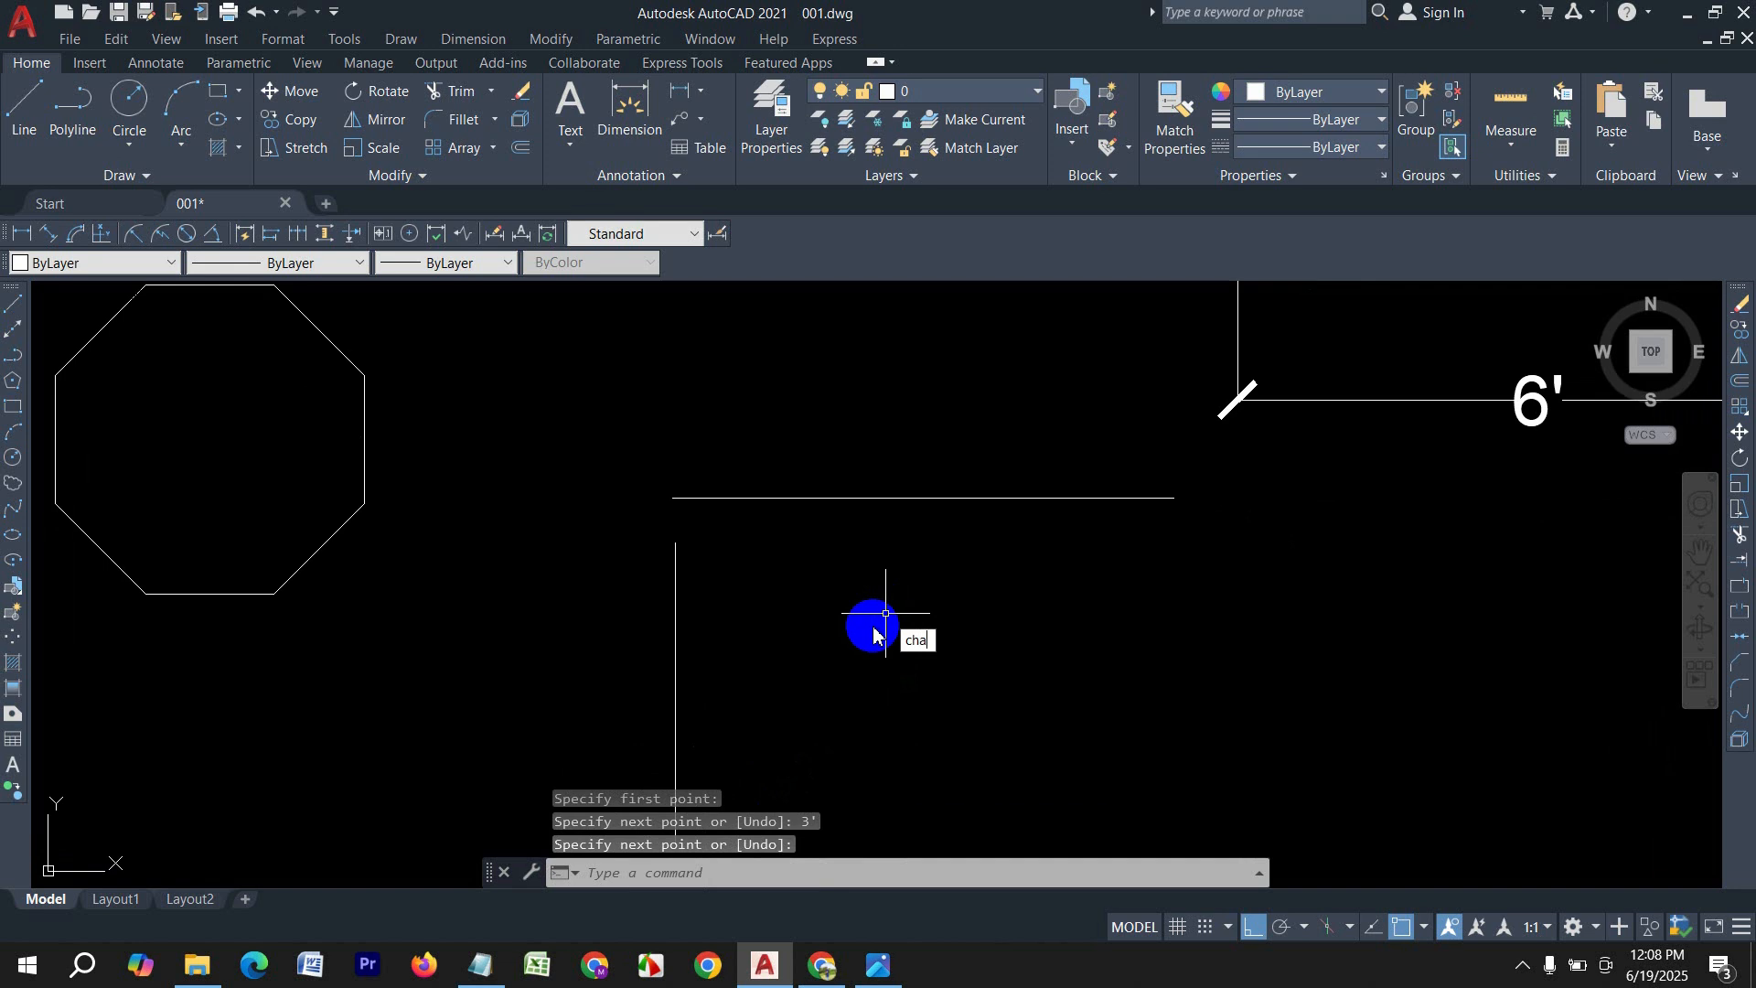
Step: Chamfer the vertical line with the horizontal line using the current zero distances to join them in a square corner
key("Return")
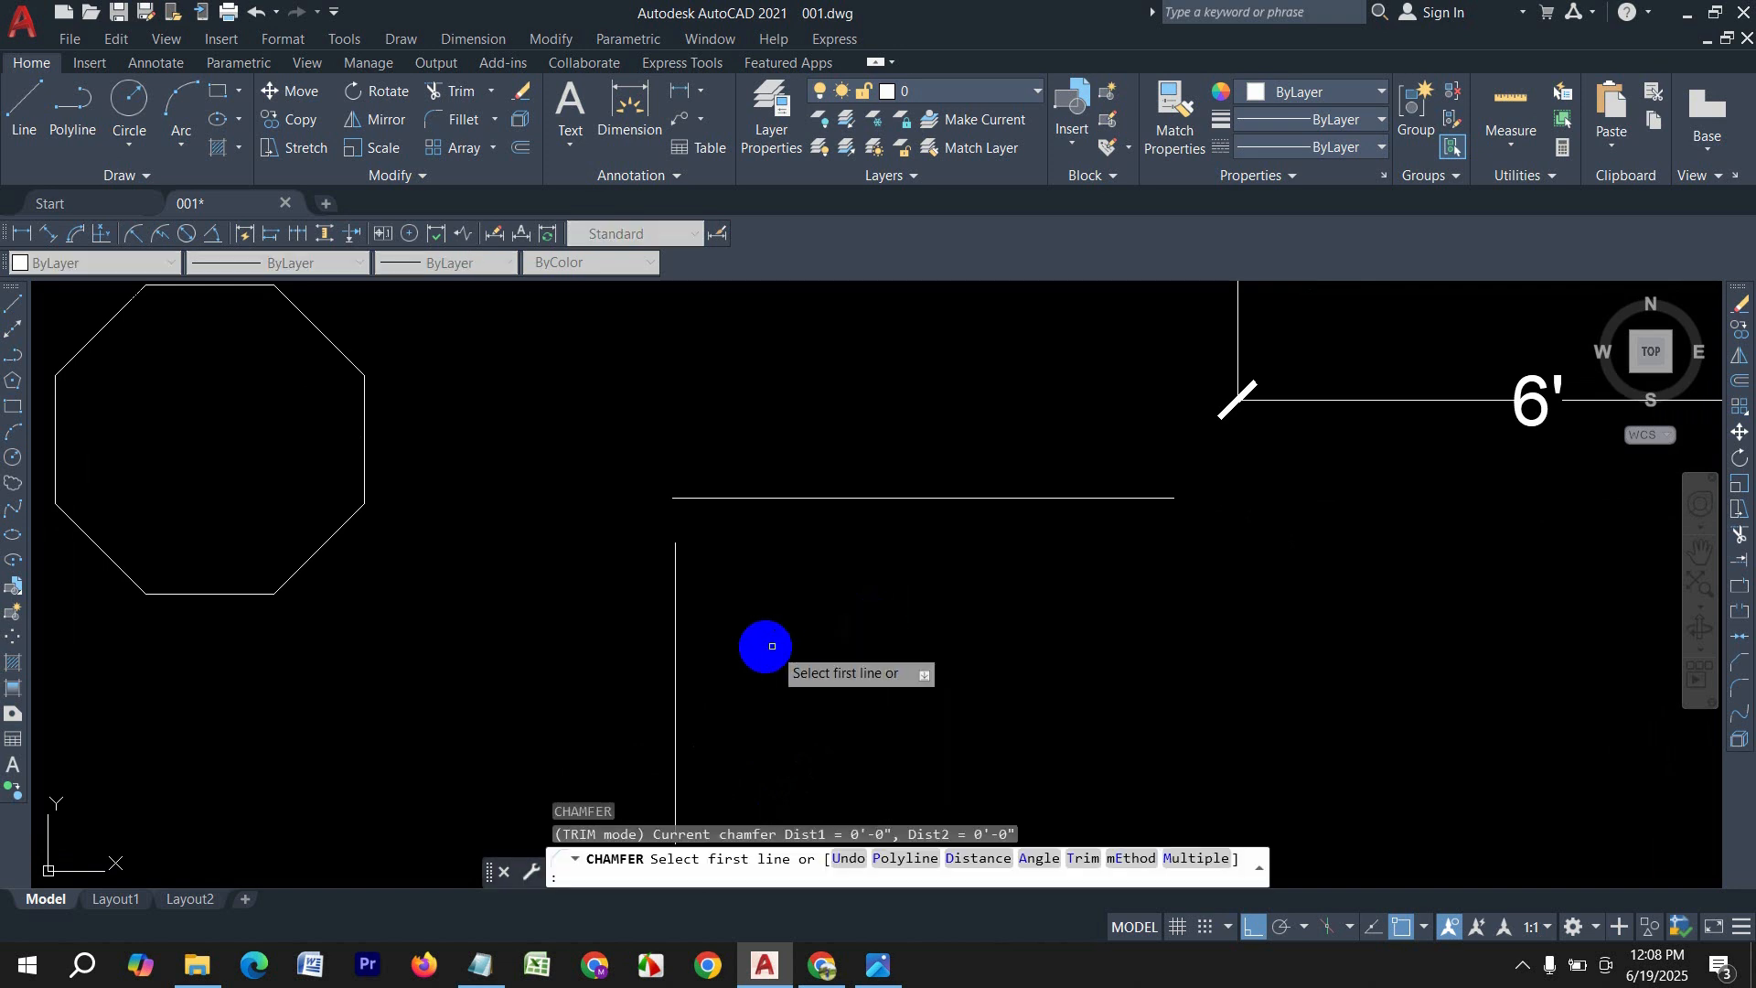
left_click(678, 580)
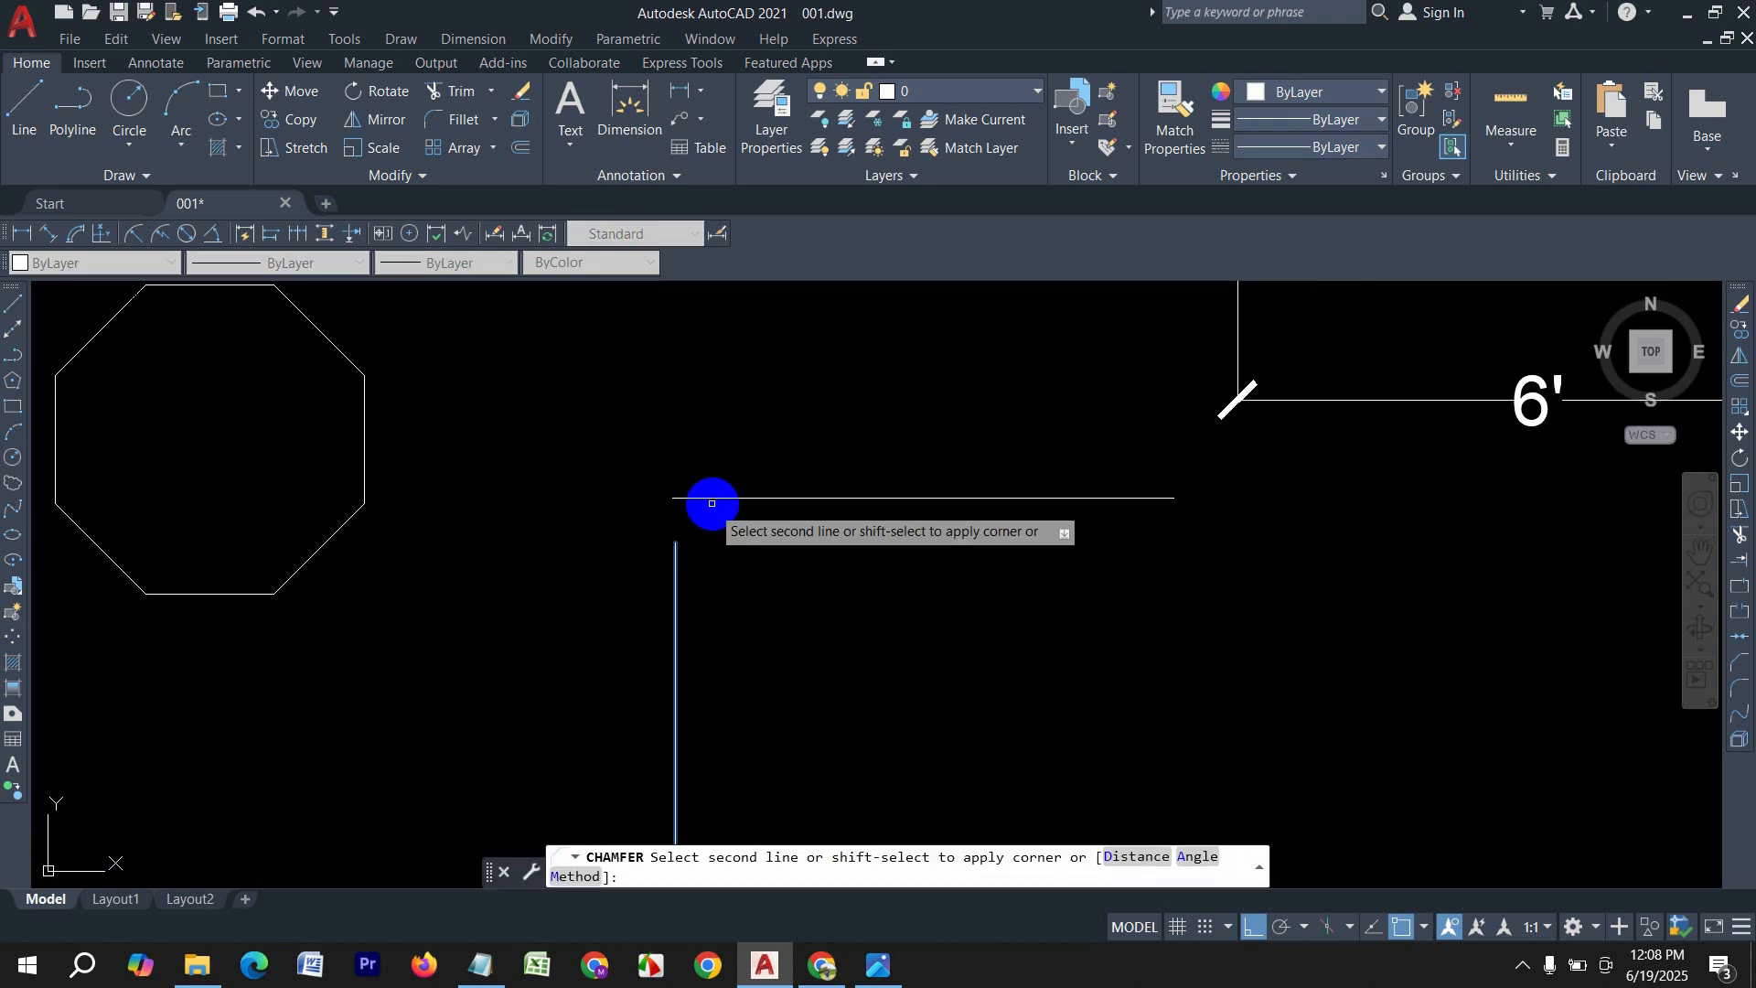
left_click(722, 496)
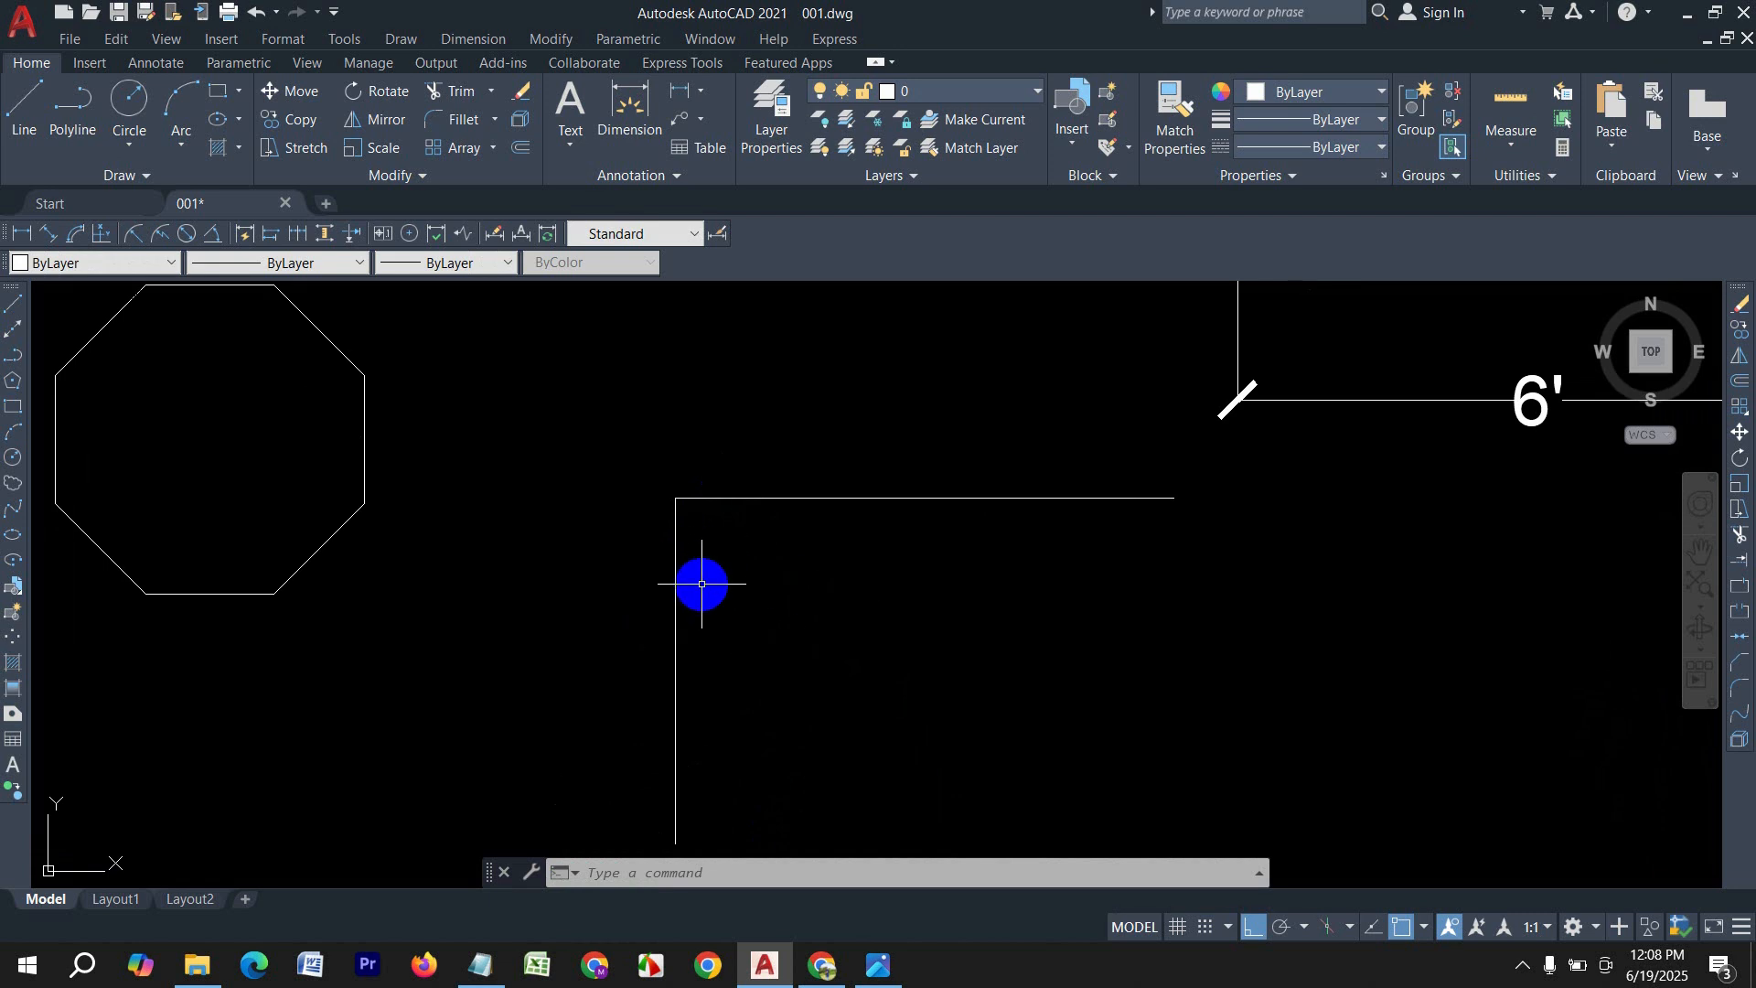
left_click(878, 965)
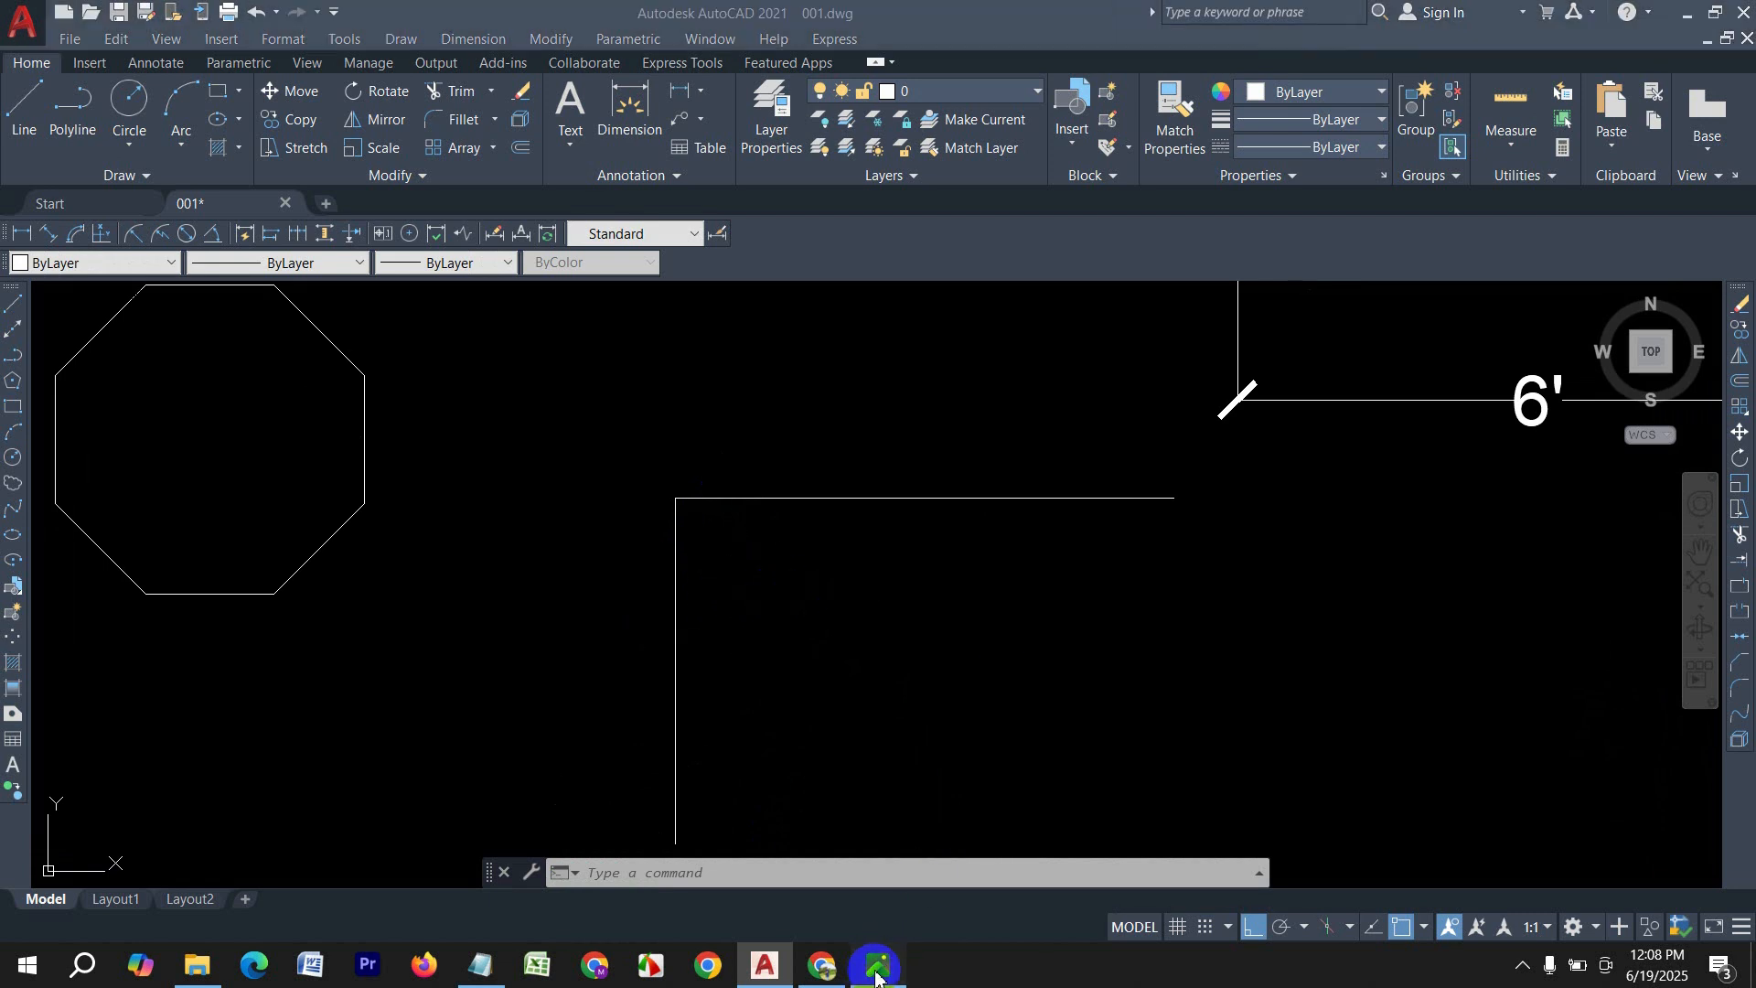